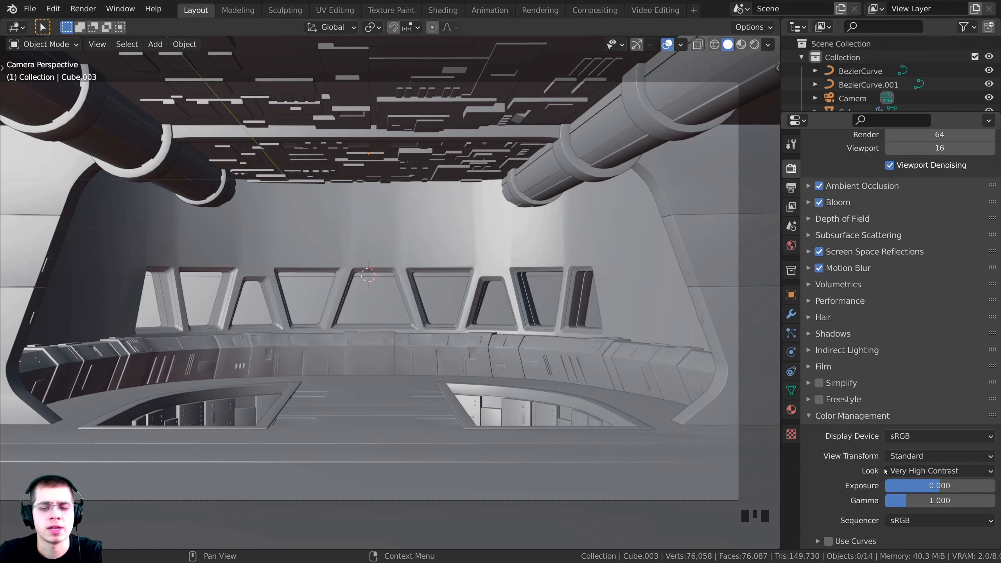
# Preview the bridge in Rendered shading through the camera view, where it shows completely black
pyautogui.press('z')
pyautogui.click(456, 381)
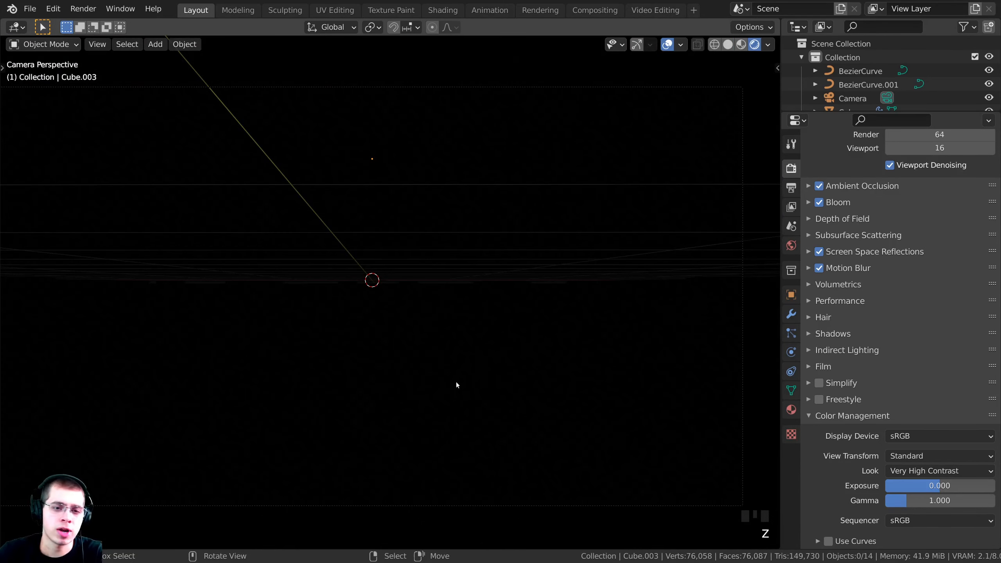
pyautogui.press('z')
pyautogui.click(443, 218)
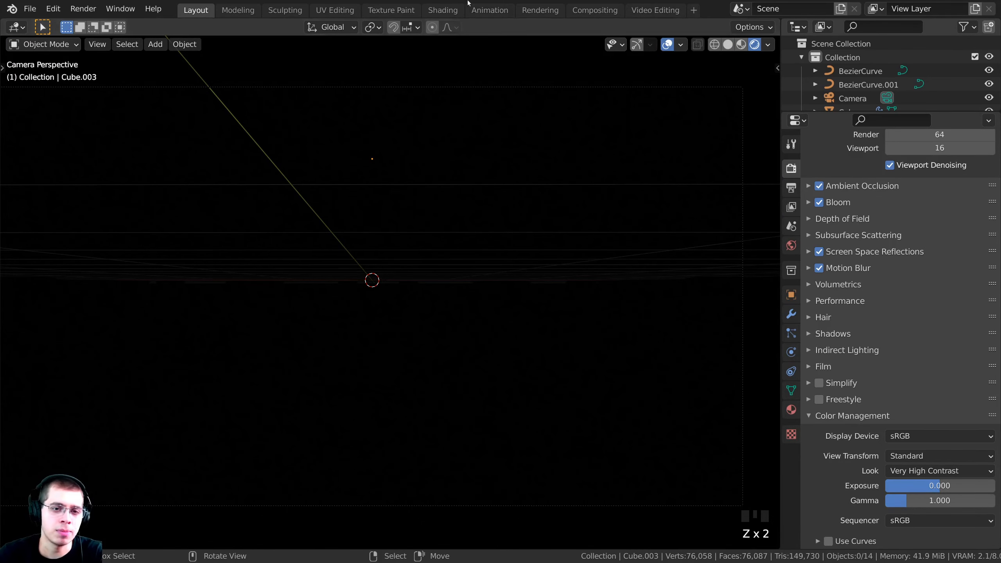
pyautogui.moveTo(507, 232)
pyautogui.keyDown('shift'); pyautogui.mouseDown(button='middle')
pyautogui.moveTo(447, 235)
pyautogui.moveTo(512, 248)
pyautogui.moveTo(496, 243)
pyautogui.mouseUp(button='middle'); pyautogui.keyUp('shift')
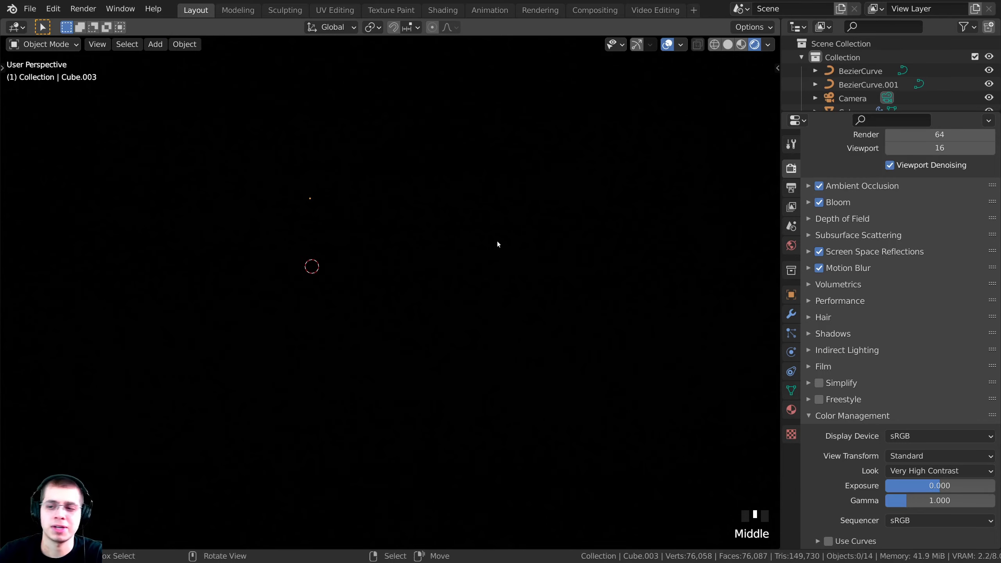
pyautogui.press('KP_0')
pyautogui.keyDown('shift'); pyautogui.moveTo(583, 217); pyautogui.dragTo(582, 215, button='middle'); pyautogui.keyUp('shift')
pyautogui.scroll(1, 592, 221)
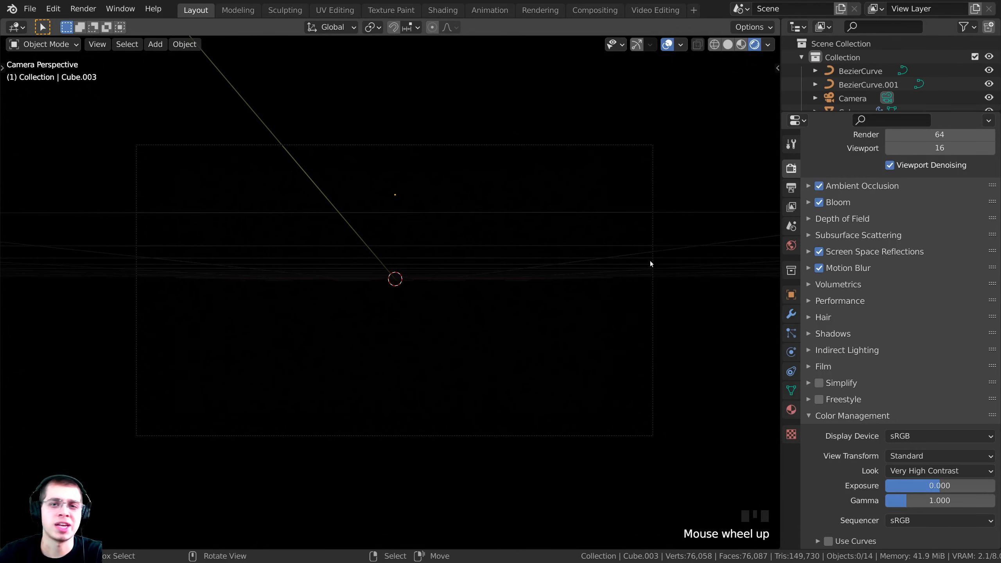
pyautogui.keyDown('shift'); pyautogui.moveTo(642, 292); pyautogui.dragTo(648, 303, button='middle'); pyautogui.keyUp('shift')
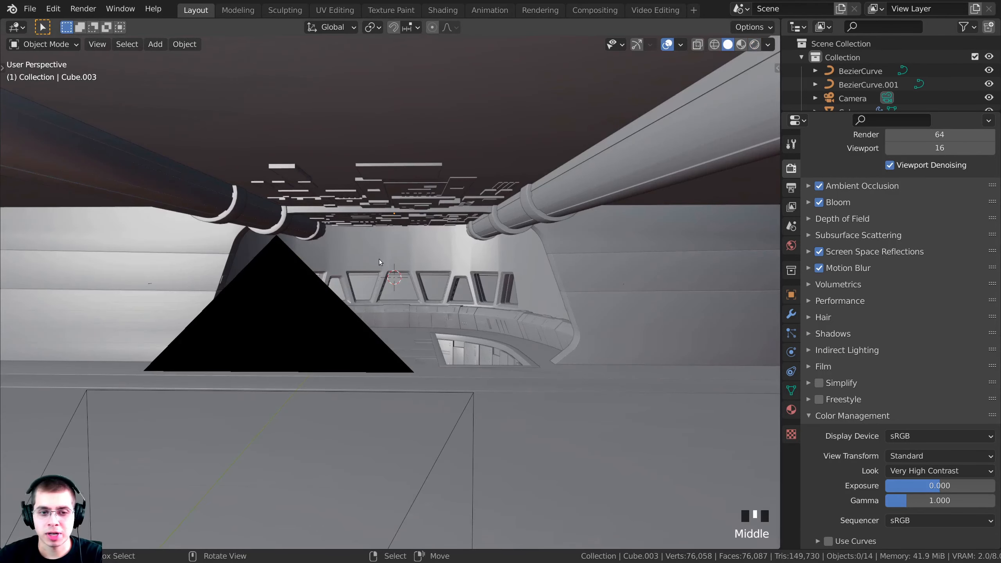
# Add an Area light to the bridge scene
pyautogui.hotkey('shift', 'a')
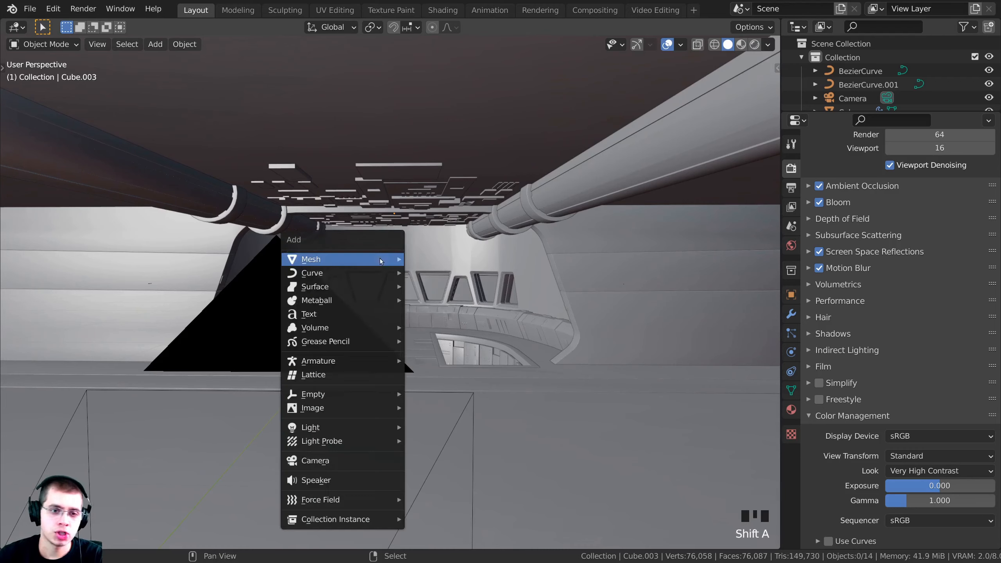
pyautogui.moveTo(381, 259)
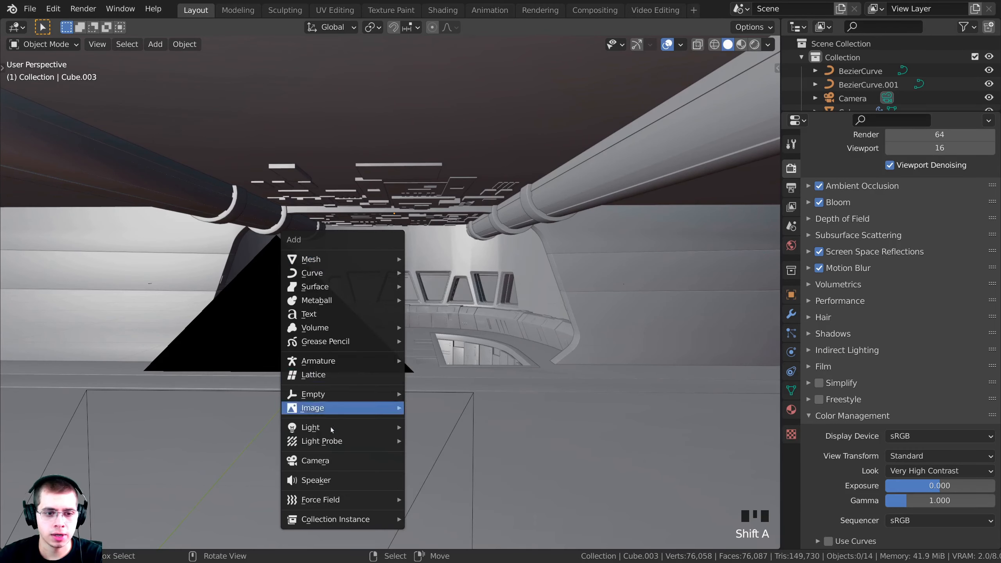
pyautogui.moveTo(329, 429)
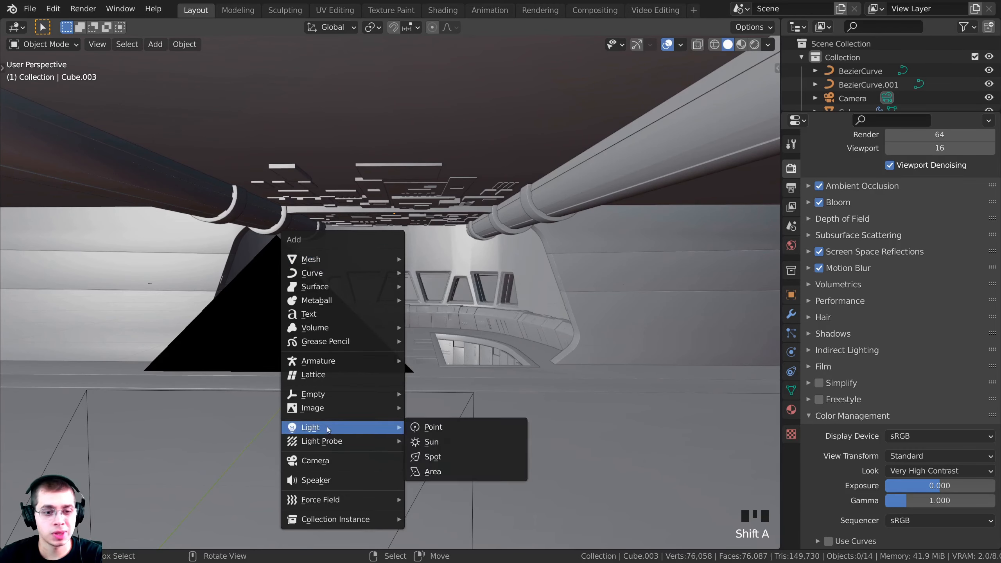
pyautogui.click(434, 472)
pyautogui.scroll(4, 403, 280)
pyautogui.moveTo(403, 280); pyautogui.dragTo(541, 238, button='middle')
pyautogui.moveTo(453, 353); pyautogui.dragTo(478, 372, button='middle')
# Raise the Area light vertically toward the ceiling and show its light data properties
pyautogui.press('g')
pyautogui.press('z')
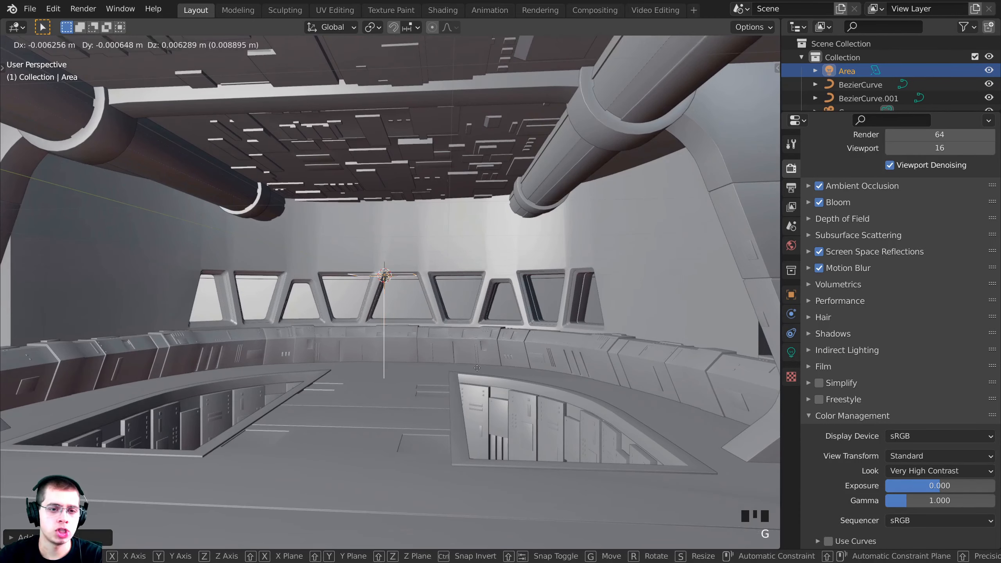
pyautogui.click(482, 309)
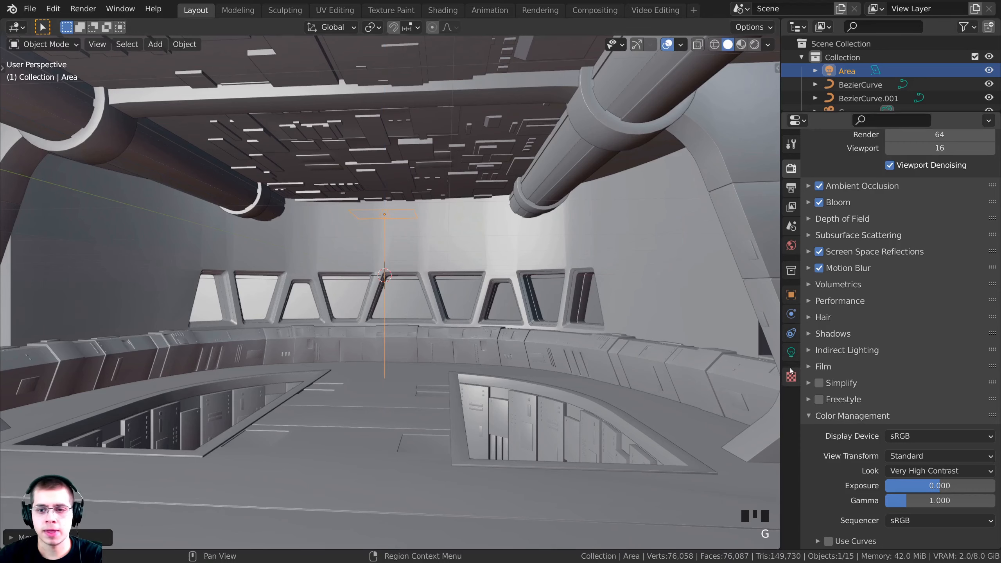
pyautogui.click(788, 358)
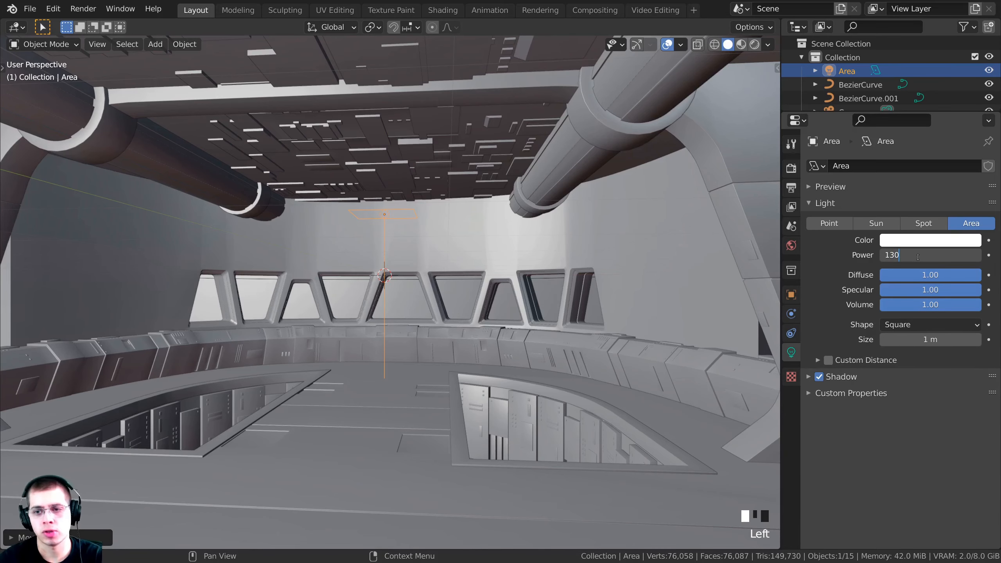
# Confirm the 130 W light power and inspect the lit bridge in Rendered shading
pyautogui.press('Return')
pyautogui.press('z')
pyautogui.click(386, 254)
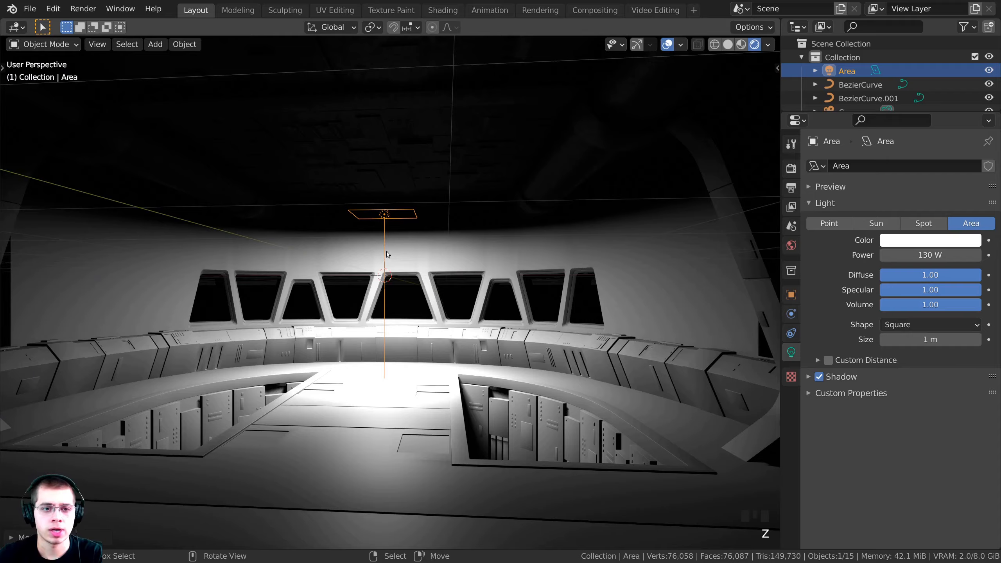
pyautogui.moveTo(429, 296); pyautogui.dragTo(451, 298, button='middle')
pyautogui.press('g')
pyautogui.rightClick(472, 344)
pyautogui.keyDown('shift'); pyautogui.moveTo(472, 344); pyautogui.dragTo(491, 336, button='middle'); pyautogui.keyUp('shift')
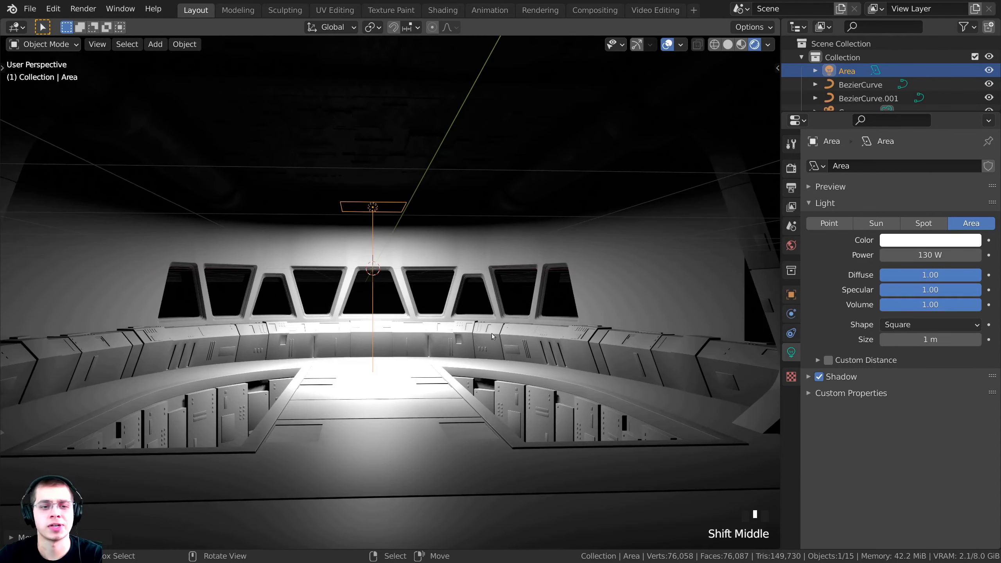
pyautogui.scroll(4, 491, 333)
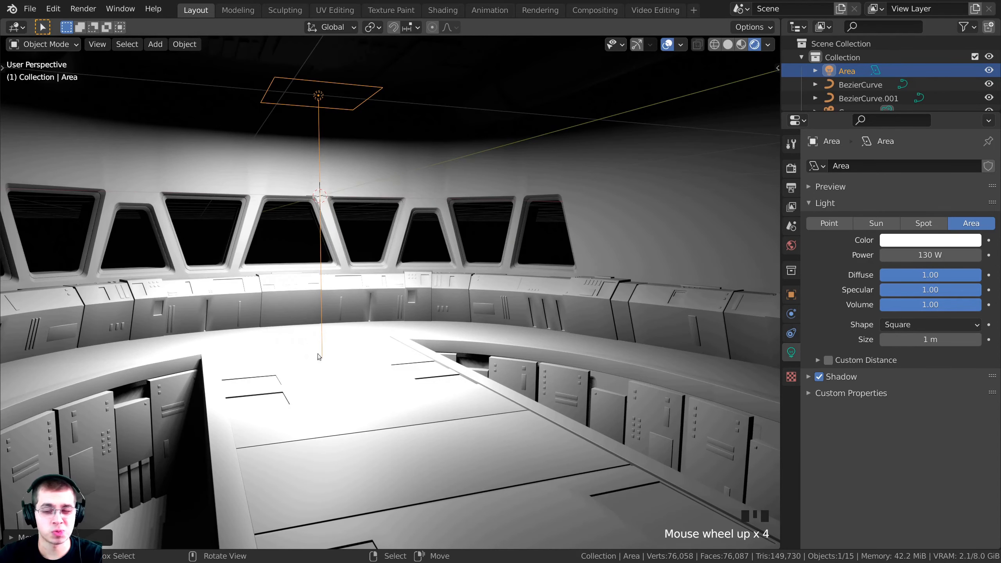
pyautogui.moveTo(325, 333); pyautogui.dragTo(283, 338, button='middle')
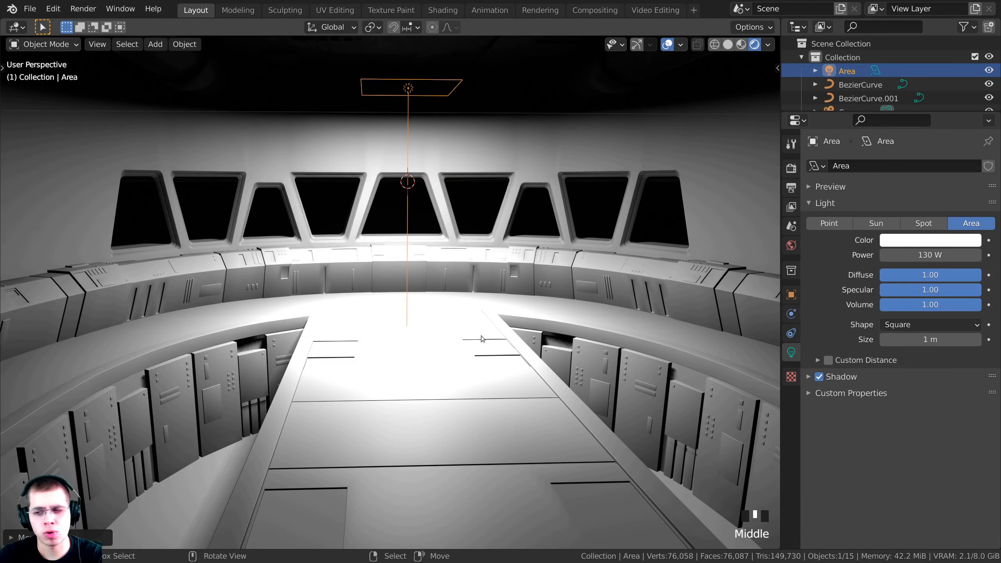
pyautogui.scroll(-1, 434, 333)
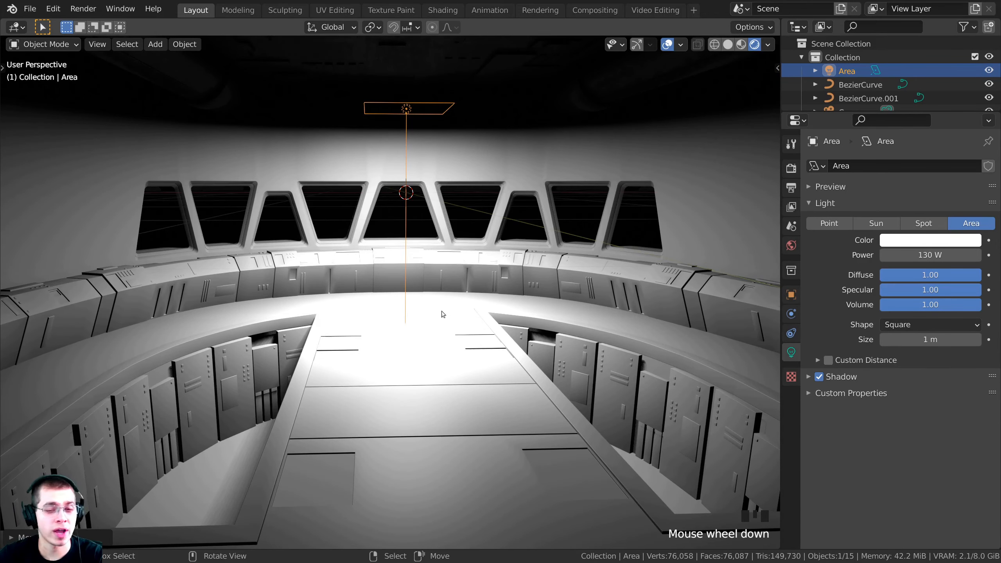
pyautogui.moveTo(443, 314); pyautogui.dragTo(441, 353, button='middle')
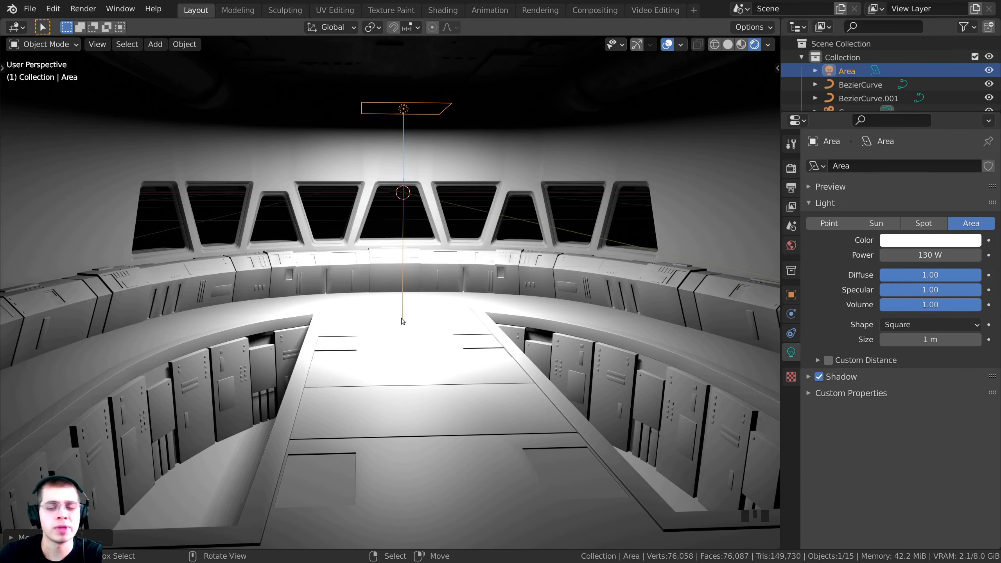
# Check the lighting from the camera view and bring up the light's Color picker
pyautogui.press('KP_0')
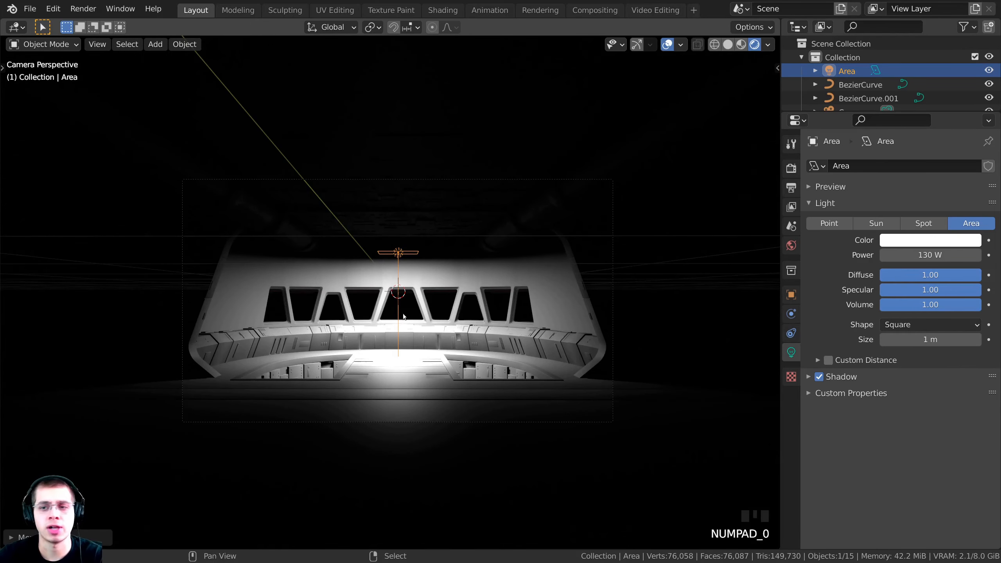
pyautogui.scroll(4, 403, 317)
pyautogui.moveTo(931, 255); pyautogui.dragTo(931, 255)
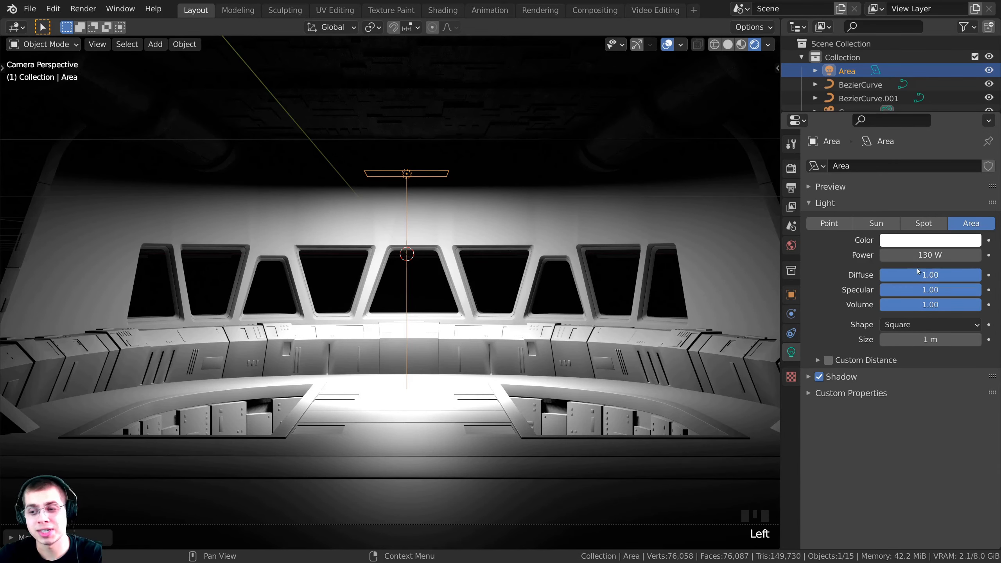
pyautogui.click(905, 239)
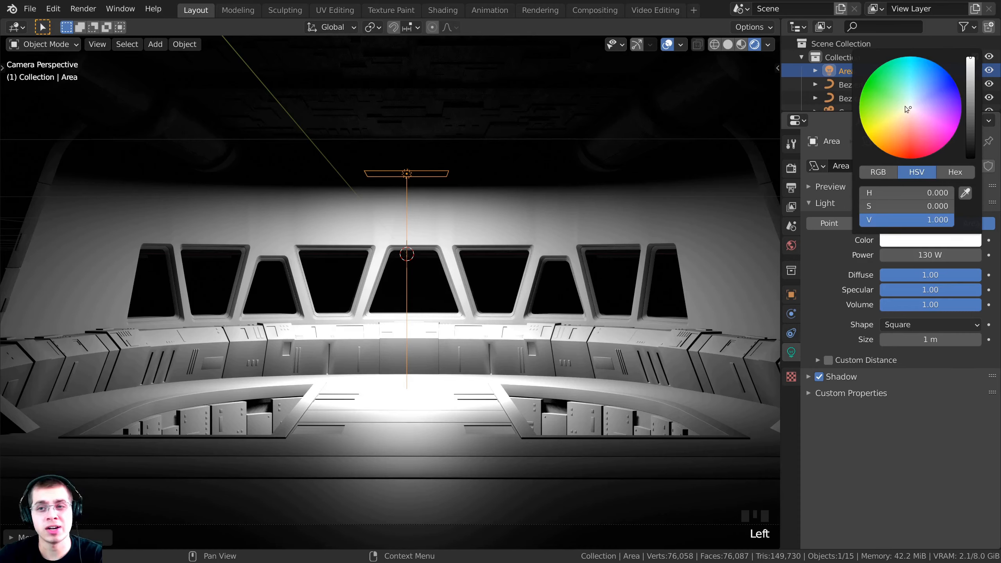
# Tint the Area light pale blue (H 0.651, S 0.362) and shift the camera view
pyautogui.moveTo(905, 106); pyautogui.dragTo(918, 101)
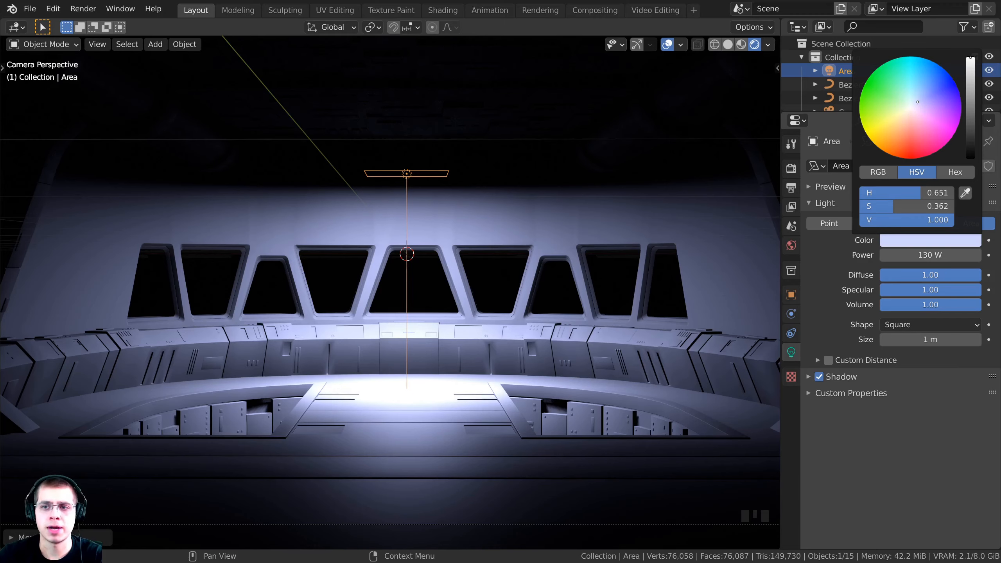
pyautogui.moveTo(918, 102); pyautogui.dragTo(919, 101)
pyautogui.keyDown('shift'); pyautogui.moveTo(552, 165); pyautogui.dragTo(521, 197, button='middle'); pyautogui.keyUp('shift')
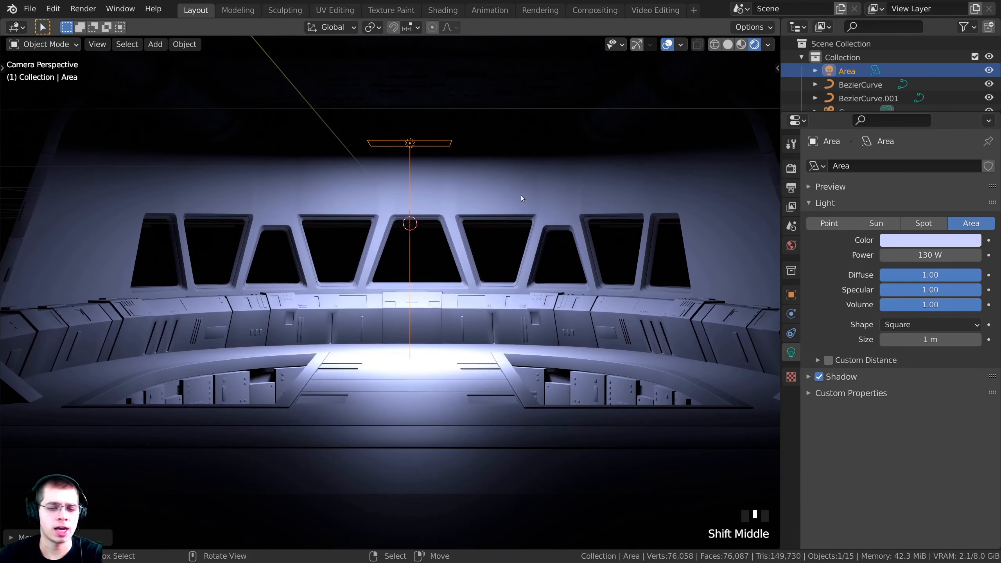
pyautogui.click(556, 209)
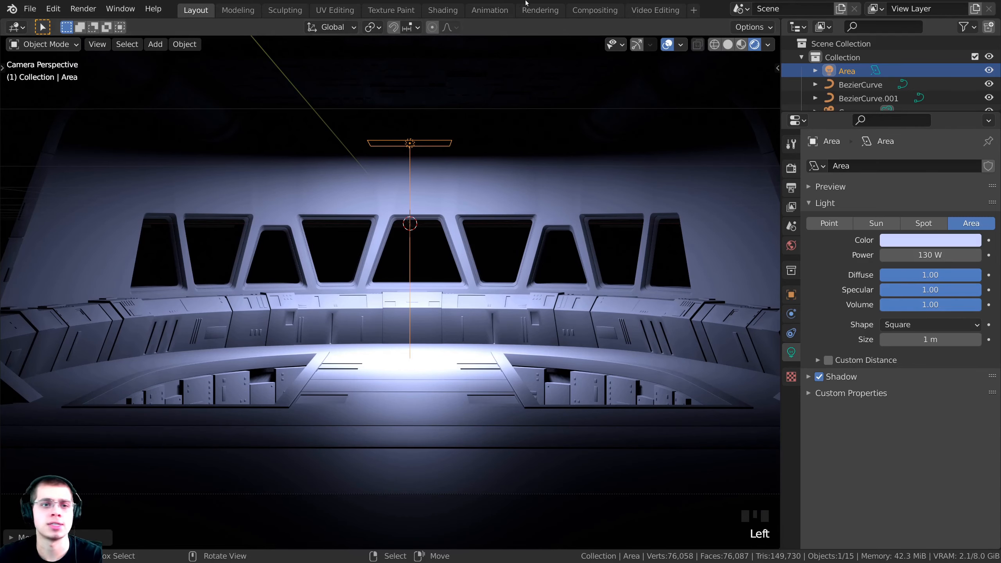
pyautogui.click(622, 194)
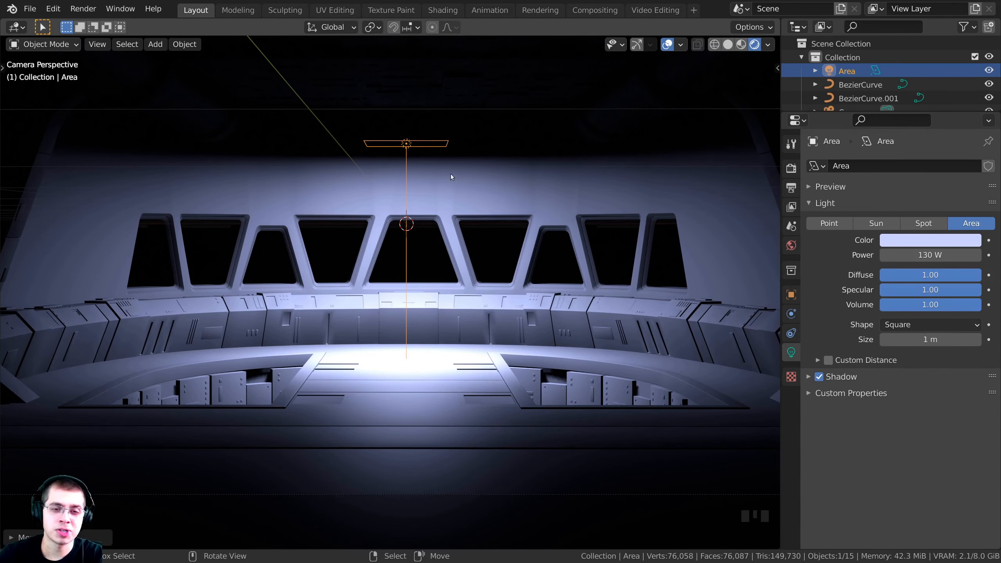
# Enlarge the Area light to about 4.79 and move it along the Y axis
pyautogui.press('s')
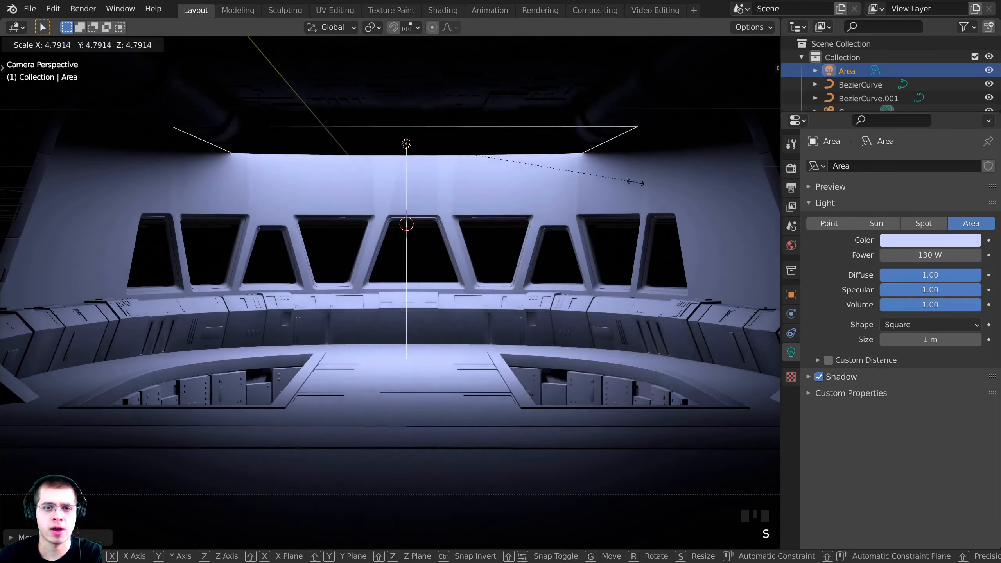
pyautogui.click(540, 162)
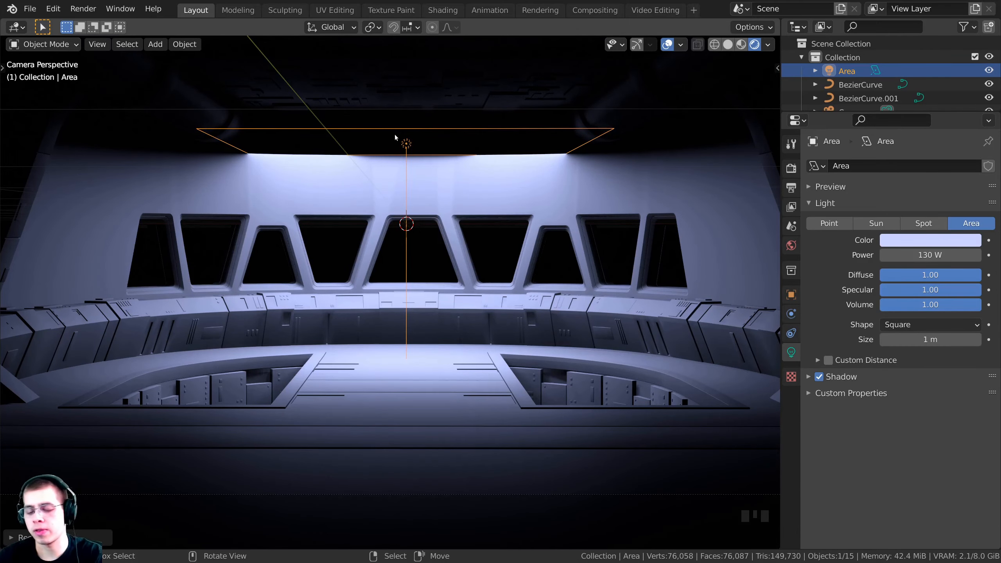
pyautogui.press('KP_Decimal')
pyautogui.moveTo(420, 139); pyautogui.dragTo(424, 268, button='middle')
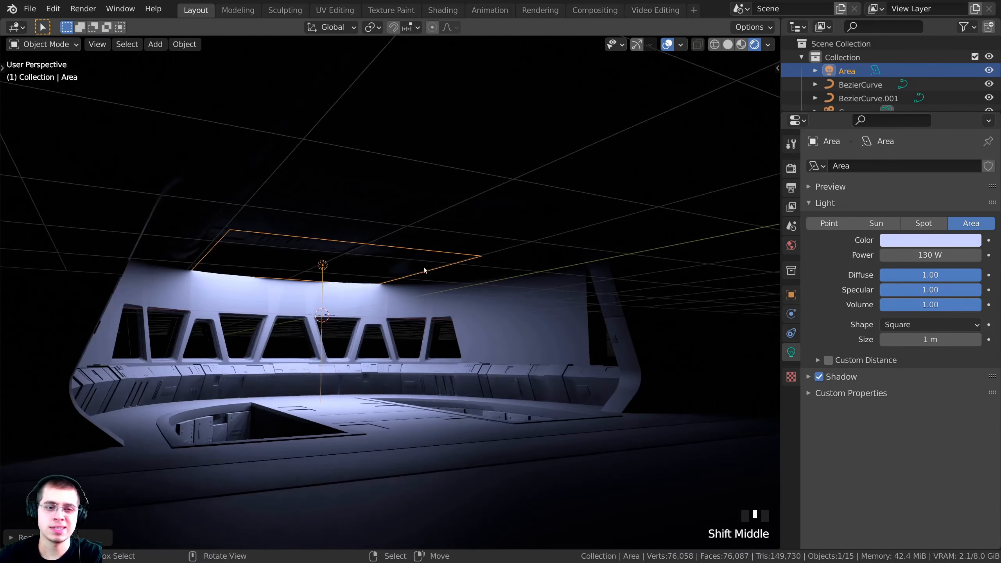
pyautogui.press('g')
pyautogui.press('y')
pyautogui.click(510, 261)
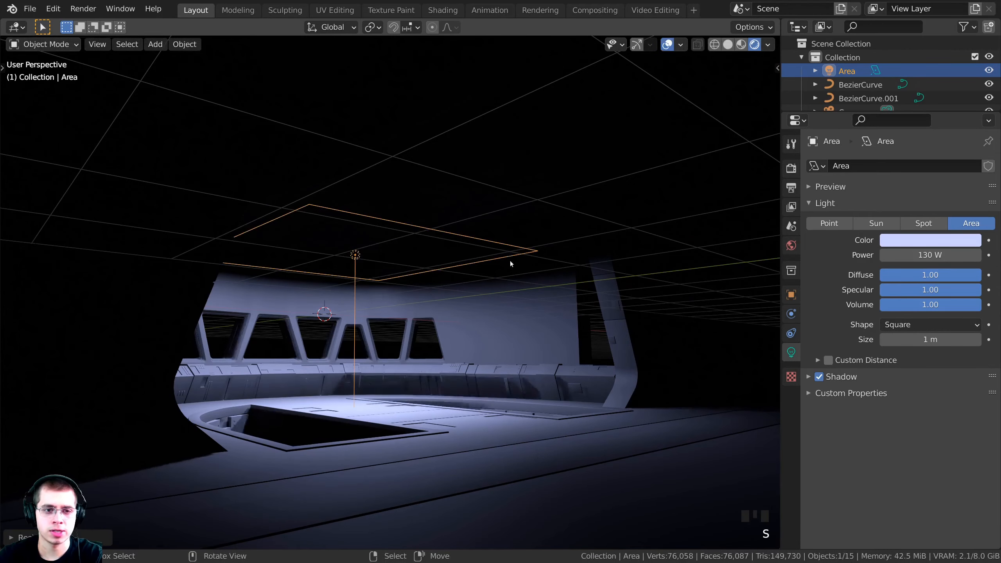
# Lower the Area light vertically under the ceiling and resize it again
pyautogui.moveTo(511, 261); pyautogui.dragTo(538, 284, button='middle')
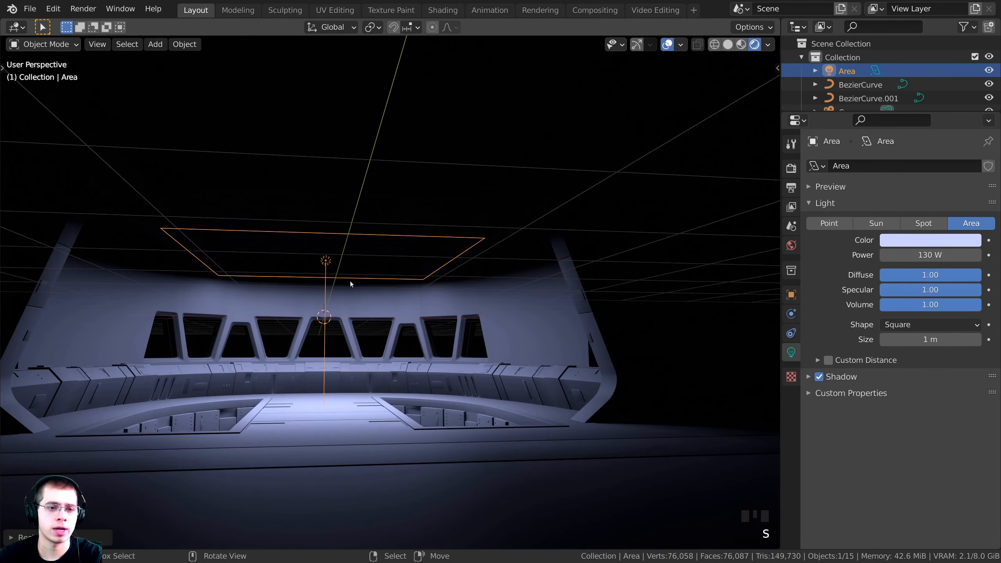
pyautogui.keyDown('shift'); pyautogui.moveTo(350, 283); pyautogui.dragTo(371, 278, button='middle'); pyautogui.keyUp('shift')
pyautogui.scroll(2, 515, 260)
pyautogui.press('g')
pyautogui.press('z')
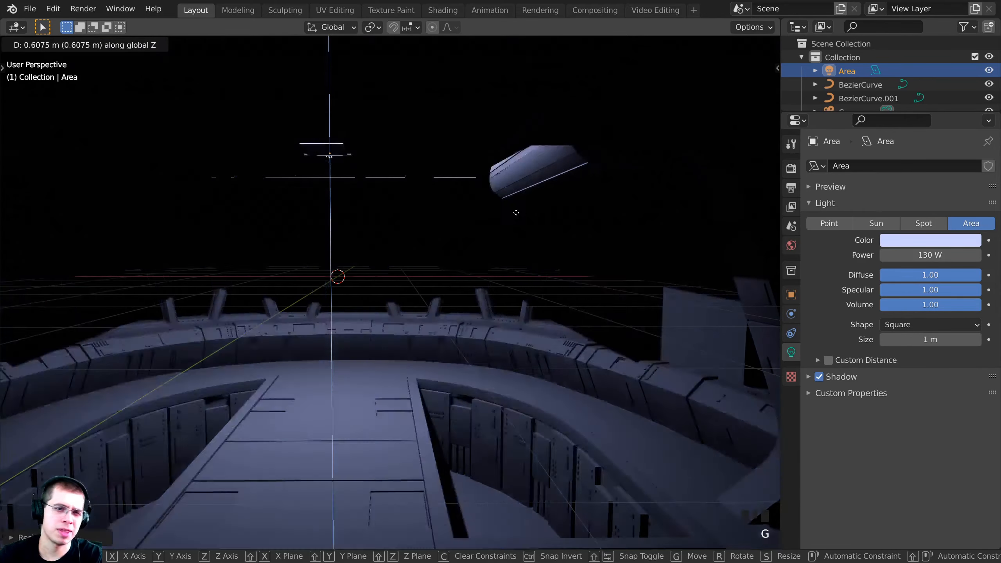
pyautogui.press('s')
pyautogui.click(517, 241)
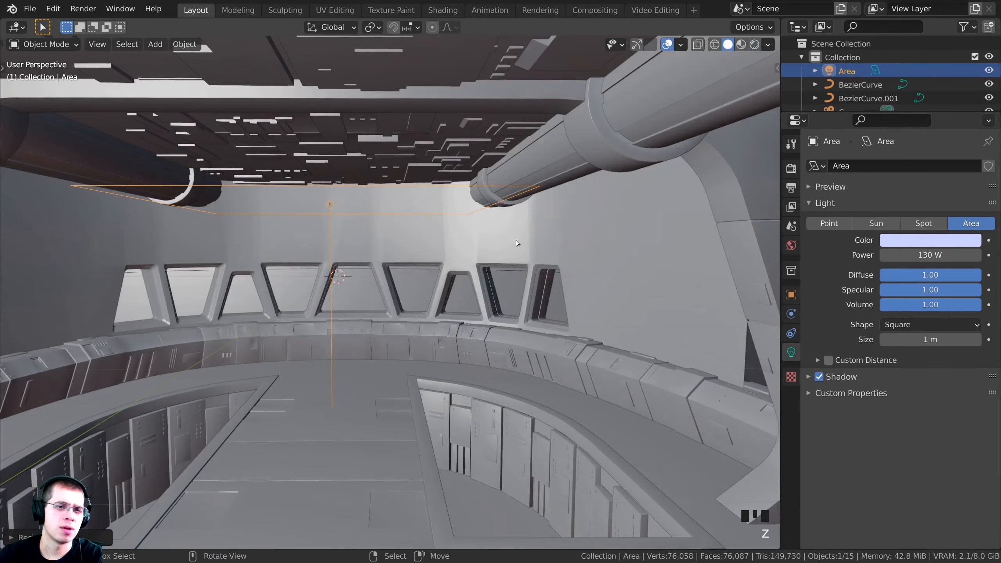
# Inspect the ceiling pipe Cylinder, window wall and Plane.002, then reselect the Area light
pyautogui.rightClick(633, 131)
pyautogui.rightClick(637, 124)
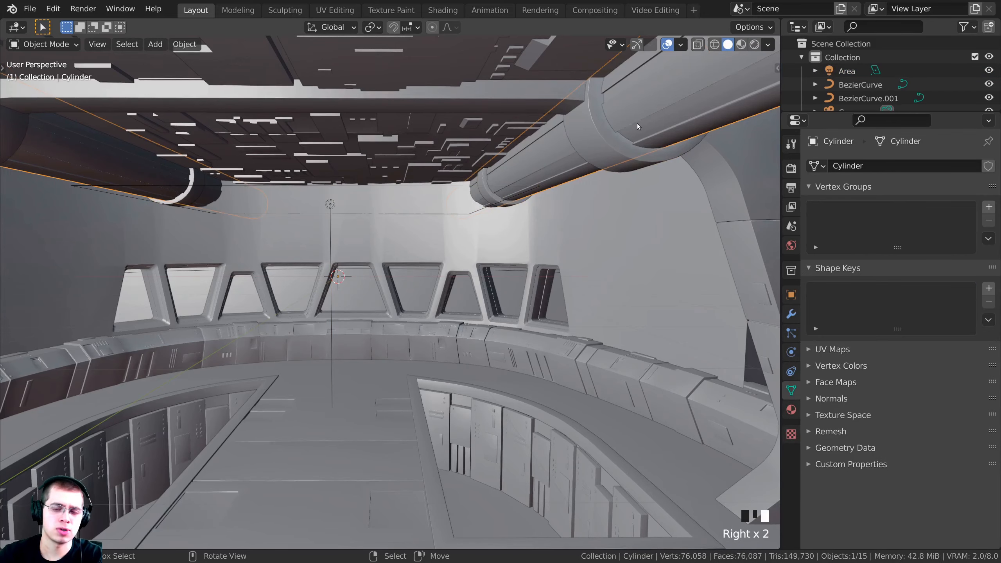
pyautogui.rightClick(498, 244)
pyautogui.moveTo(499, 245); pyautogui.dragTo(394, 256, button='middle')
pyautogui.keyDown('shift'); pyautogui.moveTo(394, 256); pyautogui.dragTo(424, 232, button='middle'); pyautogui.keyUp('shift')
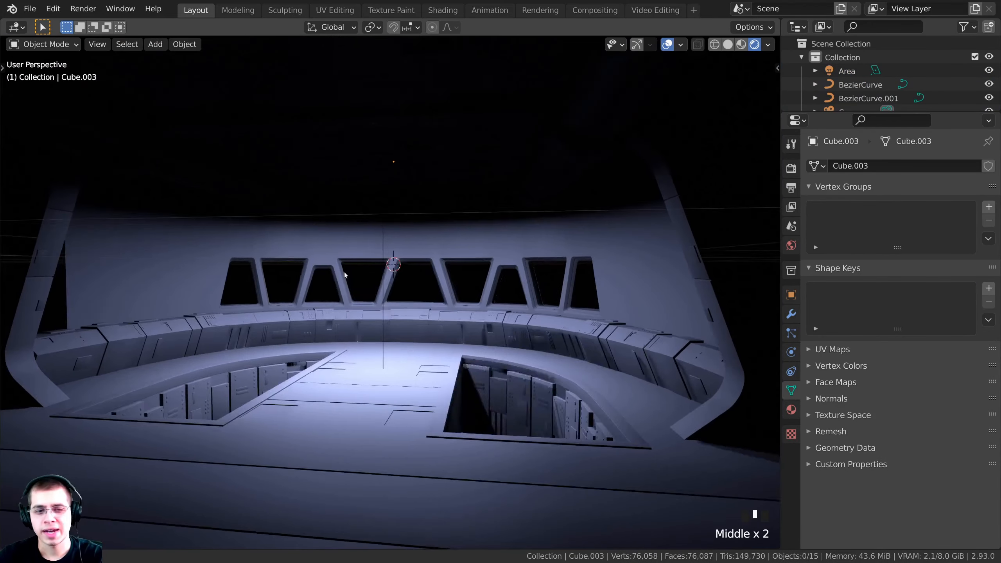
pyautogui.keyDown('shift'); pyautogui.moveTo(344, 273); pyautogui.dragTo(137, 265, button='middle'); pyautogui.keyUp('shift')
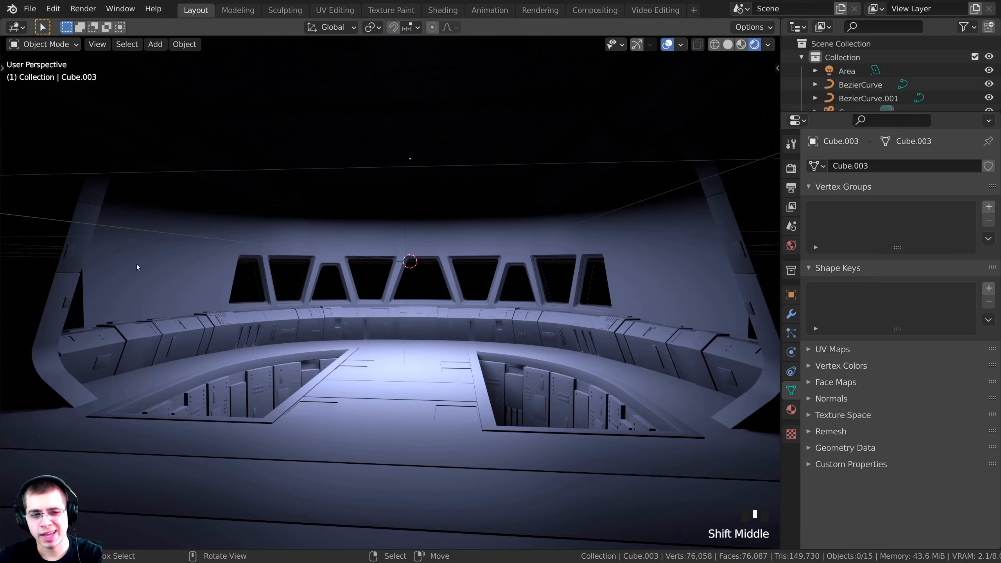
pyautogui.moveTo(715, 194); pyautogui.dragTo(409, 163, button='middle')
pyautogui.rightClick(408, 163)
pyautogui.rightClick(408, 165)
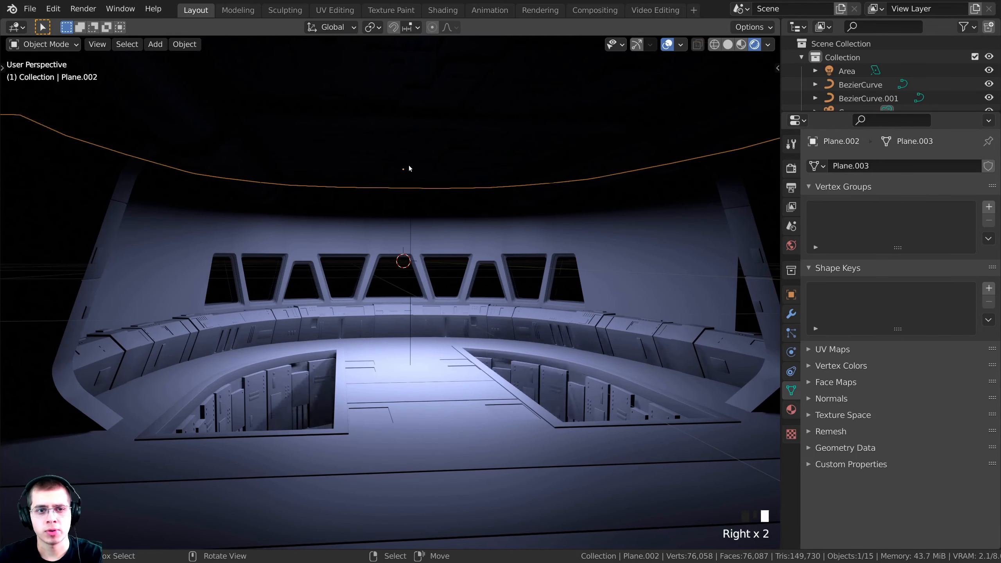
pyautogui.rightClick(410, 204)
pyautogui.keyDown('shift'); pyautogui.moveTo(690, 205); pyautogui.dragTo(418, 186, button='middle'); pyautogui.keyUp('shift')
# Duplicate the Area light as Area.001, shrink and raise it, and set its power to 60 W
pyautogui.hotkey('shift', 'd')
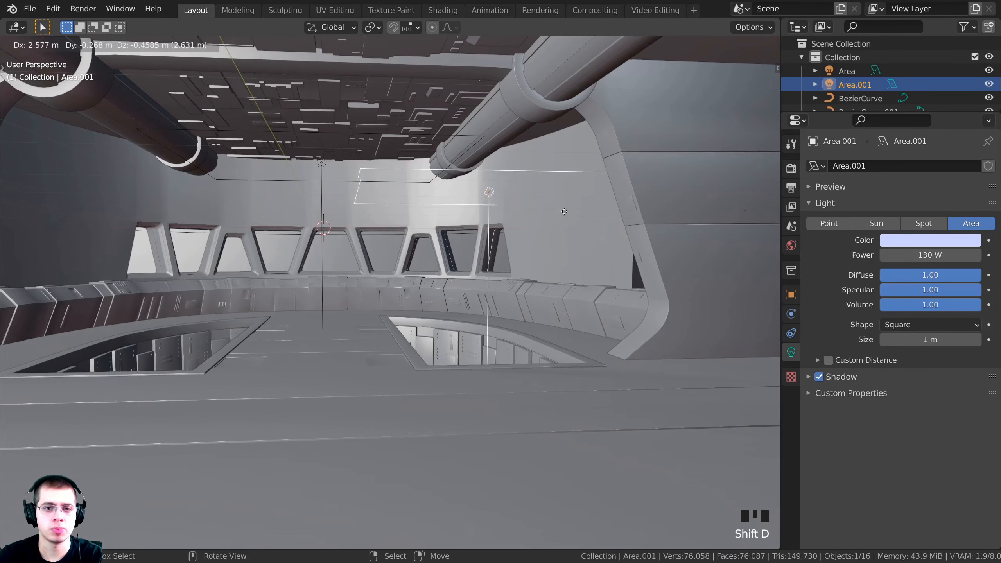
pyautogui.click(584, 205)
pyautogui.press('s')
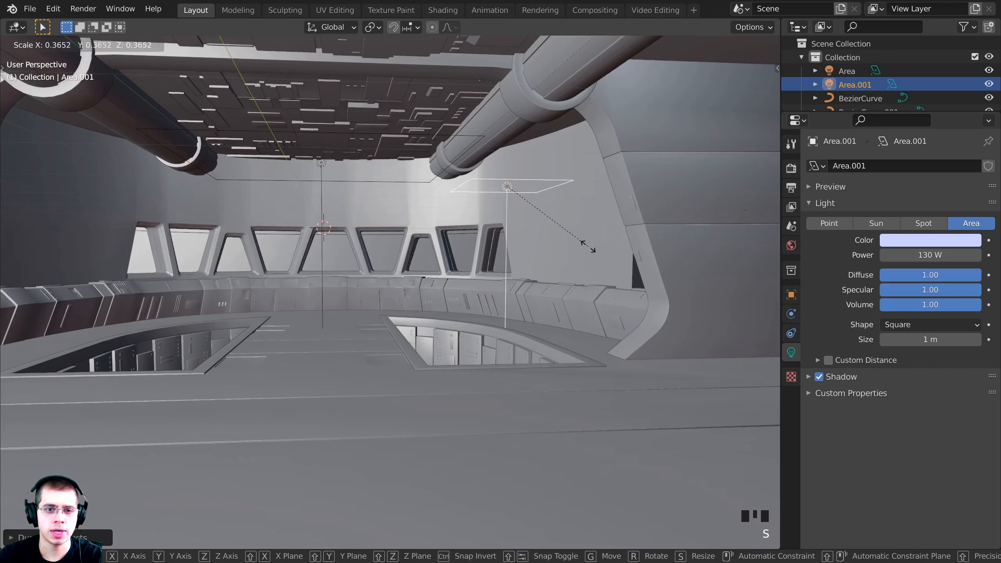
pyautogui.click(589, 247)
pyautogui.press('g')
pyautogui.press('g')
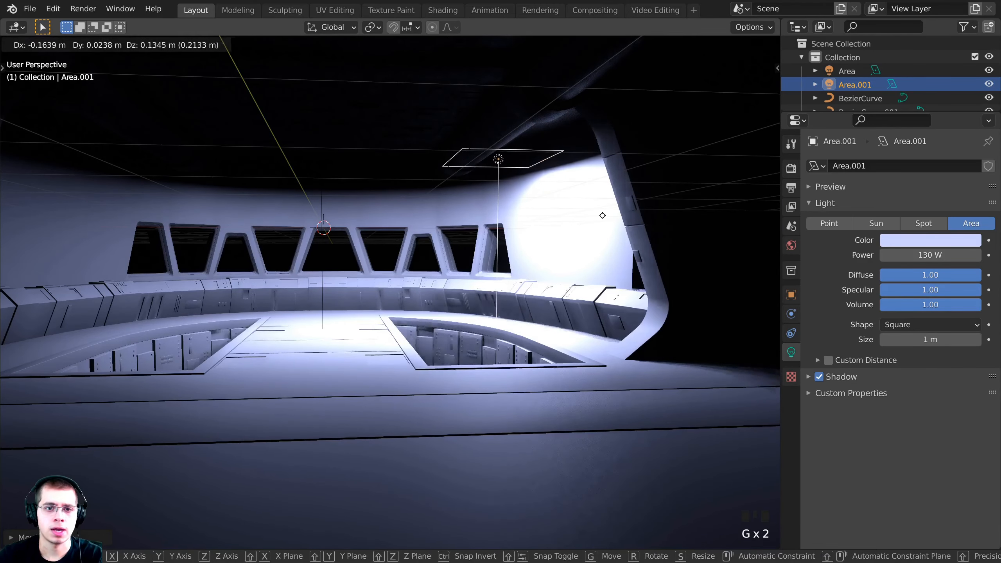
pyautogui.click(603, 215)
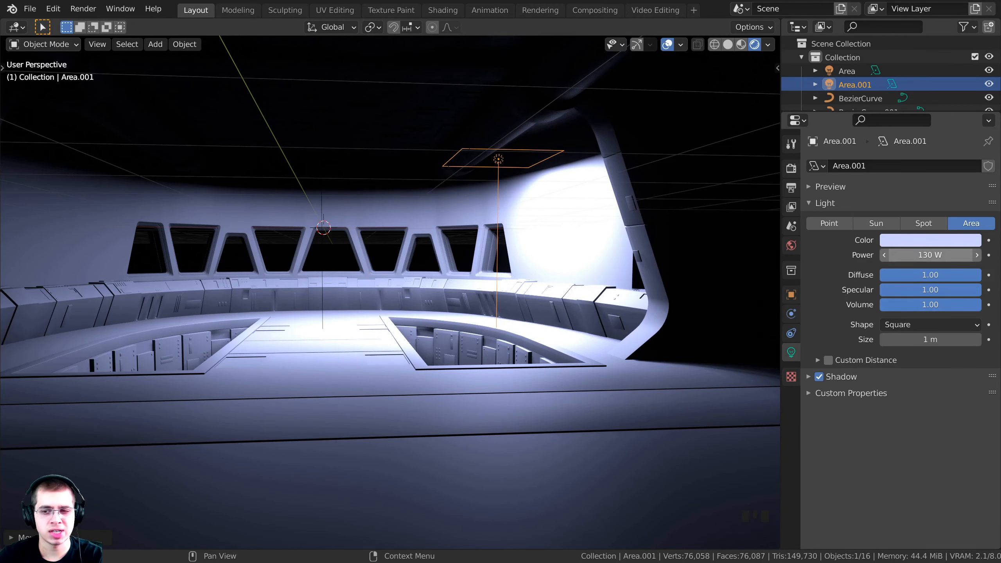
pyautogui.press('Return')
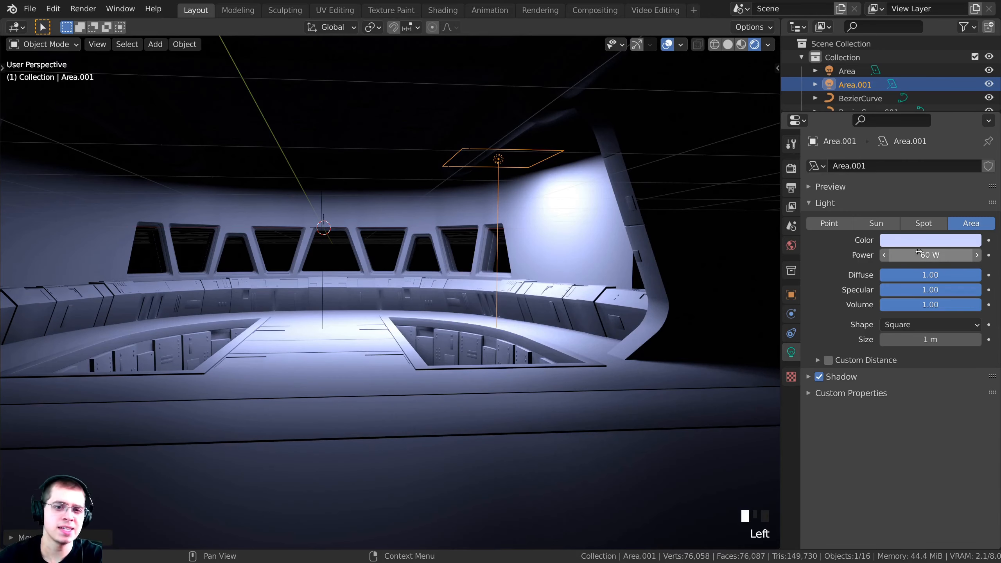
# Tilt Area.001 around the X axis and move it toward the right wall
pyautogui.moveTo(444, 220); pyautogui.dragTo(599, 231, button='middle')
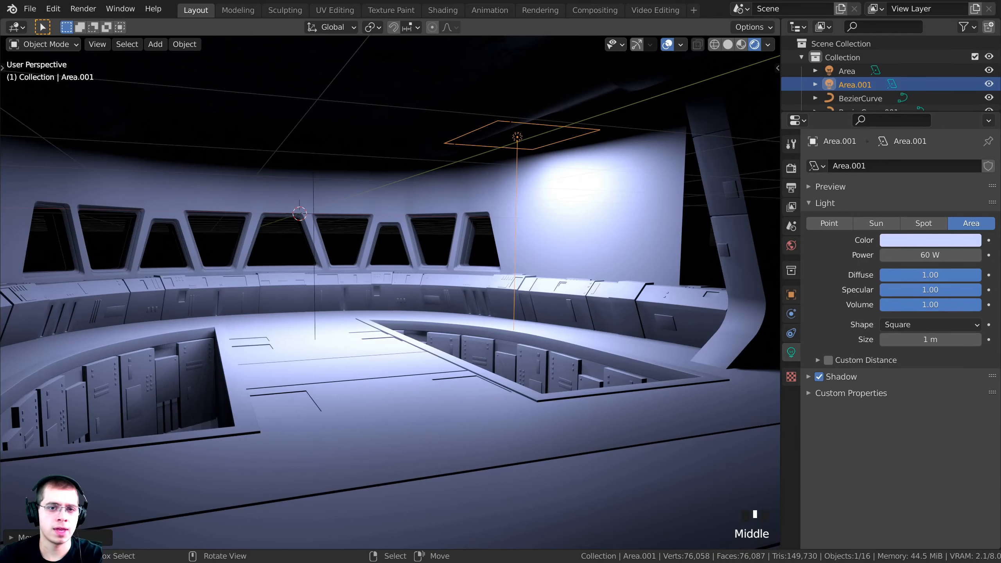
pyautogui.press('r')
pyautogui.press('x')
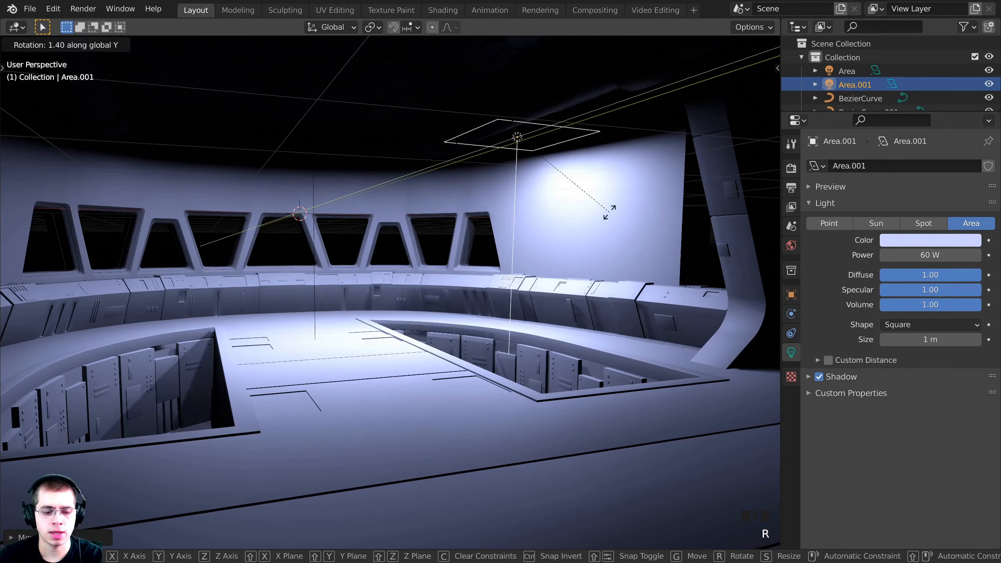
pyautogui.click(602, 245)
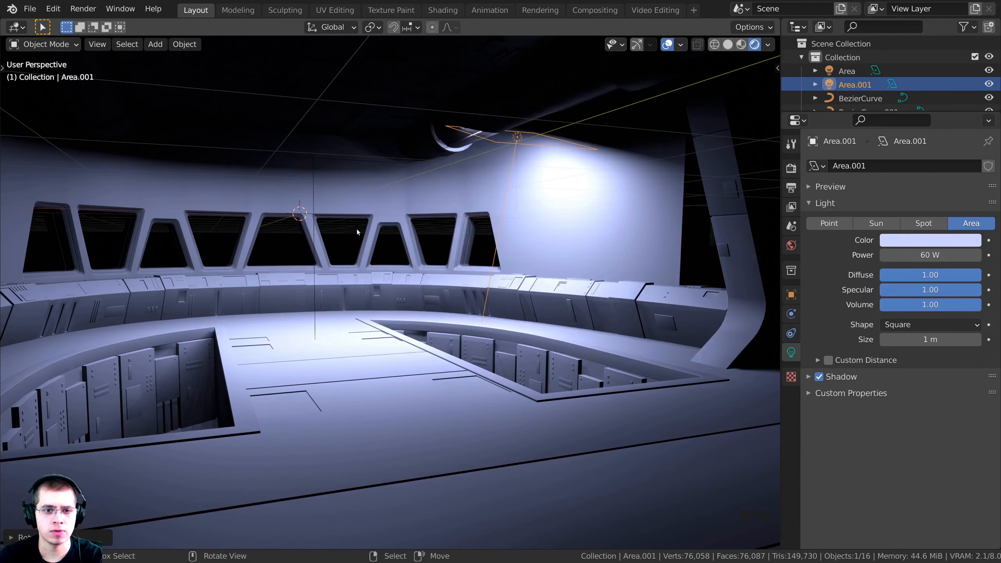
pyautogui.moveTo(603, 245); pyautogui.dragTo(532, 264, button='middle')
pyautogui.press('g')
pyautogui.click(559, 272)
pyautogui.scroll(1, 538, 274)
# Freely rotate Area.001 and nudge its position along the right wall
pyautogui.press('g')
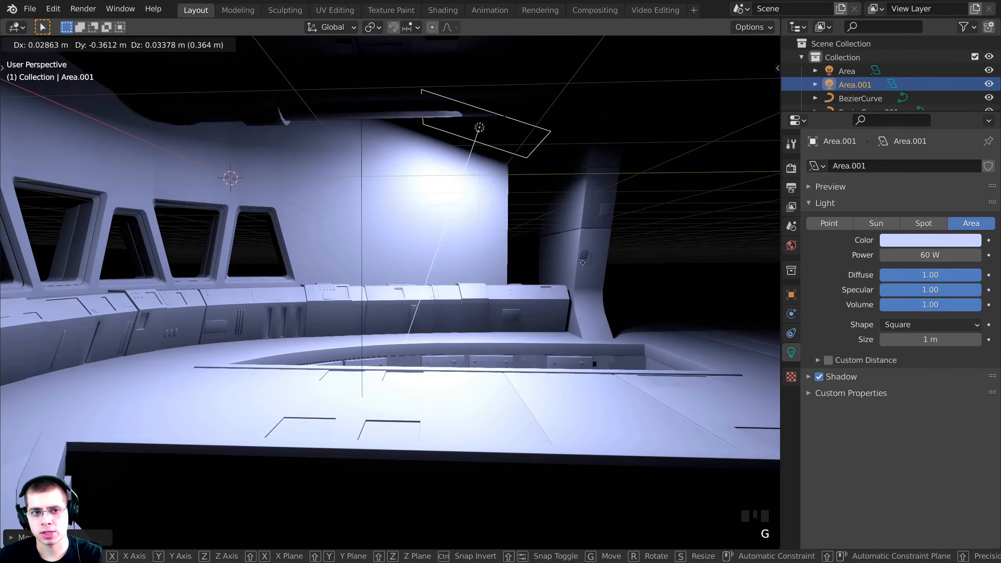
pyautogui.click(584, 272)
pyautogui.press('r')
pyautogui.press('r')
pyautogui.click(606, 246)
pyautogui.keyDown('shift'); pyautogui.moveTo(606, 246); pyautogui.dragTo(520, 217, button='middle'); pyautogui.keyUp('shift')
pyautogui.press('g')
pyautogui.click(509, 218)
pyautogui.moveTo(343, 144); pyautogui.dragTo(497, 187, button='middle')
# Finish aiming Area.001 at the right wall with a final rotation and move
pyautogui.press('r')
pyautogui.click(489, 175)
pyautogui.press('g')
pyautogui.click(482, 187)
pyautogui.press('r')
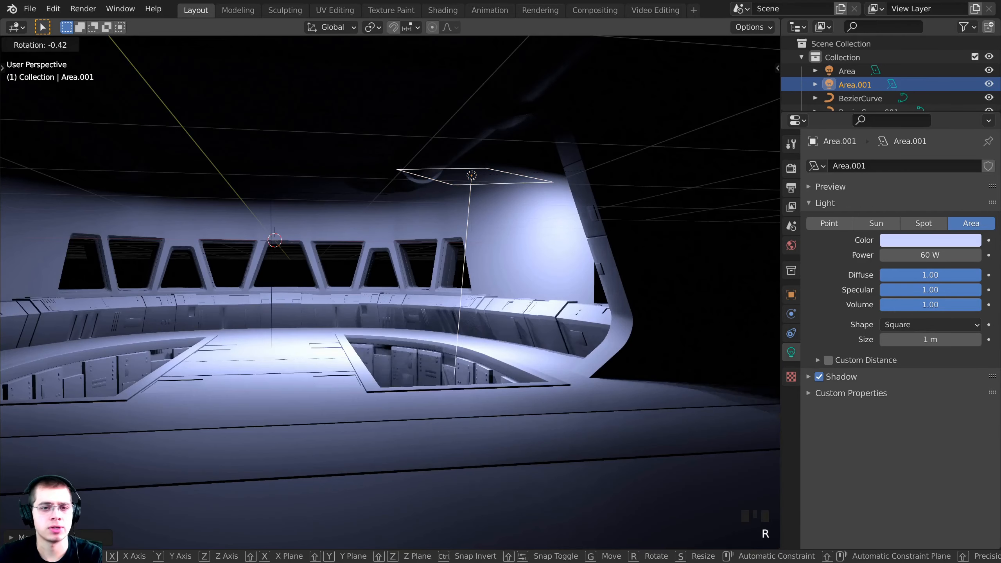
pyautogui.click(611, 196)
pyautogui.moveTo(619, 194)
pyautogui.mouseDown(button='middle')
pyautogui.moveTo(564, 180)
pyautogui.moveTo(457, 199)
pyautogui.moveTo(603, 185)
pyautogui.mouseUp(button='middle')
# Duplicate the angled light as Area.002, shift it to the left side along X, and rotate it
pyautogui.hotkey('shift', 'd')
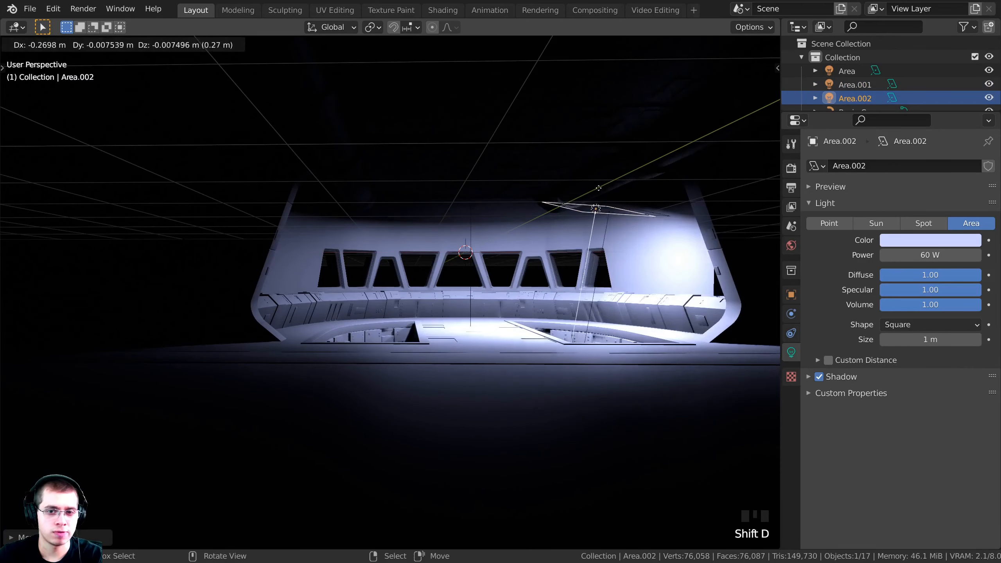
pyautogui.press('x')
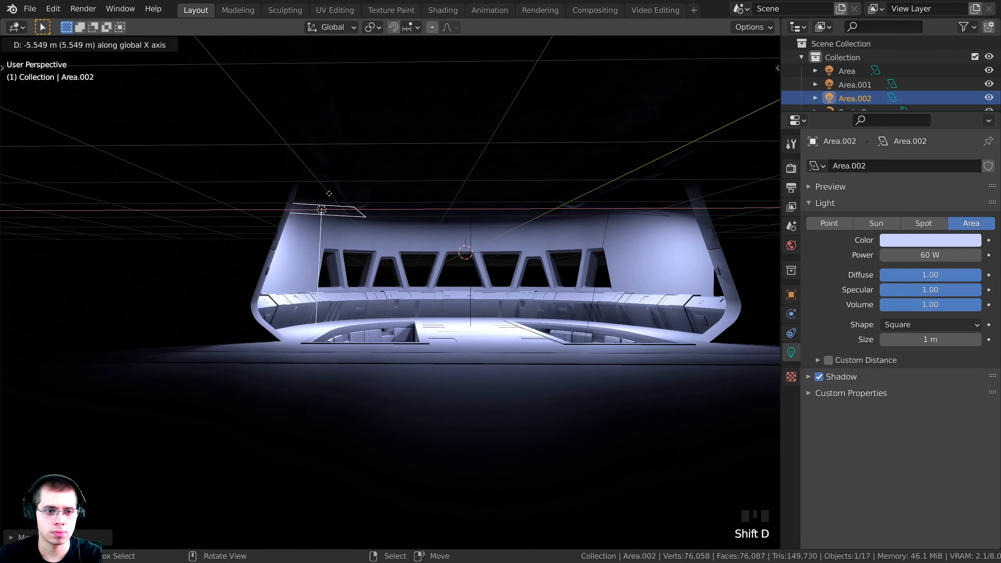
pyautogui.click(386, 238)
pyautogui.scroll(1, 386, 238)
pyautogui.press('r')
pyautogui.press('r')
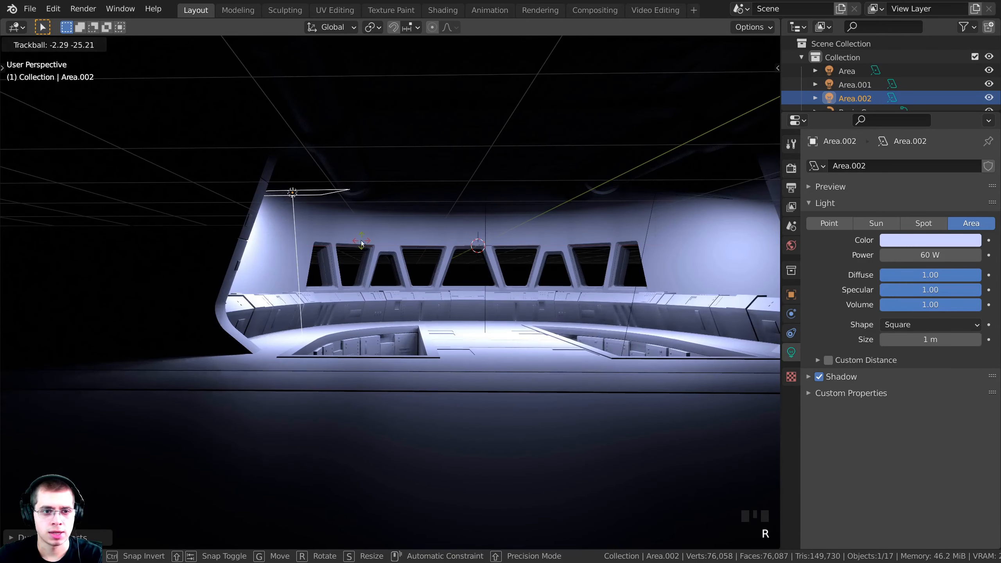
pyautogui.click(393, 215)
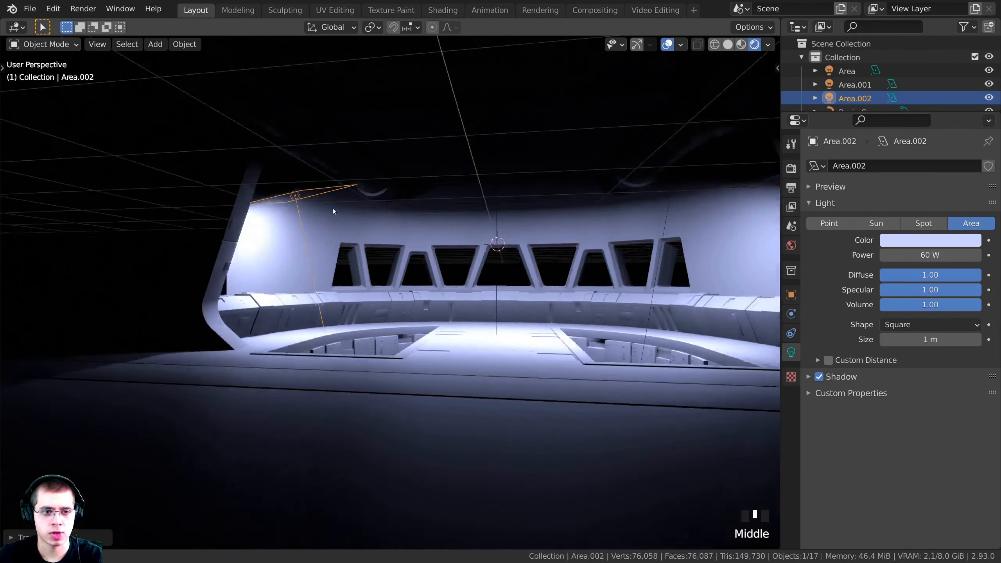
pyautogui.moveTo(333, 208); pyautogui.dragTo(524, 221, button='middle')
pyautogui.scroll(2, 414, 213)
pyautogui.press('g')
pyautogui.click(432, 220)
pyautogui.press('g')
pyautogui.click(598, 247)
# Deselect everything and check the left-side lighting through the camera view
pyautogui.press('a')
pyautogui.press('a')
pyautogui.press('KP_0')
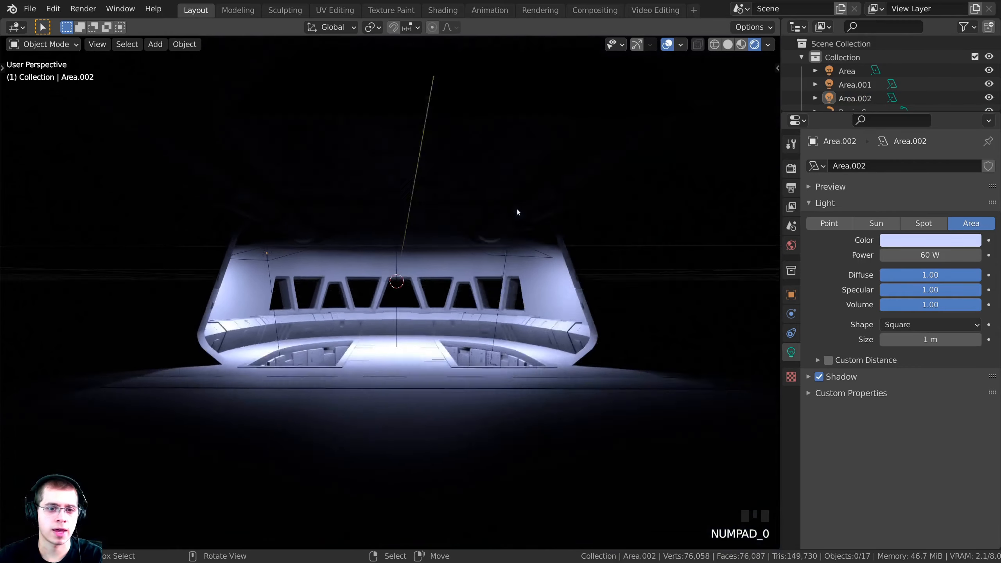
pyautogui.click(396, 3)
pyautogui.scroll(-2, 396, 233)
pyautogui.moveTo(398, 233)
pyautogui.keyDown('shift'); pyautogui.mouseDown(button='middle')
pyautogui.moveTo(398, 266)
pyautogui.moveTo(402, 240)
pyautogui.mouseUp(button='middle'); pyautogui.keyUp('shift')
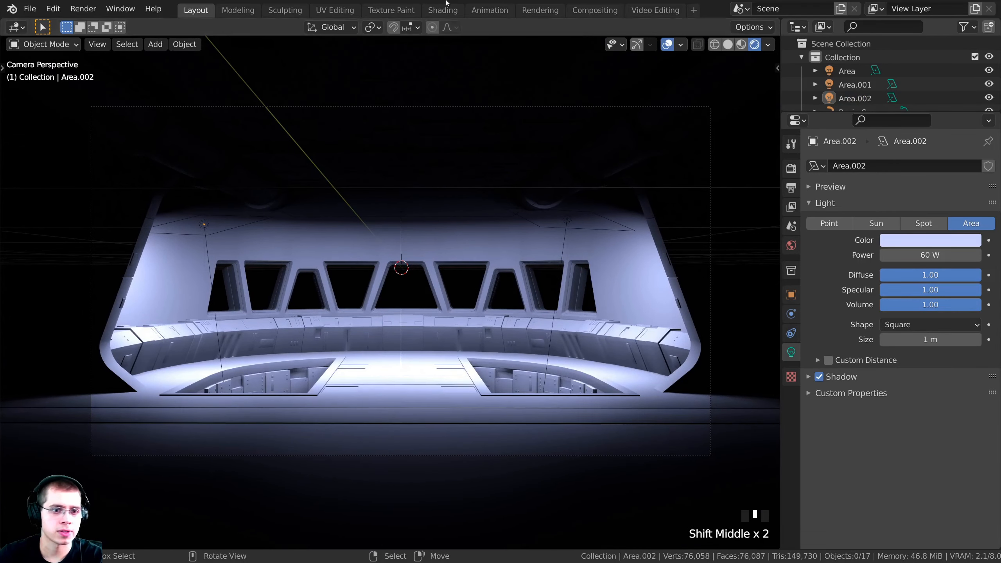
pyautogui.click(447, 3)
# Select Area.002 and duplicate it into a fourth light, Area.003
pyautogui.rightClick(204, 220)
pyautogui.moveTo(251, 245); pyautogui.dragTo(503, 290, button='middle')
pyautogui.scroll(-4, 487, 292)
pyautogui.hotkey('shift', 'd')
pyautogui.click(623, 279)
pyautogui.moveTo(622, 279); pyautogui.dragTo(496, 299, button='middle')
pyautogui.keyDown('shift'); pyautogui.scroll(2, 486, 242); pyautogui.keyUp('shift')
pyautogui.scroll(2, 408, 221)
# Move the fourth area light, Area.003, into position facing the corridor
pyautogui.press('g')
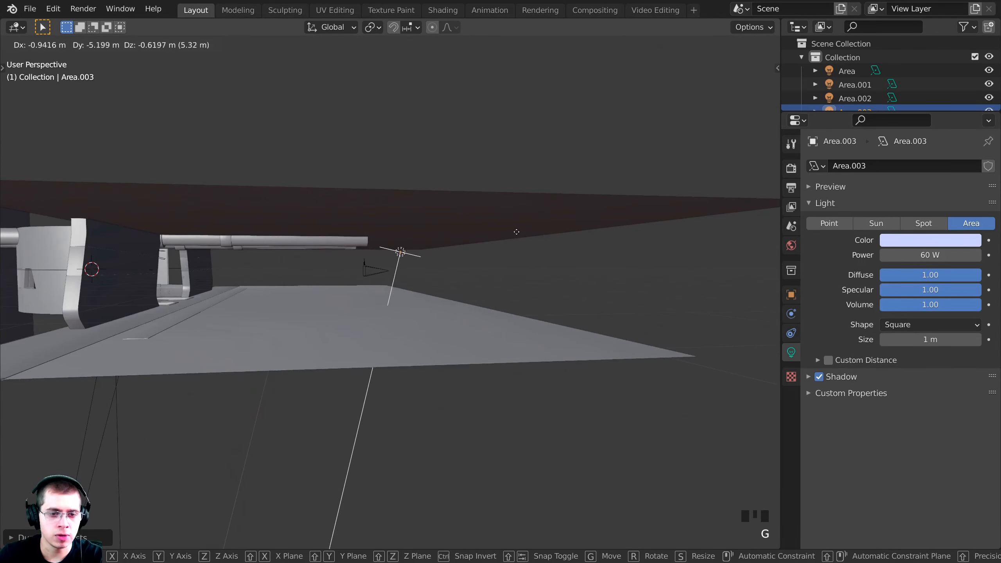
pyautogui.click(525, 235)
pyautogui.moveTo(526, 234); pyautogui.dragTo(469, 236, button='middle')
pyautogui.moveTo(379, 235); pyautogui.dragTo(260, 239, button='middle')
pyautogui.press('g')
pyautogui.click(310, 241)
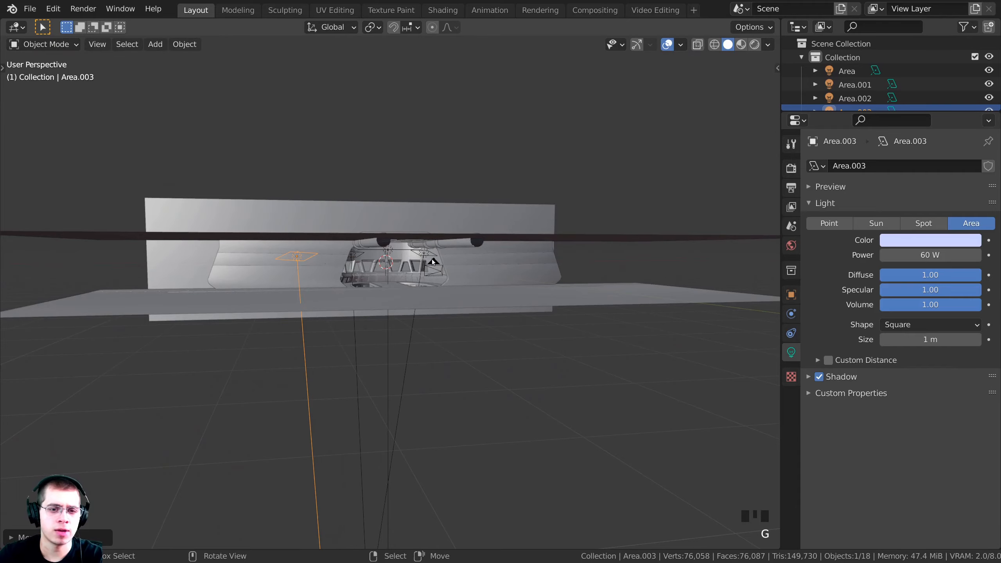
pyautogui.moveTo(432, 260); pyautogui.dragTo(453, 272, button='middle')
# Rotate Area.003 twice to angle it toward the bridge
pyautogui.press('r')
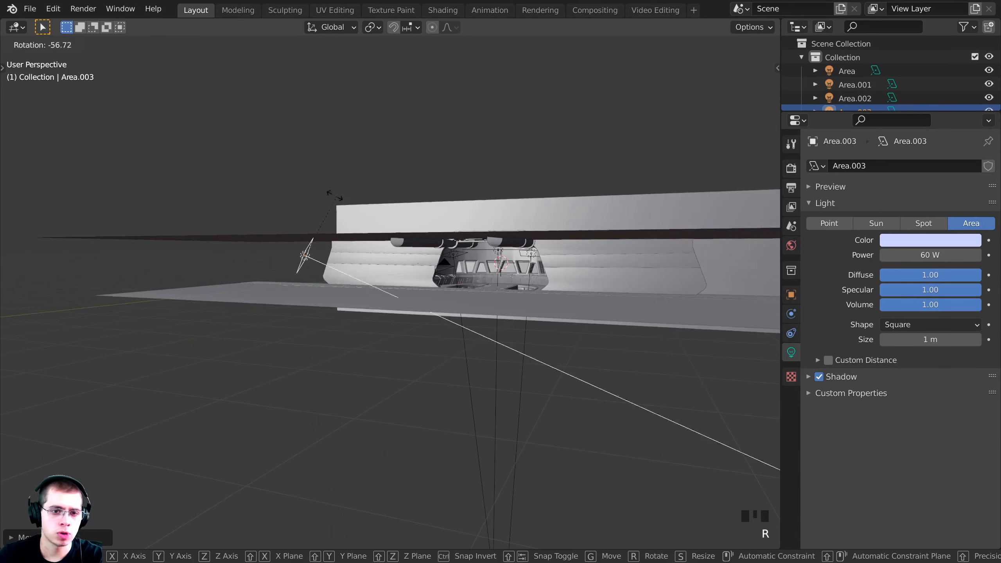
pyautogui.click(313, 207)
pyautogui.moveTo(319, 225); pyautogui.dragTo(406, 383, button='middle')
pyautogui.press('r')
pyautogui.click(513, 318)
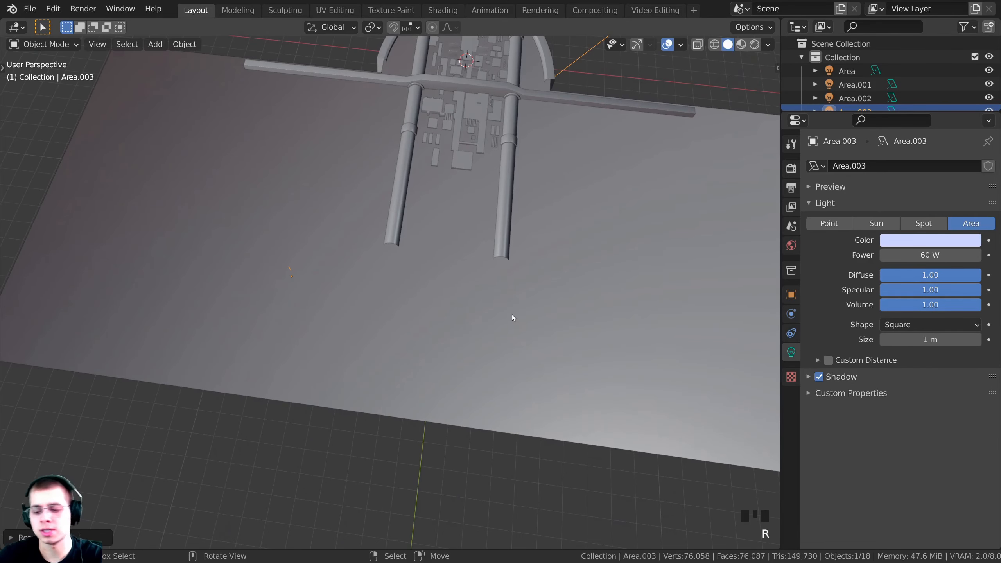
# In top-down wireframe view, rotate Area.003 further toward the bridge
pyautogui.press('KP_7')
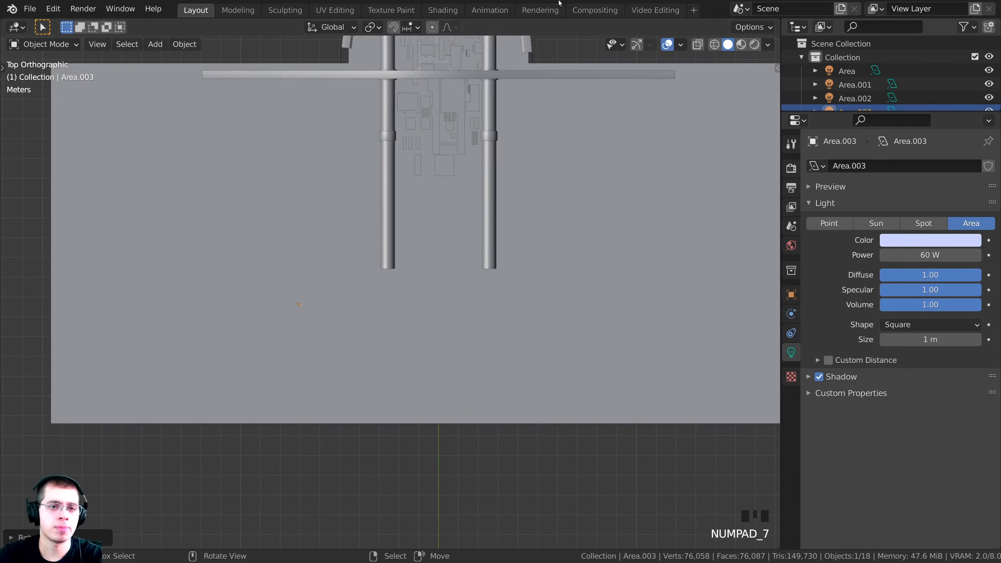
pyautogui.click(587, 236)
pyautogui.keyDown('shift'); pyautogui.moveTo(586, 236); pyautogui.dragTo(613, 262, button='middle'); pyautogui.keyUp('shift')
pyautogui.press('z')
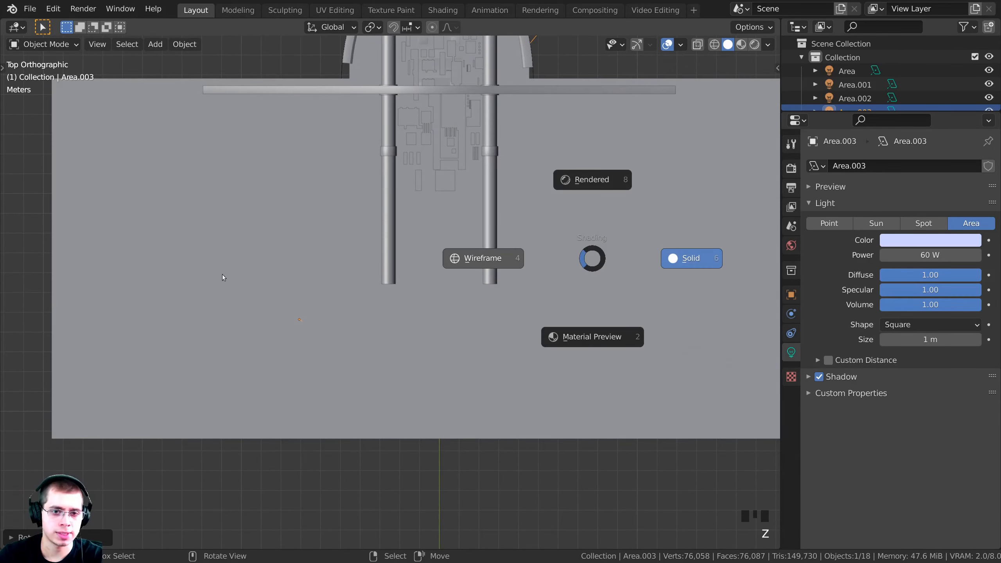
pyautogui.click(223, 277)
pyautogui.keyDown('shift'); pyautogui.moveTo(475, 310); pyautogui.dragTo(461, 433, button='middle'); pyautogui.keyUp('shift')
pyautogui.press('r')
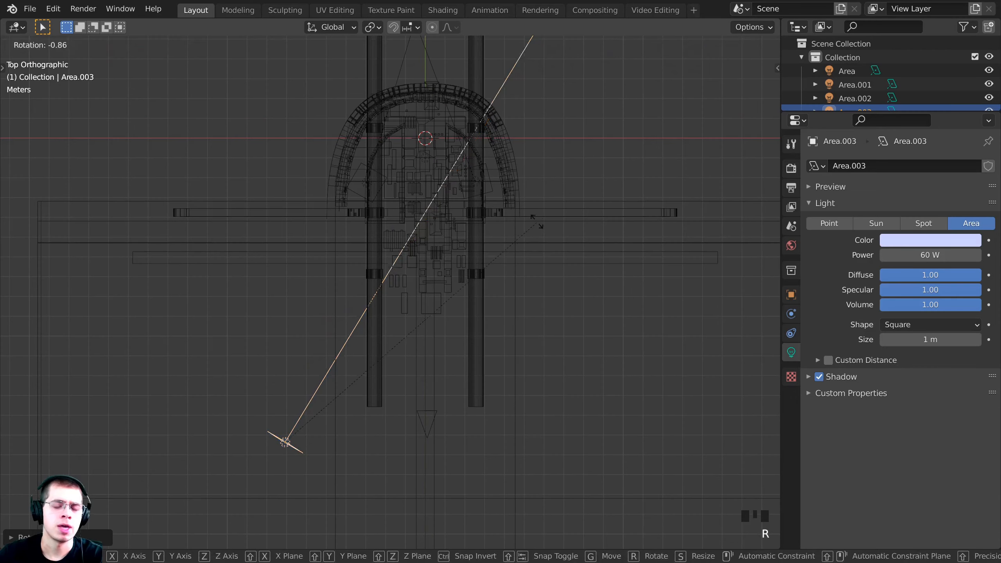
pyautogui.click(535, 220)
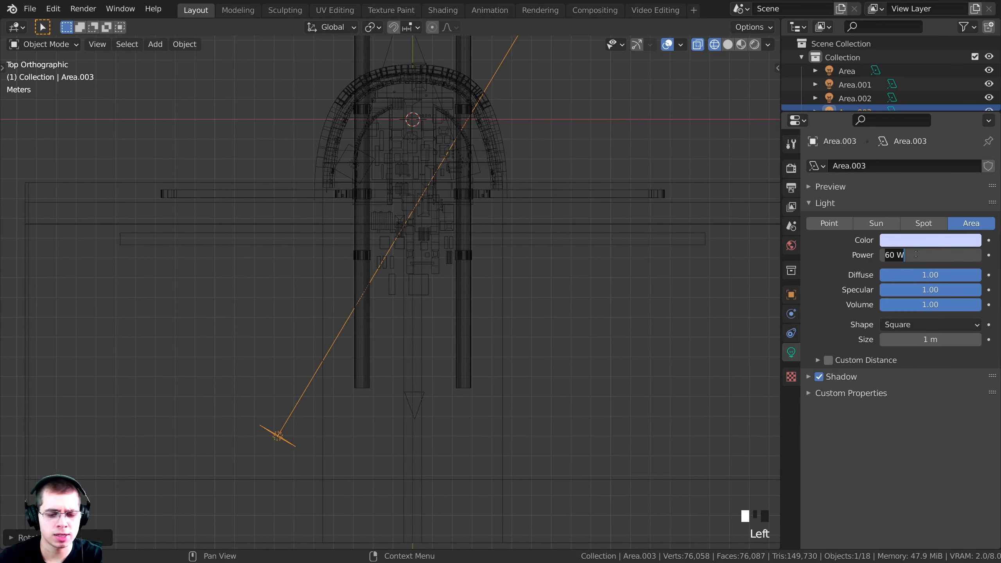
# Preview the rendered camera view and nudge Area.003's position
pyautogui.press('z')
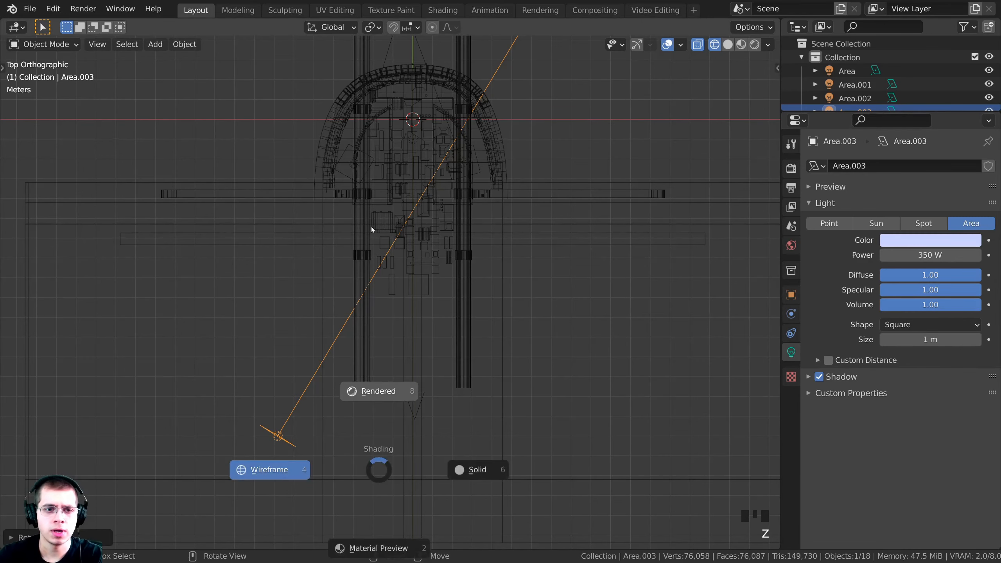
pyautogui.click(372, 213)
pyautogui.press('KP_0')
pyautogui.scroll(-3, 276, 257)
pyautogui.keyDown('shift'); pyautogui.moveTo(276, 254); pyautogui.dragTo(347, 246, button='middle'); pyautogui.keyUp('shift')
pyautogui.press('g')
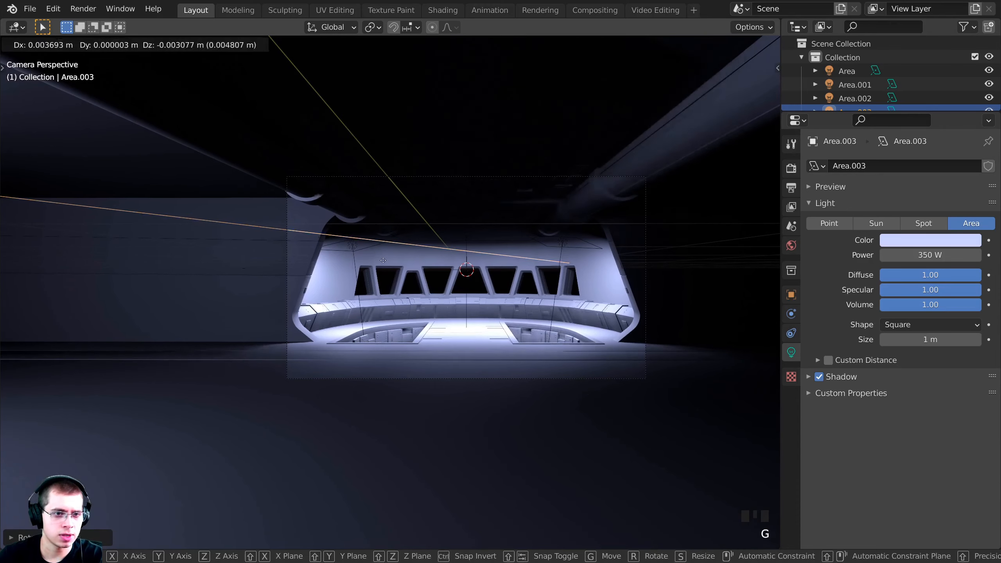
pyautogui.click(385, 265)
# Hide Area.003 to compare the lighting, then reveal it and deselect it
pyautogui.scroll(-1, 370, 267)
pyautogui.press('h')
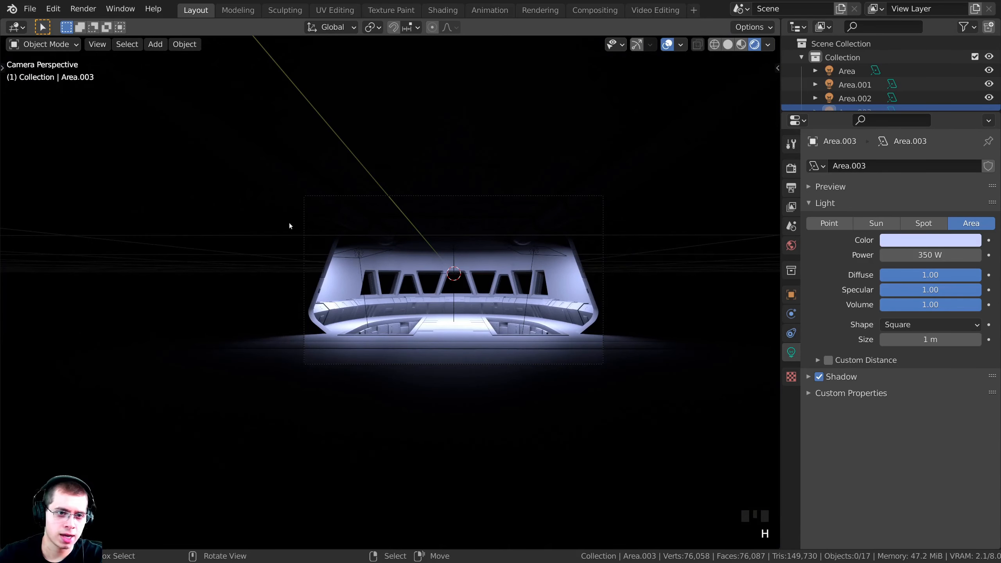
pyautogui.scroll(2, 286, 240)
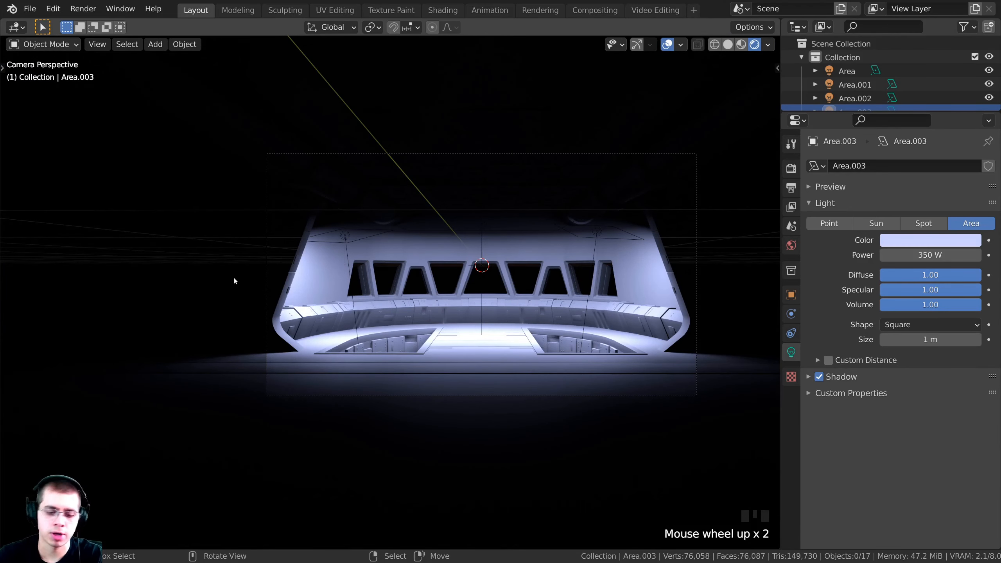
pyautogui.hotkey('alt', 'h')
pyautogui.keyDown('shift'); pyautogui.moveTo(256, 224); pyautogui.dragTo(374, 262, button='middle'); pyautogui.keyUp('shift')
pyautogui.click(335, 227)
pyautogui.scroll(2, 335, 227)
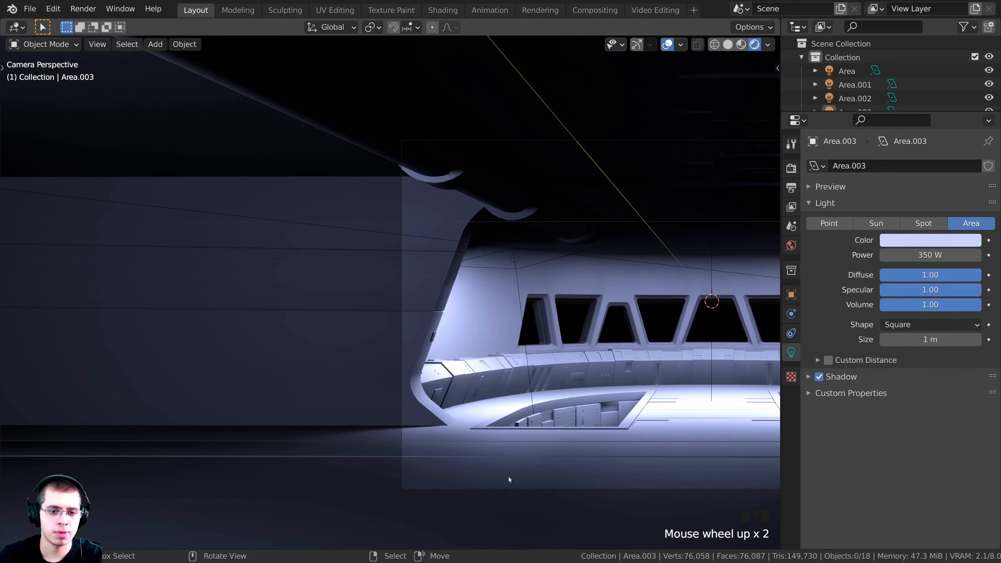
# Look over the bridge from the top view in wireframe, then solid shading
pyautogui.press('KP_7')
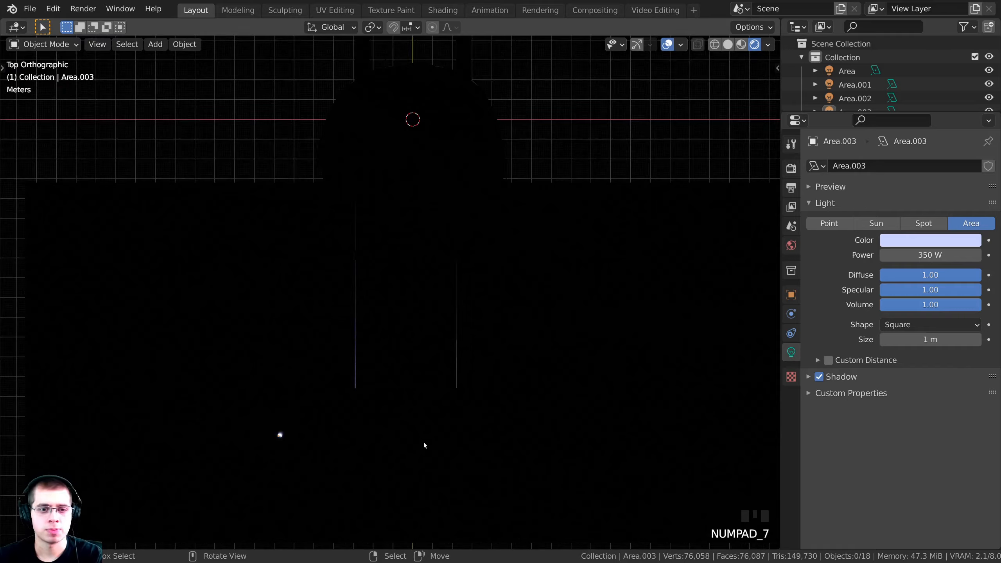
pyautogui.keyDown('shift'); pyautogui.moveTo(424, 443); pyautogui.dragTo(468, 321, button='middle'); pyautogui.keyUp('shift')
pyautogui.scroll(5, 552, 288)
pyautogui.press('z')
pyautogui.click(299, 272)
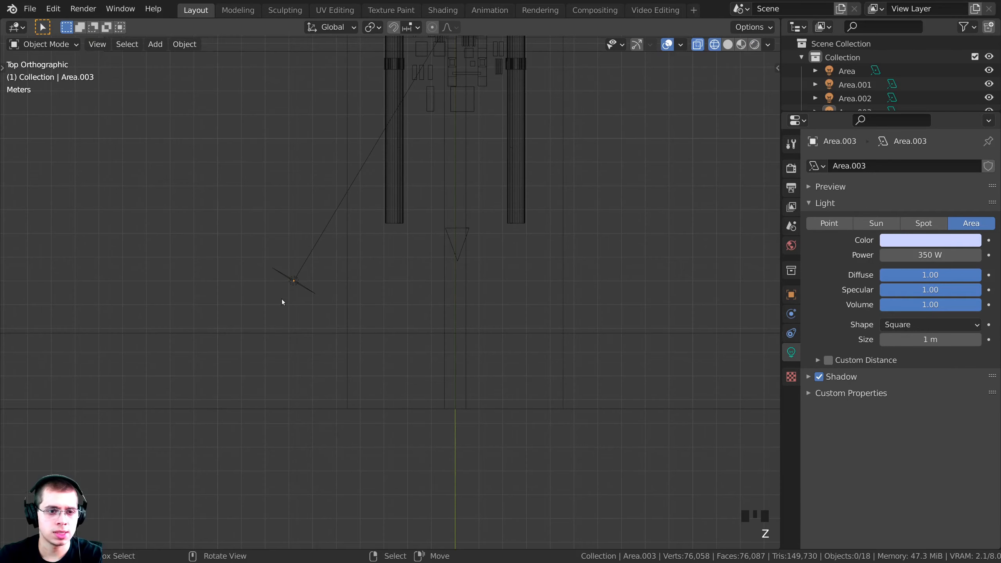
pyautogui.moveTo(282, 299); pyautogui.dragTo(296, 214, button='middle')
pyautogui.press('z')
pyautogui.click(473, 234)
pyautogui.moveTo(361, 257)
pyautogui.mouseDown(button='middle')
pyautogui.moveTo(366, 234)
pyautogui.moveTo(306, 210)
pyautogui.moveTo(420, 224)
pyautogui.mouseUp(button='middle')
# Reposition and re-angle Area.003 beside the bridge, then duplicate it
pyautogui.click(306, 210)
pyautogui.press('g')
pyautogui.click(306, 191)
pyautogui.press('r')
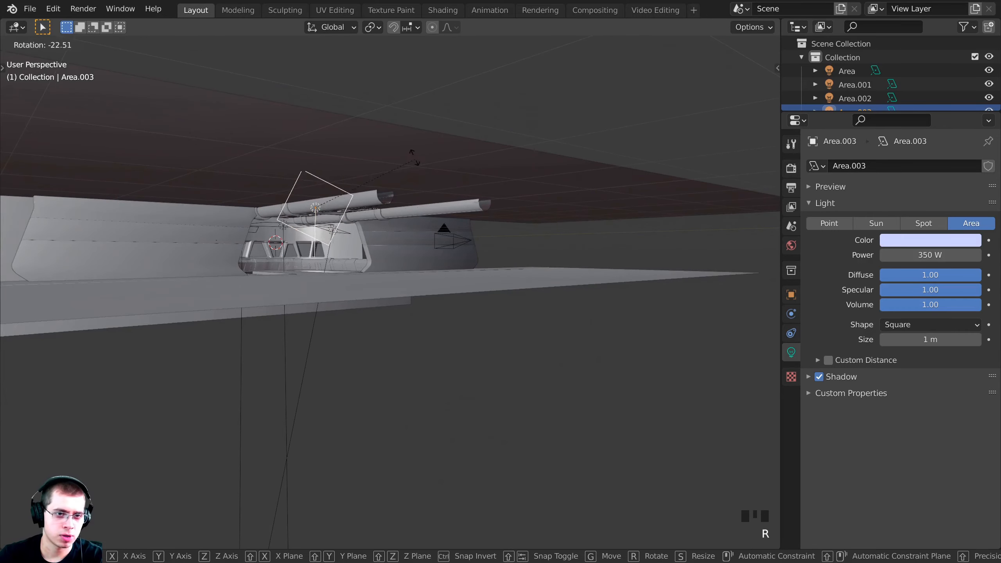
pyautogui.click(383, 144)
pyautogui.press('g')
pyautogui.click(343, 169)
pyautogui.moveTo(343, 170); pyautogui.dragTo(284, 245, button='middle')
pyautogui.hotkey('shift', 'd')
# Place the copy Area.004 about 12.73 m along X, on the bridge's far side
pyautogui.press('x')
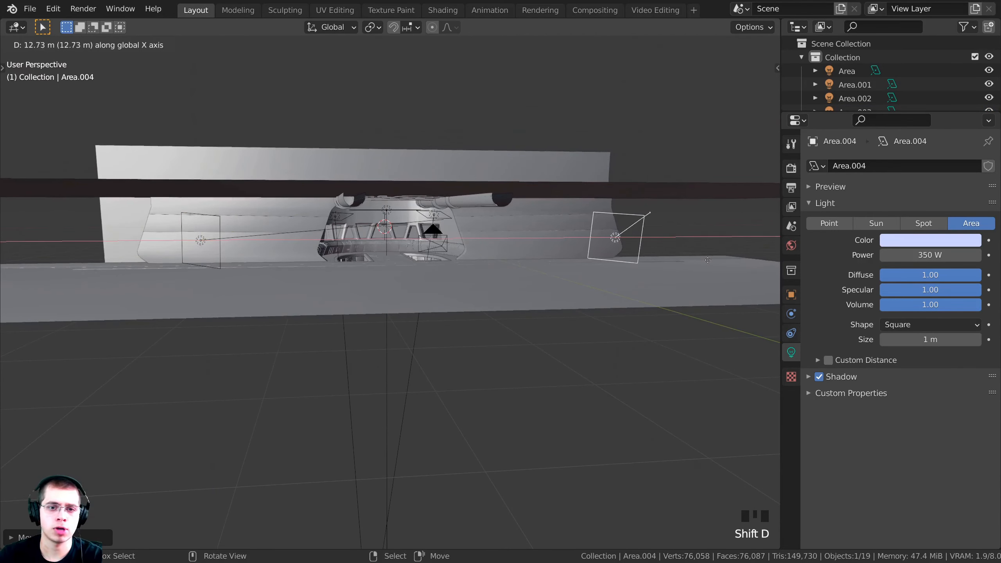
pyautogui.click(739, 263)
pyautogui.keyDown('shift'); pyautogui.moveTo(738, 263); pyautogui.dragTo(385, 290, button='middle'); pyautogui.keyUp('shift')
pyautogui.press('KP_7')
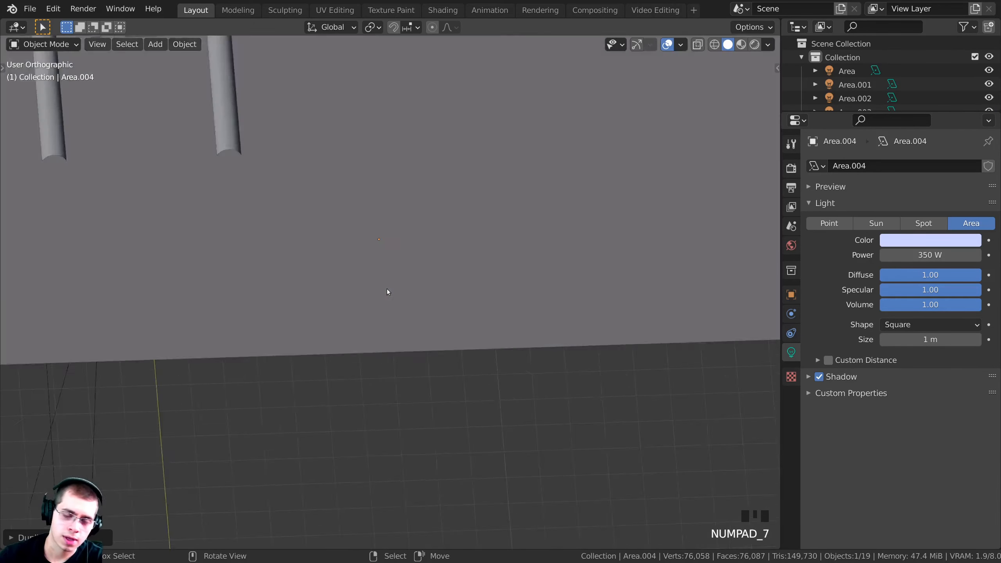
pyautogui.keyDown('shift'); pyautogui.moveTo(639, 223); pyautogui.dragTo(606, 238, button='middle'); pyautogui.keyUp('shift')
pyautogui.scroll(-3, 627, 111)
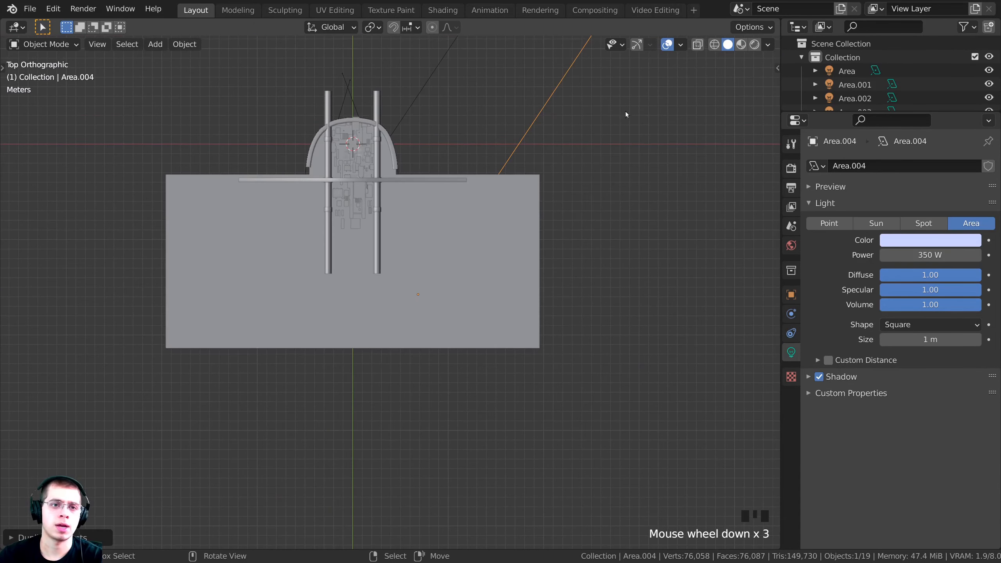
# Rotate Area.004 to face the bridge and settle Area.003's position in wireframe
pyautogui.press('r')
pyautogui.click(418, 294)
pyautogui.press('z')
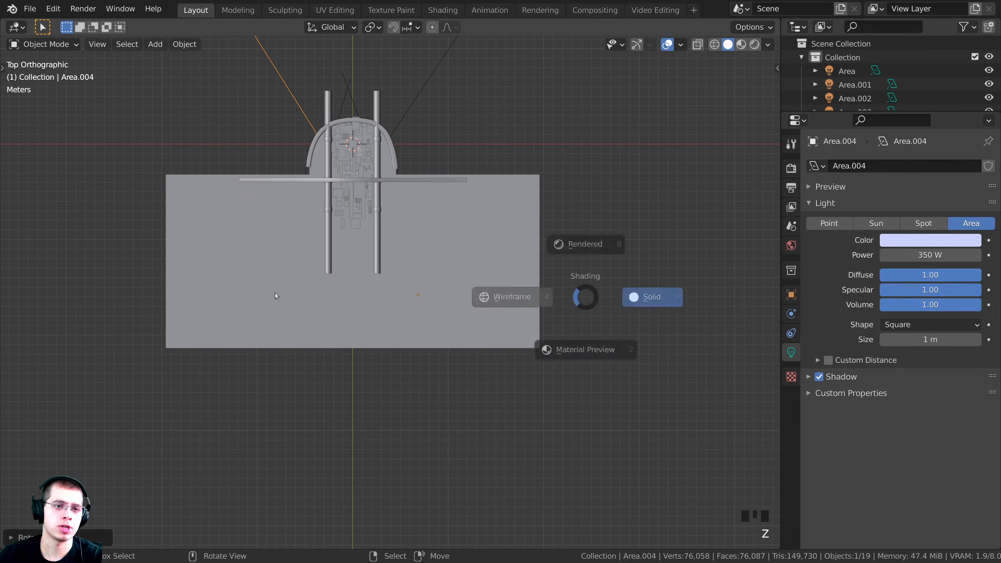
pyautogui.click(514, 295)
pyautogui.scroll(3, 439, 329)
pyautogui.click(268, 330)
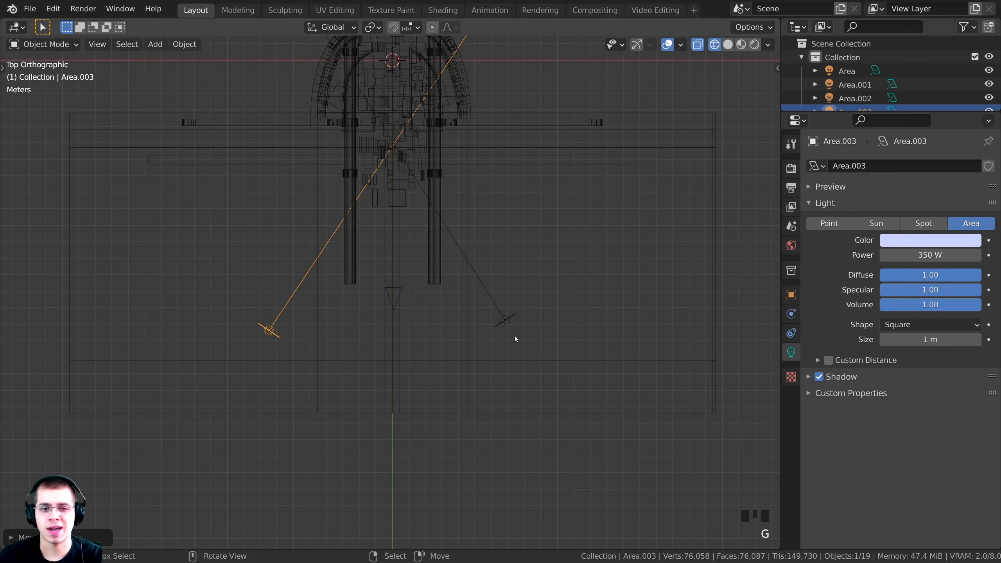
# Check both side lights from the camera view with rendered shading
pyautogui.rightClick(509, 325)
pyautogui.press('KP_0')
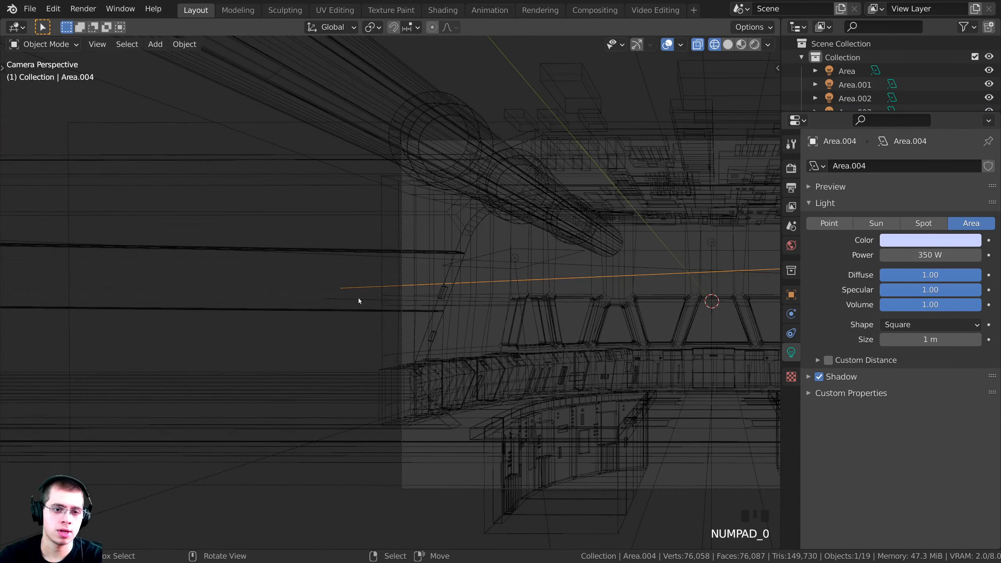
pyautogui.press('z')
pyautogui.hotkey('alt', 'a')
pyautogui.press('a')
pyautogui.keyDown('shift'); pyautogui.moveTo(678, 278); pyautogui.dragTo(613, 308, button='middle'); pyautogui.keyUp('shift')
pyautogui.press('a')
# Pan and zoom the camera view to frame the lit bridge
pyautogui.scroll(4, 613, 307)
pyautogui.keyDown('shift'); pyautogui.moveTo(613, 308); pyautogui.dragTo(341, 273, button='middle'); pyautogui.keyUp('shift')
pyautogui.scroll(2, 479, 158)
pyautogui.keyDown('shift'); pyautogui.moveTo(511, 209); pyautogui.dragTo(585, 158, button='middle'); pyautogui.keyUp('shift')
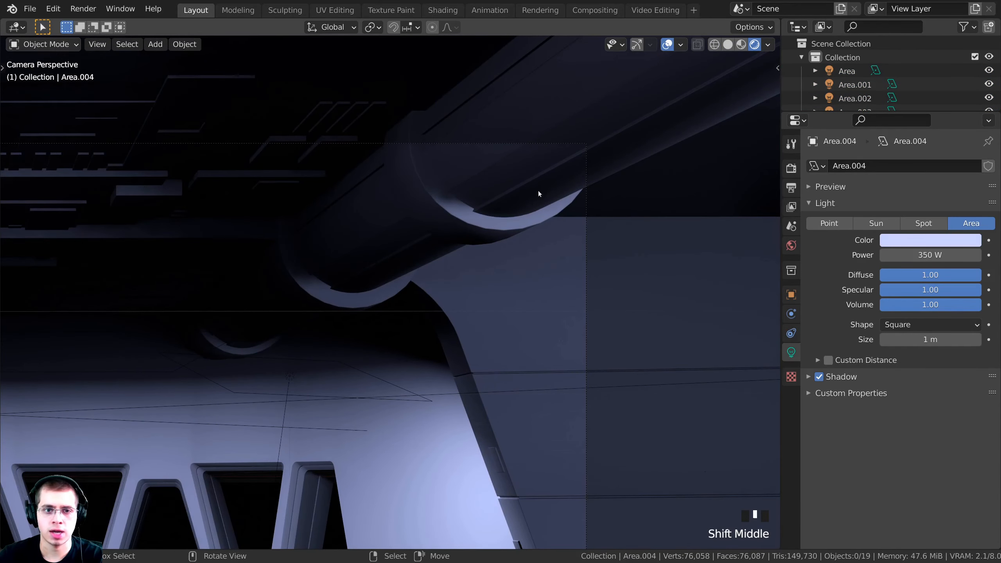
pyautogui.scroll(-6, 539, 192)
pyautogui.keyDown('shift'); pyautogui.moveTo(382, 310); pyautogui.dragTo(583, 250, button='middle'); pyautogui.keyUp('shift')
pyautogui.scroll(2, 586, 284)
pyautogui.keyDown('shift'); pyautogui.moveTo(444, 130); pyautogui.dragTo(436, 131, button='middle'); pyautogui.keyUp('shift')
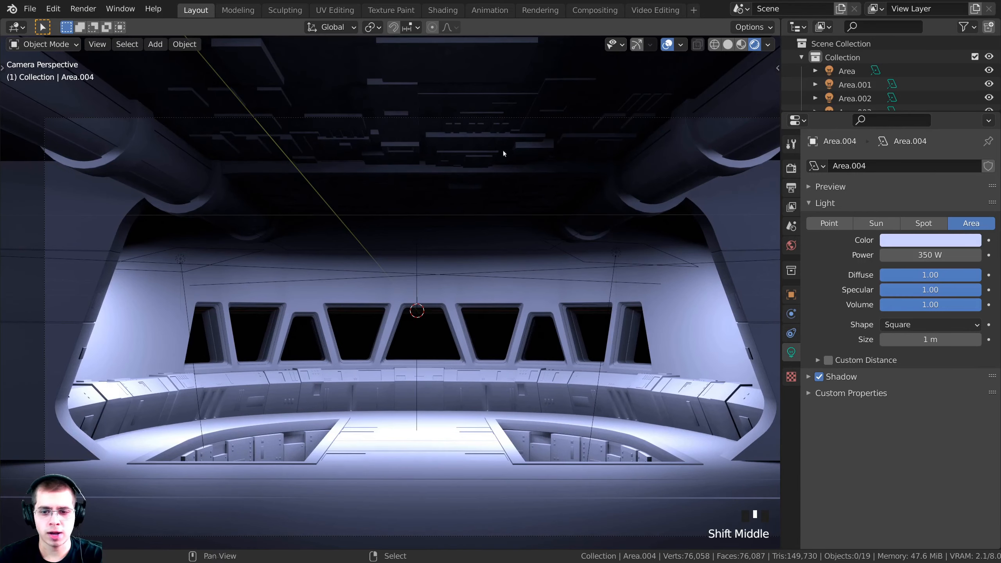
pyautogui.keyDown('shift'); pyautogui.moveTo(504, 152); pyautogui.dragTo(483, 120, button='middle'); pyautogui.keyUp('shift')
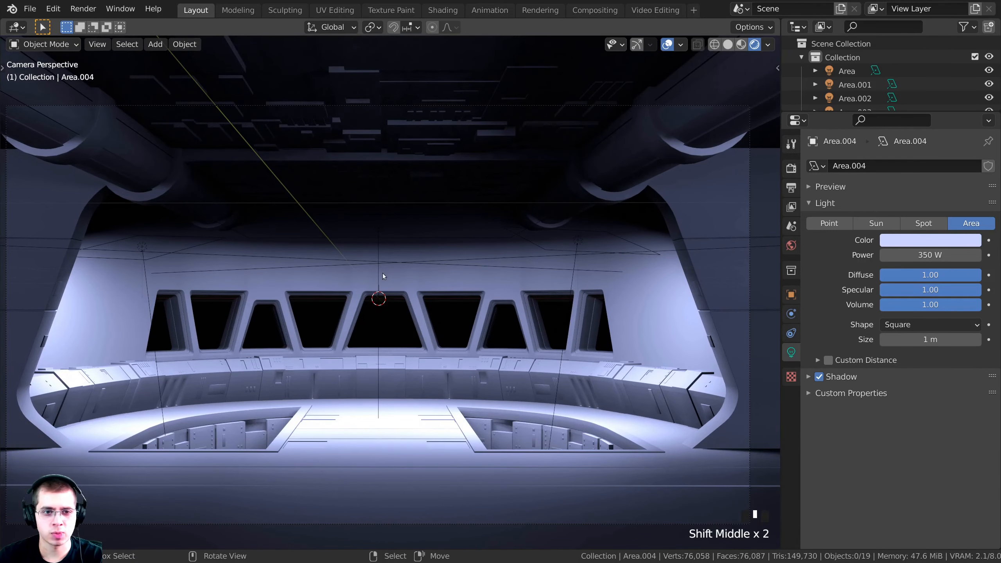
# Select the ceiling Area light and frame it in solid shading
pyautogui.rightClick(379, 273)
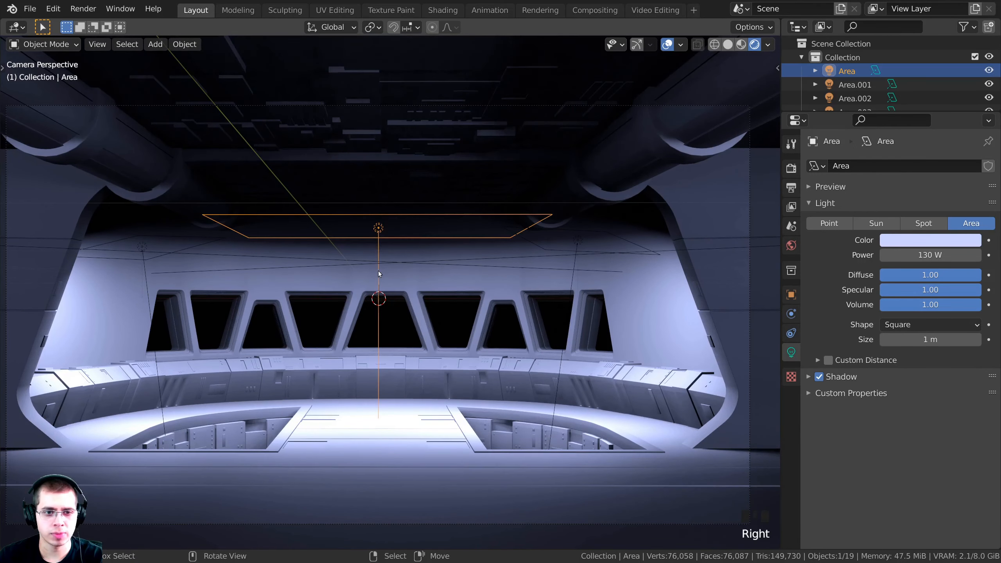
pyautogui.moveTo(431, 356); pyautogui.dragTo(526, 351, button='middle')
pyautogui.scroll(-9, 295, 341)
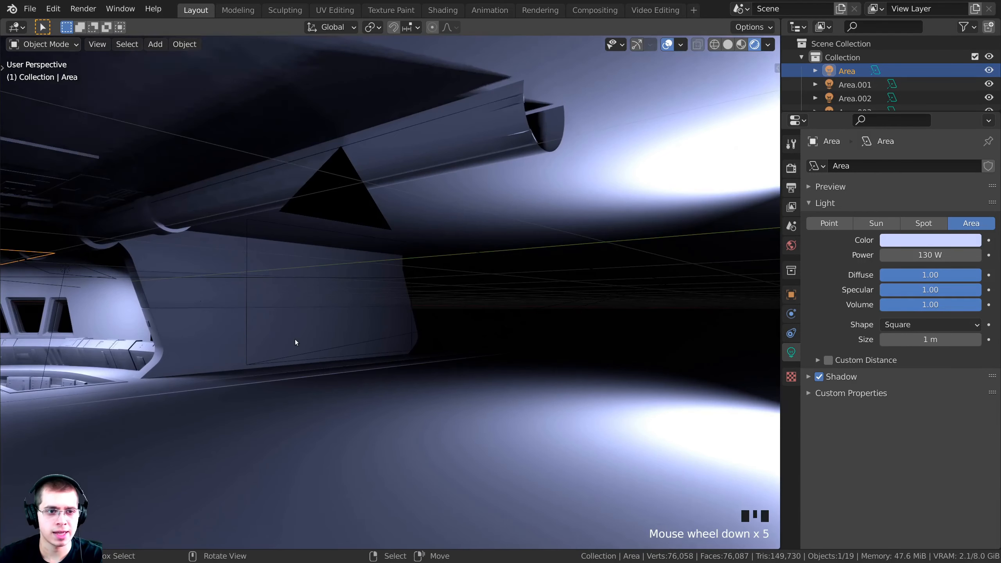
pyautogui.press('z')
pyautogui.scroll(-2, 296, 293)
pyautogui.keyDown('shift'); pyautogui.moveTo(296, 292); pyautogui.dragTo(272, 278, button='middle'); pyautogui.keyUp('shift')
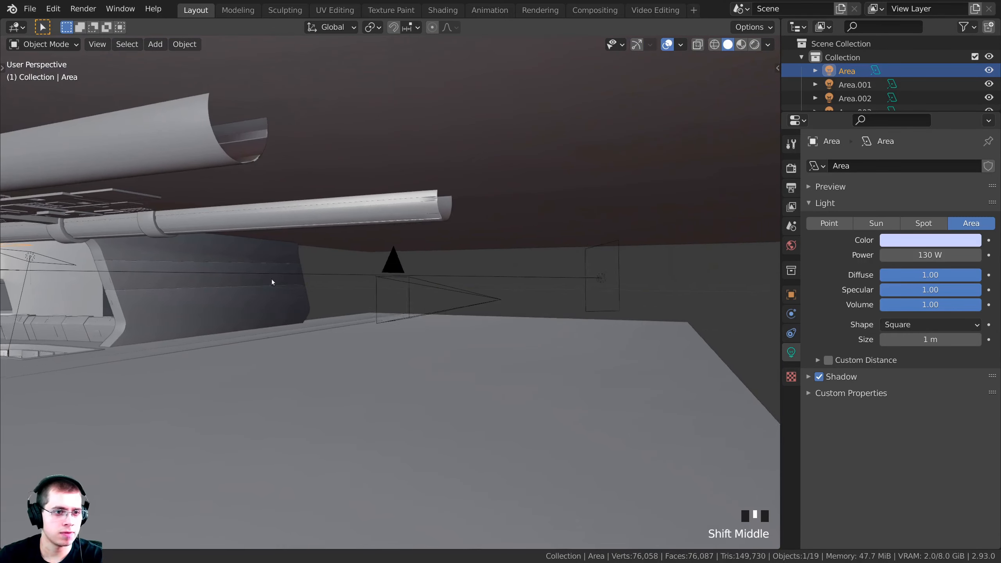
pyautogui.scroll(-2, 342, 279)
pyautogui.scroll(2, 314, 280)
pyautogui.moveTo(423, 283); pyautogui.dragTo(435, 281, button='middle')
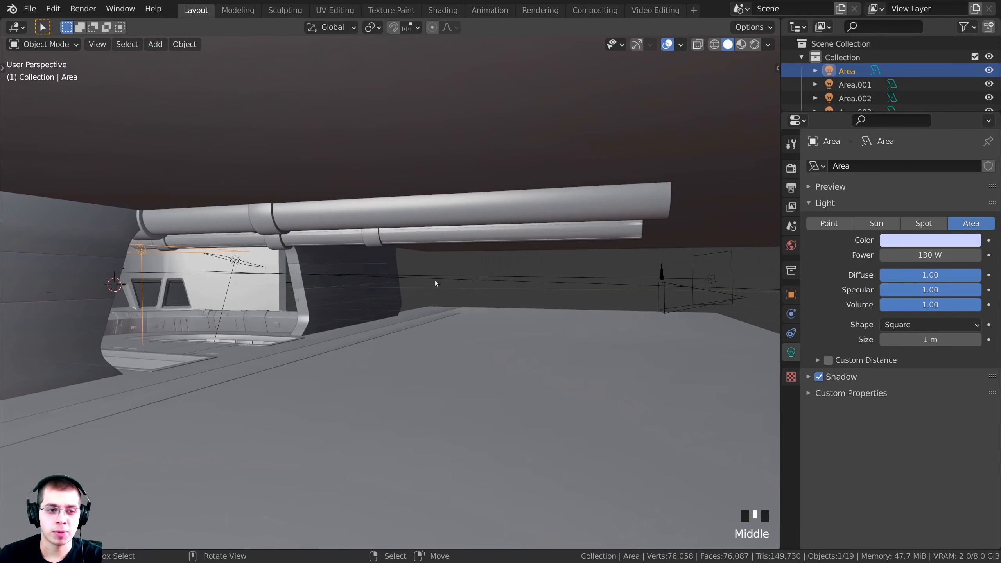
# Duplicate the ceiling light as Area.005, moved further along Y
pyautogui.hotkey('shift', 'd')
pyautogui.press('y')
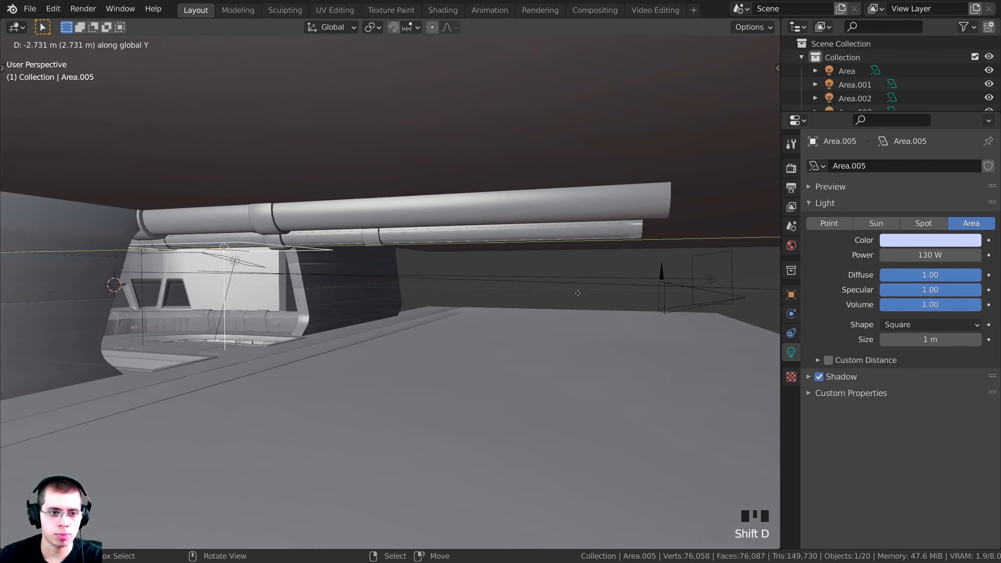
pyautogui.click(702, 292)
pyautogui.moveTo(698, 291)
pyautogui.mouseDown(button='middle')
pyautogui.moveTo(510, 278)
pyautogui.moveTo(534, 287)
pyautogui.moveTo(607, 258)
pyautogui.mouseUp(button='middle')
pyautogui.press('g')
pyautogui.press('y')
pyautogui.click(621, 257)
# Scale Area.005 down, lower its power to about 58 W, and duplicate it
pyautogui.press('z')
pyautogui.click(599, 123)
pyautogui.press('KP_0')
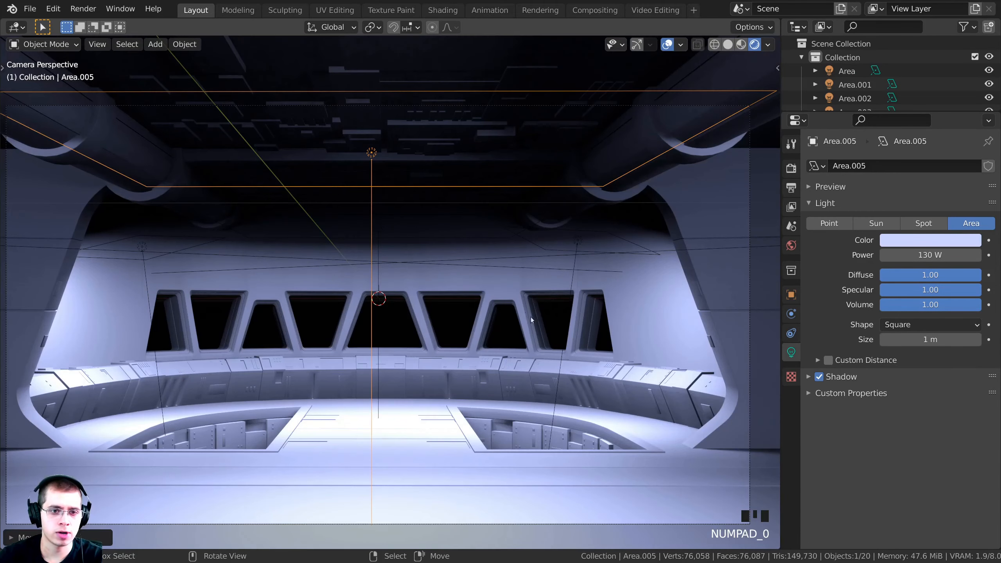
pyautogui.press('g')
pyautogui.press('s')
pyautogui.click(503, 224)
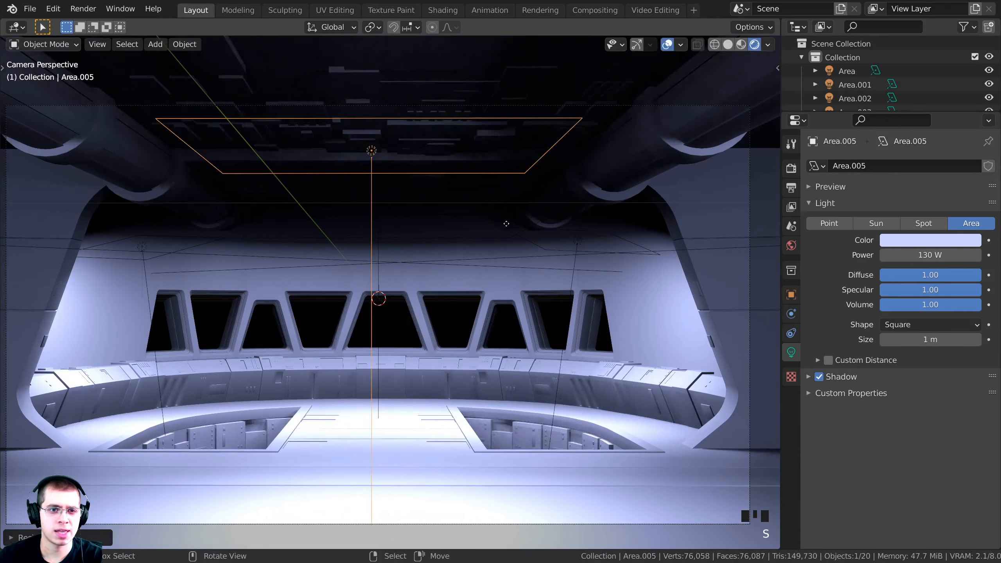
pyautogui.moveTo(907, 255); pyautogui.dragTo(804, 281)
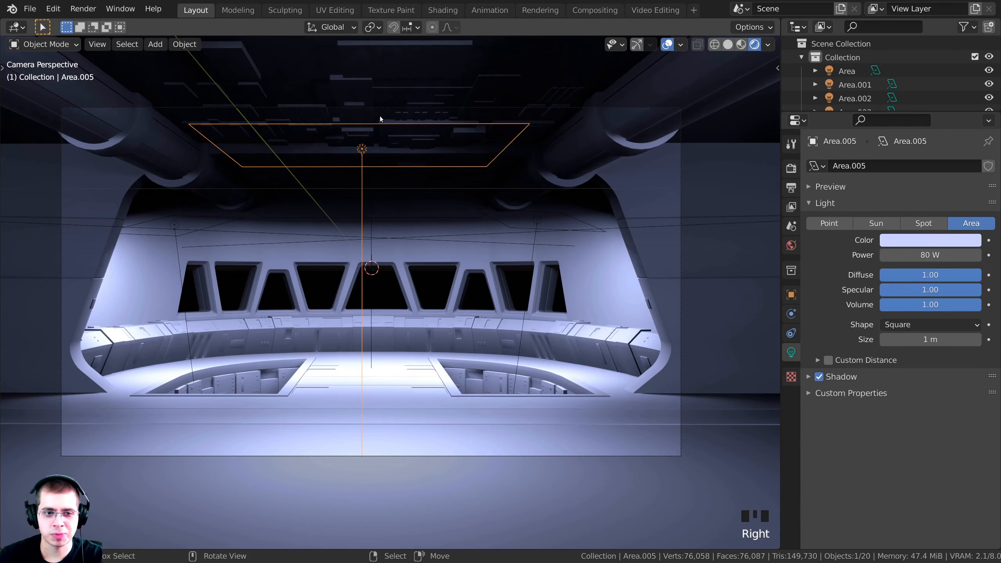
pyautogui.hotkey('shift', 'd')
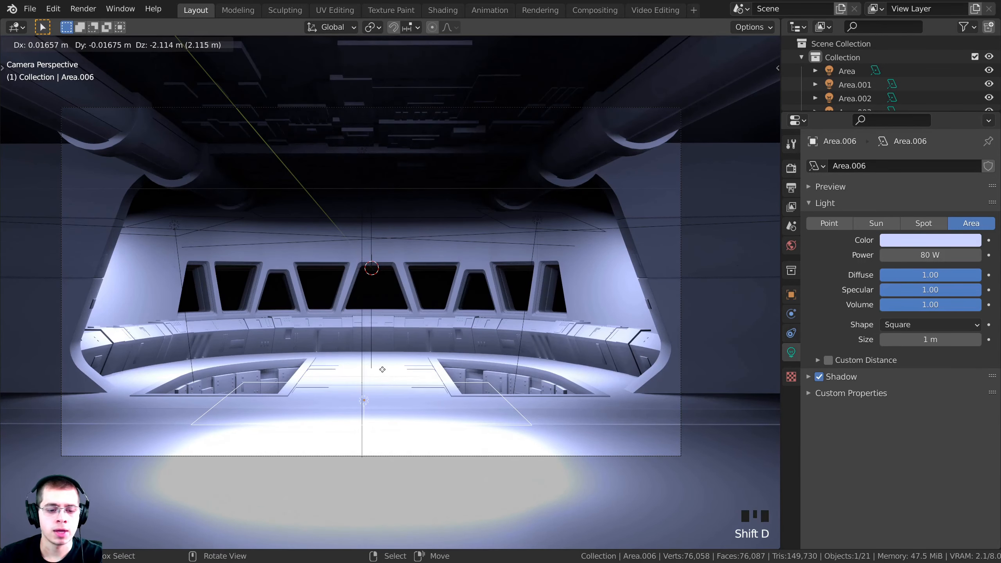
# Place Area.006 lower down and flip it 180° around X
pyautogui.click(385, 345)
pyautogui.press('r')
pyautogui.write('x')
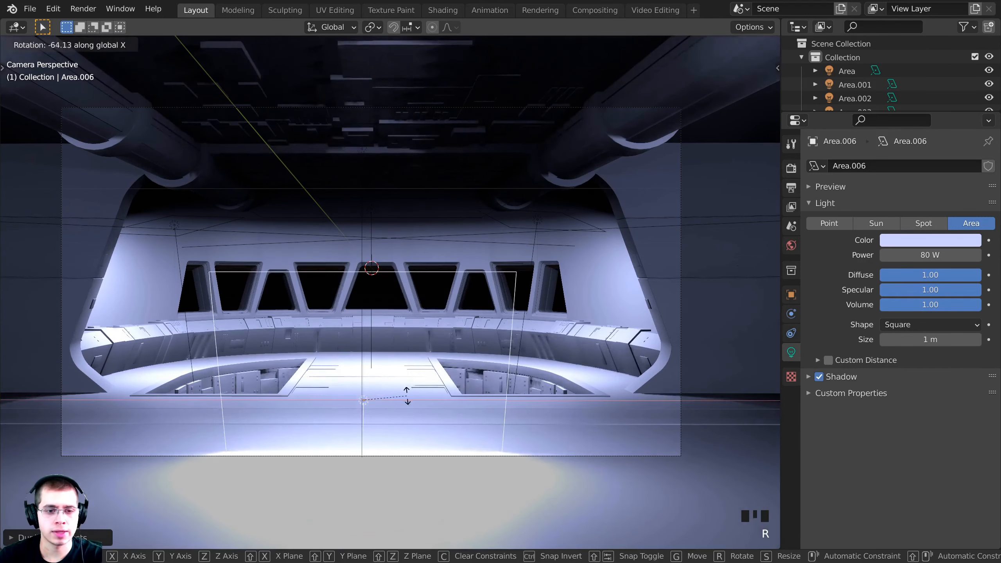
pyautogui.write('180')
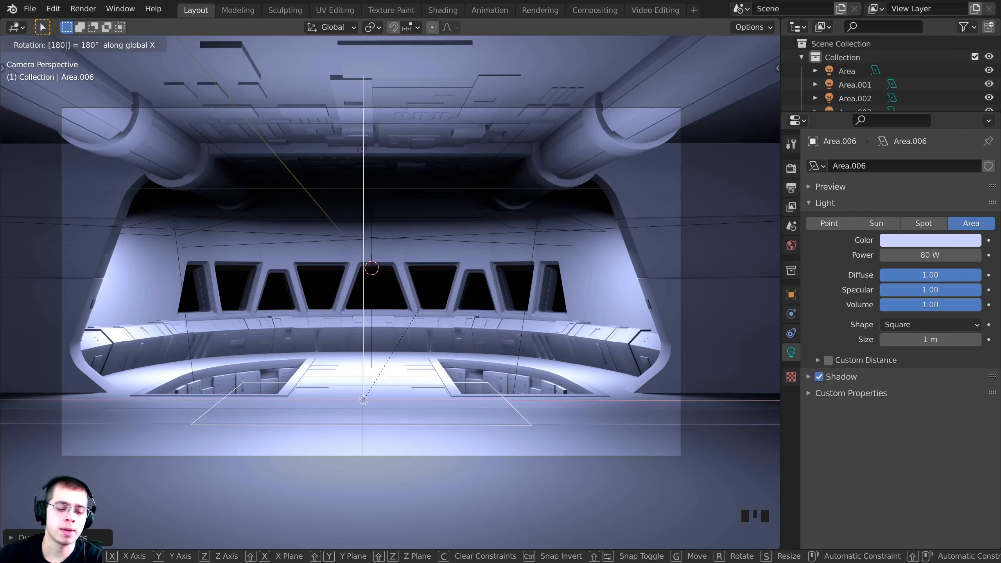
pyautogui.press('Return')
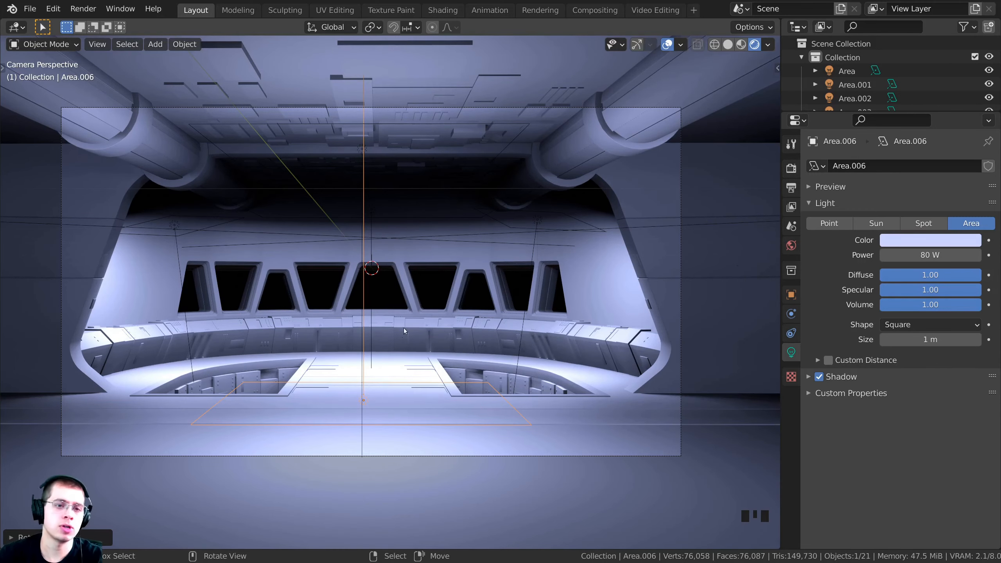
pyautogui.moveTo(403, 328); pyautogui.dragTo(425, 364, button='middle')
pyautogui.moveTo(381, 244); pyautogui.dragTo(438, 345, button='middle')
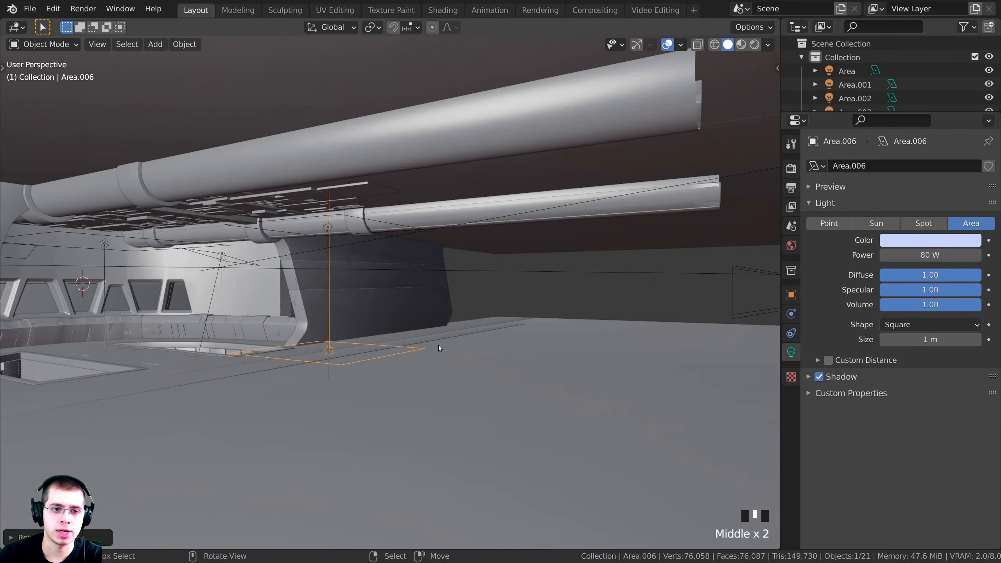
# Set Area.006's power to 25 W, checking it in the rendered camera view
pyautogui.press('z')
pyautogui.click(427, 154)
pyautogui.press('KP_0')
pyautogui.click(430, 265)
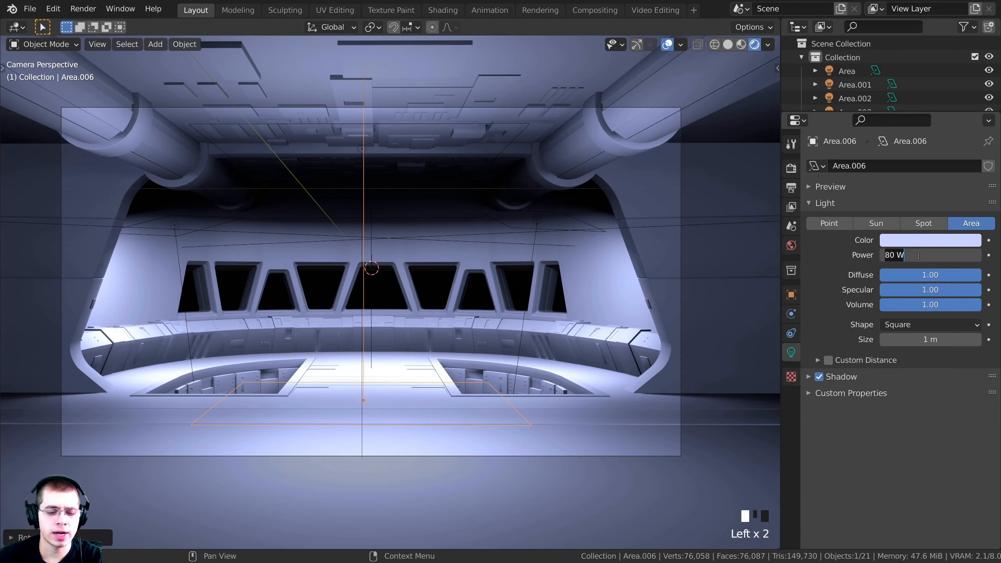
pyautogui.press('Return')
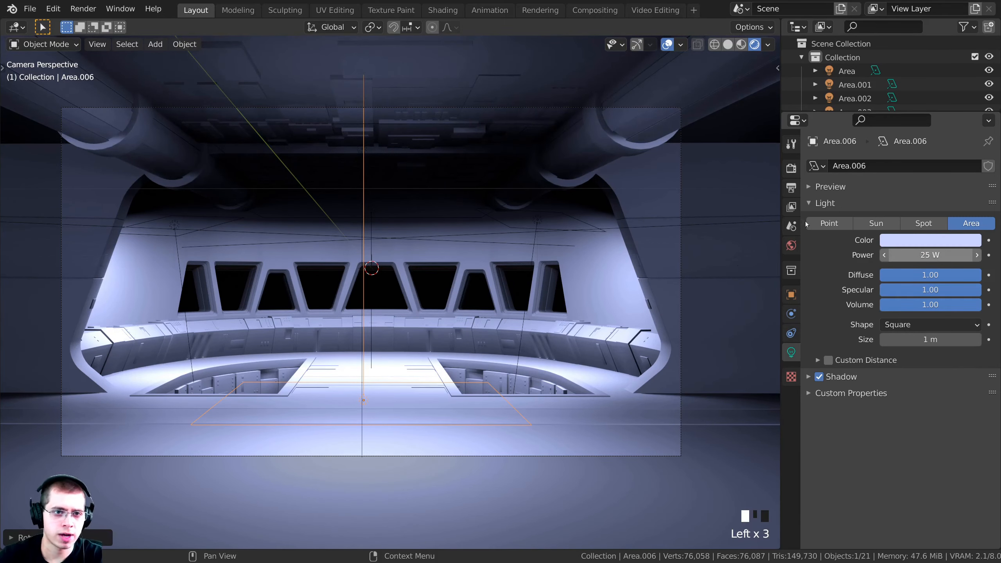
pyautogui.click(380, 72)
pyautogui.keyDown('shift'); pyautogui.moveTo(381, 73); pyautogui.dragTo(450, 134, button='middle'); pyautogui.keyUp('shift')
pyautogui.scroll(1, 450, 135)
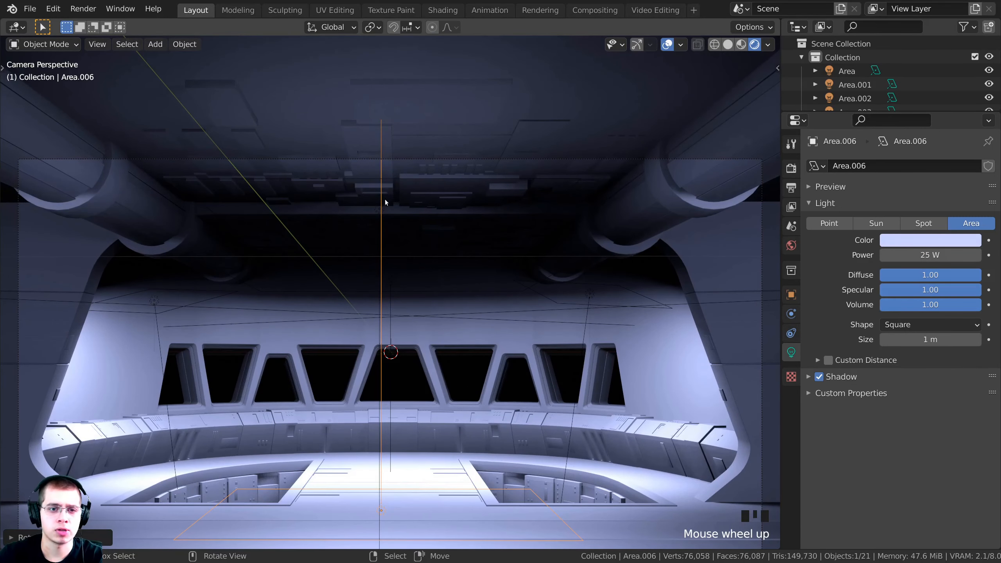
# Slide Area.006 along Y to sit beside the bridge's side pillar
pyautogui.moveTo(432, 196); pyautogui.dragTo(559, 288, button='middle')
pyautogui.press('g')
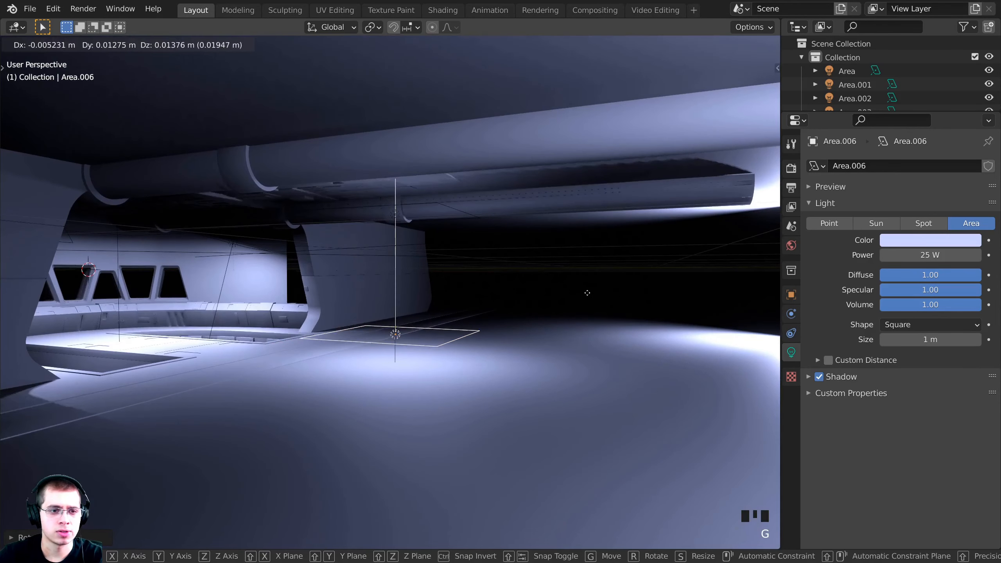
pyautogui.click(528, 285)
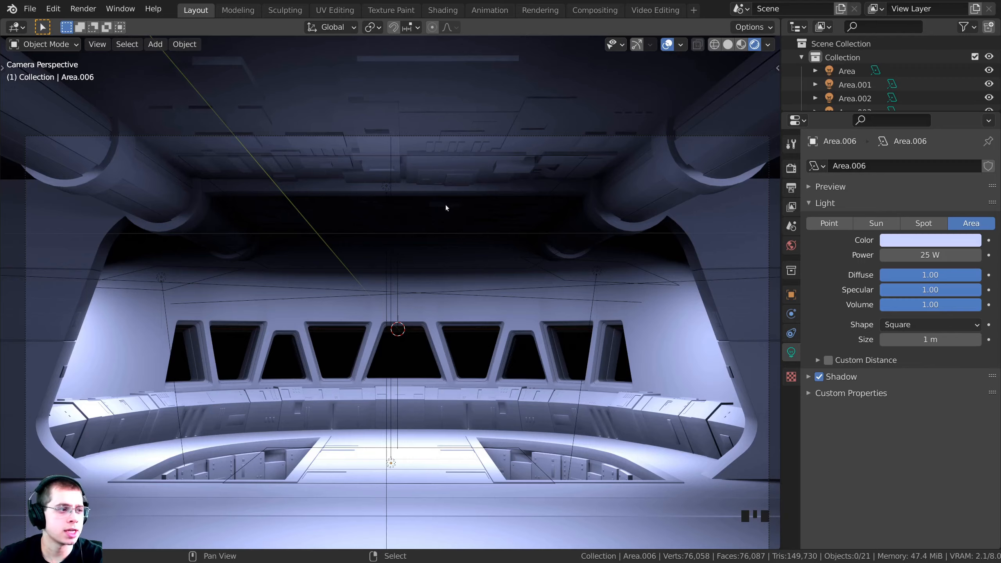
pyautogui.keyDown('shift'); pyautogui.moveTo(446, 205); pyautogui.dragTo(443, 205, button='middle'); pyautogui.keyUp('shift')
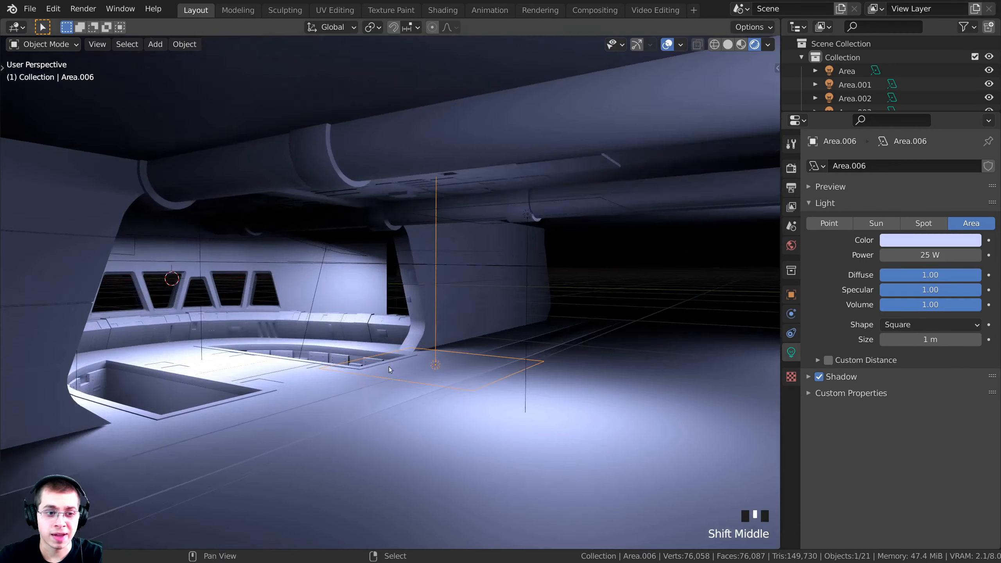
pyautogui.scroll(1, 471, 338)
pyautogui.keyDown('shift'); pyautogui.moveTo(389, 366); pyautogui.dragTo(477, 328, button='middle'); pyautogui.keyUp('shift')
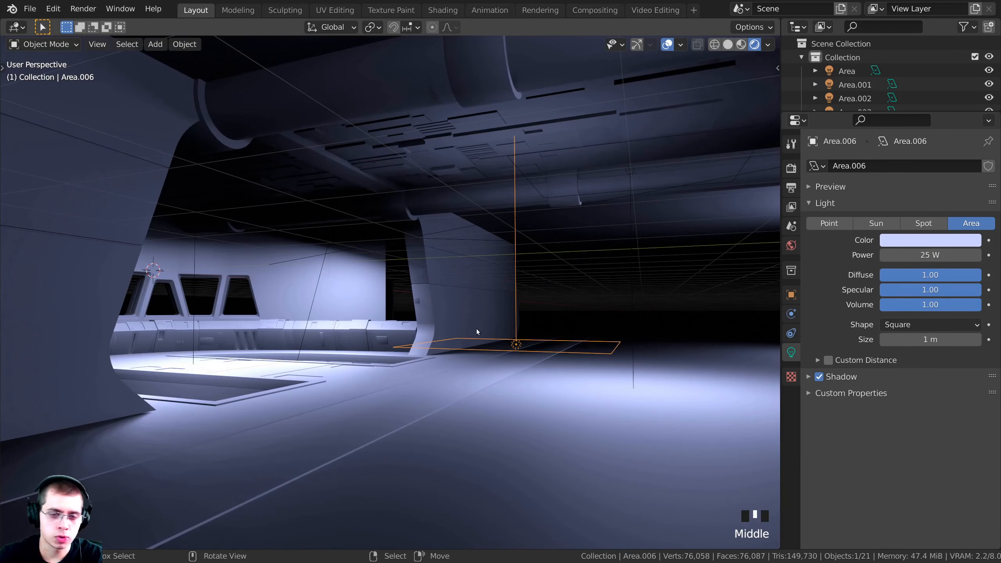
pyautogui.moveTo(343, 314); pyautogui.dragTo(278, 170, button='middle')
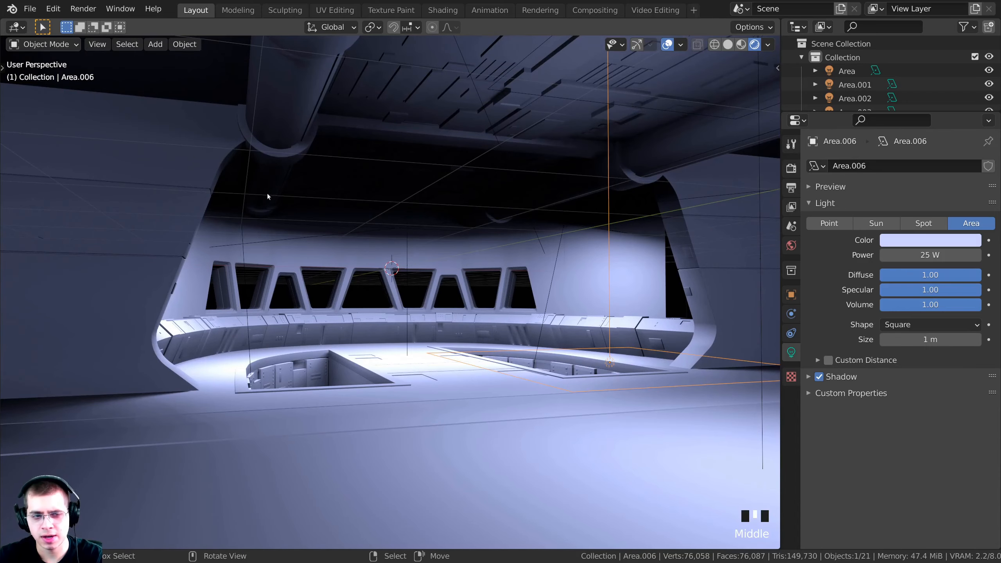
# Duplicate the area light as Area.007, slide it along Y, and tilt it about X
pyautogui.moveTo(454, 140); pyautogui.dragTo(534, 239, button='middle')
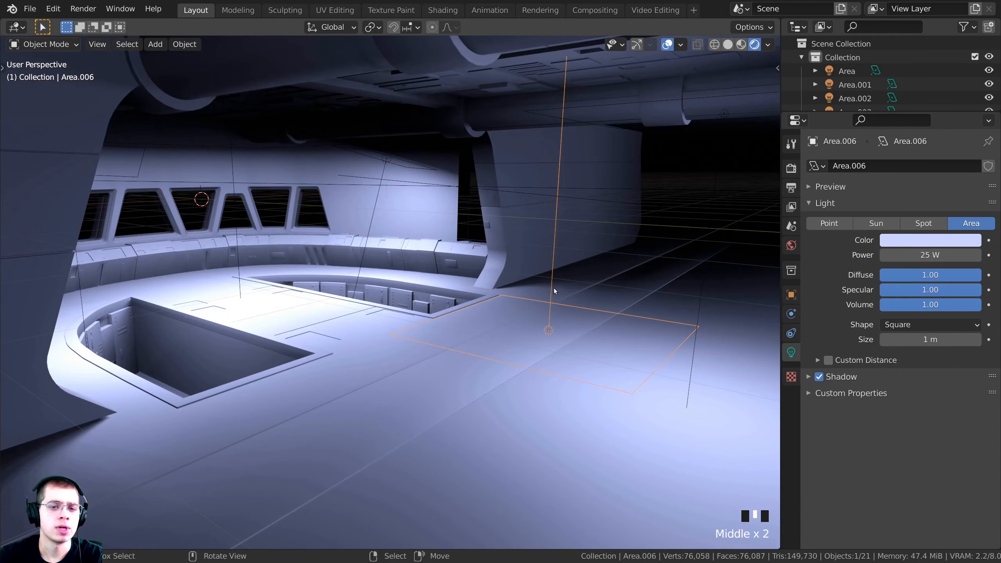
pyautogui.hotkey('shift', 'd')
pyautogui.press('y')
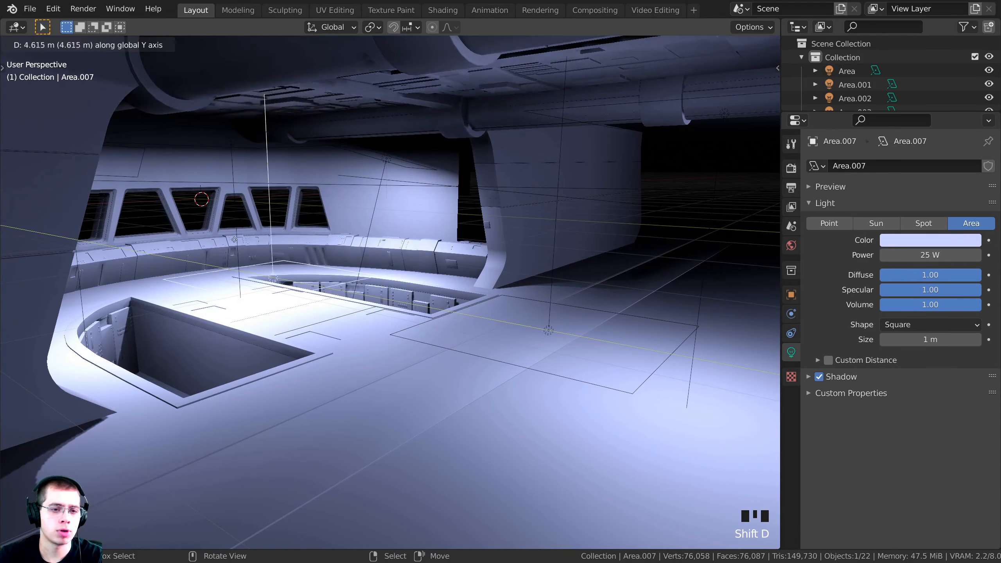
pyautogui.click(235, 237)
pyautogui.scroll(3, 534, 327)
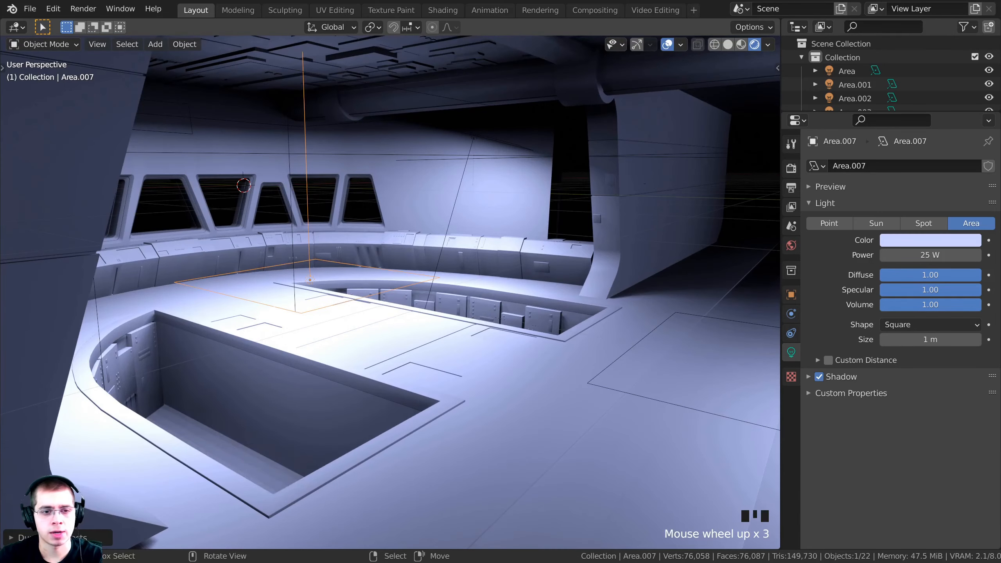
pyautogui.press('r')
pyautogui.press('x')
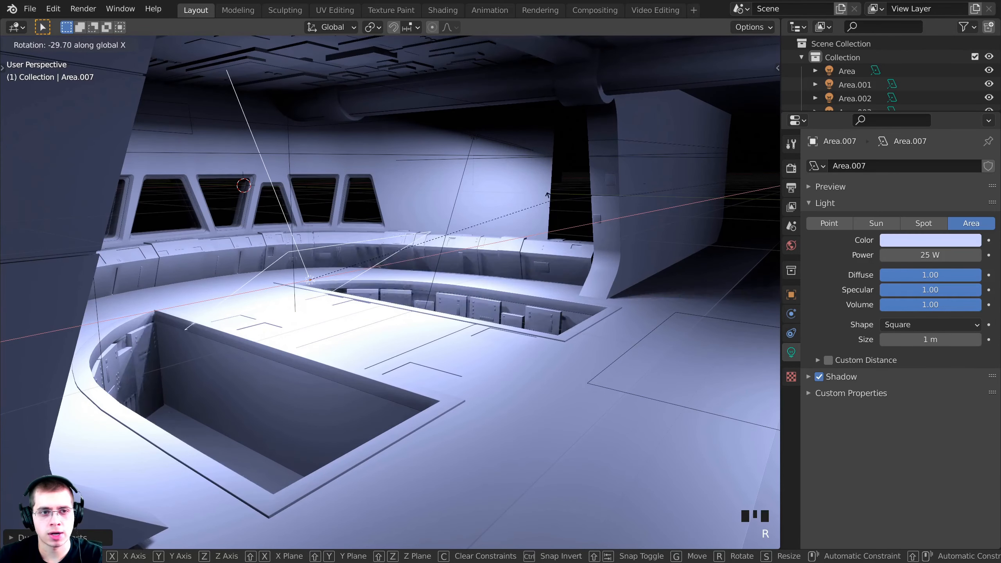
pyautogui.click(549, 223)
# Refine Area.007's tilt toward the windows, ending near −29.7° around X
pyautogui.moveTo(549, 221); pyautogui.dragTo(454, 141, button='middle')
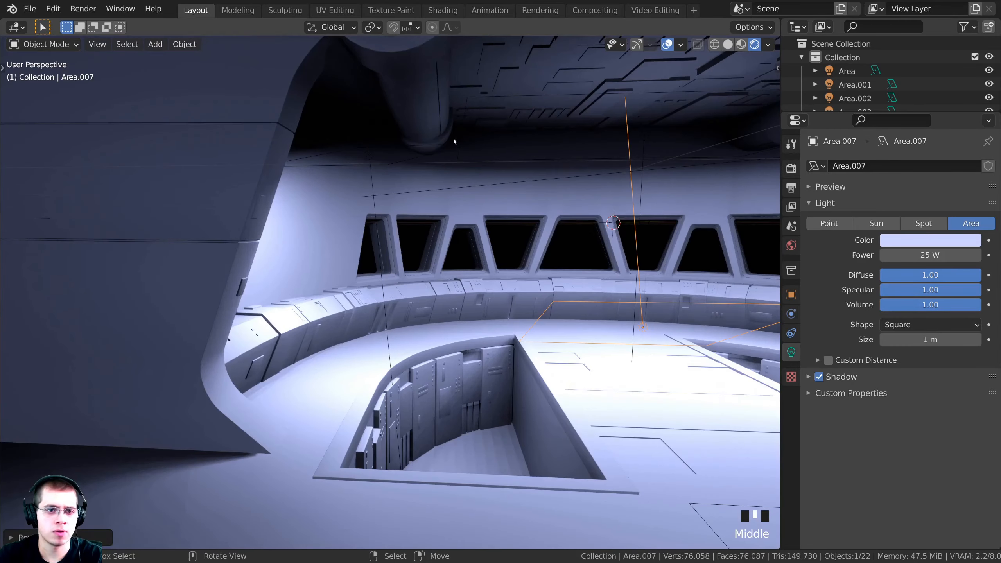
pyautogui.press('r')
pyautogui.press('r')
pyautogui.click(564, 219)
pyautogui.moveTo(426, 193); pyautogui.dragTo(303, 223, button='middle')
pyautogui.press('r')
pyautogui.press('x')
pyautogui.click(511, 172)
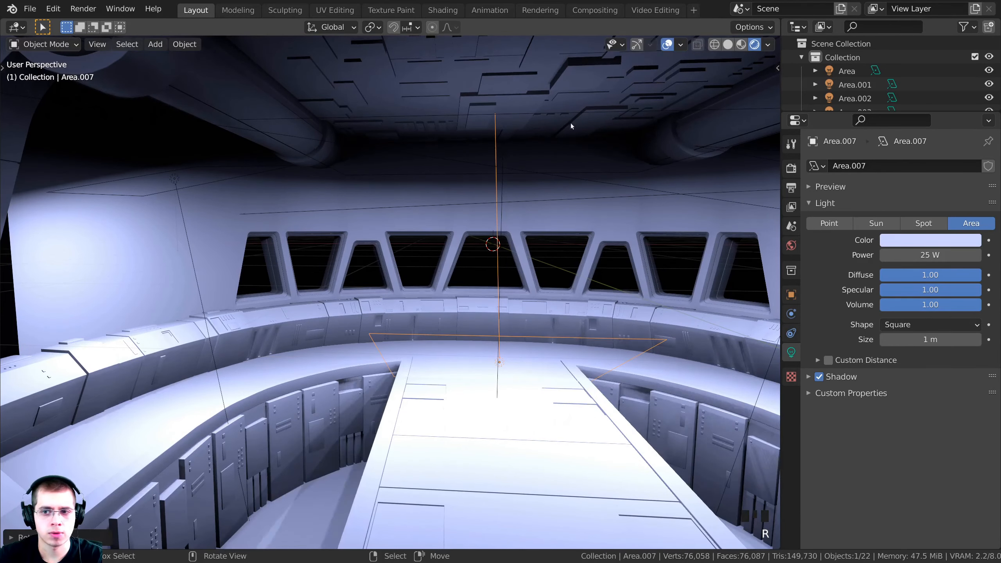
# Set Area.007's power to 50 W and view the scene through the camera
pyautogui.moveTo(902, 256); pyautogui.dragTo(919, 256)
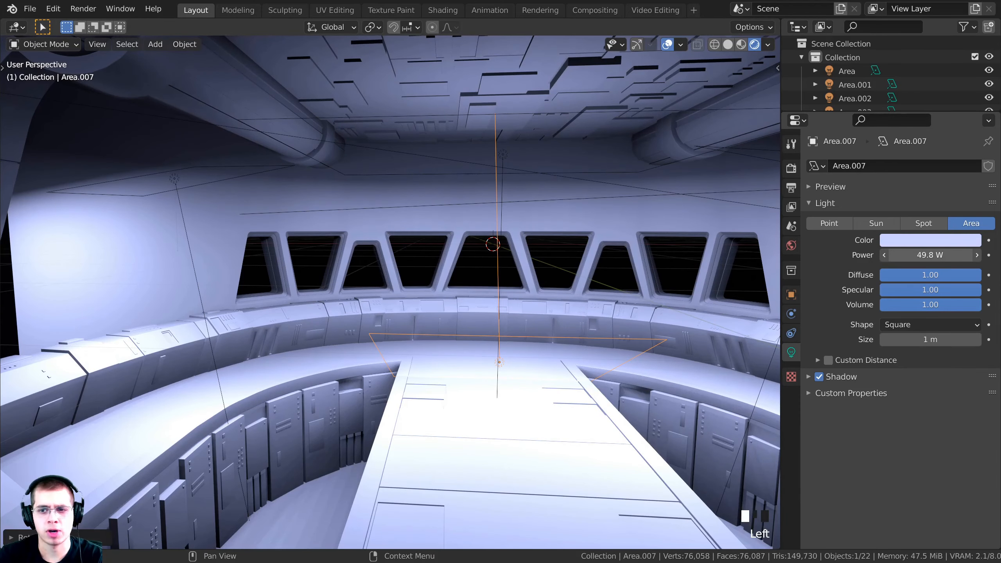
pyautogui.press('Return')
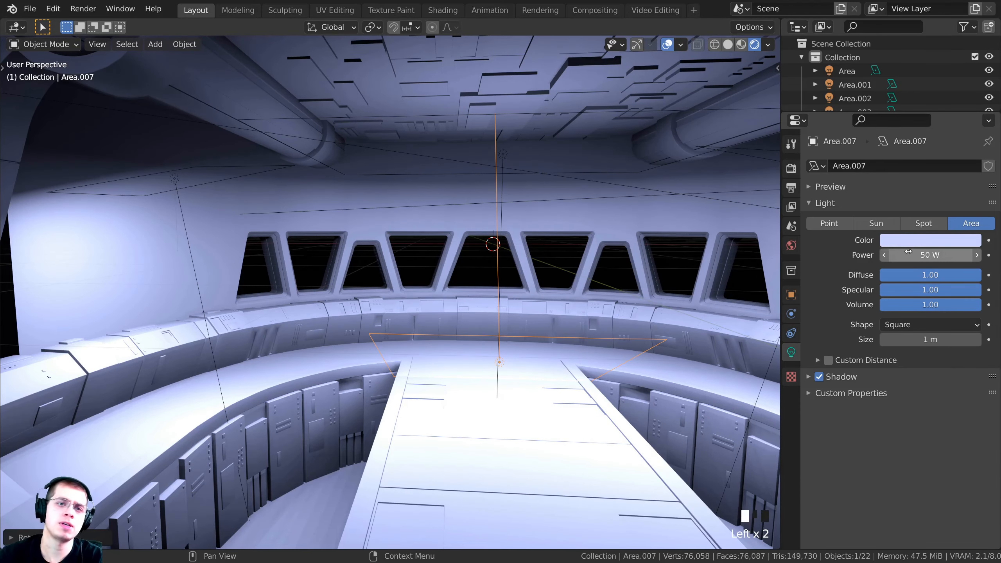
pyautogui.keyDown('shift'); pyautogui.moveTo(560, 199); pyautogui.dragTo(595, 160, button='middle'); pyautogui.keyUp('shift')
pyautogui.press('KP_0')
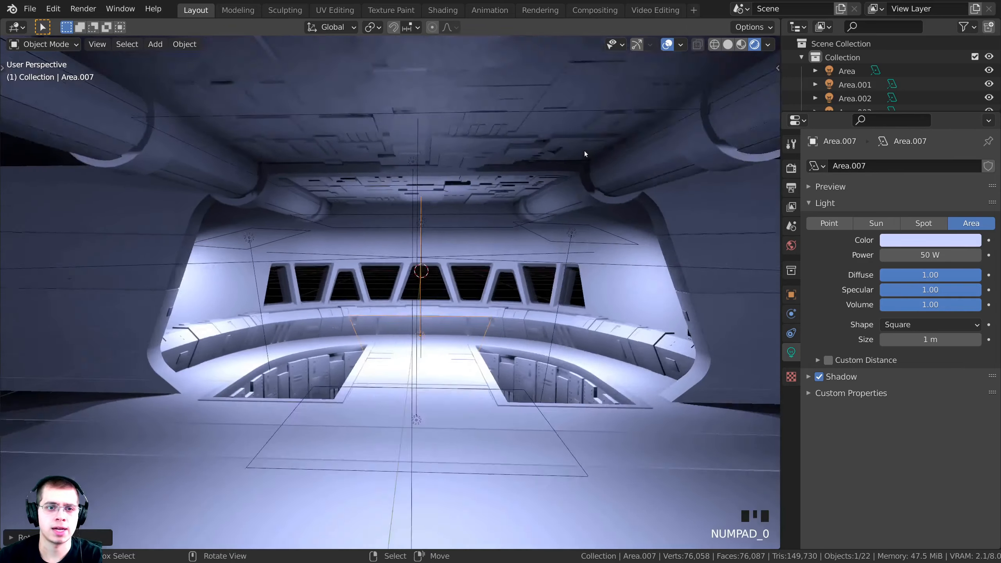
# Nudge Area.007 slightly upward and save Star Destroyer Brigde Tutorial.blend
pyautogui.press('g')
pyautogui.click(470, 426)
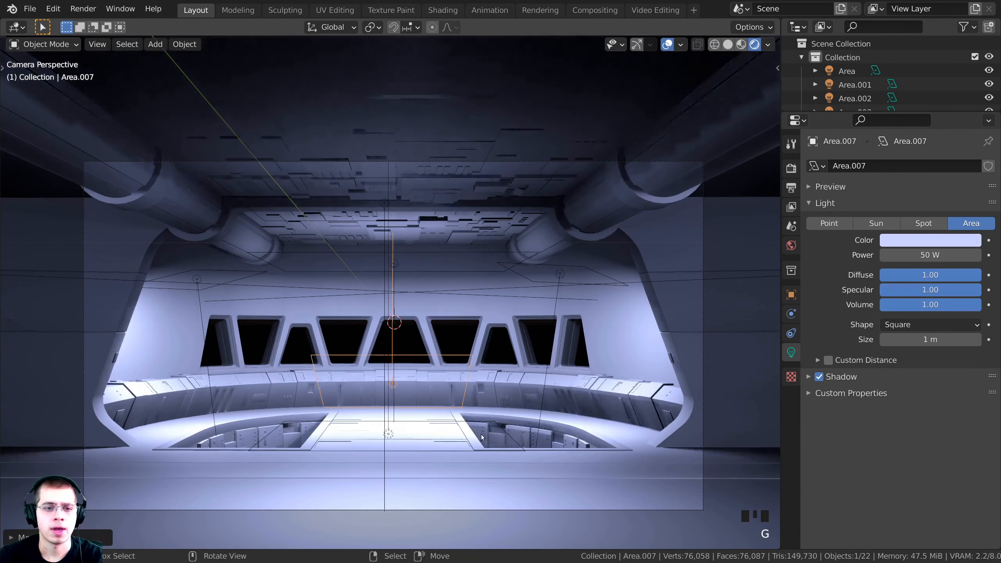
pyautogui.hotkey('alt', 'a')
pyautogui.hotkey('ctrl', 's')
pyautogui.click(397, 318)
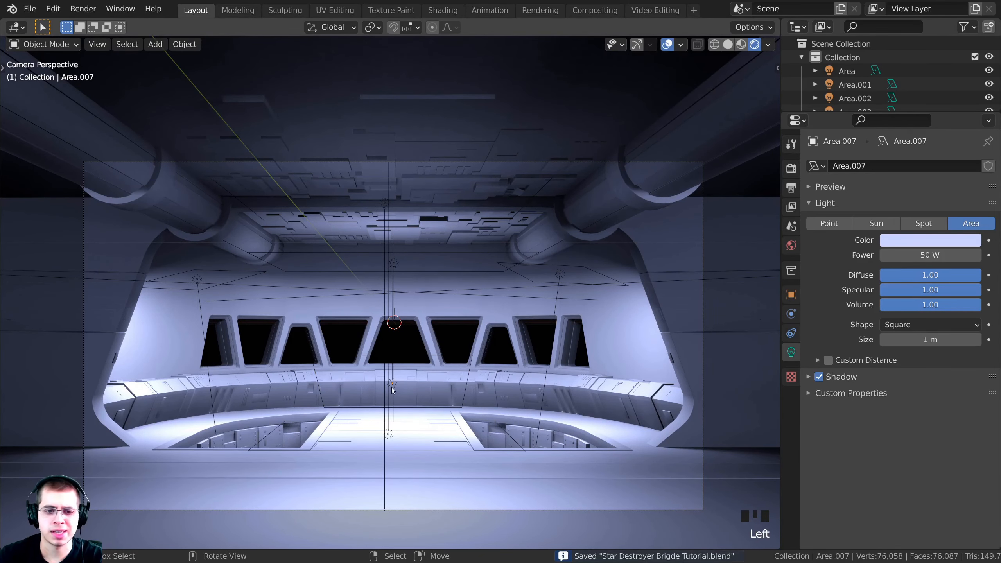
# Nudge Area.007 slightly down, then test a dimmer power and revert to 50 W
pyautogui.click(392, 390)
pyautogui.press('g')
pyautogui.click(394, 404)
pyautogui.moveTo(938, 256); pyautogui.dragTo(865, 256)
pyautogui.press('Escape')
pyautogui.scroll(3, 350, 175)
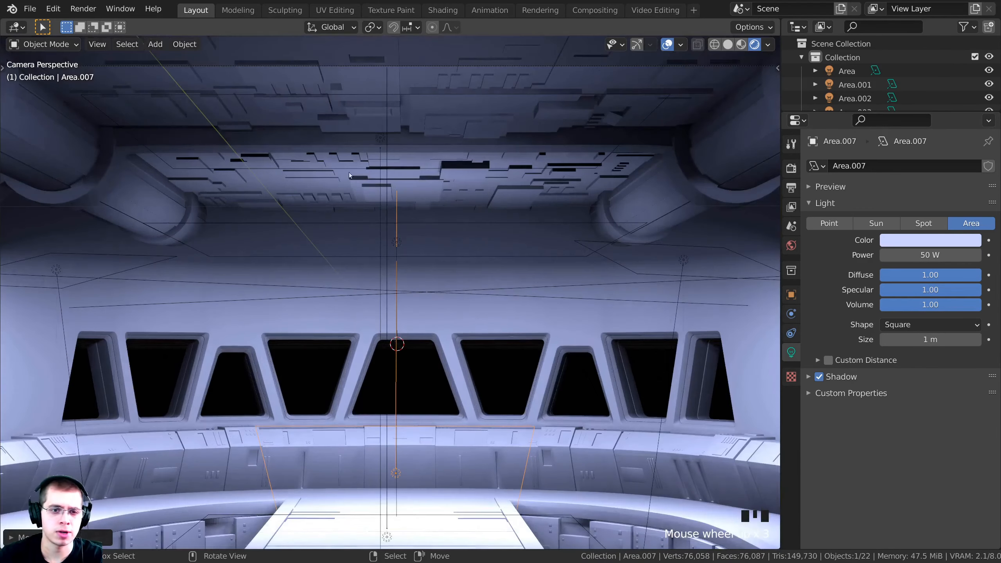
# Set Area.007's power to 30 W, then settle on 40 W
pyautogui.click(927, 255)
pyautogui.write('30')
pyautogui.press('Return')
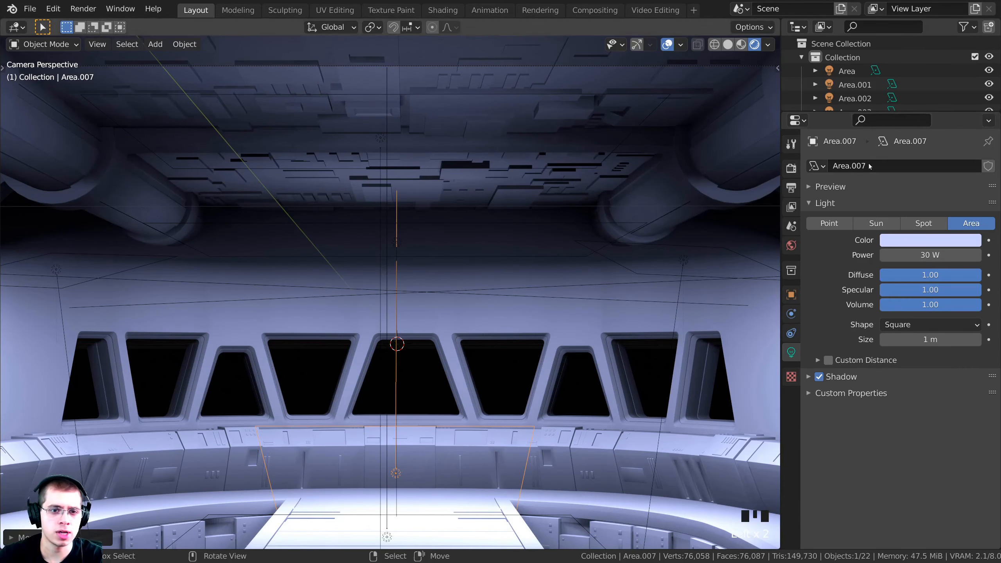
pyautogui.write('40')
pyautogui.press('Return')
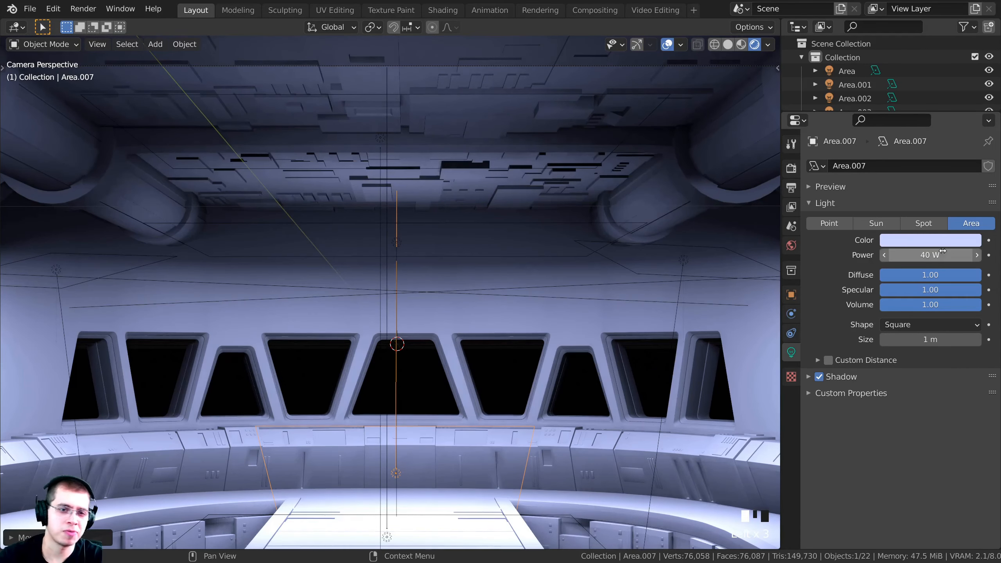
pyautogui.scroll(-5, 644, 264)
pyautogui.press('a')
pyautogui.scroll(2, 567, 252)
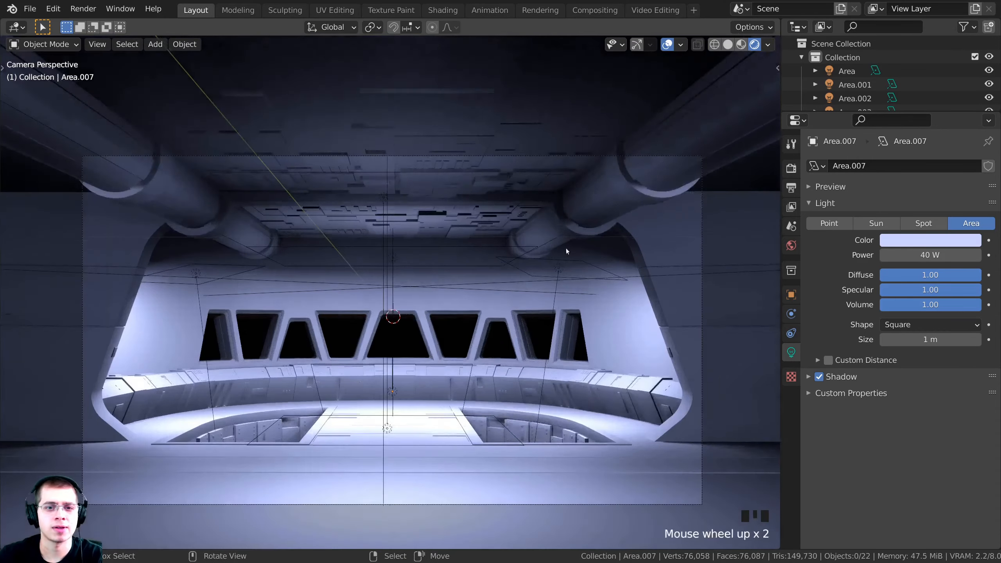
# Pan and orbit around the windows to review the lighting, then return to the camera view
pyautogui.keyDown('shift'); pyautogui.moveTo(439, 343); pyautogui.dragTo(470, 302, button='middle'); pyautogui.keyUp('shift')
pyautogui.scroll(4, 469, 304)
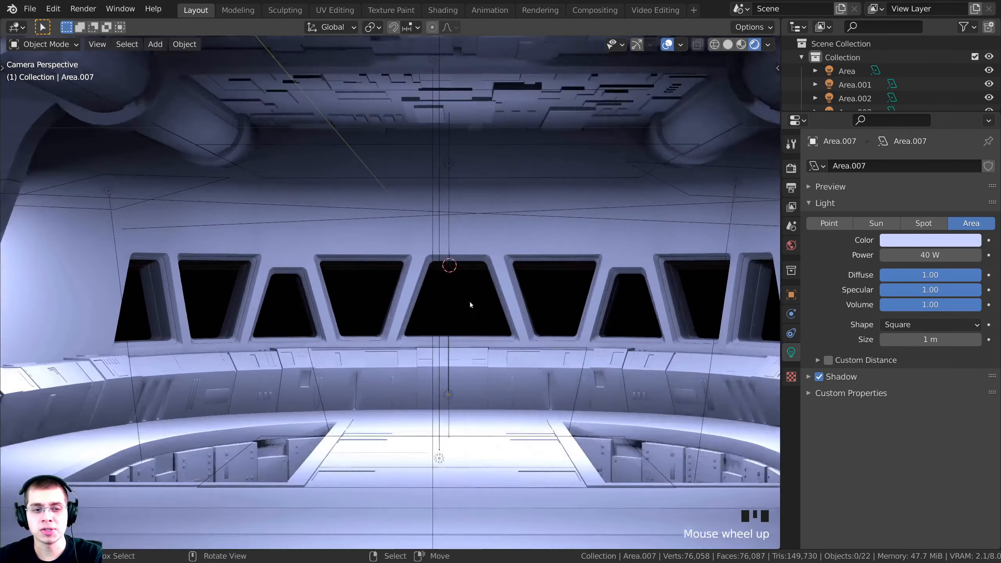
pyautogui.keyDown('shift'); pyautogui.moveTo(236, 361); pyautogui.dragTo(398, 327, button='middle'); pyautogui.keyUp('shift')
pyautogui.scroll(4, 426, 326)
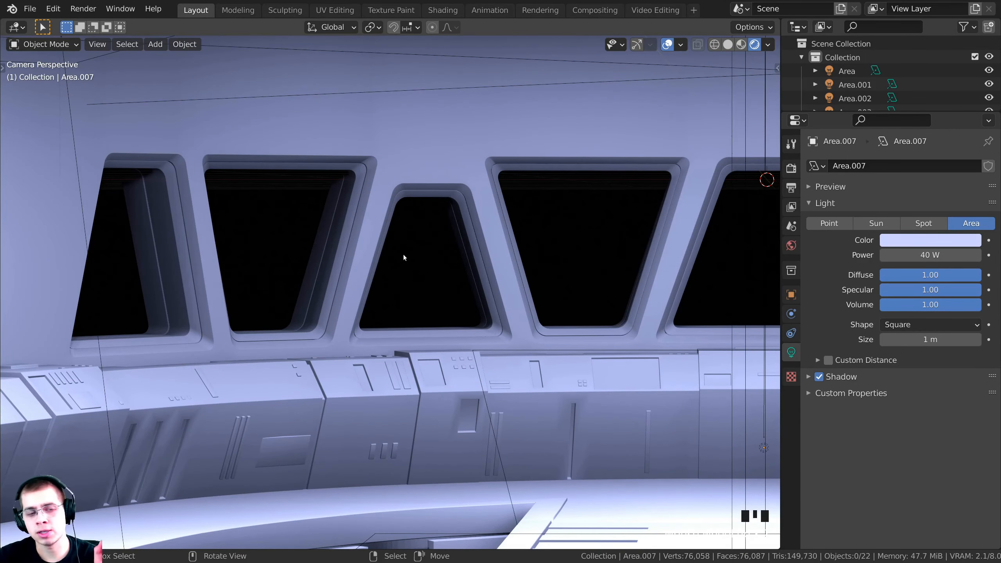
pyautogui.moveTo(352, 132); pyautogui.dragTo(348, 225, button='middle')
pyautogui.keyDown('shift'); pyautogui.moveTo(349, 225); pyautogui.dragTo(348, 232, button='middle'); pyautogui.keyUp('shift')
pyautogui.scroll(7, 278, 277)
pyautogui.press('KP_0')
pyautogui.scroll(2, 303, 196)
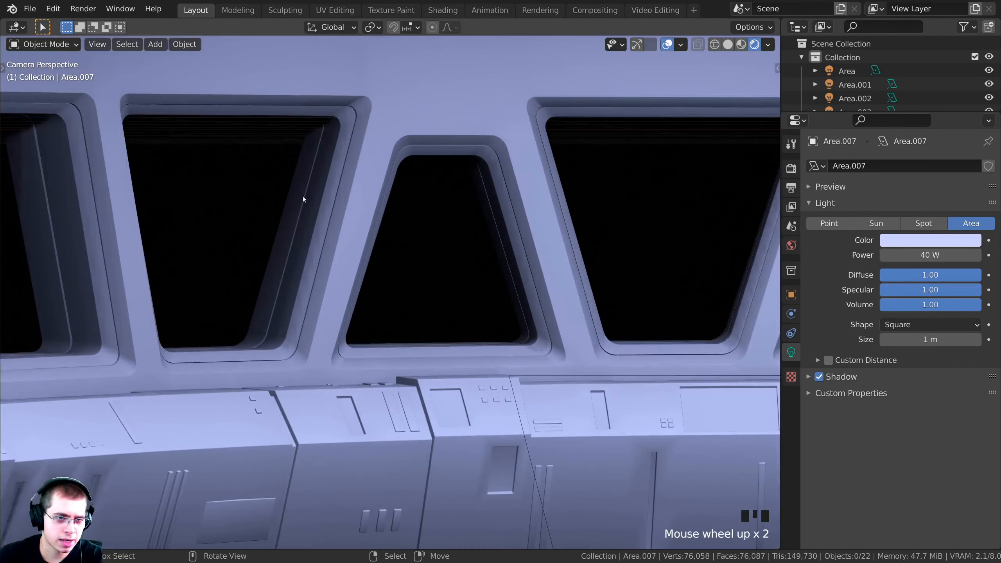
pyautogui.scroll(-9, 291, 299)
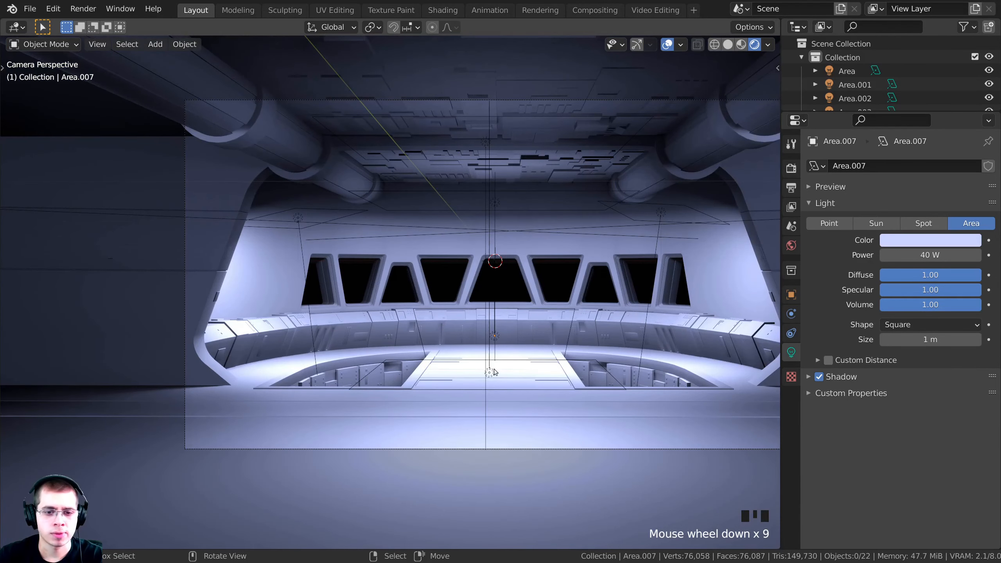
# Select the Area.005 ceiling light and orbit out of the camera view
pyautogui.rightClick(491, 373)
pyautogui.rightClick(481, 144)
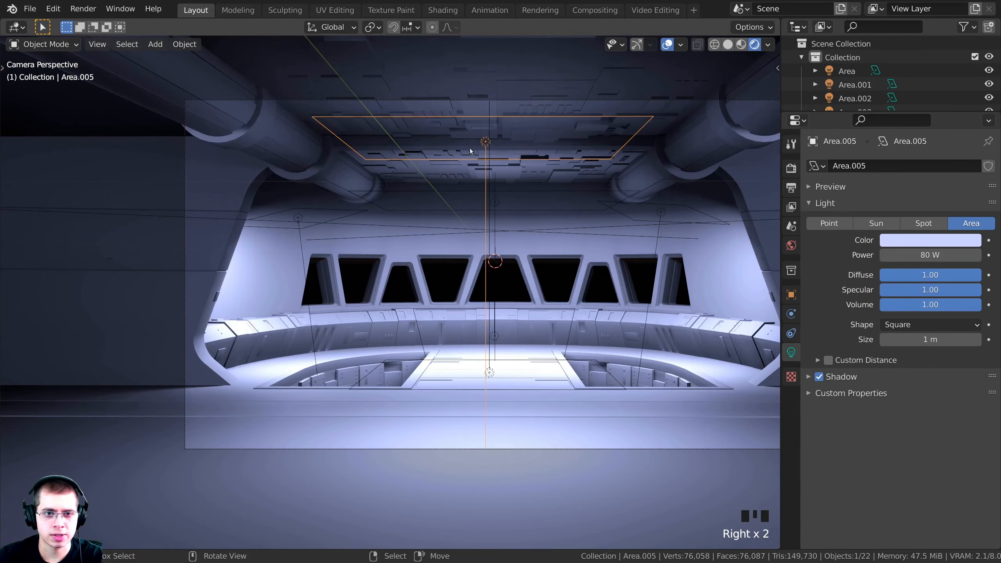
pyautogui.press('g')
pyautogui.rightClick(470, 149)
pyautogui.moveTo(470, 151); pyautogui.dragTo(501, 228, button='middle')
pyautogui.scroll(-5, 489, 221)
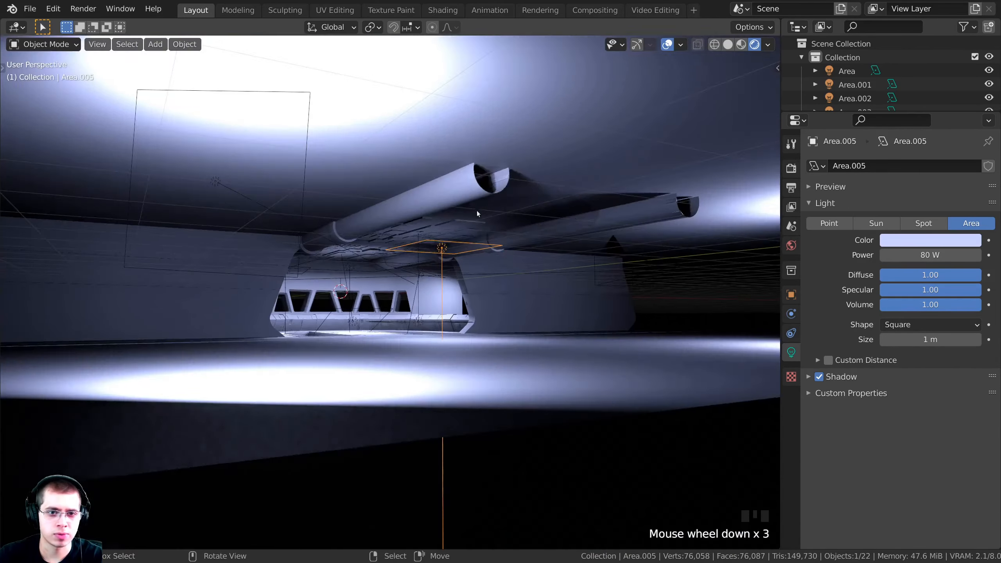
pyautogui.moveTo(416, 244); pyautogui.dragTo(603, 282, button='middle')
# Duplicate the light as Area.008, then move and rotate it to face horizontally in Solid view
pyautogui.hotkey('shift', 'd')
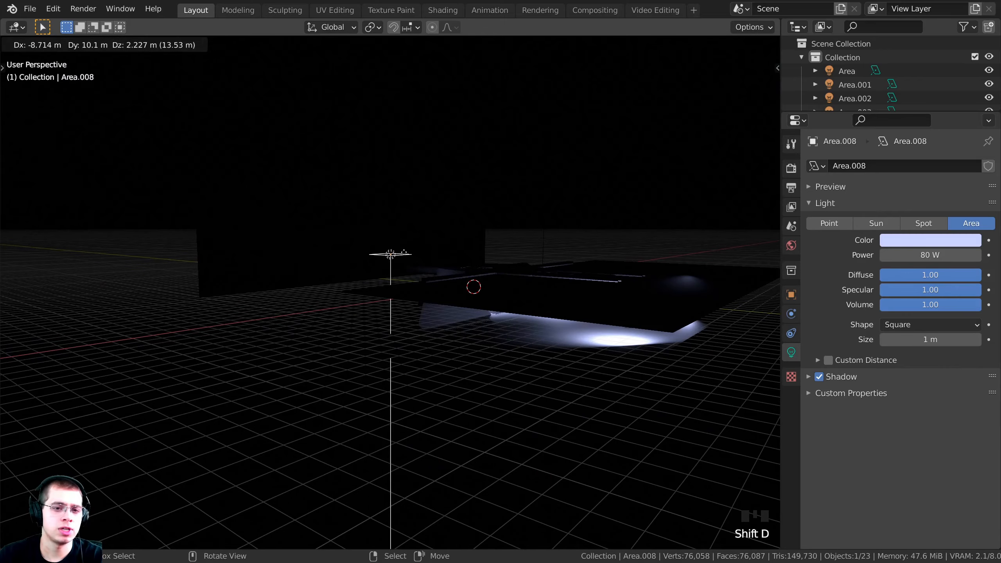
pyautogui.click(459, 263)
pyautogui.moveTo(460, 263)
pyautogui.mouseDown(button='middle')
pyautogui.moveTo(514, 271)
pyautogui.moveTo(527, 254)
pyautogui.mouseUp(button='middle')
pyautogui.press('r')
pyautogui.click(544, 180)
pyautogui.press('z')
pyautogui.press('g')
pyautogui.click(546, 262)
pyautogui.press('r')
pyautogui.click(409, 261)
# Fine-tune Area.008's position and rotation from top-down and low side angles
pyautogui.moveTo(410, 260); pyautogui.dragTo(398, 323, button='middle')
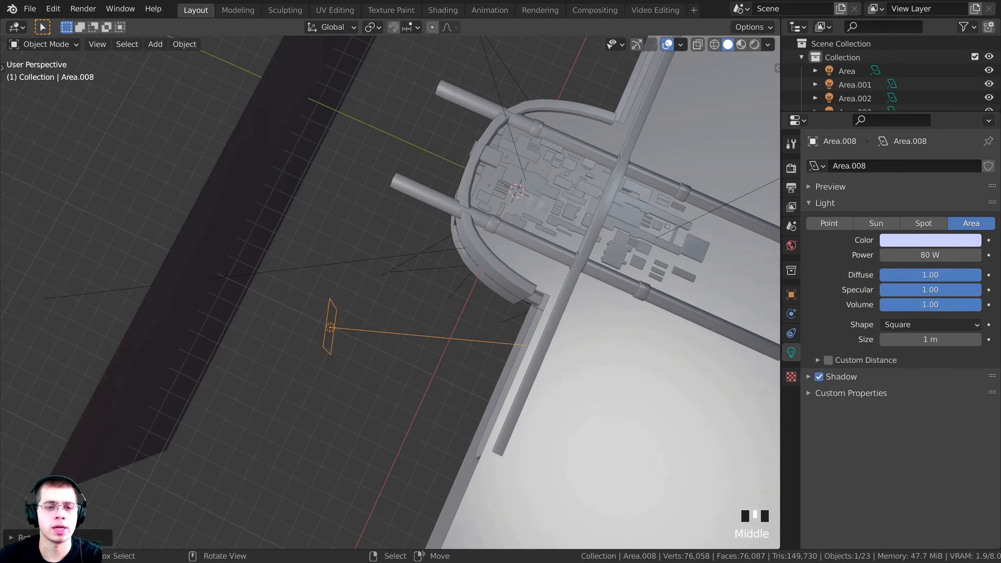
pyautogui.press('g')
pyautogui.click(546, 272)
pyautogui.press('r')
pyautogui.click(554, 270)
pyautogui.press('g')
pyautogui.click(556, 262)
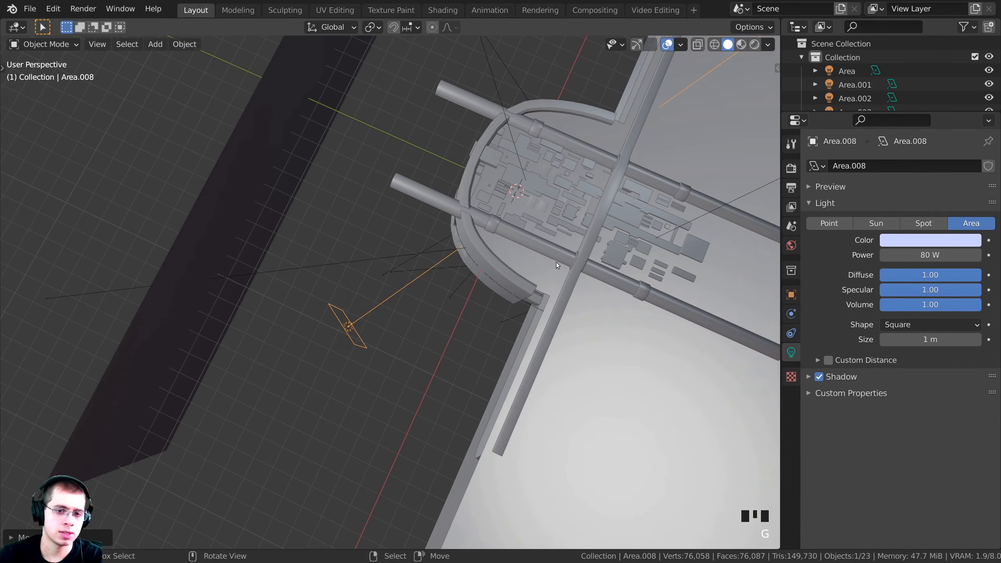
pyautogui.moveTo(445, 389); pyautogui.dragTo(439, 300, button='middle')
pyautogui.press('r')
pyautogui.click(499, 291)
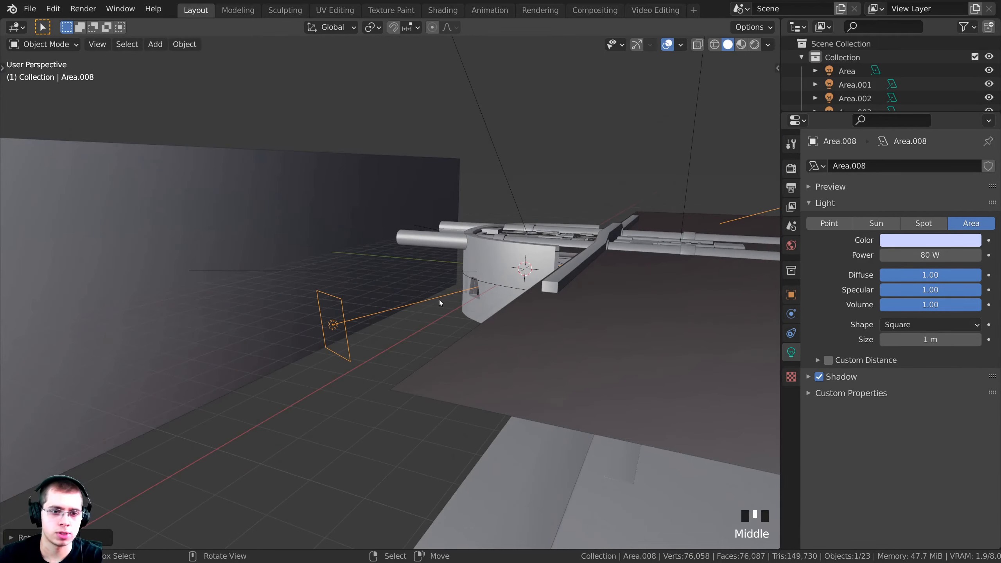
# In camera view, trackball-rotate and move Area.008, raising its power above 80 W
pyautogui.press('KP_0')
pyautogui.scroll(2, 440, 300)
pyautogui.press('r')
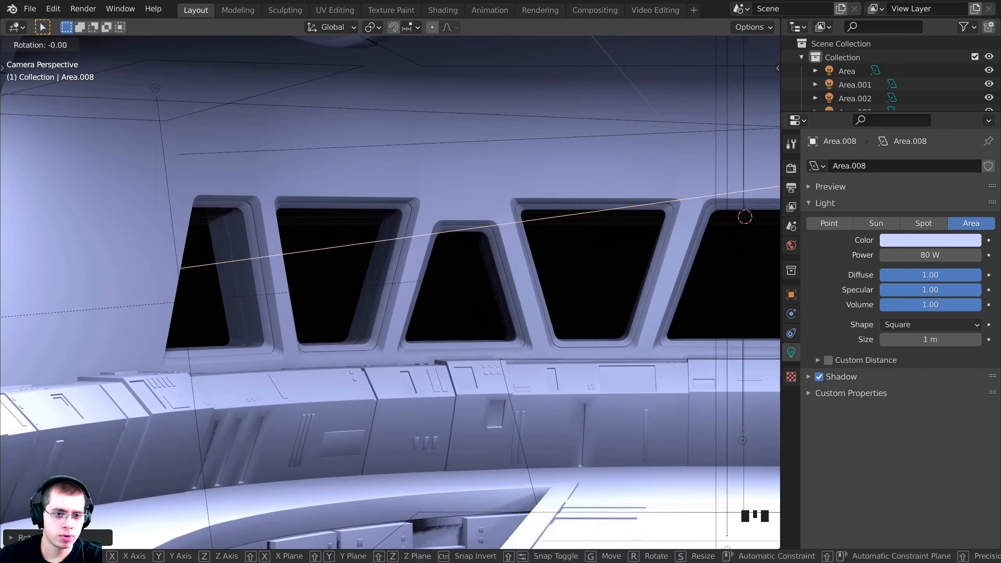
pyautogui.press('r')
pyautogui.click(486, 283)
pyautogui.press('g')
pyautogui.click(651, 252)
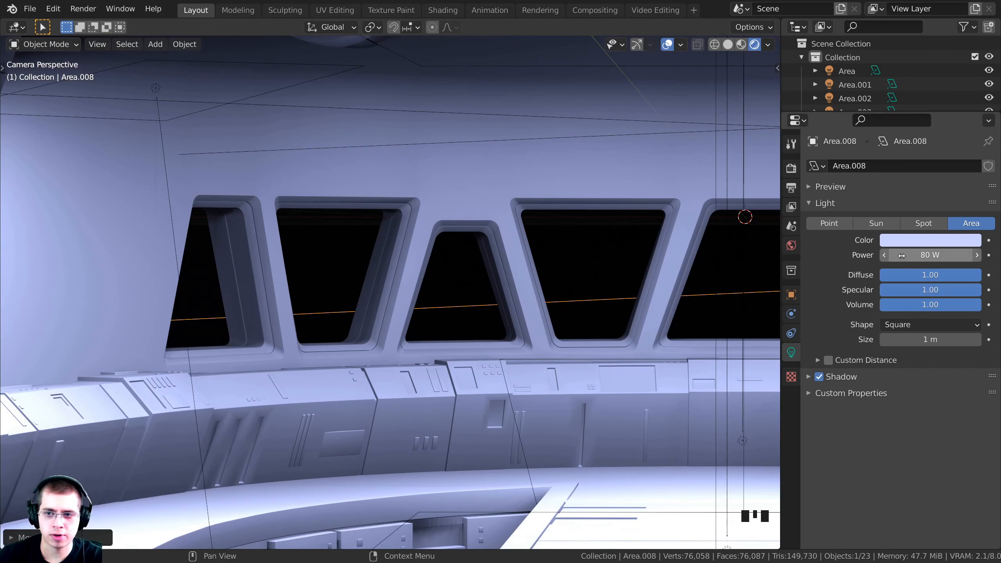
pyautogui.moveTo(902, 255); pyautogui.dragTo(978, 255)
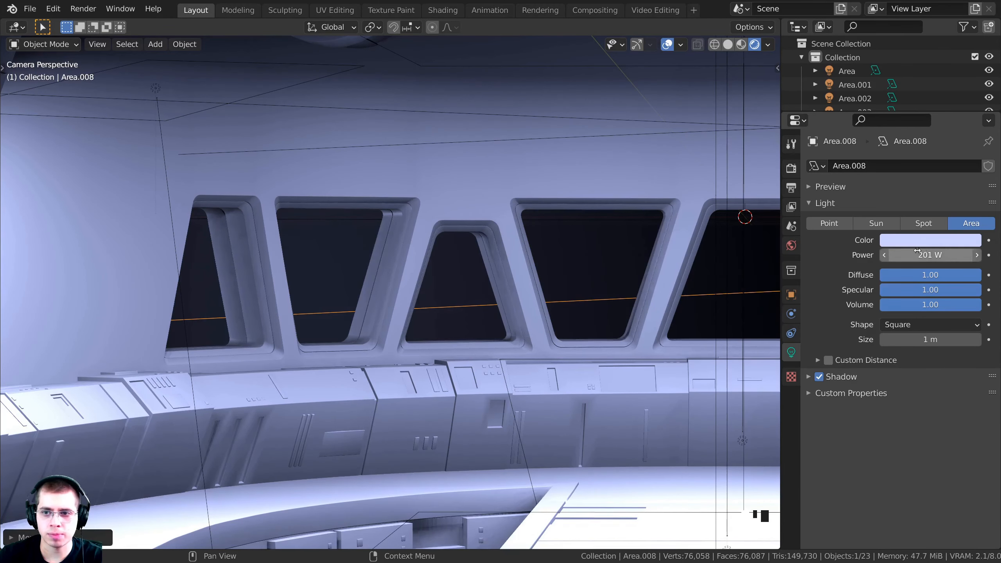
# In top view, enlarge Area.008 and reposition and rotate it toward the windows
pyautogui.press('KP_7')
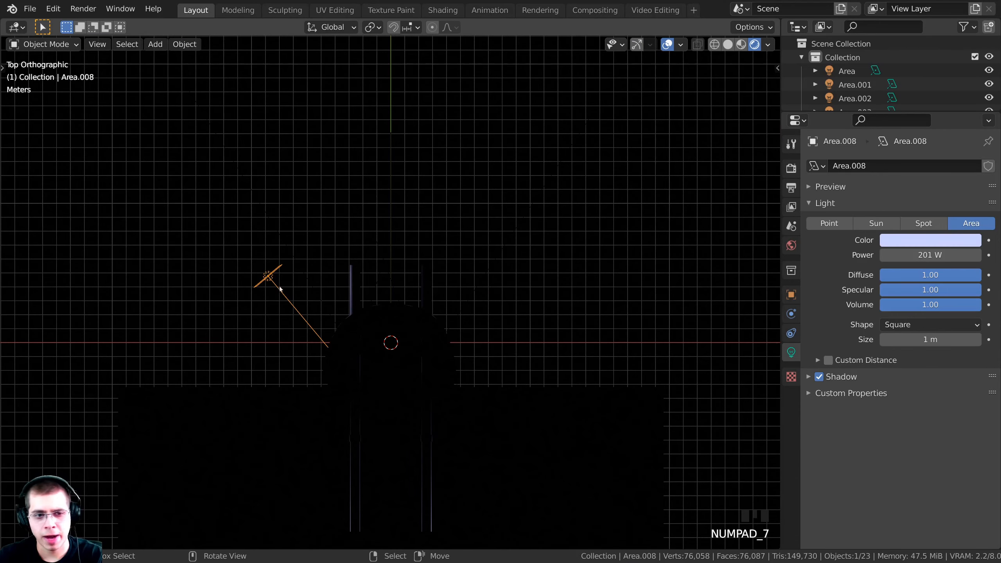
pyautogui.press('s')
pyautogui.click(540, 336)
pyautogui.press('g')
pyautogui.click(528, 288)
pyautogui.press('r')
pyautogui.click(525, 304)
pyautogui.press('g')
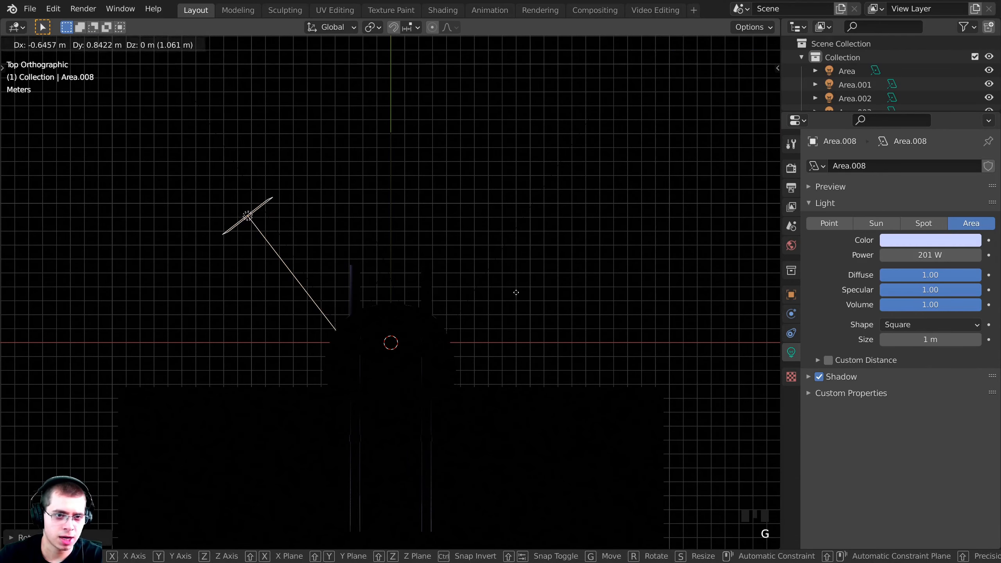
pyautogui.click(516, 294)
# Rotate Area.008 slightly, shrink it, and adjust its angle in perspective
pyautogui.press('r')
pyautogui.click(518, 300)
pyautogui.press('s')
pyautogui.click(483, 294)
pyautogui.moveTo(409, 288); pyautogui.dragTo(419, 206, button='middle')
pyautogui.press('r')
pyautogui.click(435, 198)
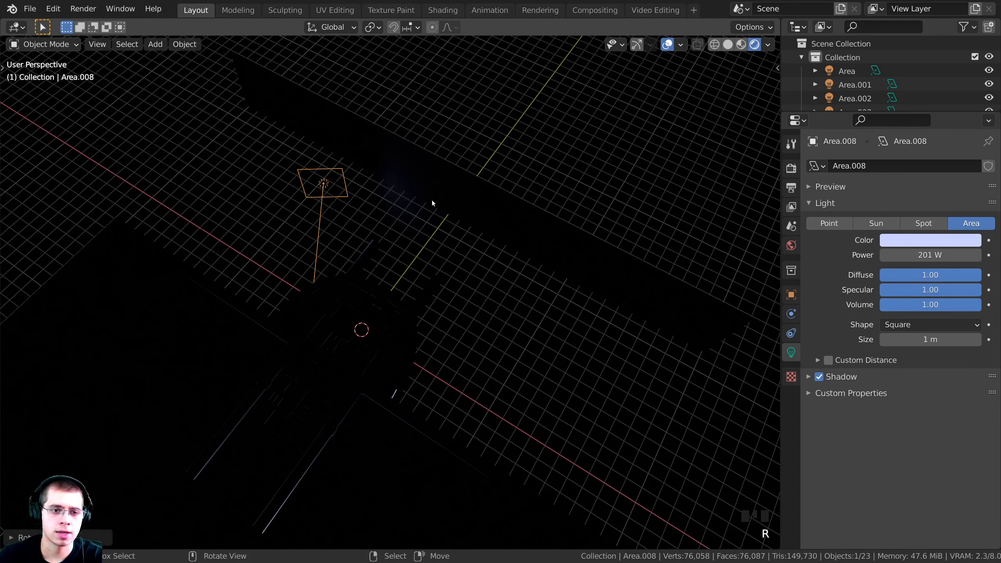
# Re-angle Area.008 through the camera and set its power to 250 W
pyautogui.press('KP_0')
pyautogui.moveTo(926, 255)
pyautogui.mouseDown()
pyautogui.moveTo(950, 256)
pyautogui.moveTo(927, 256)
pyautogui.mouseUp()
pyautogui.press('r')
pyautogui.press('r')
pyautogui.click(529, 316)
pyautogui.click(924, 257)
pyautogui.write('250')
pyautogui.press('Return')
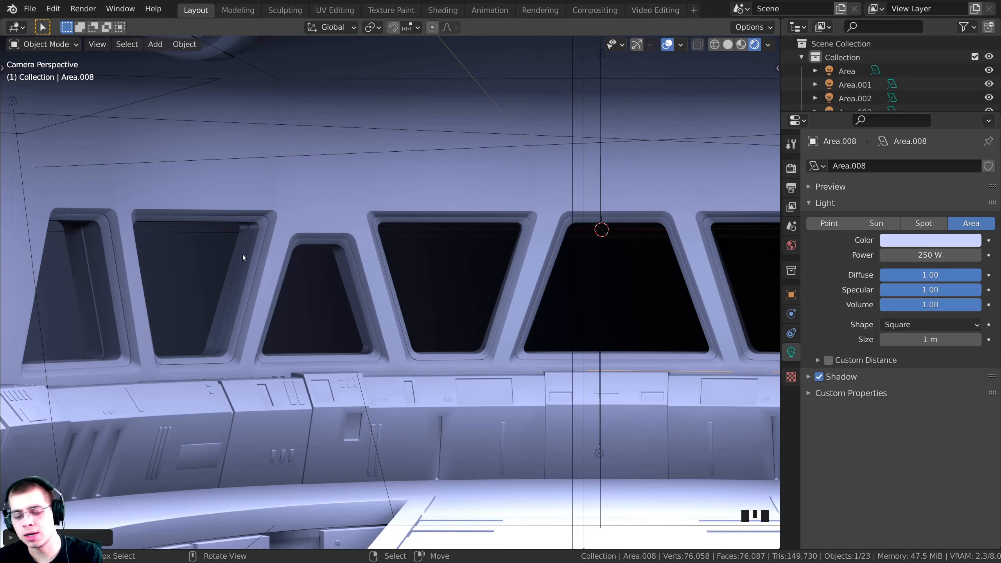
pyautogui.press('KP_7')
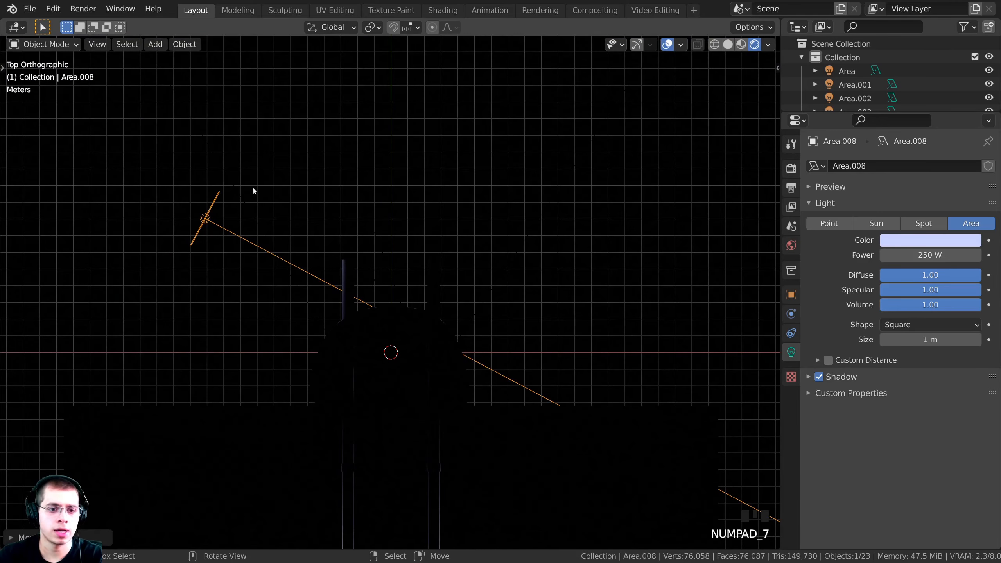
# Duplicate Area.008 as Area.009 on the right side and rotate it inward
pyautogui.hotkey('shift', 'd')
pyautogui.click(592, 190)
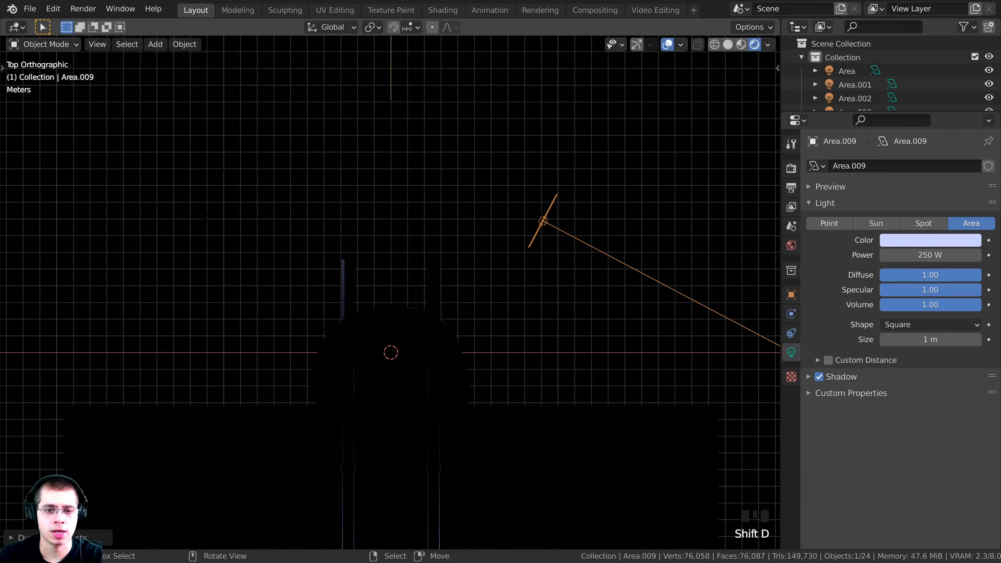
pyautogui.press('r')
pyautogui.click(348, 409)
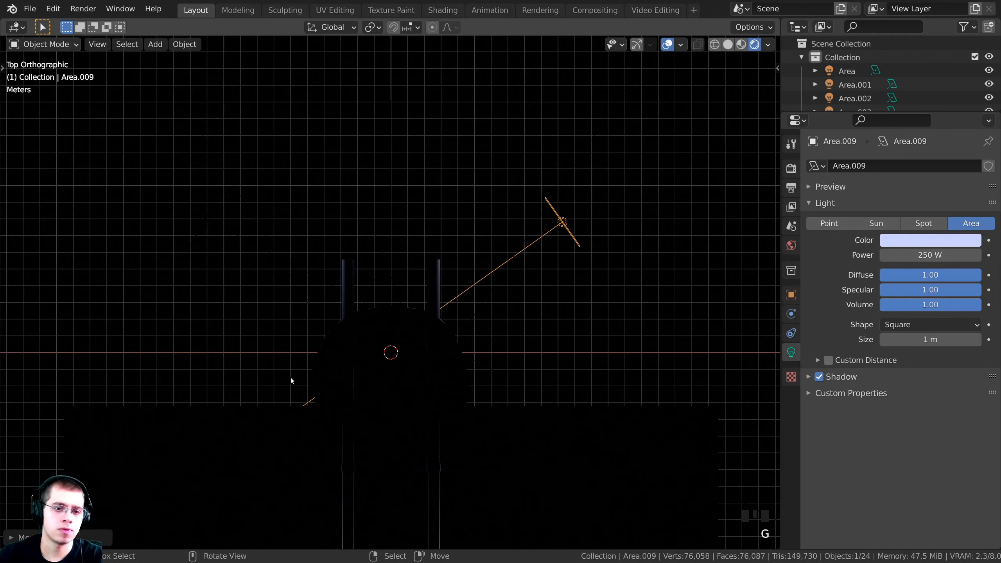
pyautogui.press('KP_0')
pyautogui.scroll(-5, 513, 360)
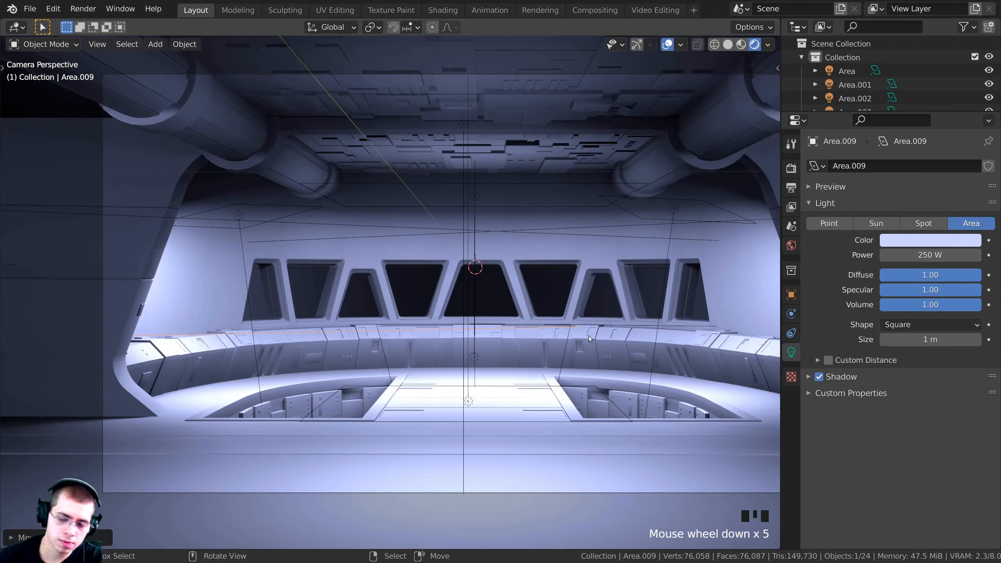
# Reposition Area.009 in top view and check the result through the camera
pyautogui.press('KP_7')
pyautogui.press('r')
pyautogui.press('g')
pyautogui.click(606, 407)
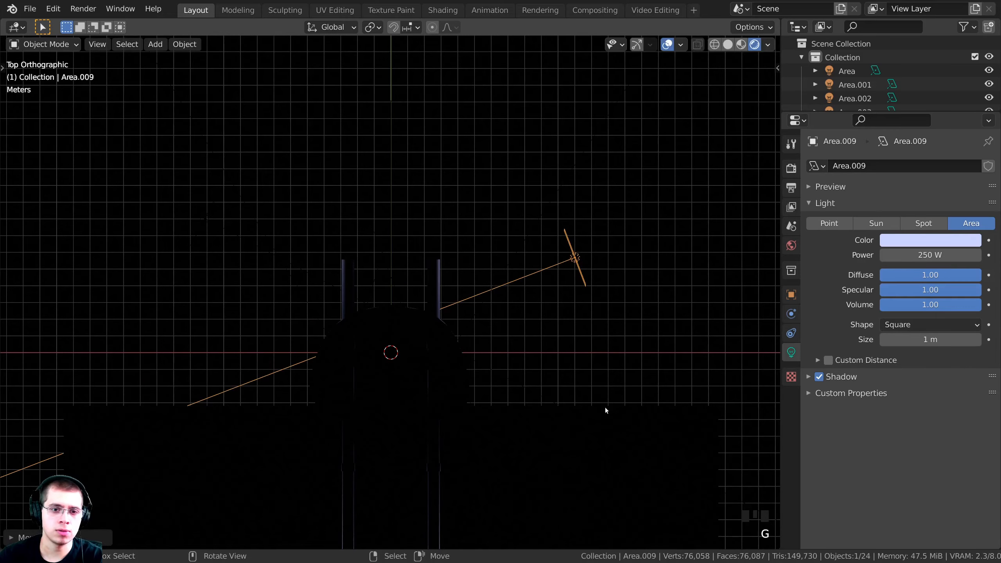
pyautogui.press('KP_0')
pyautogui.keyDown('shift'); pyautogui.moveTo(605, 407); pyautogui.dragTo(492, 202, button='middle'); pyautogui.keyUp('shift')
pyautogui.scroll(8, 492, 202)
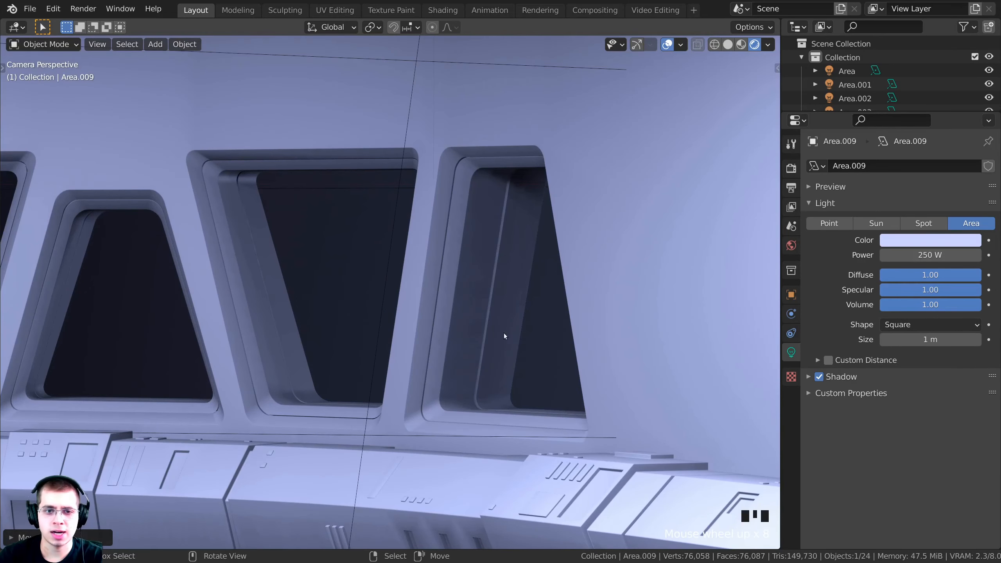
pyautogui.keyDown('shift'); pyautogui.moveTo(499, 328); pyautogui.dragTo(516, 327, button='middle'); pyautogui.keyUp('shift')
# Select the dark window panes and click along the top bar of the Blender window
pyautogui.rightClick(514, 295)
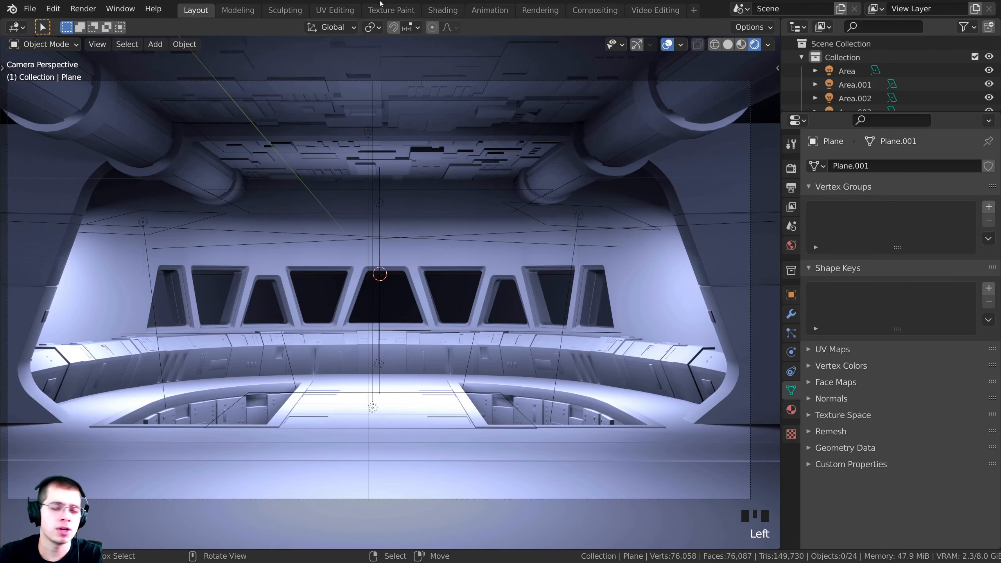
pyautogui.moveTo(399, 209)
pyautogui.keyDown('shift'); pyautogui.mouseDown(button='middle')
pyautogui.moveTo(404, 217)
pyautogui.moveTo(396, 217)
pyautogui.mouseUp(button='middle'); pyautogui.keyUp('shift')
pyautogui.click(452, 2)
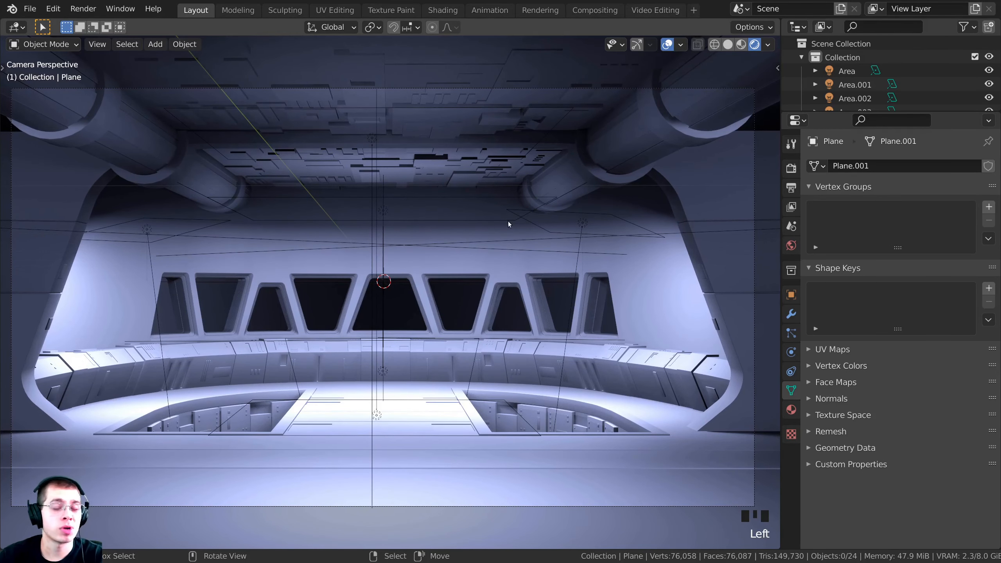
pyautogui.click(497, 264)
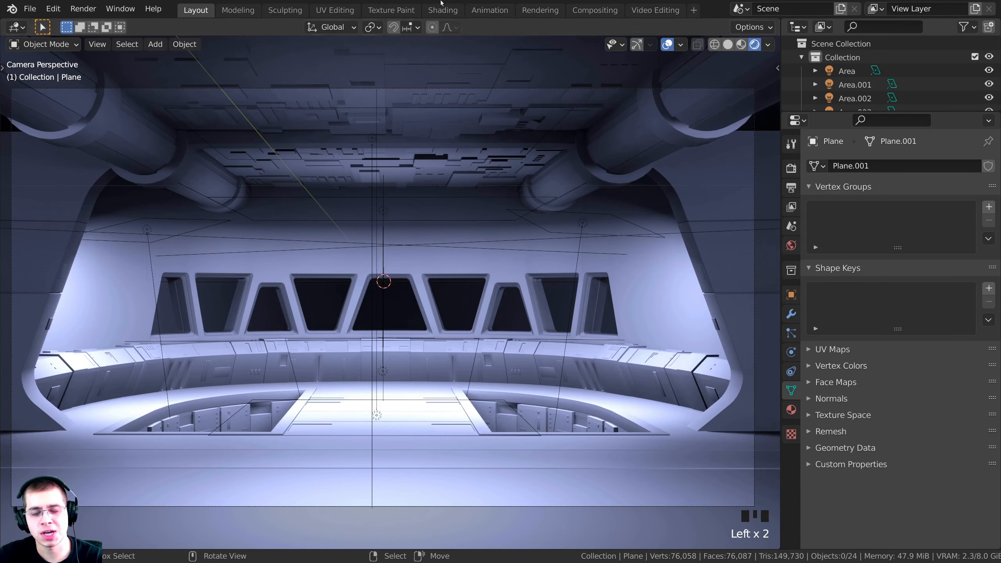
pyautogui.click(441, 2)
pyautogui.click(478, 2)
pyautogui.click(459, 3)
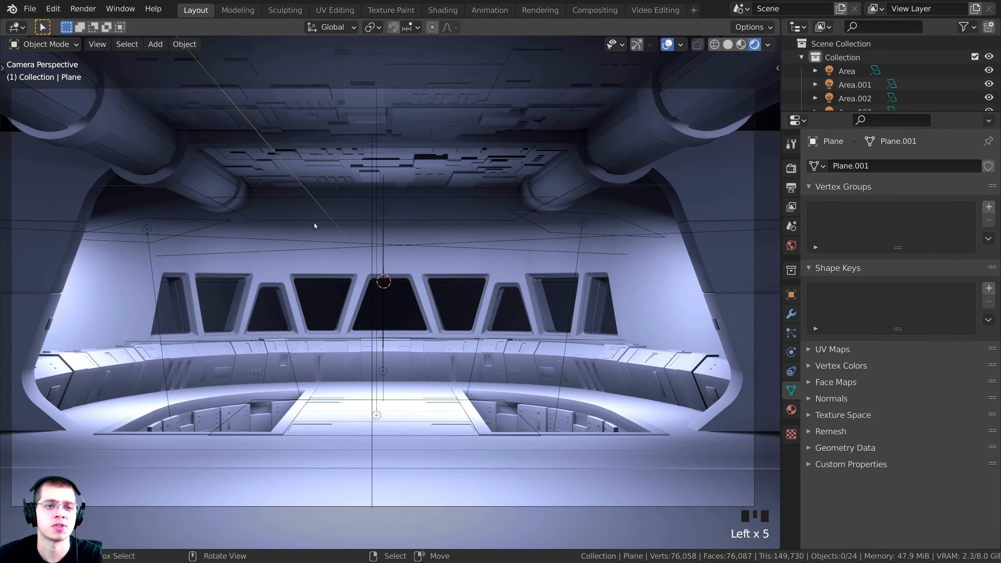
# Switch to solid shading, select all bridge objects and enter Edit Mode with every element selected
pyautogui.press('z')
pyautogui.rightClick(508, 136)
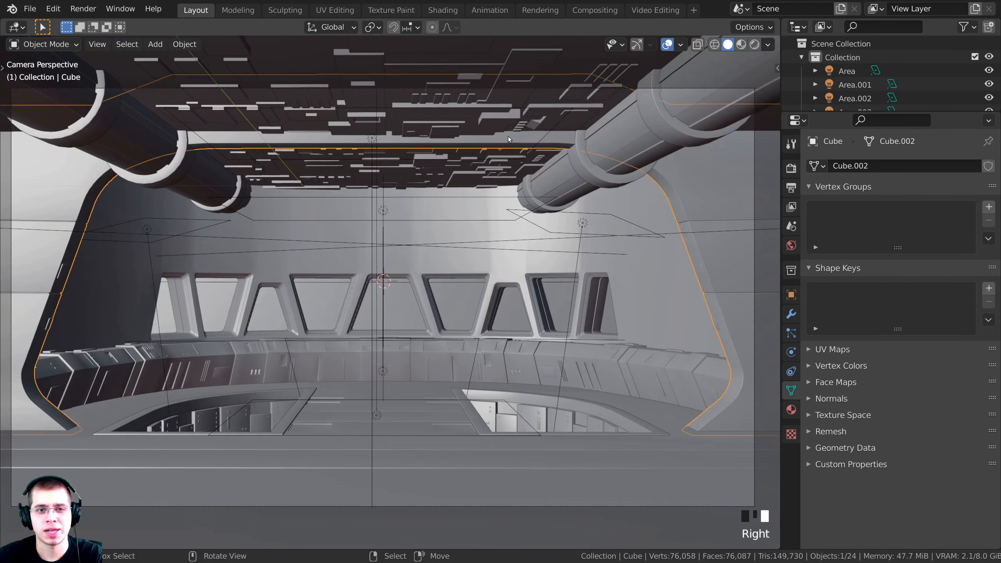
pyautogui.press('a')
pyautogui.press('a')
pyautogui.press('a')
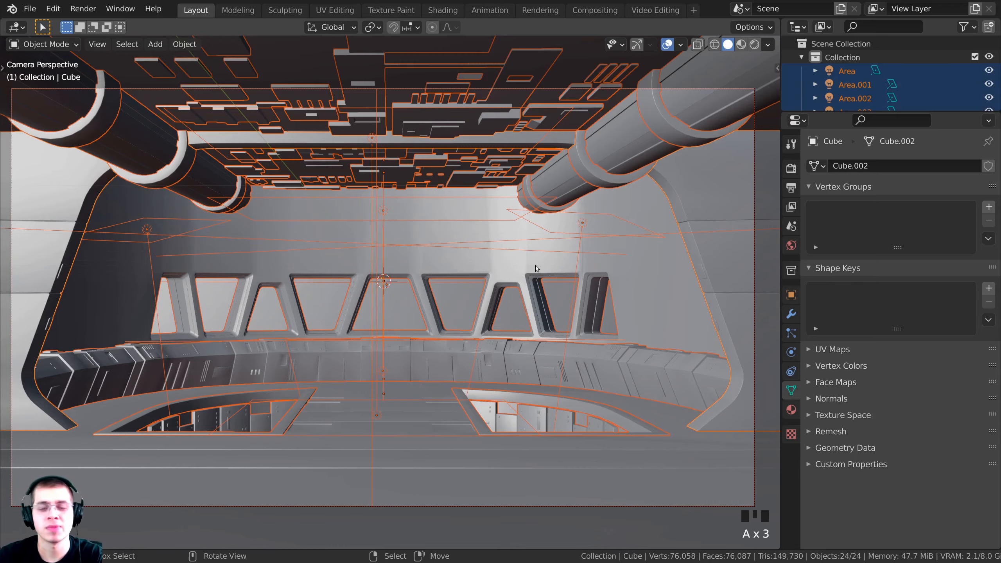
pyautogui.press('Tab')
pyautogui.scroll(-2, 444, 188)
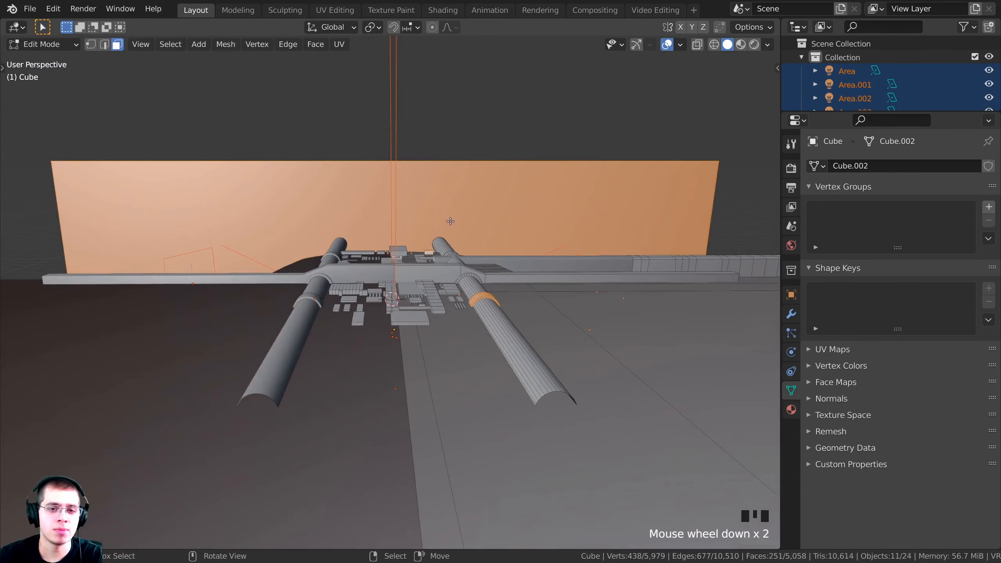
pyautogui.moveTo(444, 188); pyautogui.dragTo(389, 285, button='middle')
pyautogui.press('a')
pyautogui.press('a')
pyautogui.press('a')
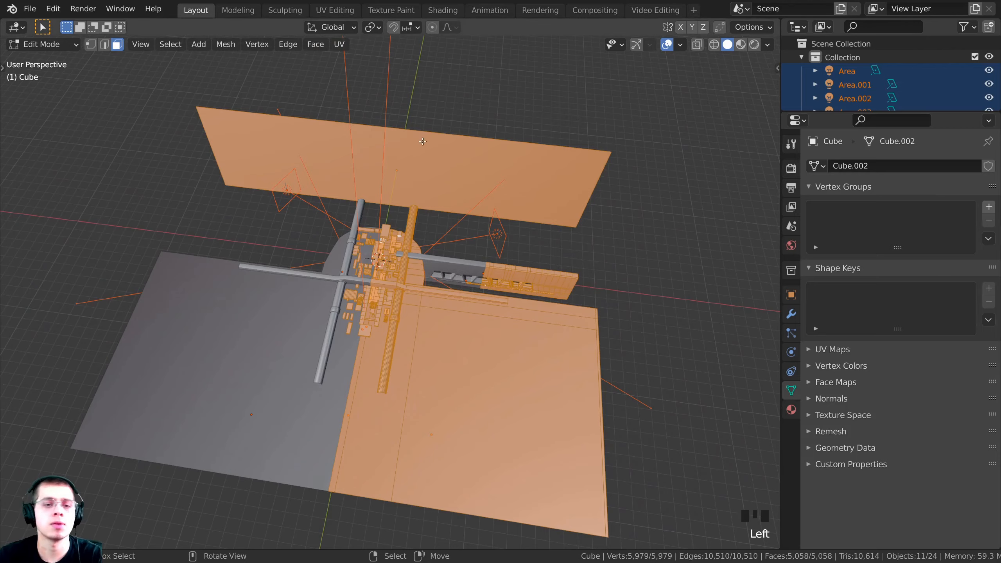
# Unwrap the bridge mesh with Smart UV Project
pyautogui.moveTo(448, 323); pyautogui.dragTo(442, 194, button='middle')
pyautogui.scroll(-2, 444, 188)
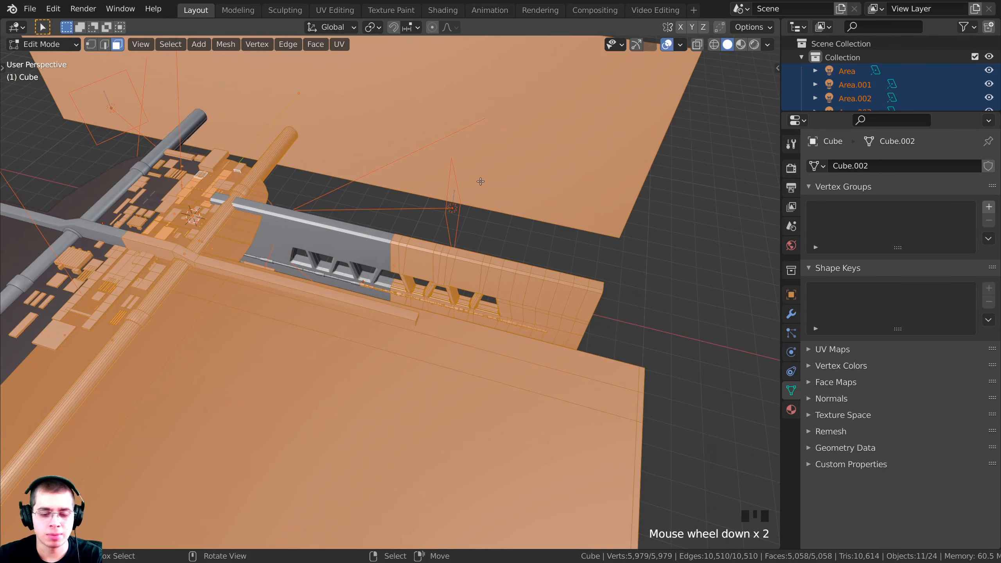
pyautogui.press('u')
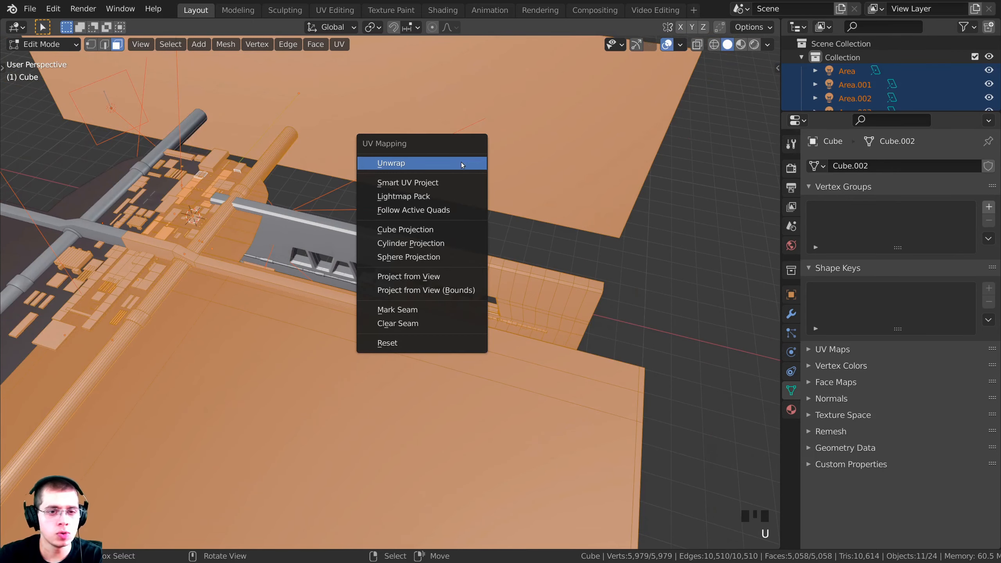
pyautogui.click(415, 184)
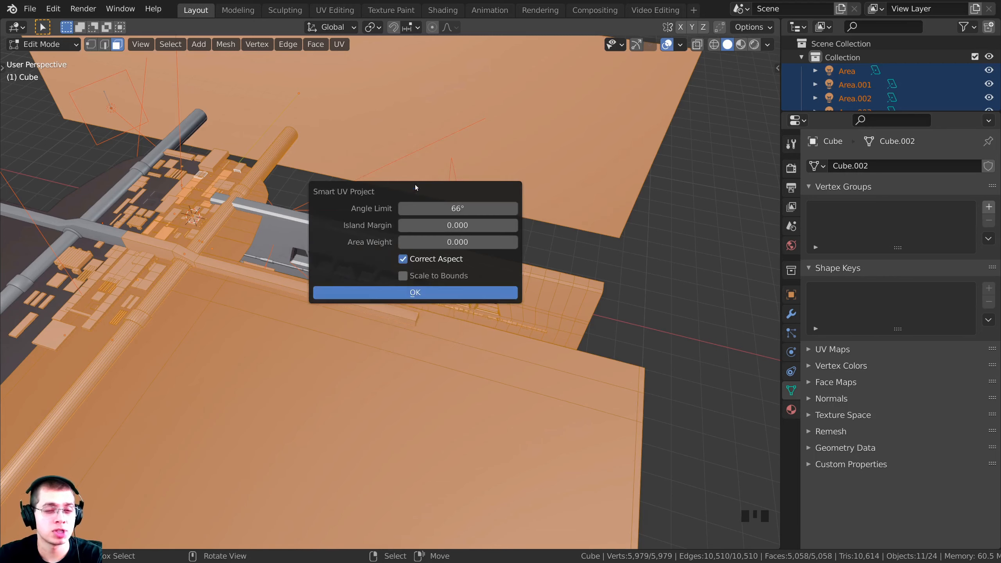
pyautogui.click(405, 294)
pyautogui.moveTo(381, 350); pyautogui.dragTo(377, 216, button='middle')
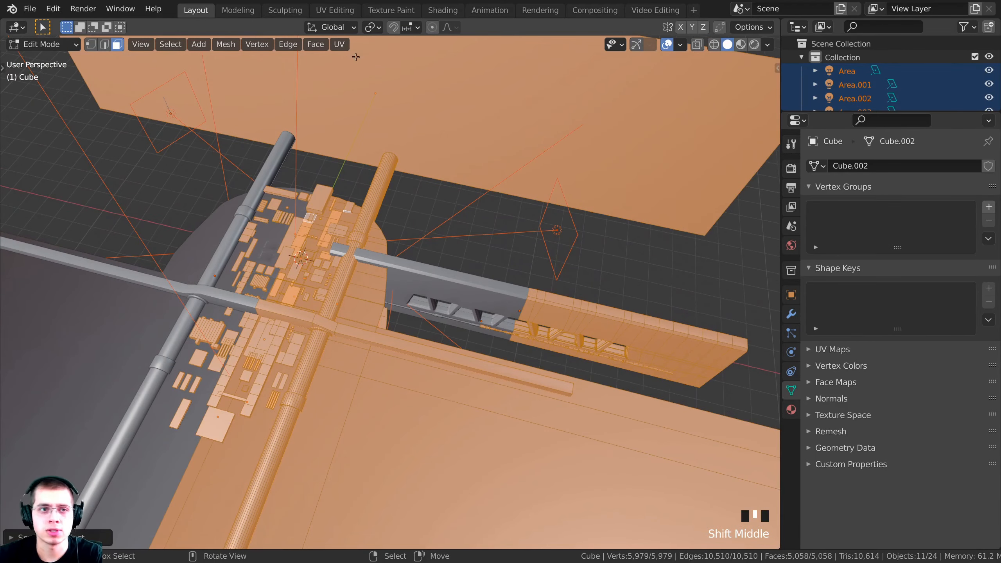
# In UV Editing, frame all the UV islands and orbit to a top-down view of the mesh
pyautogui.click(342, 11)
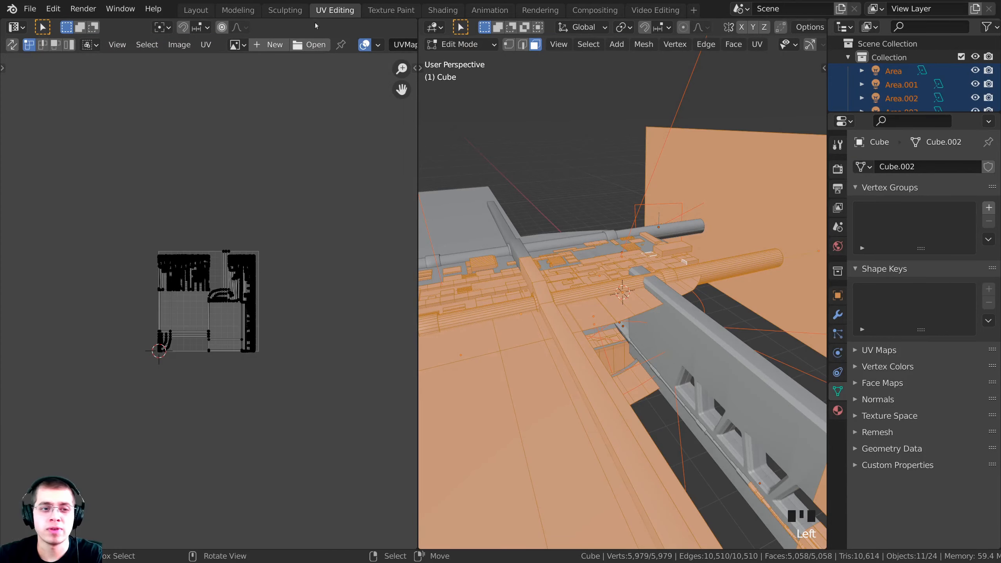
pyautogui.scroll(6, 302, 145)
pyautogui.moveTo(234, 188); pyautogui.dragTo(91, 194, button='middle')
pyautogui.scroll(4, 181, 180)
pyautogui.scroll(5, 217, 192)
pyautogui.moveTo(181, 180); pyautogui.dragTo(238, 216, button='middle')
pyautogui.scroll(-3, 224, 229)
pyautogui.moveTo(246, 253); pyautogui.dragTo(213, 78, button='middle')
pyautogui.scroll(-1, 205, 236)
pyautogui.moveTo(223, 446); pyautogui.dragTo(240, 166, button='middle')
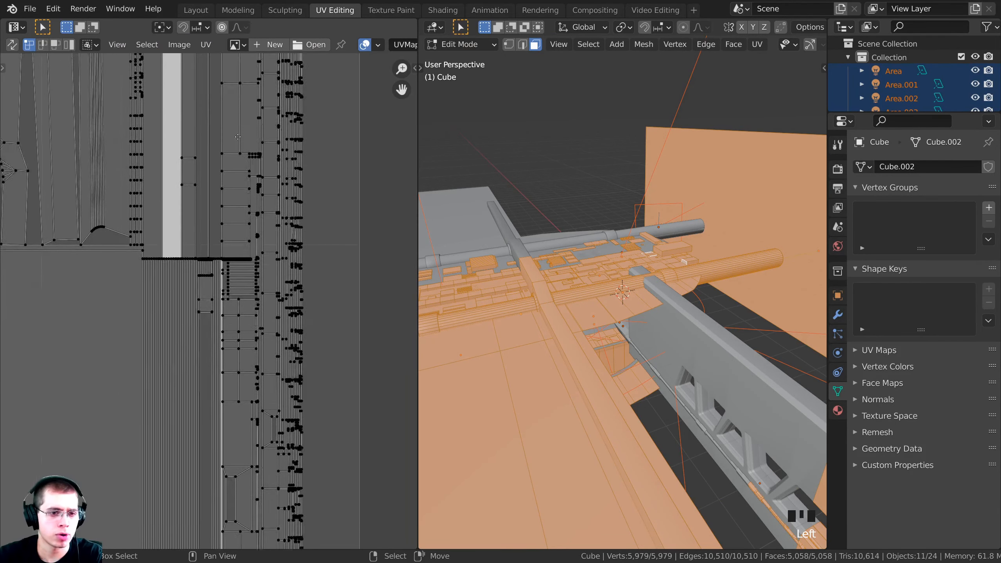
pyautogui.scroll(-3, 239, 289)
pyautogui.moveTo(67, 158); pyautogui.dragTo(355, 384, button='middle')
pyautogui.scroll(7, 282, 369)
pyautogui.moveTo(87, 202); pyautogui.dragTo(275, 297, button='middle')
pyautogui.moveTo(231, 344); pyautogui.dragTo(251, 283, button='middle')
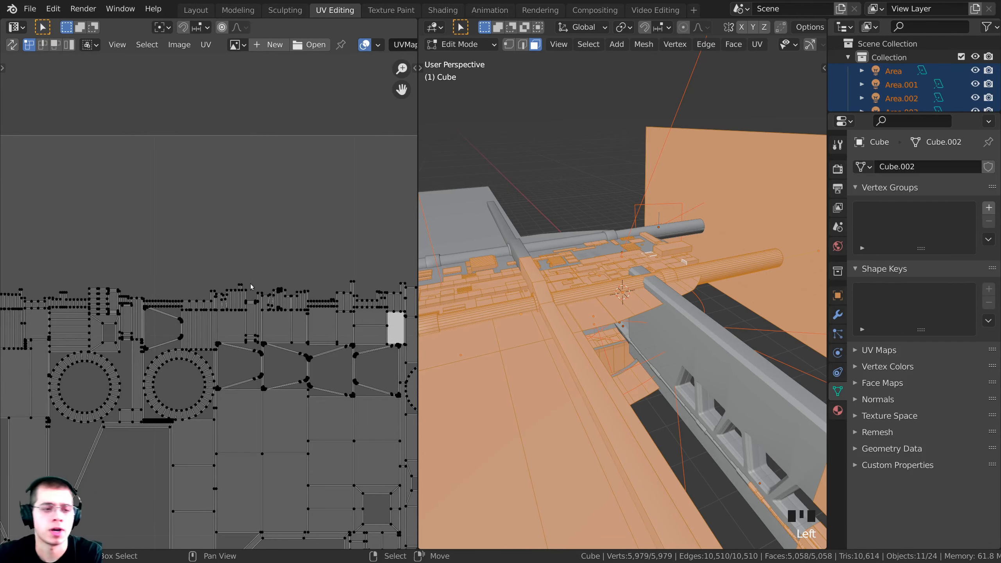
pyautogui.moveTo(620, 261); pyautogui.dragTo(669, 265, button='middle')
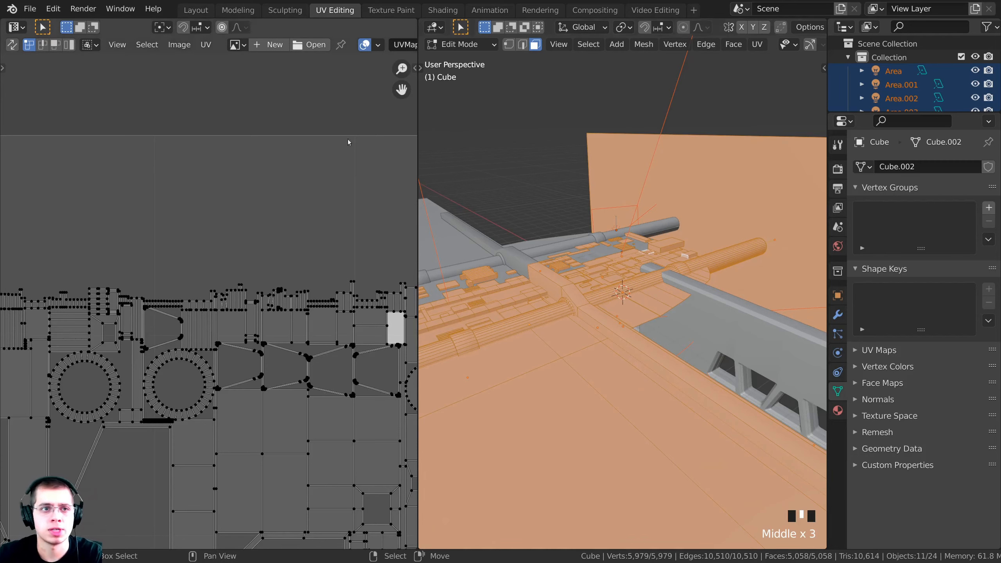
pyautogui.moveTo(469, 209); pyautogui.dragTo(439, 14, button='middle')
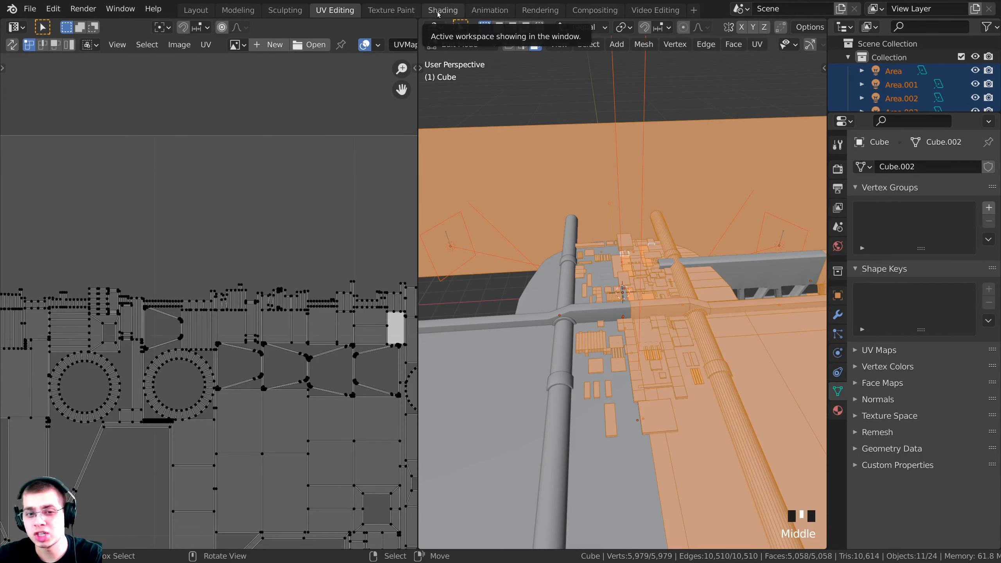
# Go to the Shading workspace, deselect everything, view through the camera and widen the 3D viewport
pyautogui.click(439, 12)
pyautogui.scroll(-5, 224, 380)
pyautogui.hotkey('alt', 'a')
pyautogui.moveTo(167, 328); pyautogui.dragTo(167, 382, button='middle')
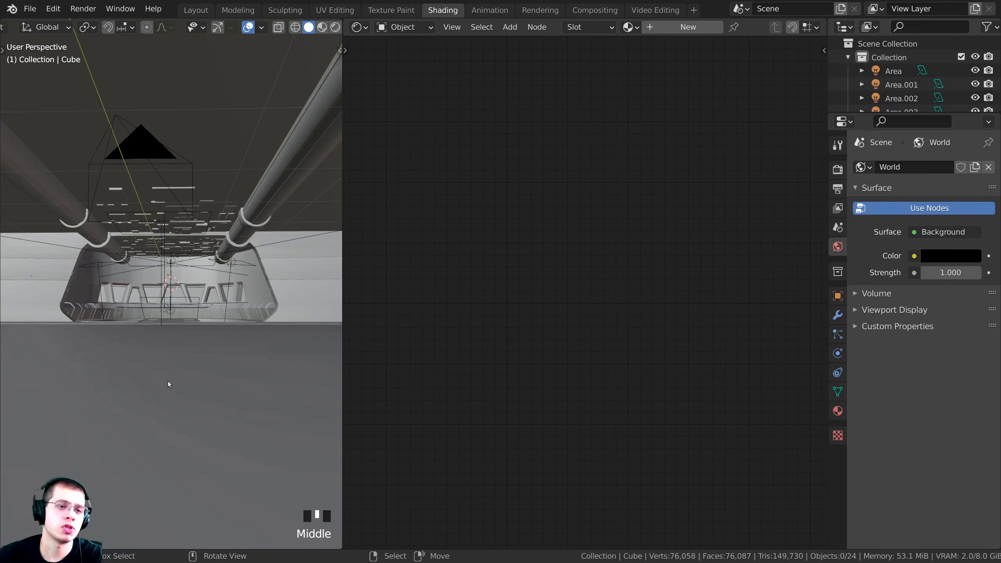
pyautogui.press('KP_0')
pyautogui.scroll(2, 197, 333)
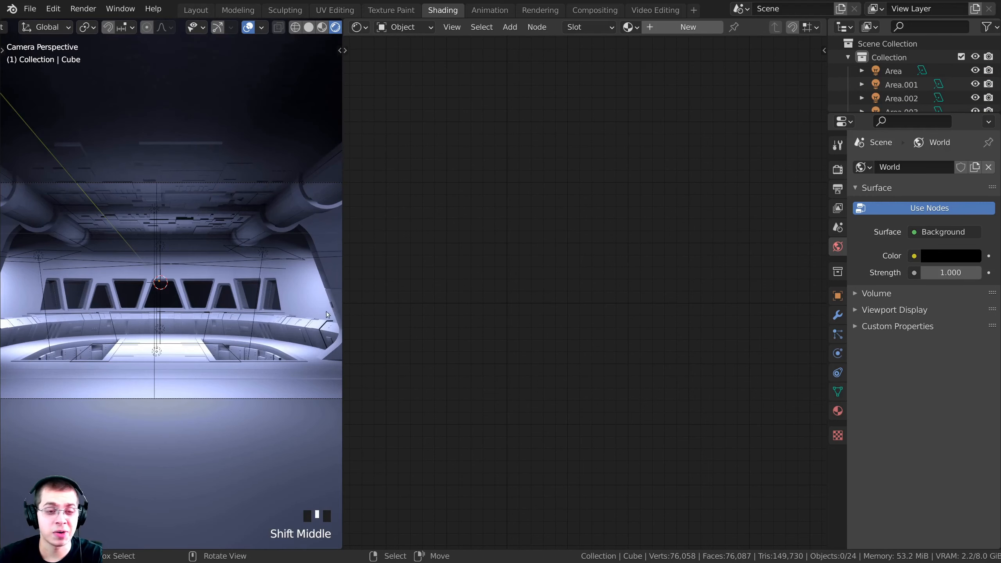
pyautogui.press('z')
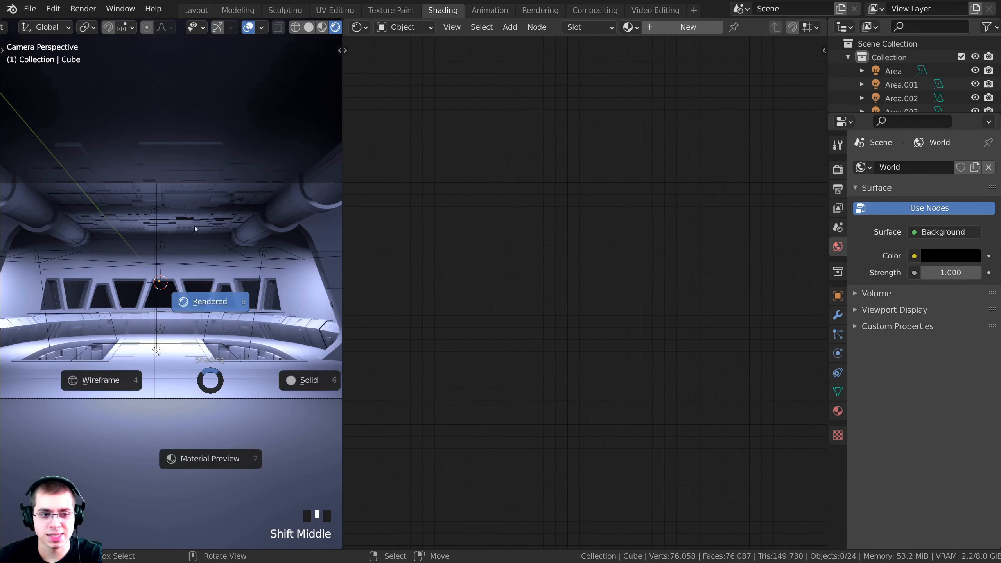
pyautogui.moveTo(342, 220); pyautogui.dragTo(471, 223)
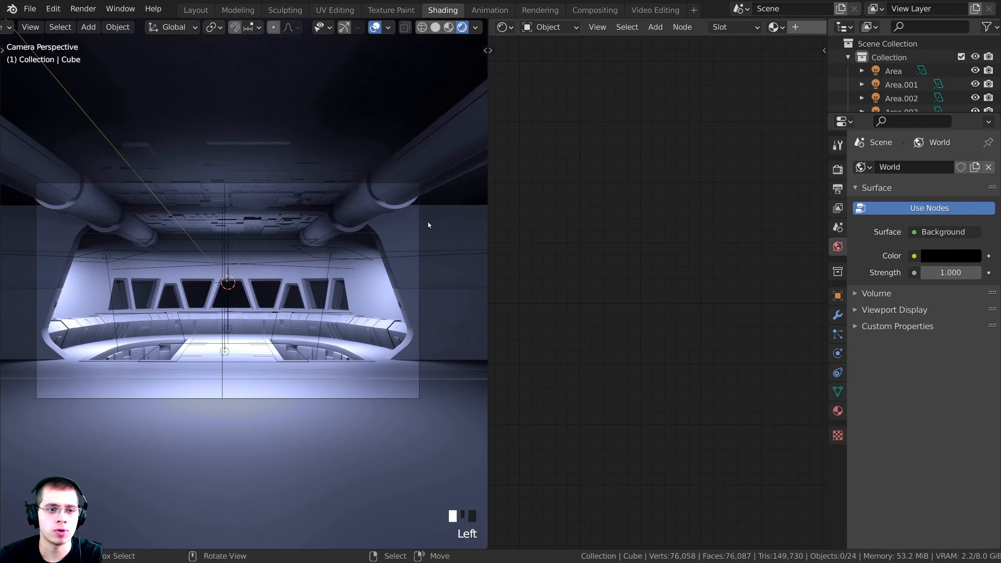
pyautogui.scroll(1, 434, 231)
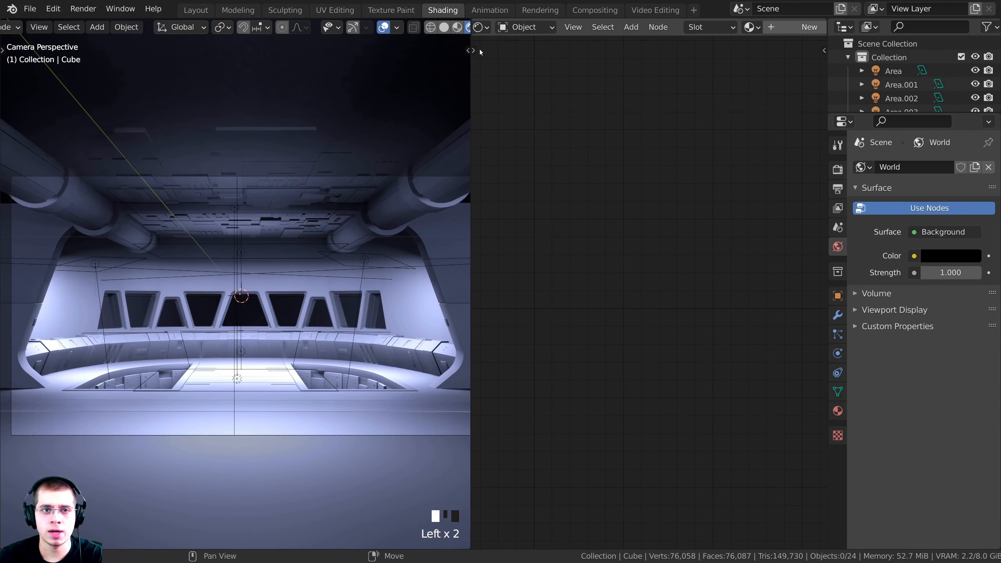
# Select the floor plane Plane.001
pyautogui.click(482, 28)
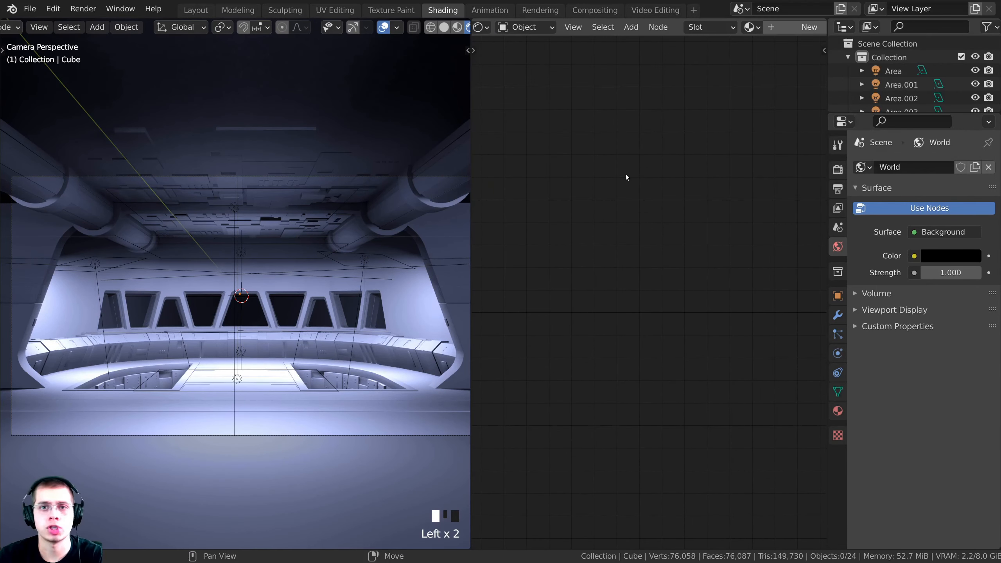
pyautogui.click(657, 27)
pyautogui.scroll(-2, 658, 28)
pyautogui.rightClick(318, 401)
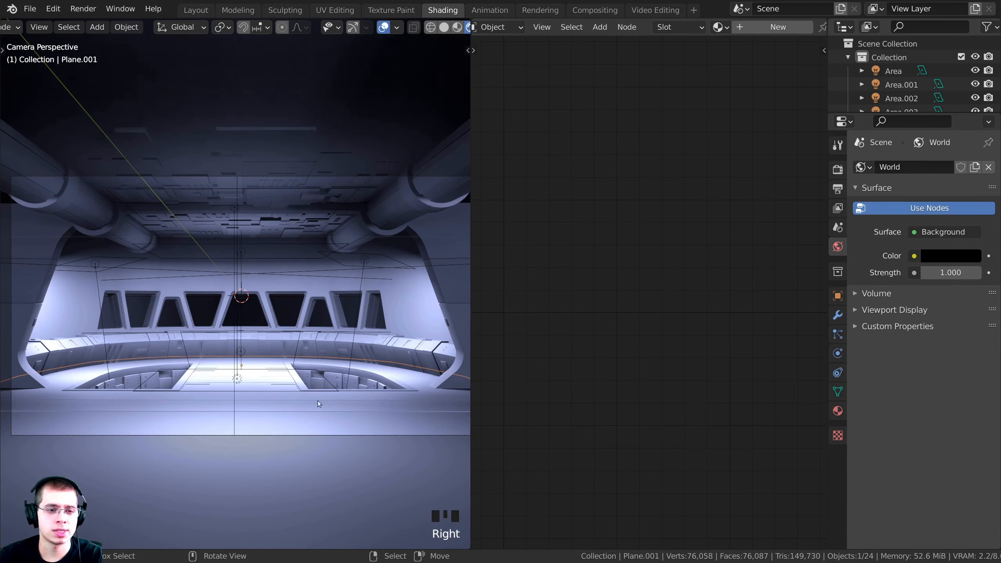
pyautogui.press('g')
pyautogui.rightClick(316, 284)
pyautogui.keyDown('shift'); pyautogui.moveTo(317, 331); pyautogui.dragTo(315, 328, button='middle'); pyautogui.keyUp('shift')
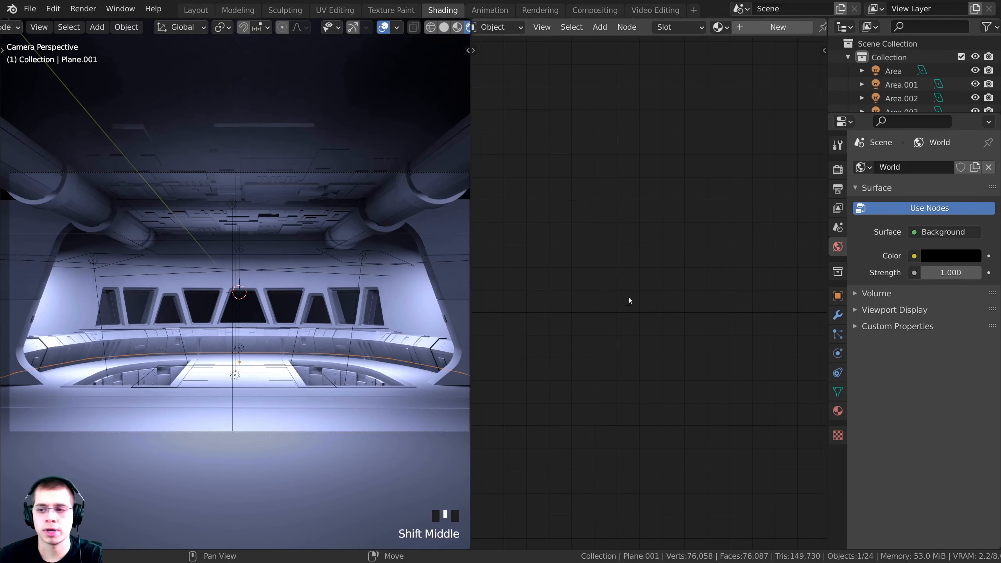
# Give Plane.001 a new material named 'Metal'
pyautogui.click(766, 30)
pyautogui.click(759, 27)
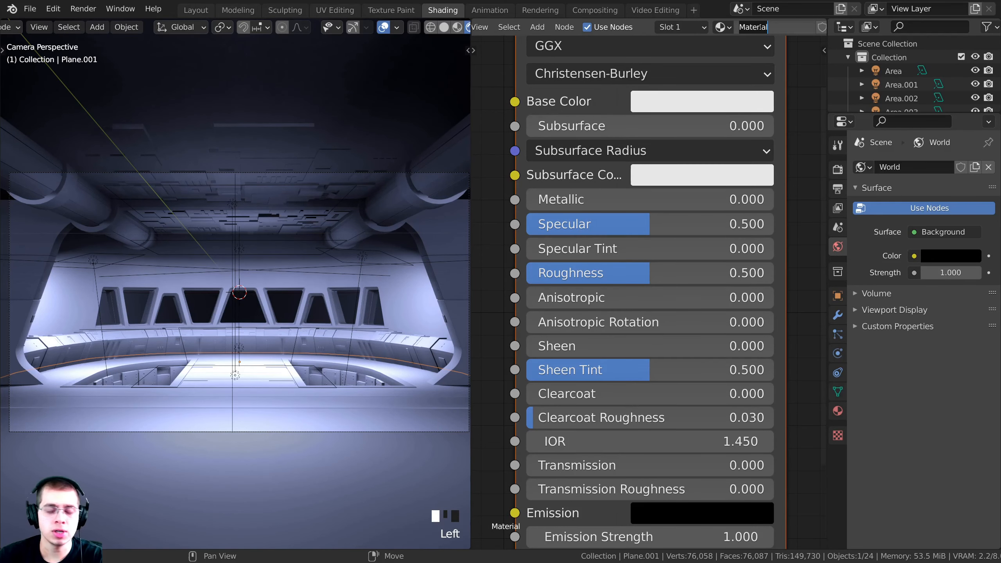
pyautogui.write('Metal')
pyautogui.press('Return')
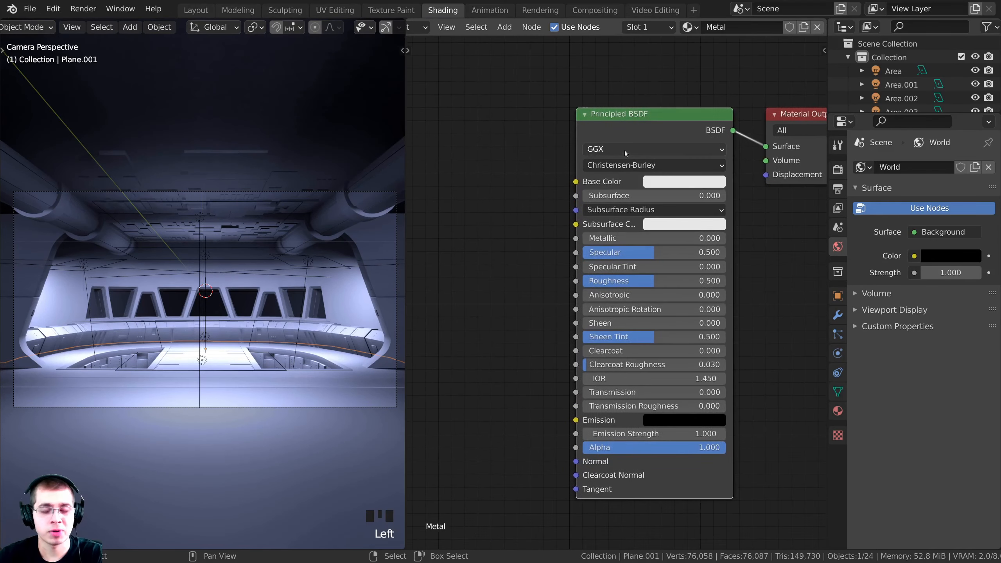
pyautogui.moveTo(616, 128); pyautogui.dragTo(624, 131)
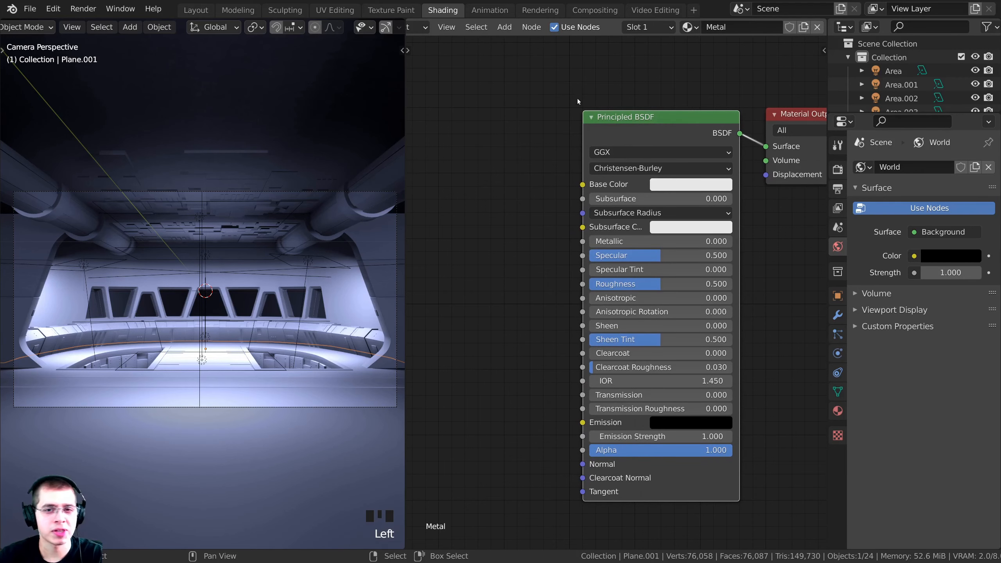
pyautogui.moveTo(554, 148); pyautogui.dragTo(563, 137, button='middle')
pyautogui.moveTo(591, 222); pyautogui.dragTo(582, 244, button='middle')
pyautogui.moveTo(582, 176); pyautogui.dragTo(585, 149, button='middle')
pyautogui.scroll(1, 570, 237)
pyautogui.click(55, 9)
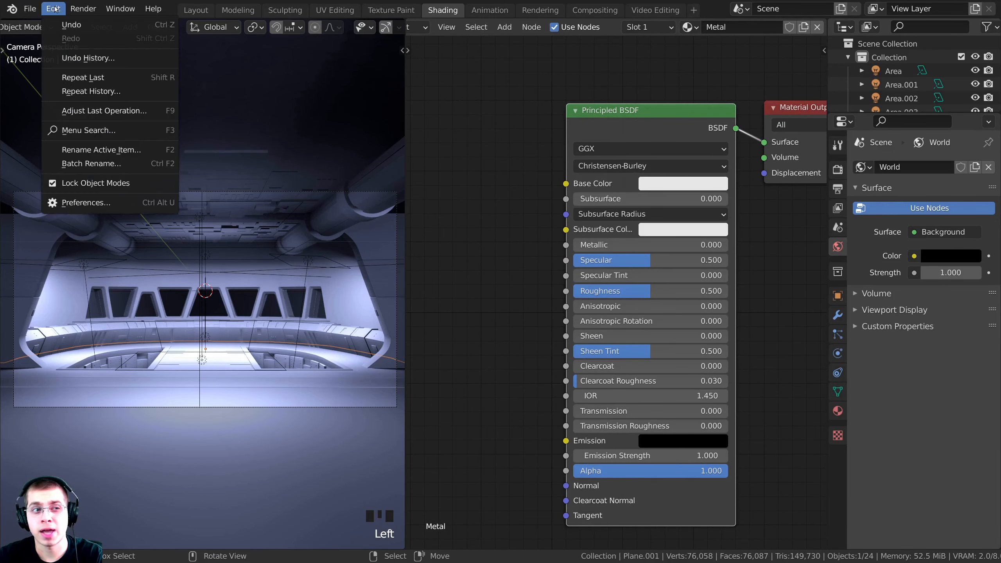
# Filter the Add-ons preferences by 'node' to confirm Node Wrangler is enabled
pyautogui.click(84, 203)
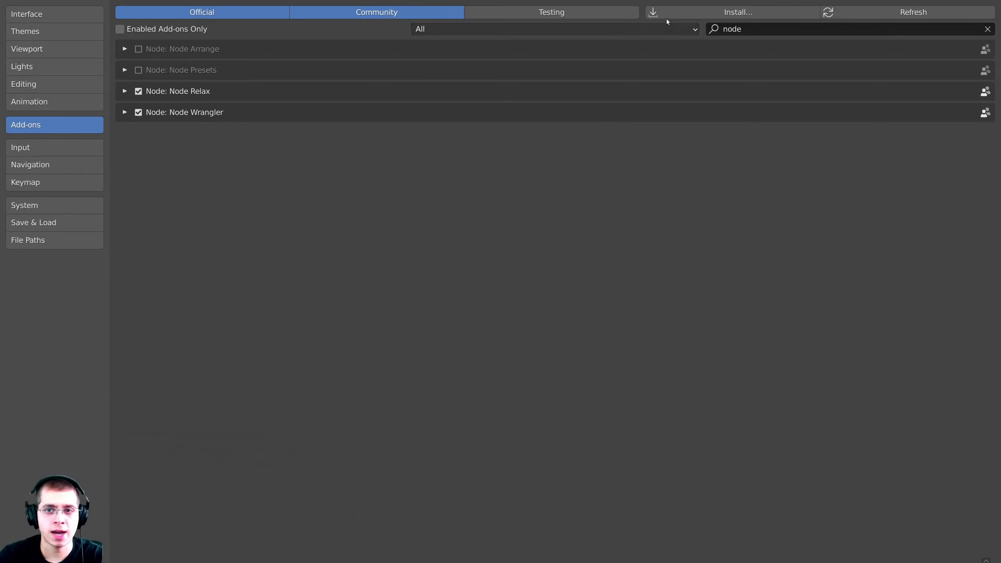
pyautogui.click(761, 29)
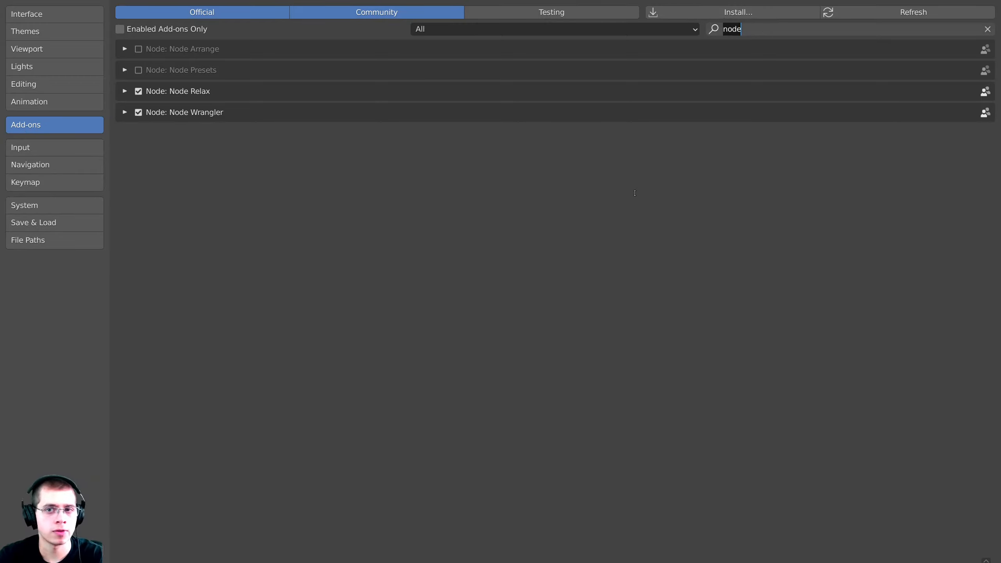
pyautogui.click(780, 163)
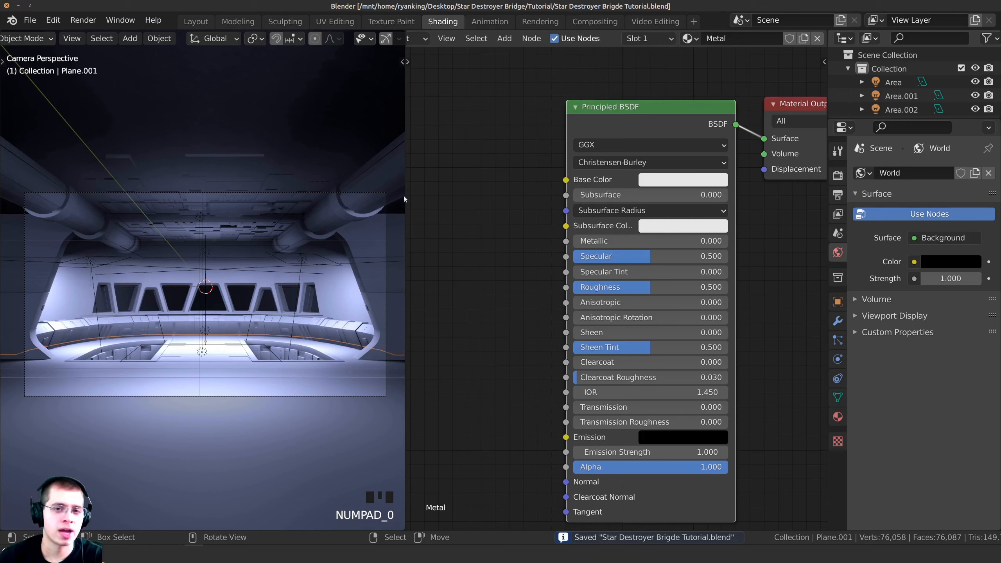
# Use Ctrl+Shift+T on the Principled BSDF to load the Metal038_4K color, metalness, NormalGL and roughness textures
pyautogui.scroll(-2, 636, 165)
pyautogui.click(633, 175)
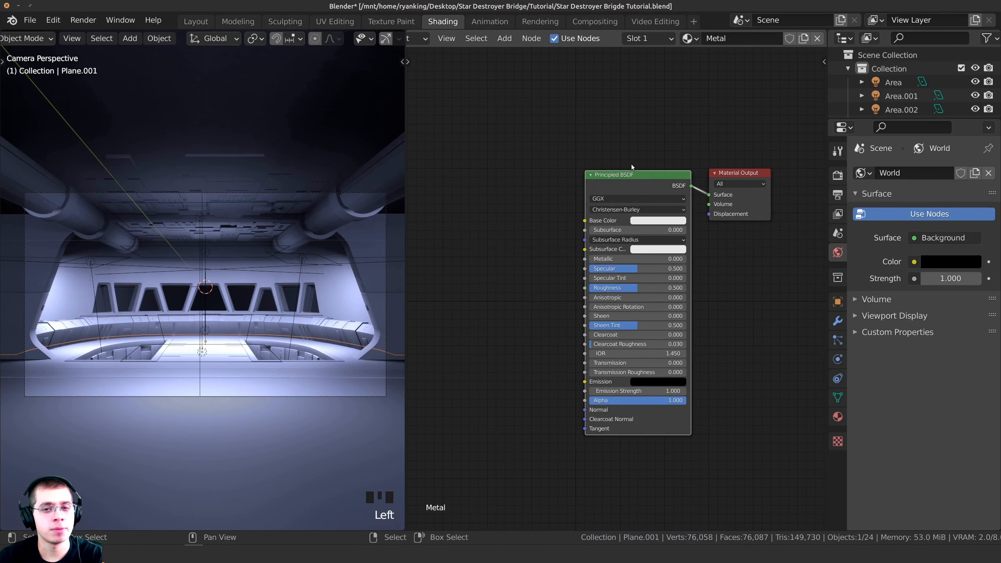
pyautogui.moveTo(633, 173); pyautogui.dragTo(641, 170)
pyautogui.moveTo(662, 215); pyautogui.dragTo(661, 238, button='middle')
pyautogui.scroll(1, 660, 238)
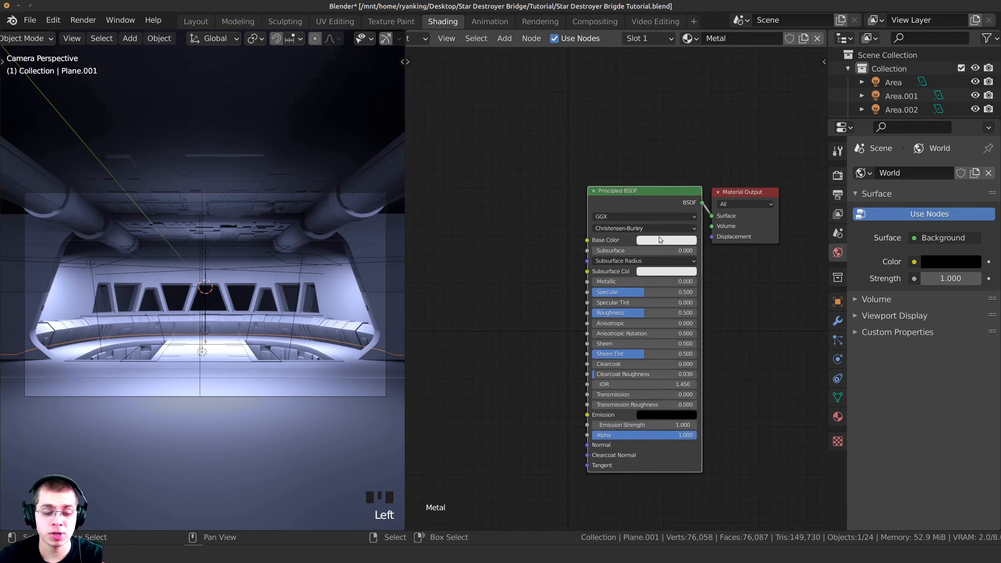
pyautogui.scroll(1, 660, 240)
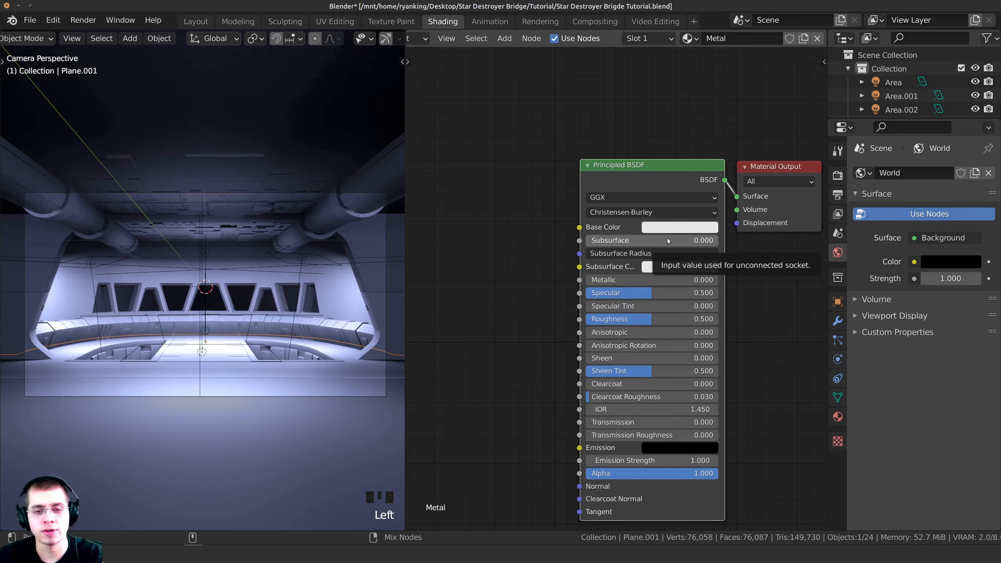
pyautogui.hotkey('ctrl', 'shift', 't')
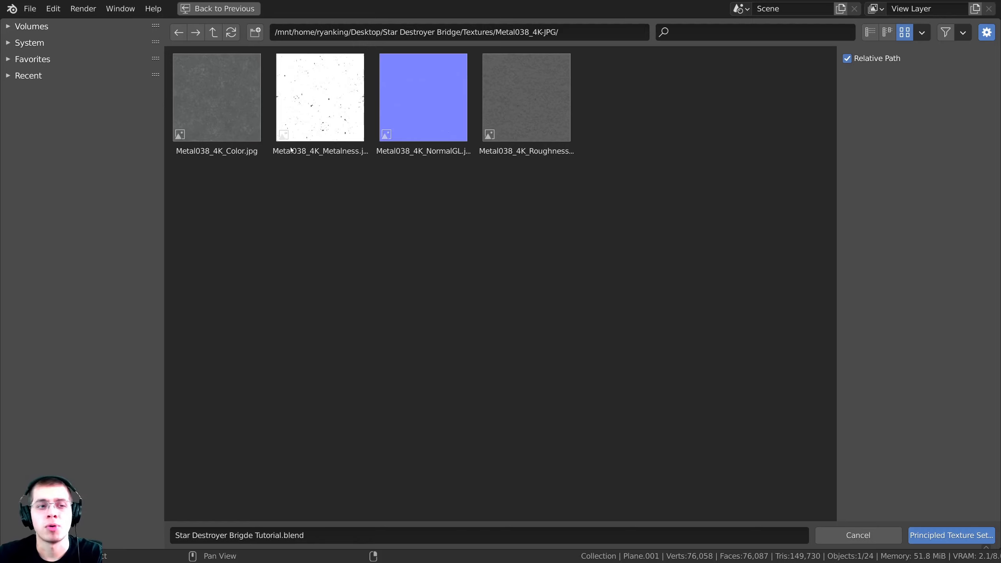
pyautogui.click(240, 95)
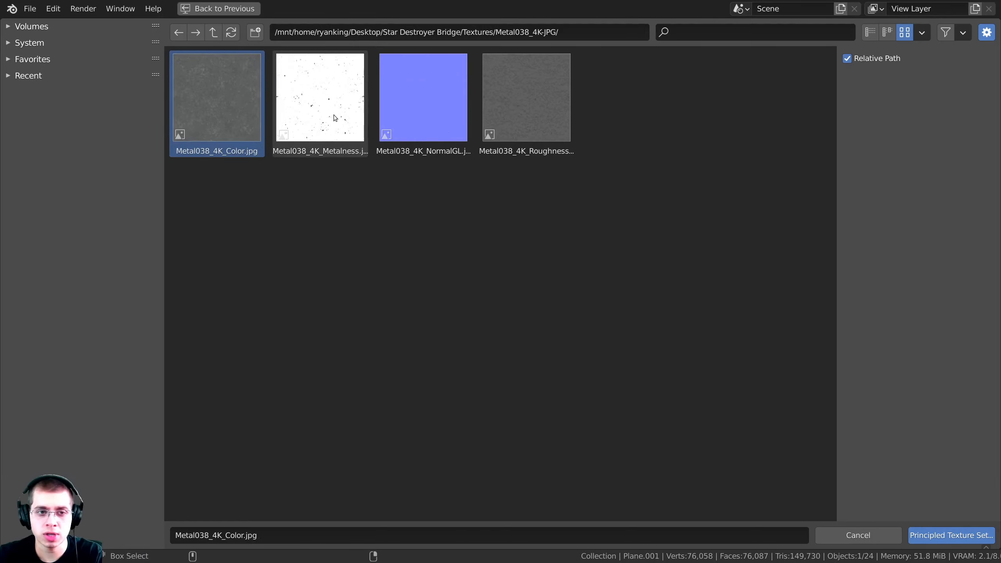
pyautogui.keyDown('shift'); pyautogui.click(338, 152); pyautogui.keyUp('shift')
pyautogui.keyDown('shift'); pyautogui.click(450, 153); pyautogui.keyUp('shift')
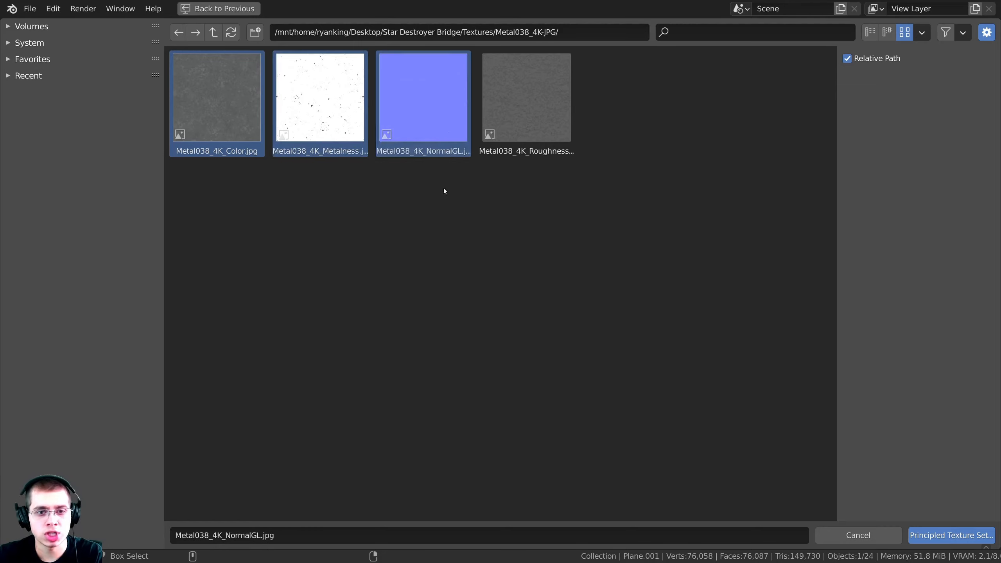
pyautogui.keyDown('shift'); pyautogui.click(528, 154); pyautogui.keyUp('shift')
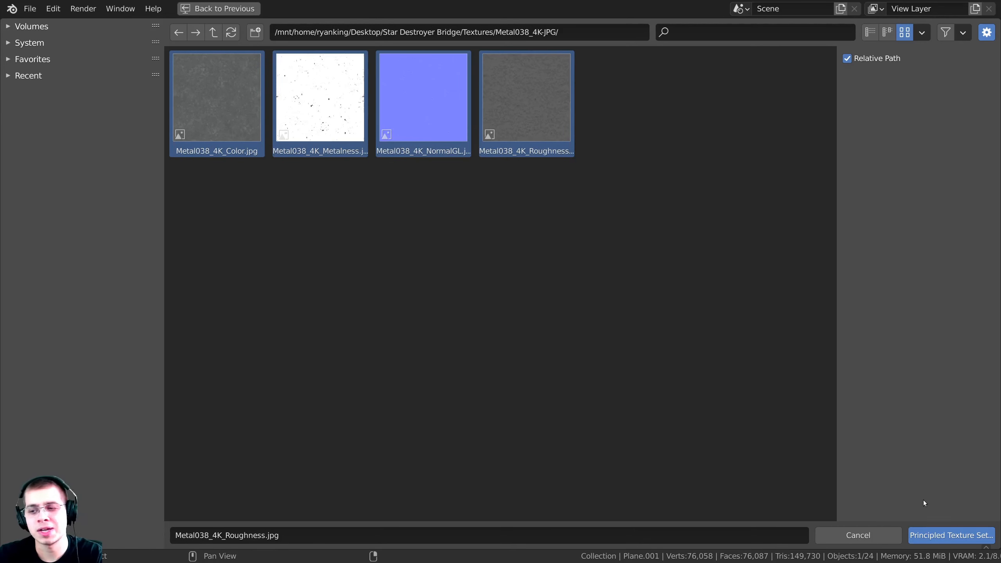
pyautogui.click(946, 535)
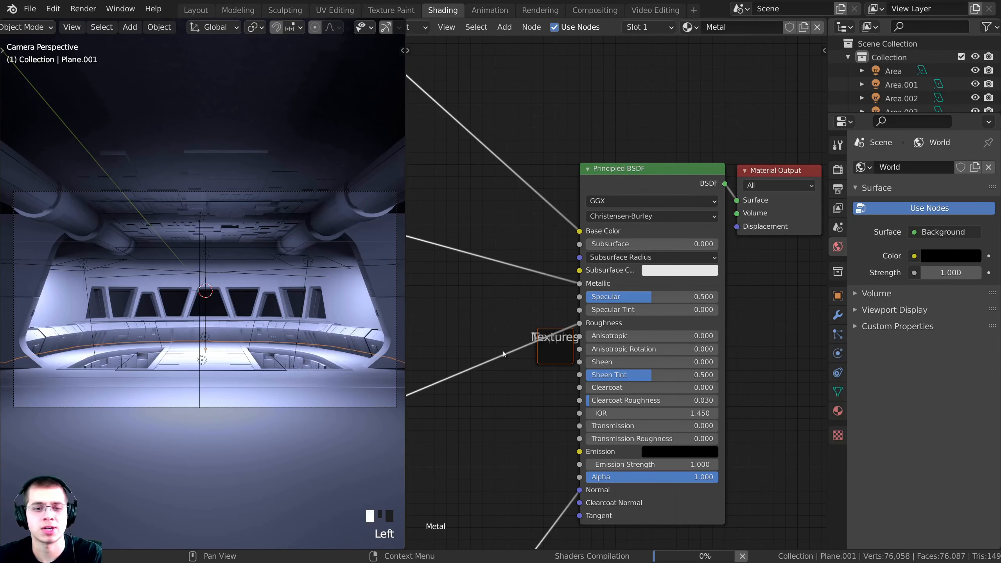
# Move the Mapping frame aside and frame the Textures frame and Principled BSDF nodes
pyautogui.scroll(-7, 611, 292)
pyautogui.moveTo(509, 275); pyautogui.dragTo(644, 259, button='middle')
pyautogui.scroll(3, 644, 260)
pyautogui.moveTo(546, 259); pyautogui.dragTo(615, 210, button='middle')
pyautogui.scroll(-5, 591, 229)
pyautogui.moveTo(426, 297); pyautogui.dragTo(480, 363)
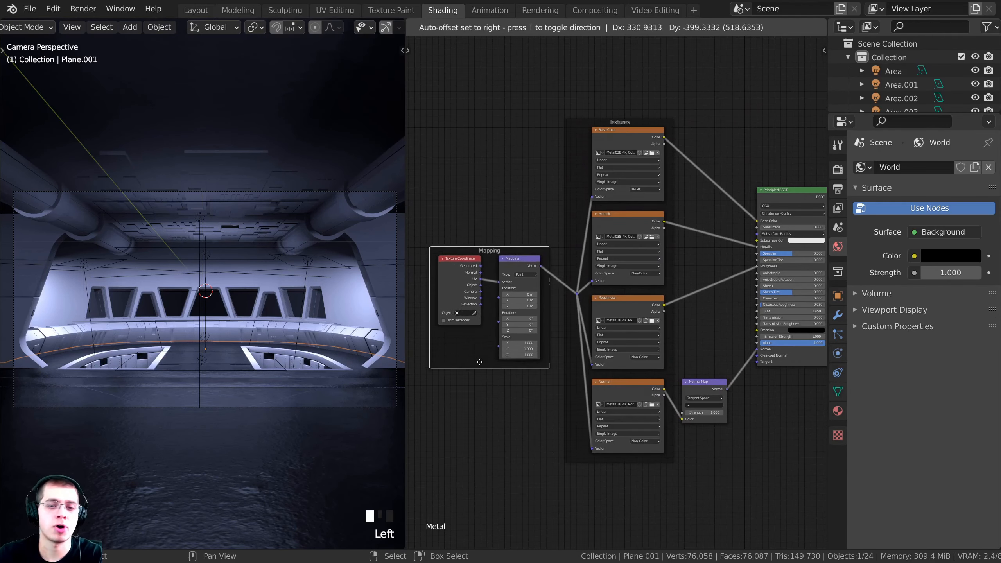
pyautogui.scroll(2, 473, 299)
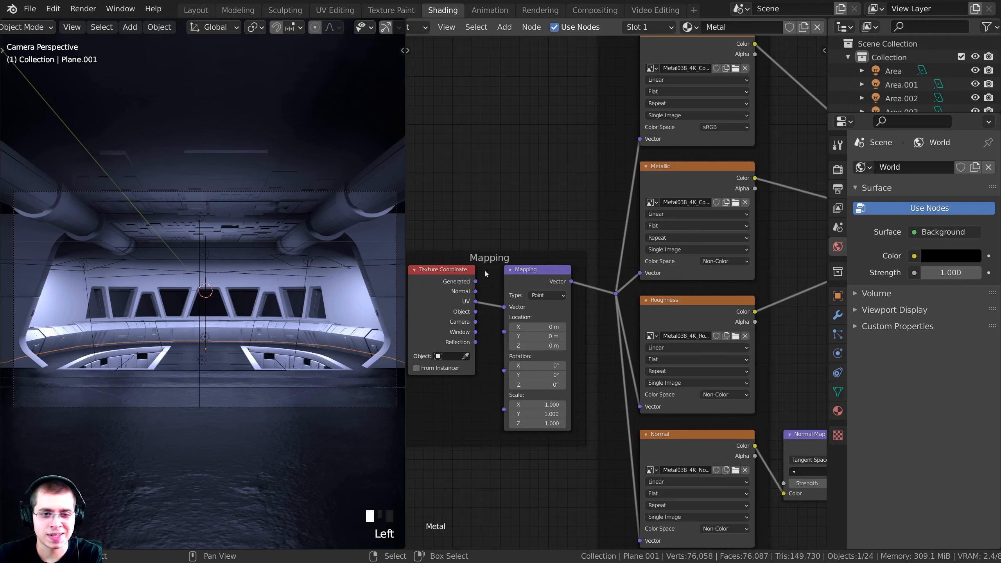
pyautogui.scroll(-1, 501, 263)
pyautogui.moveTo(621, 147); pyautogui.dragTo(601, 257, button='middle')
pyautogui.click(600, 197)
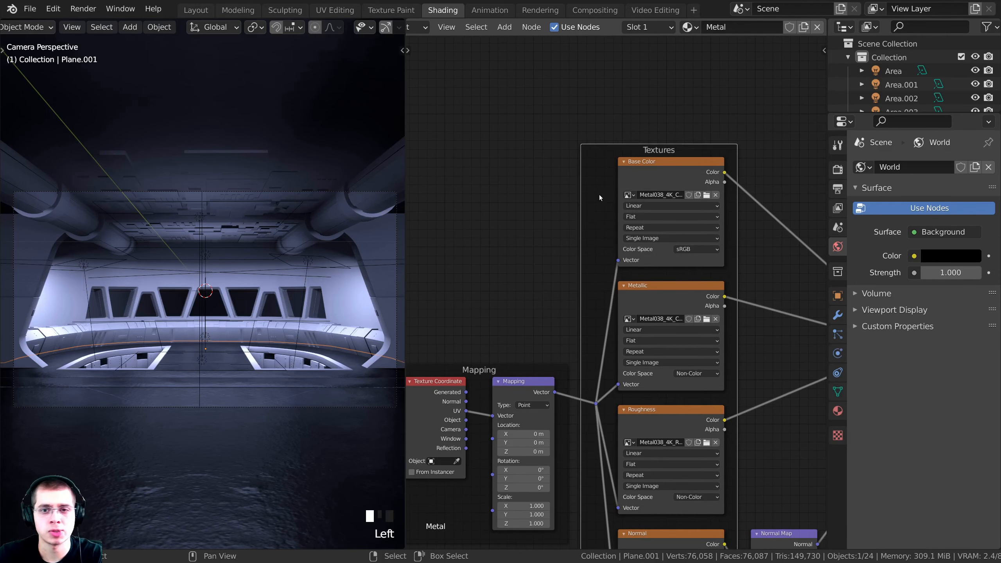
pyautogui.scroll(-1, 611, 287)
pyautogui.moveTo(622, 340); pyautogui.dragTo(614, 228, button='middle')
pyautogui.scroll(-1, 686, 274)
pyautogui.moveTo(696, 294); pyautogui.dragTo(643, 328, button='middle')
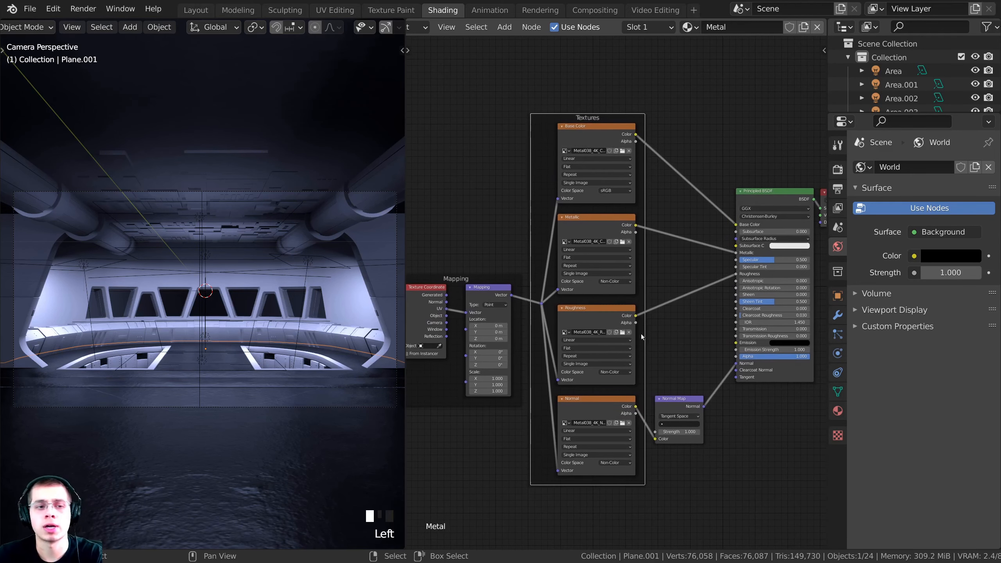
pyautogui.click(700, 325)
# Zoom and pan the camera view to inspect the floor texture up close
pyautogui.scroll(1, 276, 237)
pyautogui.keyDown('shift'); pyautogui.moveTo(276, 343); pyautogui.dragTo(278, 227, button='middle'); pyautogui.keyUp('shift')
pyautogui.scroll(4, 266, 294)
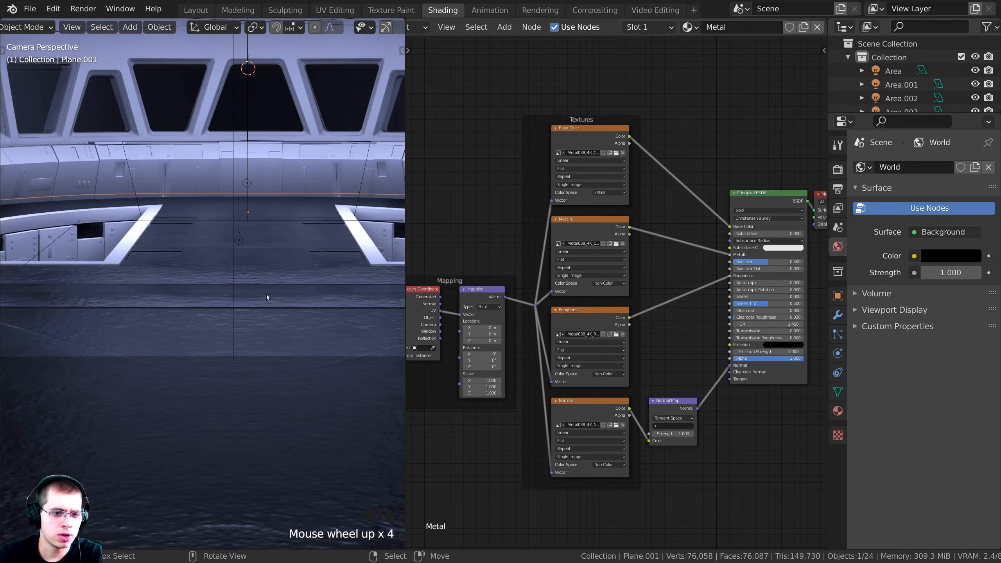
pyautogui.scroll(2, 198, 337)
pyautogui.scroll(-2, 615, 296)
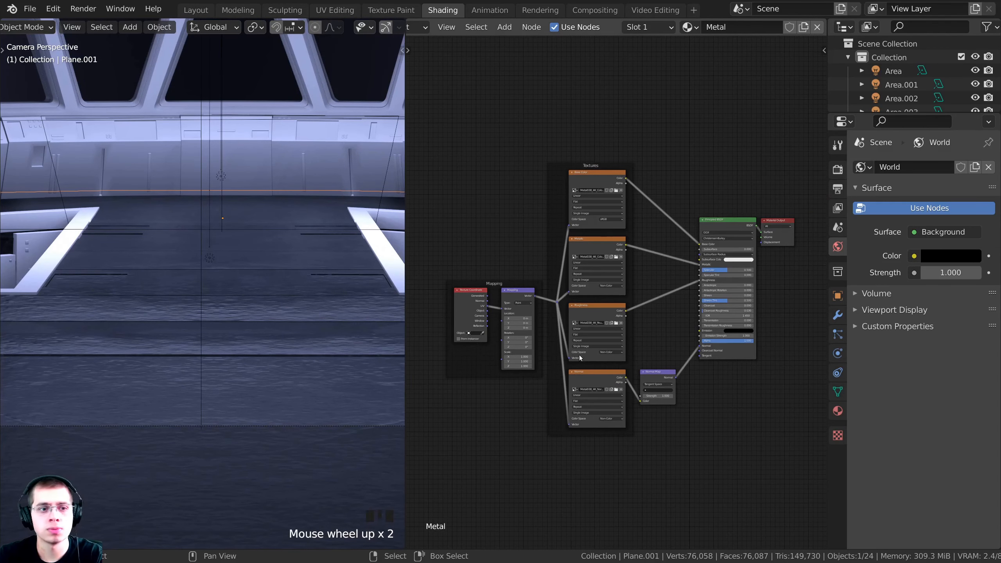
pyautogui.scroll(2, 256, 268)
pyautogui.keyDown('shift'); pyautogui.moveTo(255, 268); pyautogui.dragTo(282, 283, button='middle'); pyautogui.keyUp('shift')
pyautogui.scroll(7, 219, 267)
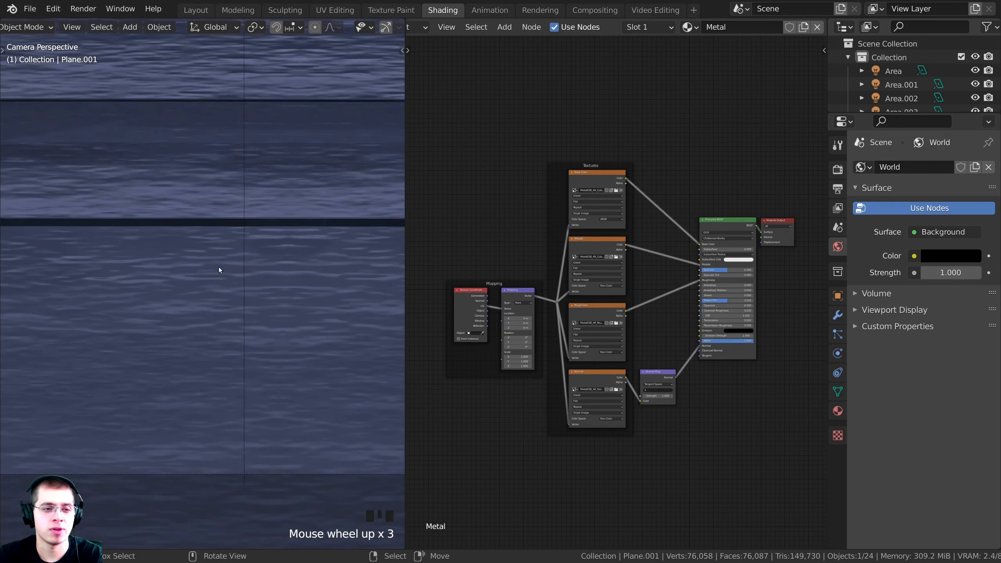
pyautogui.scroll(-7, 279, 257)
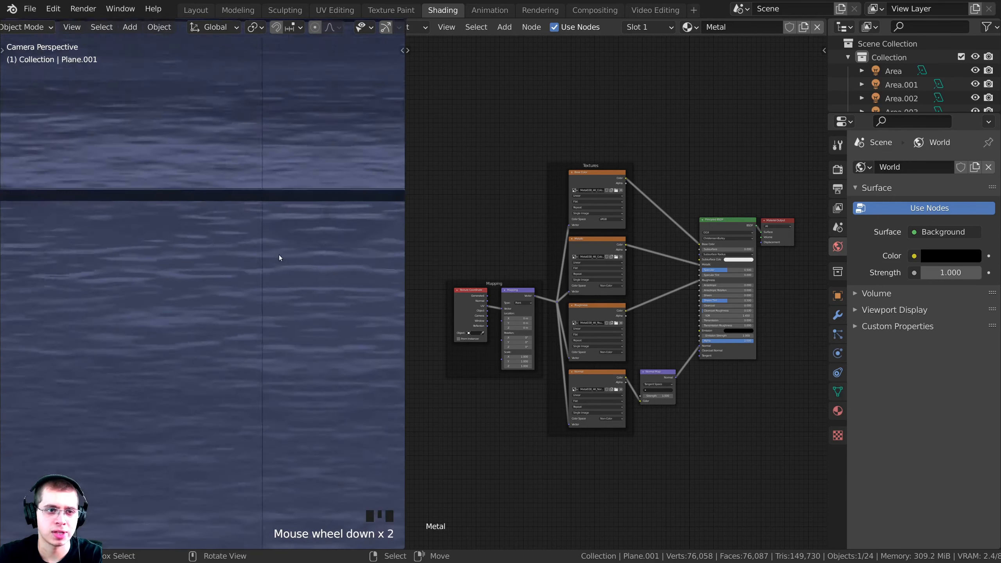
pyautogui.keyDown('shift'); pyautogui.moveTo(278, 257); pyautogui.dragTo(259, 261, button='middle'); pyautogui.keyUp('shift')
pyautogui.scroll(-3, 259, 259)
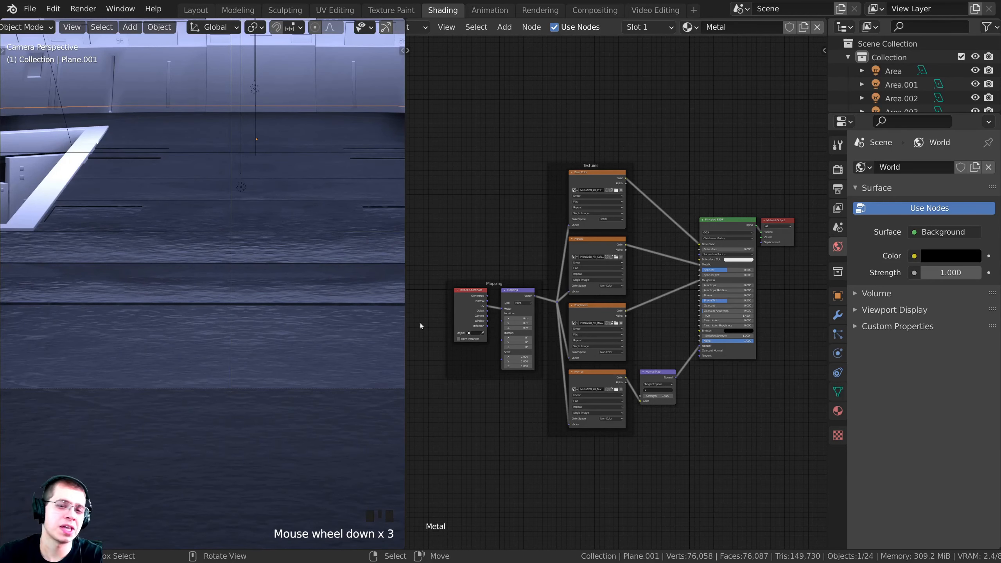
pyautogui.scroll(3, 421, 326)
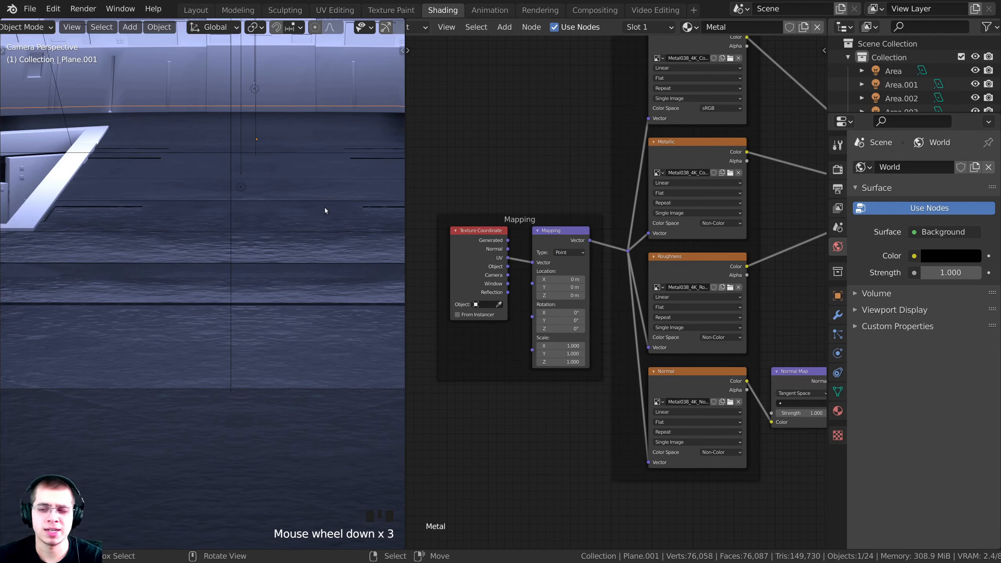
pyautogui.keyDown('shift'); pyautogui.moveTo(374, 101); pyautogui.dragTo(362, 124, button='middle'); pyautogui.keyUp('shift')
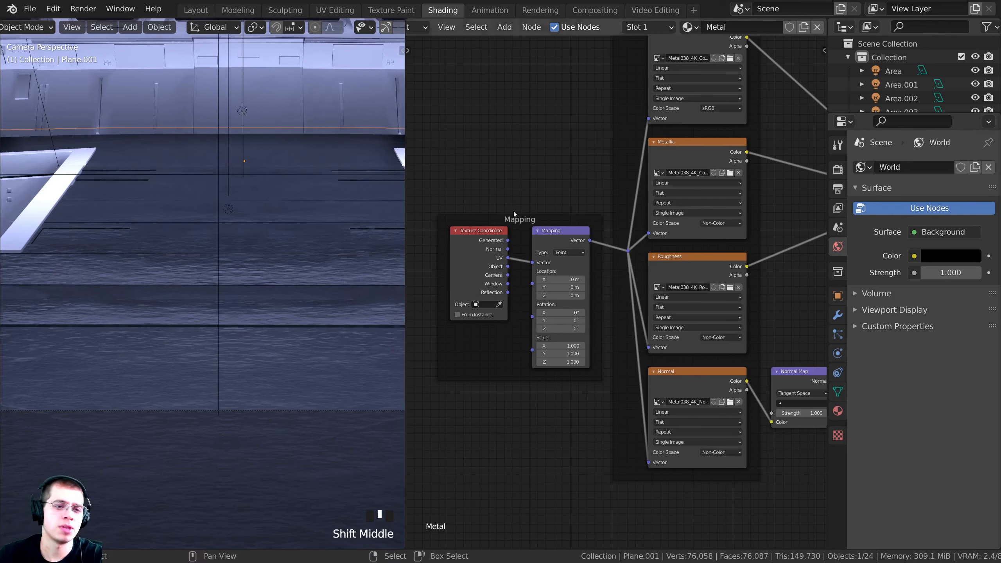
pyautogui.scroll(5, 519, 226)
# Set the Mapping node scale to 54 on X, Y and Z and check the floor tiling
pyautogui.moveTo(524, 232); pyautogui.dragTo(592, 251, button='middle')
pyautogui.moveTo(580, 238); pyautogui.dragTo(568, 239)
pyautogui.moveTo(662, 429); pyautogui.dragTo(673, 415, button='middle')
pyautogui.scroll(3, 672, 414)
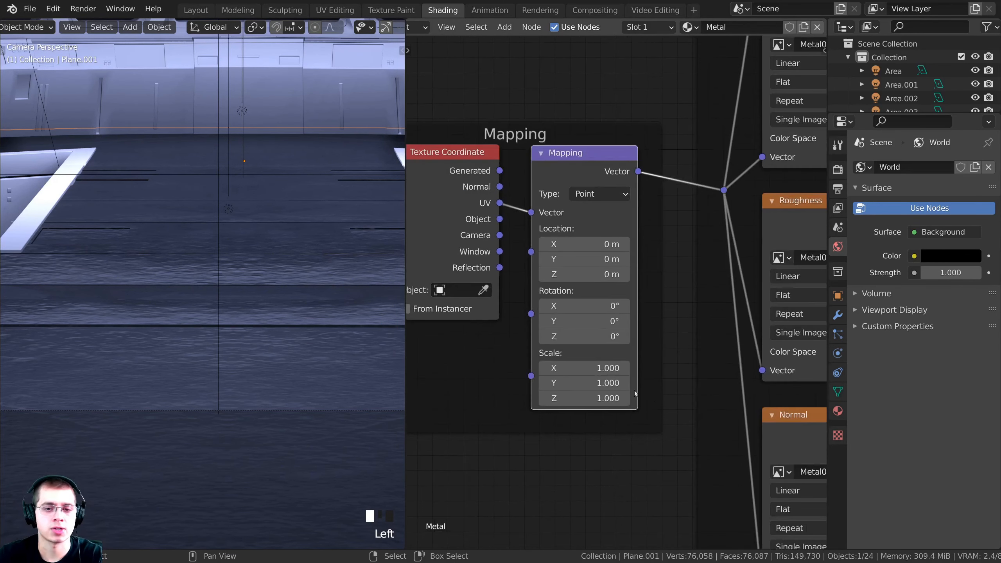
pyautogui.scroll(-1, 610, 349)
pyautogui.moveTo(611, 348); pyautogui.dragTo(626, 316, button='middle')
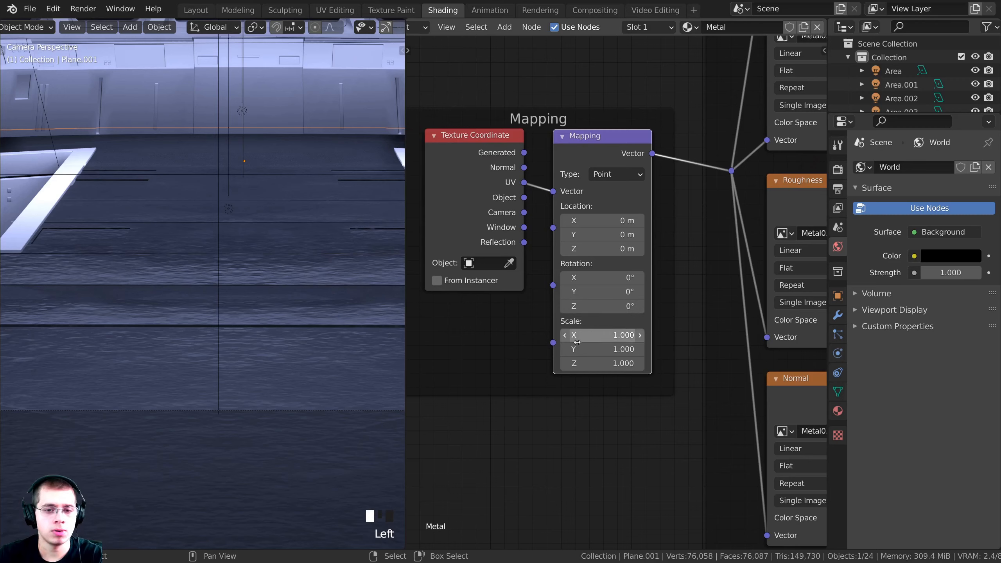
pyautogui.moveTo(601, 338); pyautogui.dragTo(654, 361)
pyautogui.scroll(5, 330, 282)
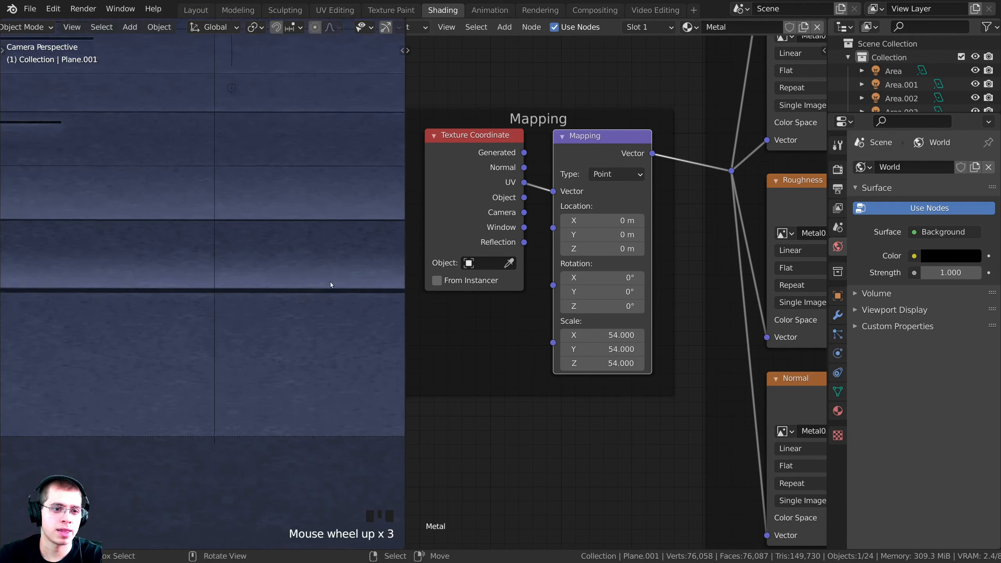
pyautogui.scroll(3, 181, 246)
pyautogui.scroll(3, 187, 297)
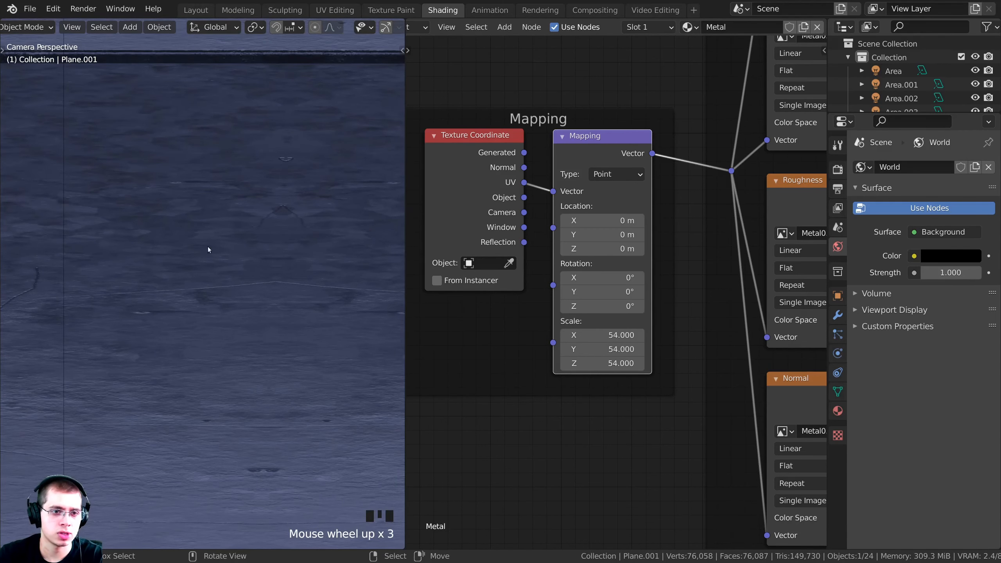
pyautogui.keyDown('shift'); pyautogui.moveTo(208, 247); pyautogui.dragTo(266, 211, button='middle'); pyautogui.keyUp('shift')
pyautogui.scroll(3, 170, 267)
pyautogui.keyDown('shift'); pyautogui.moveTo(170, 266); pyautogui.dragTo(134, 272, button='middle'); pyautogui.keyUp('shift')
pyautogui.scroll(8, 191, 227)
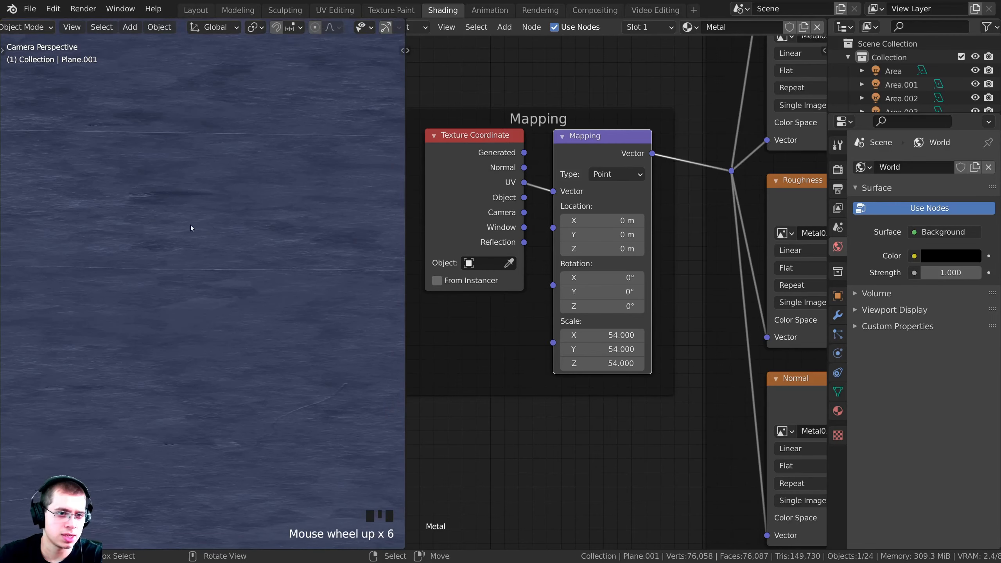
pyautogui.scroll(-16, 257, 259)
pyautogui.scroll(-8, 197, 335)
pyautogui.scroll(2, 180, 348)
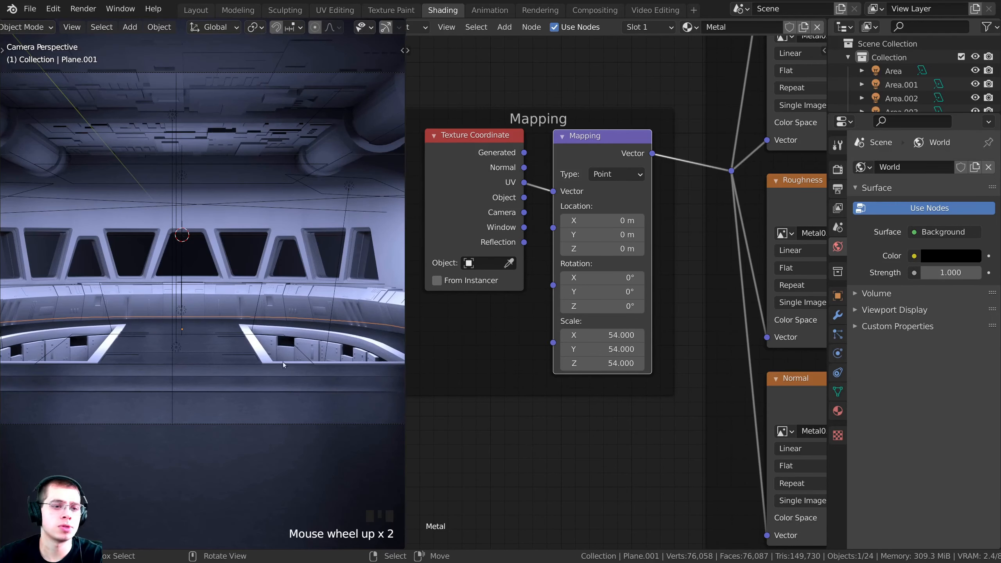
pyautogui.scroll(3, 181, 347)
pyautogui.keyDown('shift'); pyautogui.moveTo(181, 348); pyautogui.dragTo(211, 309, button='middle'); pyautogui.keyUp('shift')
pyautogui.scroll(3, 270, 369)
pyautogui.scroll(-3, 638, 290)
# Delete the Base Color image texture node and recentre on the Principled BSDF and Material Output
pyautogui.moveTo(647, 269); pyautogui.dragTo(614, 238, button='middle')
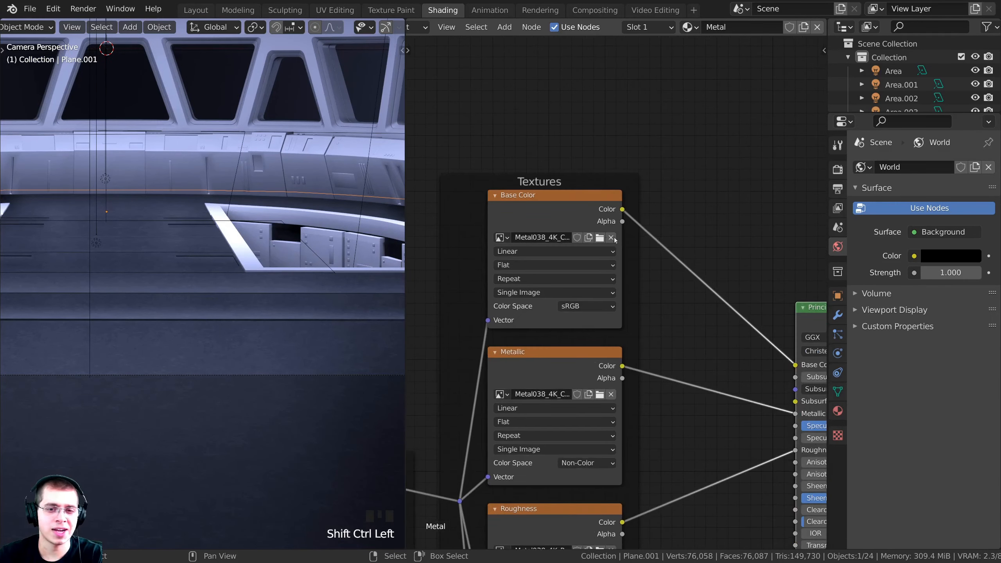
pyautogui.moveTo(583, 219); pyautogui.dragTo(547, 217)
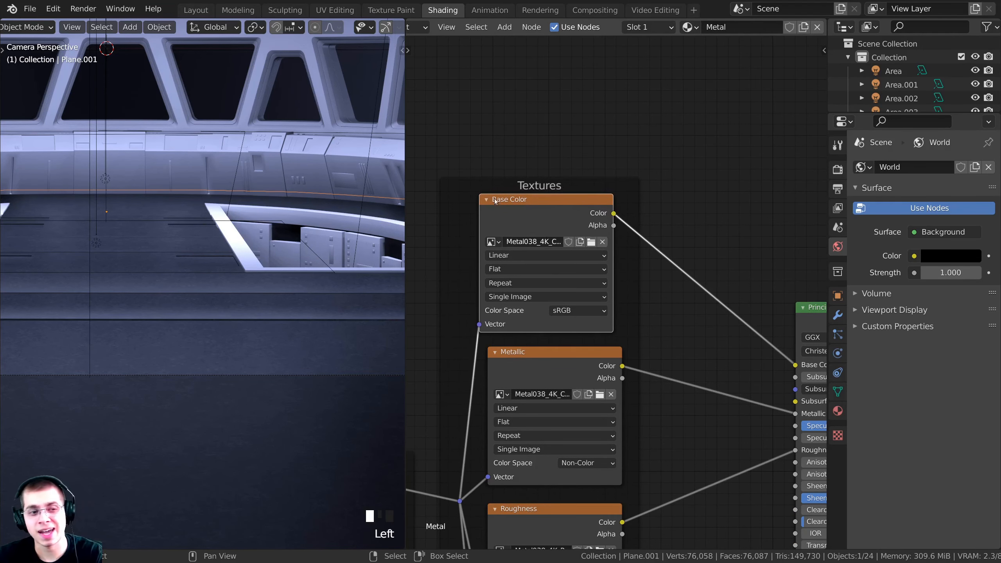
pyautogui.press('x')
pyautogui.keyDown('shift'); pyautogui.moveTo(198, 342); pyautogui.dragTo(237, 329, button='middle'); pyautogui.keyUp('shift')
pyautogui.keyDown('shift'); pyautogui.moveTo(236, 329); pyautogui.dragTo(279, 316, button='middle'); pyautogui.keyUp('shift')
pyautogui.moveTo(774, 311); pyautogui.dragTo(628, 244, button='middle')
pyautogui.scroll(-1, 628, 244)
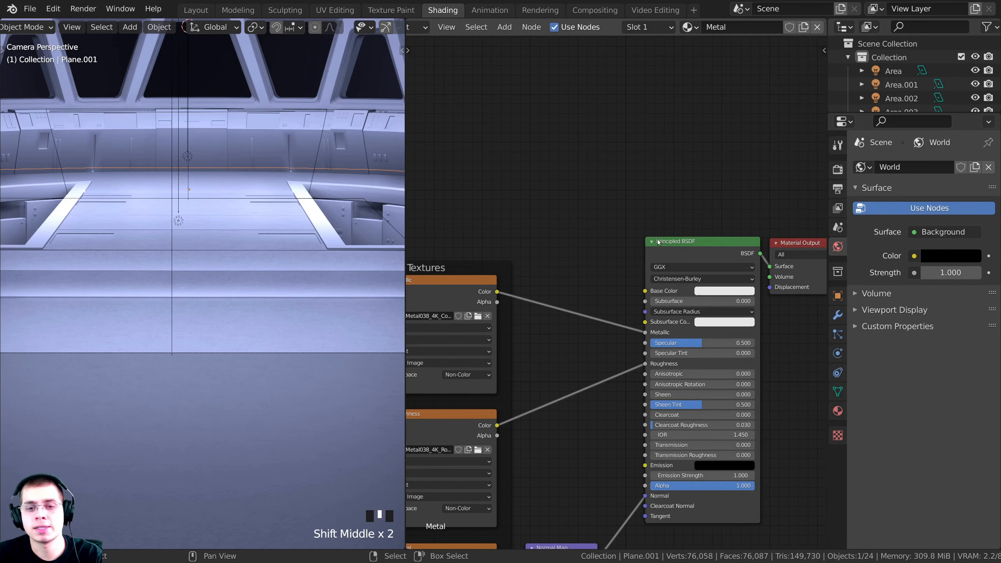
pyautogui.moveTo(571, 221); pyautogui.dragTo(540, 192, button='middle')
pyautogui.scroll(4, 580, 221)
pyautogui.moveTo(739, 242); pyautogui.dragTo(645, 311, button='middle')
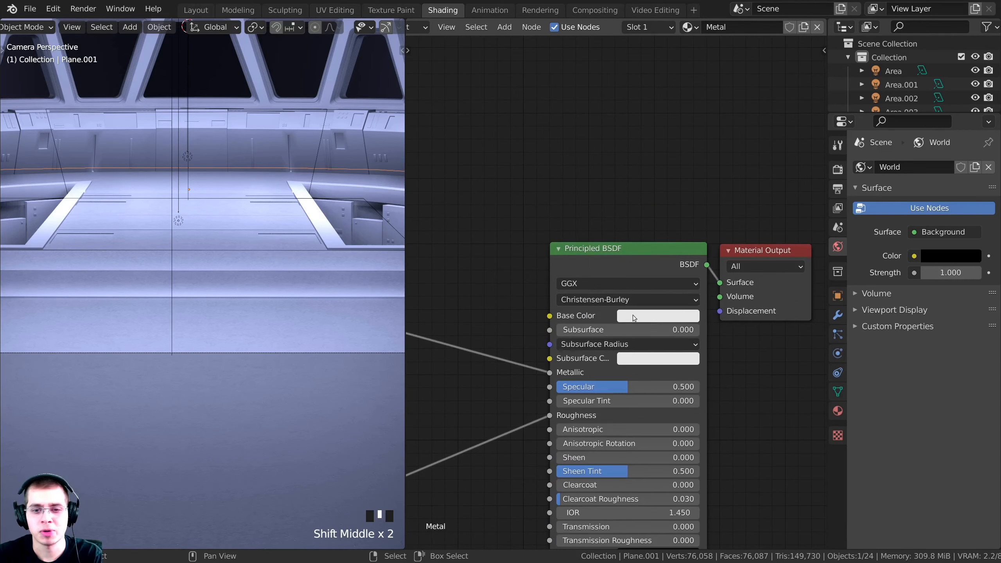
# Darken the Principled BSDF base colour to a grey of value 0.224
pyautogui.click(631, 317)
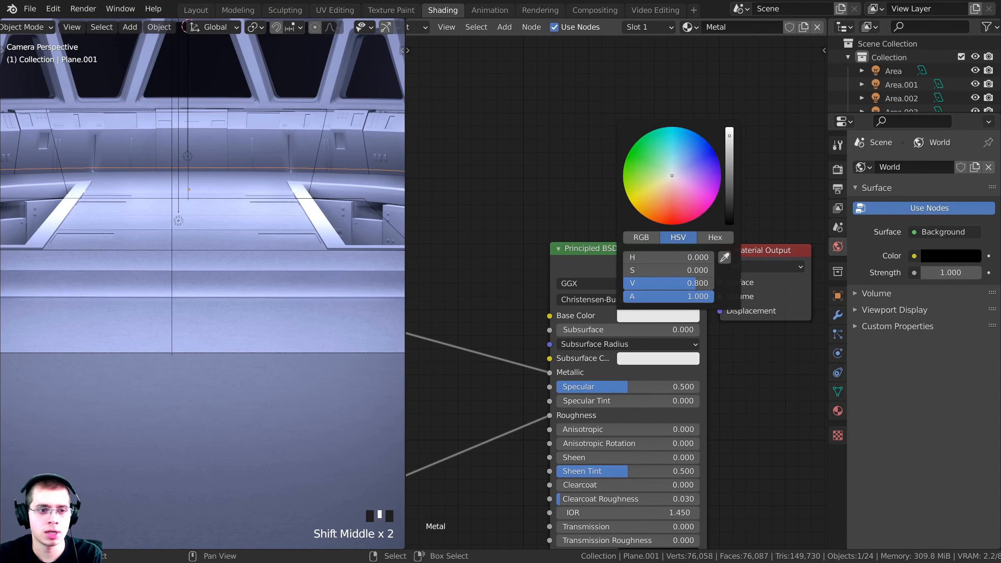
pyautogui.moveTo(730, 136); pyautogui.dragTo(730, 175)
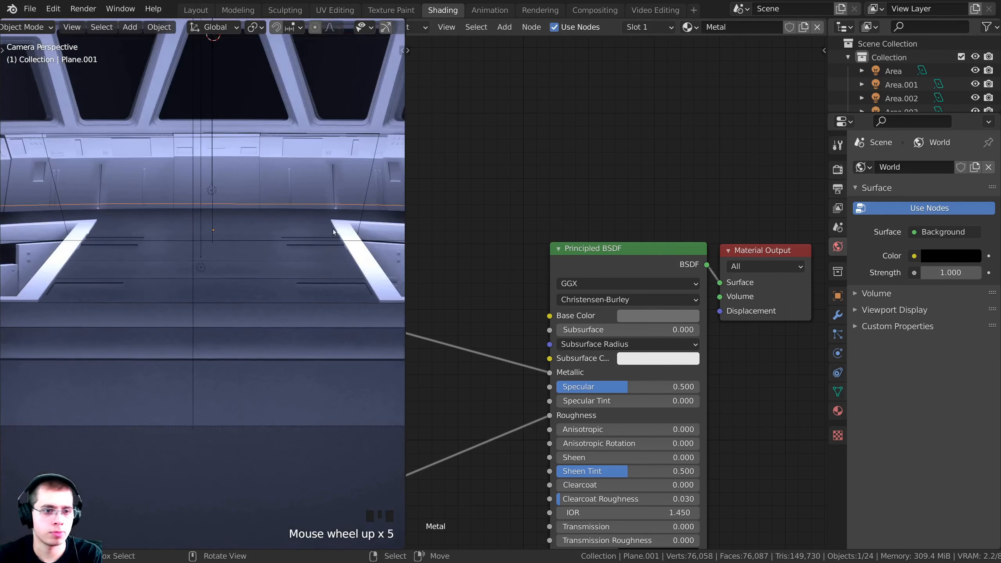
pyautogui.moveTo(619, 285); pyautogui.dragTo(690, 226, button='middle')
pyautogui.scroll(-5, 670, 242)
pyautogui.moveTo(601, 314); pyautogui.dragTo(628, 275, button='middle')
pyautogui.scroll(4, 710, 275)
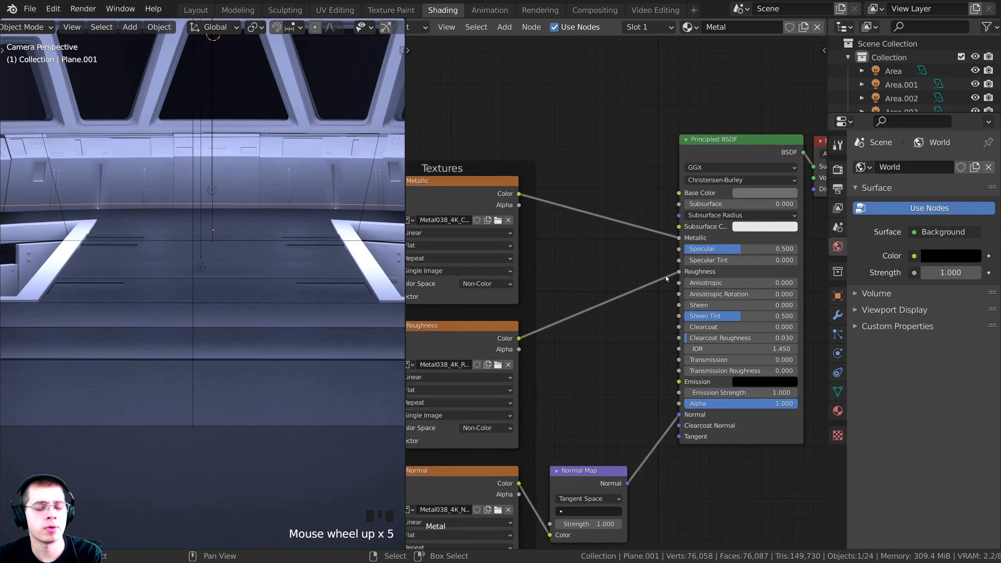
pyautogui.scroll(4, 272, 313)
pyautogui.scroll(-1, 292, 382)
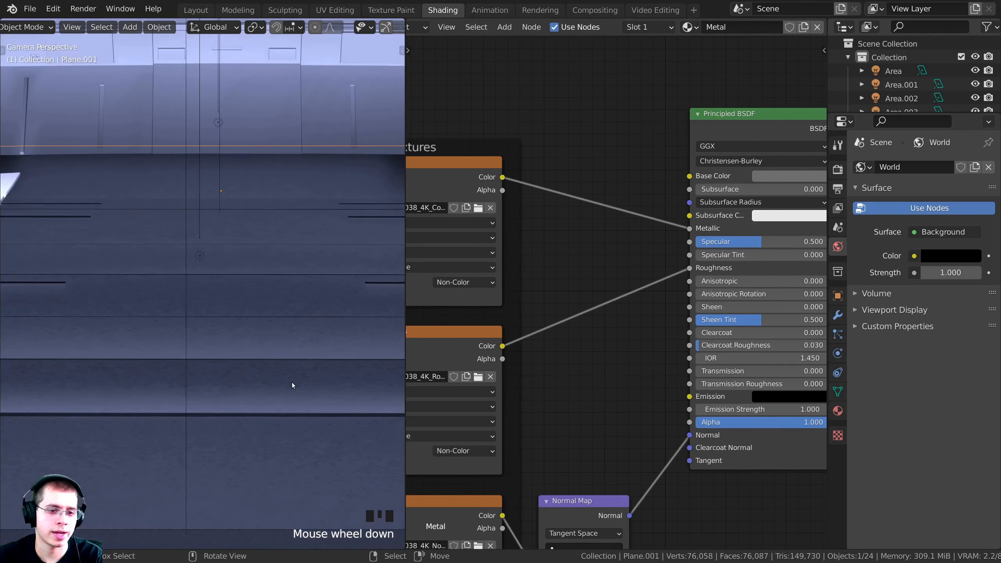
pyautogui.scroll(-1, 604, 217)
pyautogui.hotkey('shift', 'a')
pyautogui.write('col')
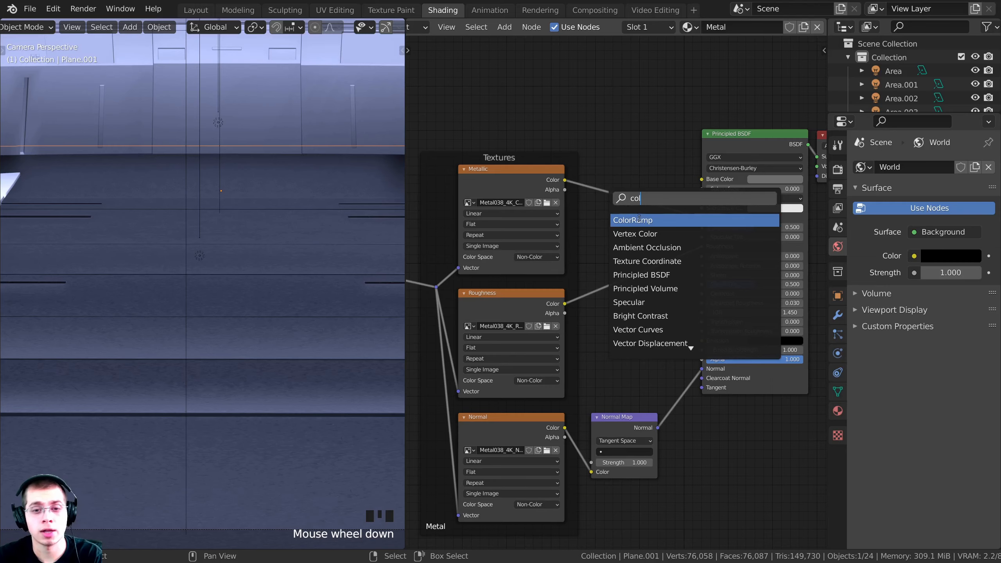
pyautogui.click(641, 221)
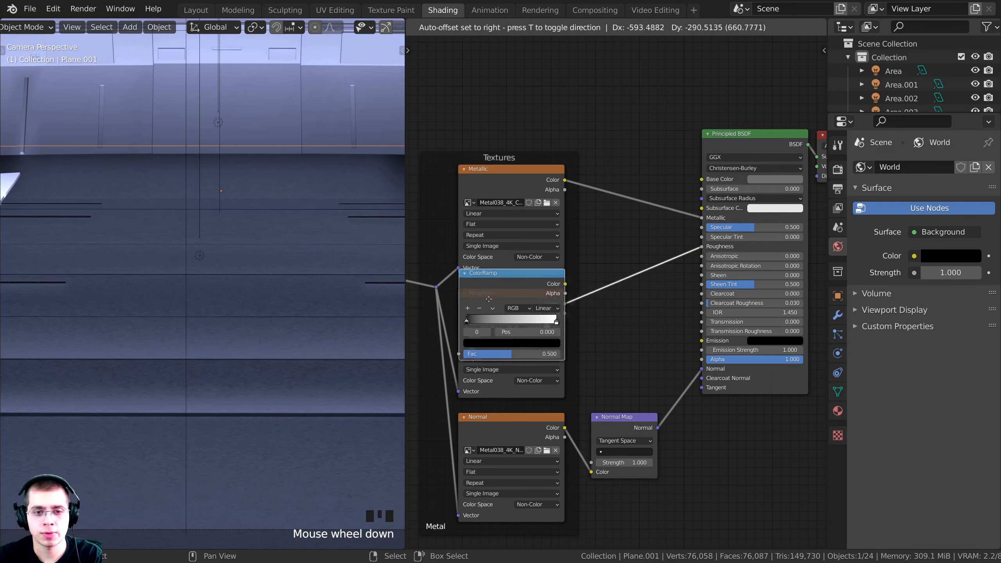
pyautogui.click(631, 286)
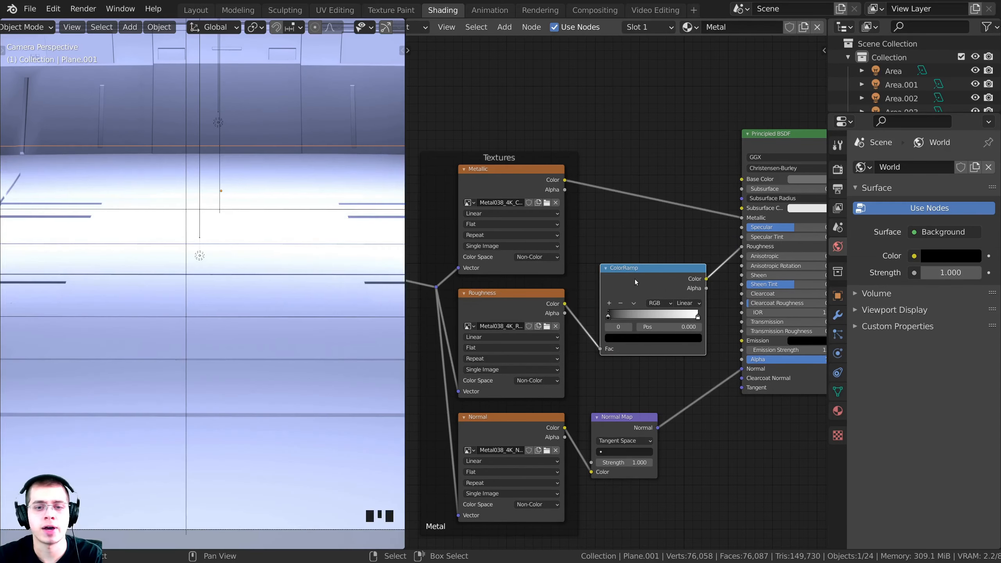
pyautogui.scroll(2, 551, 300)
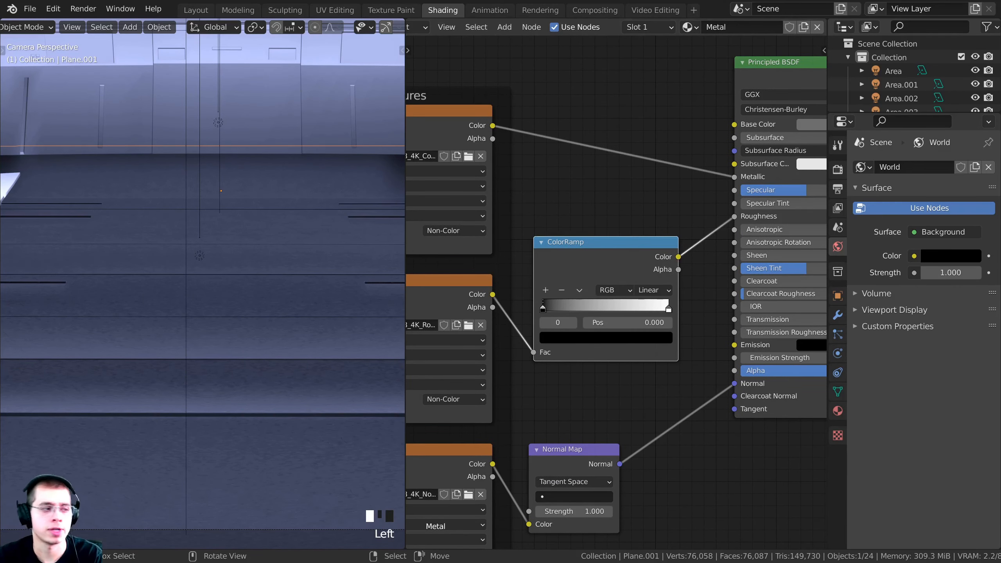
pyautogui.scroll(4, 202, 276)
pyautogui.click(566, 338)
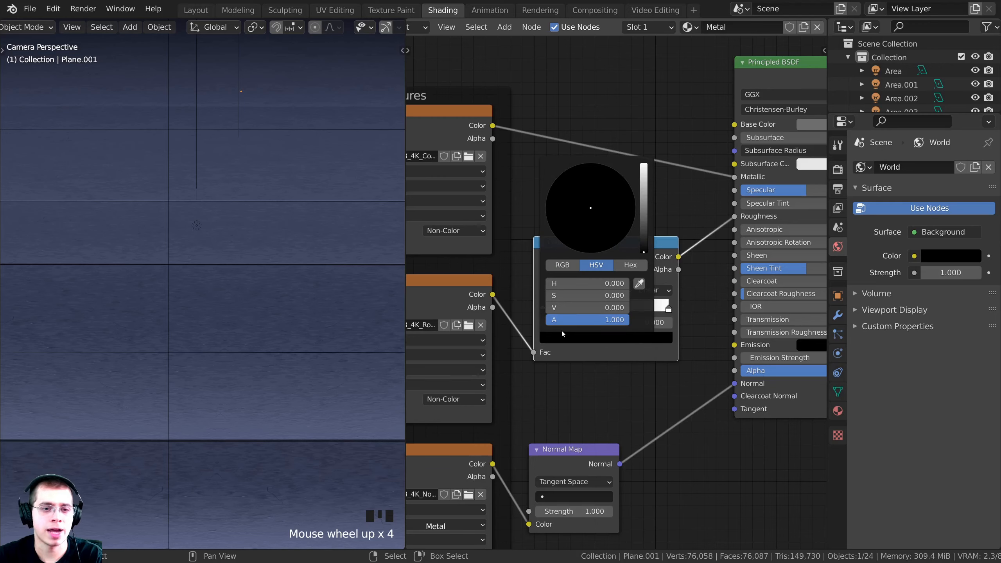
pyautogui.moveTo(645, 245)
pyautogui.mouseDown()
pyautogui.moveTo(644, 164)
pyautogui.moveTo(643, 247)
pyautogui.moveTo(644, 225)
pyautogui.mouseUp()
pyautogui.scroll(-5, 266, 308)
pyautogui.click(603, 340)
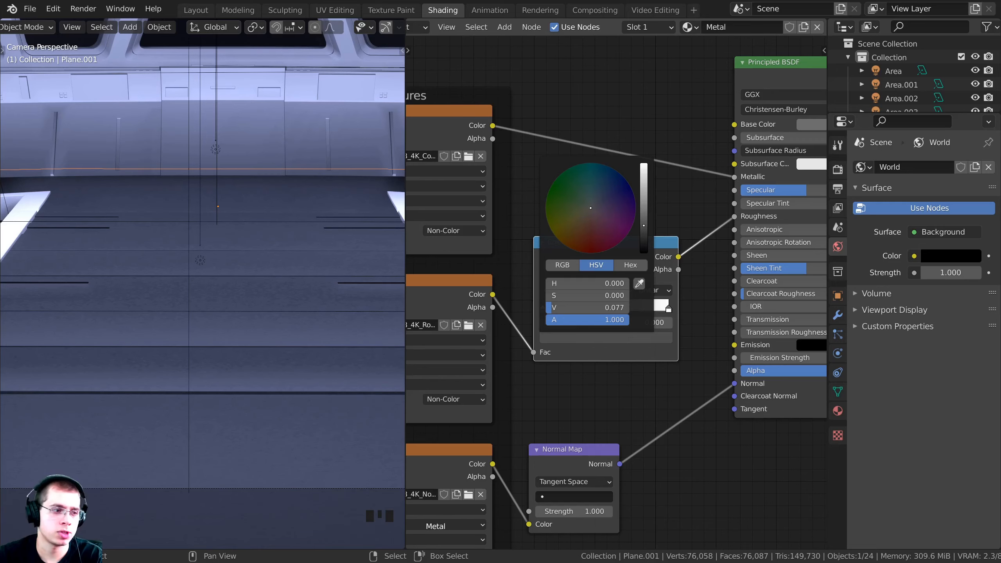
pyautogui.scroll(-5, 290, 274)
pyautogui.keyDown('shift'); pyautogui.moveTo(291, 275); pyautogui.dragTo(181, 326, button='middle'); pyautogui.keyUp('shift')
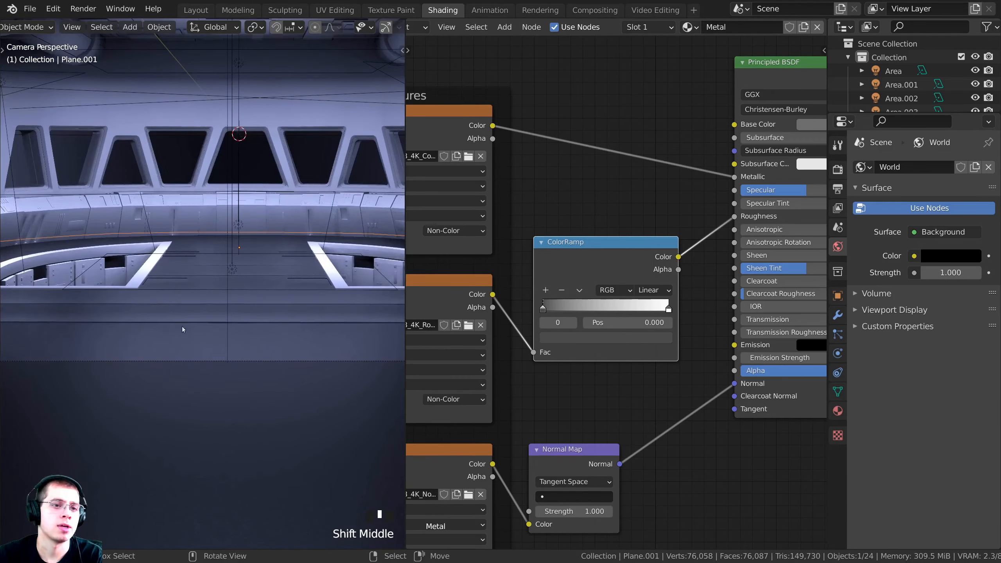
pyautogui.scroll(8, 223, 326)
pyautogui.scroll(-6, 279, 330)
pyautogui.scroll(18, 279, 319)
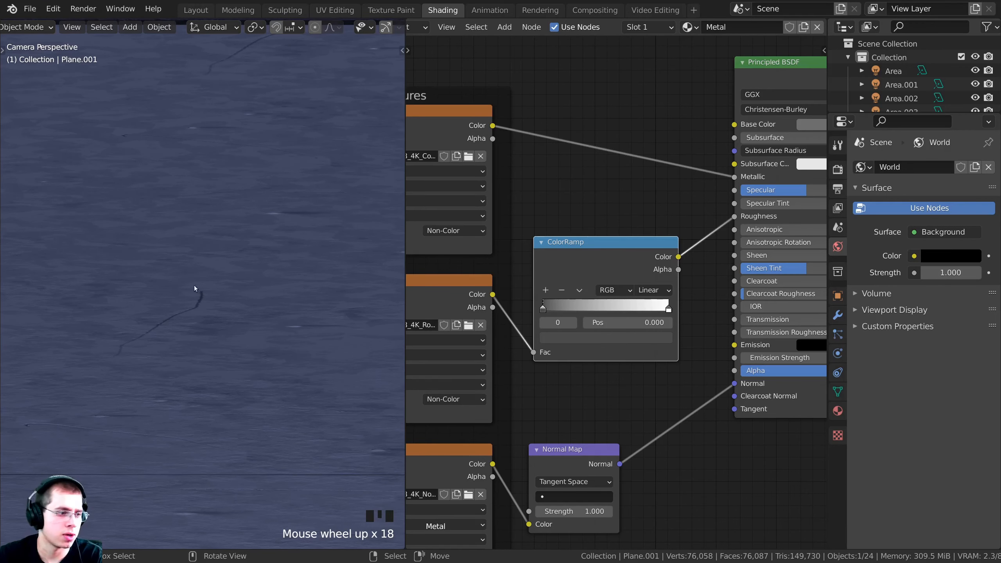
pyautogui.scroll(-3, 303, 259)
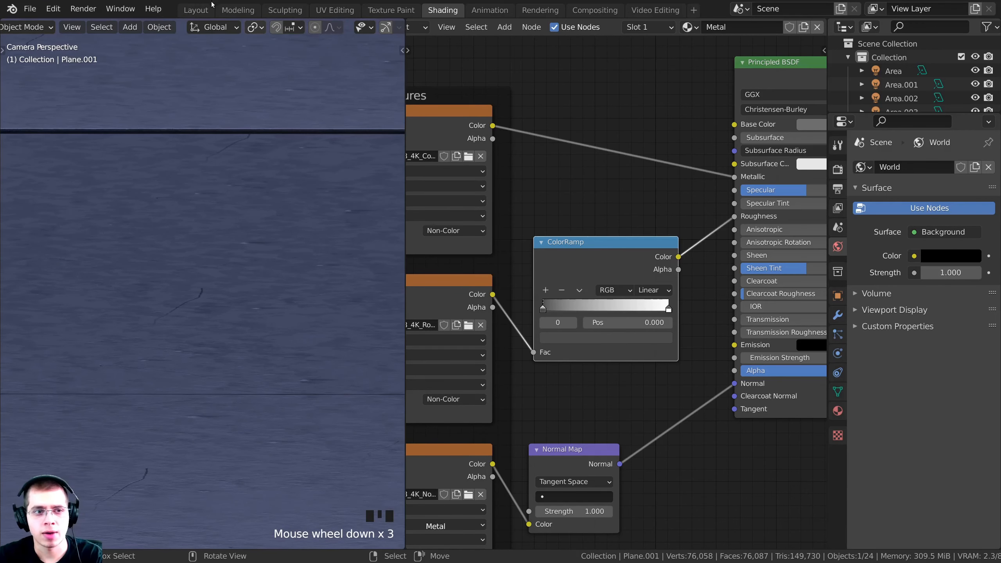
pyautogui.scroll(6, 202, 299)
pyautogui.scroll(-1, 233, 273)
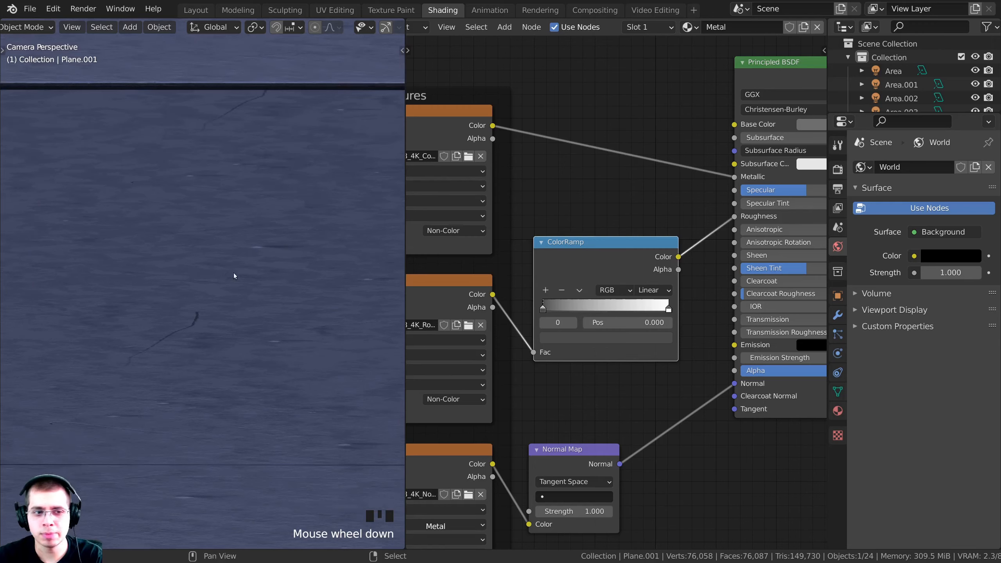
pyautogui.scroll(4, 236, 281)
pyautogui.scroll(-8, 217, 292)
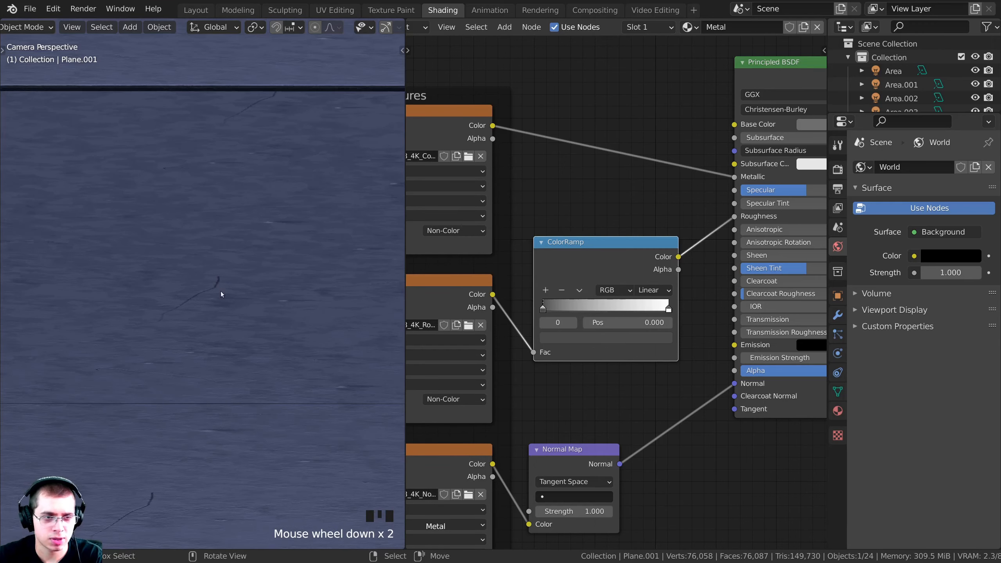
pyautogui.keyDown('shift'); pyautogui.moveTo(186, 332); pyautogui.dragTo(226, 276, button='middle'); pyautogui.keyUp('shift')
pyautogui.scroll(-2, 226, 276)
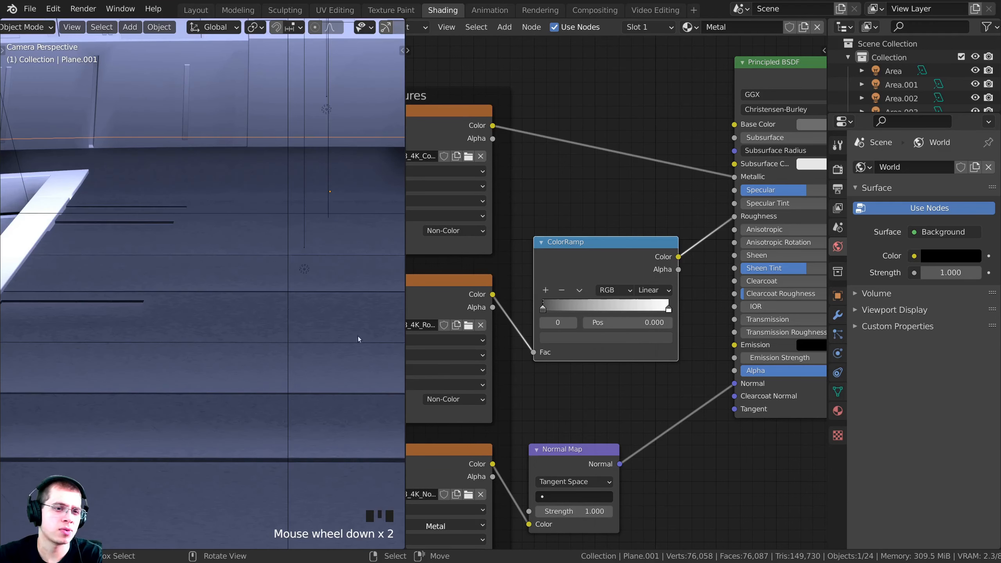
pyautogui.moveTo(508, 383); pyautogui.dragTo(489, 235, button='middle')
pyautogui.scroll(2, 489, 235)
# Lower the Normal Map node's Strength from 1.000 to 0.5
pyautogui.moveTo(511, 305); pyautogui.dragTo(527, 260)
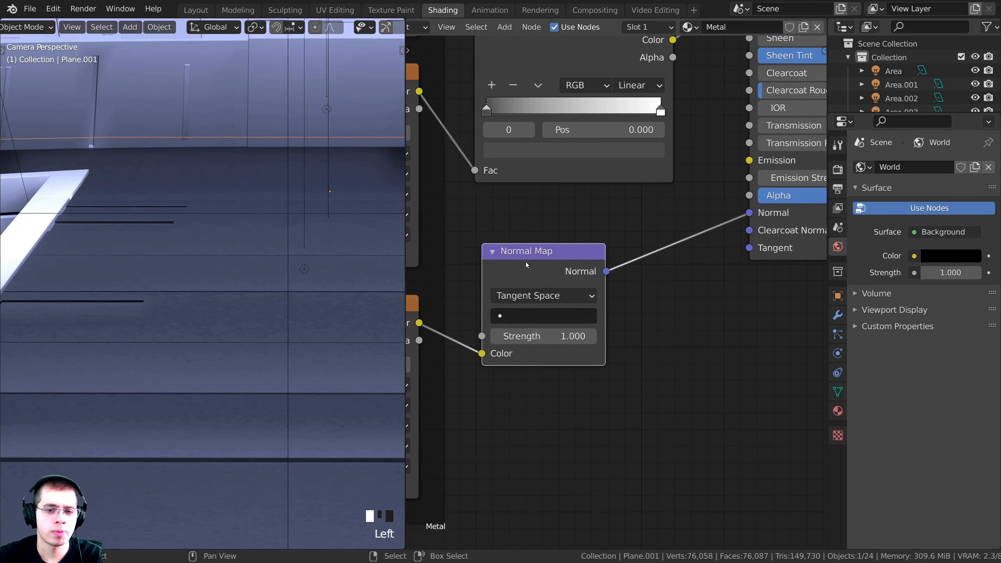
pyautogui.click(524, 330)
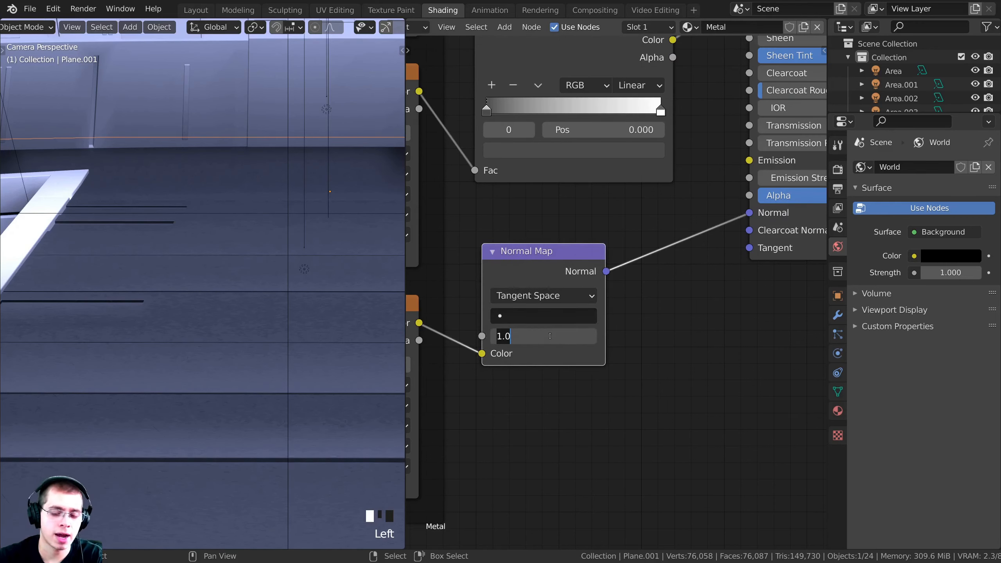
pyautogui.write('.5')
pyautogui.press('Return')
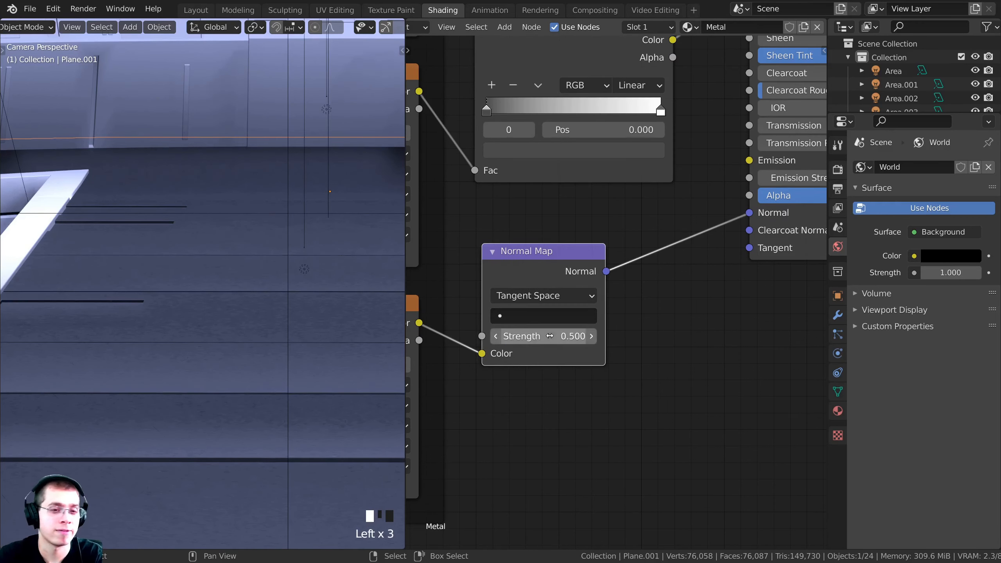
# Inspect the softened floor panel detail close up, then return to the camera view
pyautogui.keyDown('shift'); pyautogui.moveTo(338, 136); pyautogui.dragTo(288, 152, button='middle'); pyautogui.keyUp('shift')
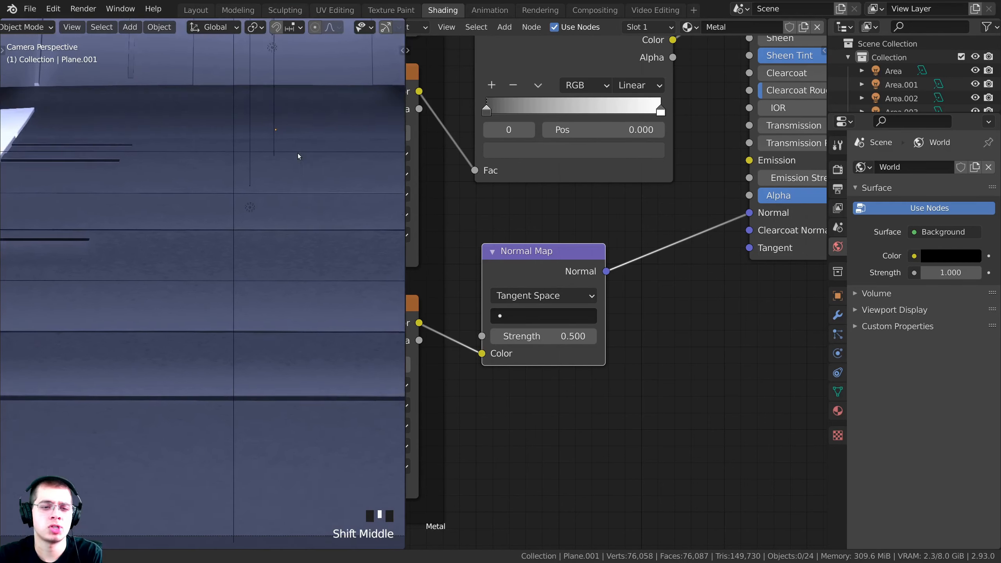
pyautogui.scroll(4, 288, 236)
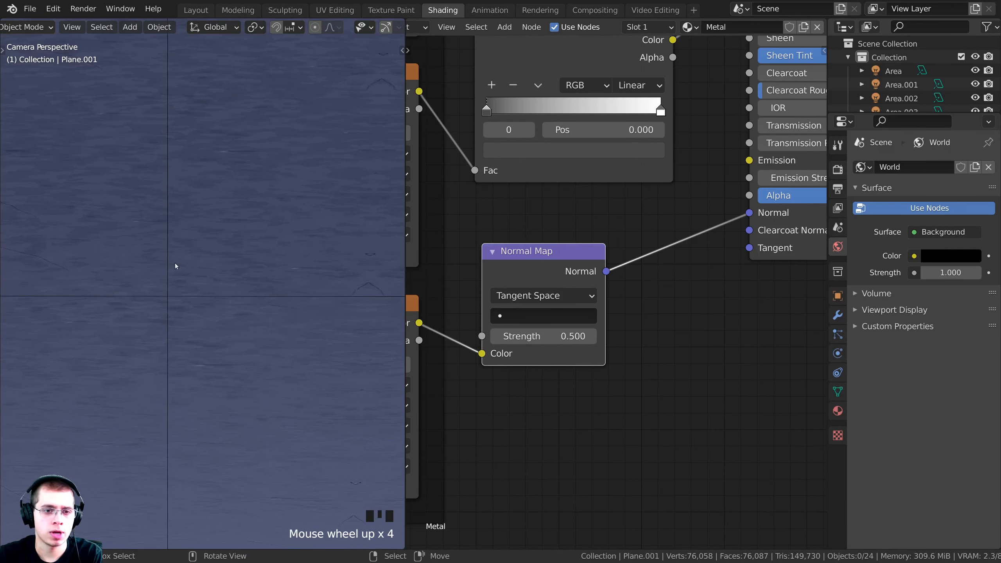
pyautogui.keyDown('shift'); pyautogui.moveTo(175, 264); pyautogui.dragTo(273, 212, button='middle'); pyautogui.keyUp('shift')
pyautogui.scroll(1, 178, 259)
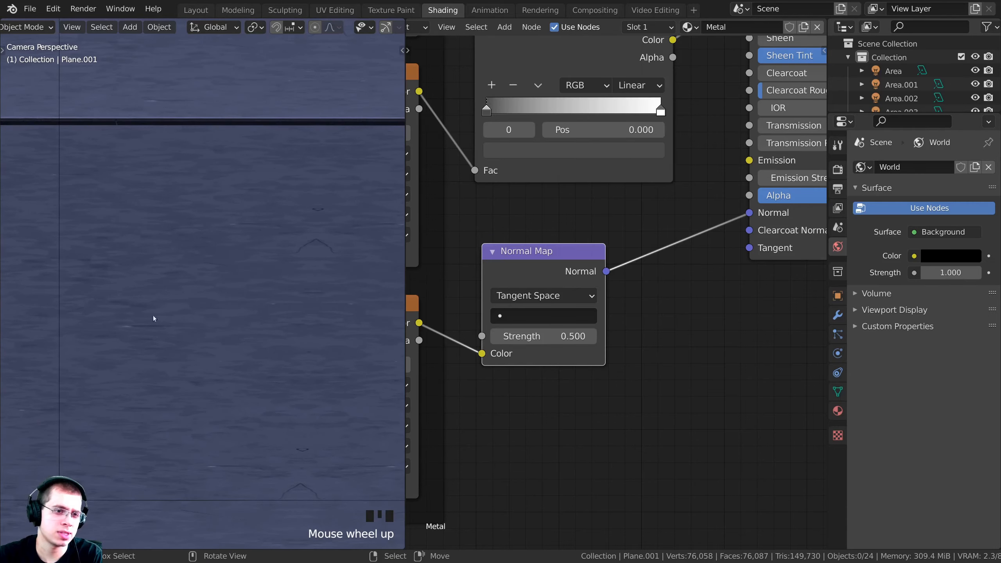
pyautogui.scroll(-14, 251, 340)
pyautogui.scroll(-2, 206, 331)
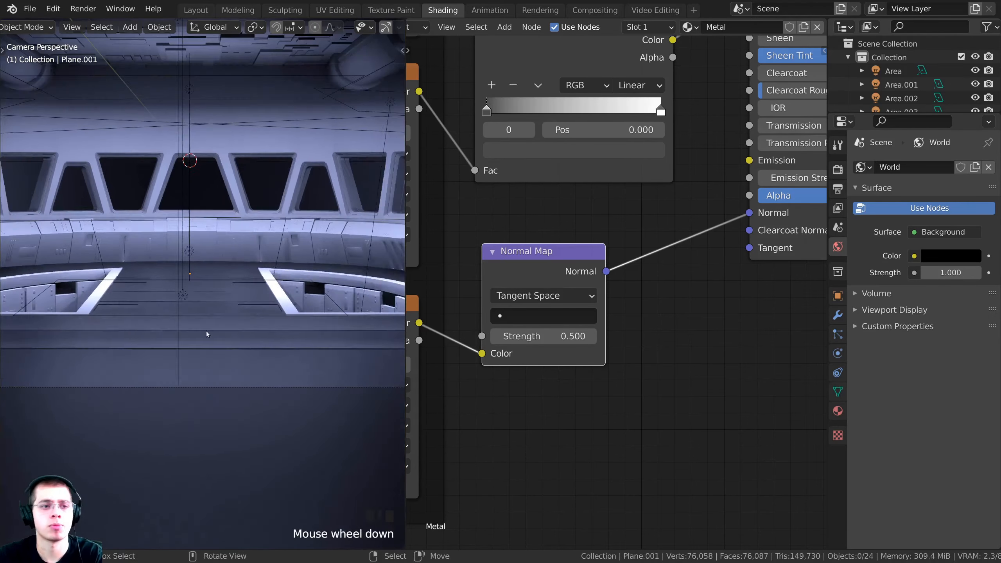
pyautogui.scroll(3, 241, 330)
pyautogui.moveTo(241, 330)
pyautogui.mouseDown(button='middle')
pyautogui.moveTo(252, 212)
pyautogui.moveTo(205, 243)
pyautogui.moveTo(260, 238)
pyautogui.moveTo(232, 319)
pyautogui.mouseUp(button='middle')
pyautogui.press('KP_0')
pyautogui.scroll(-4, 657, 208)
pyautogui.scroll(-4, 657, 208)
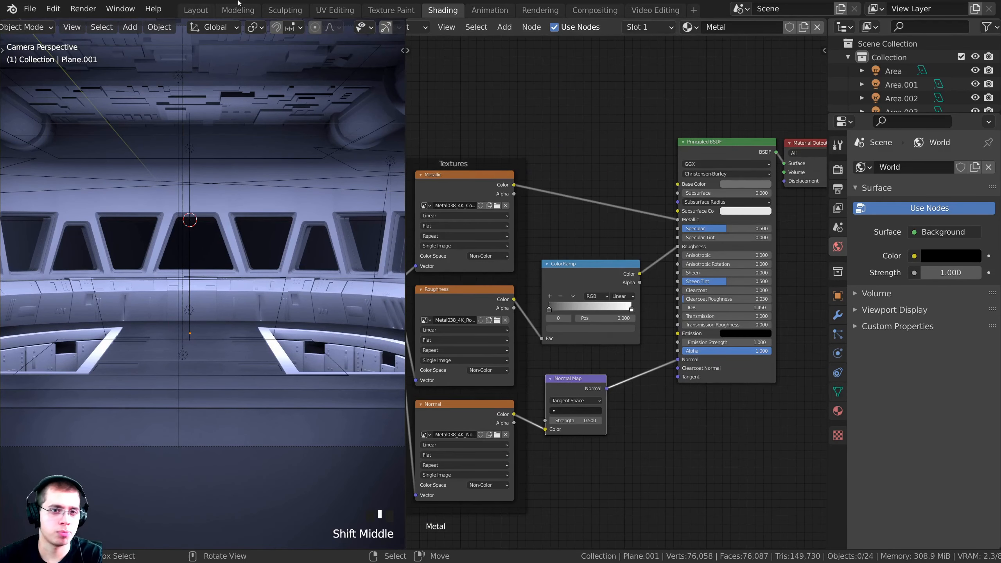
pyautogui.keyDown('shift'); pyautogui.moveTo(305, 277); pyautogui.dragTo(304, 287, button='middle'); pyautogui.keyUp('shift')
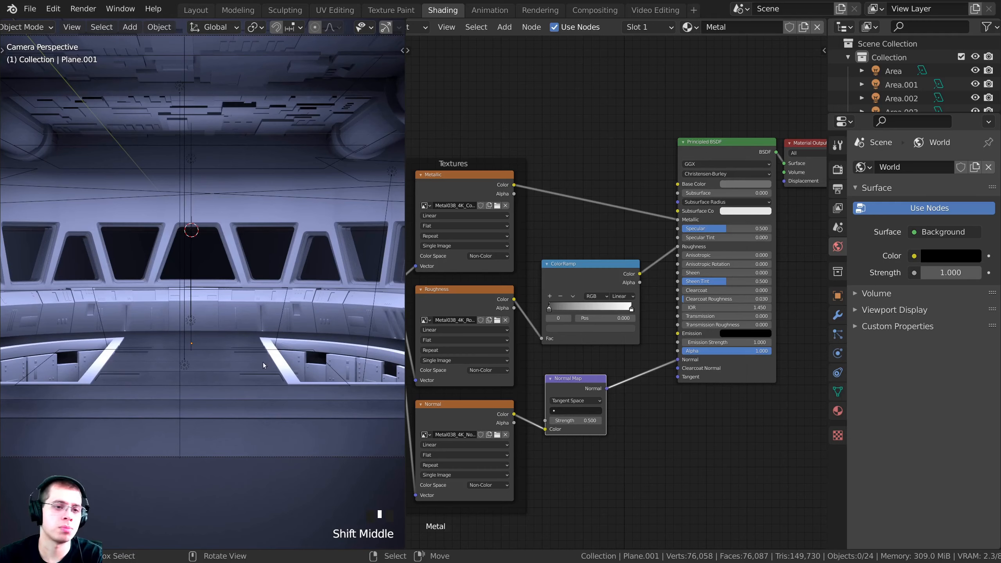
# Keep the floor plane in place and select every object, with the floor active
pyautogui.rightClick(234, 364)
pyautogui.press('g')
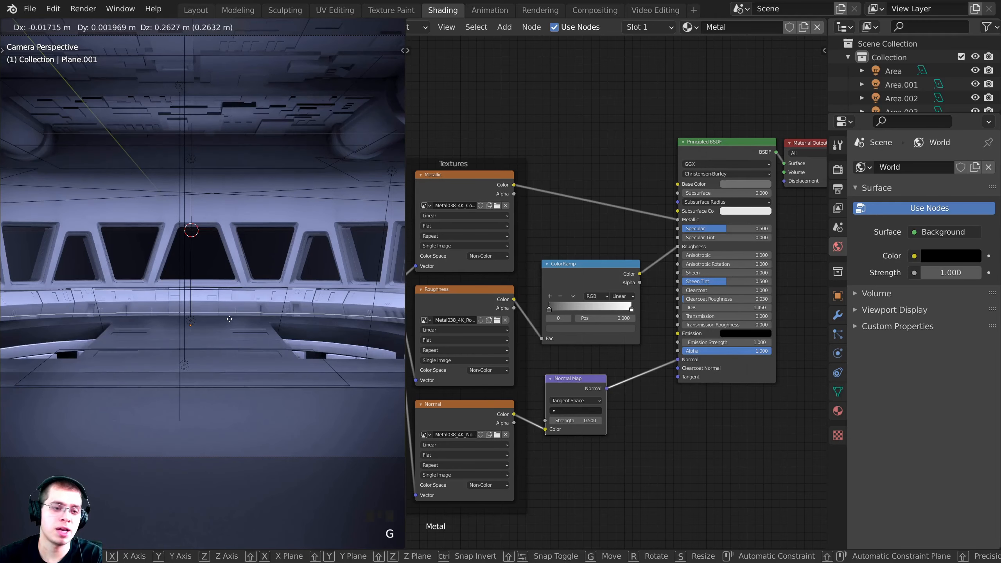
pyautogui.rightClick(241, 322)
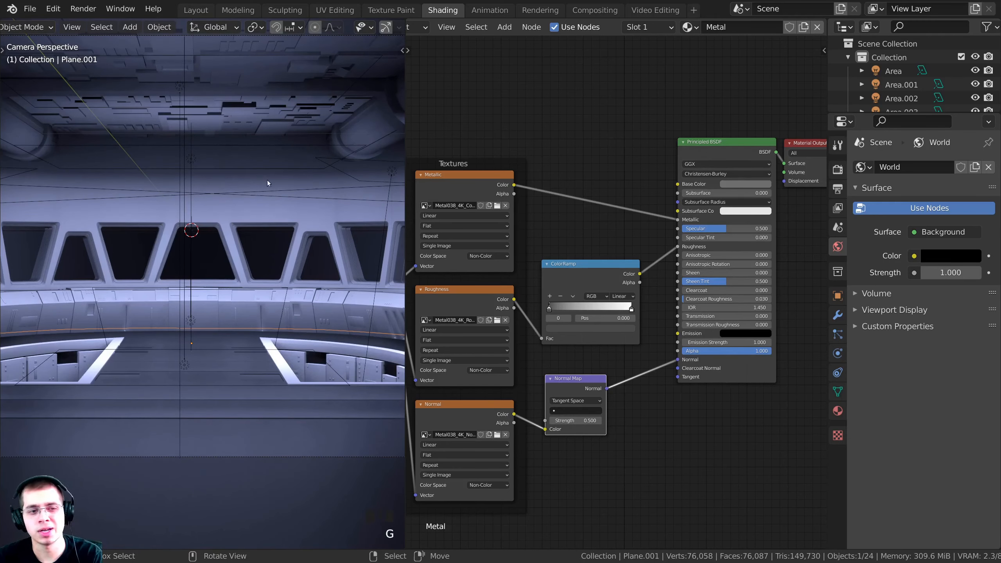
pyautogui.press('a')
pyautogui.press('a')
pyautogui.press('a')
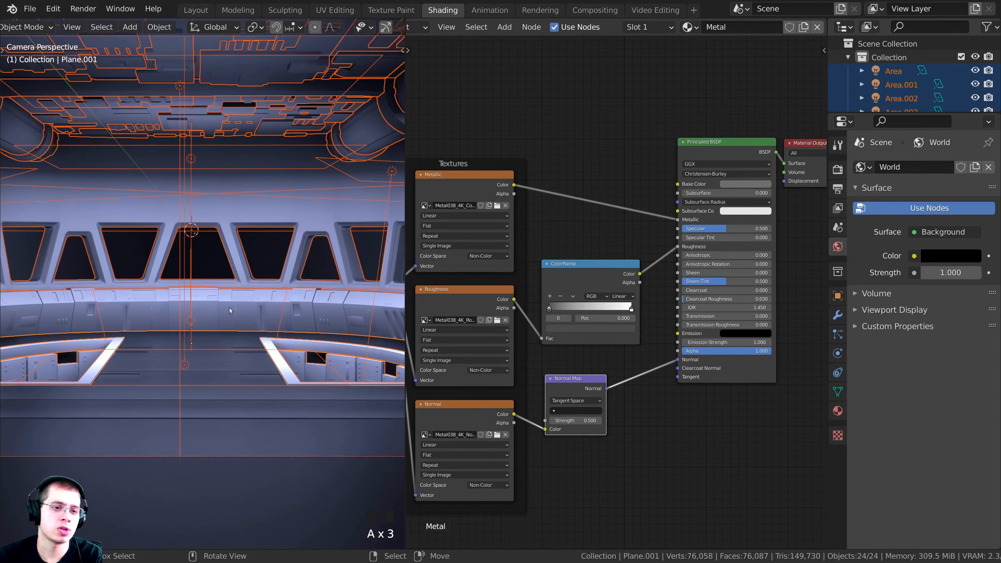
pyautogui.scroll(6, 208, 344)
pyautogui.keyDown('shift'); pyautogui.moveTo(226, 372); pyautogui.dragTo(208, 302, button='middle'); pyautogui.keyUp('shift')
pyautogui.scroll(-3, 197, 349)
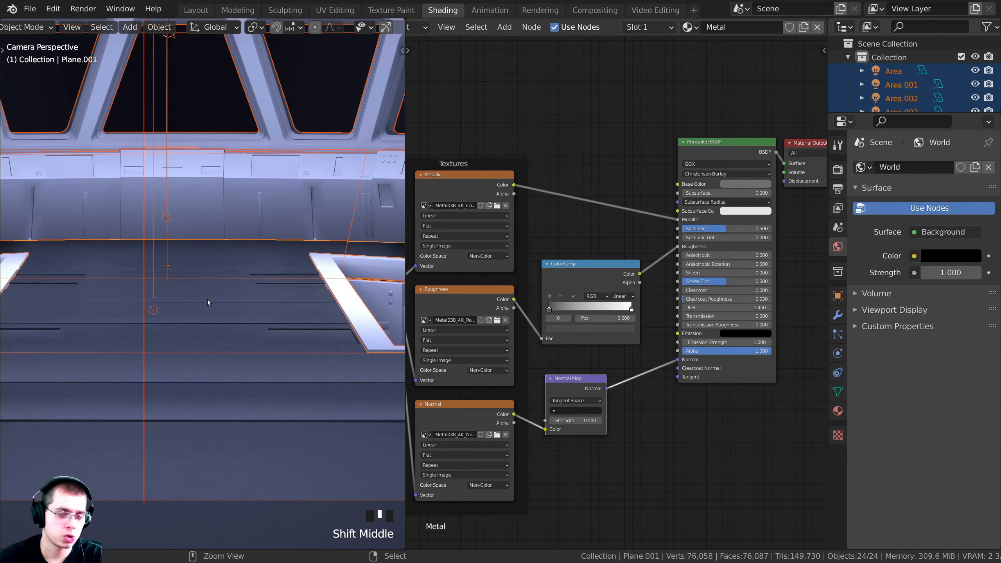
# Link the floor's Metal material to all selected objects with Ctrl+L Link Materials
pyautogui.hotkey('ctrl', 'l')
pyautogui.moveTo(208, 301)
pyautogui.press('Down')
pyautogui.press('Down')
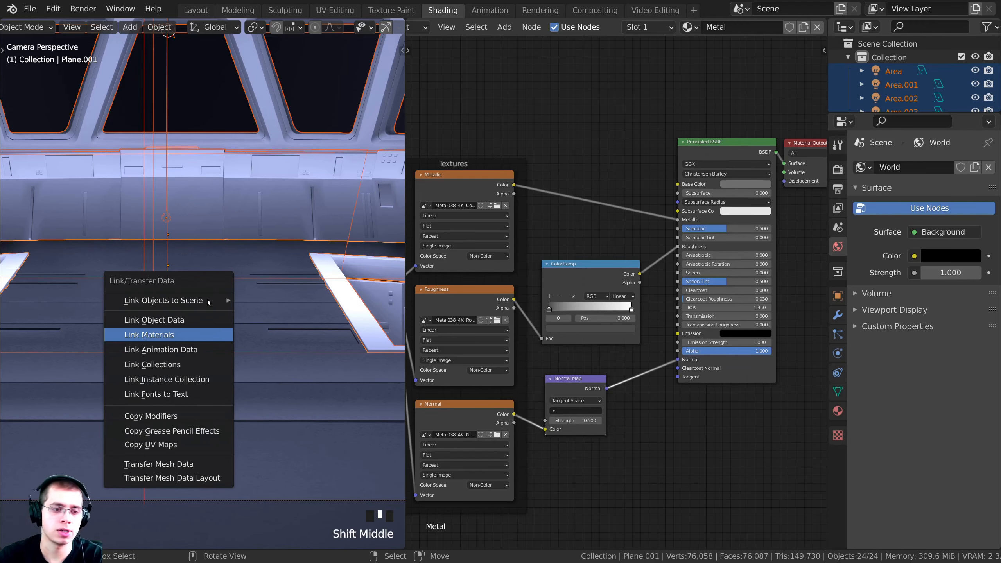
pyautogui.press('Return')
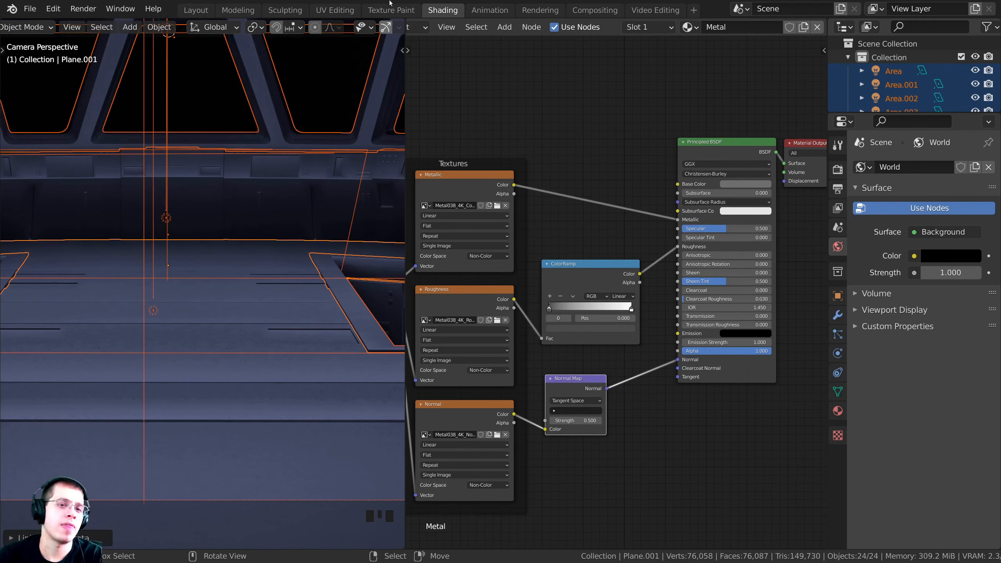
# Deselect all objects and widen the 3D view beside the node editor
pyautogui.scroll(-4, 295, 235)
pyautogui.press('a')
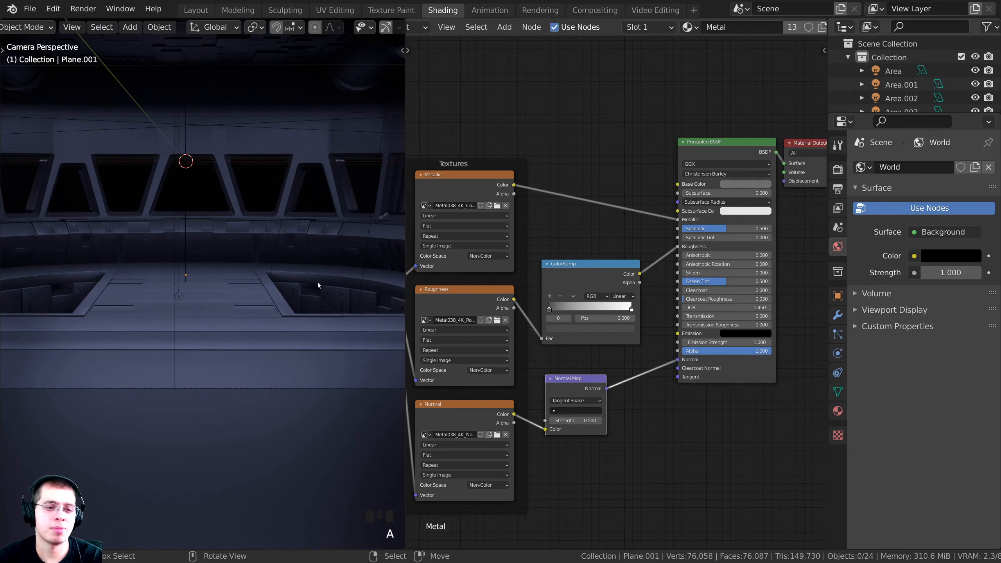
pyautogui.scroll(-1, 320, 280)
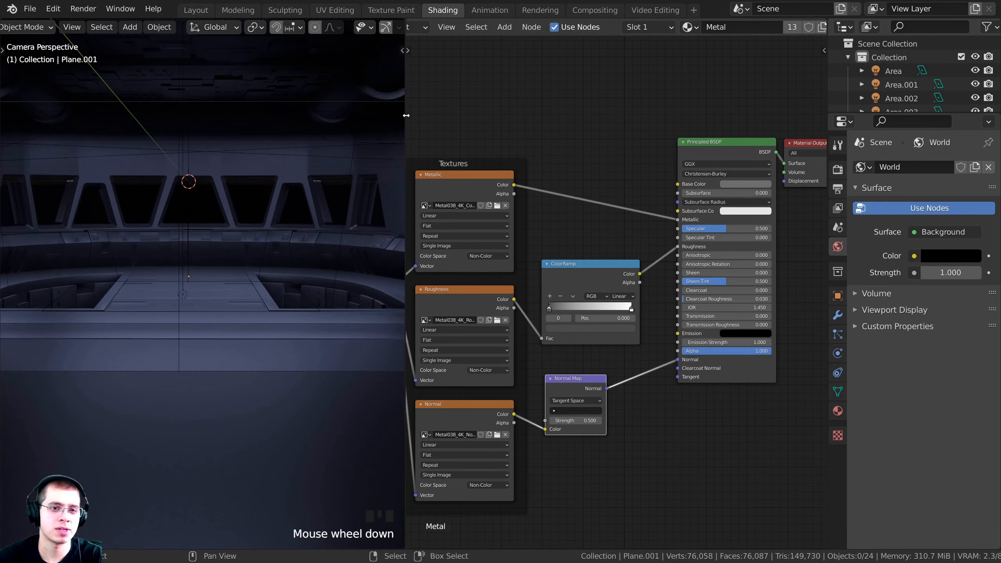
pyautogui.moveTo(405, 132); pyautogui.dragTo(618, 138)
# Raise the Metal material's Base Color value to a lighter grey of 0.279
pyautogui.keyDown('shift'); pyautogui.moveTo(497, 181); pyautogui.dragTo(505, 319, button='middle'); pyautogui.keyUp('shift')
pyautogui.scroll(-2, 495, 298)
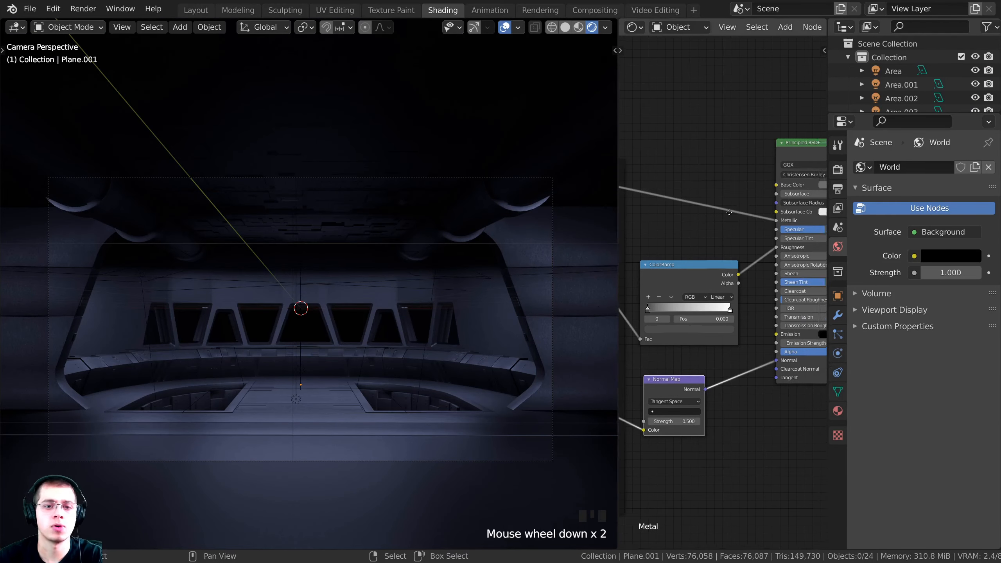
pyautogui.scroll(3, 733, 222)
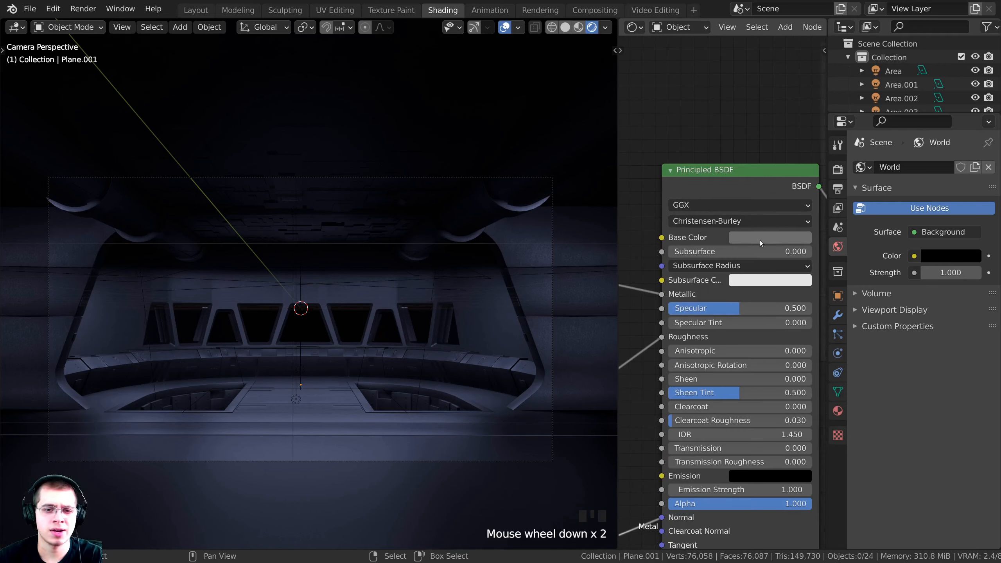
pyautogui.click(760, 241)
pyautogui.moveTo(842, 104); pyautogui.dragTo(842, 93)
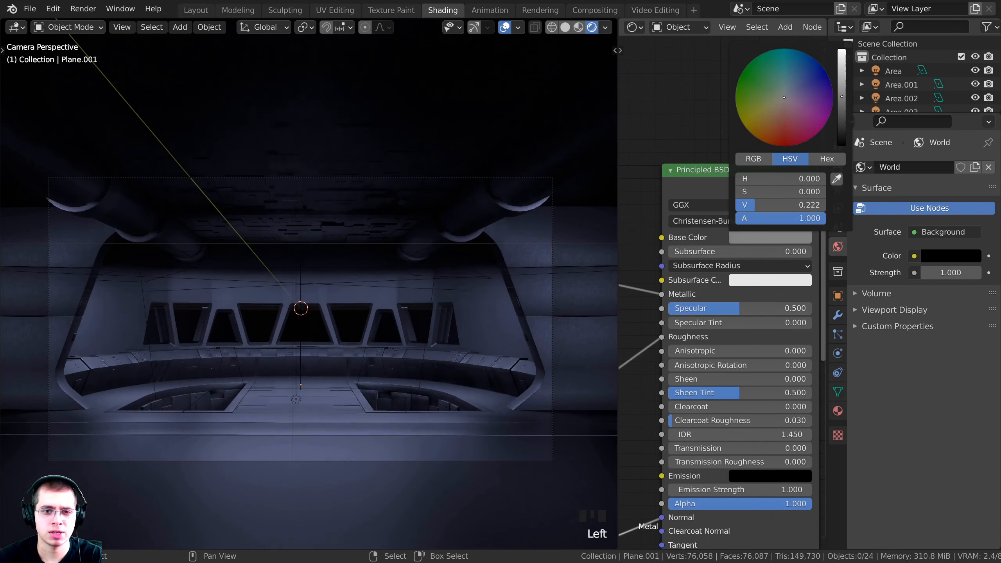
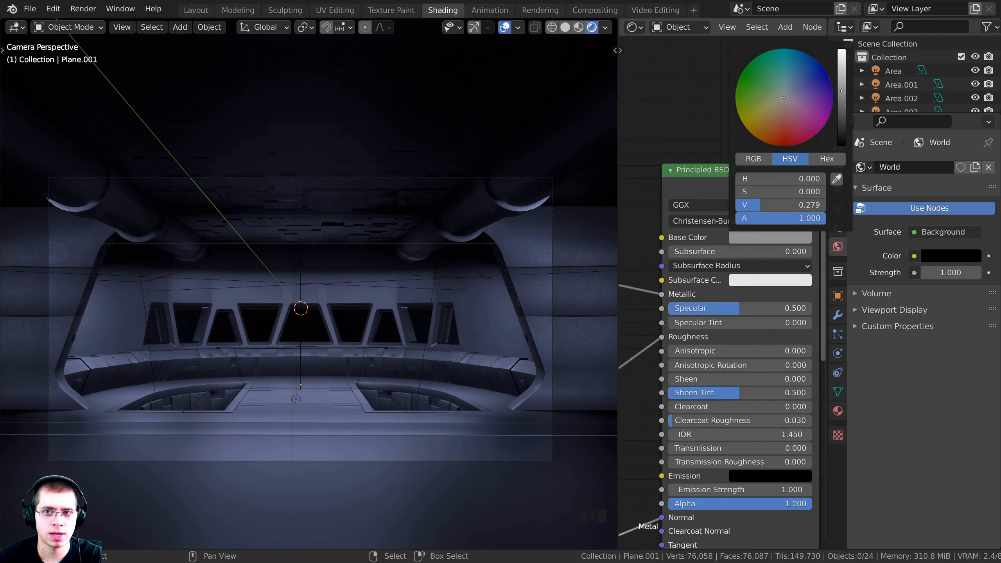
# Zoom in on the right wall's texture and select the wall Cube
pyautogui.scroll(5, 499, 262)
pyautogui.keyDown('shift'); pyautogui.moveTo(499, 262); pyautogui.dragTo(308, 236, button='middle'); pyautogui.keyUp('shift')
pyautogui.scroll(3, 382, 237)
pyautogui.keyDown('shift'); pyautogui.moveTo(365, 209); pyautogui.dragTo(378, 248, button='middle'); pyautogui.keyUp('shift')
pyautogui.scroll(4, 378, 248)
pyautogui.rightClick(353, 184)
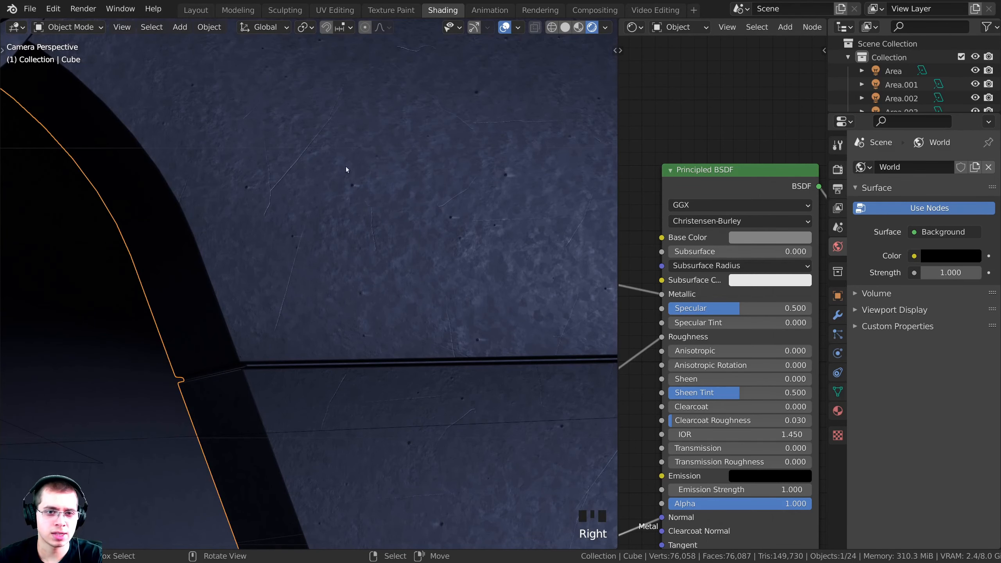
# Pan along the paneled structure and console, then add Cylinder.001 to the selection
pyautogui.scroll(2, 297, 239)
pyautogui.keyDown('shift'); pyautogui.moveTo(337, 340); pyautogui.dragTo(244, 470, button='middle'); pyautogui.keyUp('shift')
pyautogui.keyDown('shift'); pyautogui.moveTo(351, 379); pyautogui.dragTo(331, 232, button='middle'); pyautogui.keyUp('shift')
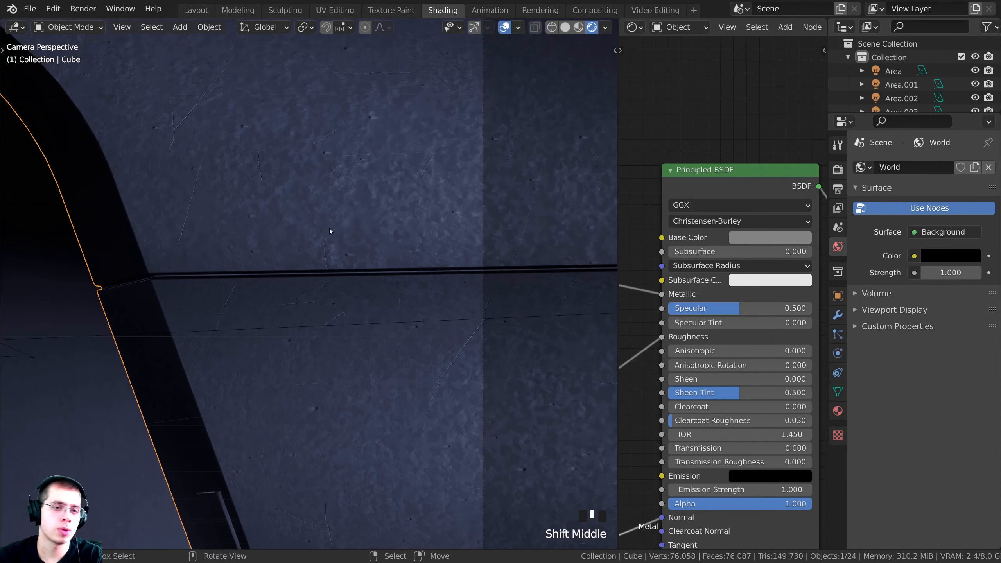
pyautogui.scroll(-4, 397, 204)
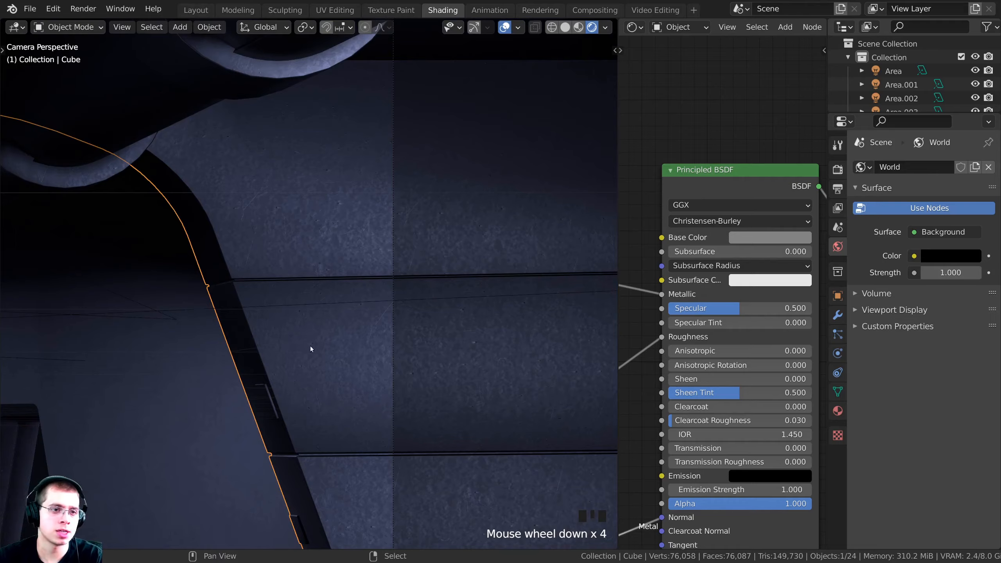
pyautogui.keyDown('shift'); pyautogui.moveTo(310, 349); pyautogui.dragTo(278, 311, button='middle'); pyautogui.keyUp('shift')
pyautogui.scroll(4, 414, 359)
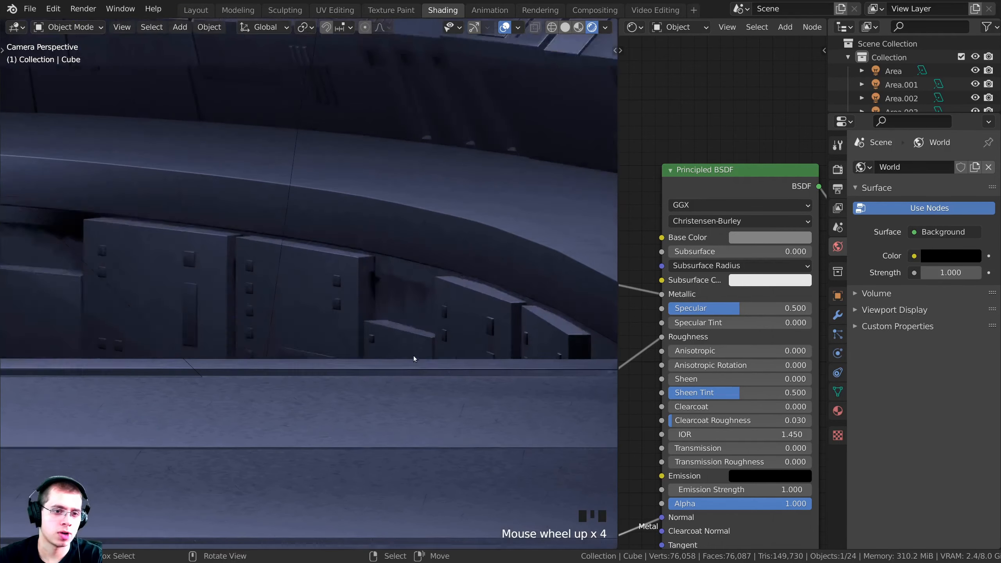
pyautogui.keyDown('shift'); pyautogui.moveTo(376, 240); pyautogui.dragTo(349, 437, button='middle'); pyautogui.keyUp('shift')
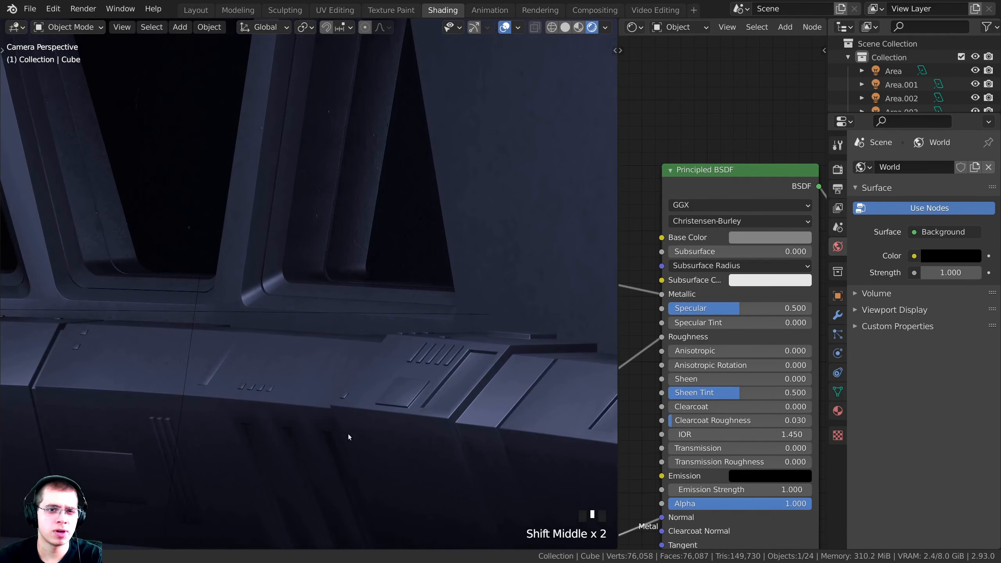
pyautogui.keyDown('shift'); pyautogui.moveTo(376, 241); pyautogui.dragTo(424, 392, button='middle'); pyautogui.keyUp('shift')
pyautogui.scroll(-1, 340, 252)
pyautogui.keyDown('shift'); pyautogui.moveTo(340, 252); pyautogui.dragTo(458, 313, button='middle'); pyautogui.keyUp('shift')
pyautogui.scroll(2, 373, 335)
pyautogui.keyDown('shift'); pyautogui.moveTo(373, 335); pyautogui.dragTo(304, 320, button='middle'); pyautogui.keyUp('shift')
pyautogui.keyDown('shift'); pyautogui.scroll(2, 337, 327); pyautogui.keyUp('shift')
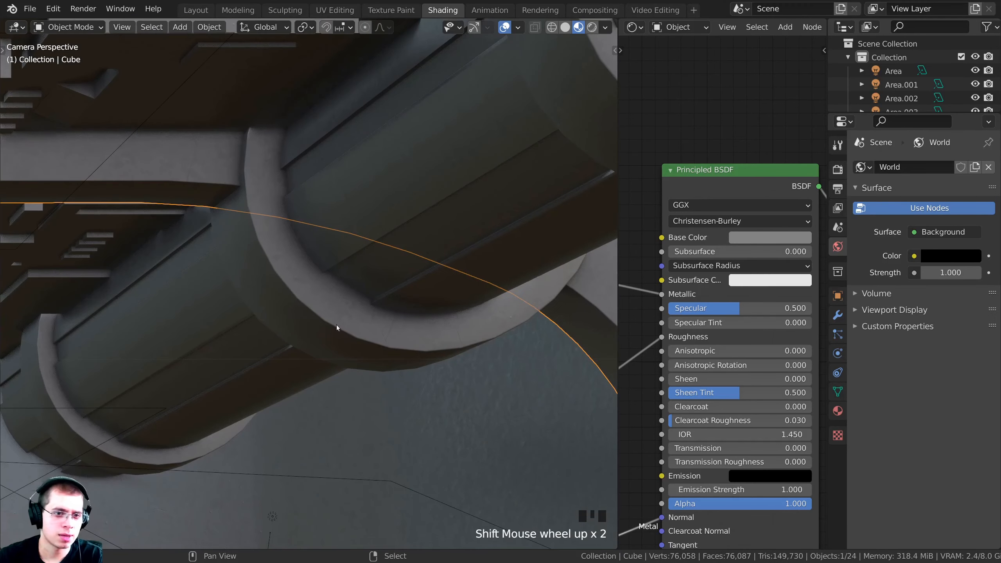
pyautogui.scroll(6, 274, 248)
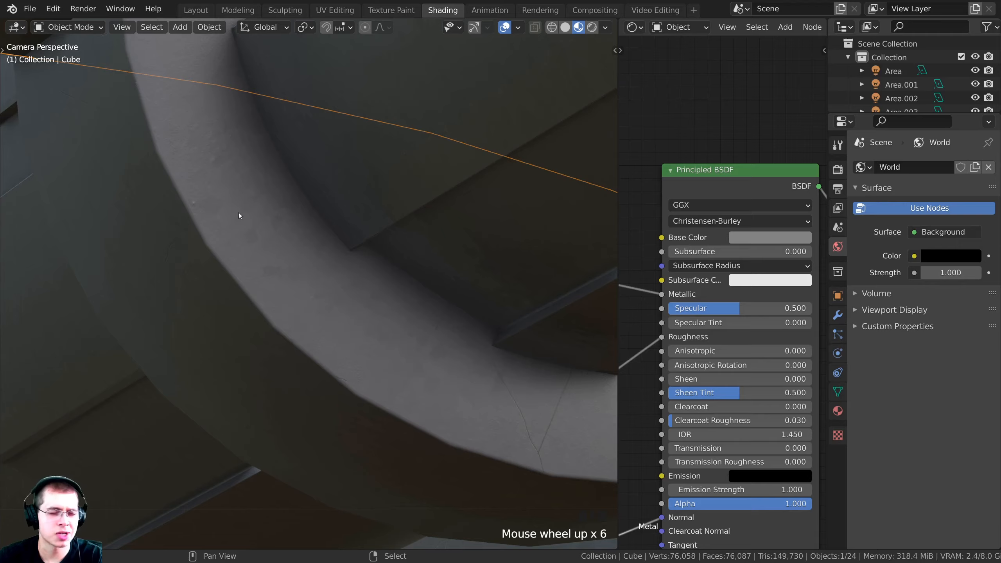
pyautogui.keyDown('shift'); pyautogui.rightClick(163, 201); pyautogui.keyUp('shift')
# Frame both selected pipes and the window panels in the camera view, leaving them unmoved
pyautogui.scroll(-7, 109, 352)
pyautogui.keyDown('shift'); pyautogui.moveTo(109, 352); pyautogui.dragTo(375, 248, button='middle'); pyautogui.keyUp('shift')
pyautogui.scroll(-4, 302, 408)
pyautogui.keyDown('shift'); pyautogui.moveTo(301, 408); pyautogui.dragTo(452, 346, button='middle'); pyautogui.keyUp('shift')
pyautogui.scroll(-2, 454, 339)
pyautogui.press('g')
pyautogui.rightClick(477, 204)
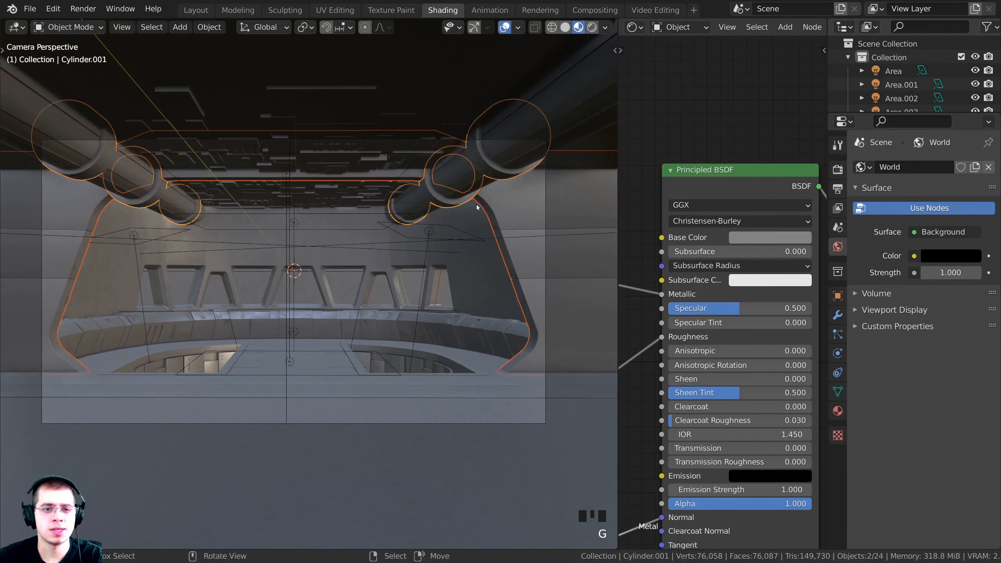
pyautogui.keyDown('shift'); pyautogui.moveTo(412, 212); pyautogui.dragTo(408, 245, button='middle'); pyautogui.keyUp('shift')
pyautogui.scroll(1, 237, 244)
pyautogui.scroll(6, 248, 355)
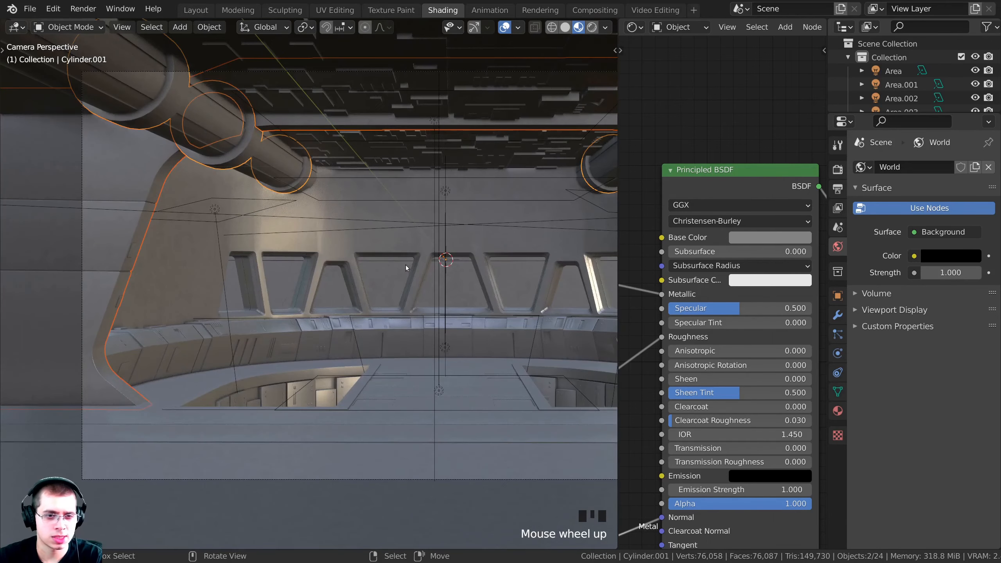
pyautogui.scroll(-3, 406, 322)
pyautogui.keyDown('shift'); pyautogui.moveTo(377, 314); pyautogui.dragTo(277, 316, button='middle'); pyautogui.keyUp('shift')
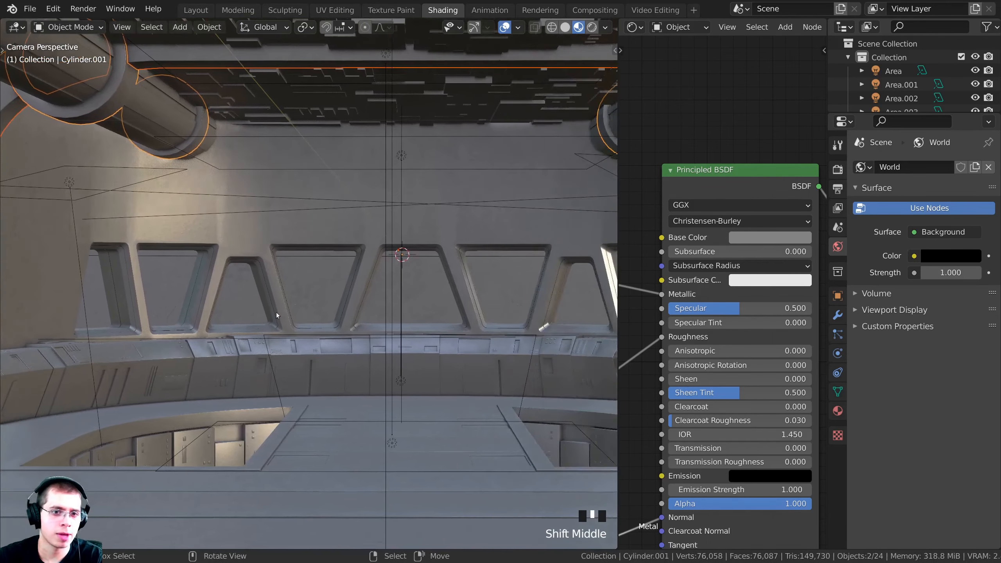
# Switch to the UV Editing workspace and select all UVs of the selected pipe
pyautogui.click(327, 10)
pyautogui.scroll(-9, 240, 275)
pyautogui.press('a')
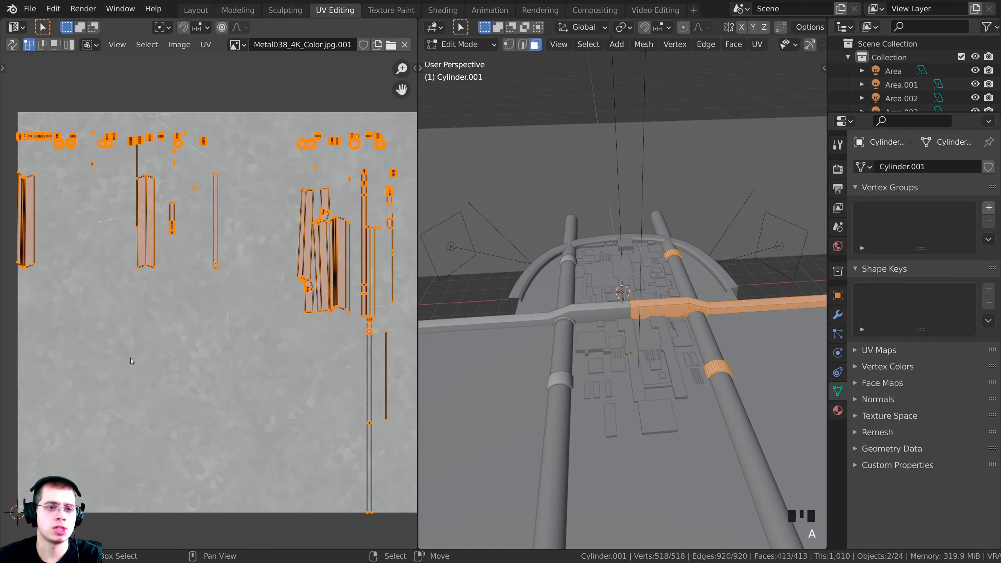
pyautogui.scroll(-2, 654, 294)
pyautogui.scroll(2, 599, 305)
pyautogui.keyDown('shift'); pyautogui.moveTo(654, 294); pyautogui.dragTo(562, 287, button='middle'); pyautogui.keyUp('shift')
# View through the scene camera, compare rendered and material preview shading, keeping material preview
pyautogui.press('KP_0')
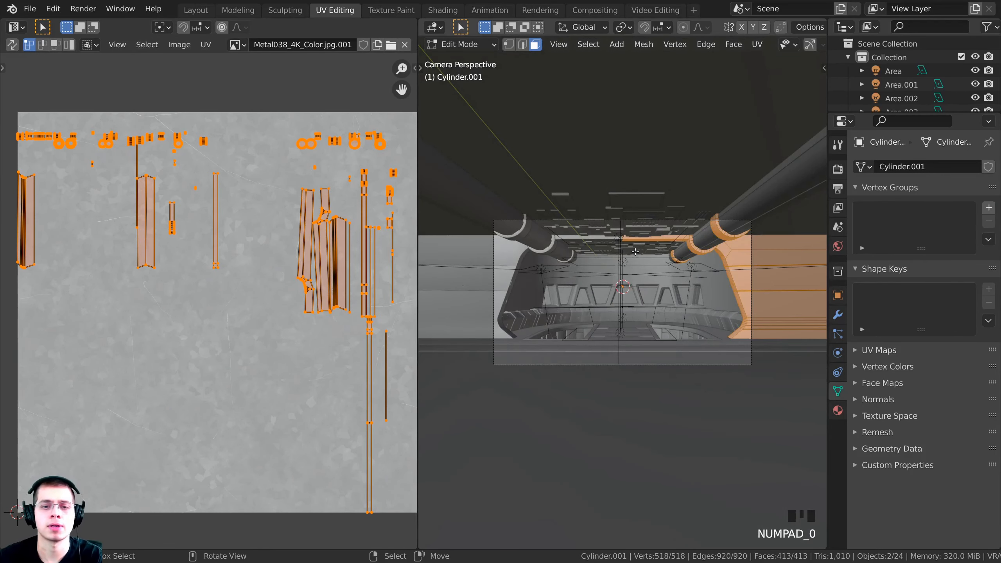
pyautogui.scroll(3, 562, 288)
pyautogui.scroll(2, 561, 287)
pyautogui.press('z')
pyautogui.click(621, 289)
pyautogui.scroll(4, 635, 278)
pyautogui.moveTo(603, 323)
pyautogui.keyDown('shift'); pyautogui.mouseDown(button='middle')
pyautogui.moveTo(634, 277)
pyautogui.moveTo(615, 318)
pyautogui.moveTo(694, 327)
pyautogui.moveTo(751, 306)
pyautogui.mouseUp(button='middle'); pyautogui.keyUp('shift')
pyautogui.press('z')
pyautogui.click(663, 349)
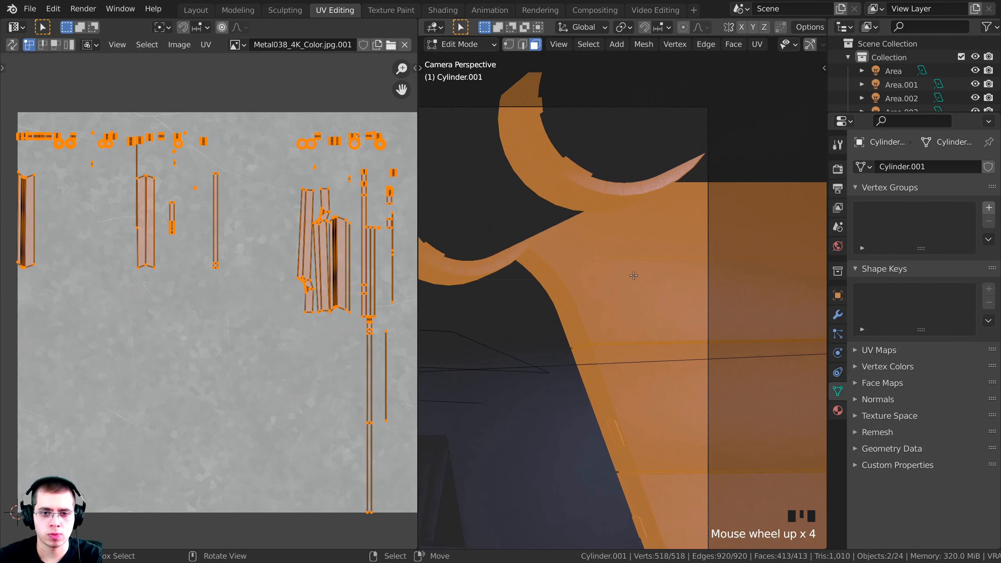
pyautogui.scroll(2, 653, 237)
pyautogui.keyDown('shift'); pyautogui.scroll(2, 750, 307); pyautogui.keyUp('shift')
pyautogui.press('z')
pyautogui.click(645, 225)
pyautogui.moveTo(572, 266)
pyautogui.keyDown('shift'); pyautogui.mouseDown(button='middle')
pyautogui.moveTo(639, 290)
pyautogui.moveTo(587, 308)
pyautogui.moveTo(584, 320)
pyautogui.mouseUp(button='middle'); pyautogui.keyUp('shift')
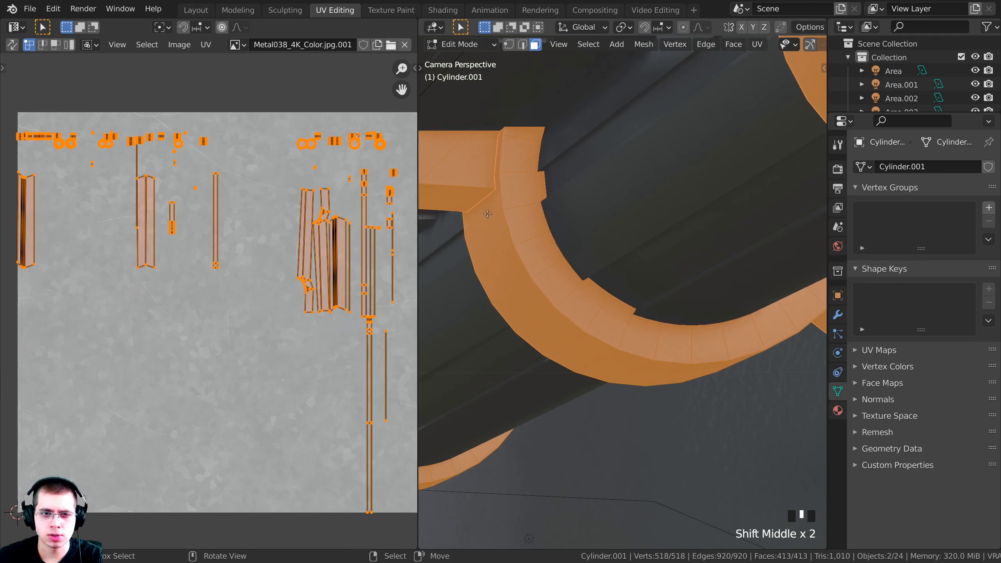
# Hide the viewport overlays and frame the curved band and light panel
pyautogui.moveTo(708, 35); pyautogui.dragTo(697, 36, button='middle')
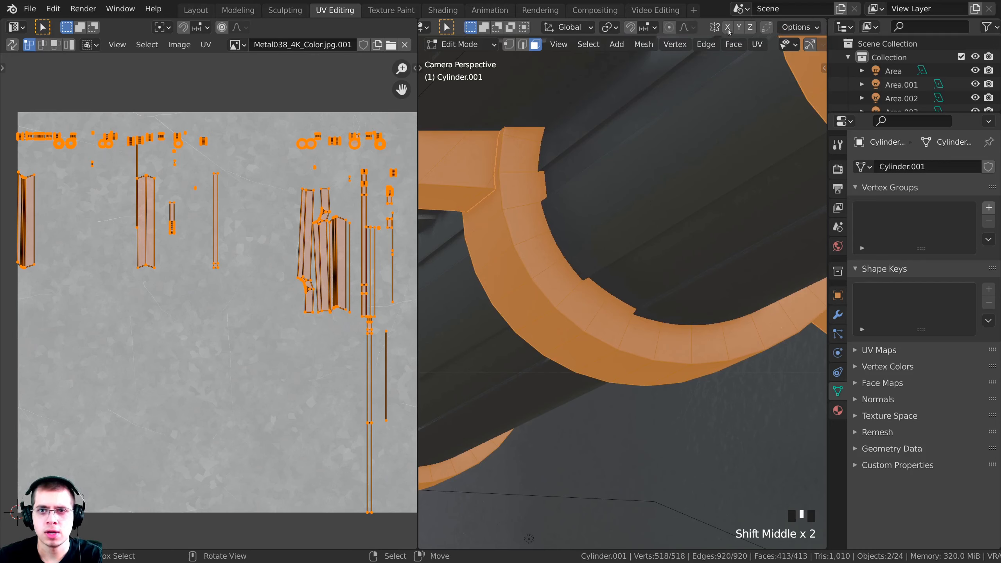
pyautogui.scroll(-8, 743, 44)
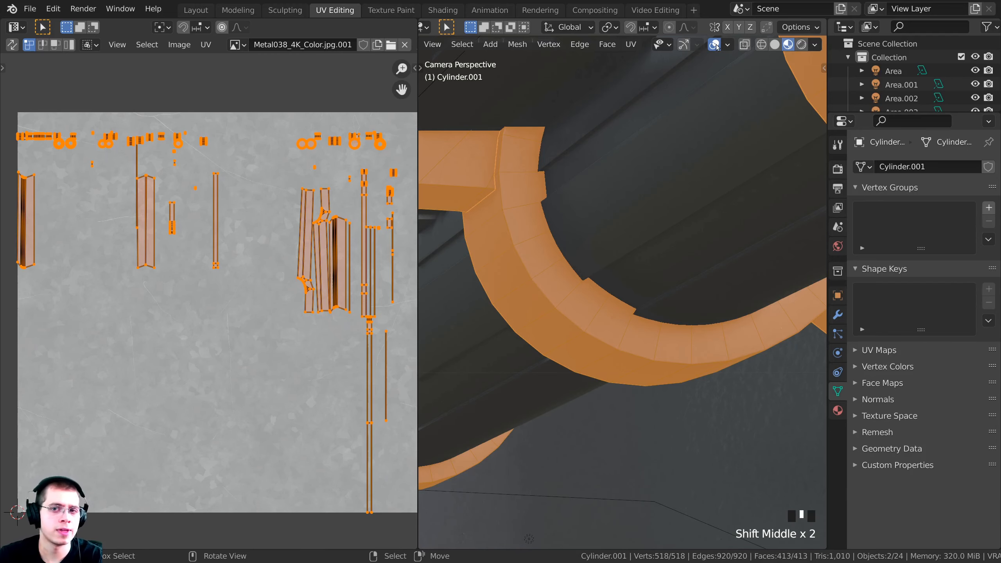
pyautogui.click(715, 45)
pyautogui.scroll(-3, 318, 302)
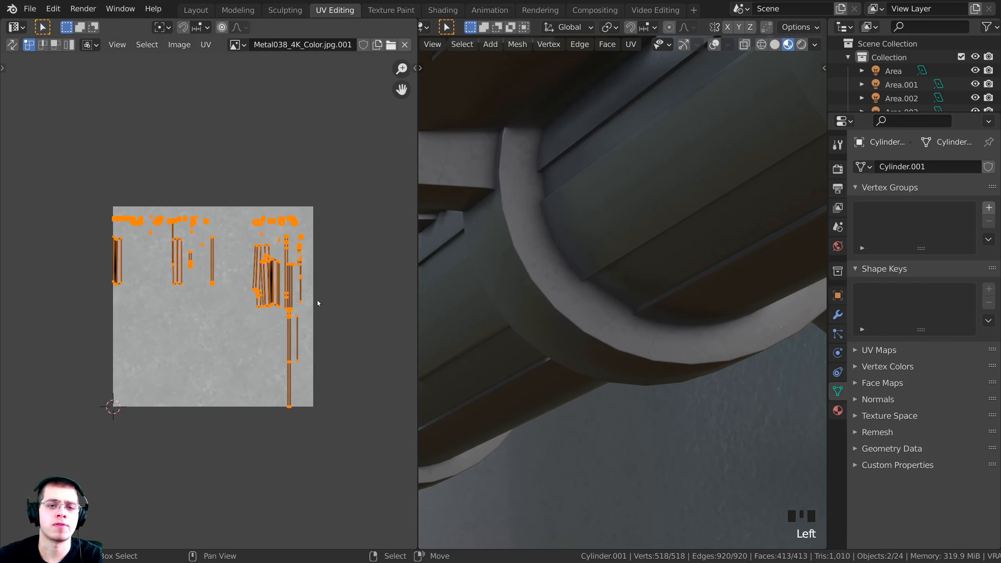
pyautogui.moveTo(317, 302); pyautogui.dragTo(274, 307, button='middle')
pyautogui.keyDown('shift'); pyautogui.moveTo(655, 365); pyautogui.dragTo(581, 225, button='middle'); pyautogui.keyUp('shift')
pyautogui.scroll(-2, 581, 226)
pyautogui.keyDown('shift'); pyautogui.moveTo(666, 294); pyautogui.dragTo(504, 317, button='middle'); pyautogui.keyUp('shift')
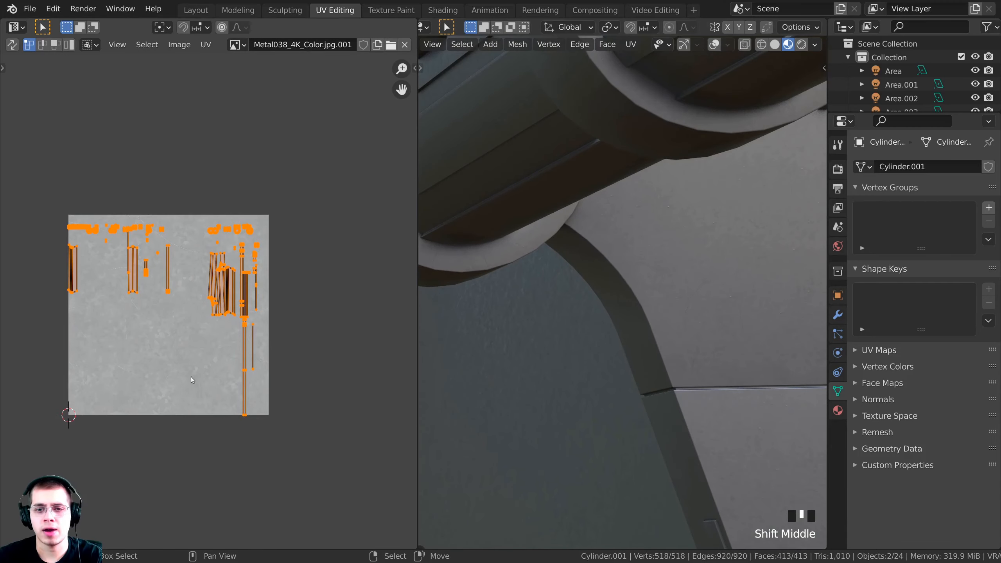
# Scale the UV islands up over the metal texture and check the result
pyautogui.press('s')
pyautogui.click(218, 396)
pyautogui.keyDown('shift'); pyautogui.moveTo(716, 536); pyautogui.dragTo(645, 306, button='middle'); pyautogui.keyUp('shift')
pyautogui.scroll(-3, 682, 446)
pyautogui.scroll(4, 682, 446)
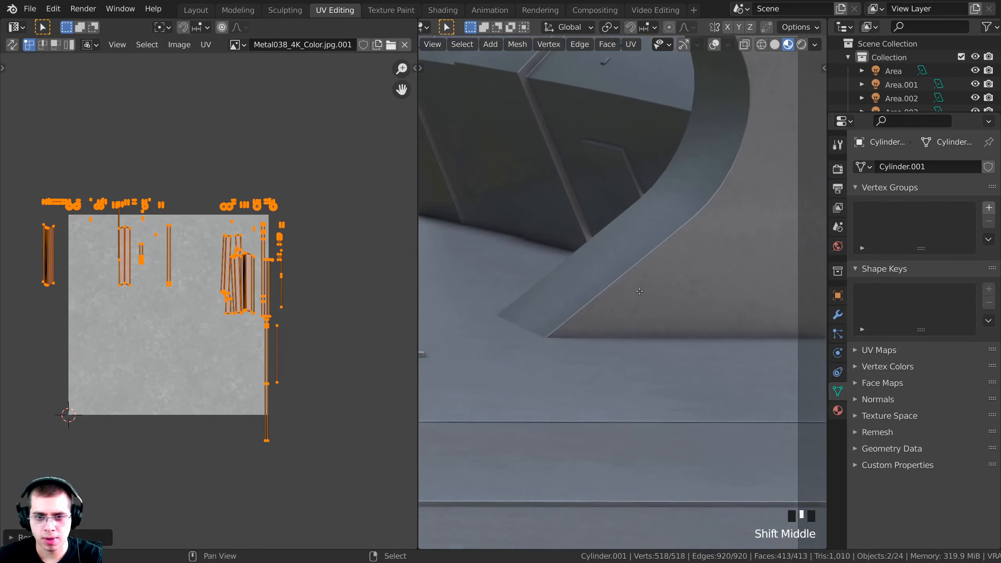
pyautogui.scroll(3, 644, 307)
# Enlarge the UV islands three more times in small increments, checking the texture
pyautogui.press('s')
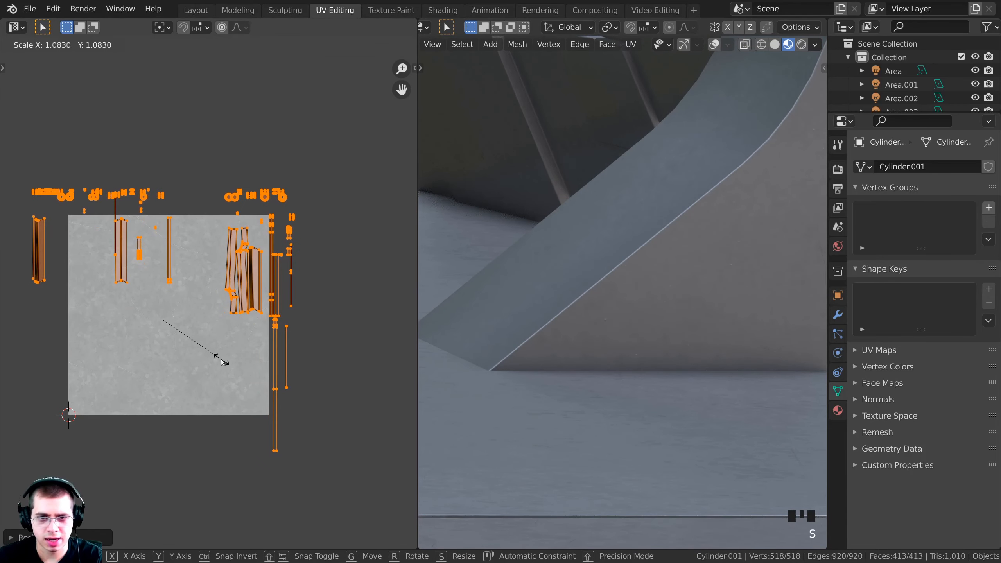
pyautogui.click(221, 360)
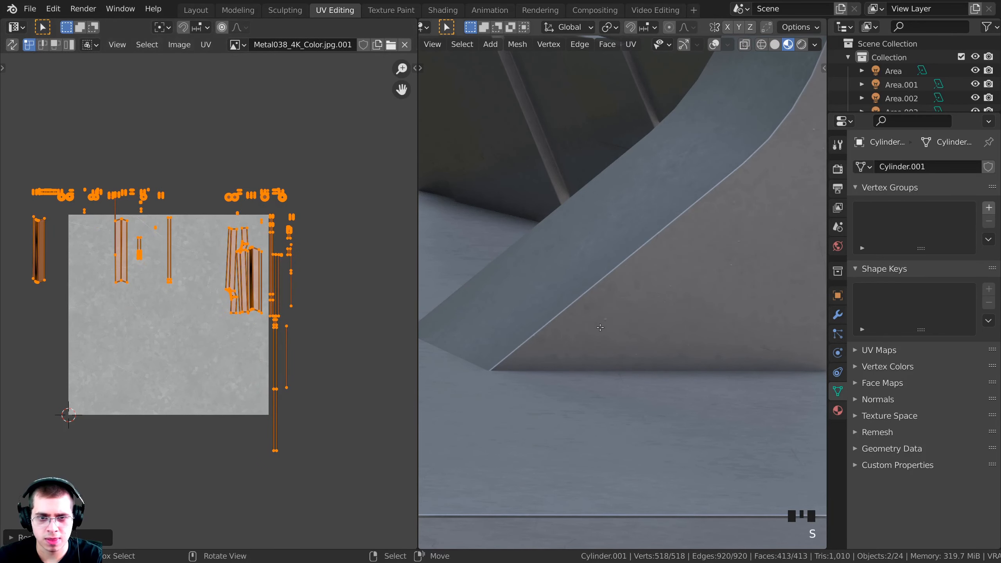
pyautogui.press('s')
pyautogui.click(246, 401)
pyautogui.keyDown('shift'); pyautogui.moveTo(573, 399); pyautogui.dragTo(580, 483, button='middle'); pyautogui.keyUp('shift')
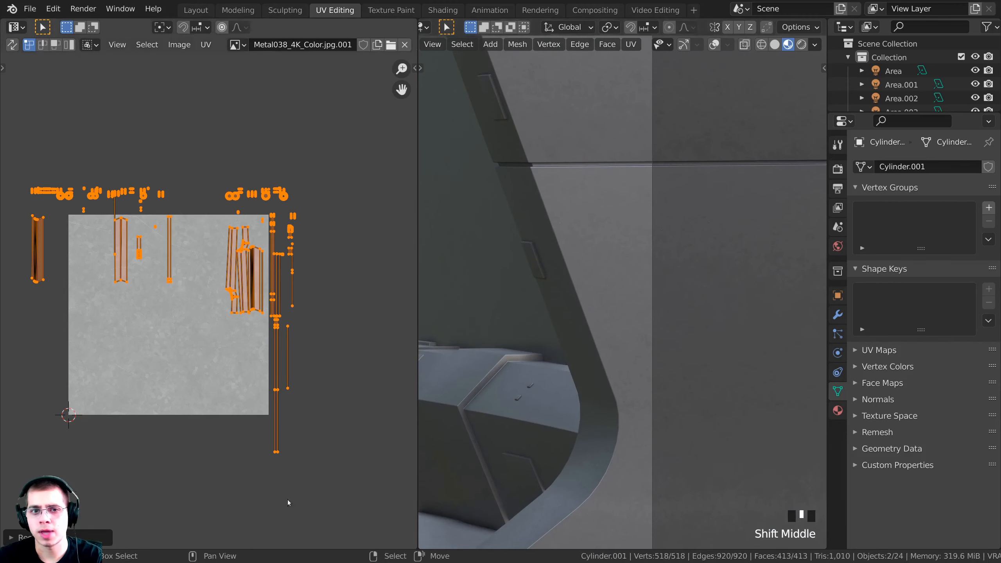
pyautogui.press('s')
pyautogui.click(274, 507)
pyautogui.scroll(-1, 568, 95)
pyautogui.keyDown('shift'); pyautogui.moveTo(568, 95); pyautogui.dragTo(603, 230, button='middle'); pyautogui.keyUp('shift')
pyautogui.scroll(-2, 602, 184)
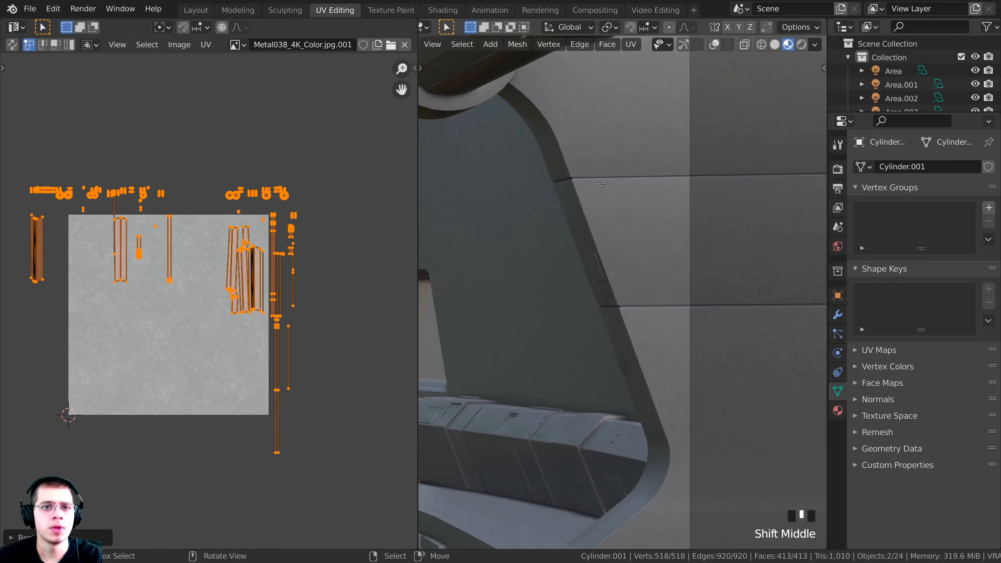
# Restore overlays, return to Layout in rendered camera view, and select only the wall Cube
pyautogui.click(715, 45)
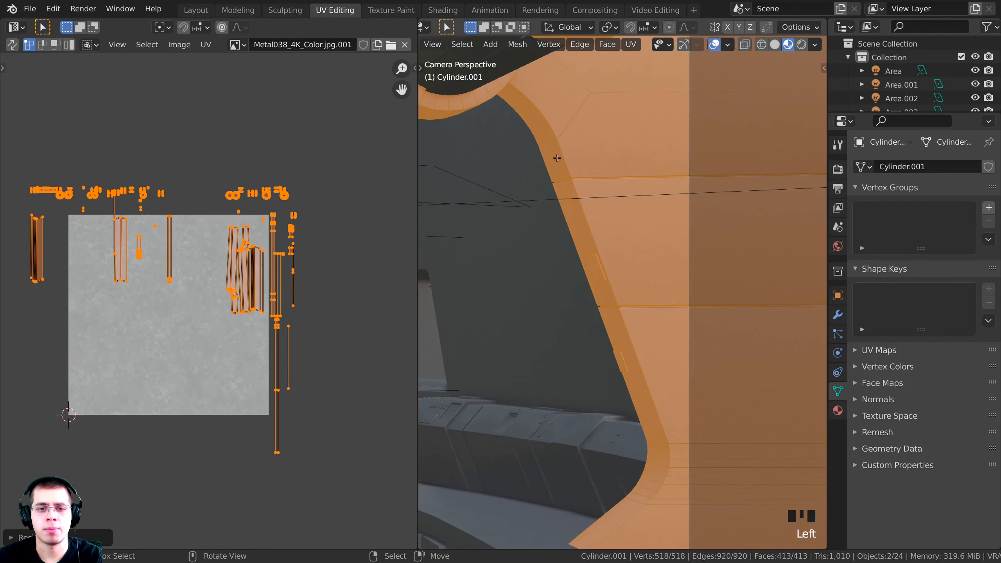
pyautogui.keyDown('shift'); pyautogui.moveTo(558, 158); pyautogui.dragTo(596, 166, button='middle'); pyautogui.keyUp('shift')
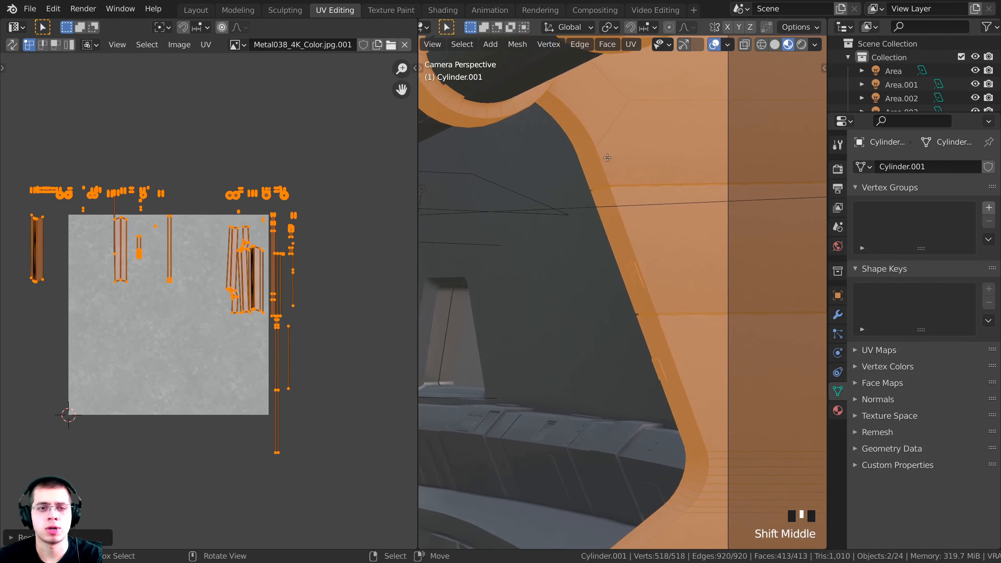
pyautogui.click(194, 10)
pyautogui.press('KP_0')
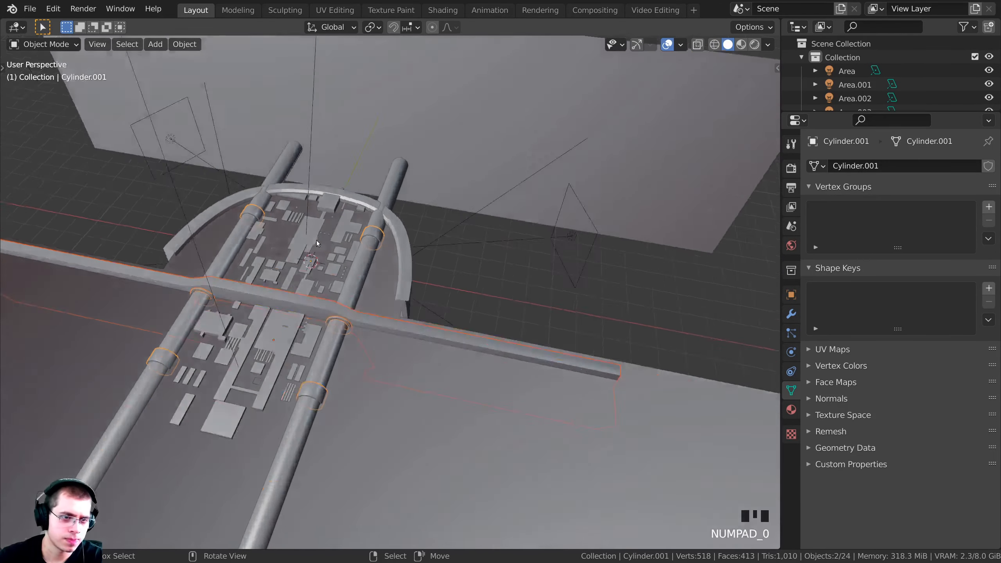
pyautogui.press('z')
pyautogui.press('a')
pyautogui.press('a')
pyautogui.moveTo(534, 219)
pyautogui.keyDown('shift'); pyautogui.mouseDown(button='middle')
pyautogui.moveTo(395, 252)
pyautogui.moveTo(418, 166)
pyautogui.moveTo(408, 109)
pyautogui.moveTo(384, 224)
pyautogui.moveTo(512, 344)
pyautogui.mouseUp(button='middle'); pyautogui.keyUp('shift')
pyautogui.scroll(3, 395, 257)
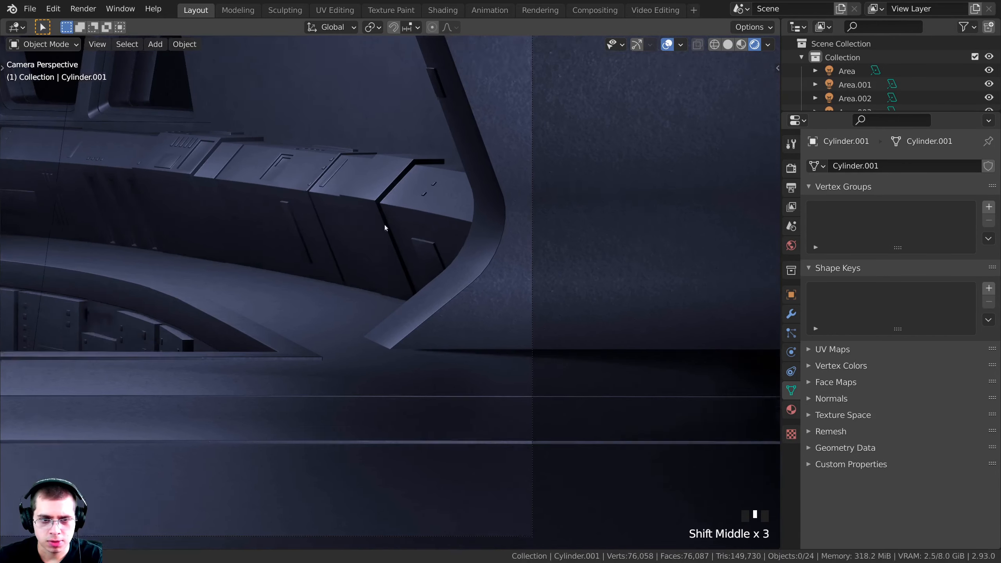
pyautogui.scroll(3, 393, 235)
pyautogui.rightClick(450, 156)
pyautogui.keyDown('shift'); pyautogui.moveTo(450, 156); pyautogui.dragTo(434, 180, button='middle'); pyautogui.keyUp('shift')
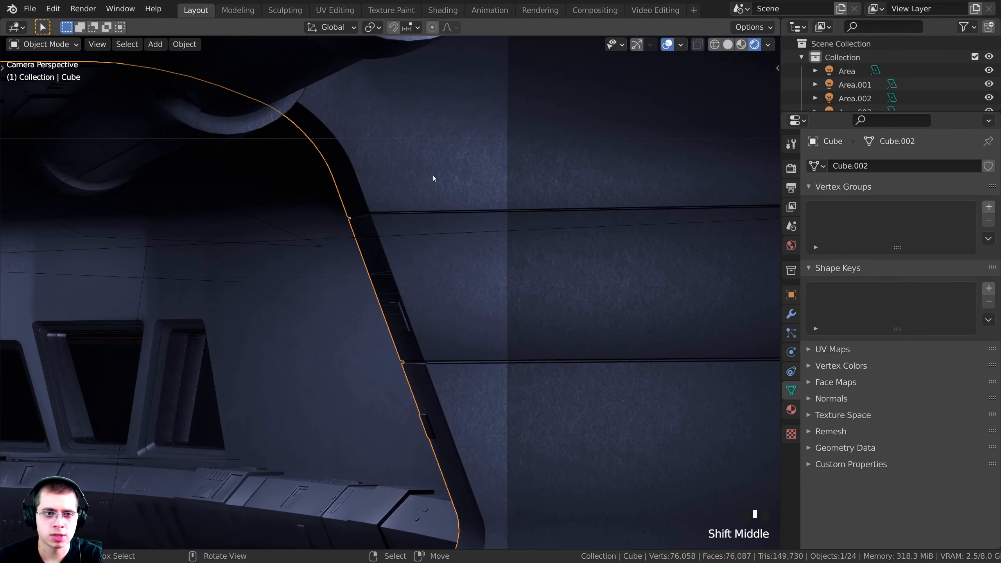
pyautogui.scroll(-2, 419, 165)
# Scale up the wall Cube's UV islands in UV Editing, then return to Layout
pyautogui.click(335, 10)
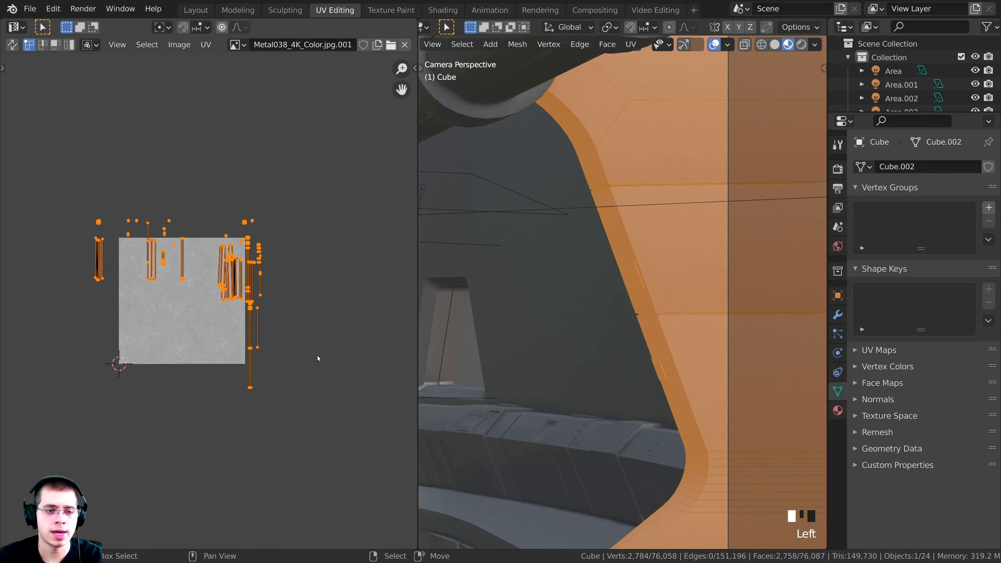
pyautogui.press('s')
pyautogui.click(286, 235)
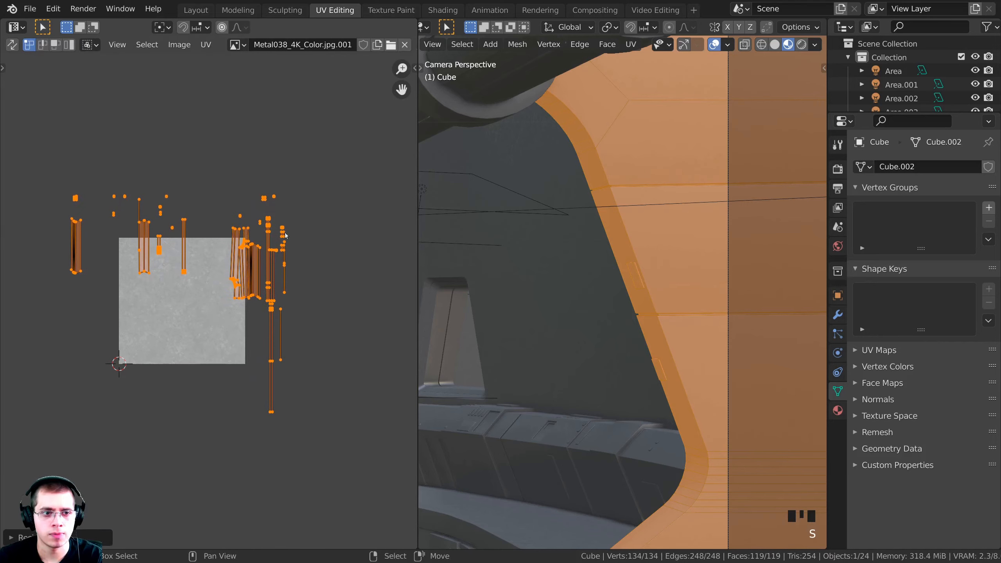
pyautogui.click(196, 10)
pyautogui.scroll(8, 396, 276)
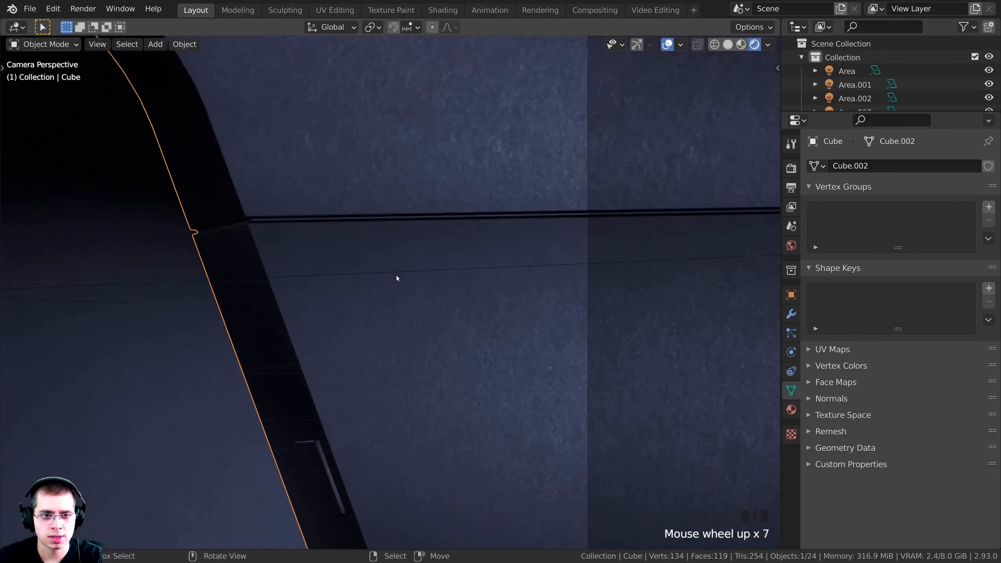
pyautogui.scroll(-3, 319, 179)
pyautogui.scroll(1, 309, 222)
pyautogui.keyDown('shift'); pyautogui.moveTo(309, 221); pyautogui.dragTo(358, 241, button='middle'); pyautogui.keyUp('shift')
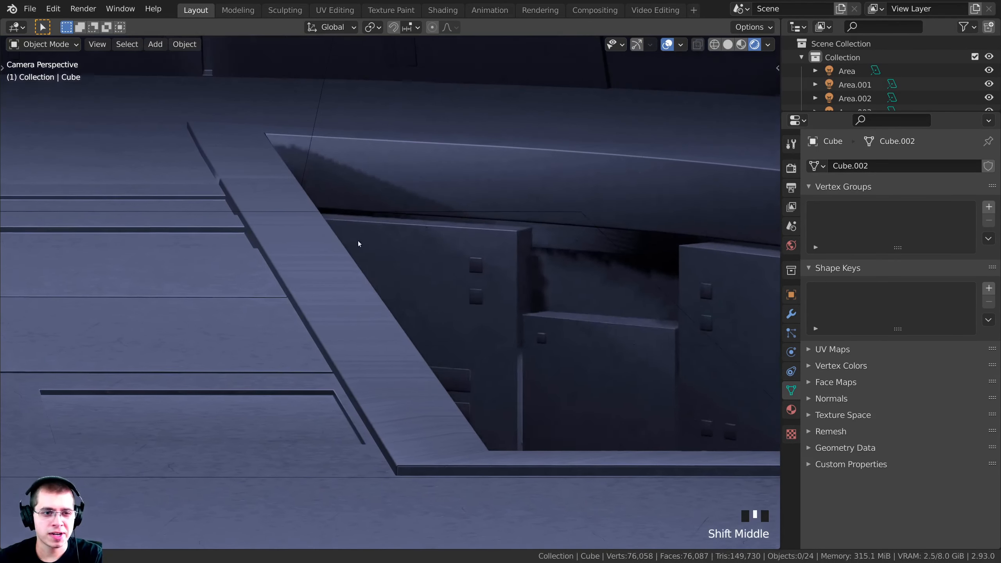
# Select the console floor panel, frame it, and orbit around the console
pyautogui.rightClick(389, 335)
pyautogui.press('g')
pyautogui.rightClick(397, 208)
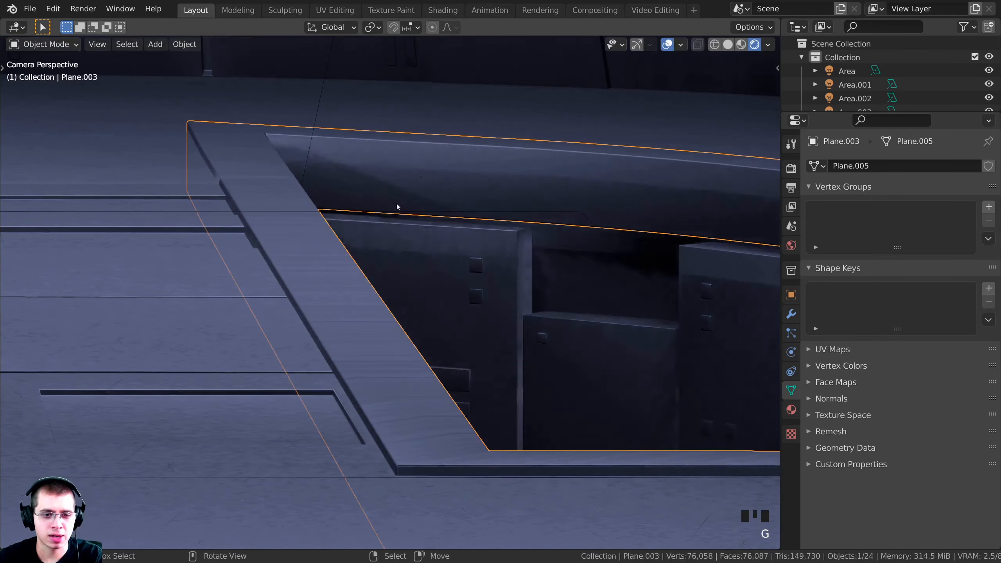
pyautogui.press('KP_Decimal')
pyautogui.moveTo(390, 216); pyautogui.dragTo(466, 334, button='middle')
pyautogui.scroll(4, 398, 224)
pyautogui.scroll(4, 499, 285)
pyautogui.keyDown('shift'); pyautogui.moveTo(499, 286); pyautogui.dragTo(346, 256, button='middle'); pyautogui.keyUp('shift')
# Select the console wall piece and toggle its Solidify modifier to compare thickness
pyautogui.rightClick(309, 207)
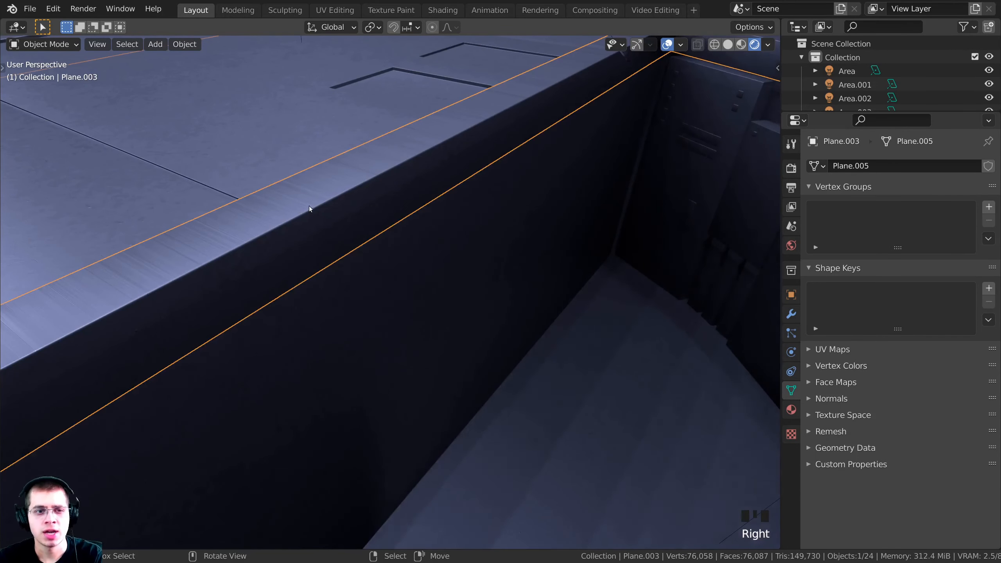
pyautogui.click(791, 314)
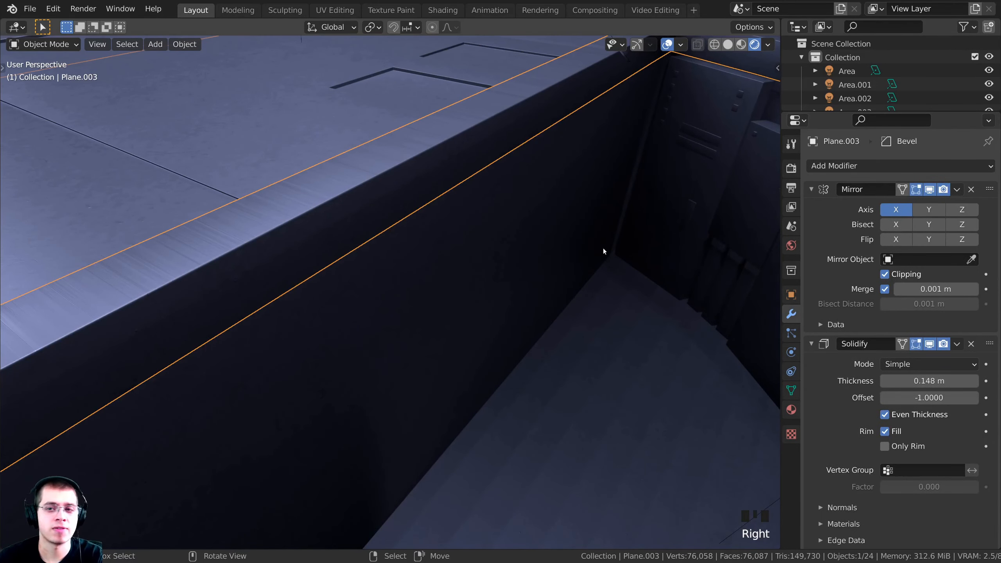
pyautogui.moveTo(604, 248); pyautogui.dragTo(647, 261, button='middle')
pyautogui.click(930, 344)
pyautogui.click(930, 344)
pyautogui.click(930, 344)
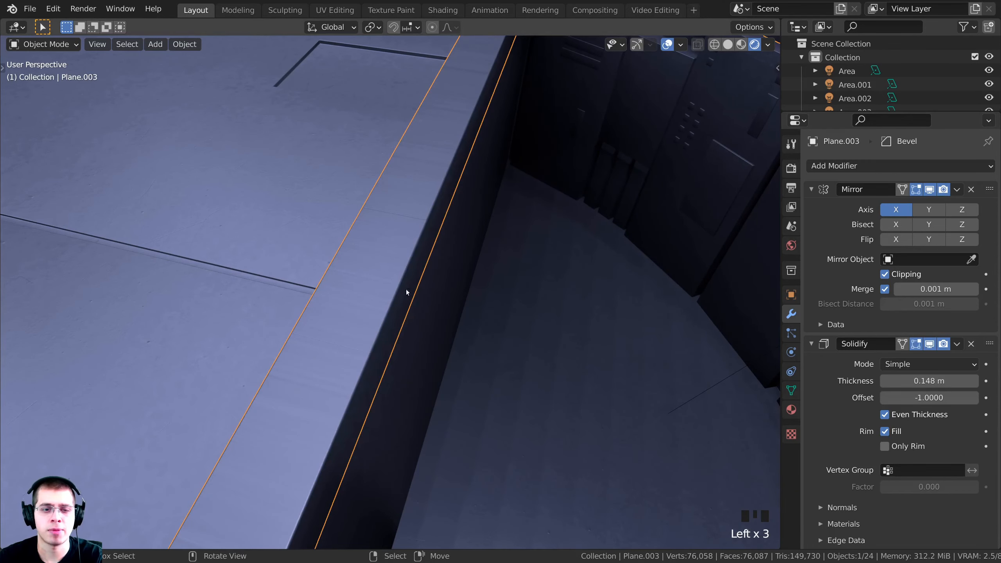
pyautogui.scroll(1, 437, 233)
pyautogui.keyDown('shift'); pyautogui.moveTo(460, 238); pyautogui.dragTo(512, 249, button='middle'); pyautogui.keyUp('shift')
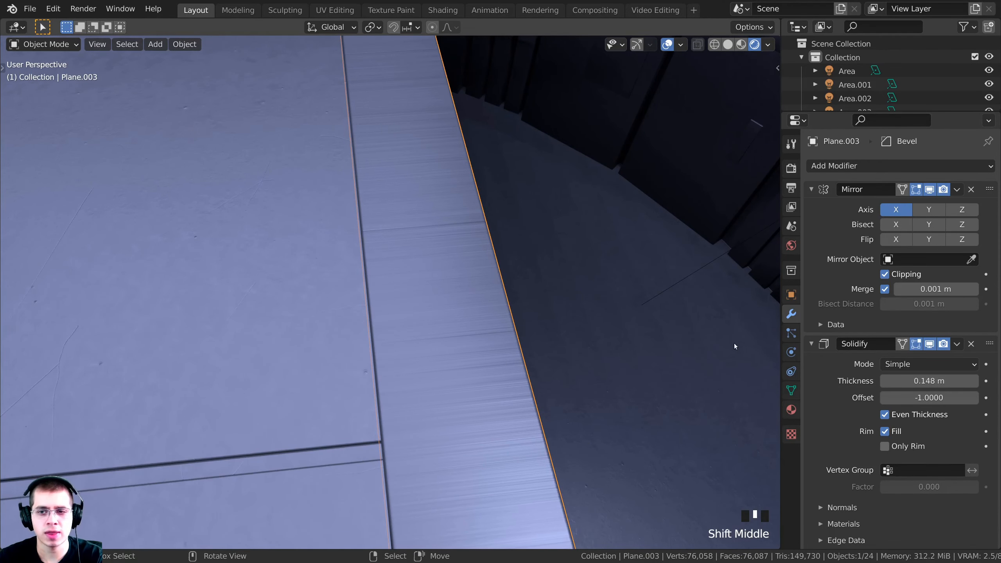
pyautogui.scroll(-3, 857, 319)
# Apply the Solidify modifier to the wall piece's mesh
pyautogui.click(841, 331)
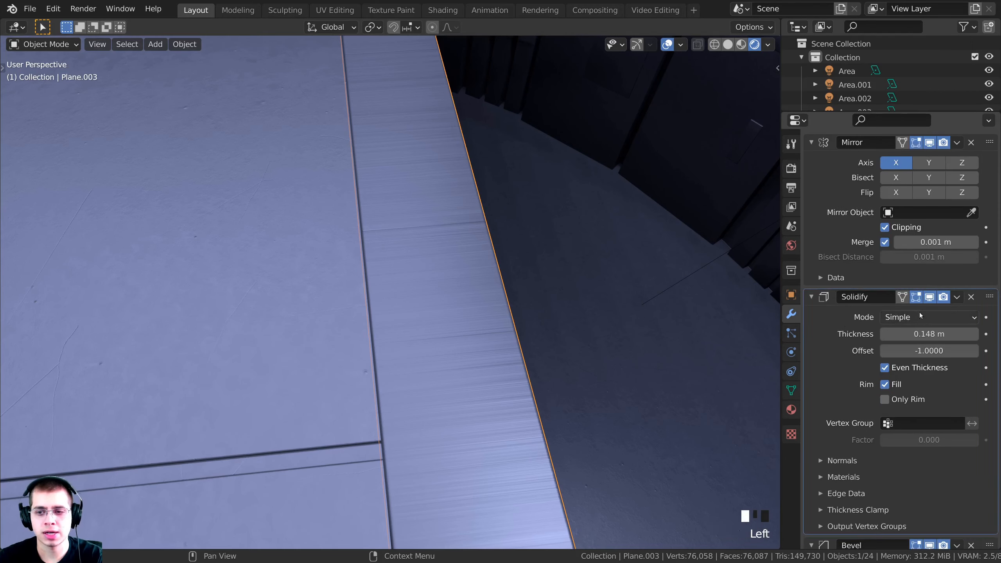
pyautogui.click(957, 299)
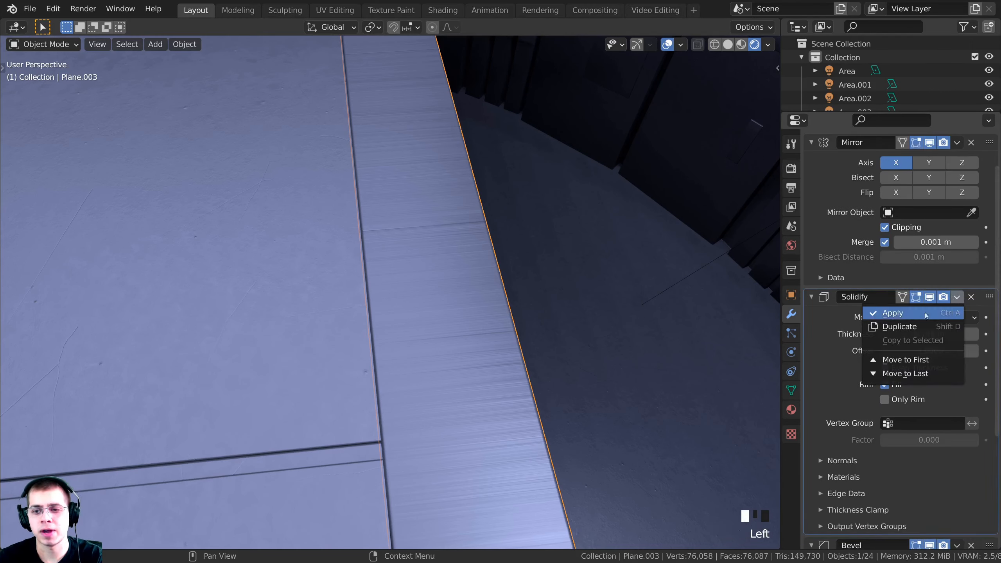
pyautogui.click(907, 316)
pyautogui.moveTo(623, 293); pyautogui.dragTo(409, 242, button='middle')
# In Edit Mode, select all faces of the console strip and apply Smart UV Project
pyautogui.press('Tab')
pyautogui.press('a')
pyautogui.press('a')
pyautogui.press('a')
pyautogui.scroll(1, 349, 219)
pyautogui.moveTo(444, 325); pyautogui.dragTo(493, 140, button='middle')
pyautogui.scroll(-3, 493, 140)
pyautogui.press('a')
pyautogui.press('a')
pyautogui.press('a')
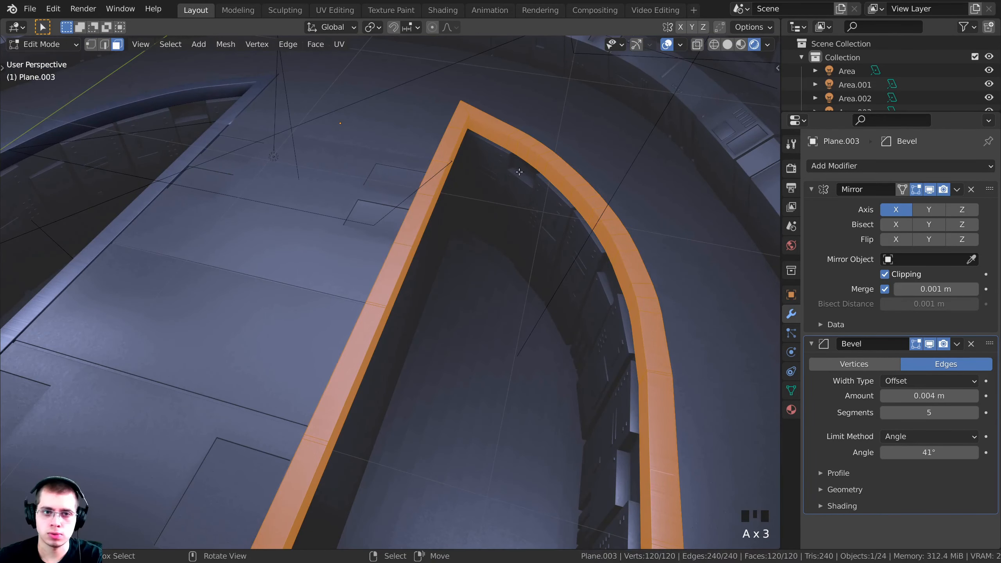
pyautogui.keyDown('shift'); pyautogui.moveTo(470, 241); pyautogui.dragTo(454, 294, button='middle'); pyautogui.keyUp('shift')
pyautogui.scroll(5, 436, 266)
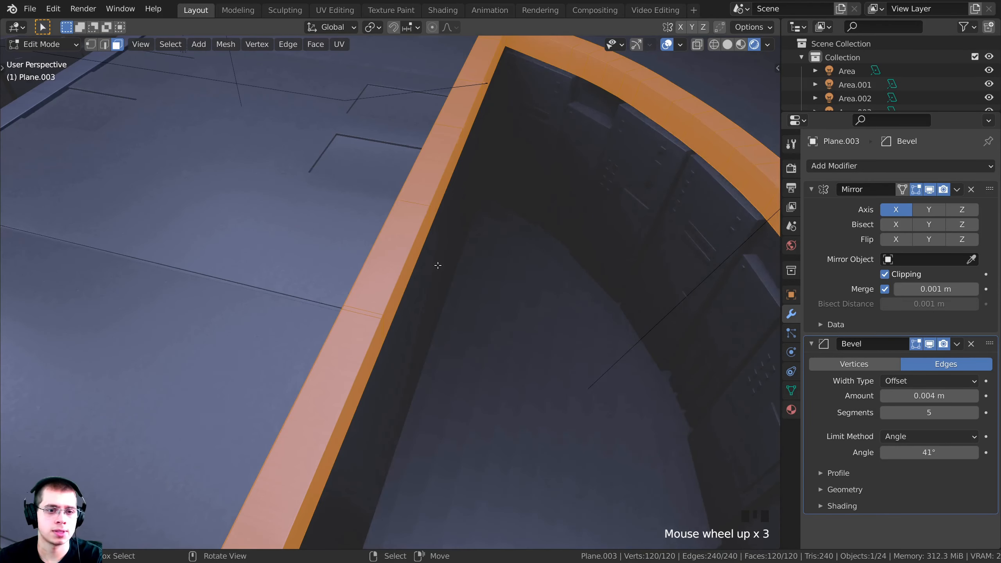
pyautogui.press('u')
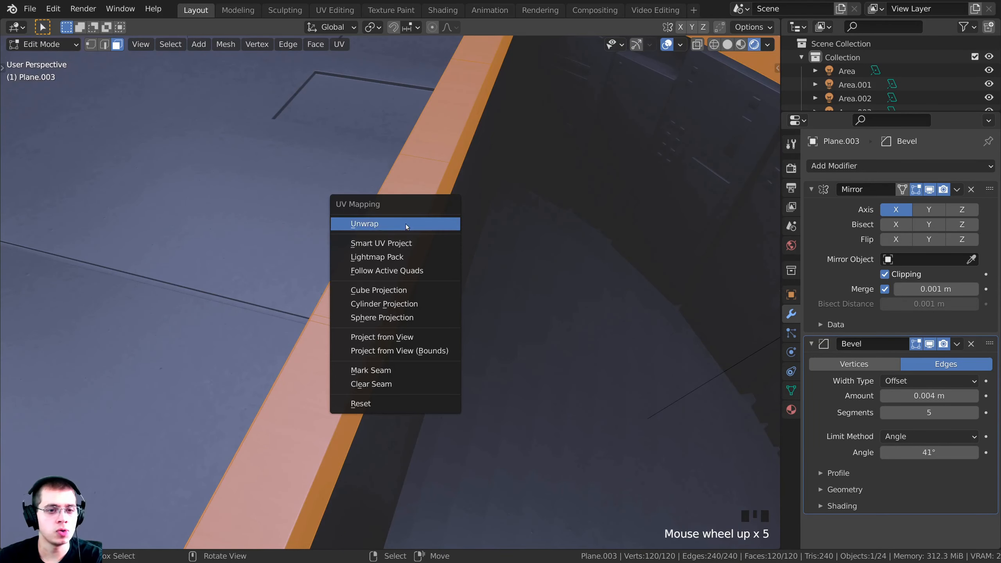
pyautogui.click(396, 244)
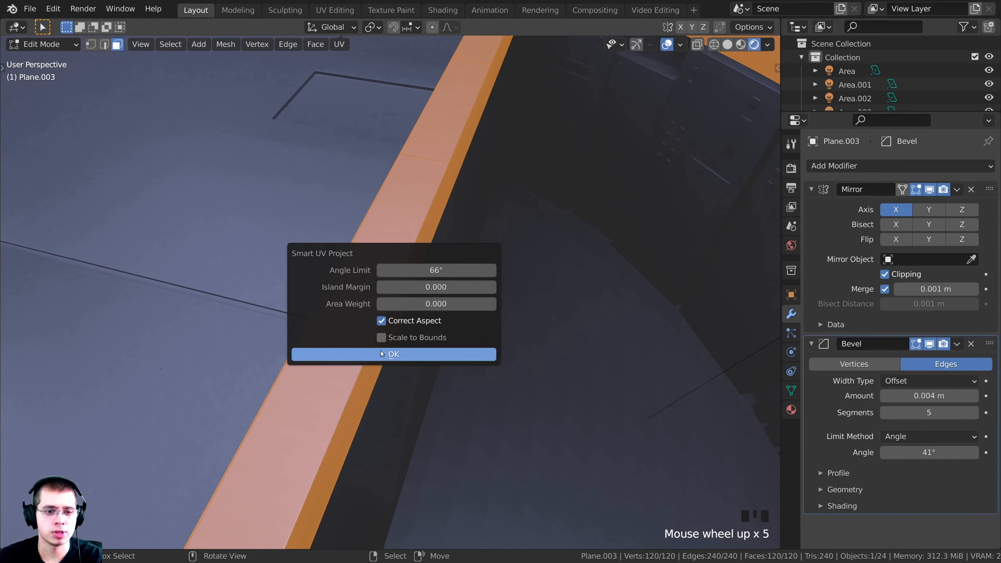
pyautogui.click(397, 354)
pyautogui.scroll(2, 457, 354)
# Back in Object Mode, orbit around the strip to check how the metal texture maps
pyautogui.press('Tab')
pyautogui.moveTo(454, 296); pyautogui.dragTo(468, 319, button='middle')
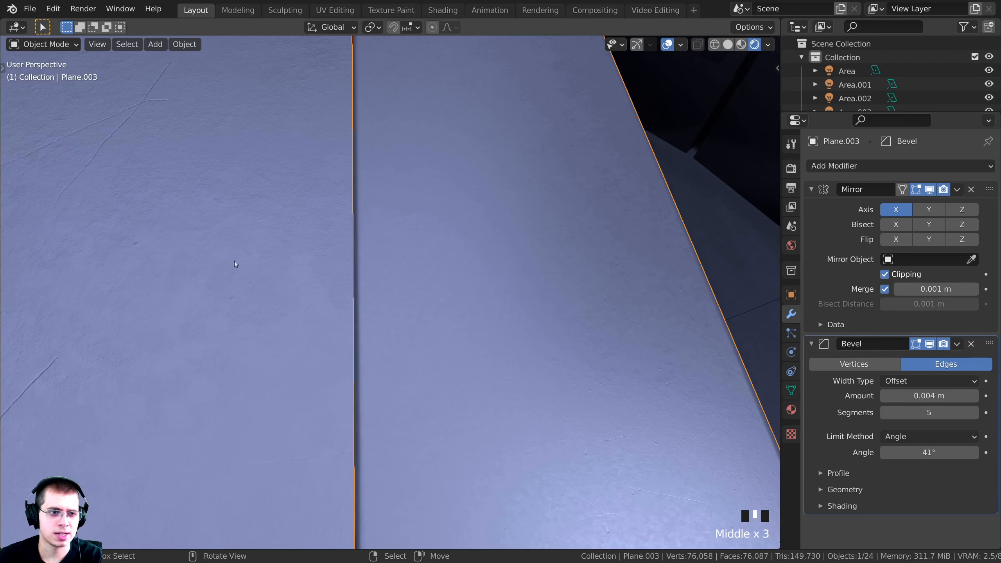
pyautogui.moveTo(236, 265); pyautogui.dragTo(174, 217, button='middle')
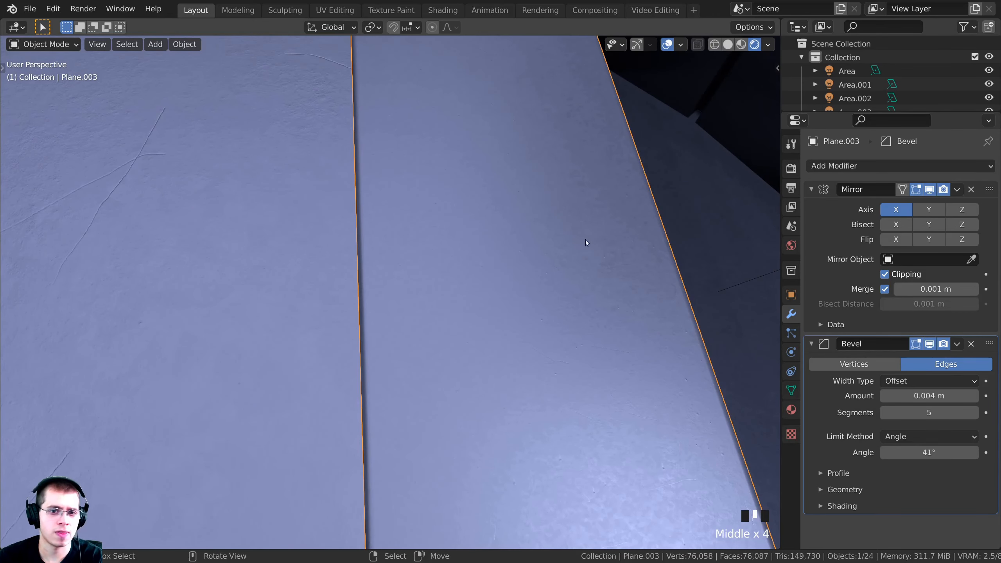
pyautogui.scroll(-1, 535, 277)
# In the UV Editing workspace, select all UV islands and scale them down over the Metal038 texture
pyautogui.press('Tab')
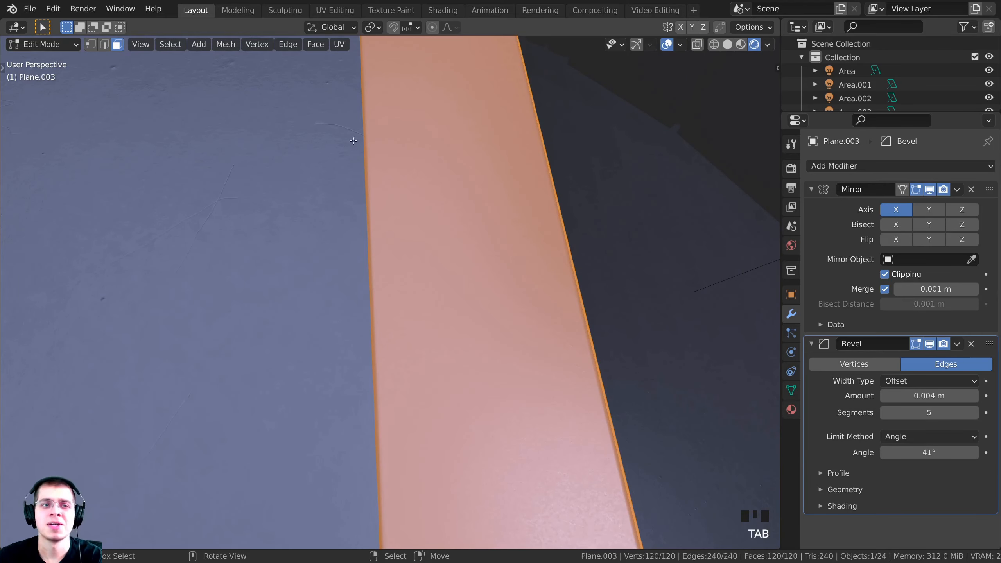
pyautogui.click(334, 10)
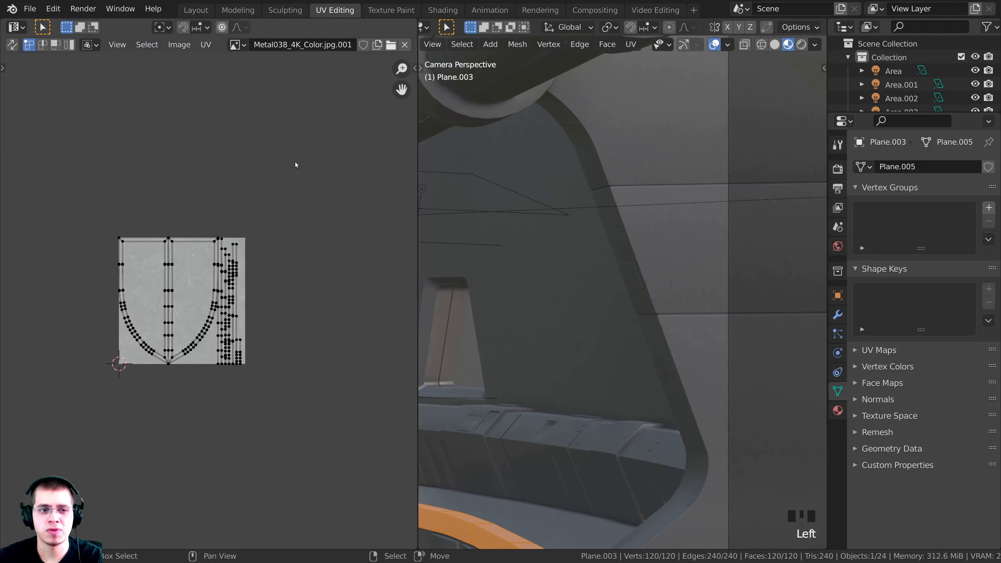
pyautogui.scroll(3, 311, 351)
pyautogui.press('a')
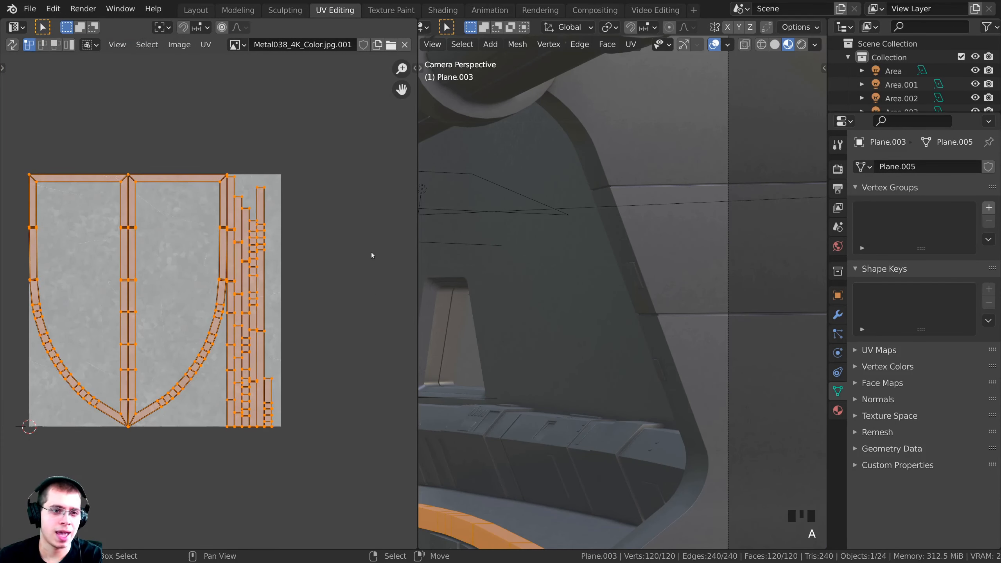
pyautogui.moveTo(372, 255); pyautogui.dragTo(383, 236, button='middle')
pyautogui.press('KP_Decimal')
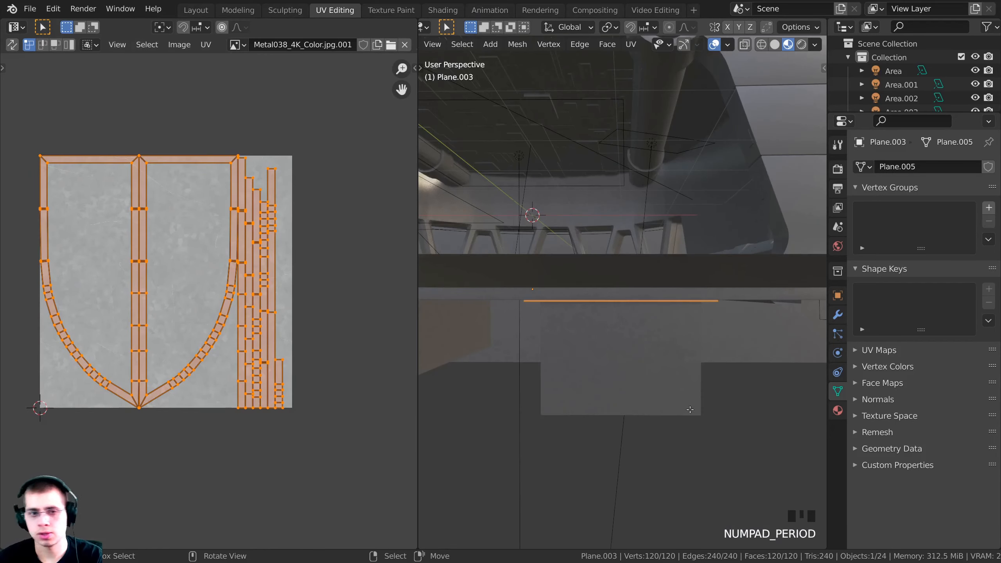
pyautogui.scroll(4, 562, 362)
pyautogui.keyDown('shift'); pyautogui.moveTo(562, 362); pyautogui.dragTo(696, 321, button='middle'); pyautogui.keyUp('shift')
pyautogui.scroll(3, 696, 321)
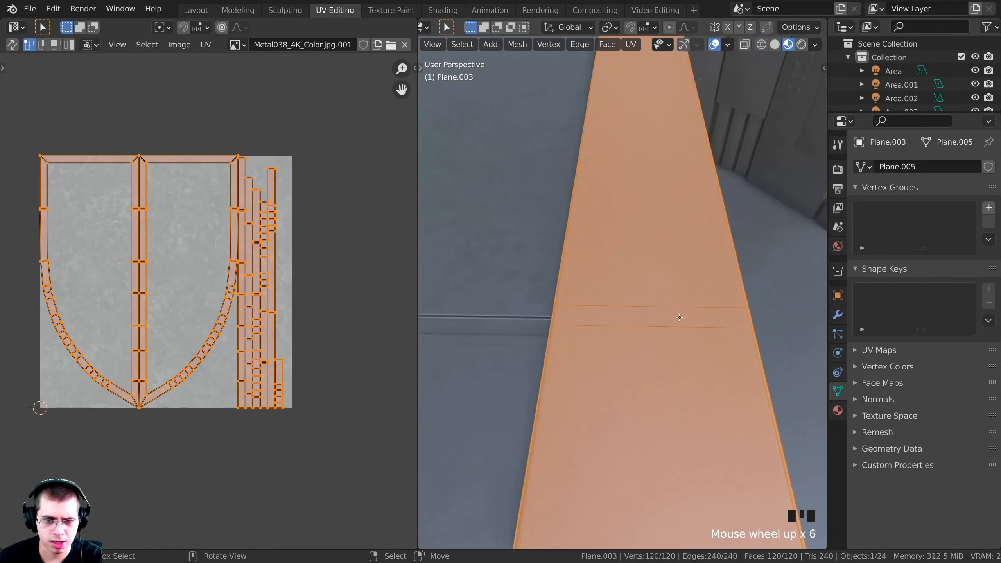
pyautogui.press('s')
pyautogui.click(245, 321)
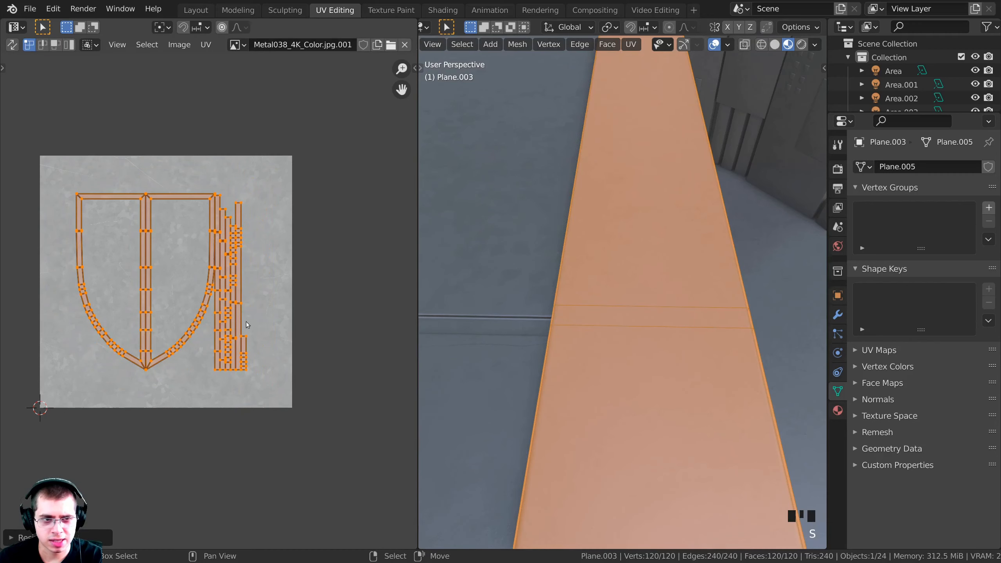
# Return to Object Mode and view the scene through the camera
pyautogui.press('Tab')
pyautogui.moveTo(635, 363)
pyautogui.keyDown('shift'); pyautogui.mouseDown(button='middle')
pyautogui.moveTo(647, 368)
pyautogui.moveTo(539, 313)
pyautogui.moveTo(611, 297)
pyautogui.moveTo(596, 247)
pyautogui.moveTo(580, 304)
pyautogui.mouseUp(button='middle'); pyautogui.keyUp('shift')
pyautogui.press('KP_0')
pyautogui.scroll(-3, 591, 256)
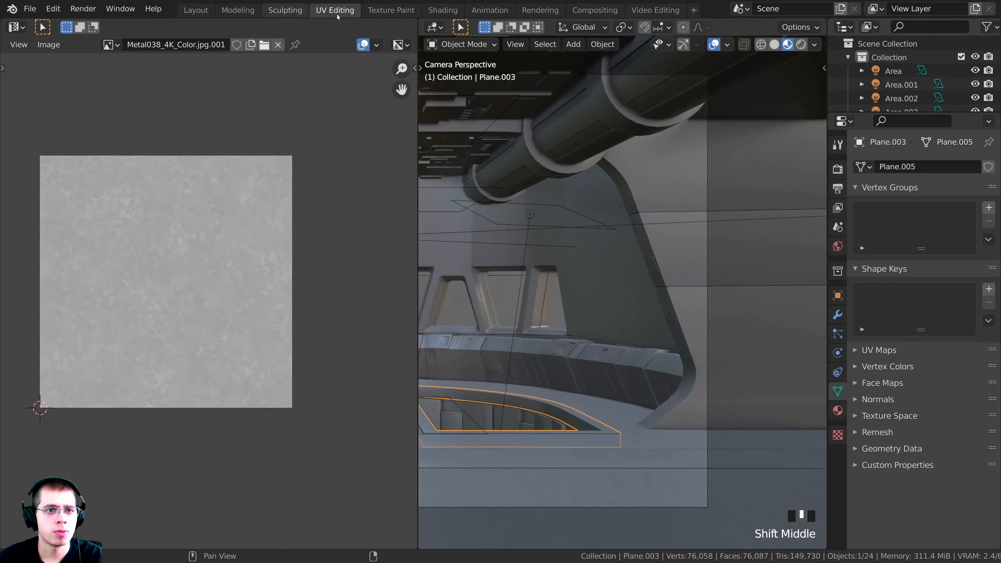
# Switch to the Shading workspace with Rendered viewport shading and nothing selected
pyautogui.click(439, 11)
pyautogui.keyDown('shift'); pyautogui.moveTo(379, 394); pyautogui.dragTo(398, 442, button='middle'); pyautogui.keyUp('shift')
pyautogui.scroll(-2, 398, 442)
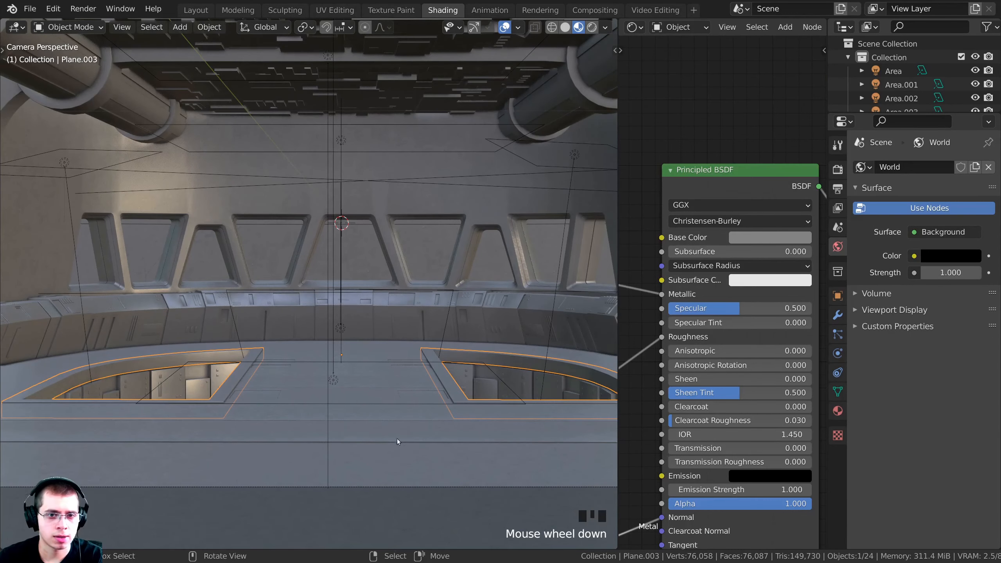
pyautogui.press('z')
pyautogui.press('a')
pyautogui.keyDown('shift'); pyautogui.moveTo(340, 310); pyautogui.dragTo(149, 161, button='middle'); pyautogui.keyUp('shift')
pyautogui.scroll(4, 149, 161)
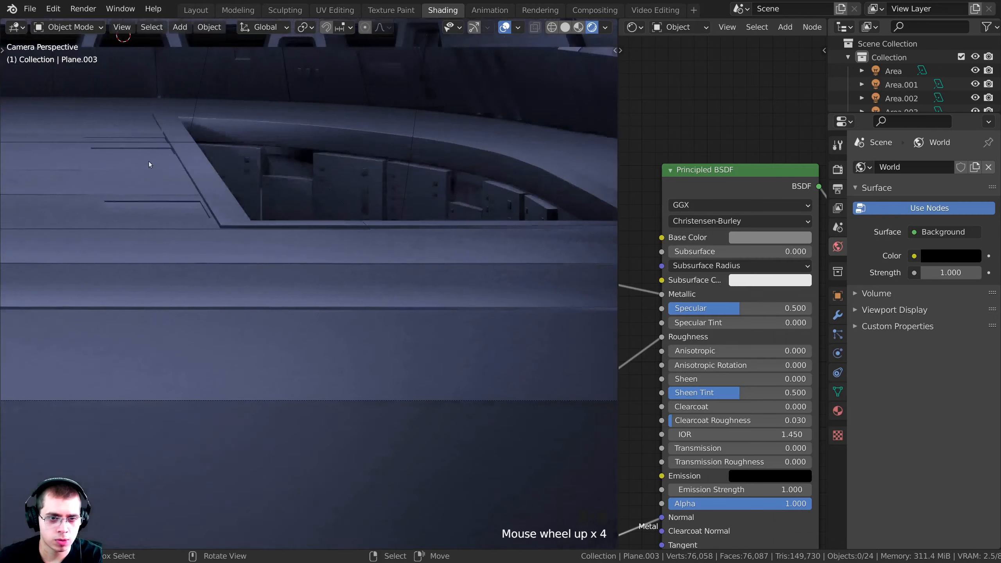
pyautogui.scroll(1, 228, 205)
pyautogui.keyDown('shift'); pyautogui.moveTo(227, 205); pyautogui.dragTo(307, 272, button='middle'); pyautogui.keyUp('shift')
pyautogui.scroll(3, 174, 193)
pyautogui.keyDown('shift'); pyautogui.moveTo(174, 192); pyautogui.dragTo(327, 315, button='middle'); pyautogui.keyUp('shift')
# Save the blend file and frame the bridge windows in the camera view
pyautogui.hotkey('ctrl', 's')
pyautogui.scroll(-1, 203, 322)
pyautogui.scroll(3, 327, 315)
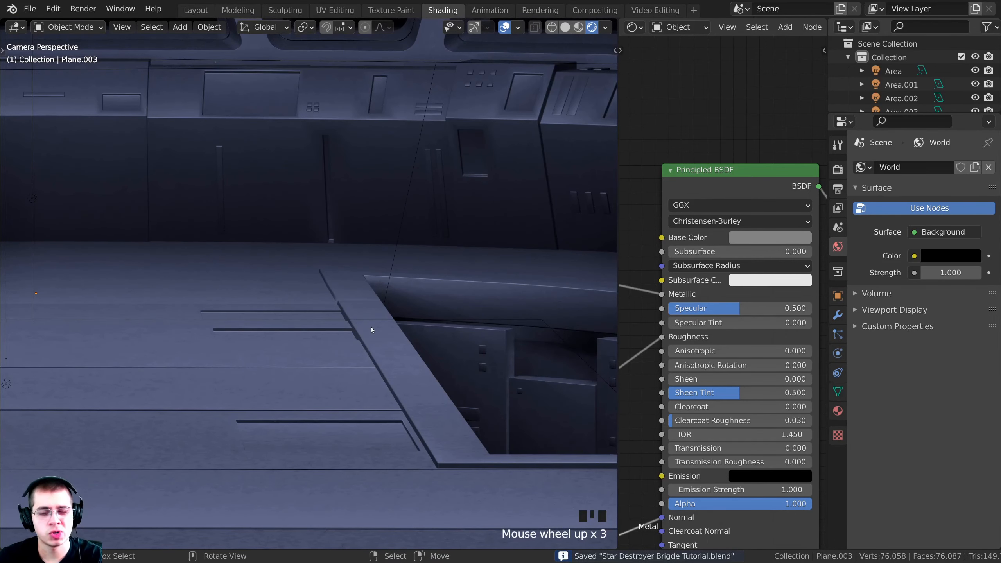
pyautogui.scroll(-4, 369, 319)
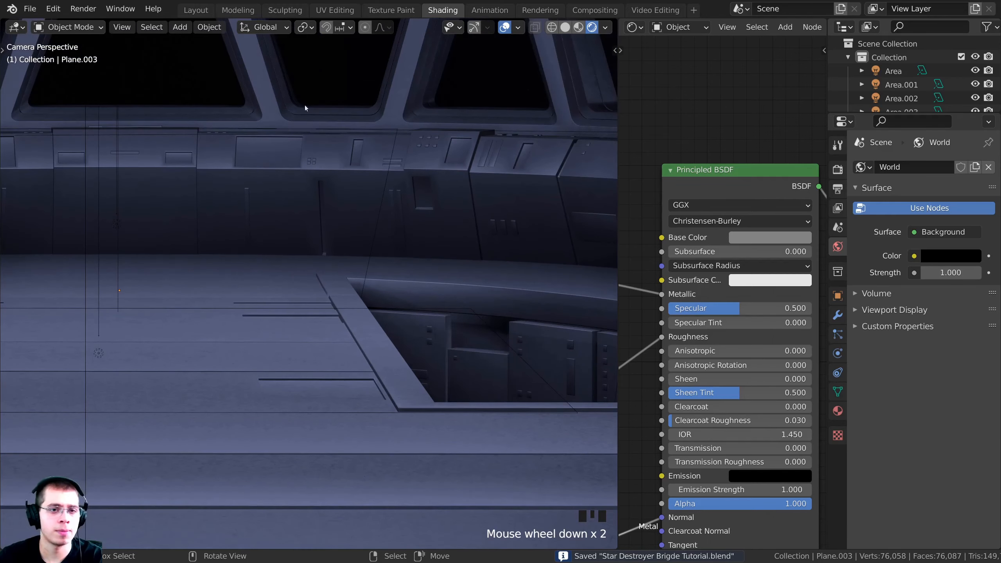
pyautogui.keyDown('shift'); pyautogui.moveTo(308, 161); pyautogui.dragTo(373, 213, button='middle'); pyautogui.keyUp('shift')
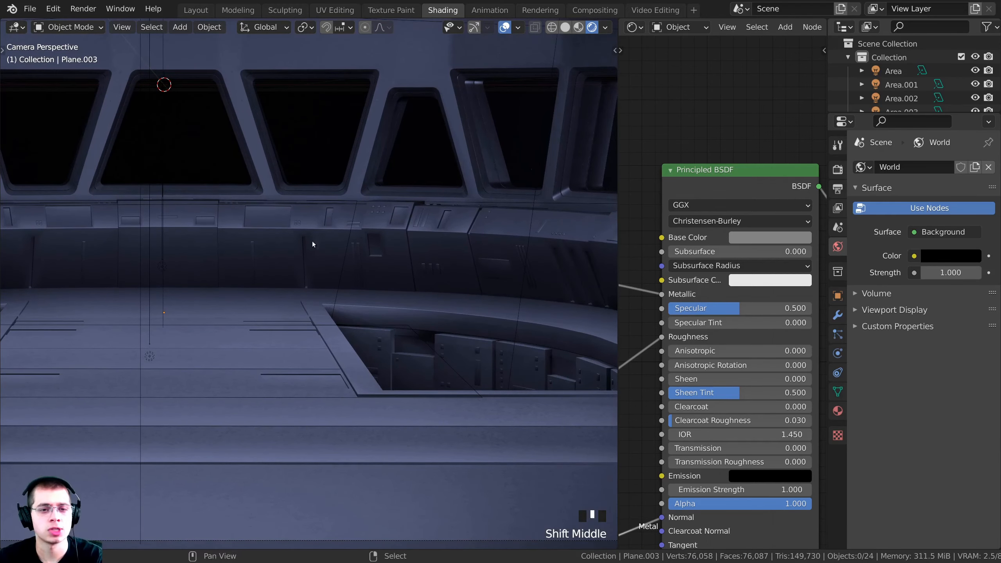
pyautogui.scroll(5, 380, 312)
pyautogui.scroll(-1, 370, 275)
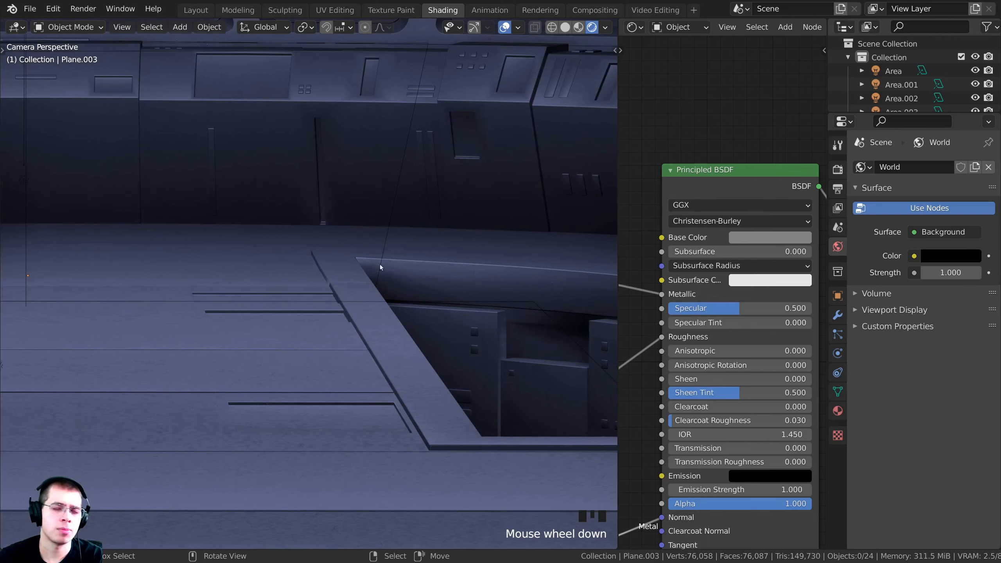
# Select the floor-edge panel and widen the Shader Editor to show its Metal nodes
pyautogui.click(373, 310)
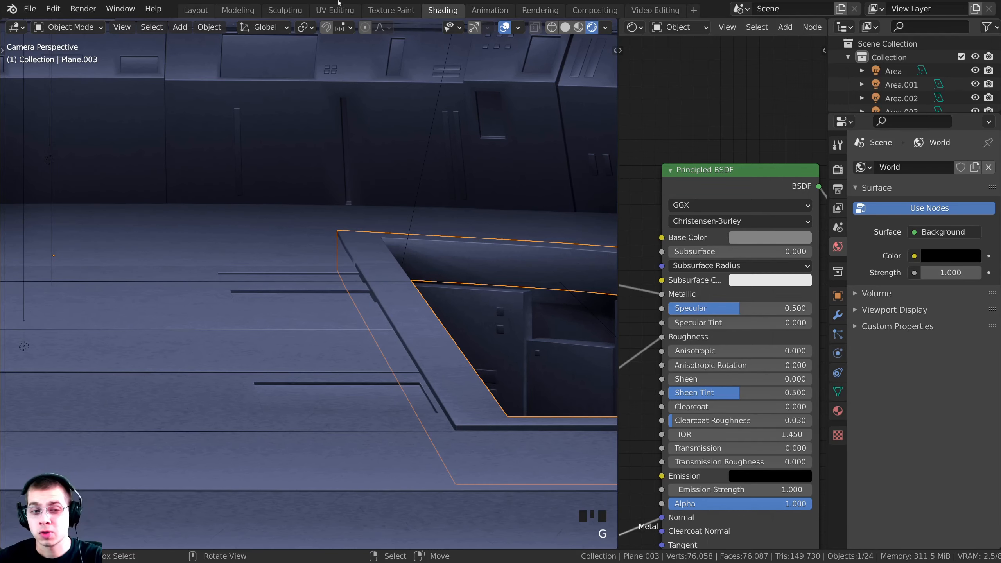
pyautogui.keyDown('shift'); pyautogui.moveTo(373, 310); pyautogui.dragTo(388, 265, button='middle'); pyautogui.keyUp('shift')
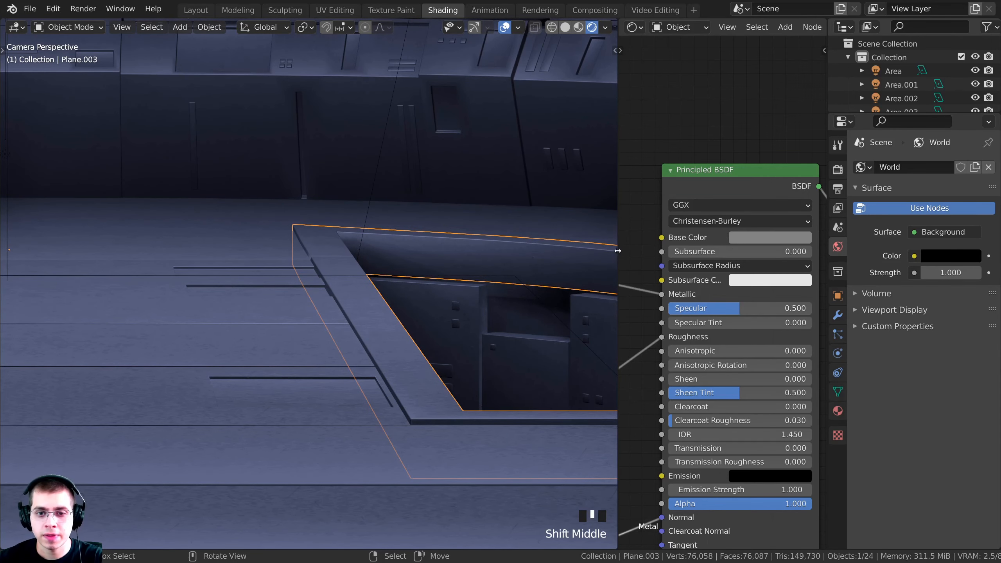
pyautogui.moveTo(617, 250); pyautogui.dragTo(294, 251)
pyautogui.scroll(-2, 559, 291)
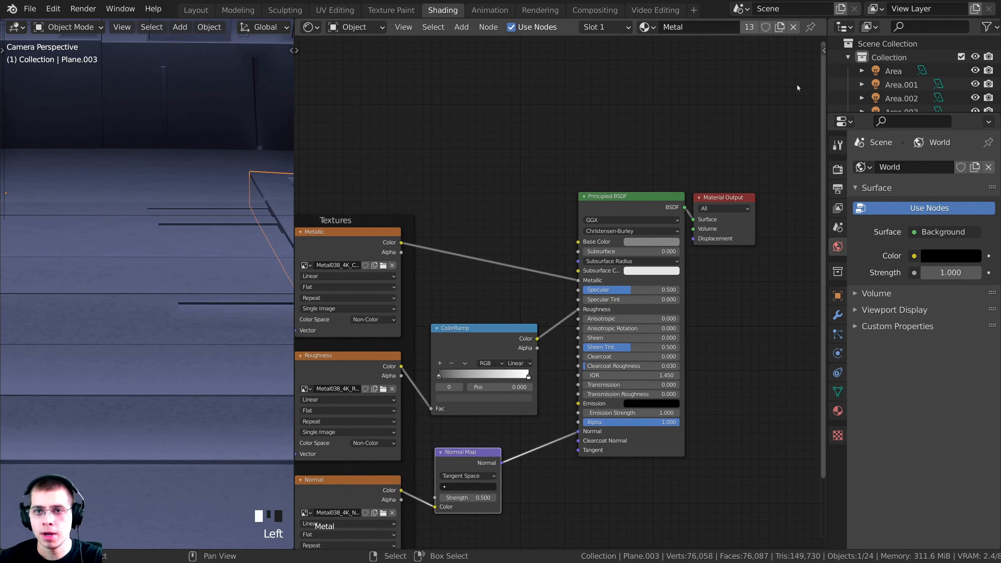
# Make a single-user copy of the Metal material and rename it 'Dark Metal'
pyautogui.click(781, 28)
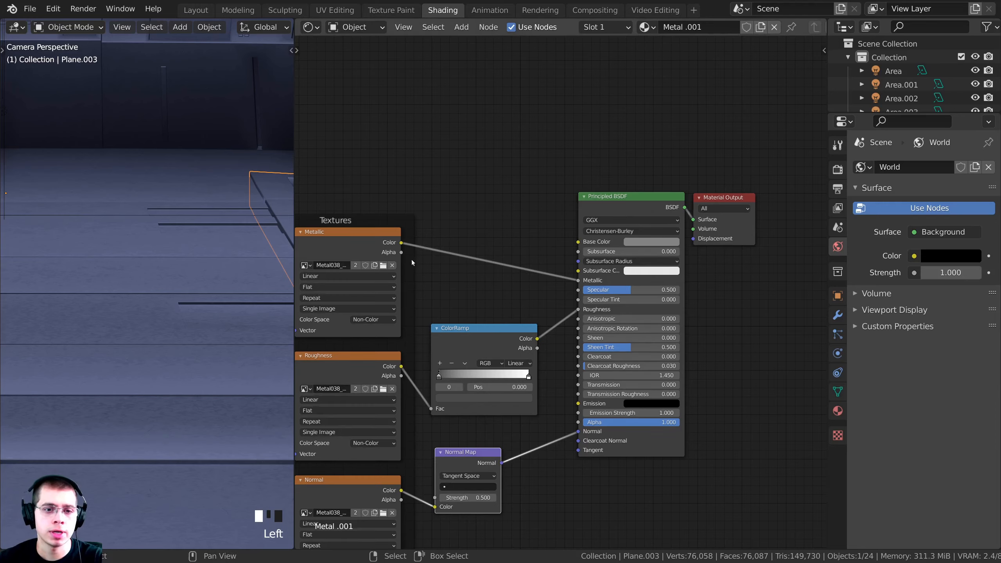
pyautogui.press('Home')
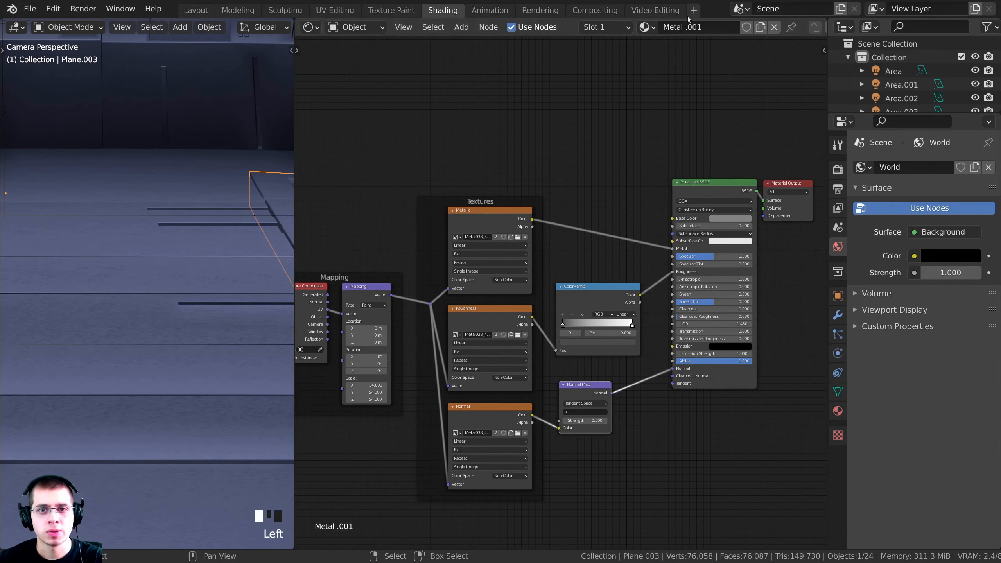
pyautogui.doubleClick(703, 26)
pyautogui.write('Dark')
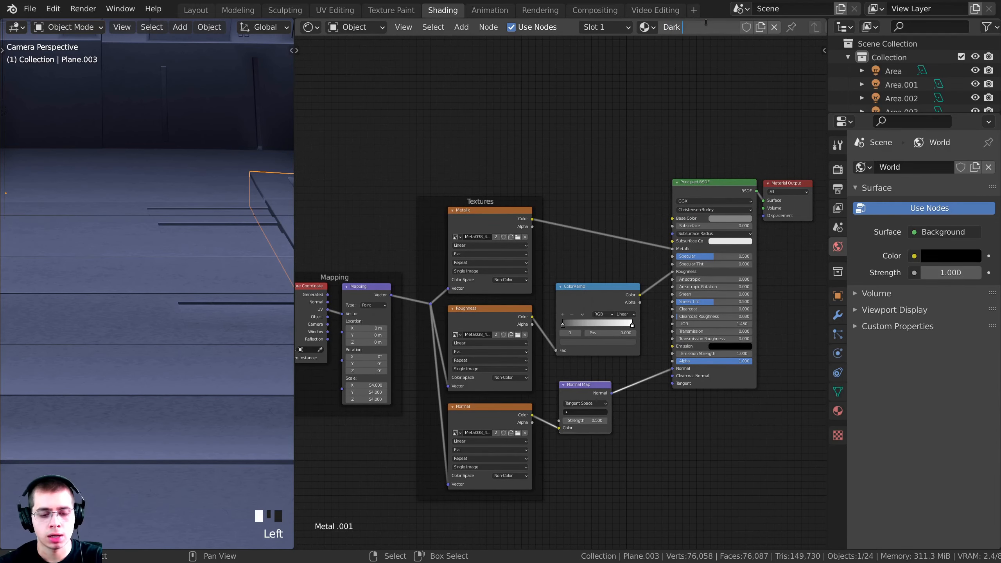
pyautogui.write(' Metal')
pyautogui.press('Return')
# Darken Dark Metal's base colour to an HSV value of about 0.09, then deselect everything
pyautogui.moveTo(328, 223); pyautogui.dragTo(305, 247, button='middle')
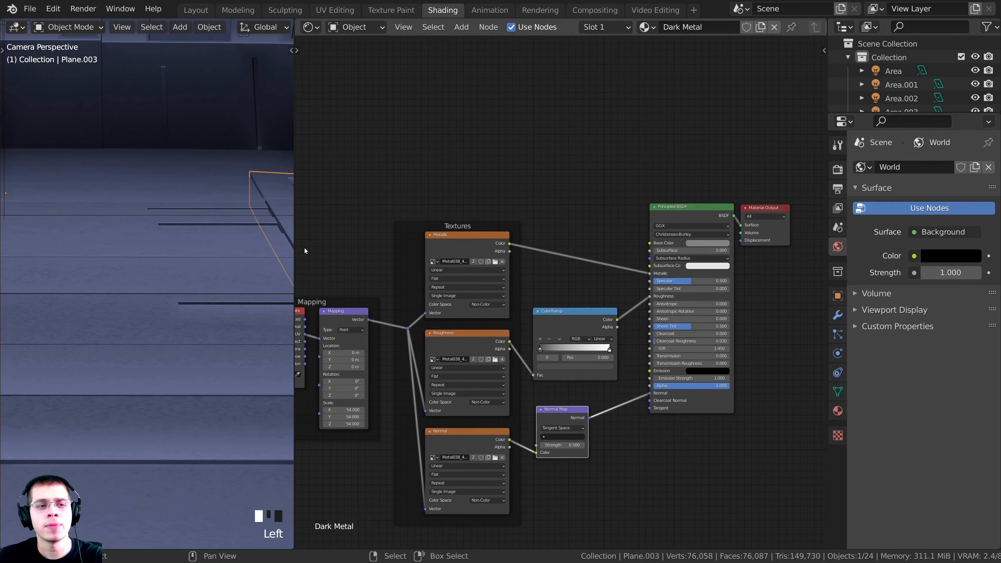
pyautogui.keyDown('shift'); pyautogui.moveTo(216, 169); pyautogui.dragTo(29, 241, button='middle'); pyautogui.keyUp('shift')
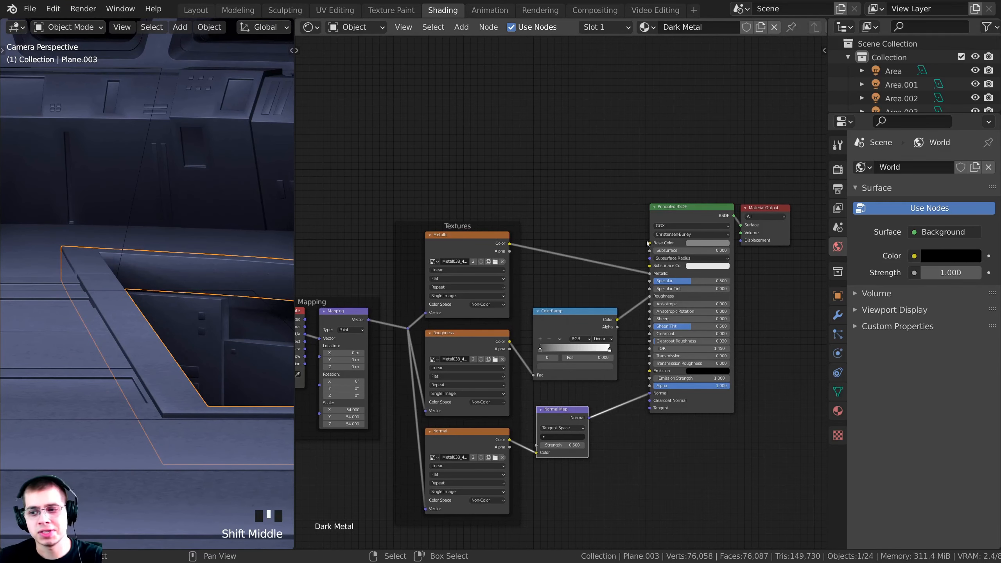
pyautogui.scroll(2, 728, 259)
pyautogui.click(672, 236)
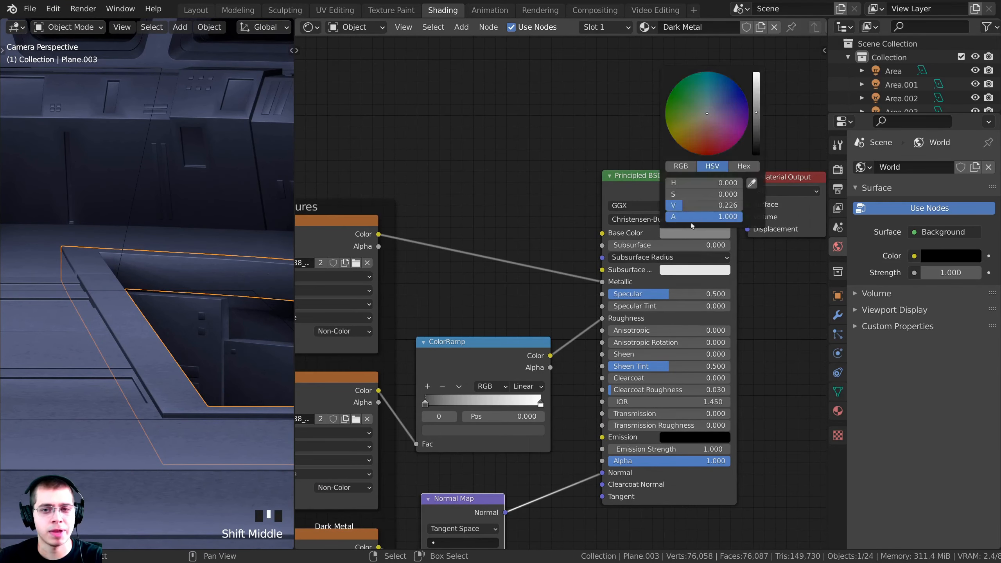
pyautogui.moveTo(755, 117); pyautogui.dragTo(756, 127)
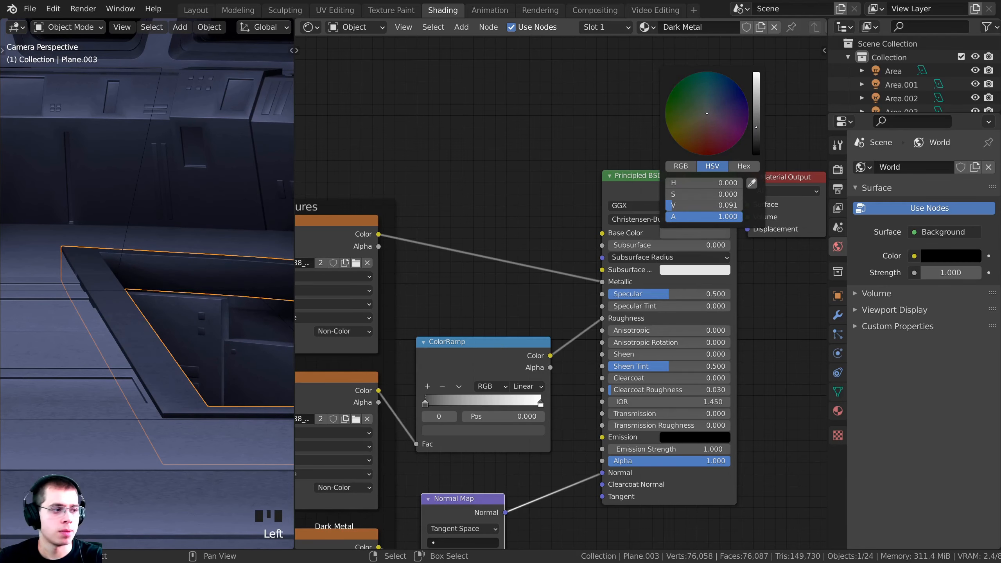
pyautogui.hotkey('alt', 'a')
pyautogui.scroll(-4, 209, 292)
pyautogui.keyDown('shift'); pyautogui.moveTo(222, 322); pyautogui.dragTo(234, 320, button='middle'); pyautogui.keyUp('shift')
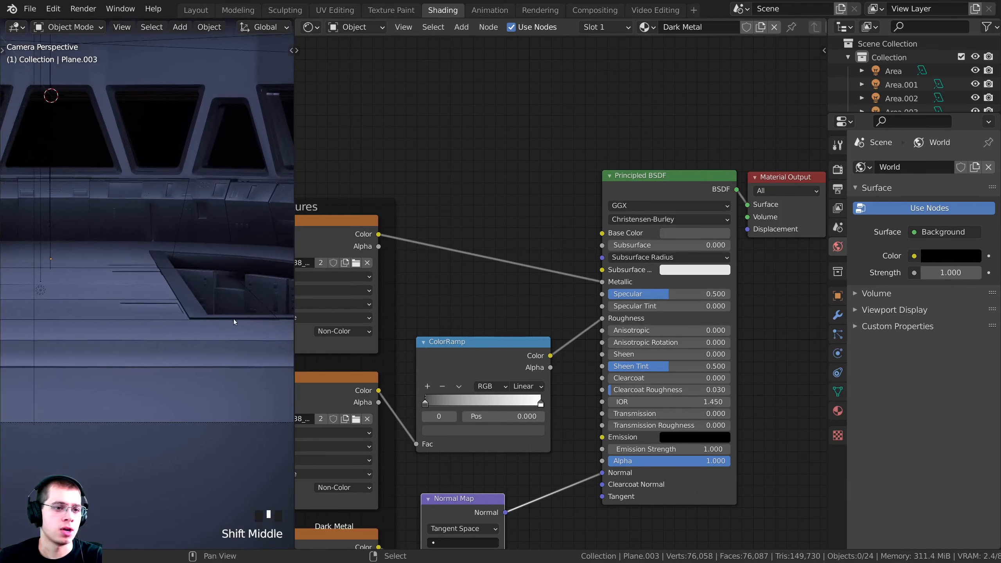
pyautogui.scroll(-4, 207, 329)
pyautogui.scroll(8, 176, 334)
pyautogui.scroll(2, 64, 334)
# Select the floor plane, Plane.001, after framing it in the view
pyautogui.rightClick(61, 358)
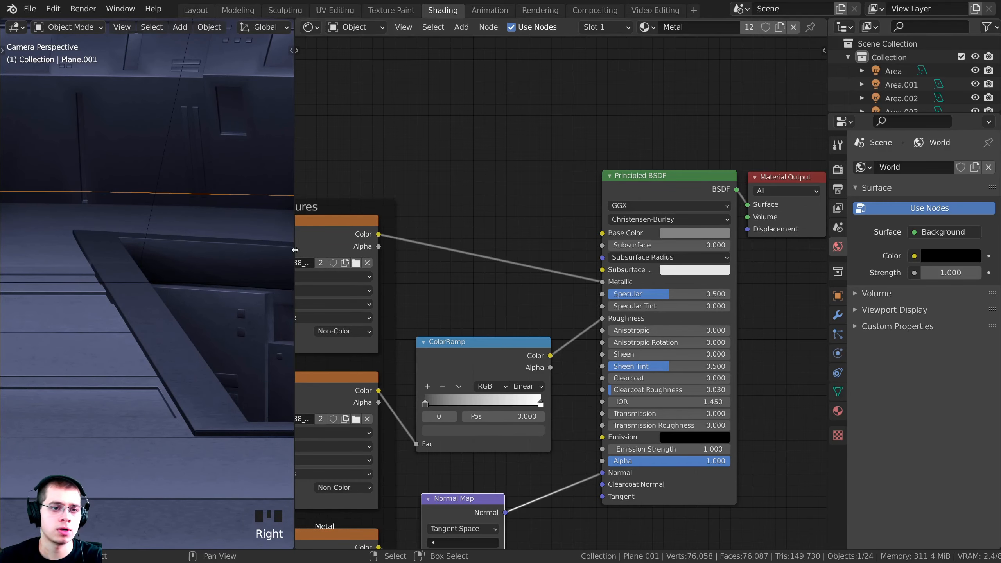
pyautogui.moveTo(295, 257); pyautogui.dragTo(378, 263)
pyautogui.scroll(-3, 406, 272)
pyautogui.scroll(-3, 154, 371)
pyautogui.keyDown('shift'); pyautogui.moveTo(155, 370); pyautogui.dragTo(179, 322, button='middle'); pyautogui.keyUp('shift')
pyautogui.keyDown('shift'); pyautogui.scroll(1, 179, 321); pyautogui.keyUp('shift')
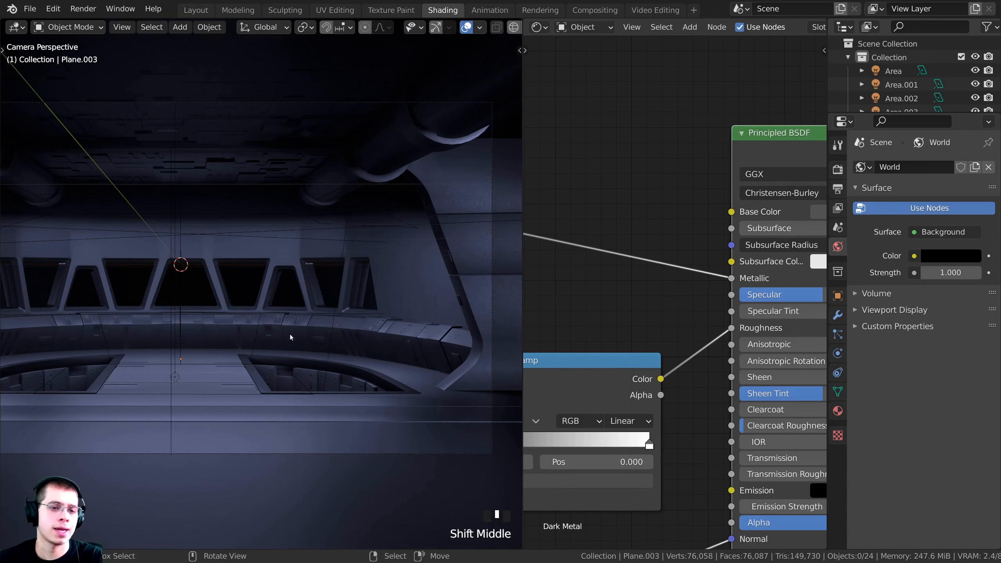
pyautogui.keyDown('shift'); pyautogui.moveTo(210, 395); pyautogui.dragTo(227, 385, button='middle'); pyautogui.keyUp('shift')
pyautogui.rightClick(284, 423)
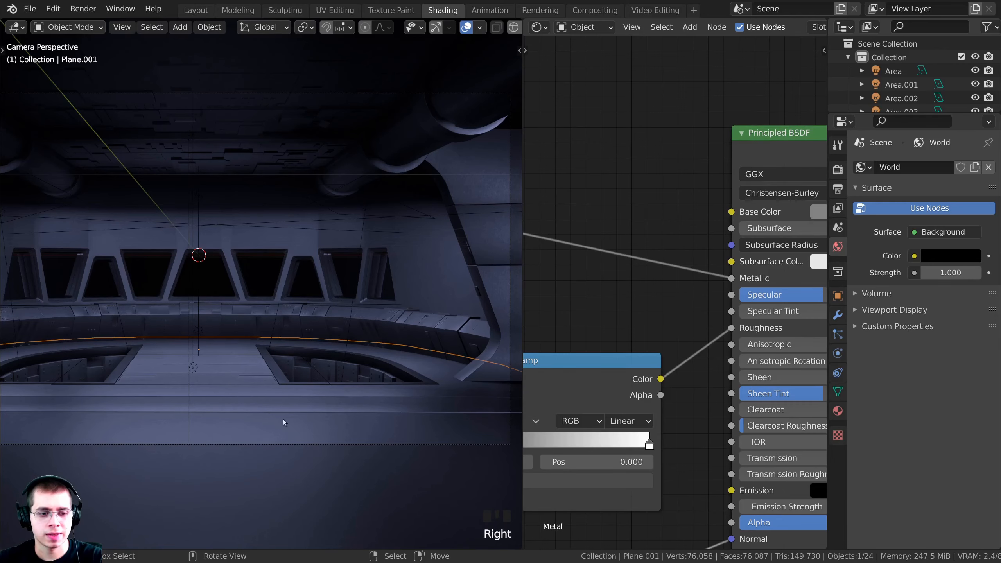
# In Edit Mode with Material Preview shading, select the linked narrow strip of floor faces
pyautogui.press('Tab')
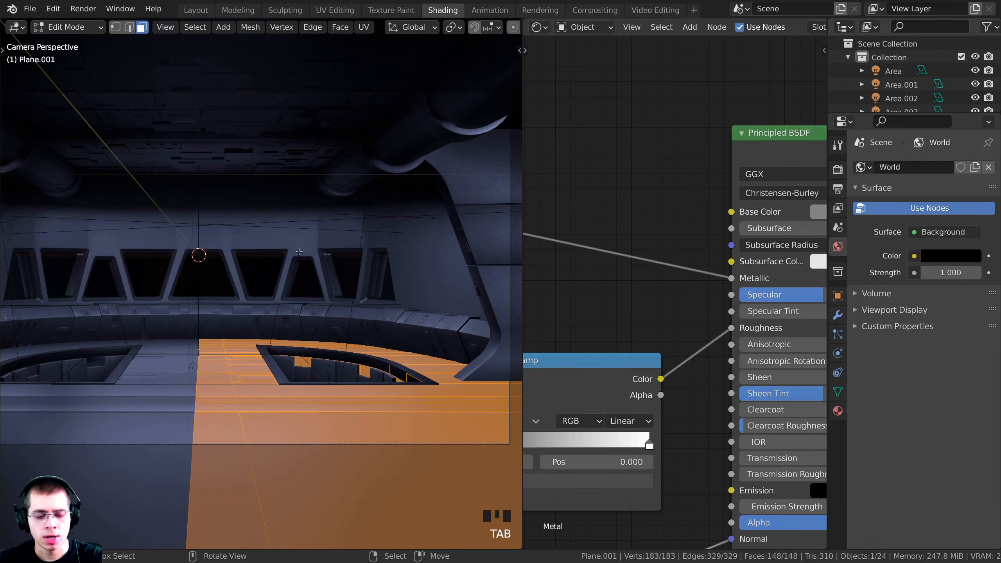
pyautogui.press('z')
pyautogui.click(301, 406)
pyautogui.moveTo(292, 349)
pyautogui.mouseDown(button='middle')
pyautogui.moveTo(324, 370)
pyautogui.moveTo(296, 359)
pyautogui.moveTo(279, 318)
pyautogui.moveTo(277, 338)
pyautogui.moveTo(336, 359)
pyautogui.moveTo(337, 335)
pyautogui.mouseUp(button='middle')
pyautogui.press('a')
pyautogui.keyDown('shift'); pyautogui.moveTo(304, 380); pyautogui.dragTo(379, 194, button='middle'); pyautogui.keyUp('shift')
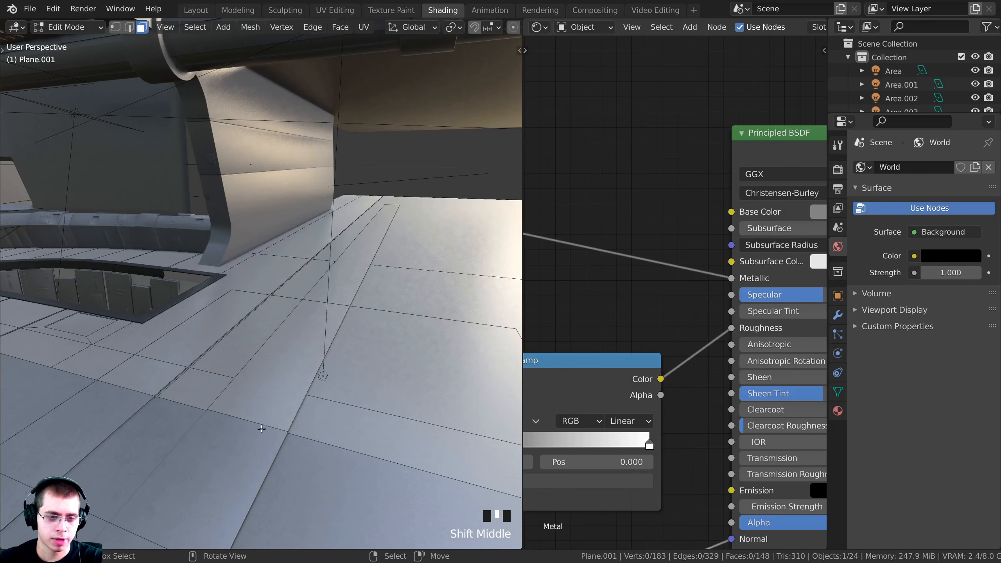
pyautogui.press('l')
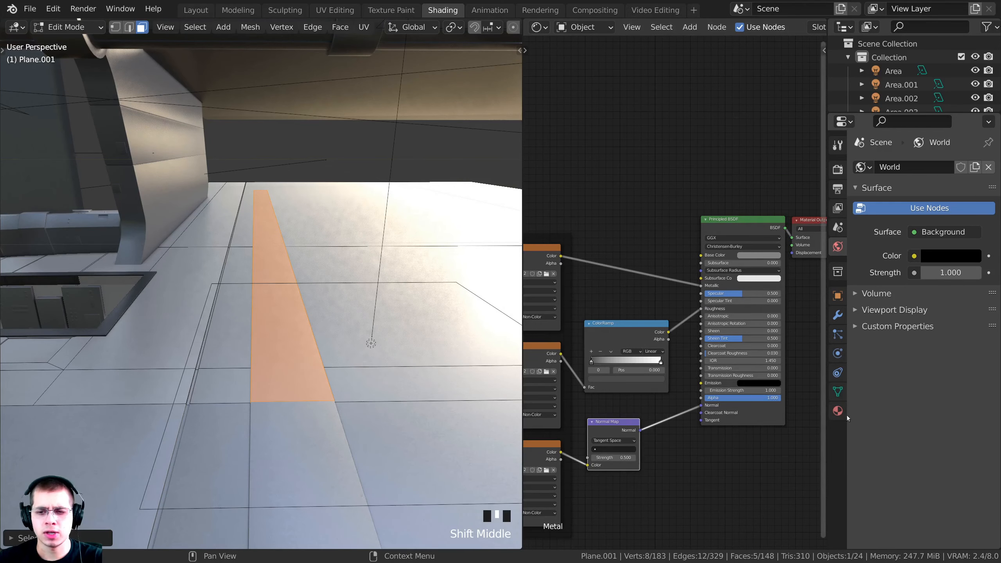
# Add an empty second material slot below Metal on the floor plane
pyautogui.click(839, 411)
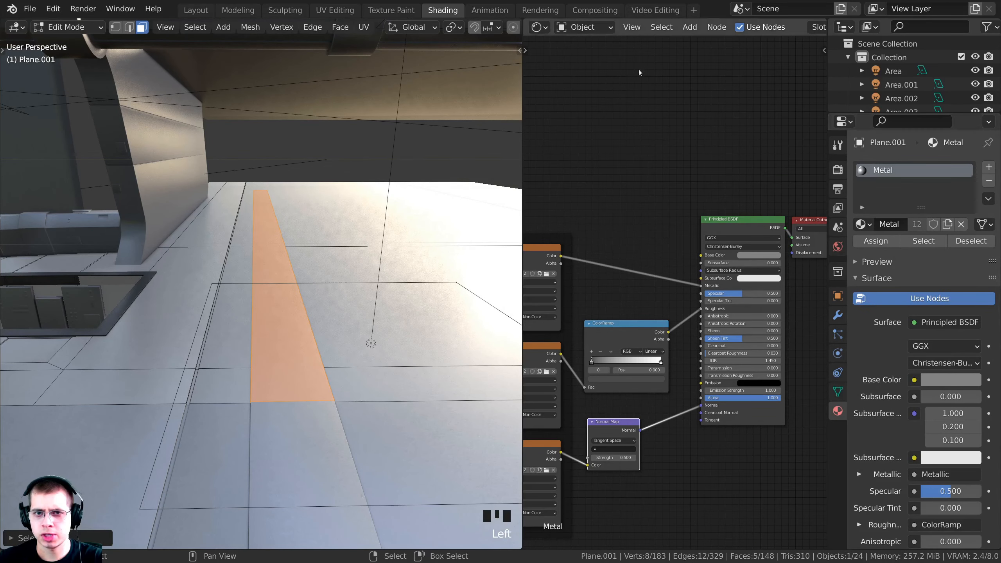
pyautogui.moveTo(522, 102); pyautogui.dragTo(400, 103)
pyautogui.scroll(-5, 580, 32)
pyautogui.click(546, 31)
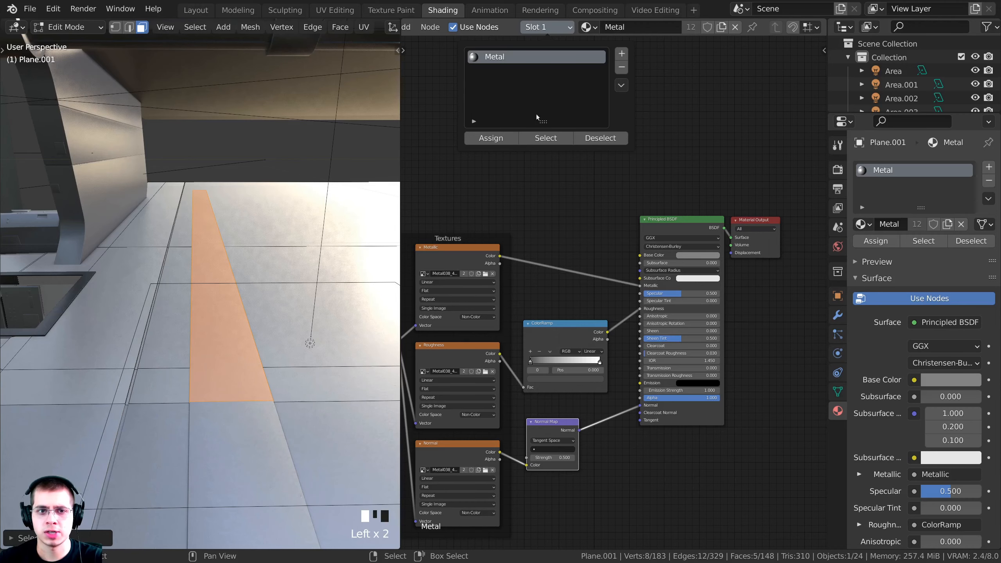
pyautogui.click(548, 28)
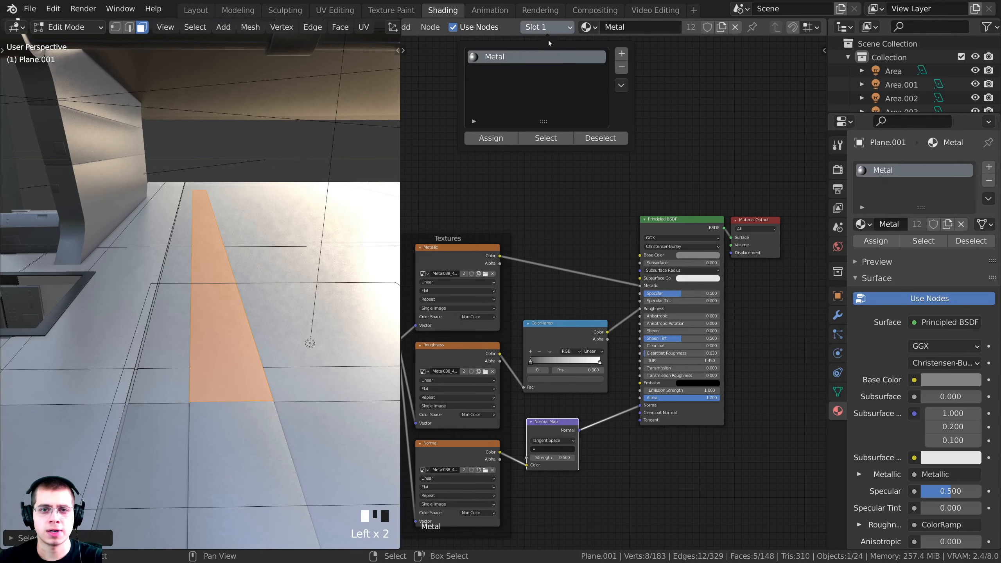
pyautogui.click(622, 54)
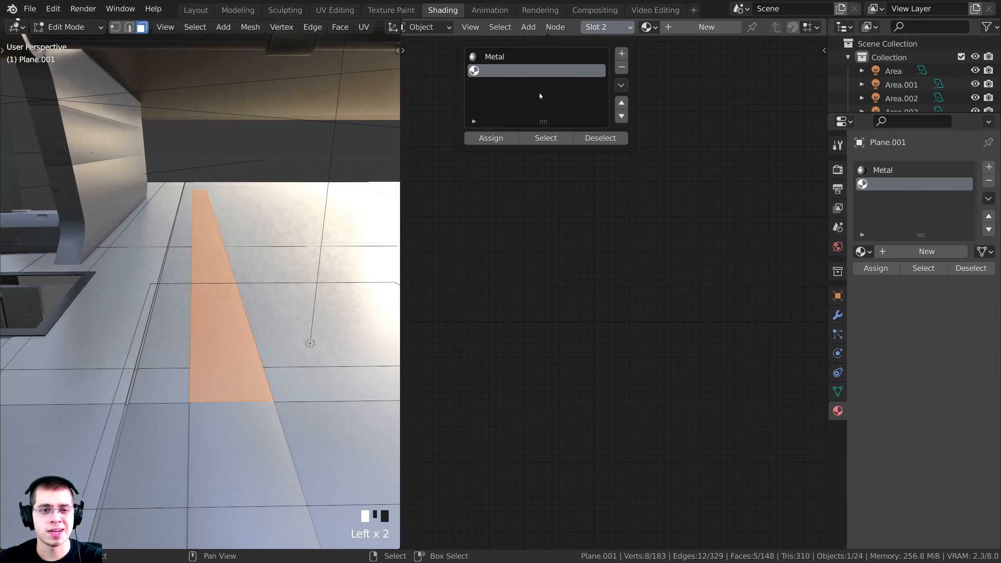
# Load Dark Metal into the second slot and assign it to the selected floor strip
pyautogui.click(647, 27)
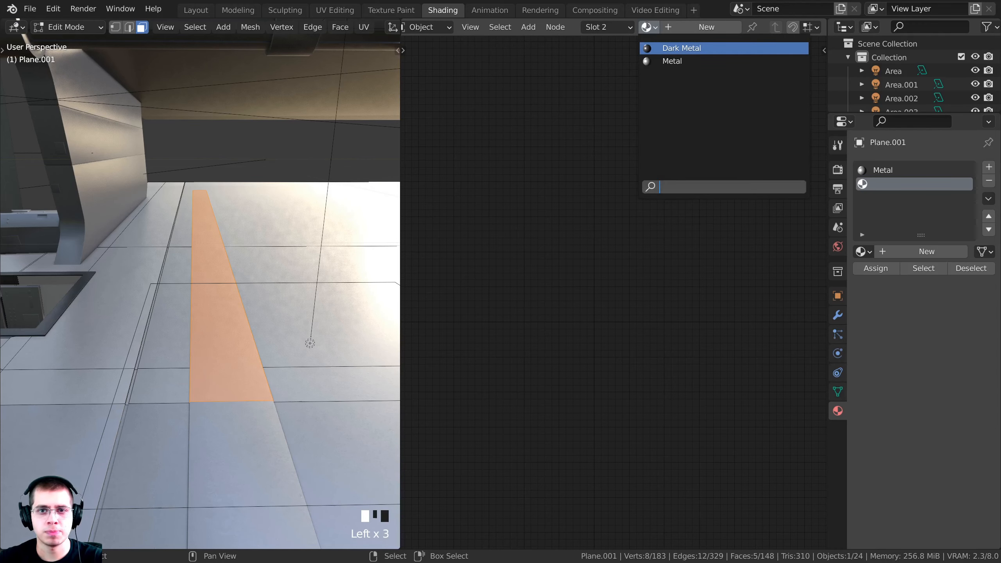
pyautogui.click(662, 48)
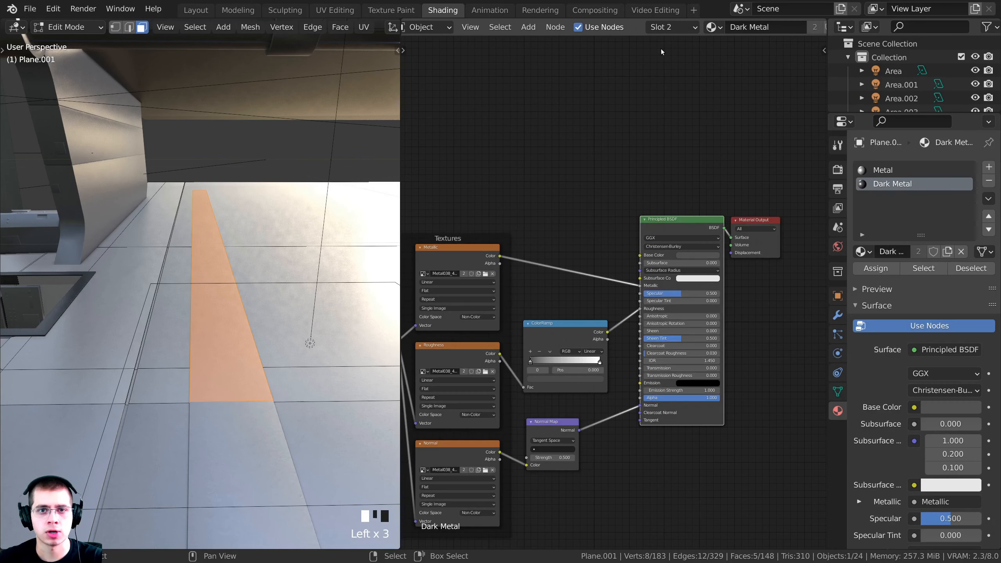
pyautogui.click(677, 29)
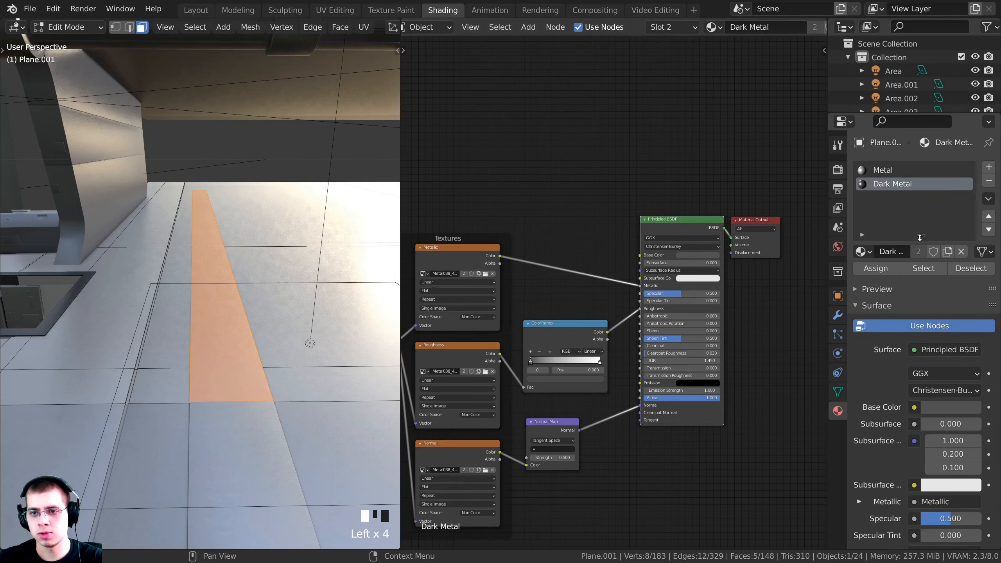
pyautogui.scroll(-2, 753, 232)
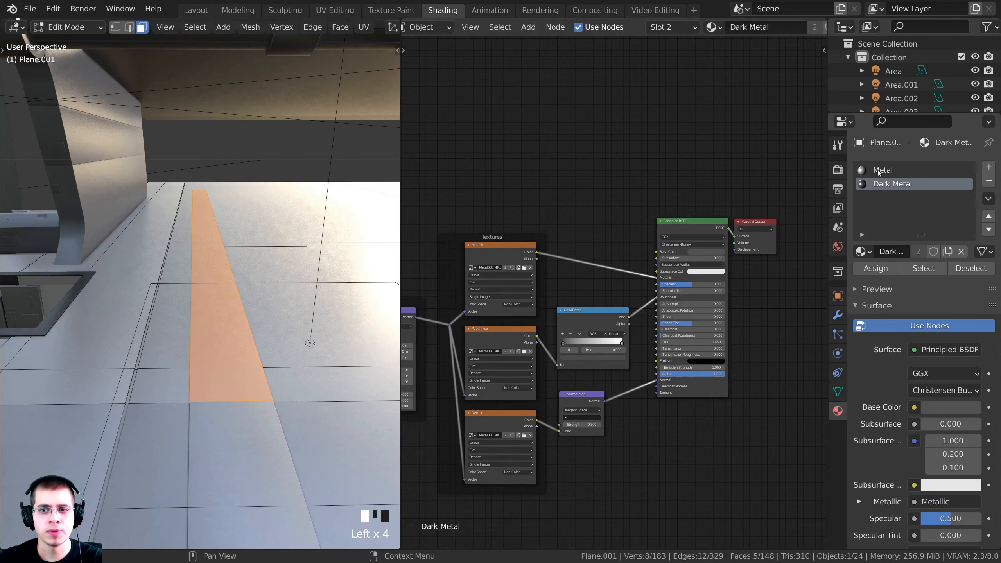
pyautogui.click(883, 171)
pyautogui.click(886, 184)
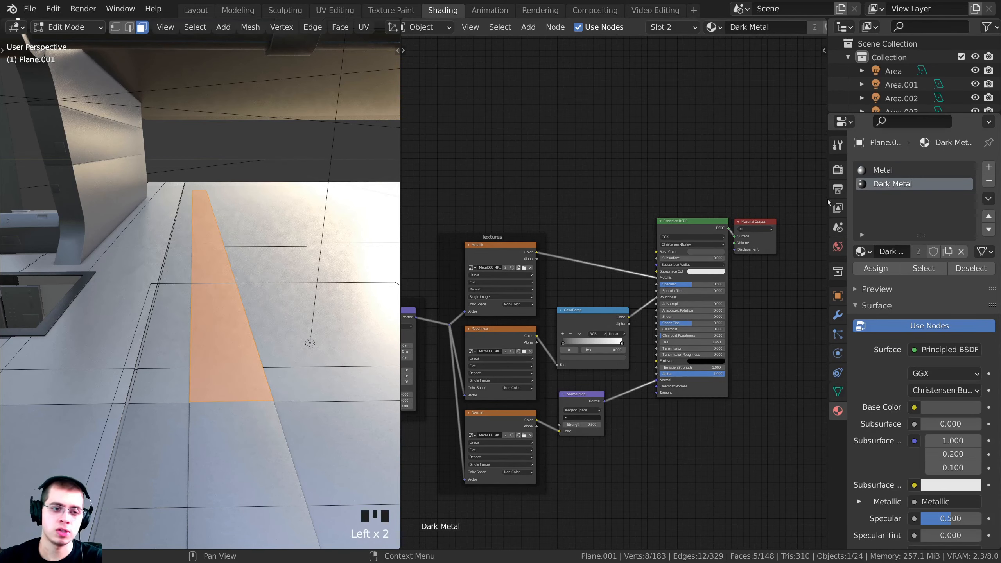
pyautogui.moveTo(276, 252)
pyautogui.mouseDown(button='middle')
pyautogui.moveTo(288, 260)
pyautogui.moveTo(280, 262)
pyautogui.mouseUp(button='middle')
pyautogui.scroll(2, 280, 262)
pyautogui.click(889, 185)
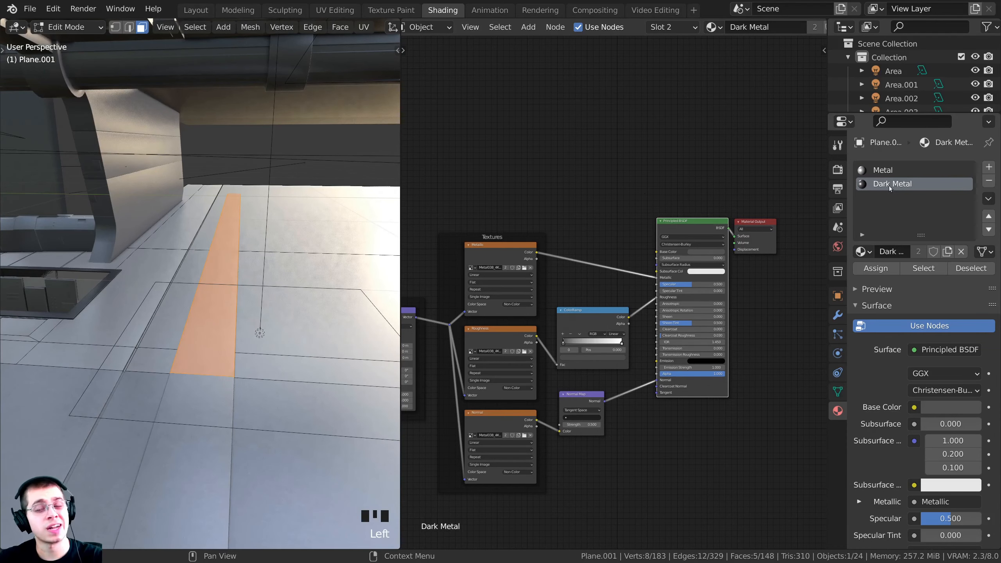
pyautogui.click(874, 270)
# Select three small floor panels and a thin fourth face
pyautogui.click(670, 27)
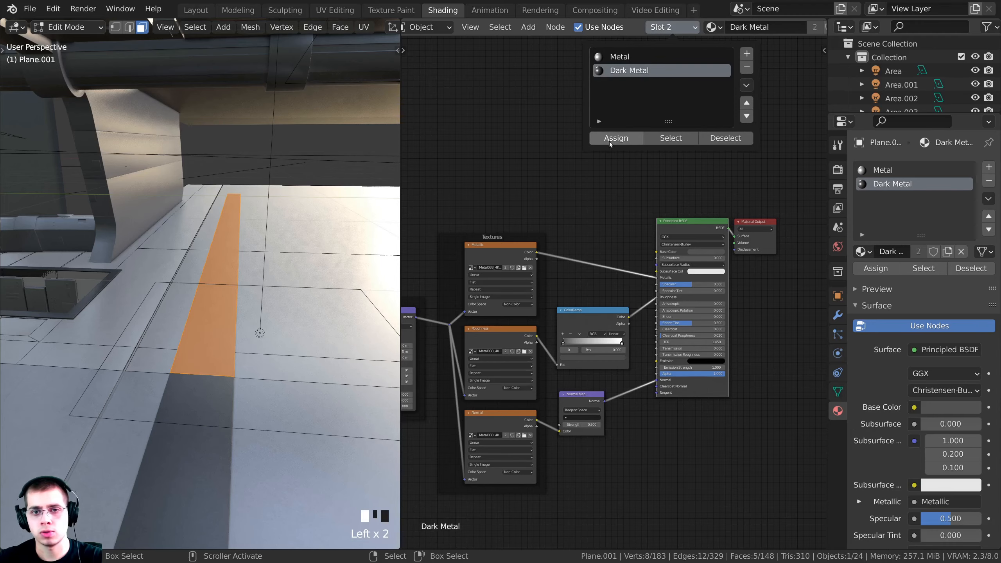
pyautogui.moveTo(267, 318); pyautogui.dragTo(257, 356, button='middle')
pyautogui.press('a')
pyautogui.scroll(3, 285, 379)
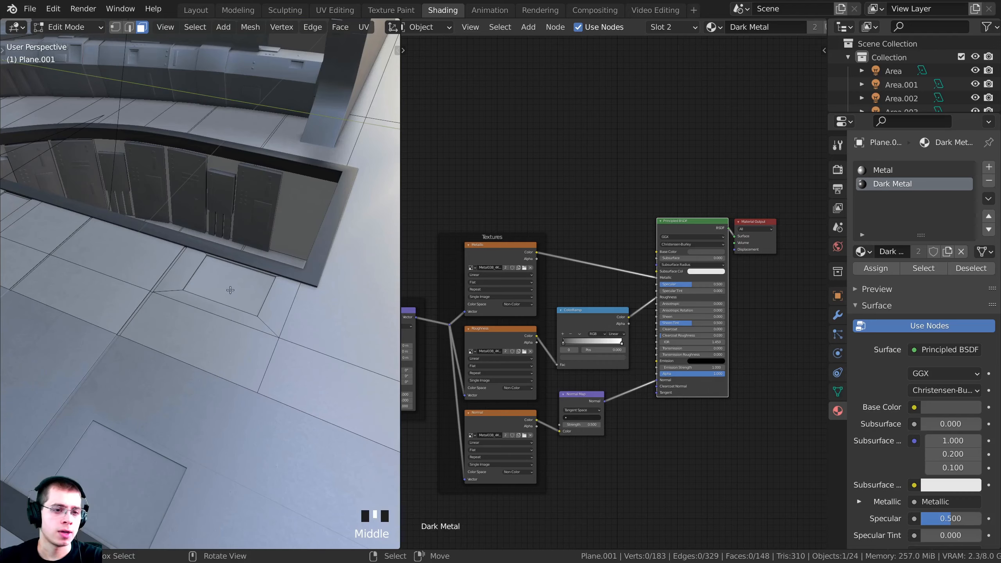
pyautogui.scroll(3, 231, 290)
pyautogui.click(235, 294)
pyautogui.keyDown('shift'); pyautogui.moveTo(235, 294); pyautogui.dragTo(90, 331, button='middle'); pyautogui.keyUp('shift')
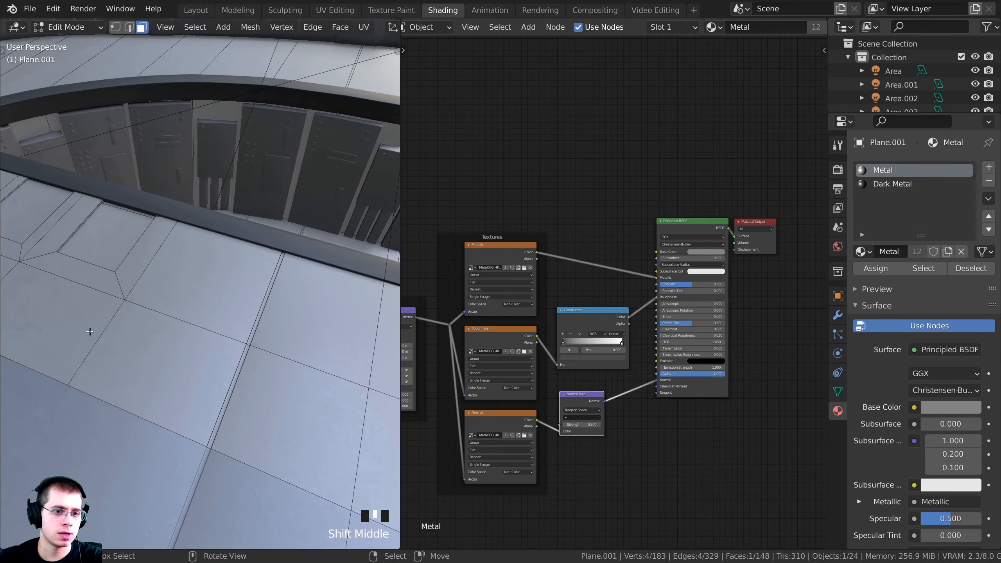
pyautogui.keyDown('shift'); pyautogui.click(99, 233); pyautogui.keyUp('shift')
pyautogui.keyDown('shift'); pyautogui.moveTo(99, 234); pyautogui.dragTo(285, 322, button='middle'); pyautogui.keyUp('shift')
pyautogui.keyDown('shift'); pyautogui.click(193, 312); pyautogui.keyUp('shift')
pyautogui.scroll(5, 250, 336)
pyautogui.scroll(5, 250, 336)
pyautogui.keyDown('shift'); pyautogui.rightClick(236, 330); pyautogui.keyUp('shift')
# Assign the Dark Metal slot to the selected floor panels
pyautogui.scroll(-15, 236, 330)
pyautogui.scroll(-3, 257, 333)
pyautogui.scroll(1, 261, 330)
pyautogui.scroll(-3, 262, 330)
pyautogui.scroll(1, 269, 328)
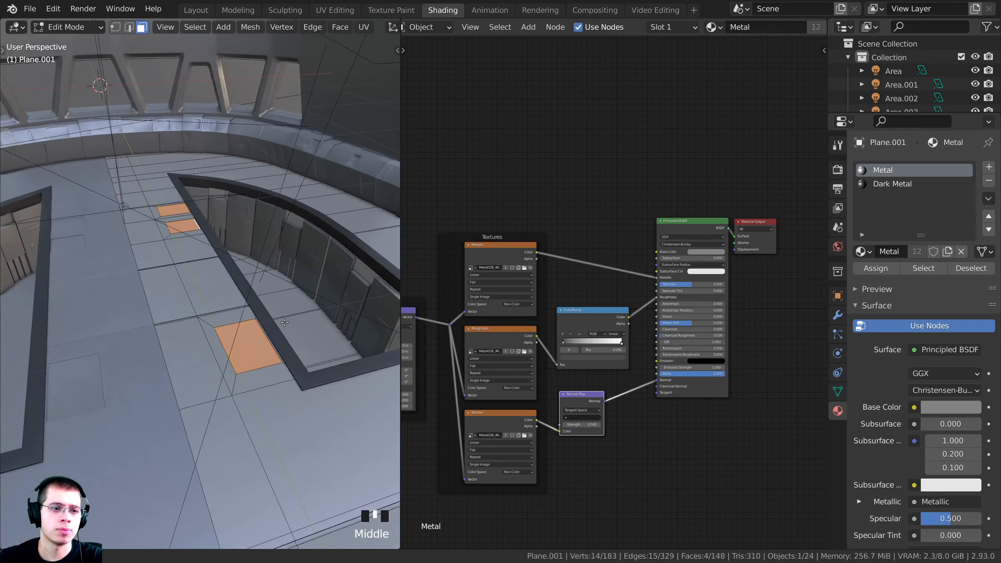
pyautogui.click(882, 187)
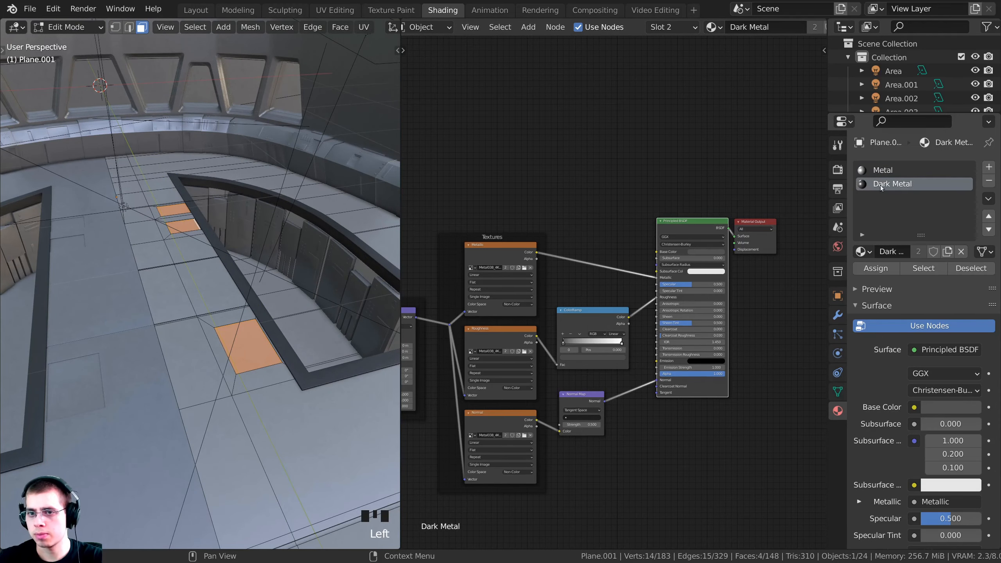
pyautogui.click(876, 268)
# Return to Object Mode and view the scene through the camera
pyautogui.press('Tab')
pyautogui.moveTo(186, 312); pyautogui.dragTo(266, 220, button='middle')
pyautogui.scroll(1, 189, 291)
pyautogui.press('KP_0')
# Select the curved lower console panel object, Cube.002, leaving it in place
pyautogui.press('a')
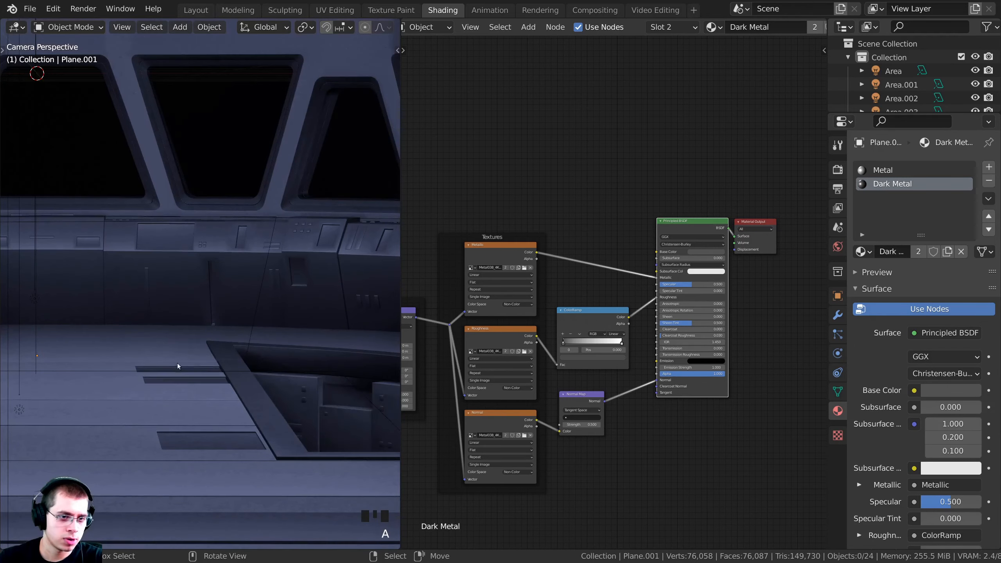
pyautogui.press('a')
pyautogui.press('a')
pyautogui.scroll(-4, 185, 354)
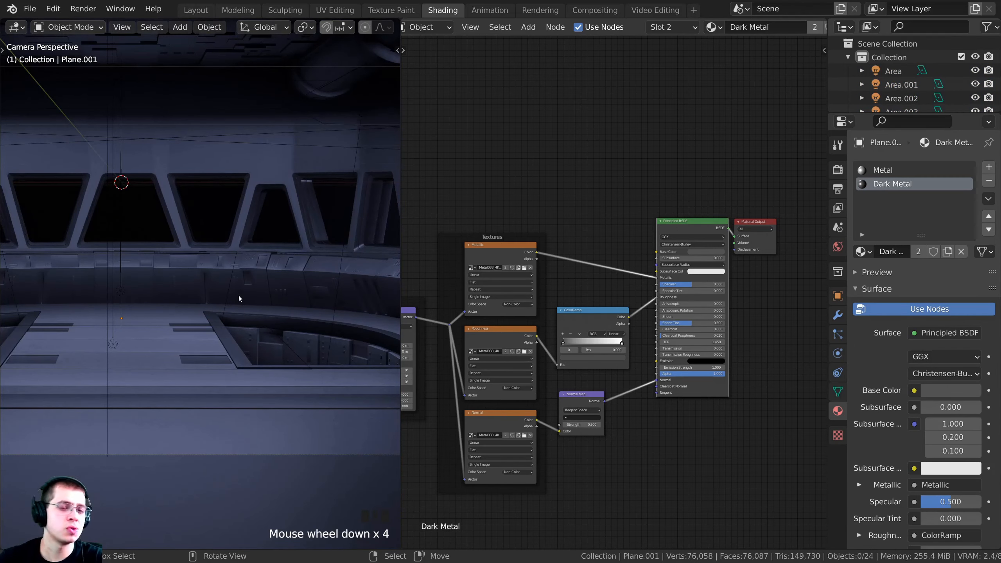
pyautogui.keyDown('shift'); pyautogui.moveTo(239, 299); pyautogui.dragTo(248, 318, button='middle'); pyautogui.keyUp('shift')
pyautogui.scroll(3, 219, 325)
pyautogui.click(226, 310)
pyautogui.press('g')
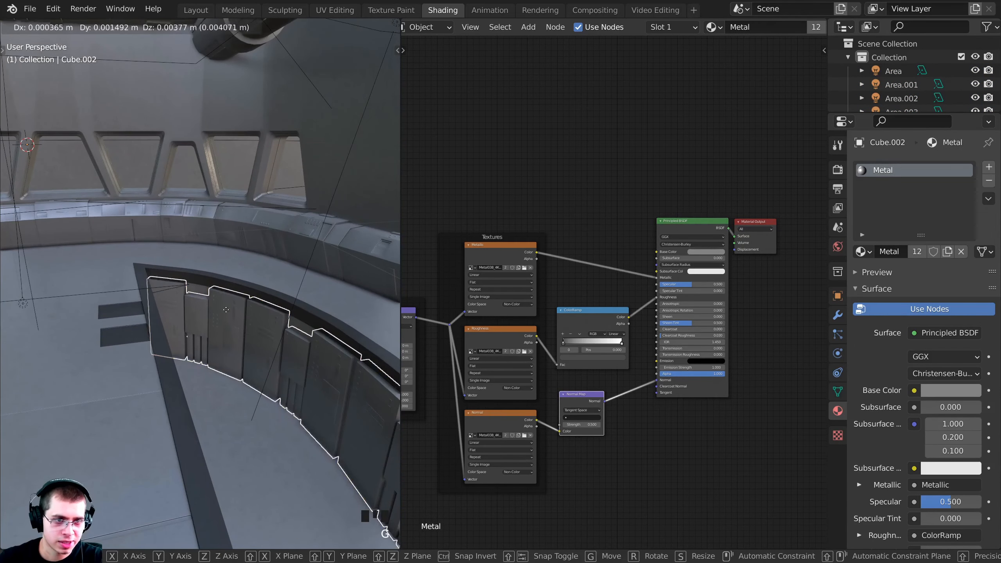
pyautogui.rightClick(225, 322)
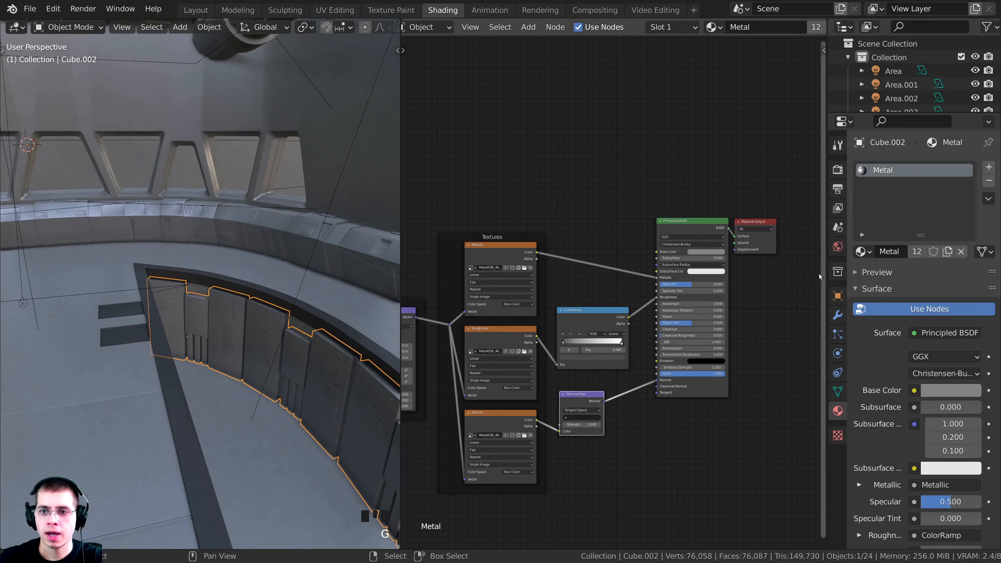
# Replace Cube.002's Metal material with Dark Metal, then select the curved wall band Cube.001
pyautogui.click(989, 181)
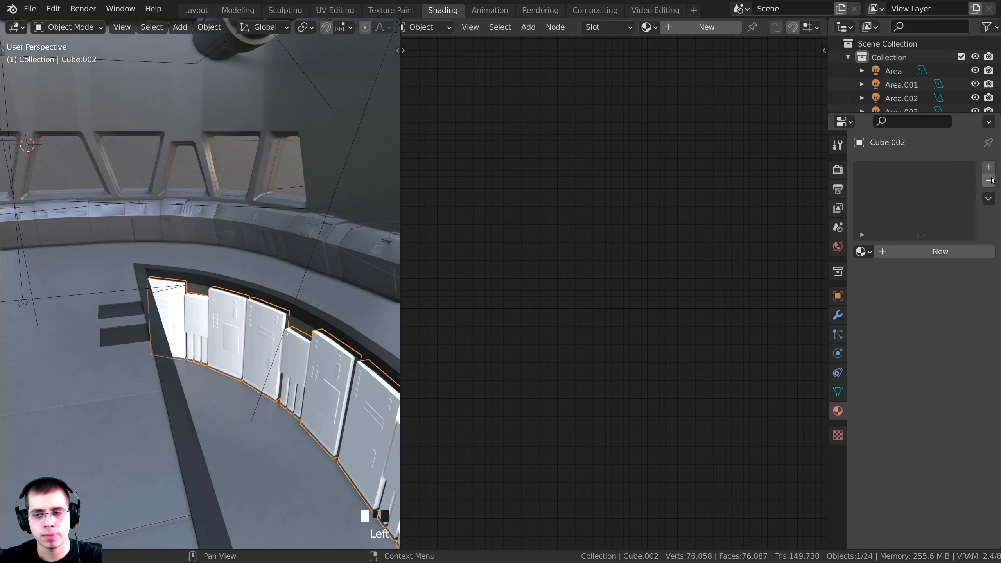
pyautogui.click(870, 251)
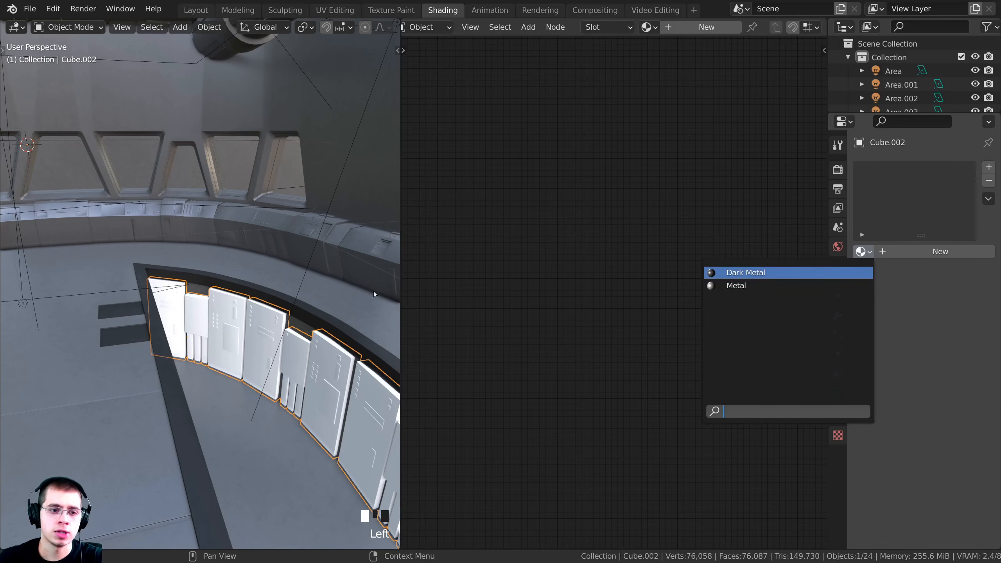
pyautogui.keyDown('shift'); pyautogui.moveTo(374, 294); pyautogui.dragTo(254, 312, button='middle'); pyautogui.keyUp('shift')
pyautogui.scroll(3, 182, 348)
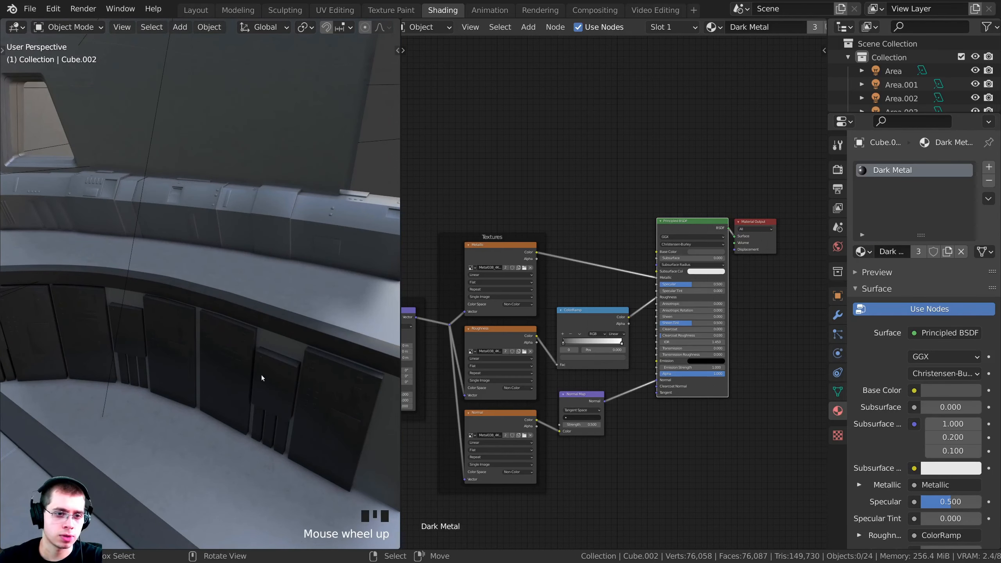
pyautogui.moveTo(262, 376); pyautogui.dragTo(166, 341, button='middle')
pyautogui.scroll(-2, 233, 362)
pyautogui.keyDown('shift'); pyautogui.moveTo(233, 362); pyautogui.dragTo(208, 232, button='middle'); pyautogui.keyUp('shift')
pyautogui.rightClick(181, 212)
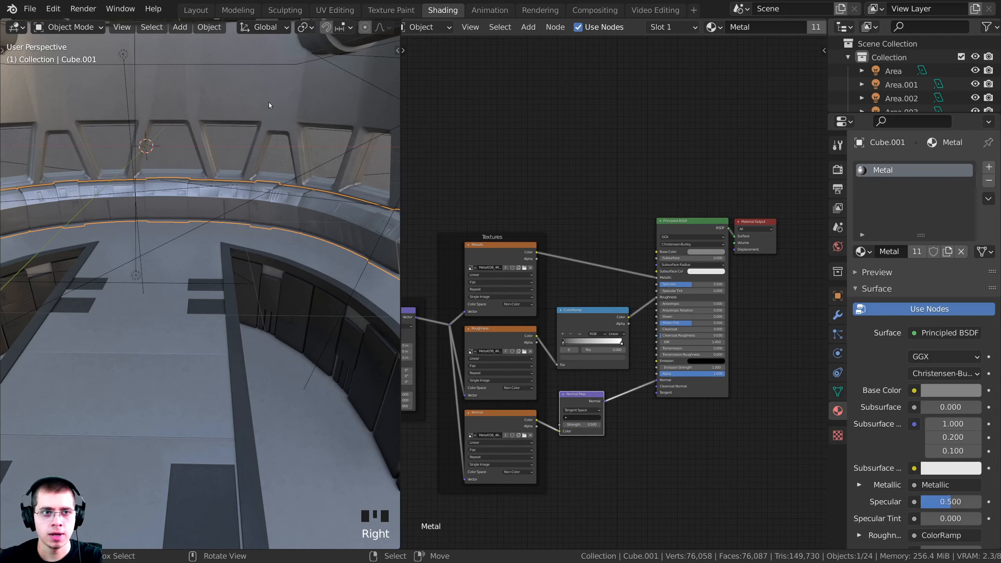
# Back in Layout, briefly enter the band's Edit Mode, deselect all, and switch to solid shading
pyautogui.click(202, 11)
pyautogui.moveTo(394, 221)
pyautogui.mouseDown(button='middle')
pyautogui.moveTo(458, 201)
pyautogui.moveTo(429, 173)
pyautogui.moveTo(523, 207)
pyautogui.moveTo(373, 239)
pyautogui.moveTo(216, 220)
pyautogui.moveTo(315, 322)
pyautogui.moveTo(197, 193)
pyautogui.mouseUp(button='middle')
pyautogui.scroll(-5, 382, 221)
pyautogui.press('Tab')
pyautogui.scroll(-3, 507, 224)
pyautogui.press('a')
pyautogui.scroll(-2, 364, 241)
pyautogui.moveTo(456, 307)
pyautogui.mouseDown(button='middle')
pyautogui.moveTo(254, 173)
pyautogui.moveTo(318, 170)
pyautogui.moveTo(319, 263)
pyautogui.moveTo(542, 215)
pyautogui.moveTo(581, 218)
pyautogui.moveTo(529, 216)
pyautogui.mouseUp(button='middle')
pyautogui.scroll(-4, 347, 171)
pyautogui.press('z')
pyautogui.press('Tab')
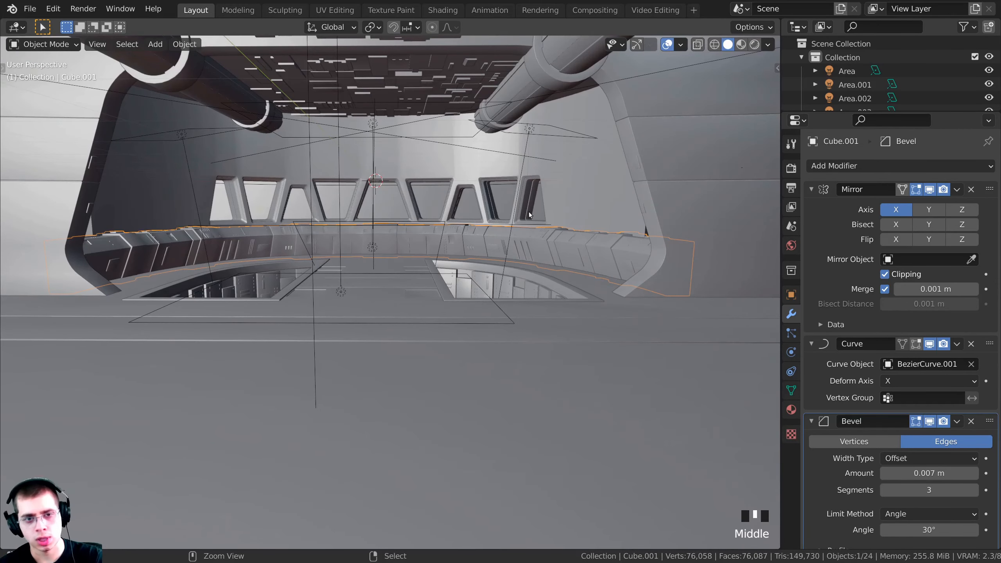
# Invert the selection and hide every object except the curved band
pyautogui.hotkey('ctrl', 'i')
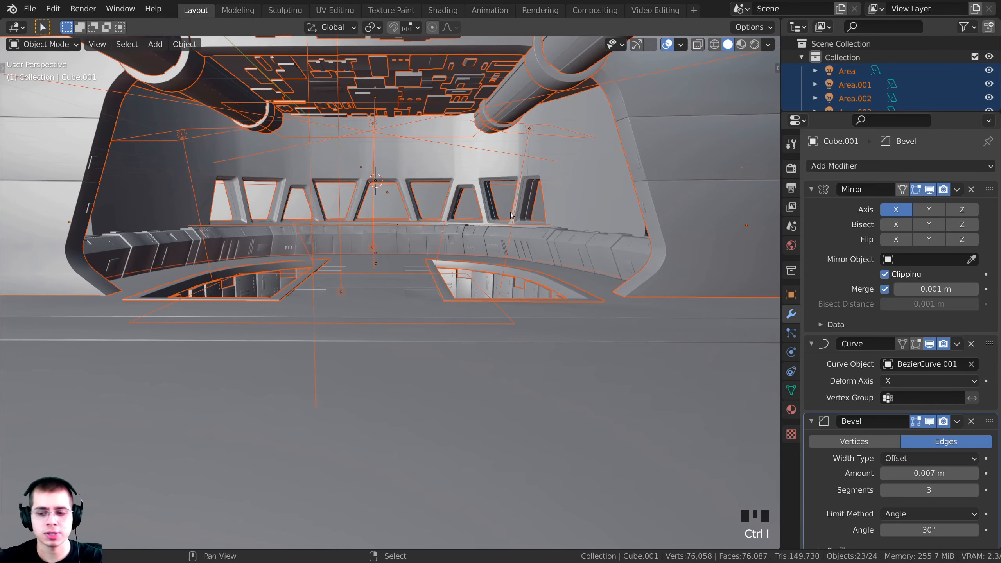
pyautogui.keyDown('shift'); pyautogui.moveTo(510, 212); pyautogui.dragTo(436, 265, button='middle'); pyautogui.keyUp('shift')
pyautogui.press('h')
pyautogui.scroll(-2, 473, 260)
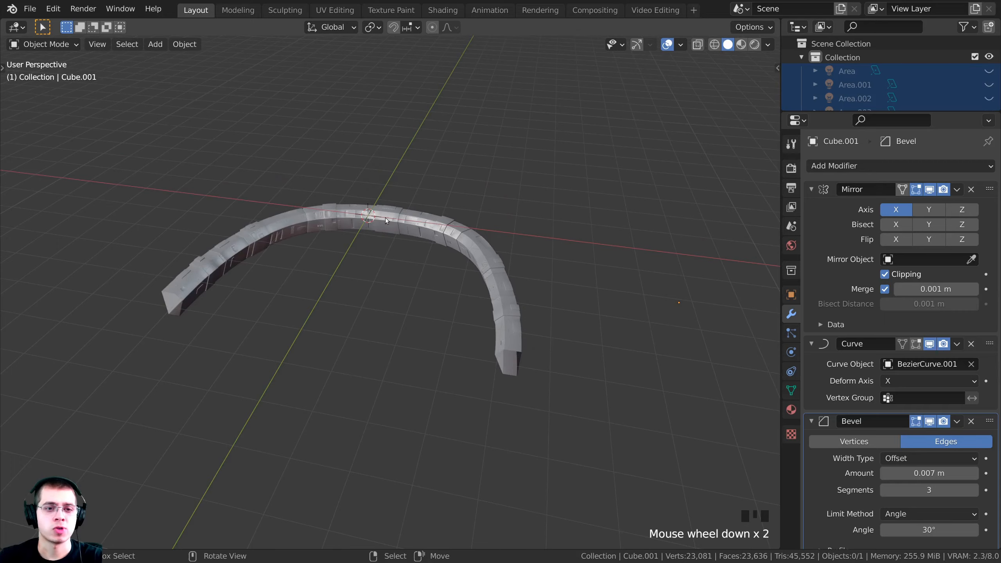
# Select Cube.001, switch to Material Preview shading, and frame the band straight-on
pyautogui.rightClick(411, 223)
pyautogui.keyDown('shift'); pyautogui.moveTo(369, 193); pyautogui.dragTo(256, 186, button='middle'); pyautogui.keyUp('shift')
pyautogui.moveTo(458, 227)
pyautogui.keyDown('shift'); pyautogui.mouseDown(button='middle')
pyautogui.moveTo(277, 207)
pyautogui.moveTo(238, 173)
pyautogui.mouseUp(button='middle'); pyautogui.keyUp('shift')
pyautogui.moveTo(439, 232)
pyautogui.keyDown('shift'); pyautogui.mouseDown(button='middle')
pyautogui.moveTo(440, 273)
pyautogui.moveTo(467, 295)
pyautogui.mouseUp(button='middle'); pyautogui.keyUp('shift')
pyautogui.press('z')
pyautogui.click(430, 343)
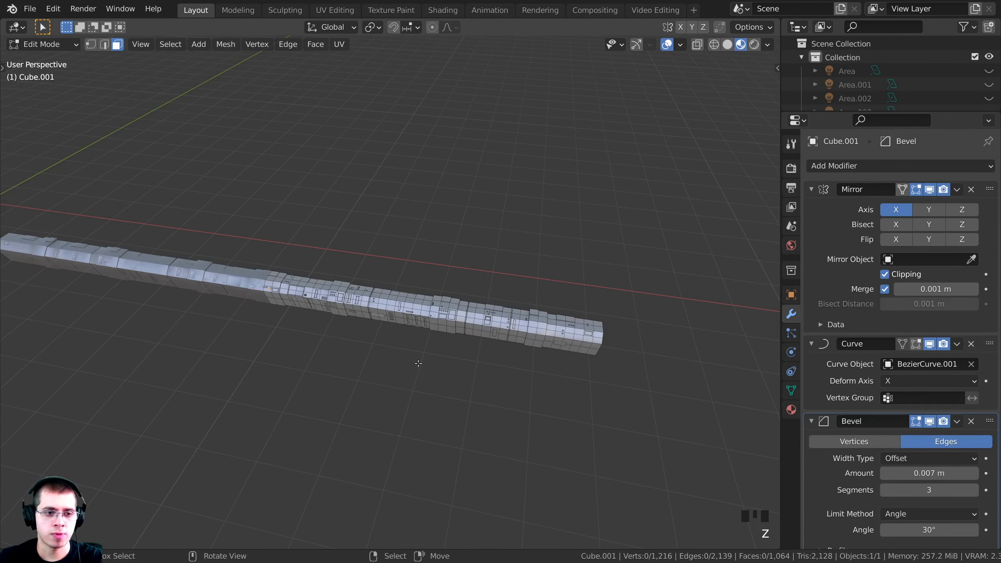
pyautogui.scroll(4, 512, 225)
pyautogui.scroll(3, 411, 261)
pyautogui.scroll(2, 411, 261)
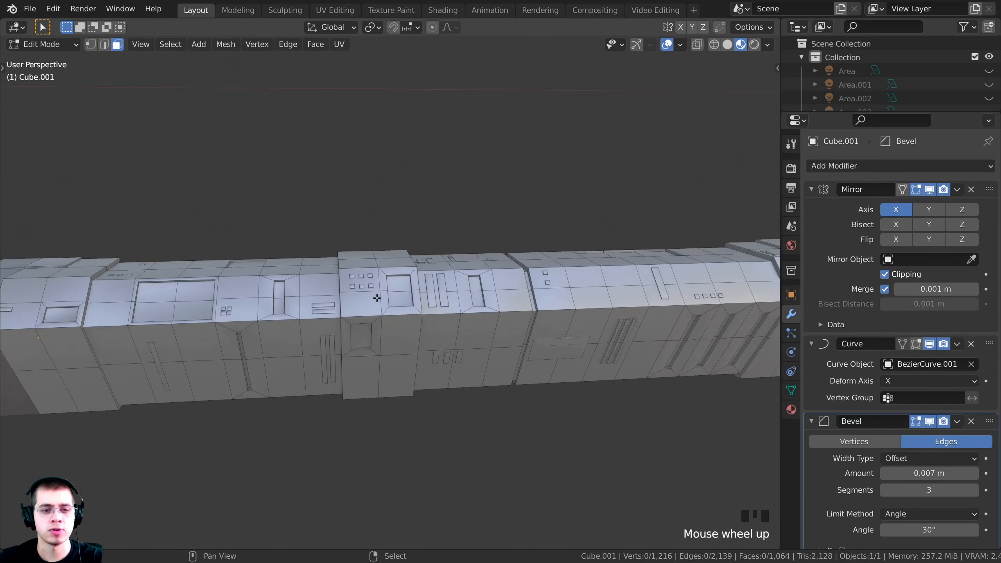
pyautogui.keyDown('shift'); pyautogui.moveTo(412, 261); pyautogui.dragTo(451, 255, button='middle'); pyautogui.keyUp('shift')
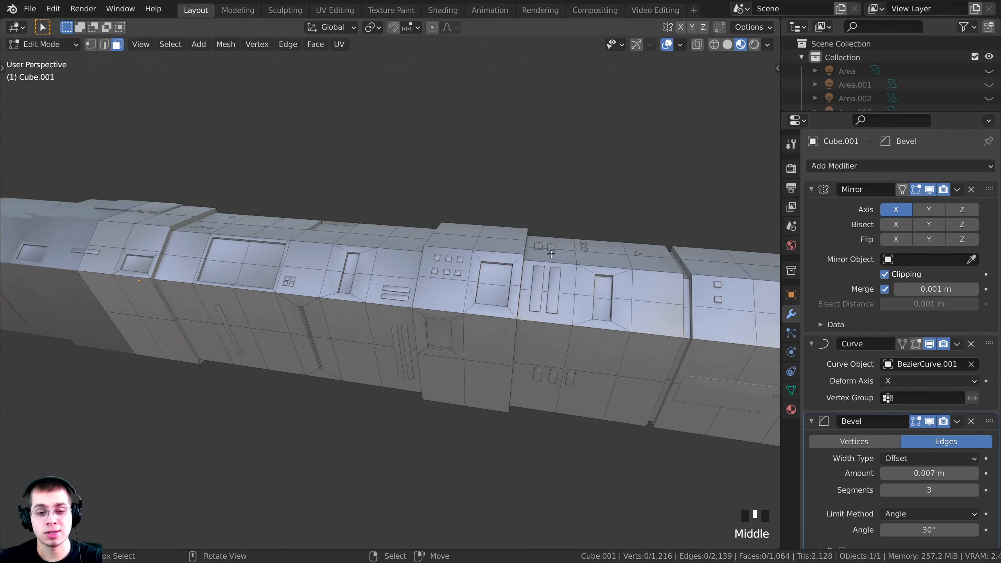
pyautogui.moveTo(551, 254); pyautogui.dragTo(434, 286, button='middle')
pyautogui.moveTo(665, 292); pyautogui.dragTo(467, 295, button='middle')
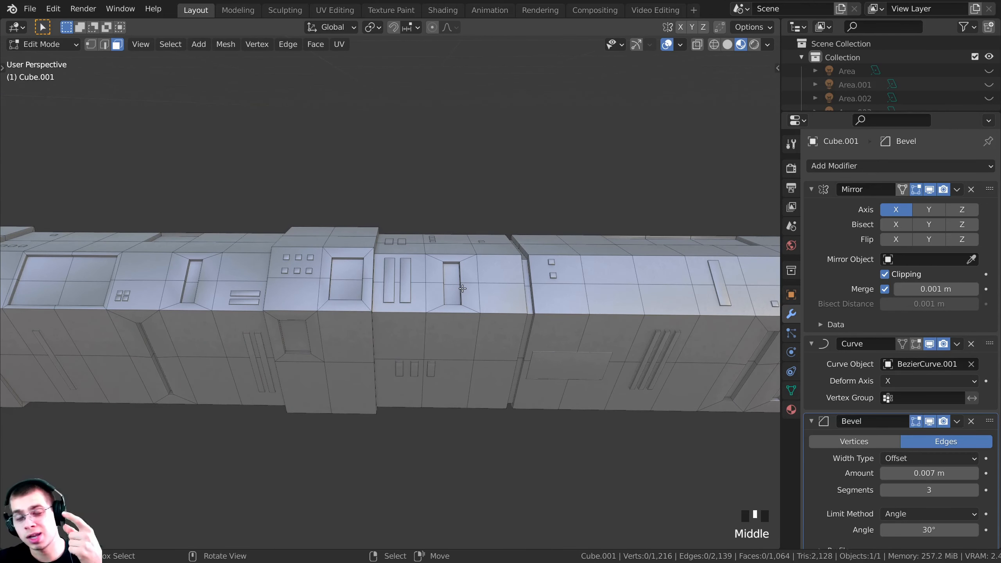
pyautogui.keyDown('shift'); pyautogui.moveTo(463, 289); pyautogui.dragTo(469, 316, button='middle'); pyautogui.keyUp('shift')
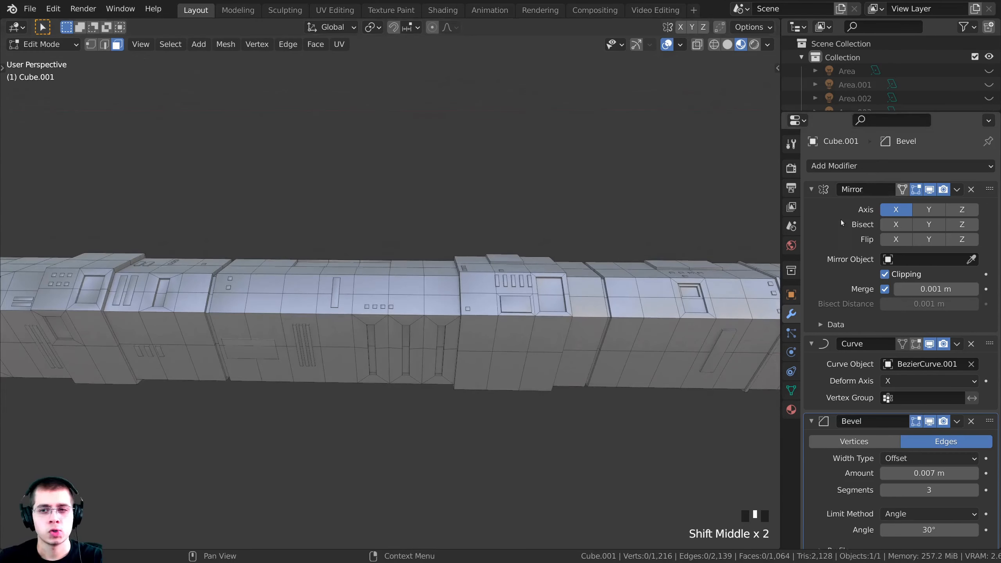
# In Material Properties, add a new slot and fill it with the existing Dark Metal material
pyautogui.click(792, 410)
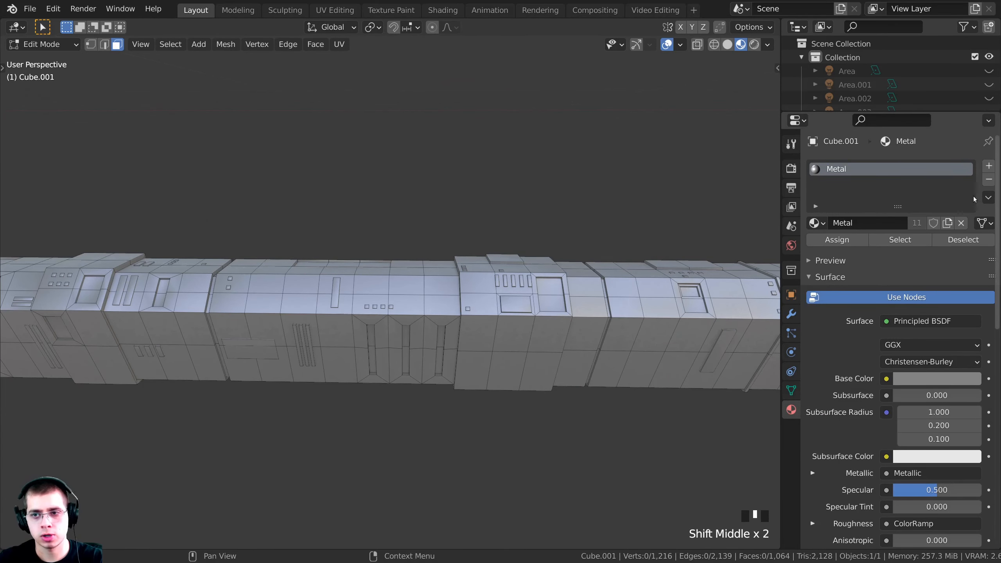
pyautogui.click(988, 166)
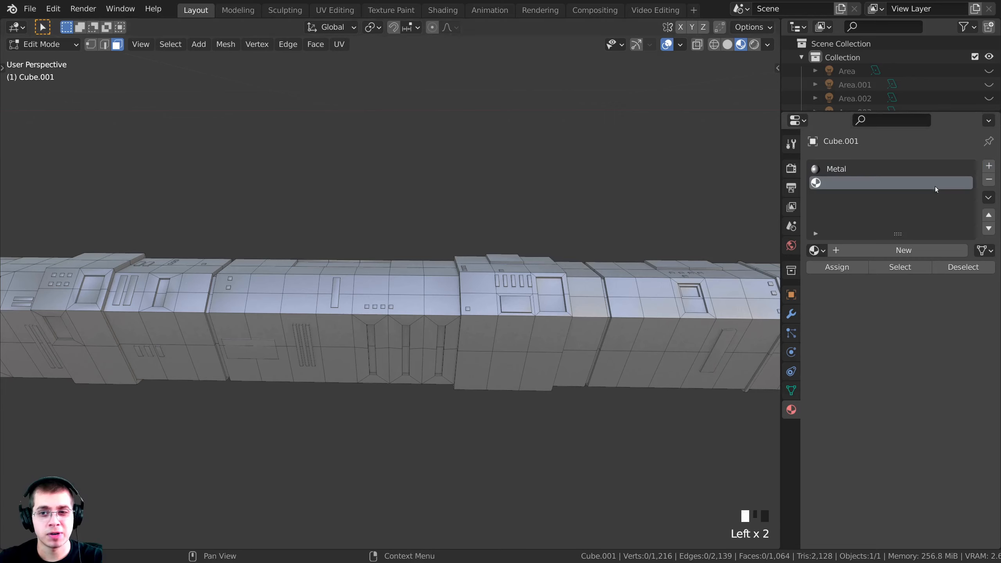
pyautogui.click(815, 251)
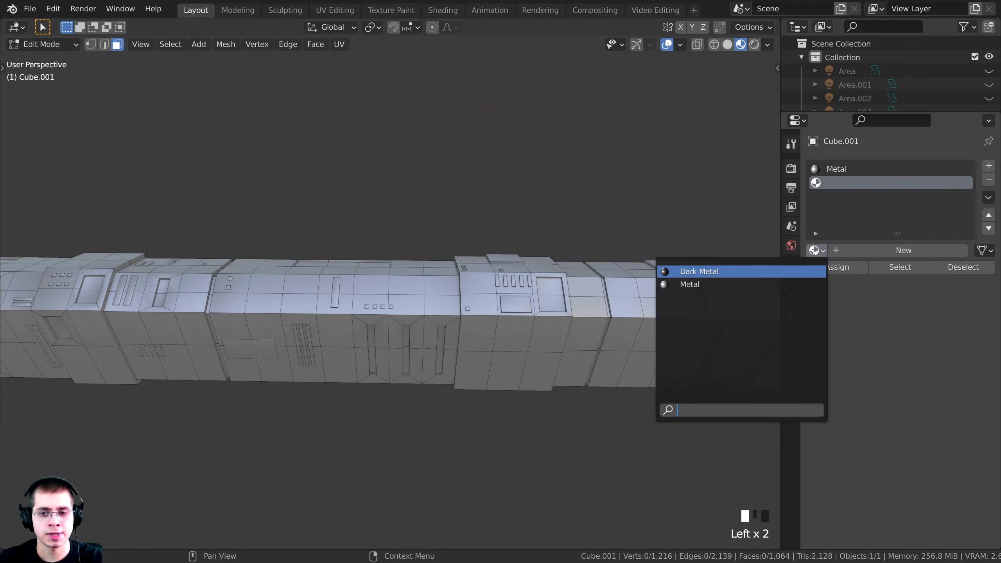
pyautogui.click(726, 271)
# Pan along the band and select a bevelled face loop
pyautogui.keyDown('shift'); pyautogui.moveTo(609, 307); pyautogui.dragTo(350, 332, button='middle'); pyautogui.keyUp('shift')
pyautogui.keyDown('shift'); pyautogui.moveTo(531, 325); pyautogui.dragTo(559, 240, button='middle'); pyautogui.keyUp('shift')
pyautogui.scroll(4, 434, 276)
pyautogui.moveTo(436, 278); pyautogui.dragTo(394, 297, button='middle')
pyautogui.keyDown('alt'); pyautogui.rightClick(439, 274); pyautogui.keyUp('alt')
pyautogui.scroll(2, 393, 297)
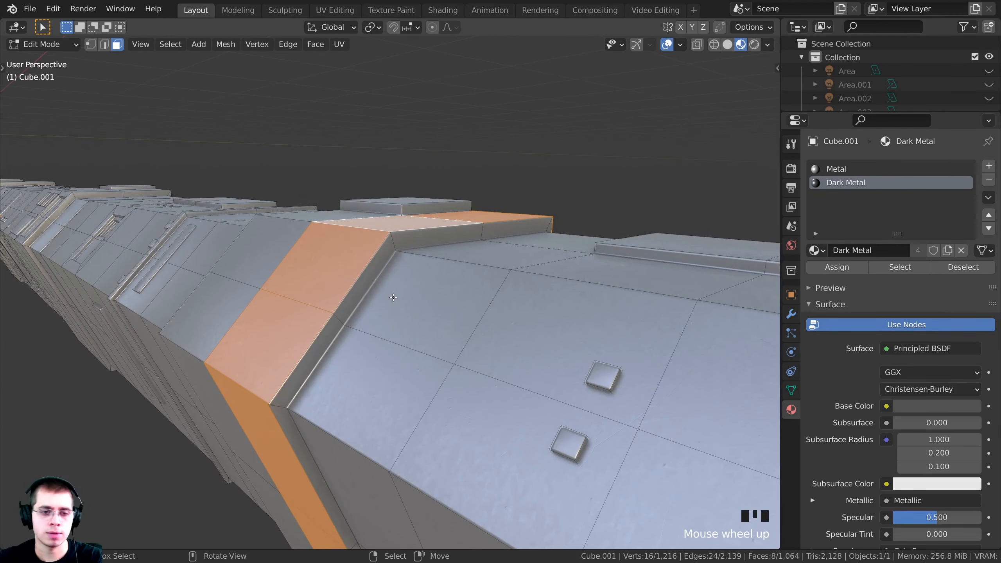
# Add the neighbouring bevel loops, another face loop and a single face to the selection
pyautogui.keyDown('alt'); pyautogui.keyDown('shift'); pyautogui.rightClick(396, 243); pyautogui.keyUp('shift'); pyautogui.keyUp('alt')
pyautogui.moveTo(271, 369); pyautogui.dragTo(460, 190, button='middle')
pyautogui.keyDown('alt'); pyautogui.keyDown('shift'); pyautogui.rightClick(440, 307); pyautogui.keyUp('shift'); pyautogui.keyUp('alt')
pyautogui.scroll(2, 564, 303)
pyautogui.keyDown('alt'); pyautogui.keyDown('shift'); pyautogui.rightClick(551, 282); pyautogui.keyUp('shift'); pyautogui.keyUp('alt')
pyautogui.keyDown('shift'); pyautogui.rightClick(445, 177); pyautogui.keyUp('shift')
pyautogui.scroll(-4, 446, 177)
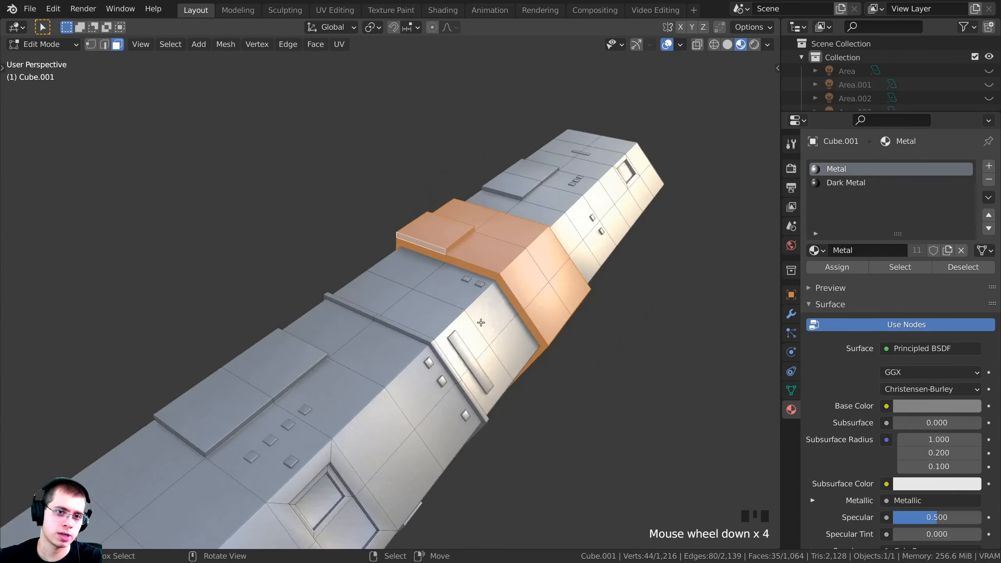
pyautogui.moveTo(528, 315); pyautogui.dragTo(471, 282, button='middle')
pyautogui.scroll(-1, 472, 281)
pyautogui.keyDown('shift'); pyautogui.moveTo(394, 292); pyautogui.dragTo(513, 308, button='middle'); pyautogui.keyUp('shift')
pyautogui.scroll(2, 473, 316)
pyautogui.moveTo(465, 327); pyautogui.dragTo(428, 254, button='middle')
pyautogui.scroll(4, 443, 335)
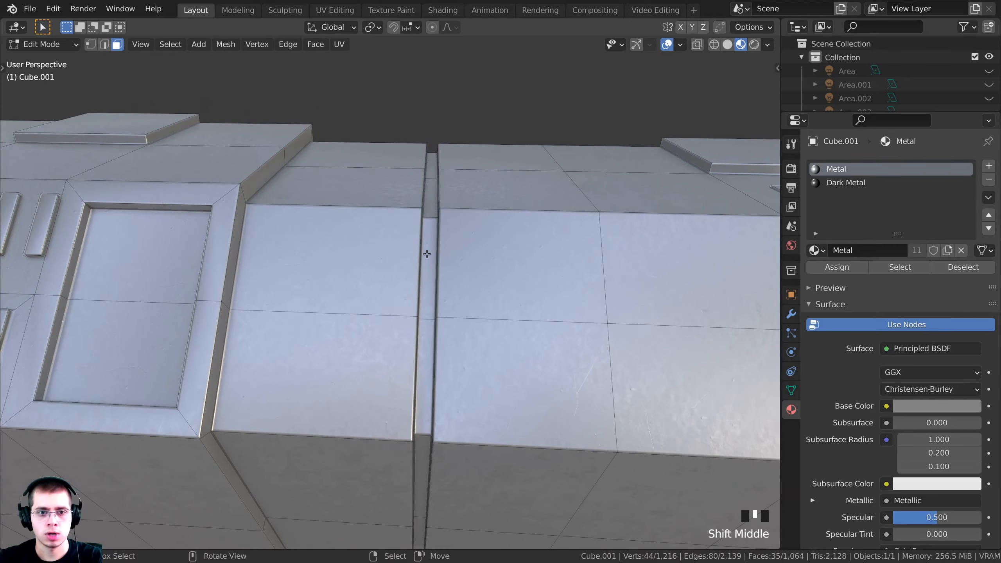
# Add the narrow groove loop along the band to the selection
pyautogui.keyDown('alt'); pyautogui.keyDown('shift'); pyautogui.rightClick(430, 218); pyautogui.keyUp('shift'); pyautogui.keyUp('alt')
pyautogui.scroll(-4, 430, 218)
pyautogui.moveTo(429, 218); pyautogui.dragTo(489, 292, button='middle')
pyautogui.scroll(2, 478, 380)
pyautogui.scroll(-3, 478, 380)
pyautogui.scroll(3, 493, 316)
pyautogui.scroll(-4, 501, 356)
pyautogui.moveTo(502, 356); pyautogui.dragTo(480, 344, button='middle')
pyautogui.scroll(4, 600, 347)
pyautogui.scroll(-1, 453, 367)
pyautogui.scroll(3, 480, 345)
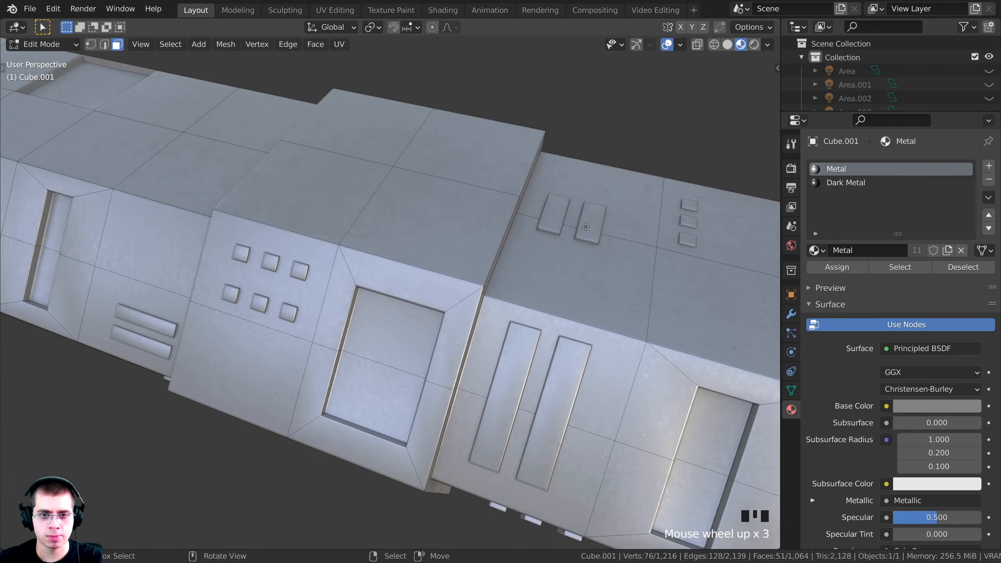
pyautogui.moveTo(490, 253); pyautogui.dragTo(289, 335, button='middle')
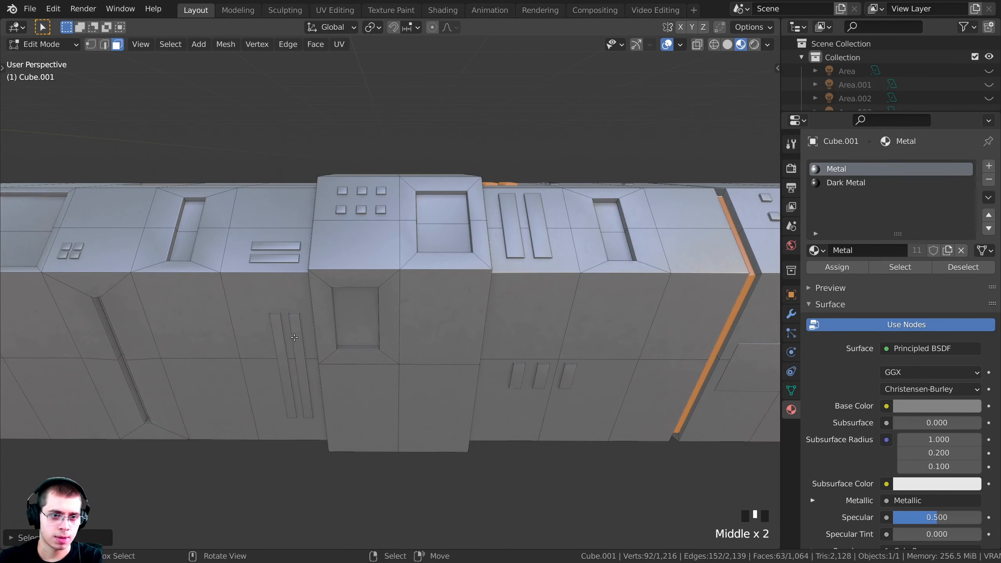
# Use L to add the recessed strip, a small strip, a face panel and the top panel
pyautogui.press('l')
pyautogui.press('l')
pyautogui.moveTo(562, 376); pyautogui.dragTo(293, 293, button='middle')
pyautogui.scroll(-2, 630, 342)
pyautogui.scroll(1, 627, 331)
pyautogui.press('l')
pyautogui.scroll(2, 410, 304)
pyautogui.press('l')
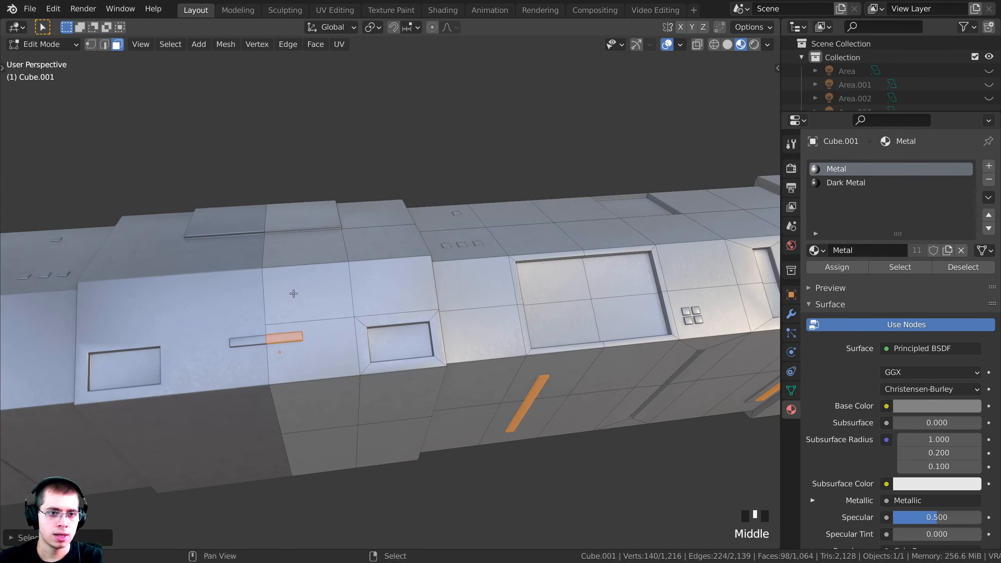
pyautogui.scroll(3, 359, 320)
pyautogui.press('l')
# Add the panel's front and right-side strips to the selection
pyautogui.moveTo(358, 313); pyautogui.dragTo(284, 320, button='middle')
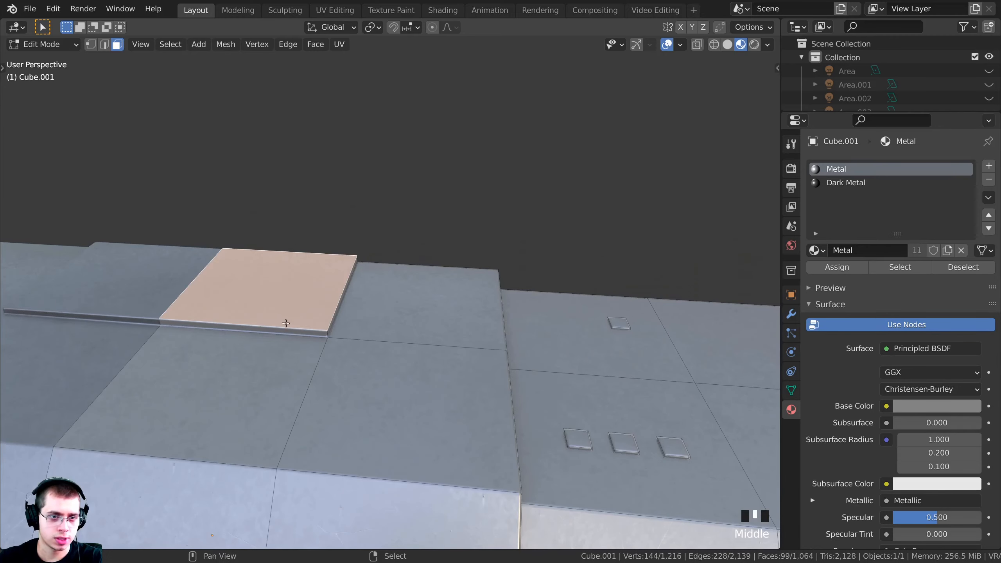
pyautogui.keyDown('shift'); pyautogui.rightClick(295, 331); pyautogui.keyUp('shift')
pyautogui.keyDown('shift'); pyautogui.rightClick(333, 325); pyautogui.keyUp('shift')
pyautogui.scroll(-5, 434, 351)
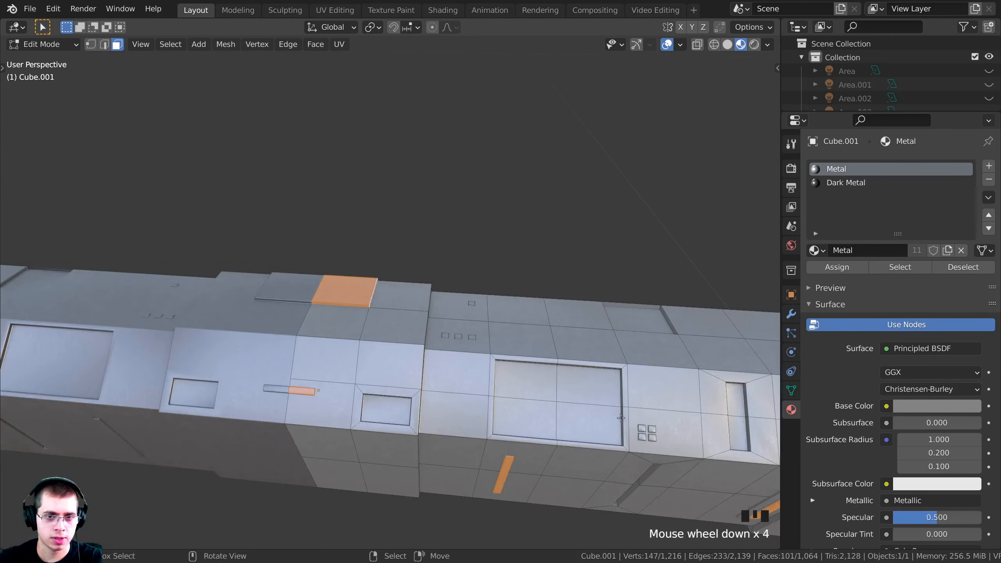
pyautogui.keyDown('shift'); pyautogui.moveTo(619, 406); pyautogui.dragTo(350, 327, button='middle'); pyautogui.keyUp('shift')
pyautogui.scroll(-6, 583, 352)
pyautogui.scroll(-4, 295, 319)
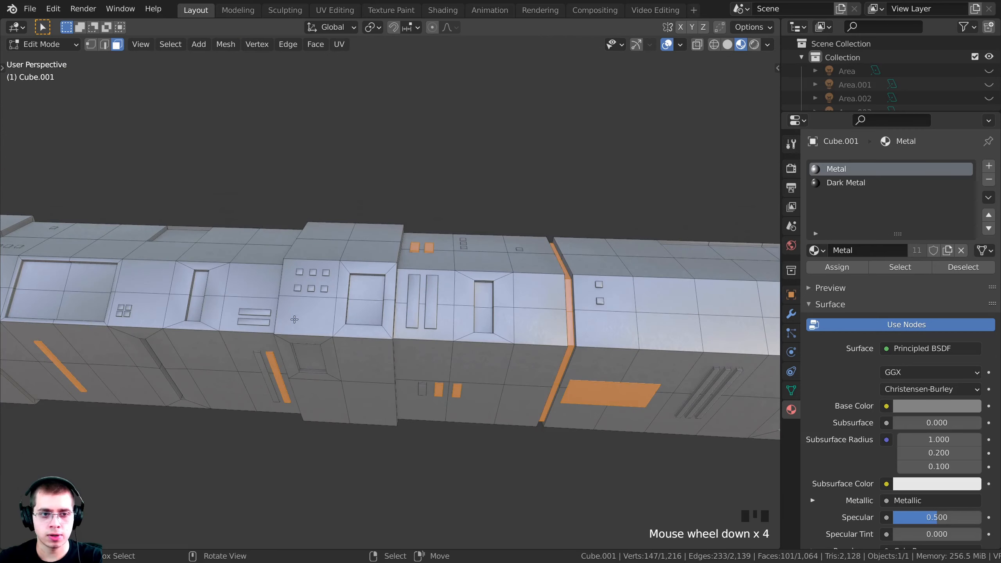
pyautogui.scroll(1, 363, 302)
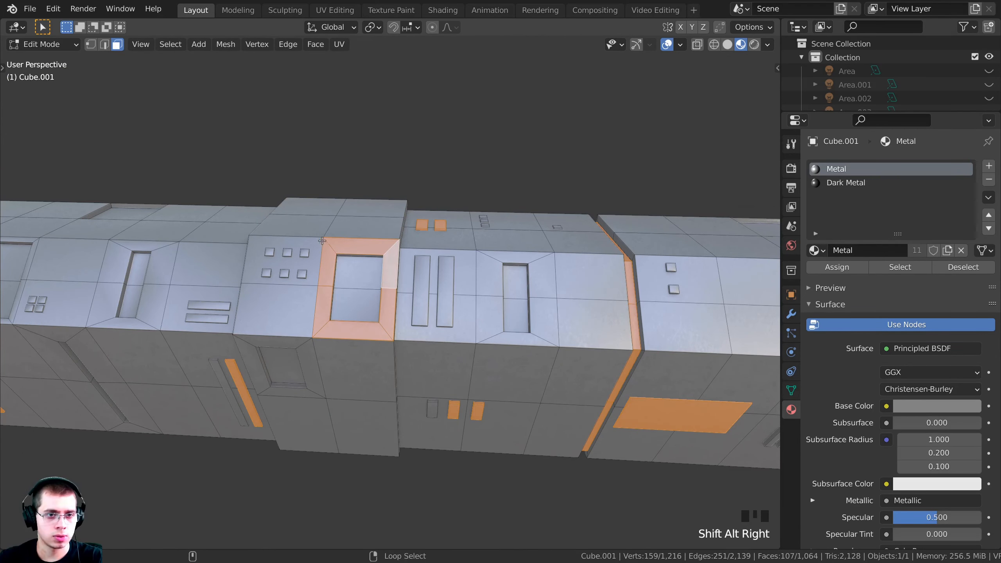
# Add a column face loop with its front, lower and inset bevel faces, excluding the window face
pyautogui.keyDown('alt'); pyautogui.keyDown('shift'); pyautogui.rightClick(305, 215); pyautogui.keyUp('shift'); pyautogui.keyUp('alt')
pyautogui.moveTo(315, 299); pyautogui.dragTo(353, 296, button='middle')
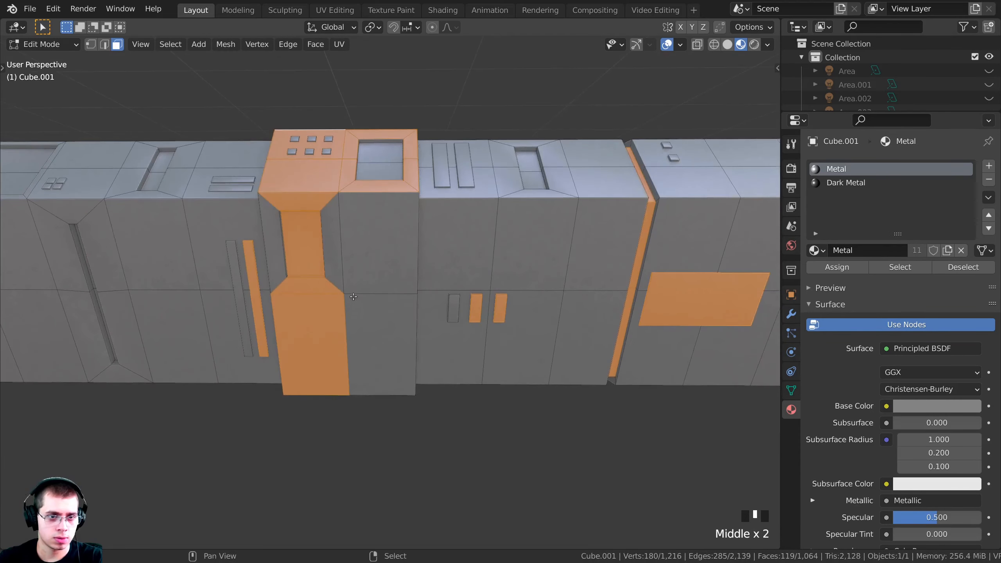
pyautogui.keyDown('shift'); pyautogui.rightClick(355, 282); pyautogui.keyUp('shift')
pyautogui.keyDown('shift'); pyautogui.rightClick(362, 325); pyautogui.keyUp('shift')
pyautogui.scroll(2, 363, 316)
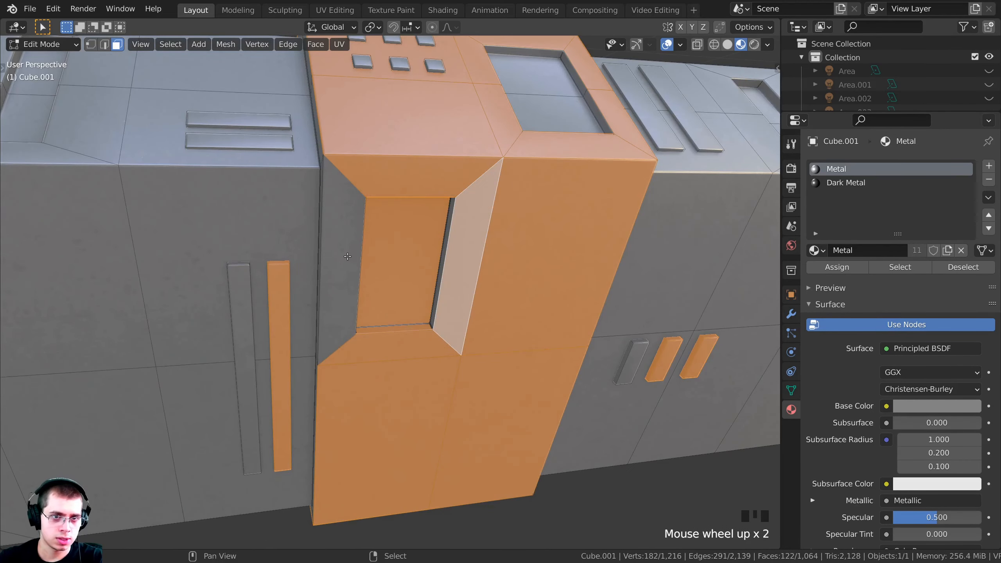
pyautogui.keyDown('shift'); pyautogui.rightClick(342, 256); pyautogui.keyUp('shift')
pyautogui.keyDown('shift'); pyautogui.rightClick(436, 245); pyautogui.keyUp('shift')
# Fix the window frame's inner bevel loop selection and add the window's inner face
pyautogui.keyDown('shift'); pyautogui.moveTo(435, 244); pyautogui.dragTo(615, 220, button='middle'); pyautogui.keyUp('shift')
pyautogui.scroll(1, 493, 236)
pyautogui.scroll(1, 621, 218)
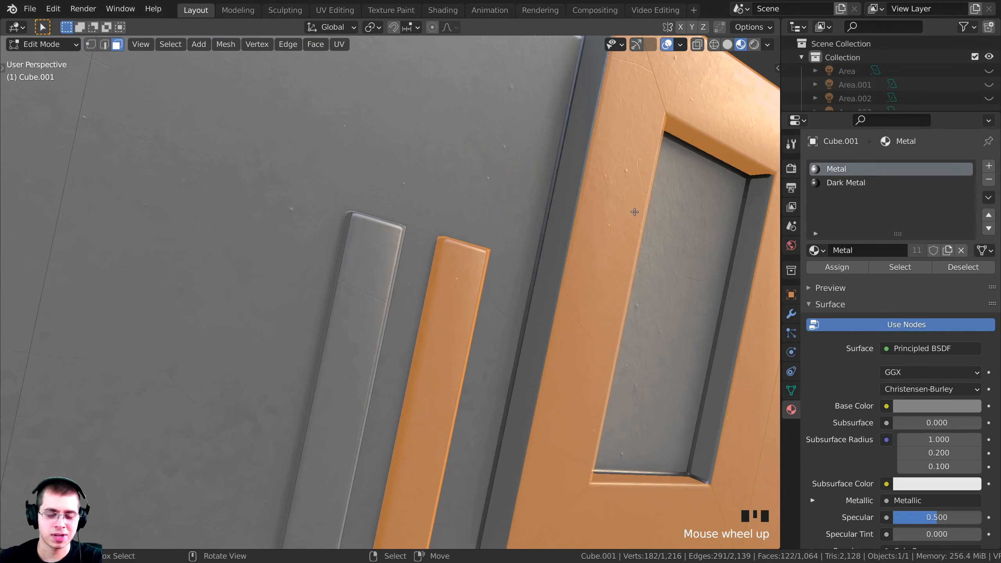
pyautogui.keyDown('alt'); pyautogui.keyDown('shift'); pyautogui.rightClick(764, 206); pyautogui.keyUp('shift'); pyautogui.keyUp('alt')
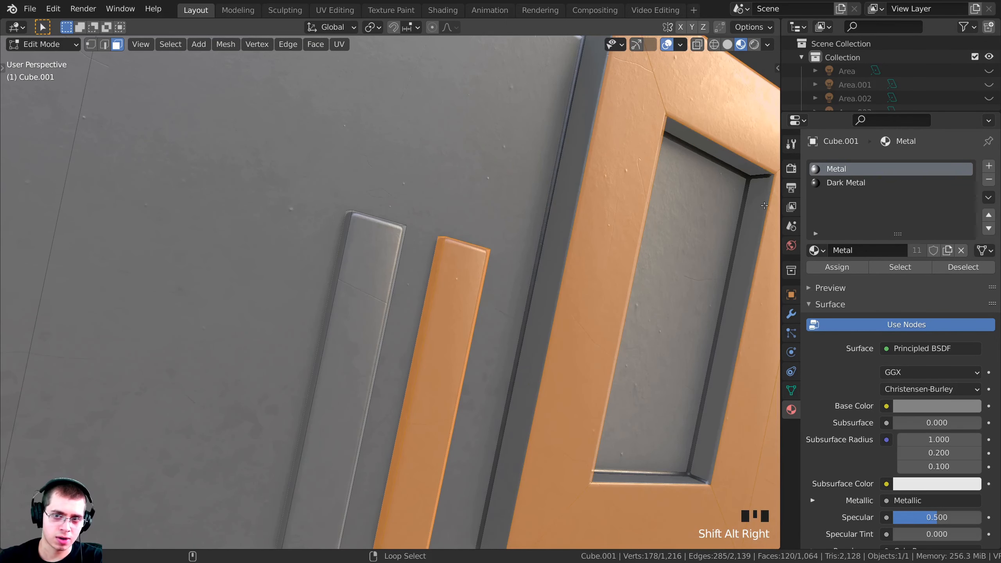
pyautogui.keyDown('alt'); pyautogui.keyDown('shift'); pyautogui.rightClick(754, 182); pyautogui.keyUp('shift'); pyautogui.keyUp('alt')
pyautogui.scroll(-1, 629, 395)
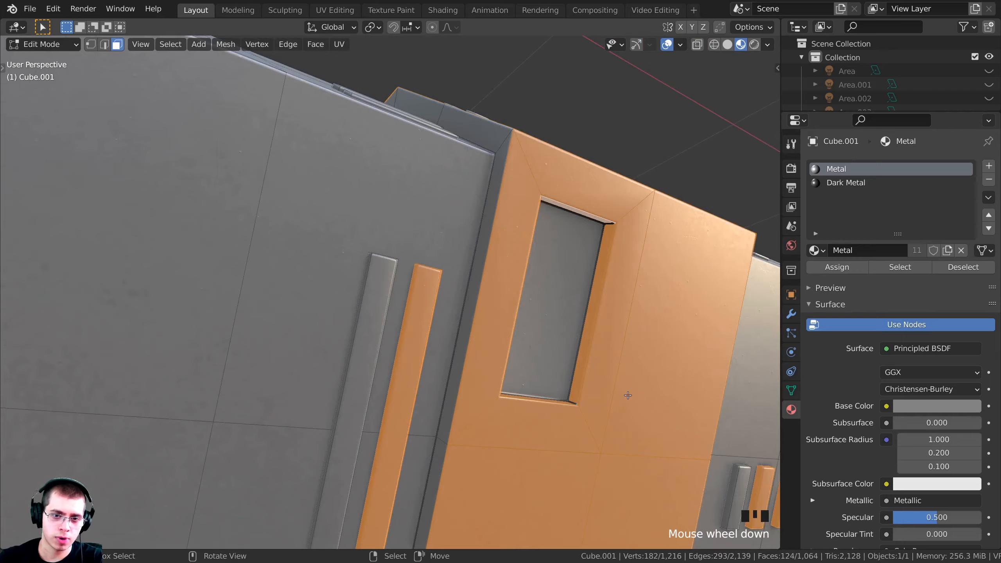
pyautogui.keyDown('shift'); pyautogui.rightClick(545, 298); pyautogui.keyUp('shift')
pyautogui.moveTo(544, 298); pyautogui.dragTo(611, 133, button='middle')
# Add two more column face loops plus a bottom face and two top faces
pyautogui.keyDown('alt'); pyautogui.keyDown('shift'); pyautogui.rightClick(517, 426); pyautogui.keyUp('shift'); pyautogui.keyUp('alt')
pyautogui.keyDown('alt'); pyautogui.keyDown('shift'); pyautogui.rightClick(264, 383); pyautogui.keyUp('shift'); pyautogui.keyUp('alt')
pyautogui.keyDown('shift'); pyautogui.rightClick(252, 347); pyautogui.keyUp('shift')
pyautogui.keyDown('shift'); pyautogui.rightClick(276, 177); pyautogui.keyUp('shift')
pyautogui.keyDown('shift'); pyautogui.rightClick(255, 170); pyautogui.keyUp('shift')
pyautogui.scroll(-1, 379, 170)
pyautogui.scroll(2, 327, 253)
pyautogui.scroll(2, 561, 159)
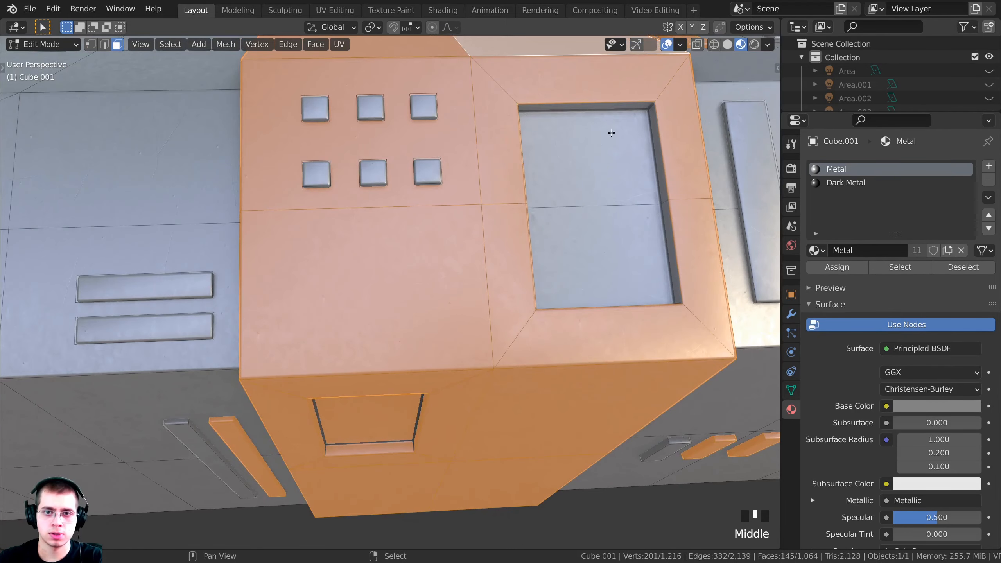
# Add the face loop surrounding the window to the selection
pyautogui.keyDown('alt'); pyautogui.keyDown('shift'); pyautogui.rightClick(570, 191); pyautogui.keyUp('shift'); pyautogui.keyUp('alt')
pyautogui.moveTo(570, 190); pyautogui.dragTo(496, 183, button='middle')
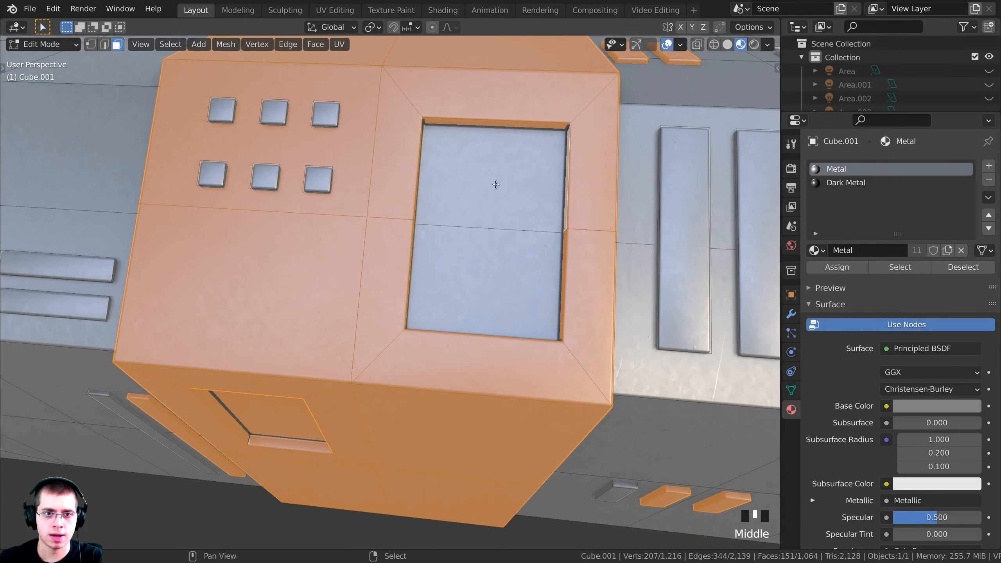
pyautogui.scroll(-2, 453, 287)
pyautogui.moveTo(453, 286); pyautogui.dragTo(384, 306, button='middle')
pyautogui.scroll(-8, 454, 316)
pyautogui.keyDown('shift'); pyautogui.moveTo(592, 284); pyautogui.dragTo(449, 294, button='middle'); pyautogui.keyUp('shift')
pyautogui.scroll(4, 450, 294)
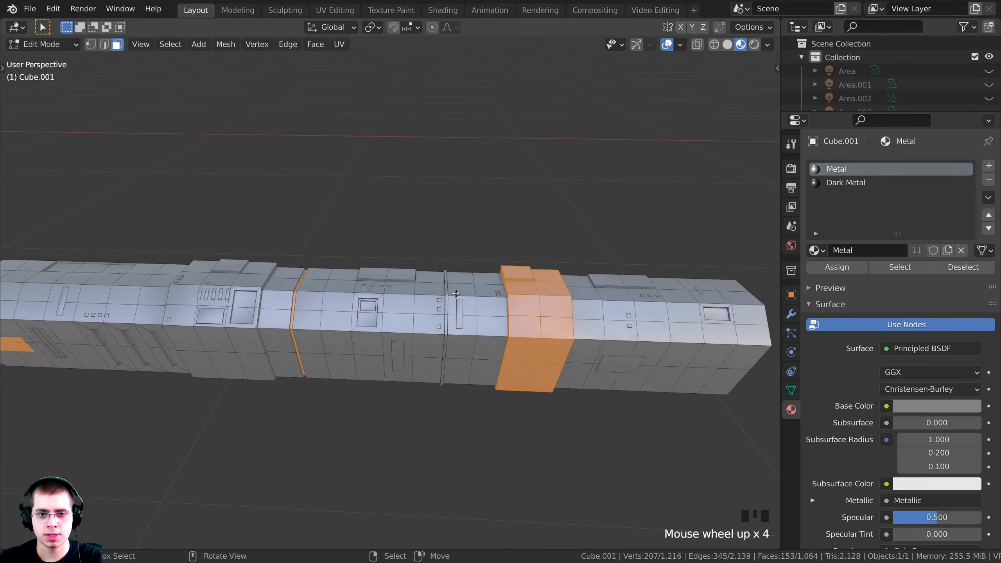
pyautogui.moveTo(513, 295); pyautogui.dragTo(481, 302, button='middle')
pyautogui.keyDown('shift'); pyautogui.moveTo(552, 303); pyautogui.dragTo(469, 308, button='middle'); pyautogui.keyUp('shift')
pyautogui.scroll(2, 552, 311)
pyautogui.keyDown('shift'); pyautogui.moveTo(670, 307); pyautogui.dragTo(286, 173, button='middle'); pyautogui.keyUp('shift')
# Add a panel face at the strip's right end and make Dark Metal the active slot
pyautogui.keyDown('shift'); pyautogui.click(411, 392); pyautogui.keyUp('shift')
pyautogui.scroll(-4, 412, 391)
pyautogui.scroll(2, 551, 411)
pyautogui.scroll(-2, 533, 406)
pyautogui.moveTo(340, 283); pyautogui.dragTo(438, 208, button='middle')
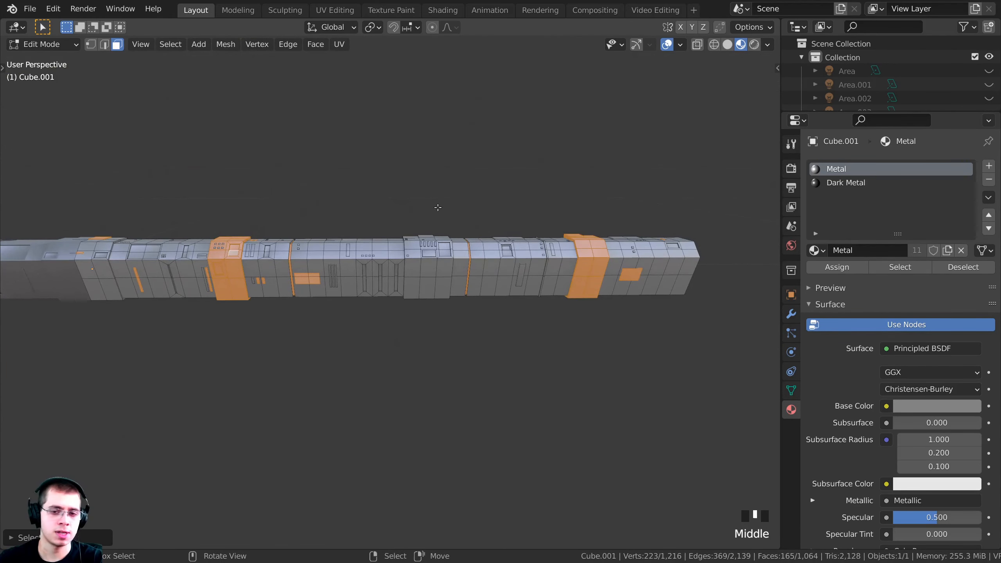
pyautogui.click(845, 183)
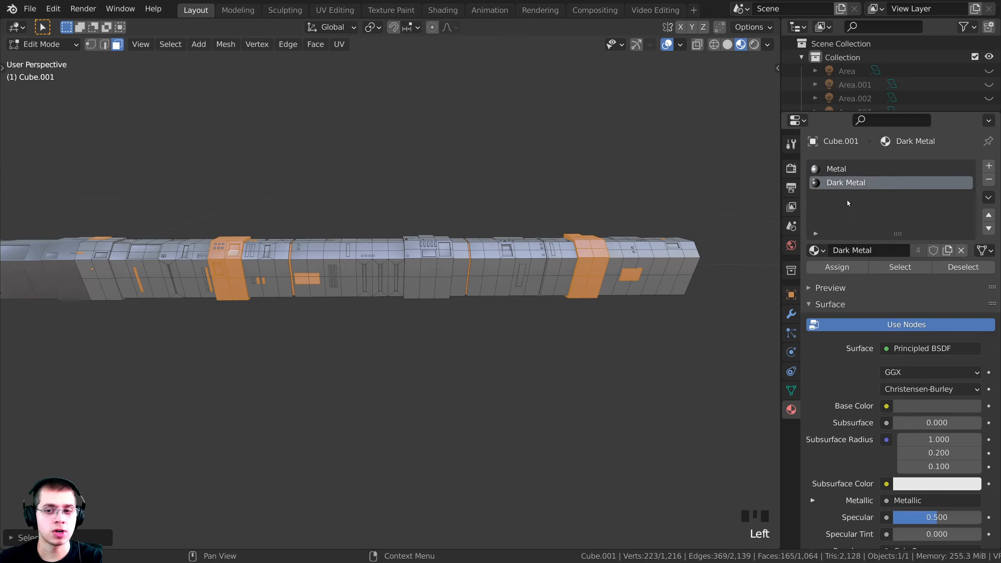
# Assign Dark Metal to the selected panel faces and inspect the curved console in Object Mode
pyautogui.click(820, 270)
pyautogui.press('Tab')
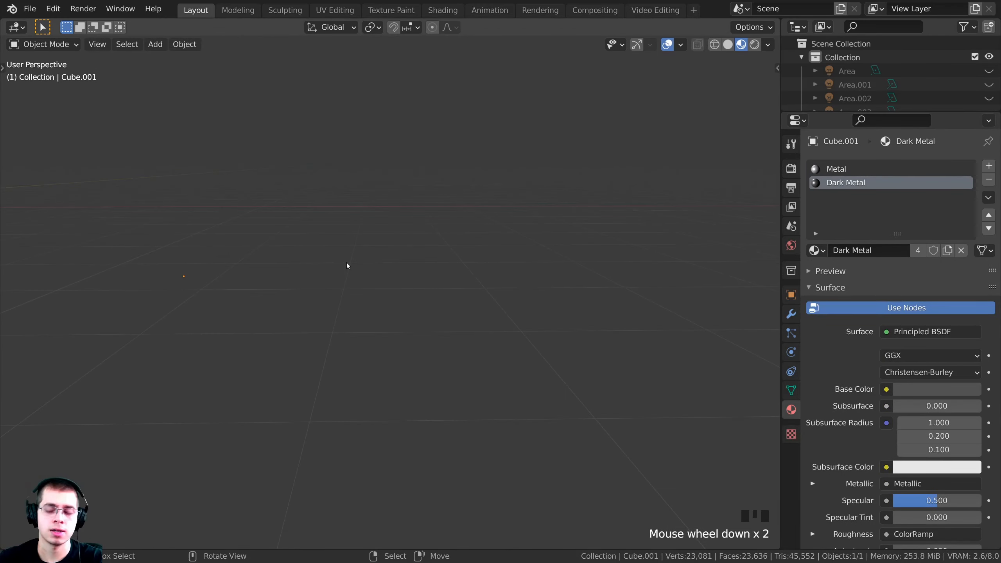
pyautogui.press('KP_Decimal')
pyautogui.moveTo(347, 266); pyautogui.dragTo(492, 284, button='middle')
pyautogui.scroll(3, 497, 358)
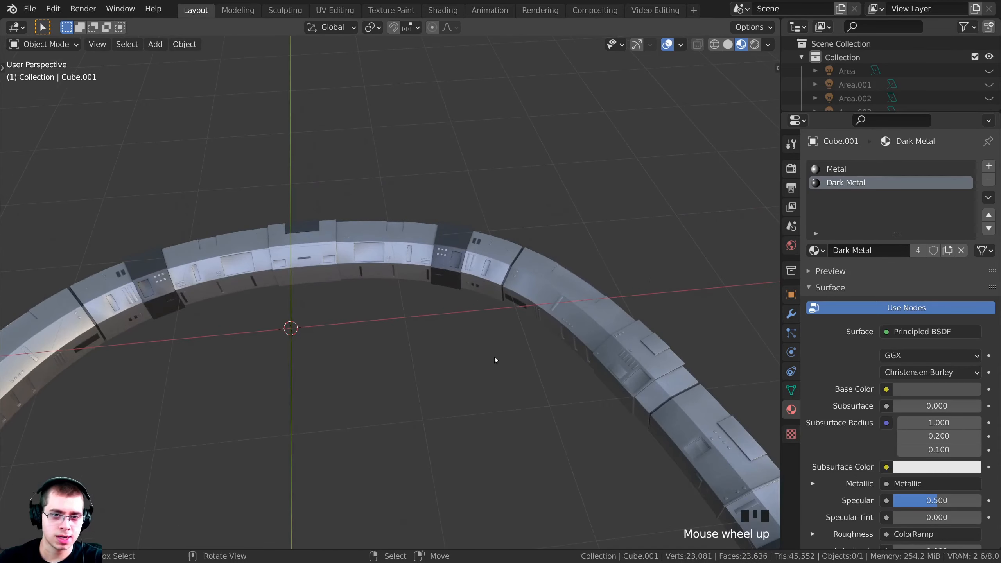
pyautogui.moveTo(496, 358); pyautogui.dragTo(506, 217, button='middle')
pyautogui.keyDown('shift'); pyautogui.moveTo(595, 345); pyautogui.dragTo(473, 342, button='middle'); pyautogui.keyUp('shift')
pyautogui.moveTo(473, 341)
pyautogui.mouseDown(button='middle')
pyautogui.moveTo(539, 309)
pyautogui.moveTo(501, 317)
pyautogui.moveTo(429, 291)
pyautogui.moveTo(505, 246)
pyautogui.moveTo(524, 292)
pyautogui.moveTo(494, 351)
pyautogui.moveTo(458, 329)
pyautogui.moveTo(460, 347)
pyautogui.mouseUp(button='middle')
pyautogui.scroll(6, 501, 316)
# In Edit Mode, select the rectangular inset panel's rim loop and its top face
pyautogui.press('Tab')
pyautogui.scroll(-2, 537, 268)
pyautogui.hotkey('alt', 'a')
pyautogui.scroll(2, 495, 352)
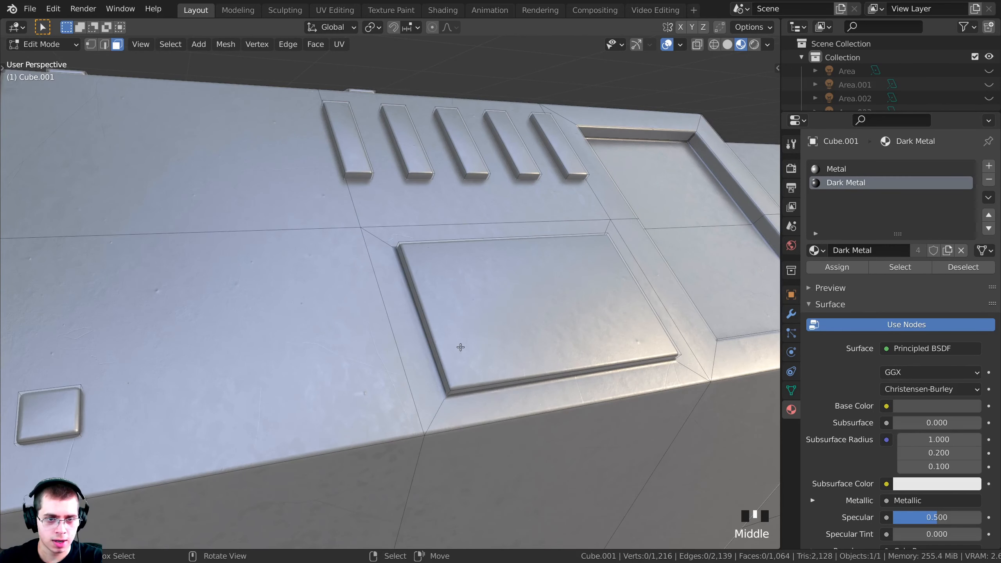
pyautogui.keyDown('alt'); pyautogui.rightClick(450, 380); pyautogui.keyUp('alt')
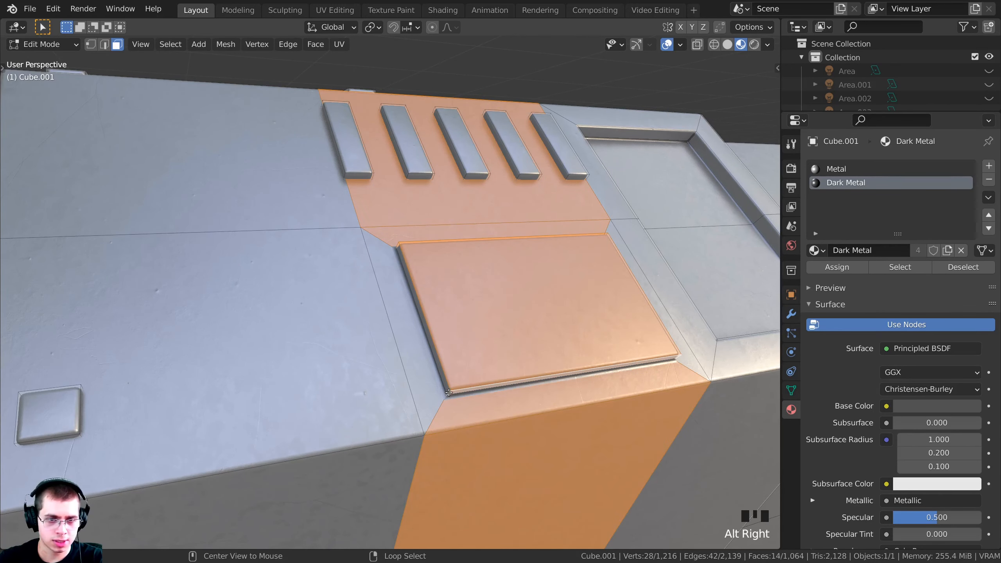
pyautogui.keyDown('alt'); pyautogui.rightClick(449, 392); pyautogui.keyUp('alt')
pyautogui.moveTo(449, 392); pyautogui.dragTo(473, 291, button='middle')
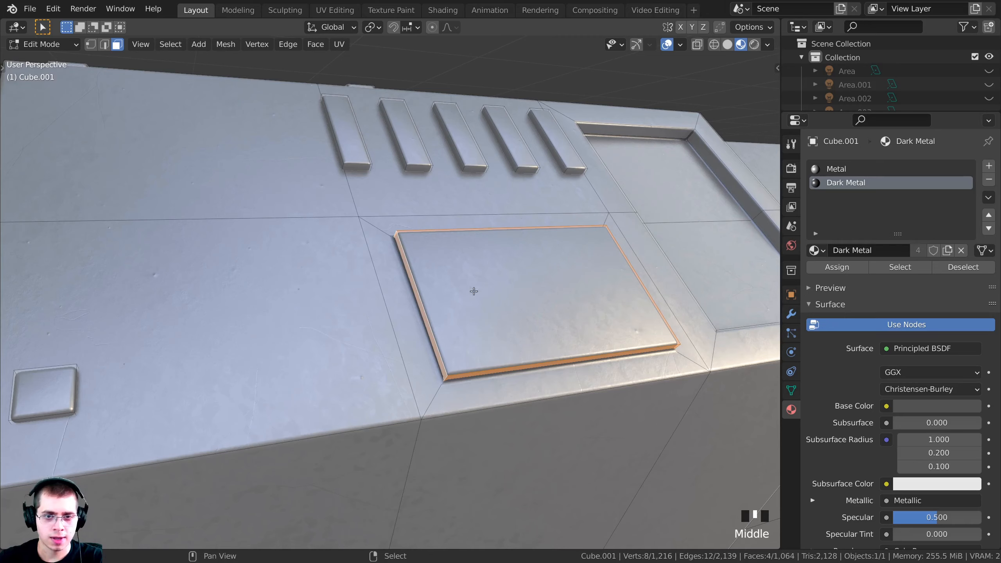
pyautogui.keyDown('shift'); pyautogui.rightClick(509, 274); pyautogui.keyUp('shift')
# Assign the Dark Metal slot to the inset panel and its rim, then return to Object Mode
pyautogui.click(840, 189)
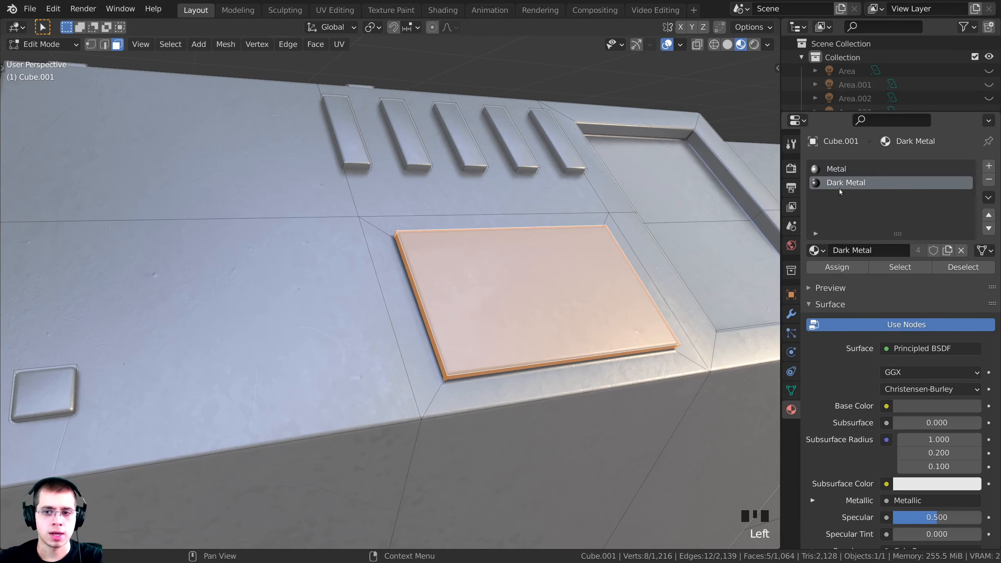
pyautogui.click(822, 269)
pyautogui.scroll(-1, 432, 284)
pyautogui.moveTo(432, 284); pyautogui.dragTo(402, 295, button='middle')
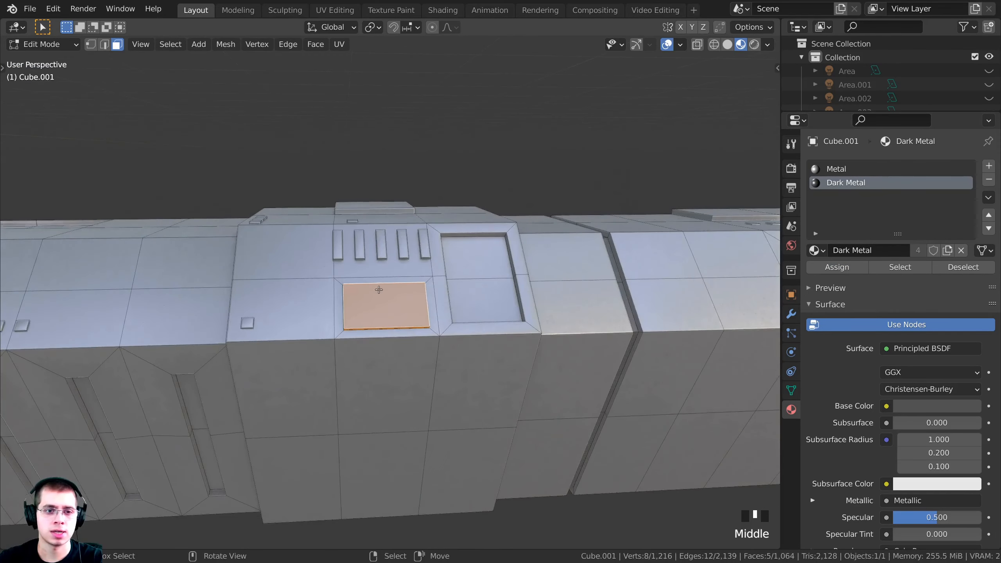
pyautogui.press('Tab')
pyautogui.scroll(-6, 397, 300)
pyautogui.keyDown('shift'); pyautogui.moveTo(320, 312); pyautogui.dragTo(380, 296, button='middle'); pyautogui.keyUp('shift')
# Look through the scene camera and frame the curved console
pyautogui.press('KP_0')
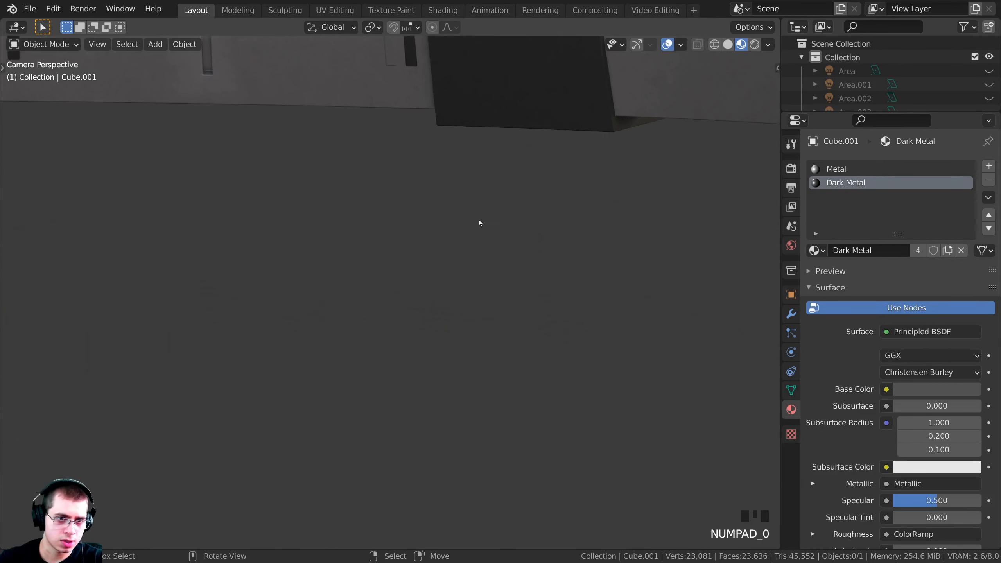
pyautogui.keyDown('shift'); pyautogui.moveTo(477, 224); pyautogui.dragTo(581, 463, button='middle'); pyautogui.keyUp('shift')
pyautogui.scroll(-11, 405, 334)
pyautogui.keyDown('shift'); pyautogui.moveTo(405, 334); pyautogui.dragTo(646, 307, button='middle'); pyautogui.keyUp('shift')
pyautogui.keyDown('shift'); pyautogui.moveTo(671, 224); pyautogui.dragTo(510, 262, button='middle'); pyautogui.keyUp('shift')
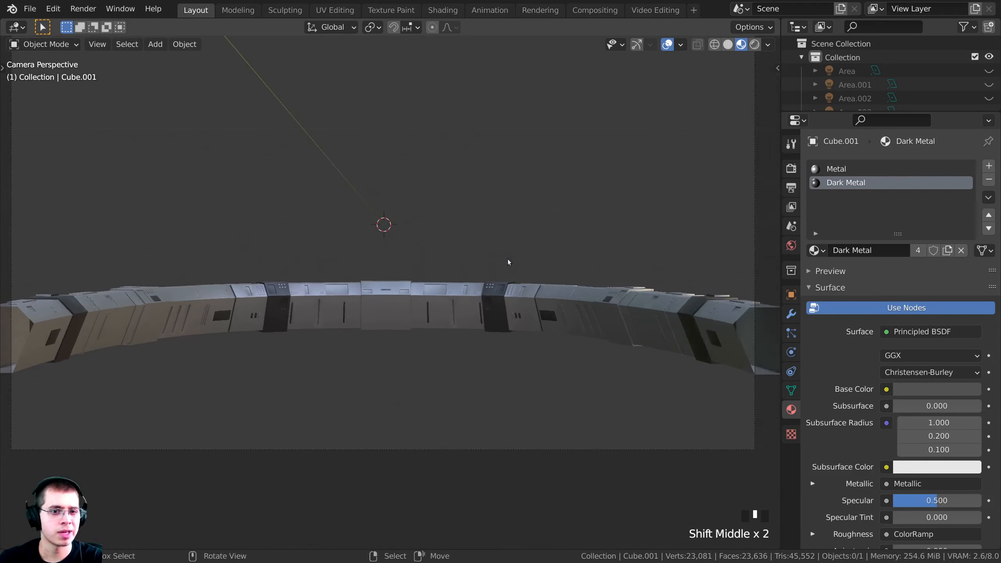
pyautogui.keyDown('shift'); pyautogui.scroll(2, 483, 280); pyautogui.keyUp('shift')
pyautogui.scroll(1, 609, 274)
pyautogui.scroll(-2, 357, 365)
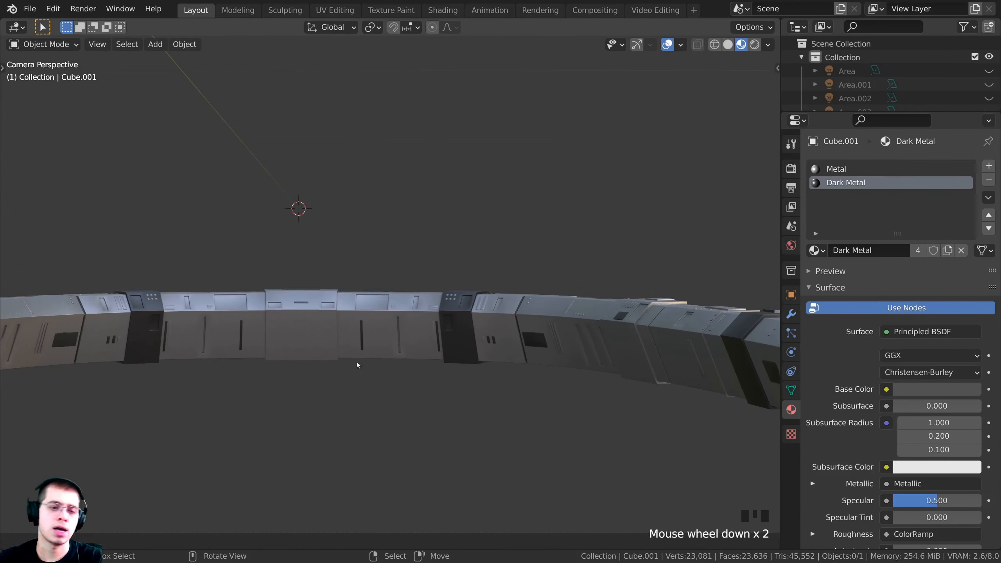
# Select the console, enter Edit Mode with nothing selected, and add a third slot with a new material
pyautogui.rightClick(430, 329)
pyautogui.moveTo(429, 330); pyautogui.dragTo(487, 276, button='middle')
pyautogui.press('Tab')
pyautogui.keyDown('shift'); pyautogui.moveTo(487, 277); pyautogui.dragTo(55, 233, button='middle'); pyautogui.keyUp('shift')
pyautogui.press('a')
pyautogui.press('a')
pyautogui.press('a')
pyautogui.press('a')
pyautogui.scroll(1, 354, 335)
pyautogui.keyDown('shift'); pyautogui.moveTo(552, 327); pyautogui.dragTo(420, 374, button='middle'); pyautogui.keyUp('shift')
pyautogui.scroll(4, 378, 339)
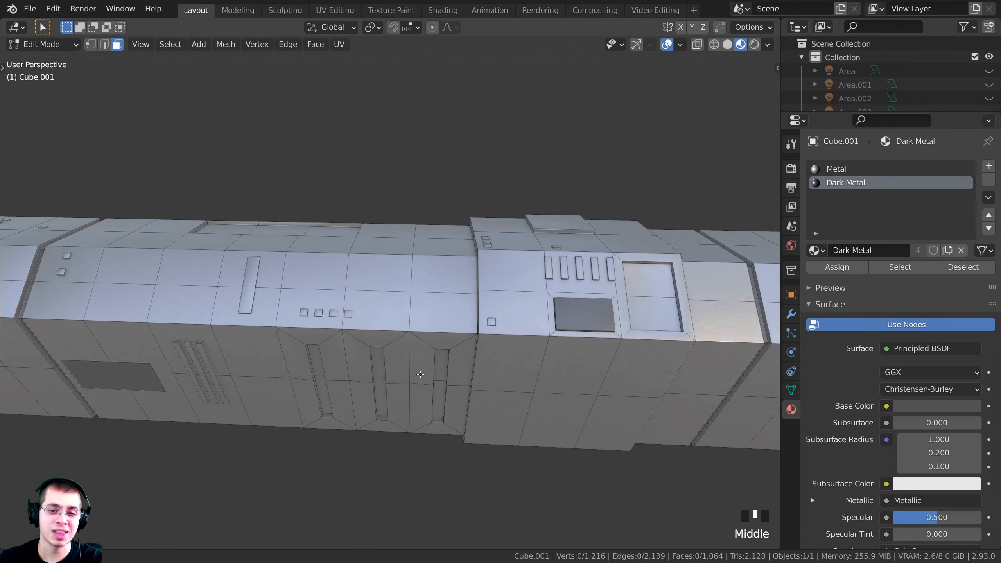
pyautogui.click(989, 166)
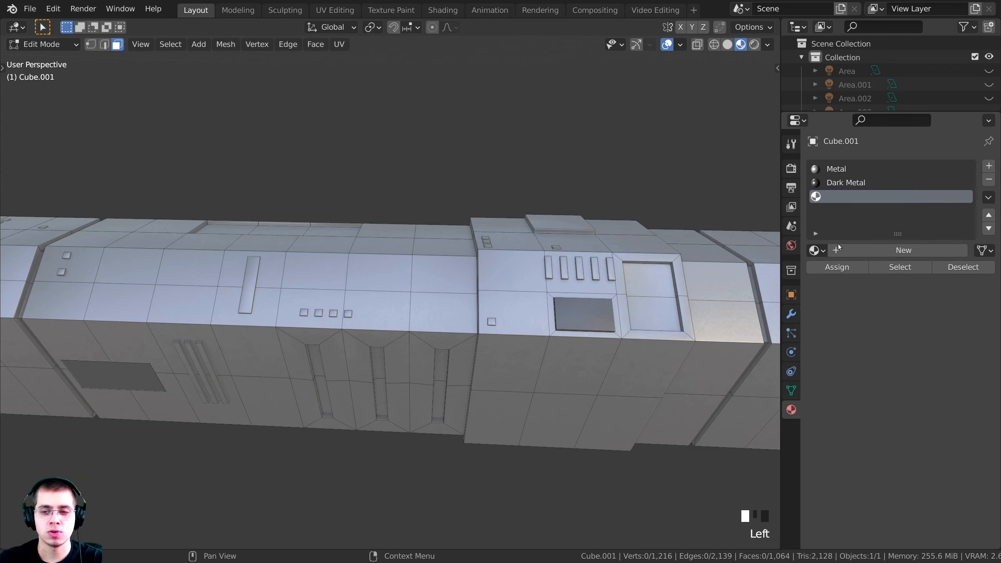
pyautogui.click(856, 254)
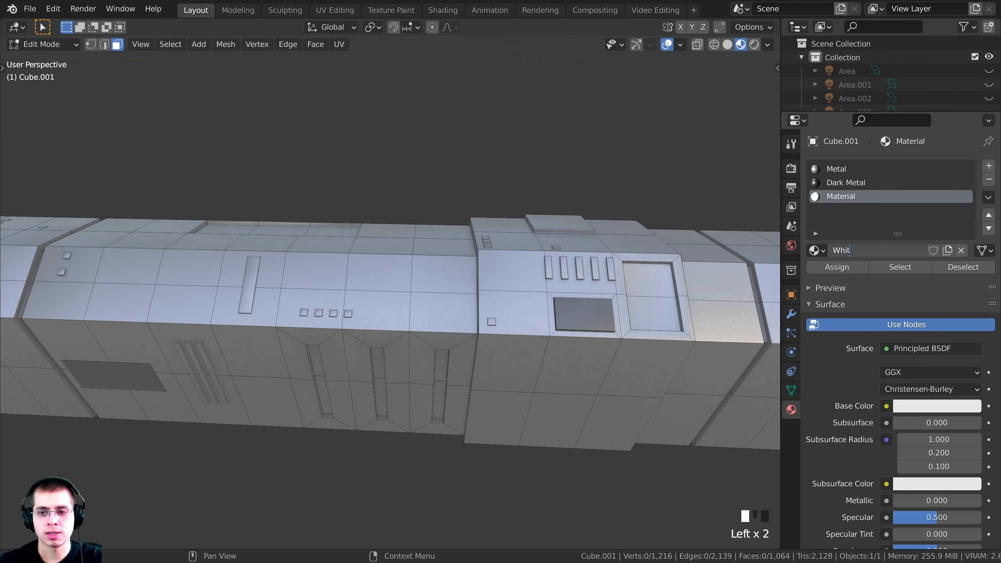
# Change the new material's shader from Principled BSDF to Emission at strength 10 and open its colour
pyautogui.click(912, 348)
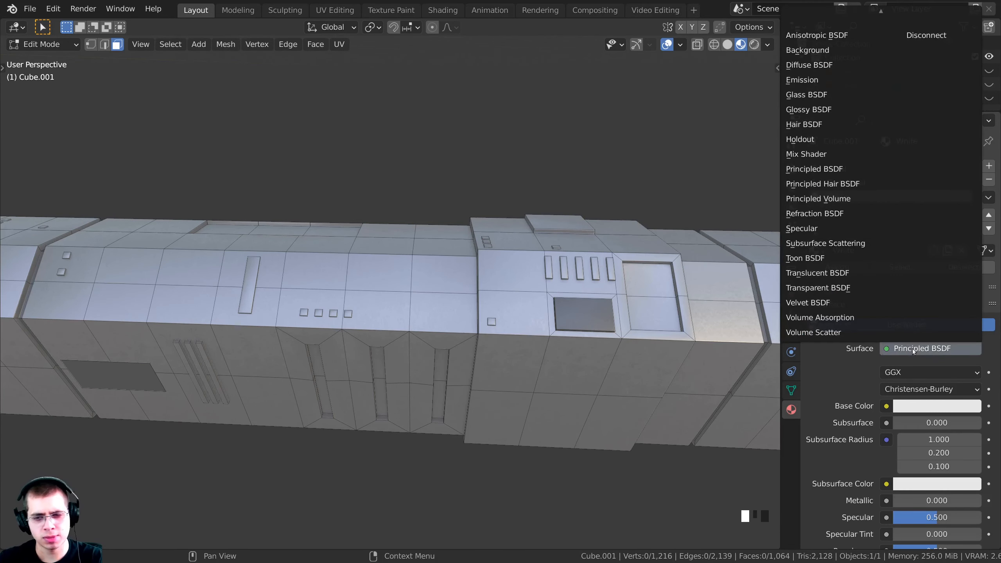
pyautogui.click(812, 80)
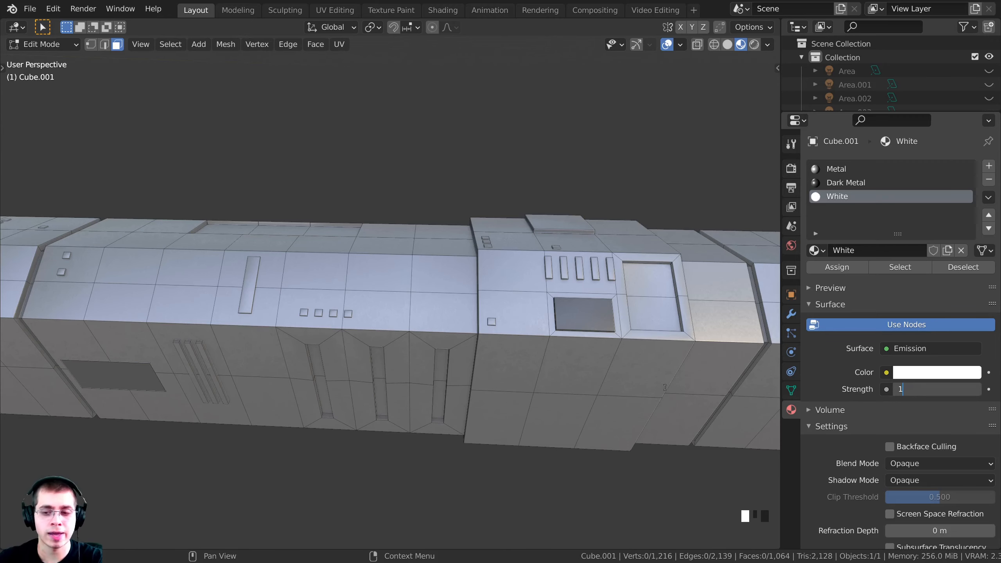
pyautogui.click(863, 360)
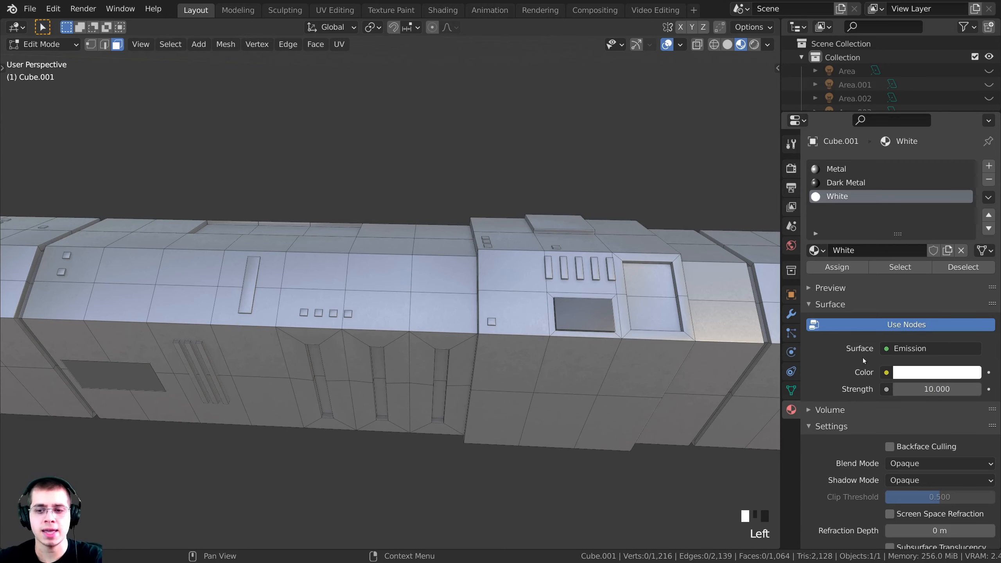
pyautogui.click(935, 372)
# Select the middle vertical strip on the console's side face
pyautogui.moveTo(670, 299); pyautogui.dragTo(645, 241, button='middle')
pyautogui.scroll(-1, 647, 319)
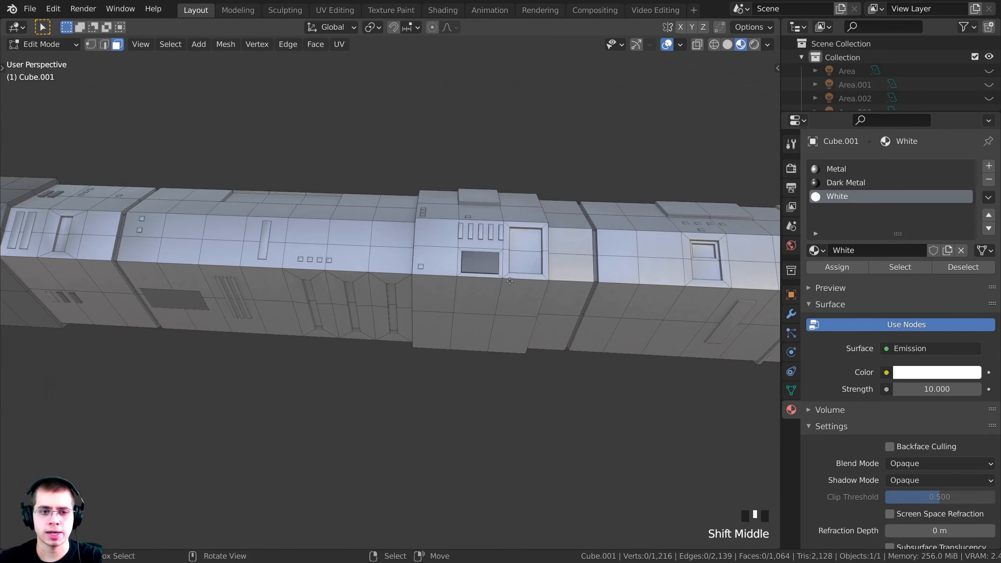
pyautogui.moveTo(511, 280); pyautogui.dragTo(410, 313, button='middle')
pyautogui.keyDown('shift'); pyautogui.moveTo(316, 269); pyautogui.dragTo(346, 298, button='middle'); pyautogui.keyUp('shift')
pyautogui.scroll(4, 347, 297)
pyautogui.keyDown('shift'); pyautogui.moveTo(346, 297); pyautogui.dragTo(407, 315, button='middle'); pyautogui.keyUp('shift')
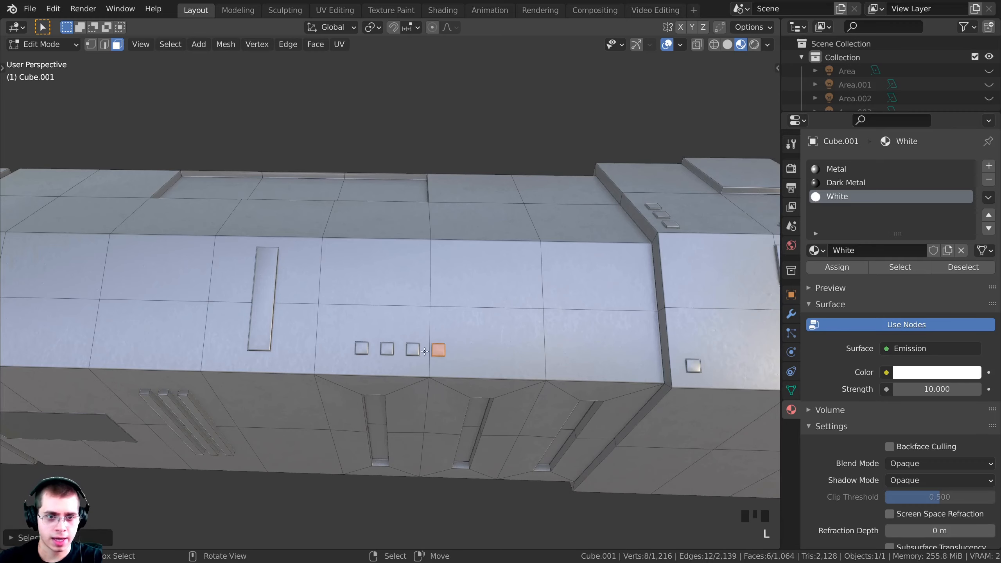
pyautogui.moveTo(292, 349); pyautogui.dragTo(315, 294, button='middle')
pyautogui.press('l')
pyautogui.moveTo(289, 255); pyautogui.dragTo(201, 314, button='middle')
pyautogui.scroll(-2, 303, 242)
# Add the small square panels to the selection, undoing the accidental whole-mesh pick
pyautogui.press('l')
pyautogui.scroll(-2, 197, 307)
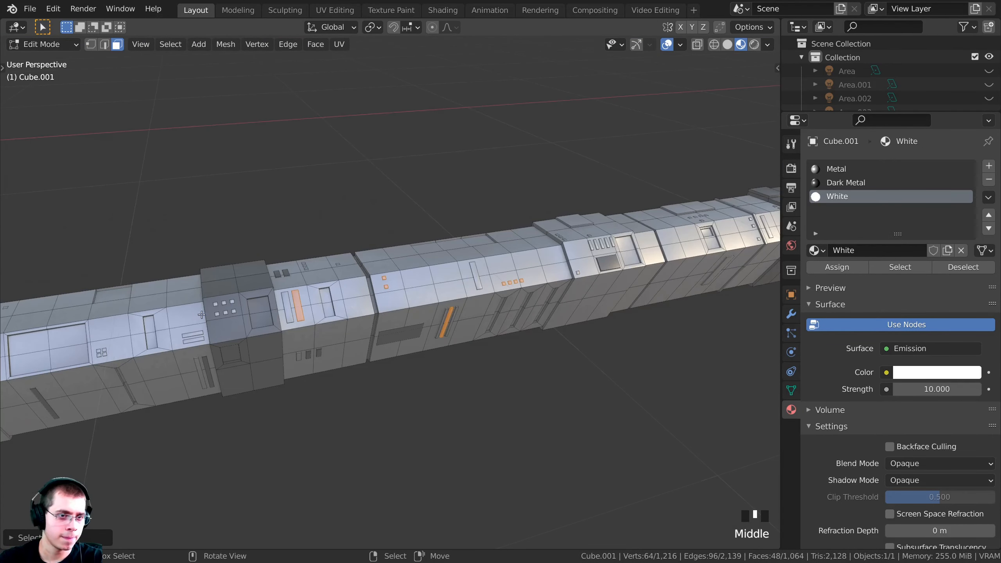
pyautogui.scroll(2, 202, 314)
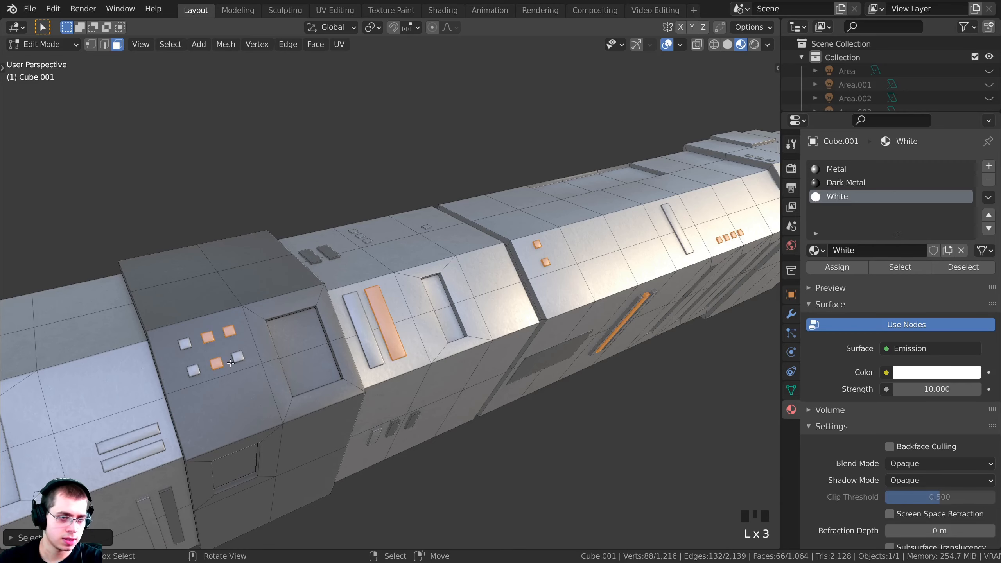
pyautogui.press('l')
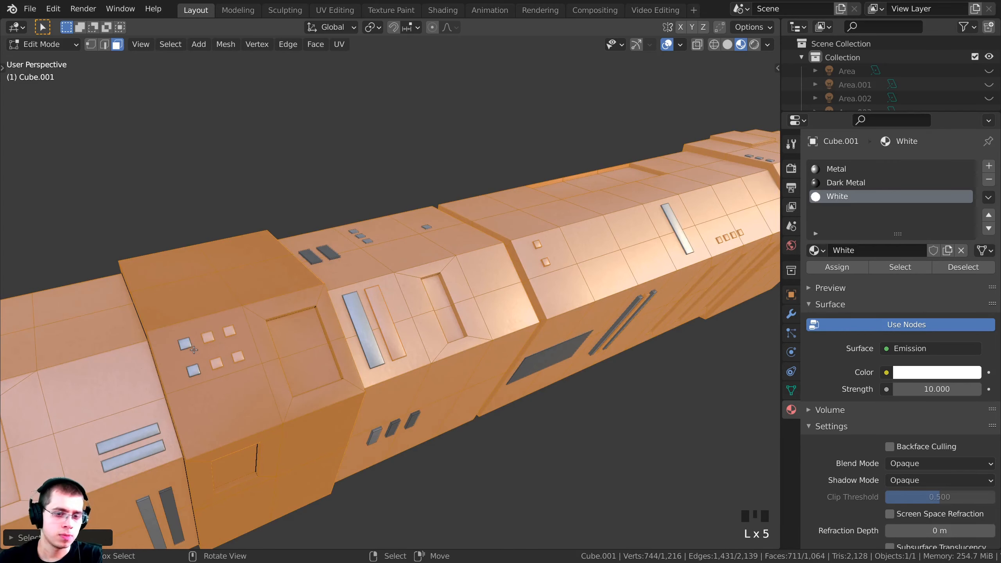
pyautogui.hotkey('ctrl', 'z')
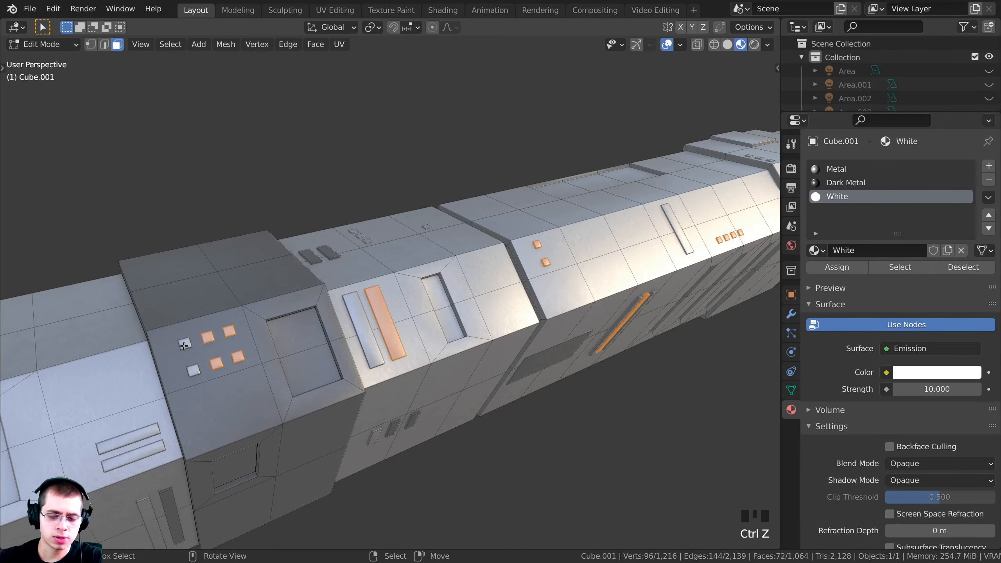
pyautogui.press('l')
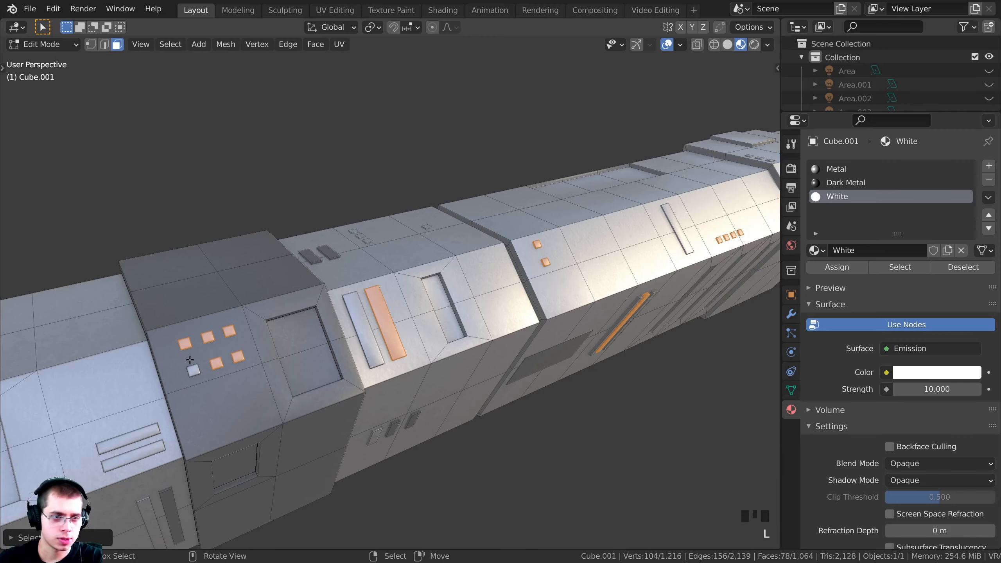
pyautogui.press('l')
pyautogui.press('l')
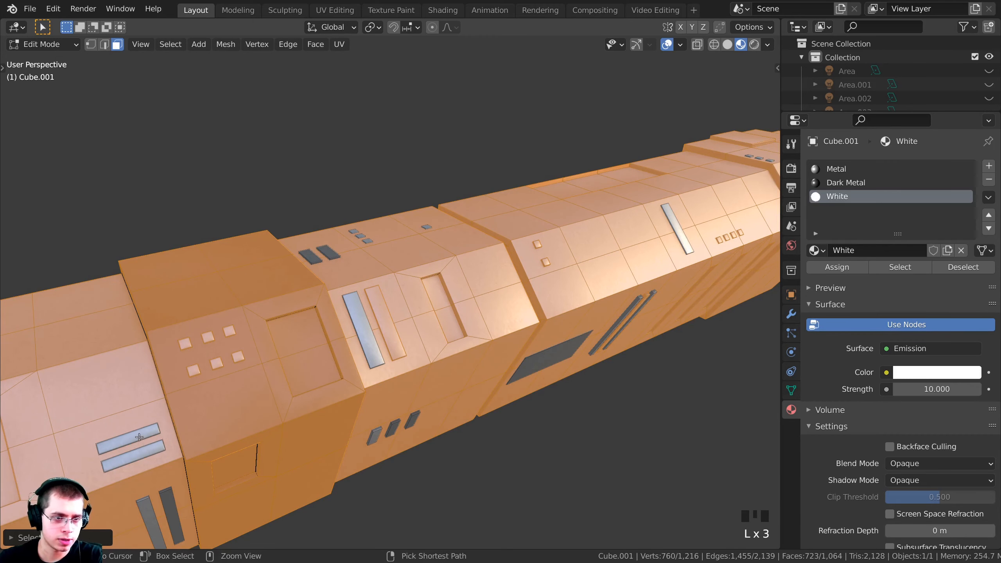
pyautogui.hotkey('ctrl', 'z')
pyautogui.scroll(-1, 139, 435)
pyautogui.keyDown('shift'); pyautogui.moveTo(139, 434); pyautogui.dragTo(400, 386, button='middle'); pyautogui.keyUp('shift')
pyautogui.scroll(2, 276, 415)
pyautogui.scroll(1, 322, 394)
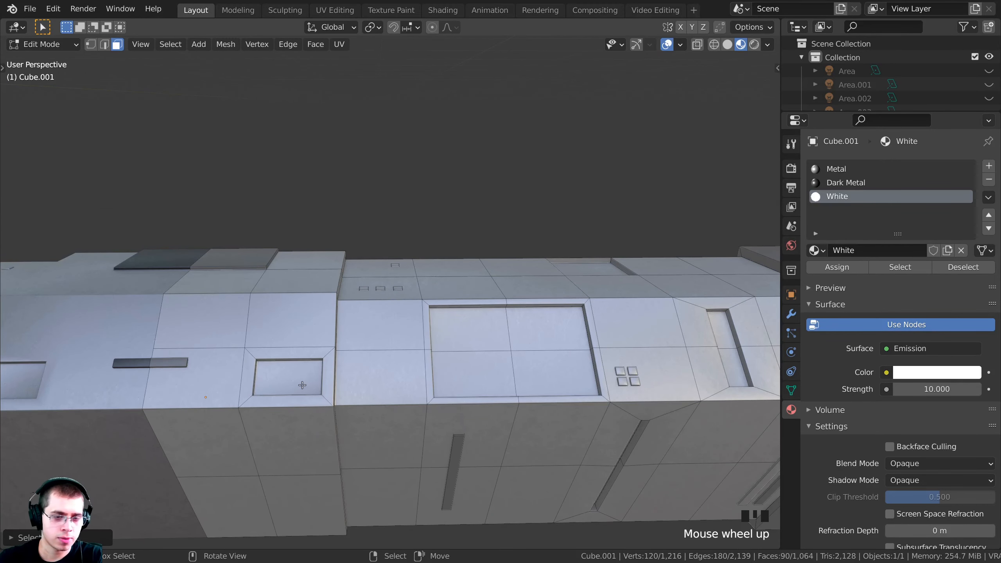
# Add the small inset face, the four inset squares and the inset slot faces
pyautogui.keyDown('shift'); pyautogui.rightClick(309, 379); pyautogui.keyUp('shift')
pyautogui.moveTo(295, 382); pyautogui.dragTo(404, 410, button='middle')
pyautogui.keyDown('shift'); pyautogui.moveTo(469, 403); pyautogui.dragTo(360, 336, button='middle'); pyautogui.keyUp('shift')
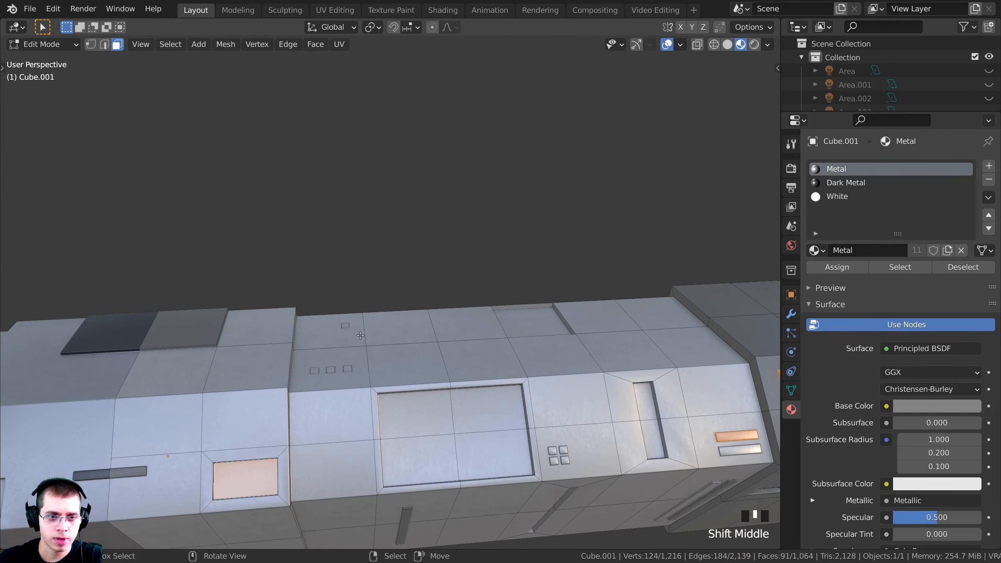
pyautogui.press('l')
pyautogui.press('l')
pyautogui.press('l')
pyautogui.press('l')
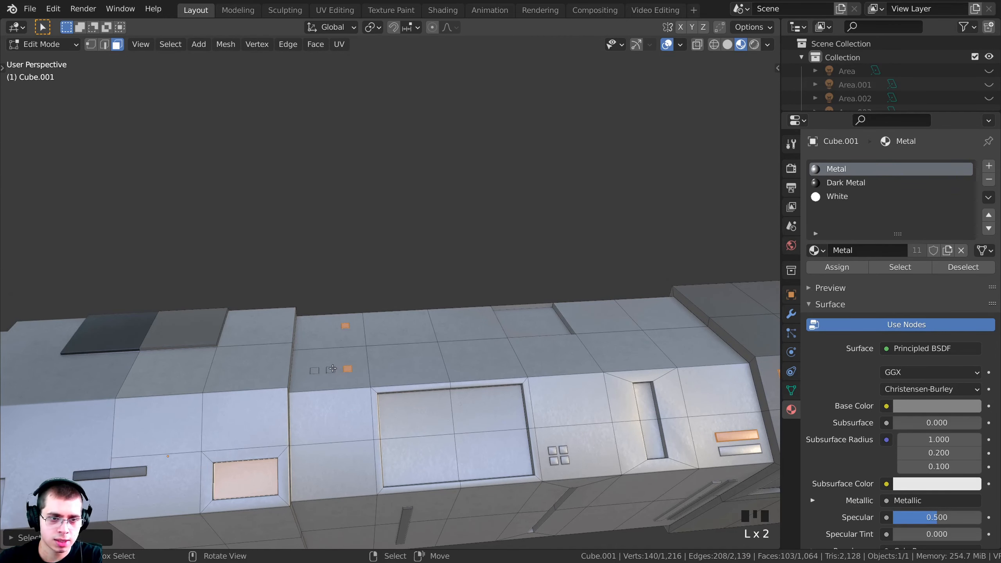
pyautogui.keyDown('shift'); pyautogui.moveTo(442, 392); pyautogui.dragTo(331, 300, button='middle'); pyautogui.keyUp('shift')
pyautogui.scroll(2, 446, 412)
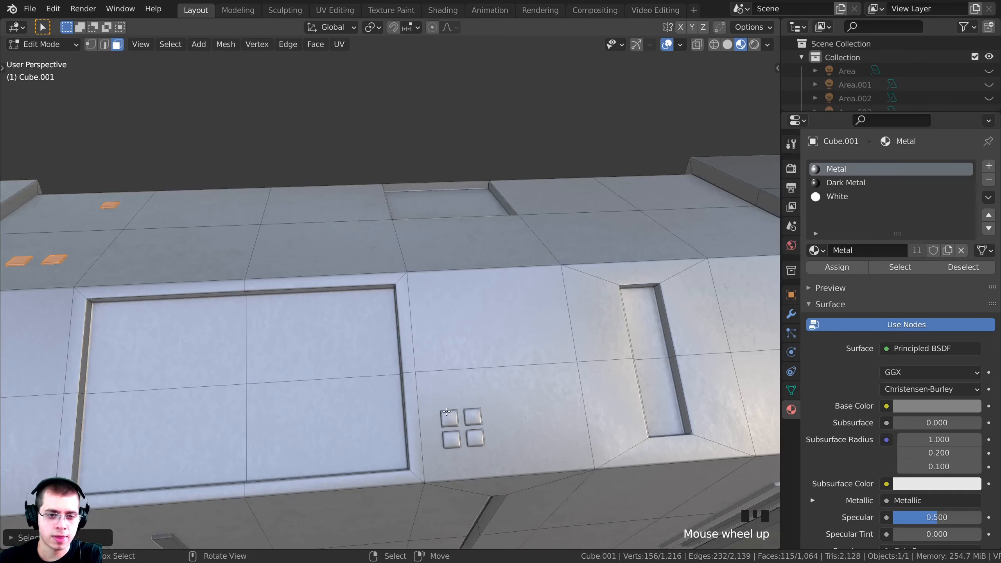
pyautogui.press('l')
pyautogui.press('l')
pyautogui.press('l')
pyautogui.press('l')
pyautogui.scroll(-4, 476, 438)
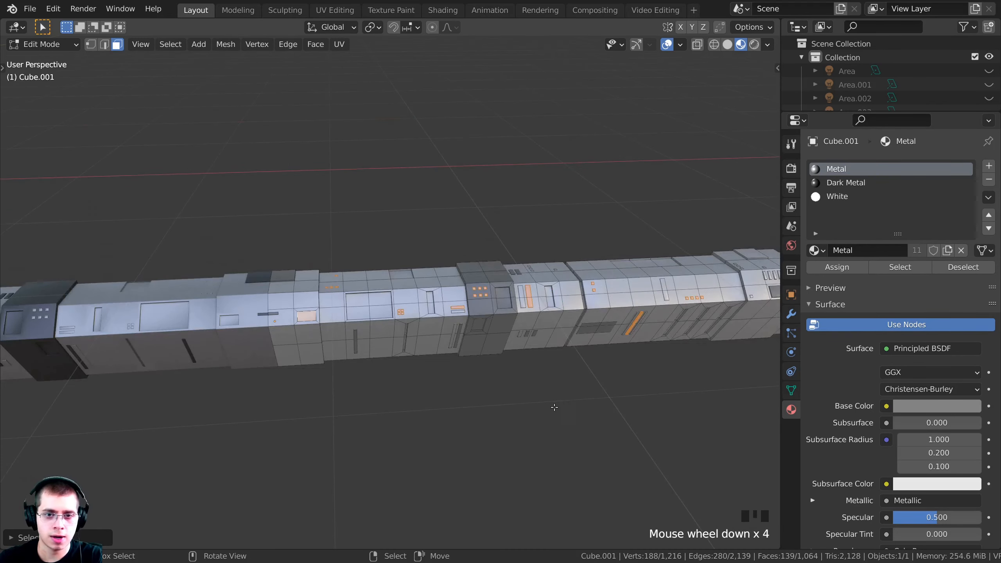
pyautogui.keyDown('shift'); pyautogui.moveTo(552, 405); pyautogui.dragTo(473, 335, button='middle'); pyautogui.keyUp('shift')
pyautogui.scroll(4, 405, 333)
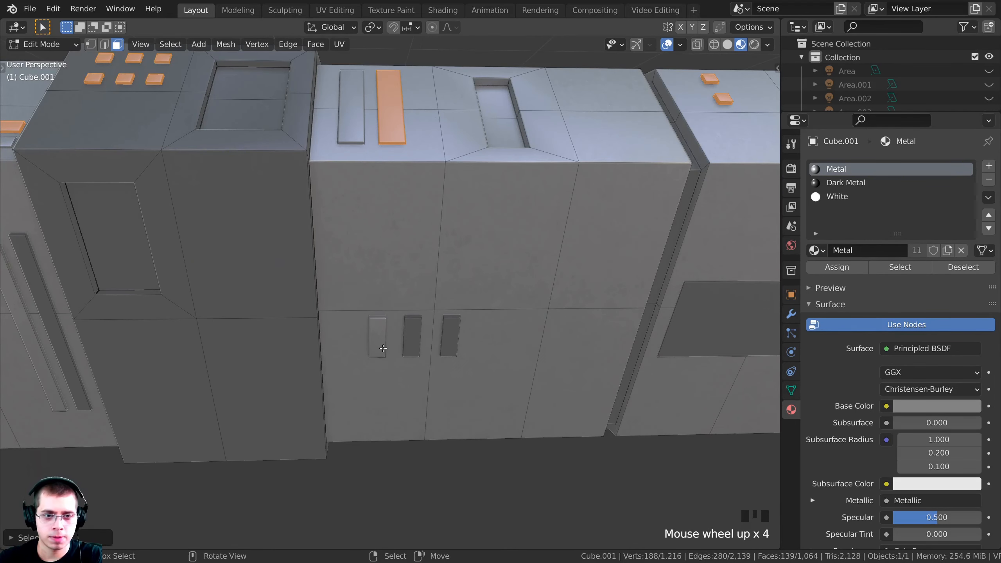
pyautogui.press('l')
pyautogui.press('l')
pyautogui.scroll(-3, 449, 339)
# Add the upper and lower faces of the three vertical slots to the selection
pyautogui.keyDown('shift'); pyautogui.moveTo(449, 339); pyautogui.dragTo(197, 319, button='middle'); pyautogui.keyUp('shift')
pyautogui.keyDown('shift'); pyautogui.moveTo(509, 282); pyautogui.dragTo(451, 279, button='middle'); pyautogui.keyUp('shift')
pyautogui.scroll(3, 450, 279)
pyautogui.moveTo(473, 316); pyautogui.dragTo(494, 284, button='middle')
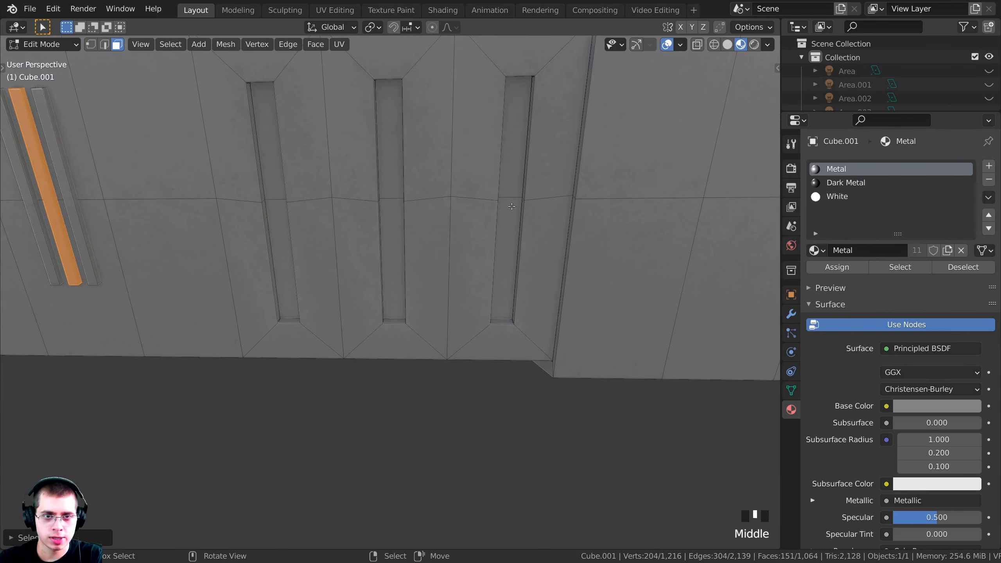
pyautogui.keyDown('shift'); pyautogui.rightClick(513, 143); pyautogui.keyUp('shift')
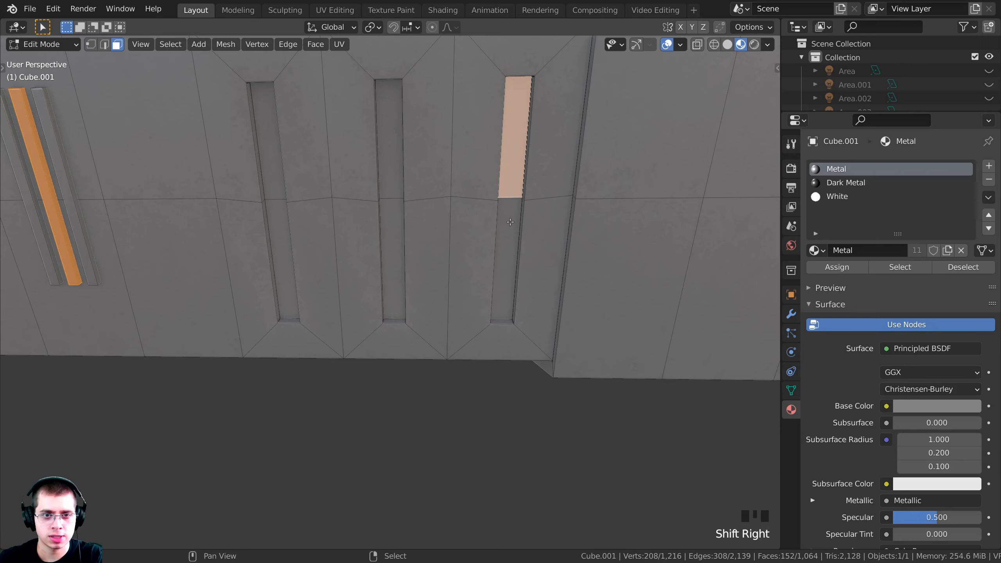
pyautogui.keyDown('shift'); pyautogui.rightClick(510, 222); pyautogui.keyUp('shift')
pyautogui.keyDown('shift'); pyautogui.rightClick(396, 172); pyautogui.keyUp('shift')
pyautogui.keyDown('shift'); pyautogui.rightClick(274, 167); pyautogui.keyUp('shift')
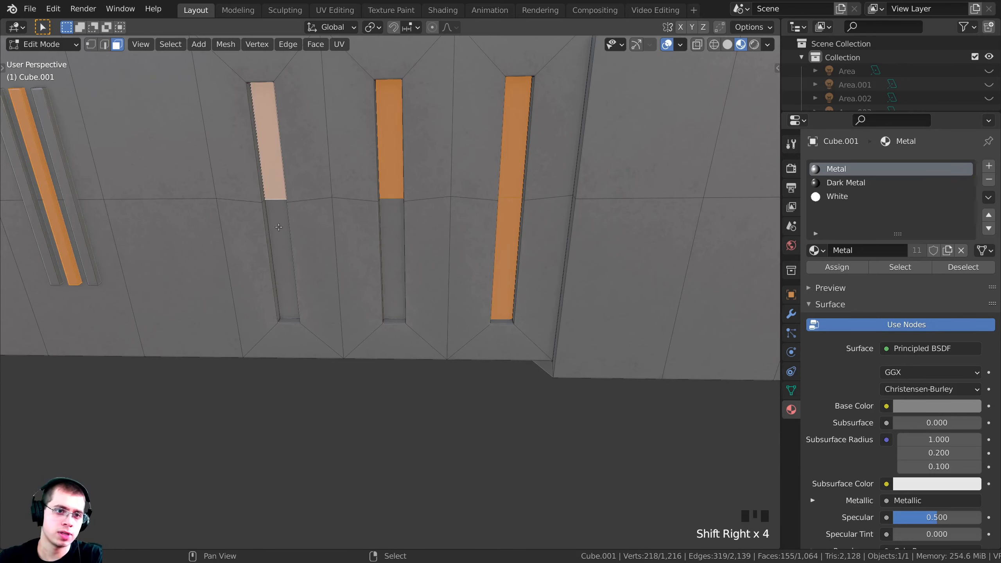
pyautogui.keyDown('shift'); pyautogui.rightClick(279, 227); pyautogui.keyUp('shift')
pyautogui.keyDown('shift'); pyautogui.rightClick(389, 218); pyautogui.keyUp('shift')
pyautogui.scroll(-3, 437, 257)
pyautogui.moveTo(438, 258); pyautogui.dragTo(388, 359, button='middle')
pyautogui.scroll(2, 388, 358)
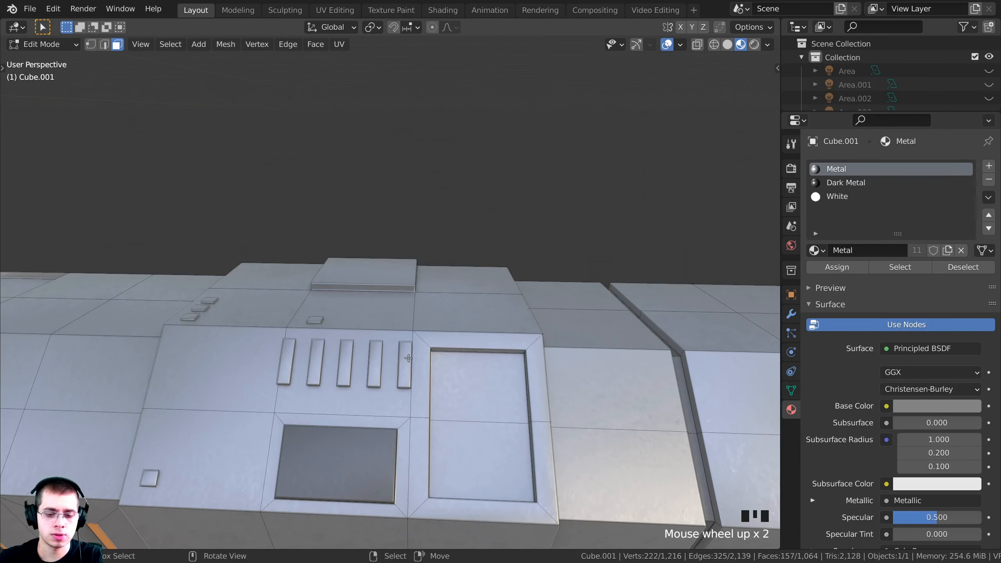
# Add the row of window slats and a small panel, undoing the accidental whole-hull pick
pyautogui.press('l')
pyautogui.press('l')
pyautogui.press('l')
pyautogui.press('l')
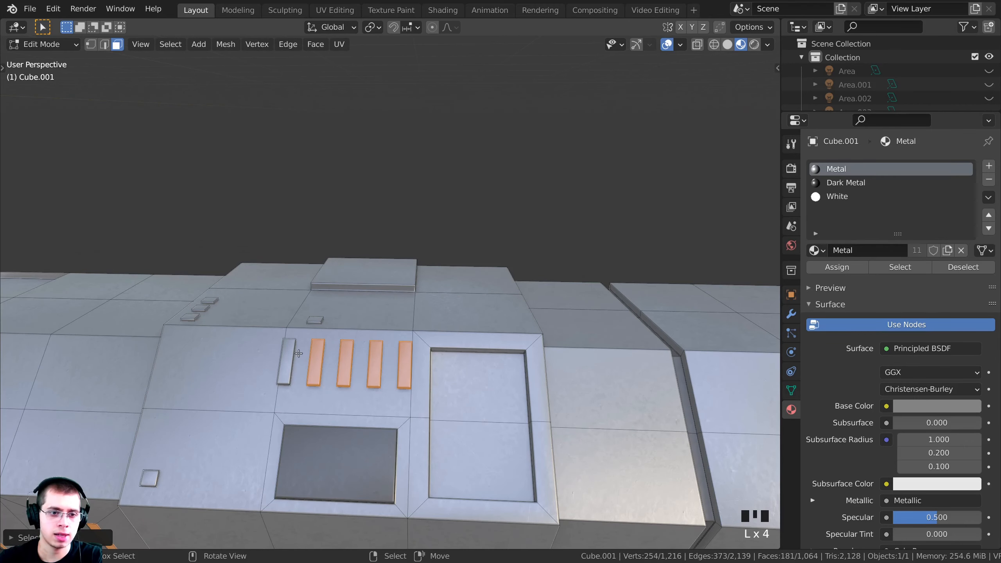
pyautogui.press('l')
pyautogui.press('l')
pyautogui.hotkey('ctrl', 'z')
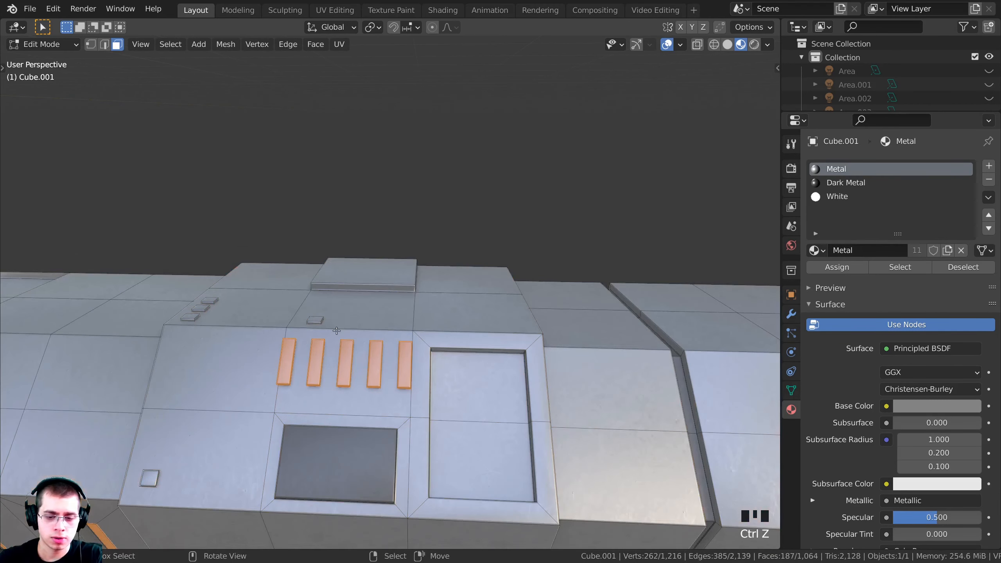
pyautogui.press('l')
pyautogui.press('l')
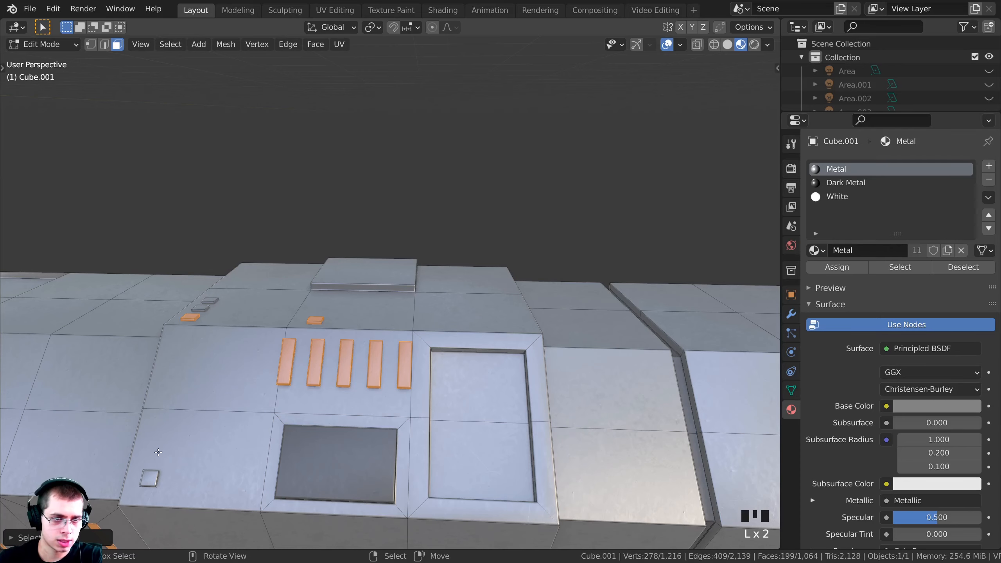
pyautogui.press('l')
pyautogui.press('l')
pyautogui.scroll(-2, 232, 311)
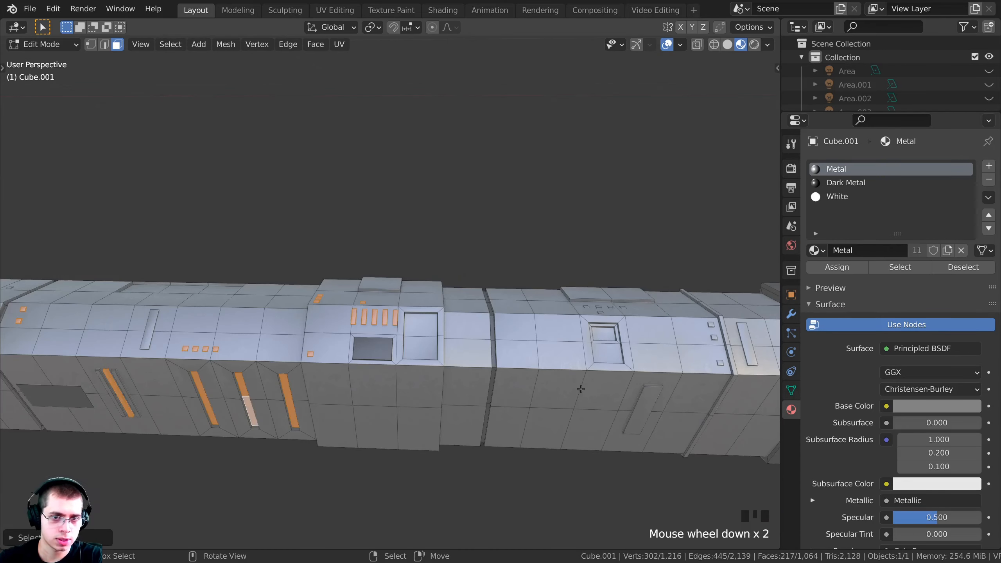
pyautogui.keyDown('shift'); pyautogui.moveTo(581, 390); pyautogui.dragTo(362, 337, button='middle'); pyautogui.keyUp('shift')
pyautogui.keyDown('shift'); pyautogui.scroll(1, 439, 363); pyautogui.keyUp('shift')
pyautogui.keyDown('shift'); pyautogui.scroll(1, 439, 363); pyautogui.keyUp('shift')
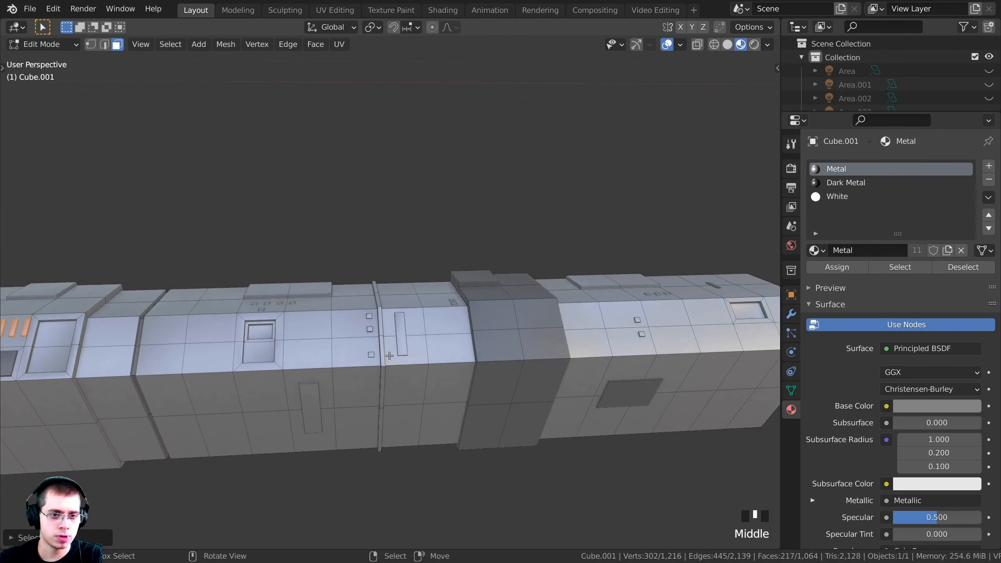
pyautogui.scroll(3, 362, 337)
# Add the small square plates, the long strip and more hull plates across the top
pyautogui.press('l')
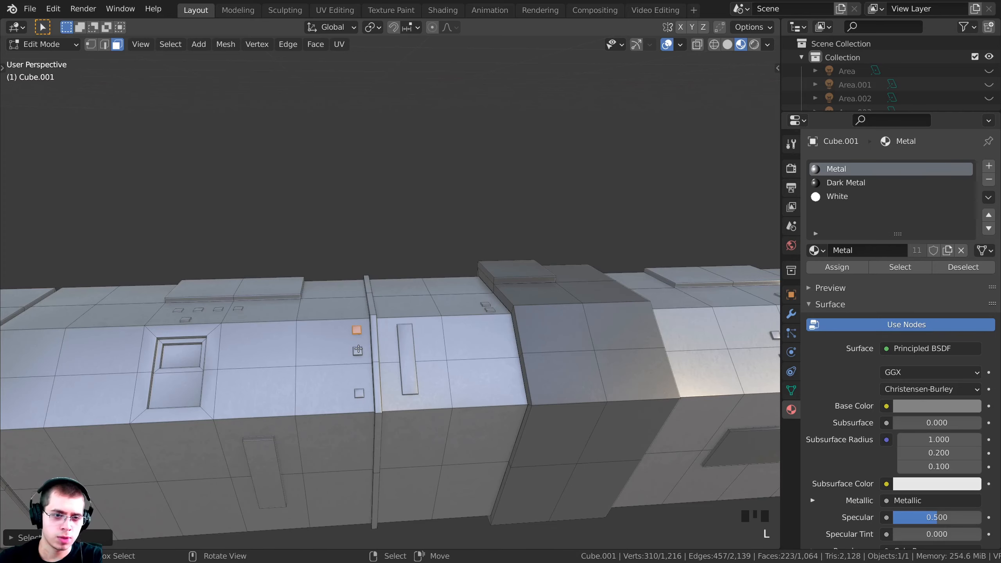
pyautogui.press('l')
pyautogui.press('l')
pyautogui.press('l')
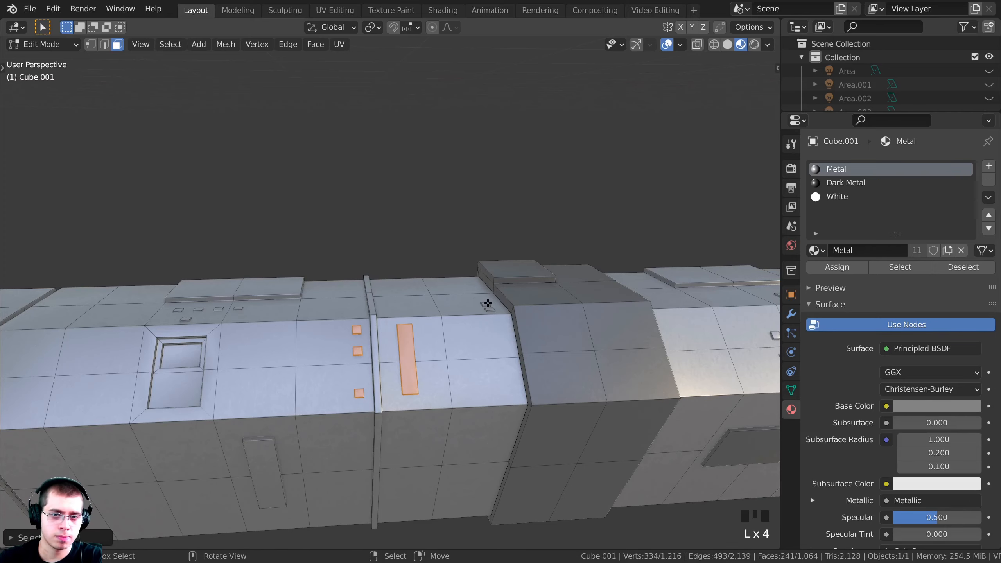
pyautogui.press('l')
pyautogui.press('l')
pyautogui.scroll(3, 352, 488)
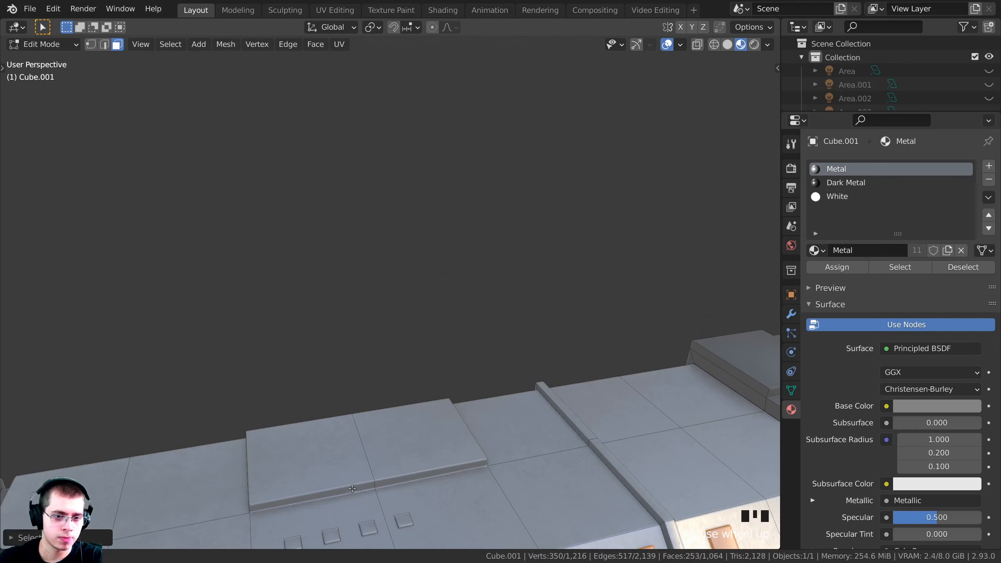
pyautogui.scroll(3, 353, 488)
pyautogui.keyDown('shift'); pyautogui.moveTo(353, 488); pyautogui.dragTo(341, 340, button='middle'); pyautogui.keyUp('shift')
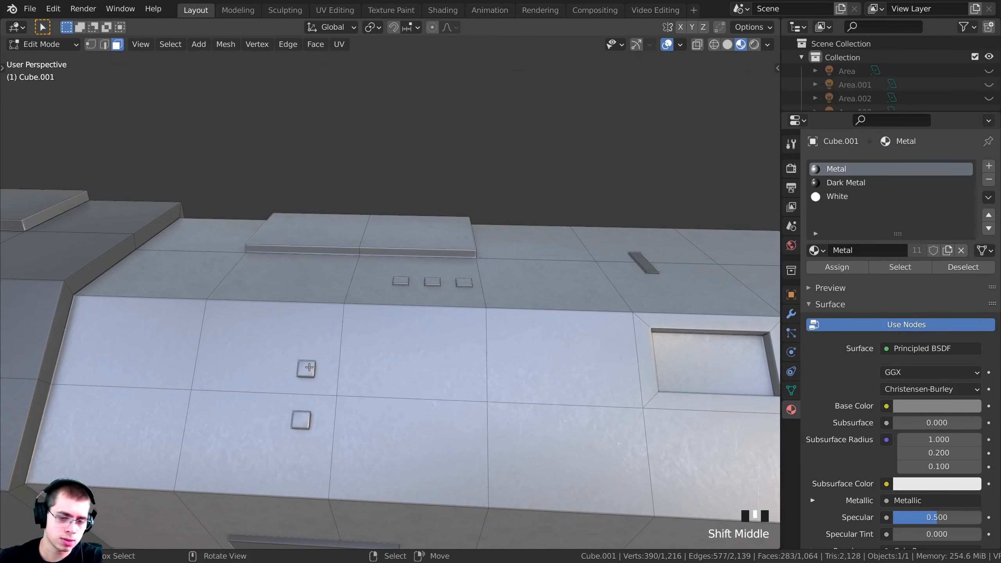
pyautogui.press('l')
pyautogui.press('l')
pyautogui.press('l')
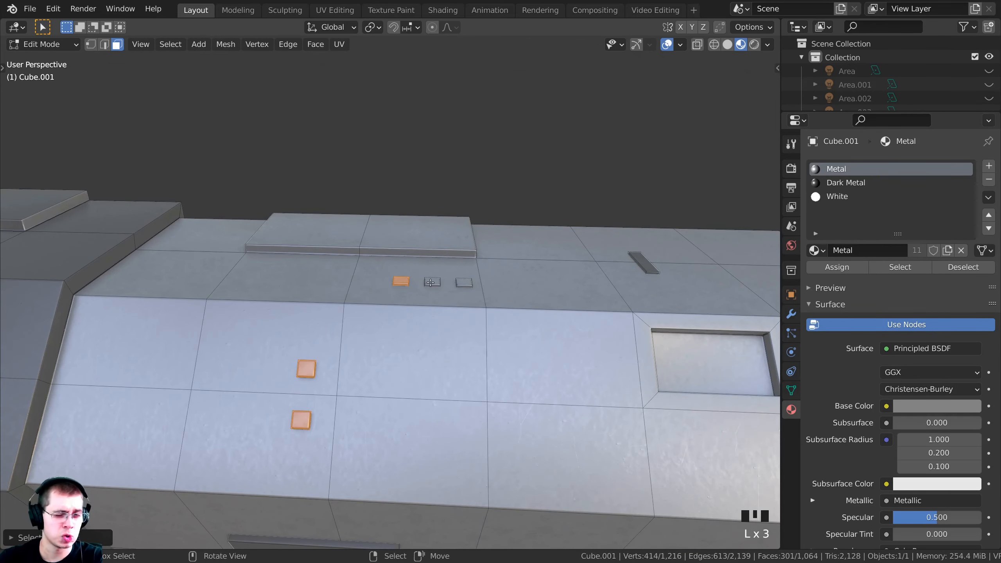
pyautogui.press('l')
pyautogui.press('l')
pyautogui.scroll(-4, 396, 318)
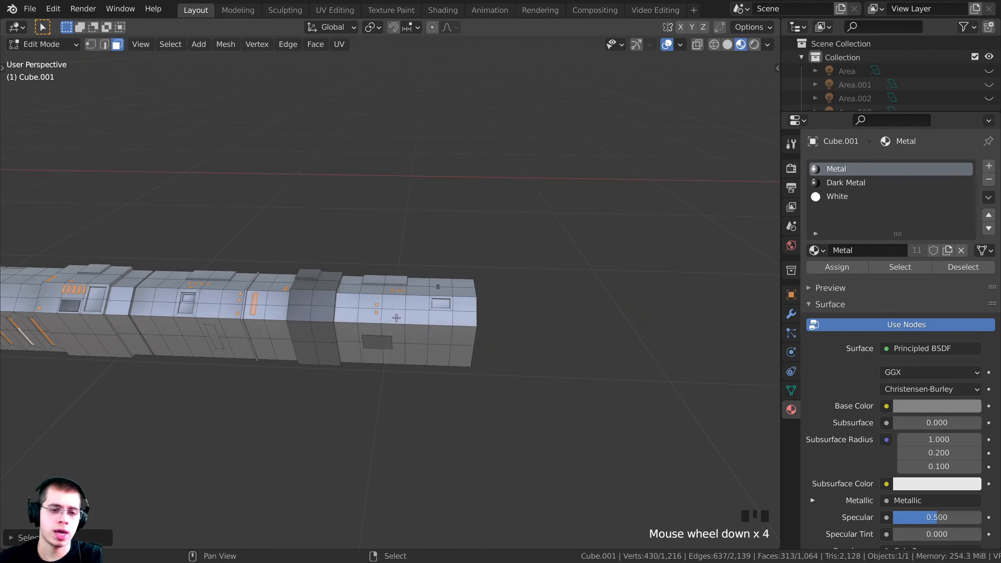
pyautogui.keyDown('shift'); pyautogui.moveTo(396, 318); pyautogui.dragTo(508, 290, button='middle'); pyautogui.keyUp('shift')
pyautogui.scroll(-3, 408, 347)
pyautogui.scroll(1, 410, 363)
pyautogui.scroll(2, 510, 289)
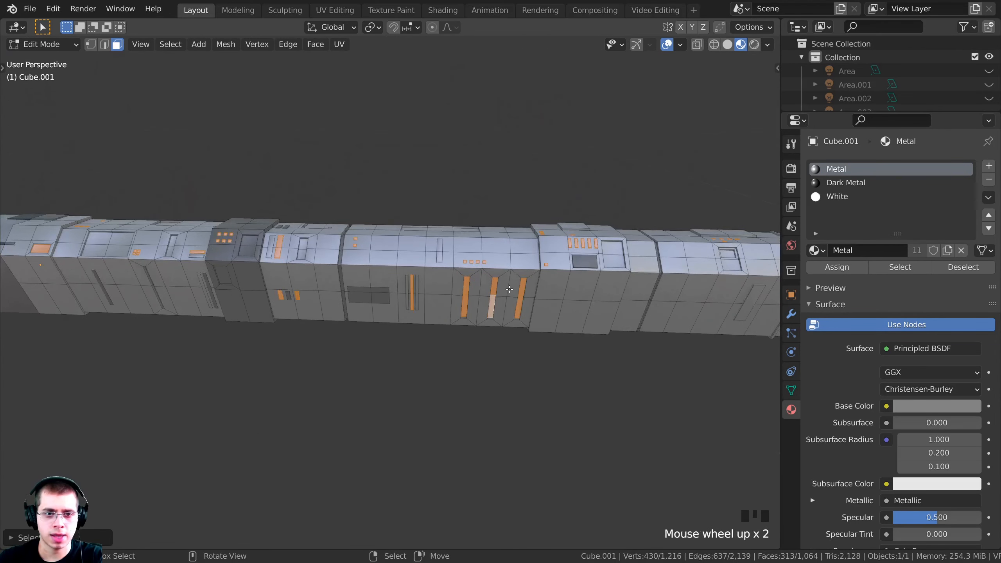
# Assign the White emission material to the selected panels and strips, then return to Object Mode
pyautogui.click(831, 197)
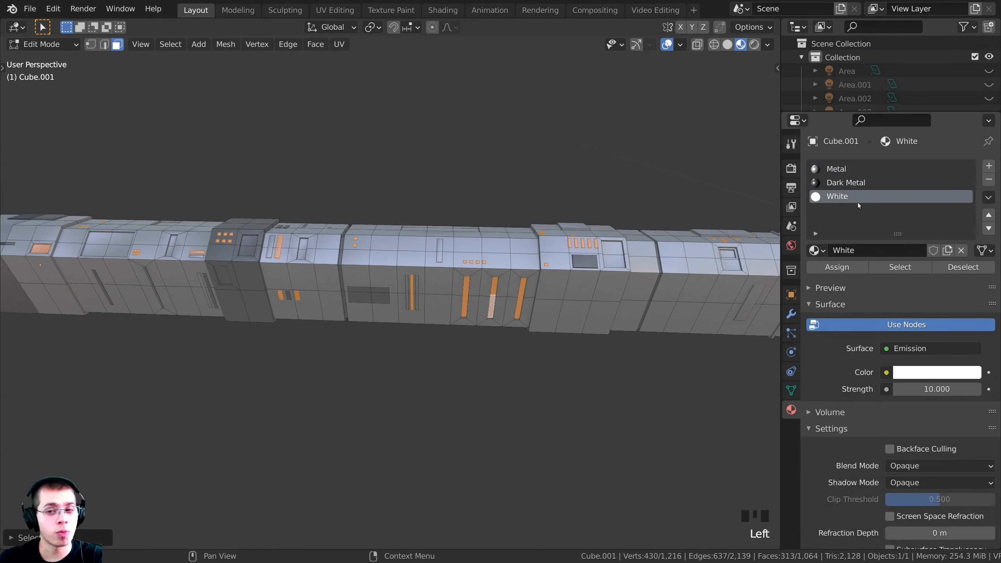
pyautogui.click(829, 269)
pyautogui.scroll(-2, 311, 281)
pyautogui.press('Tab')
pyautogui.scroll(-1, 310, 282)
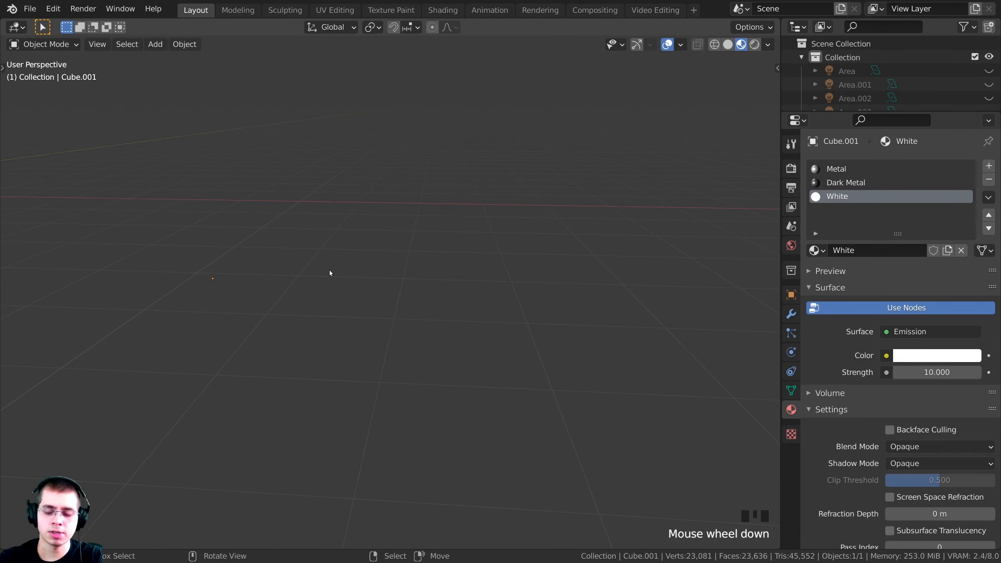
# View the bridge through the scene camera in Rendered shading
pyautogui.press('KP_0')
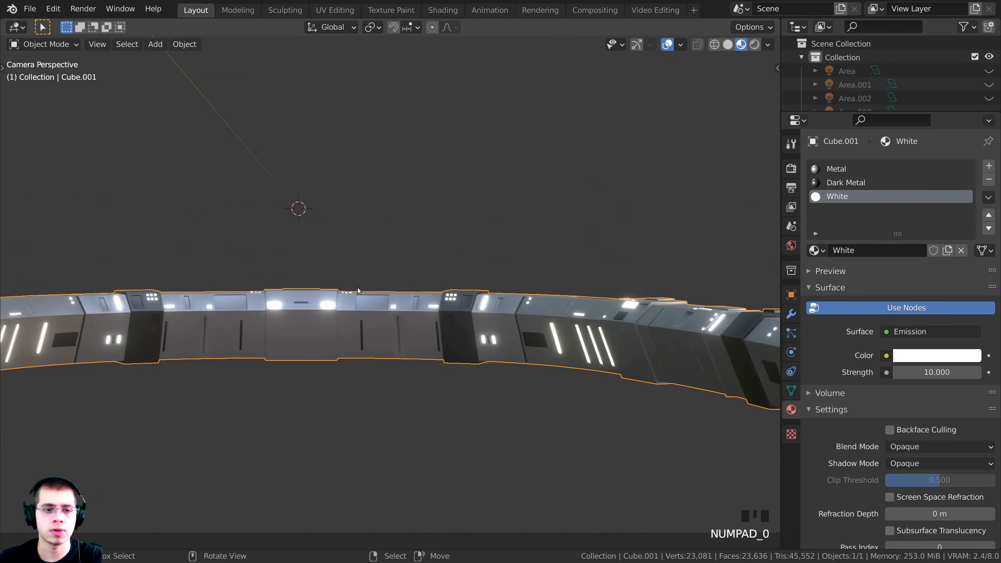
pyautogui.scroll(-2, 378, 253)
pyautogui.keyDown('shift'); pyautogui.moveTo(409, 395); pyautogui.dragTo(425, 392, button='middle'); pyautogui.keyUp('shift')
pyautogui.press('z')
pyautogui.click(415, 280)
pyautogui.keyDown('shift'); pyautogui.scroll(1, 430, 265); pyautogui.keyUp('shift')
pyautogui.scroll(-2, 481, 303)
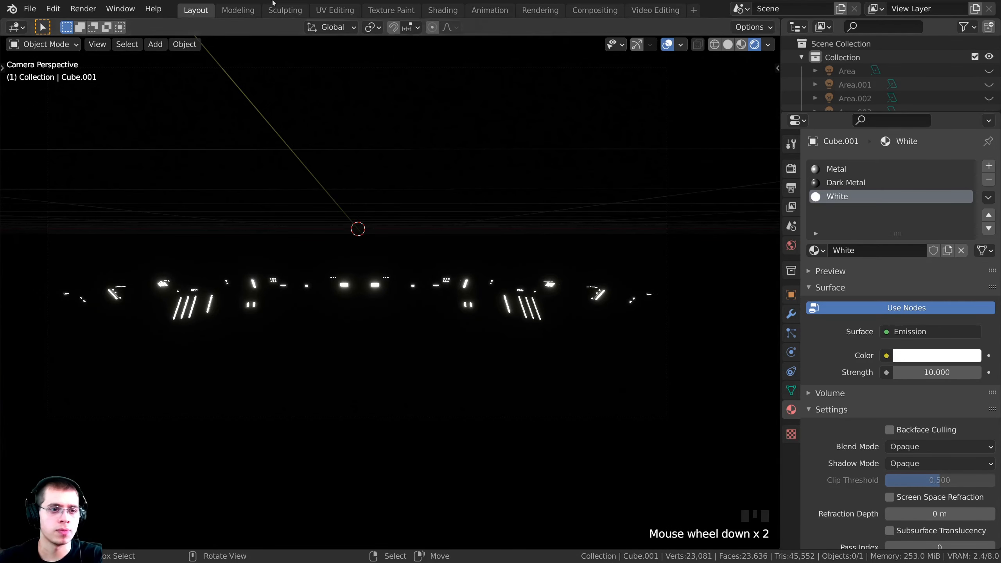
pyautogui.scroll(2, 455, 282)
# Reveal all hidden room objects, deselect them, and survey the lit consoles and windows
pyautogui.hotkey('alt', 'h')
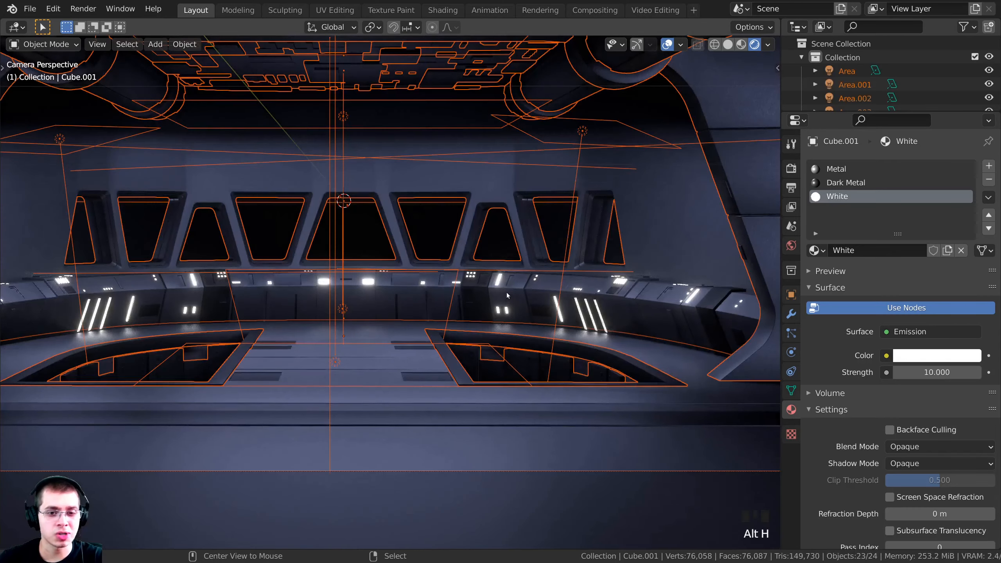
pyautogui.hotkey('alt', 'a')
pyautogui.keyDown('shift'); pyautogui.moveTo(402, 339); pyautogui.dragTo(519, 335, button='middle'); pyautogui.keyUp('shift')
pyautogui.scroll(4, 511, 332)
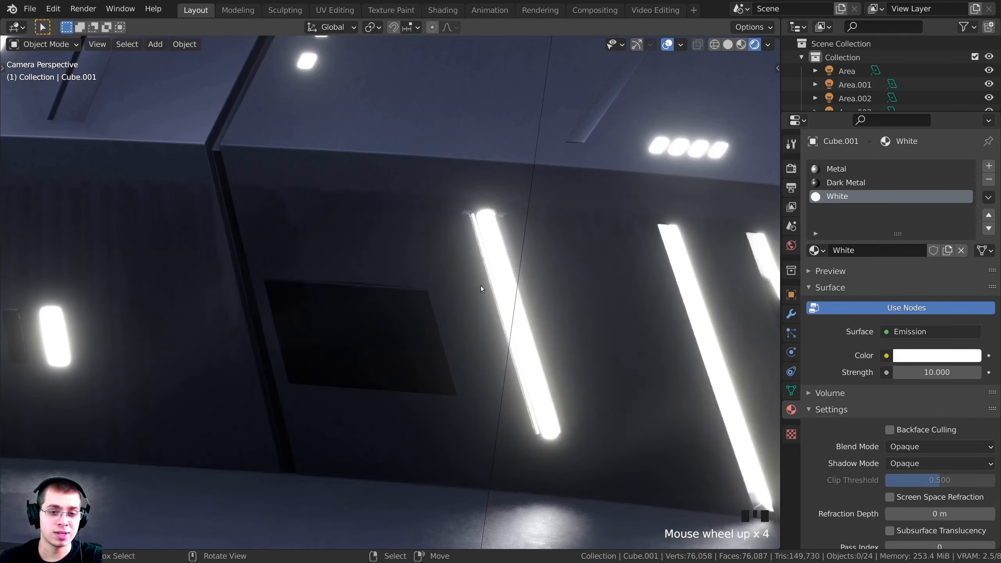
pyautogui.scroll(-4, 458, 252)
pyautogui.keyDown('shift'); pyautogui.moveTo(458, 252); pyautogui.dragTo(374, 277, button='middle'); pyautogui.keyUp('shift')
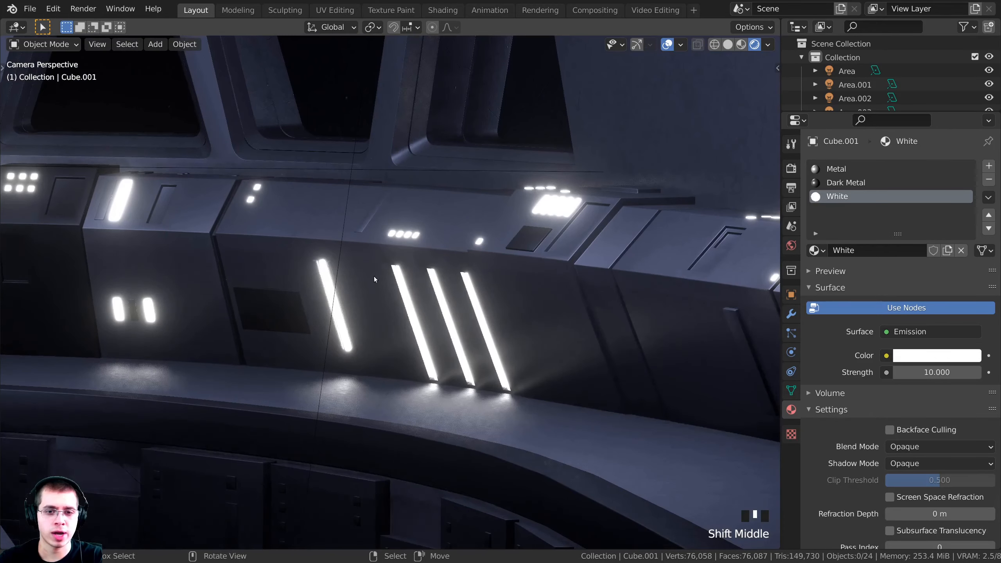
pyautogui.keyDown('shift'); pyautogui.moveTo(193, 321); pyautogui.dragTo(312, 313, button='middle'); pyautogui.keyUp('shift')
pyautogui.keyDown('shift'); pyautogui.moveTo(144, 339); pyautogui.dragTo(208, 335, button='middle'); pyautogui.keyUp('shift')
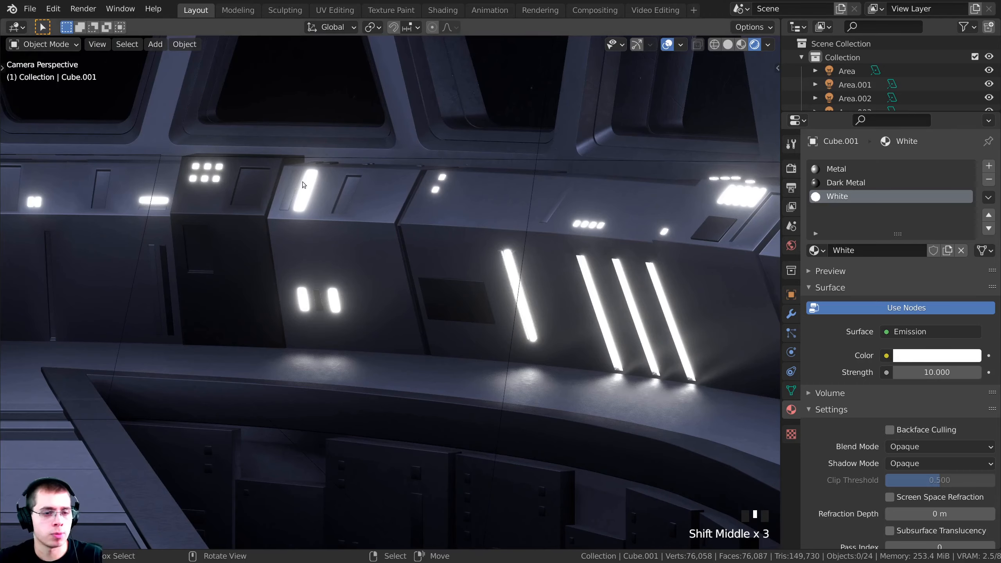
pyautogui.keyDown('shift'); pyautogui.moveTo(302, 129); pyautogui.dragTo(427, 247, button='middle'); pyautogui.keyUp('shift')
pyautogui.scroll(4, 426, 247)
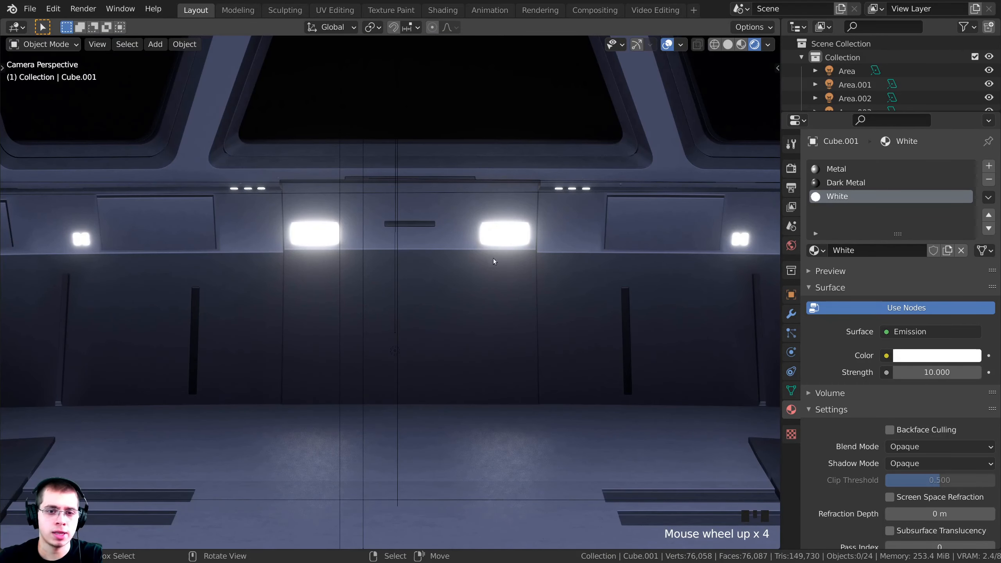
pyautogui.keyDown('shift'); pyautogui.moveTo(277, 318); pyautogui.dragTo(432, 297, button='middle'); pyautogui.keyUp('shift')
pyautogui.keyDown('shift'); pyautogui.scroll(1, 409, 337); pyautogui.keyUp('shift')
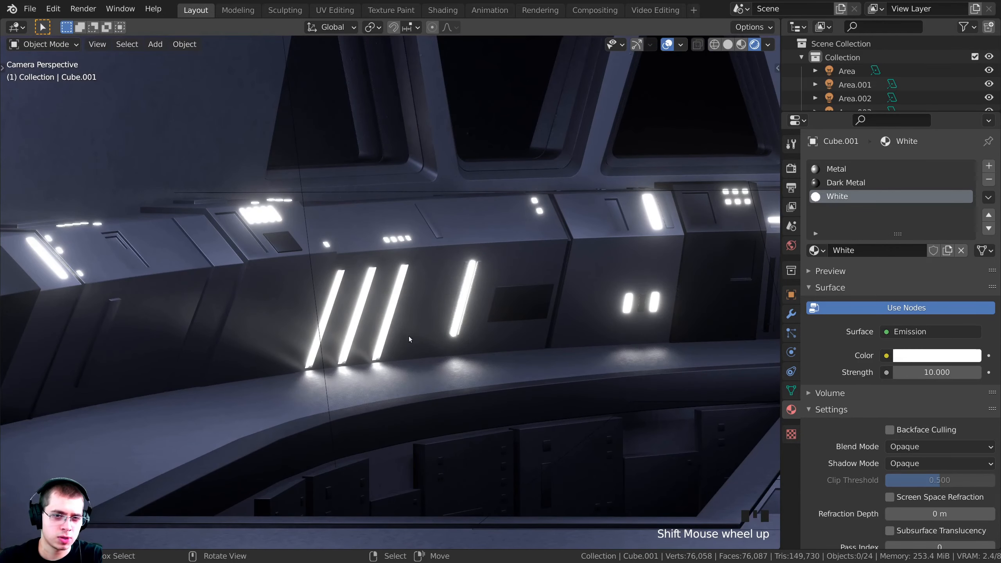
pyautogui.scroll(1, 422, 295)
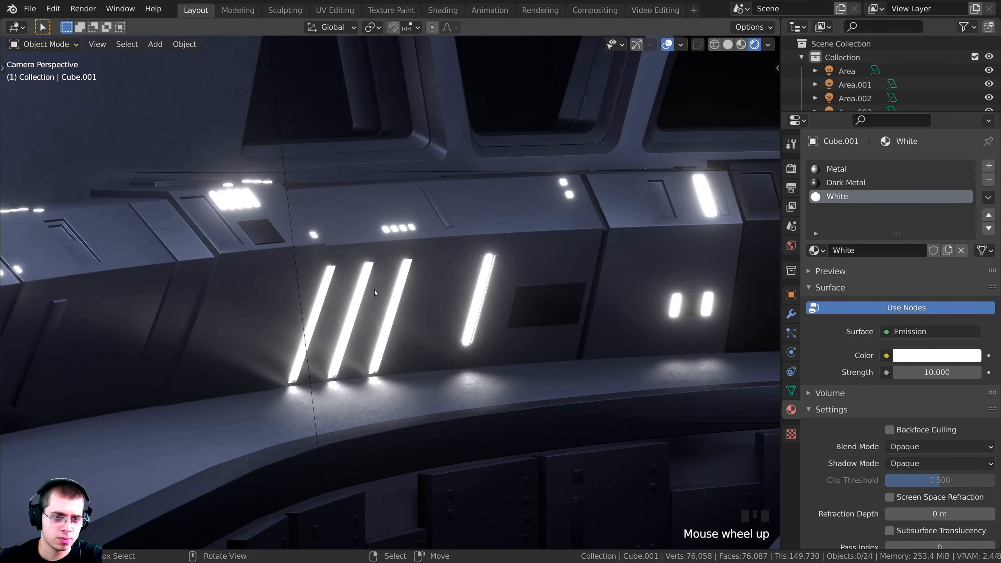
pyautogui.scroll(-4, 305, 321)
pyautogui.keyDown('shift'); pyautogui.moveTo(367, 313); pyautogui.dragTo(460, 229, button='middle'); pyautogui.keyUp('shift')
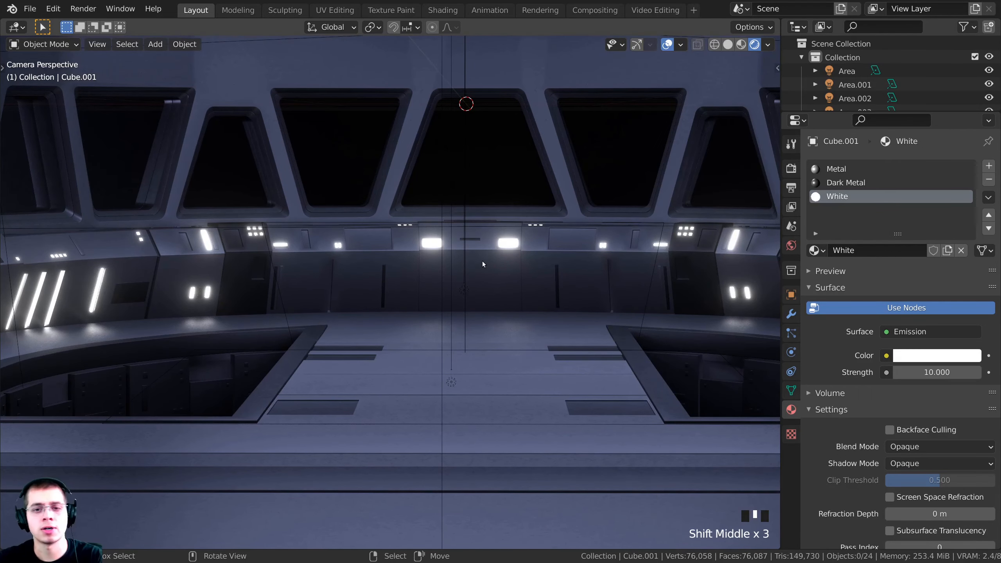
# Select the console, hide every other object, and switch the viewport to Solid shading
pyautogui.rightClick(511, 267)
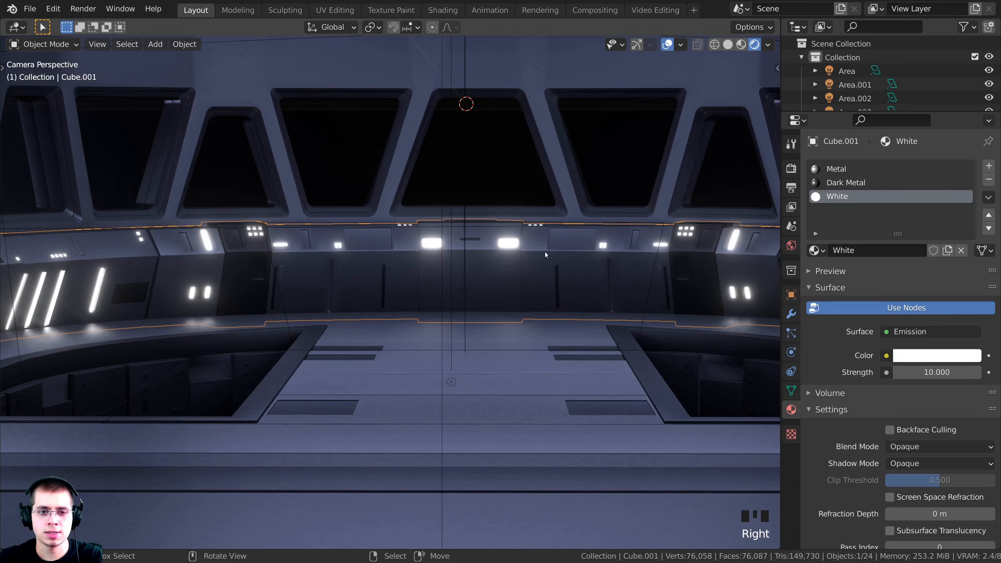
pyautogui.press('g')
pyautogui.hotkey('ctrl', 'i')
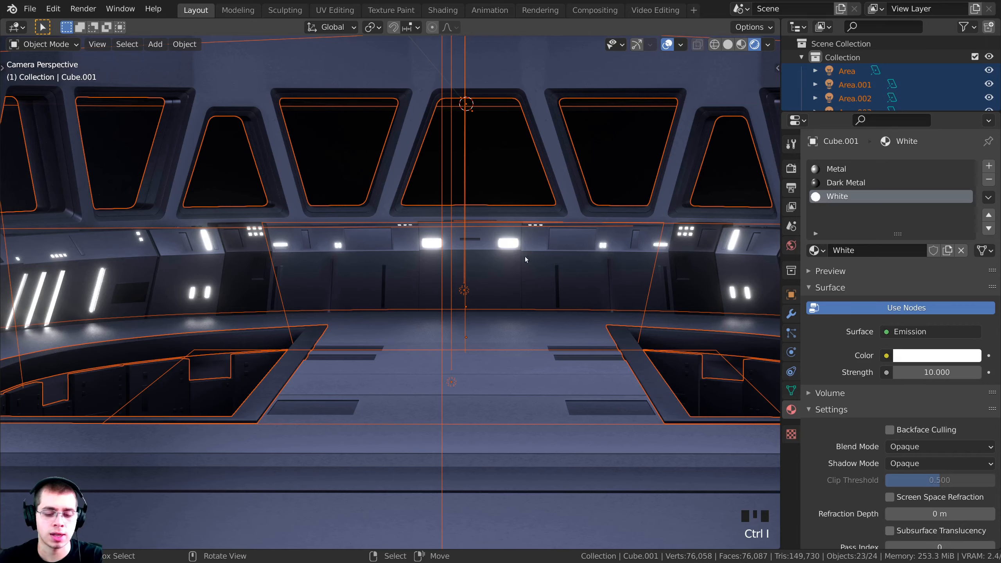
pyautogui.press('h')
pyautogui.scroll(-3, 487, 295)
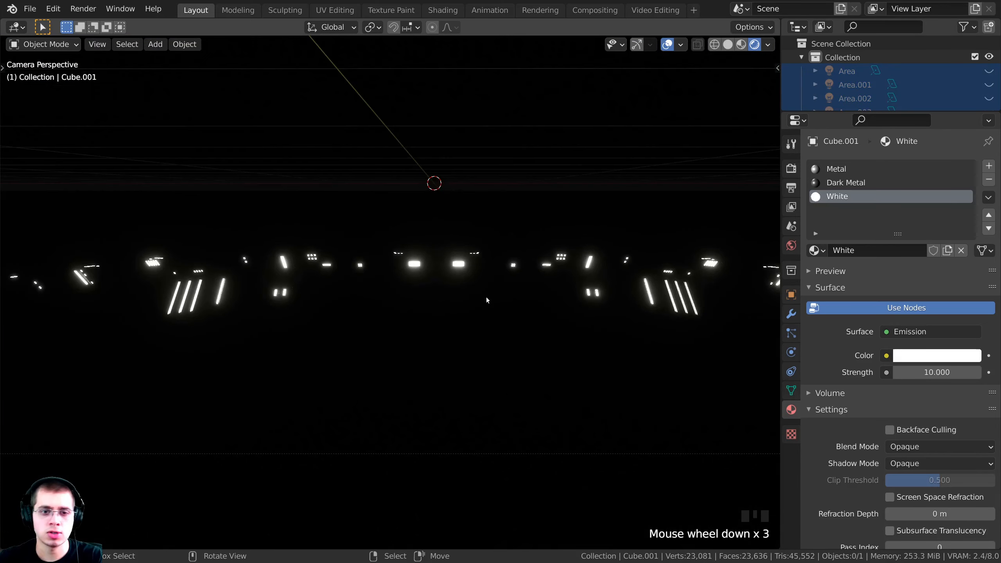
pyautogui.press('z')
pyautogui.click(592, 293)
pyautogui.keyDown('shift'); pyautogui.moveTo(606, 290); pyautogui.dragTo(554, 275, button='middle'); pyautogui.keyUp('shift')
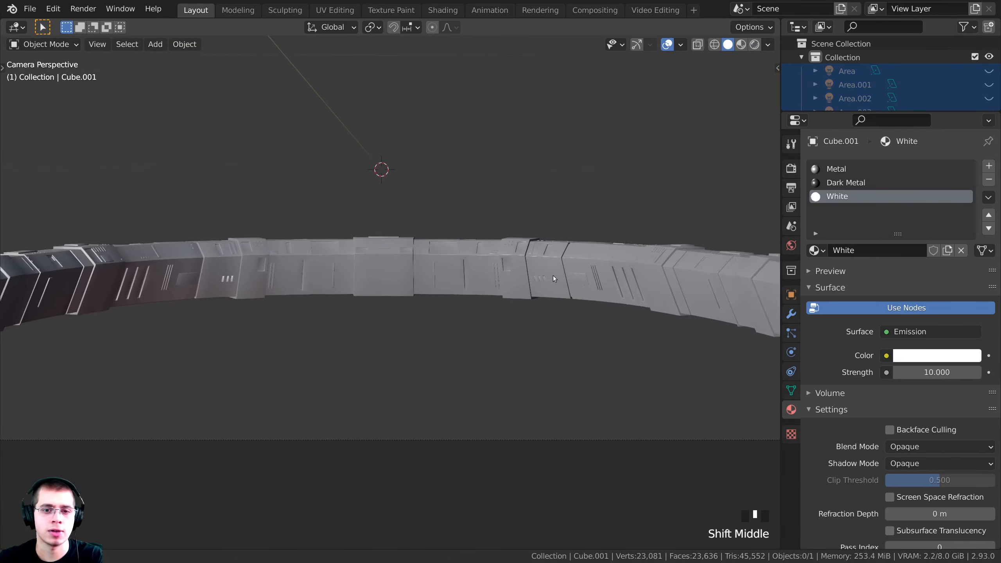
# Select Cube.001, enter Edit Mode with no faces selected, and switch to Material Preview
pyautogui.rightClick(515, 249)
pyautogui.keyDown('shift'); pyautogui.moveTo(367, 253); pyautogui.dragTo(371, 273, button='middle'); pyautogui.keyUp('shift')
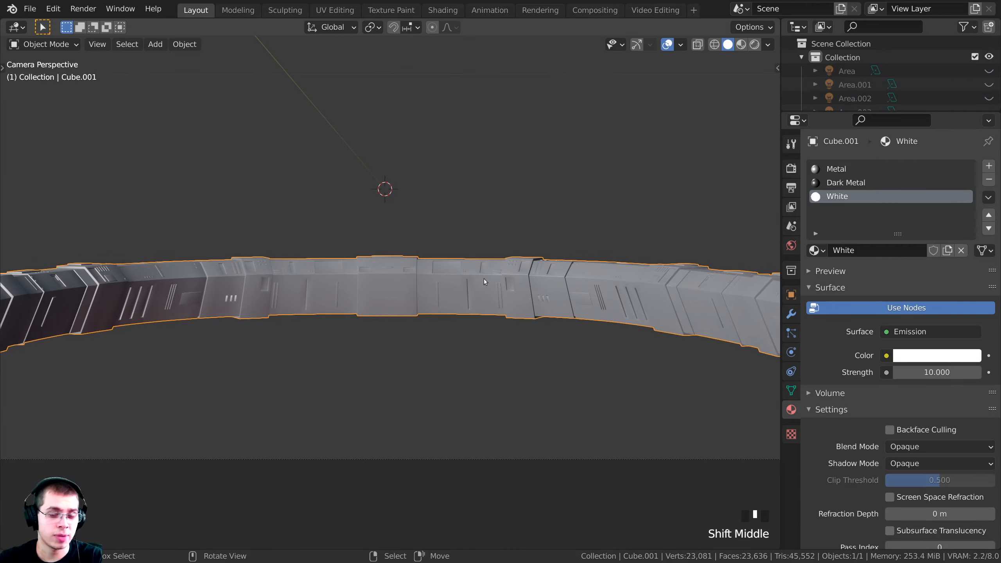
pyautogui.moveTo(485, 280); pyautogui.dragTo(483, 306, button='middle')
pyautogui.press('Tab')
pyautogui.keyDown('shift'); pyautogui.moveTo(461, 296); pyautogui.dragTo(342, 318, button='middle'); pyautogui.keyUp('shift')
pyautogui.keyDown('shift'); pyautogui.moveTo(595, 329); pyautogui.dragTo(380, 304, button='middle'); pyautogui.keyUp('shift')
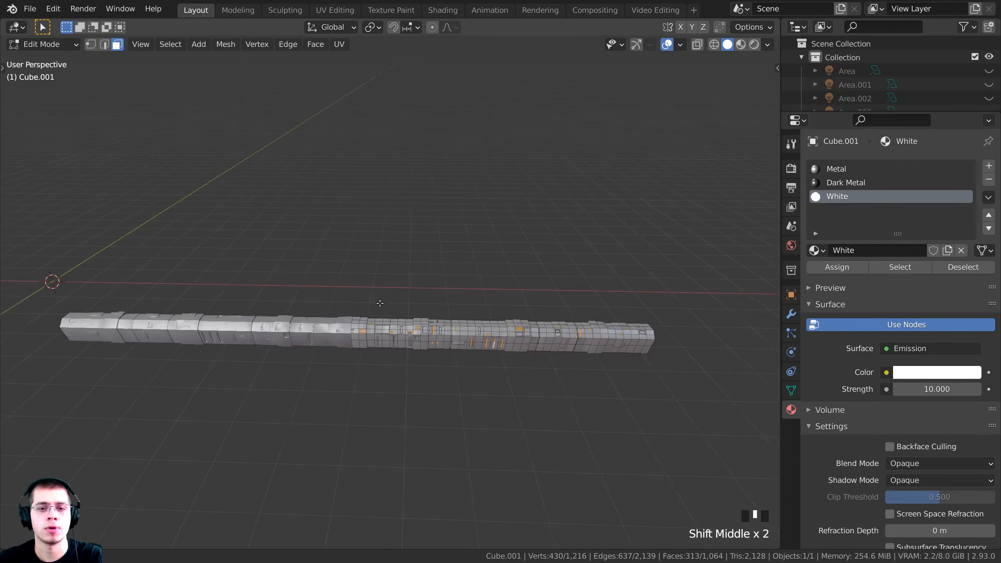
pyautogui.click(380, 304)
pyautogui.scroll(3, 380, 303)
pyautogui.keyDown('shift'); pyautogui.moveTo(453, 237); pyautogui.dragTo(472, 266, button='middle'); pyautogui.keyUp('shift')
pyautogui.scroll(1, 472, 265)
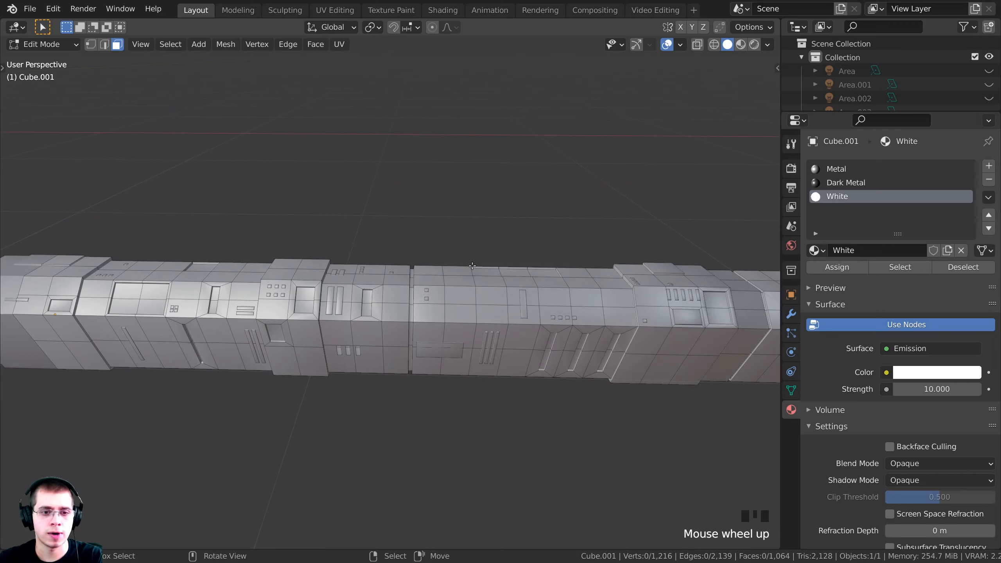
pyautogui.press('z')
pyautogui.click(464, 296)
pyautogui.scroll(3, 488, 327)
pyautogui.moveTo(452, 340)
pyautogui.keyDown('shift'); pyautogui.mouseDown(button='middle')
pyautogui.moveTo(487, 326)
pyautogui.moveTo(455, 332)
pyautogui.mouseUp(button='middle'); pyautogui.keyUp('shift')
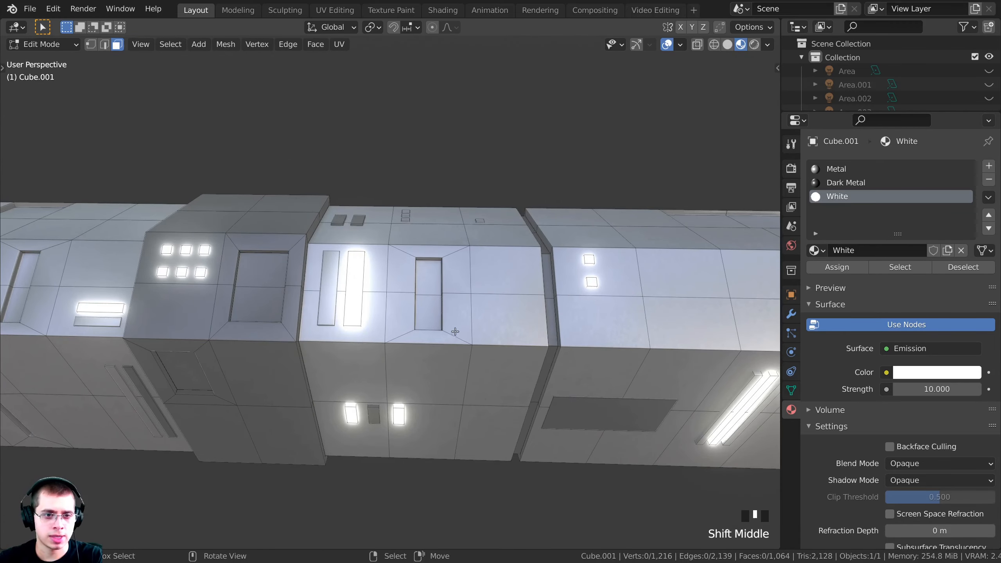
pyautogui.keyDown('shift'); pyautogui.moveTo(375, 311); pyautogui.dragTo(524, 312, button='middle'); pyautogui.keyUp('shift')
pyautogui.scroll(-1, 372, 304)
pyautogui.scroll(1, 387, 308)
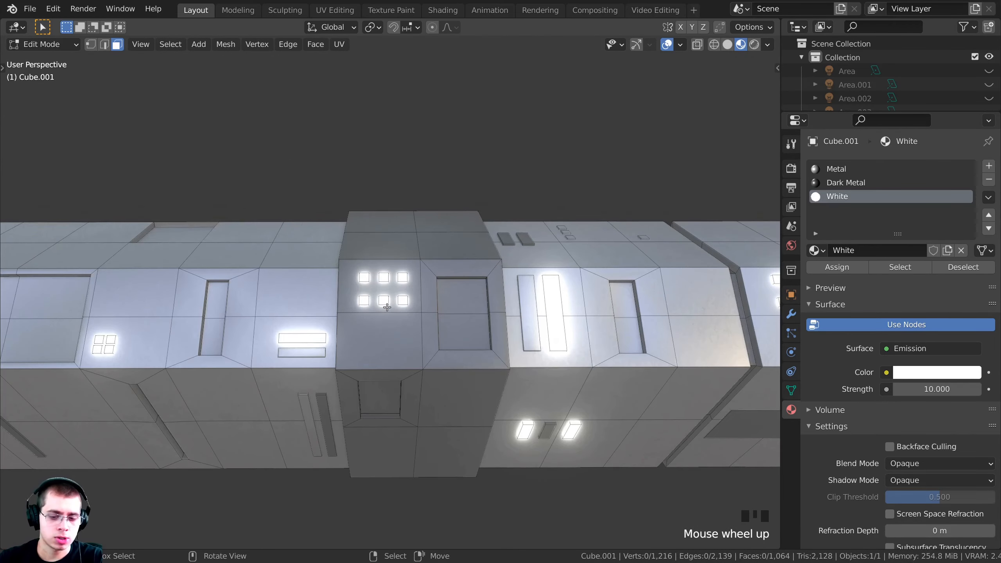
# Select the linked window squares and the two small square light panels with L
pyautogui.press('l')
pyautogui.press('l')
pyautogui.moveTo(368, 281); pyautogui.dragTo(334, 328, button='middle')
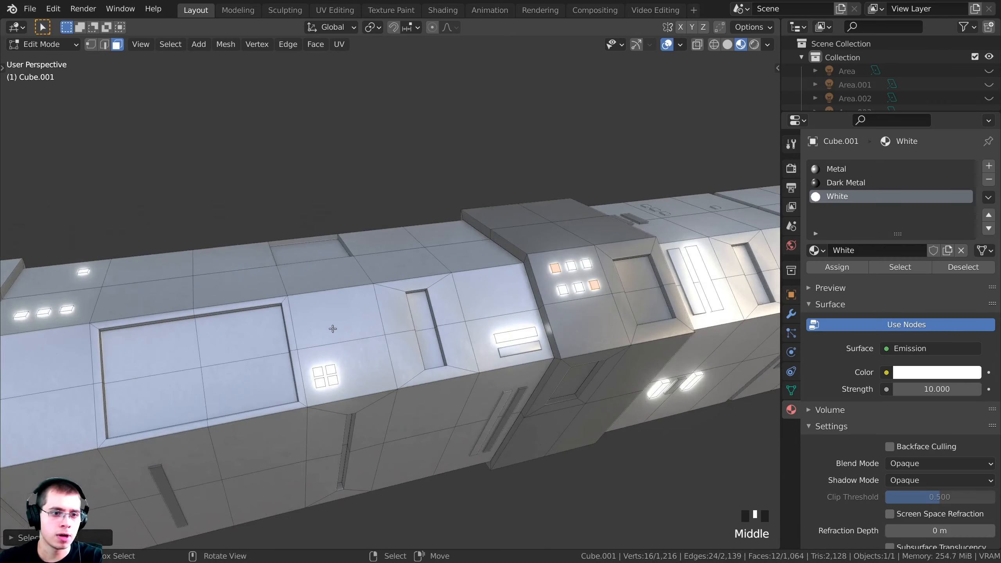
pyautogui.press('l')
pyautogui.press('l')
pyautogui.keyDown('shift'); pyautogui.moveTo(221, 355); pyautogui.dragTo(401, 350, button='middle'); pyautogui.keyUp('shift')
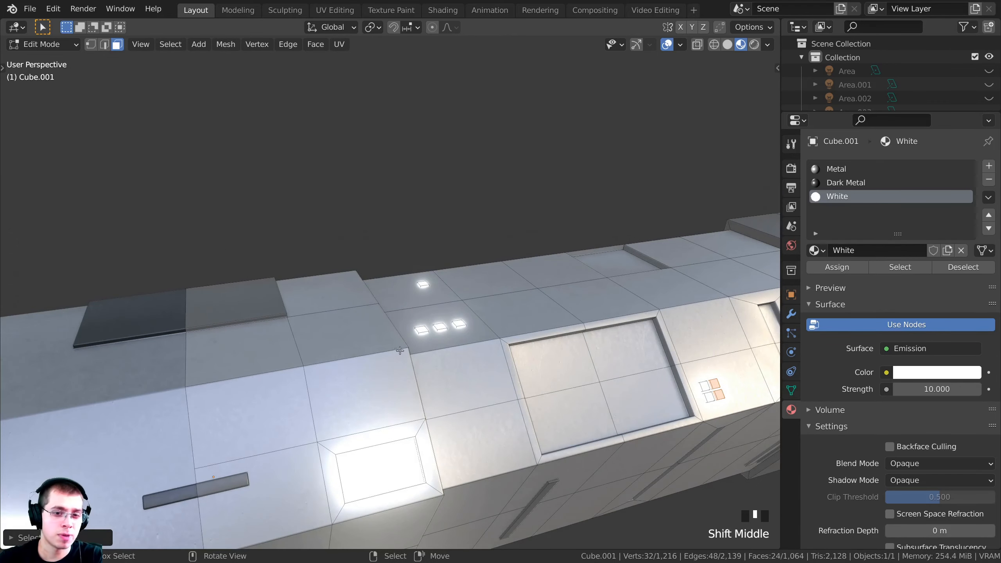
pyautogui.press('l')
pyautogui.press('l')
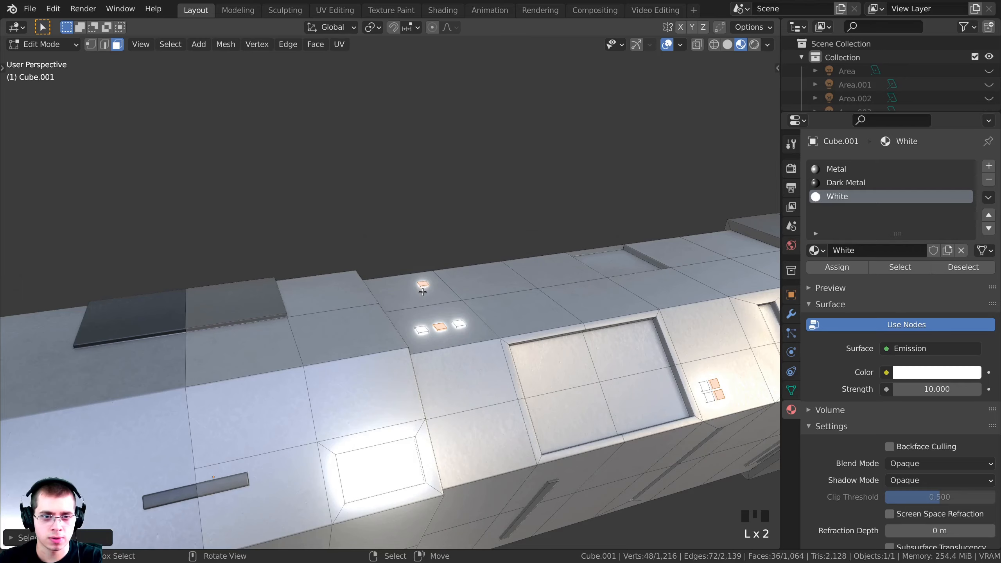
pyautogui.scroll(-3, 410, 299)
pyautogui.keyDown('shift'); pyautogui.moveTo(292, 365); pyautogui.dragTo(608, 288, button='middle'); pyautogui.keyUp('shift')
pyautogui.scroll(-2, 437, 274)
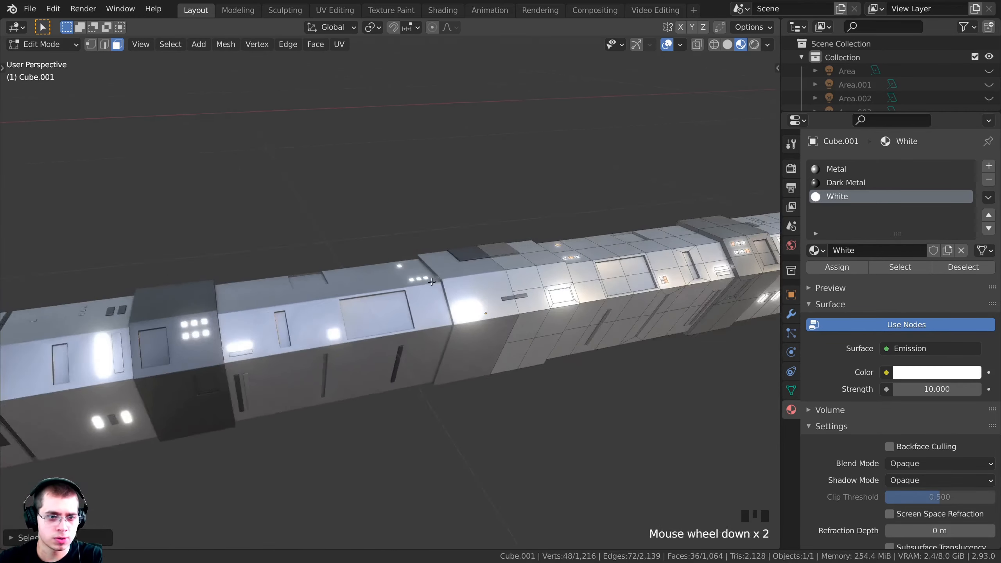
pyautogui.keyDown('shift'); pyautogui.moveTo(436, 274); pyautogui.dragTo(572, 310, button='middle'); pyautogui.keyUp('shift')
pyautogui.scroll(2, 520, 321)
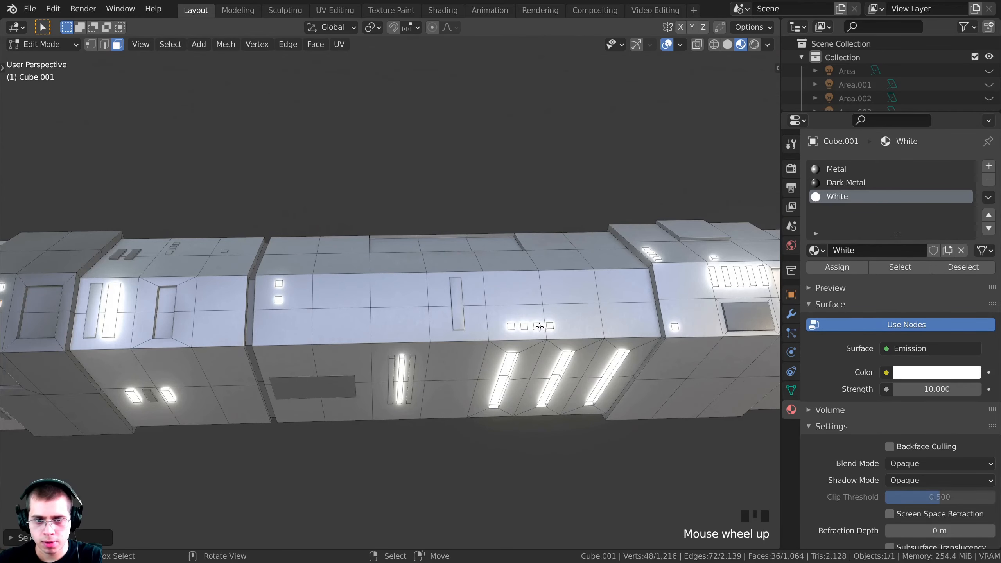
pyautogui.press('k')
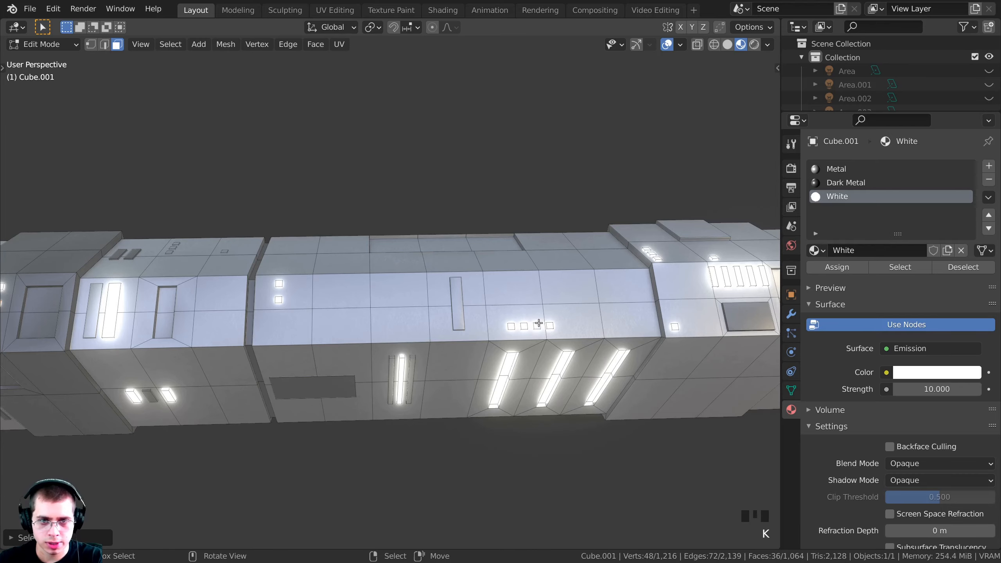
pyautogui.press('l')
pyautogui.press('l')
# Add the glowing light-strip faces, small square panel and middle box faces to the selection
pyautogui.moveTo(512, 326); pyautogui.dragTo(394, 321, button='middle')
pyautogui.keyDown('shift'); pyautogui.rightClick(545, 327); pyautogui.keyUp('shift')
pyautogui.keyDown('shift'); pyautogui.rightClick(536, 362); pyautogui.keyUp('shift')
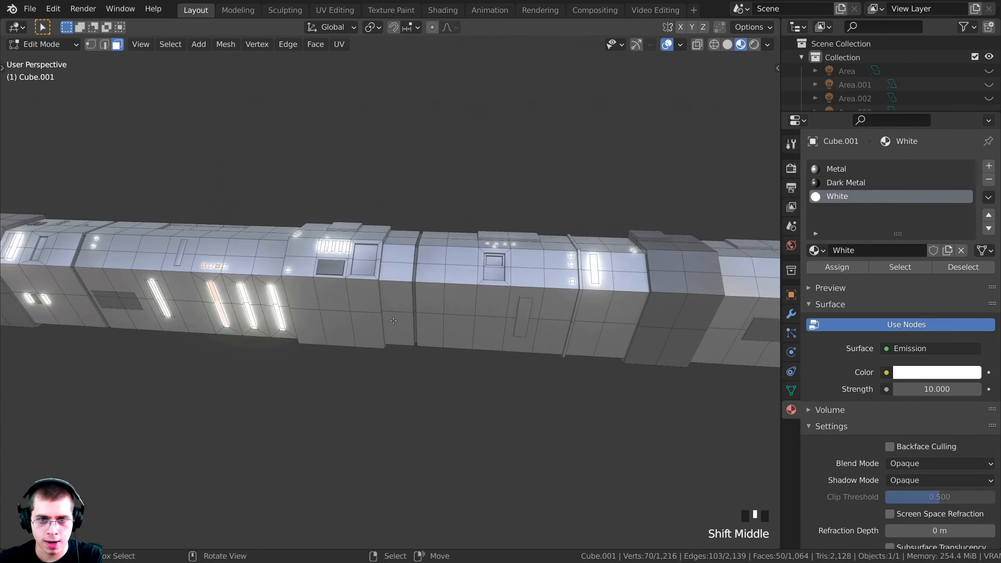
pyautogui.scroll(3, 394, 321)
pyautogui.keyDown('shift'); pyautogui.rightClick(449, 281); pyautogui.keyUp('shift')
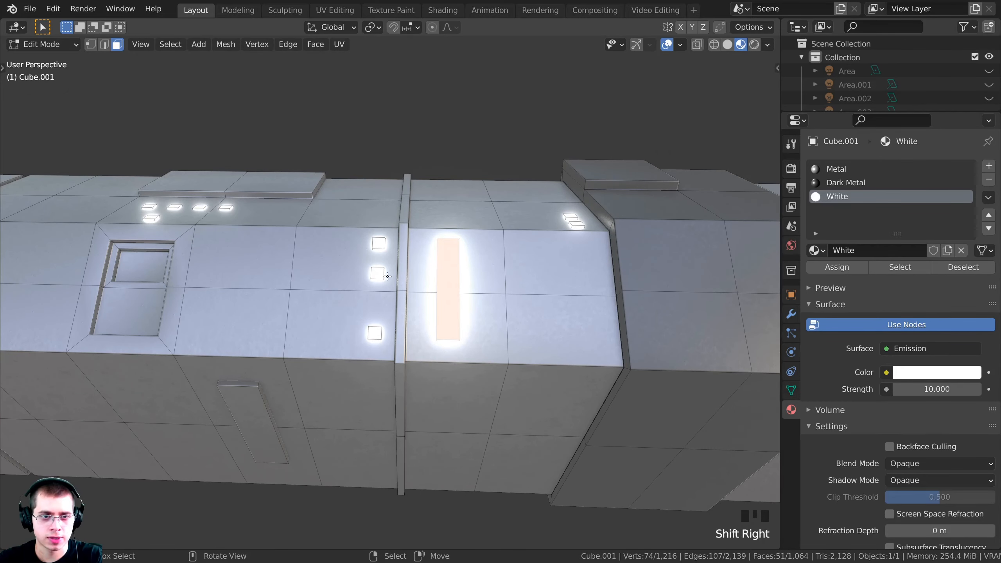
pyautogui.press('l')
pyautogui.press('l')
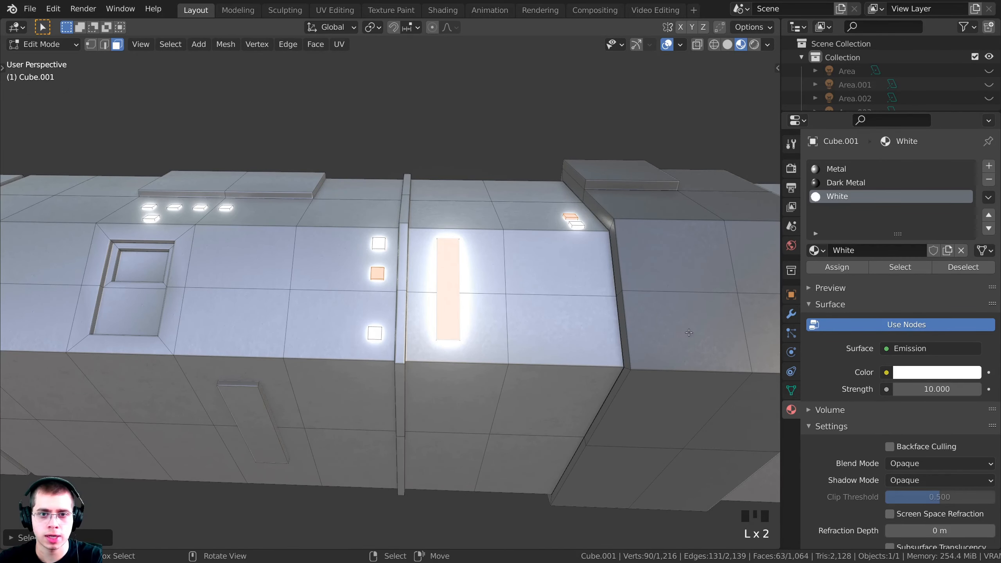
pyautogui.scroll(2, 441, 281)
pyautogui.press('k')
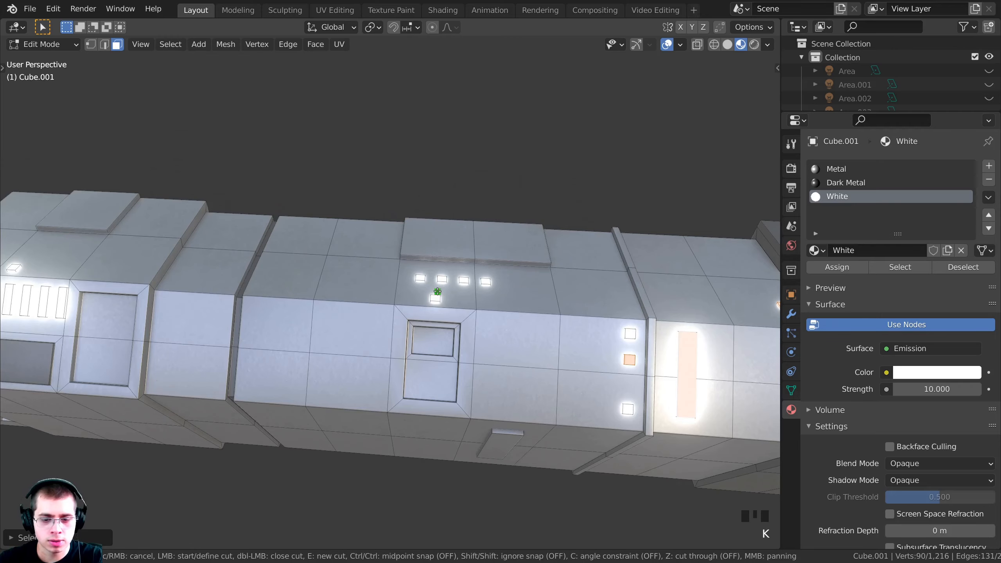
pyautogui.rightClick(438, 292)
pyautogui.press('l')
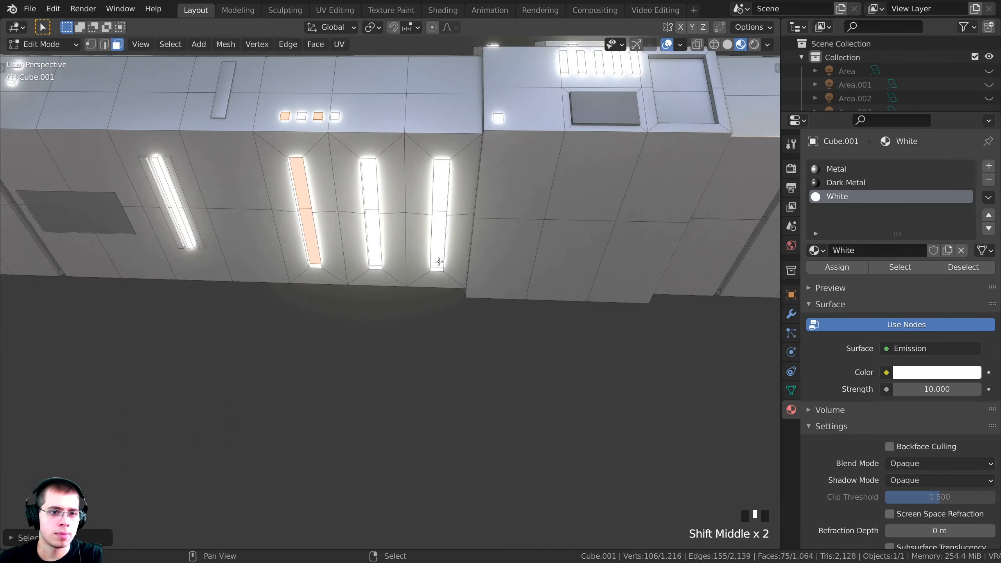
pyautogui.keyDown('shift'); pyautogui.moveTo(291, 264); pyautogui.dragTo(489, 269, button='middle'); pyautogui.keyUp('shift')
pyautogui.keyDown('shift'); pyautogui.moveTo(215, 268); pyautogui.dragTo(377, 230, button='middle'); pyautogui.keyUp('shift')
pyautogui.press('k')
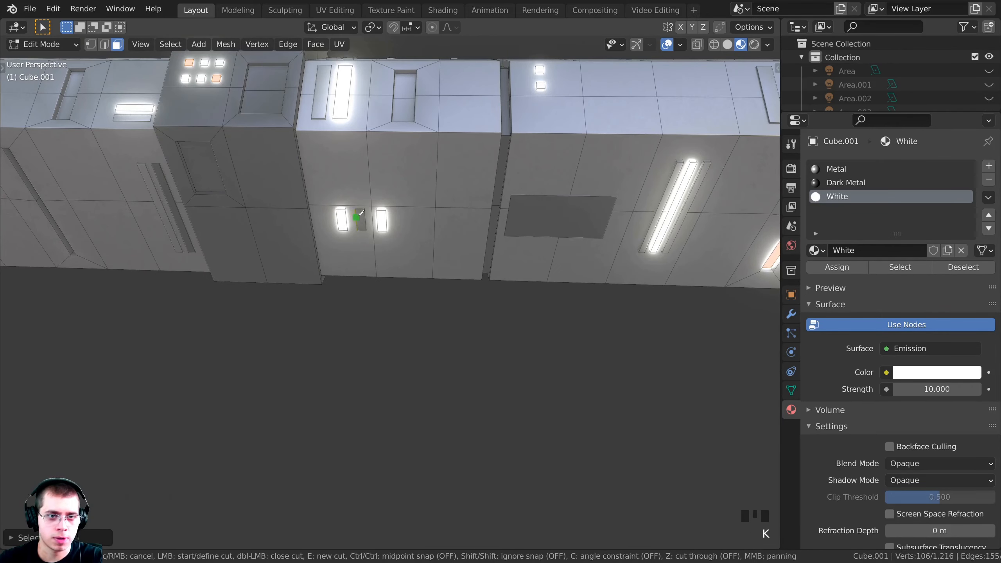
pyautogui.press('k')
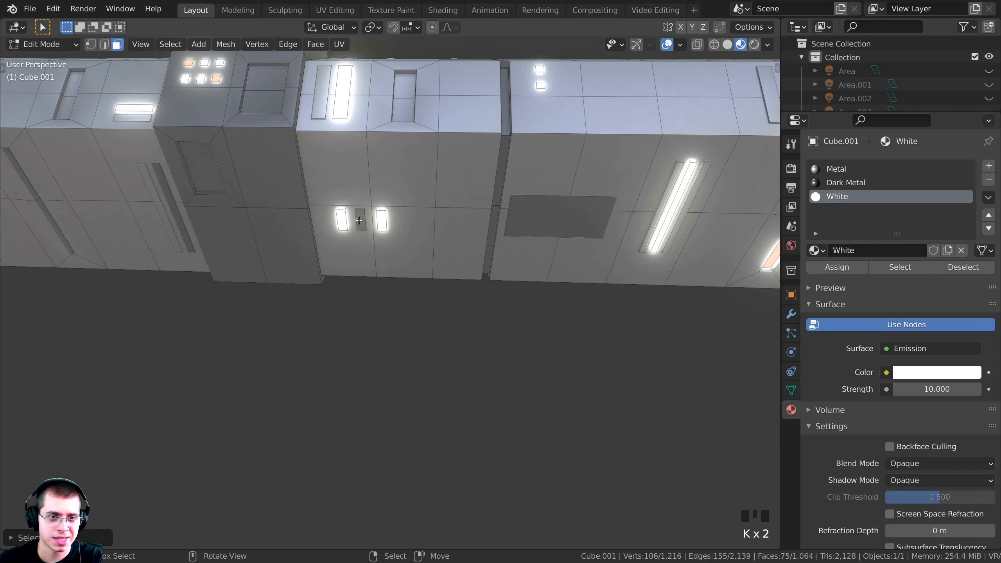
pyautogui.press('l')
# Add the upper and lower strip faces to the selection of light panels
pyautogui.keyDown('shift'); pyautogui.moveTo(316, 272); pyautogui.dragTo(430, 281, button='middle'); pyautogui.keyUp('shift')
pyautogui.moveTo(388, 249); pyautogui.dragTo(402, 194, button='middle')
pyautogui.scroll(2, 401, 194)
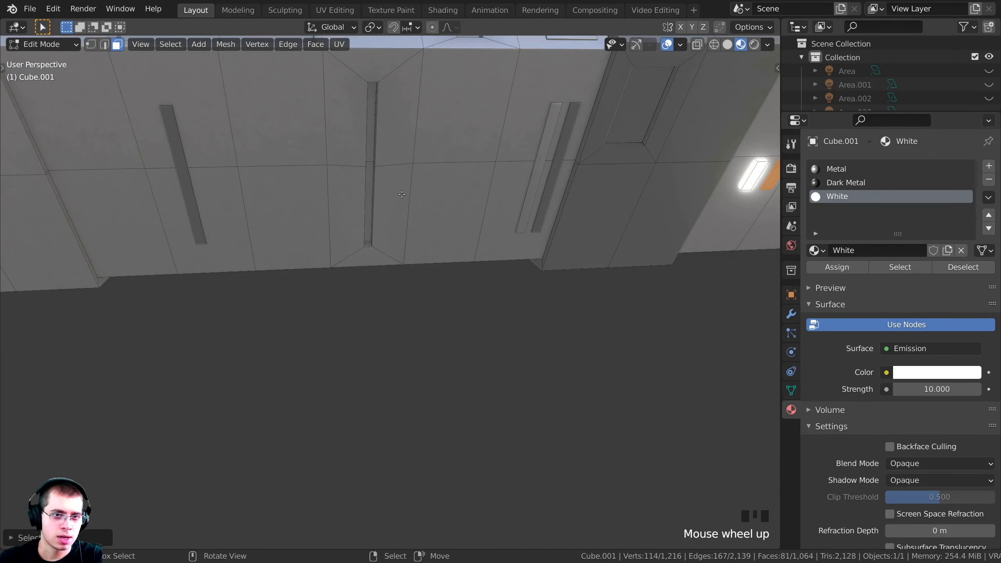
pyautogui.keyDown('shift'); pyautogui.rightClick(370, 153); pyautogui.keyUp('shift')
pyautogui.keyDown('shift'); pyautogui.rightClick(370, 182); pyautogui.keyUp('shift')
pyautogui.scroll(-4, 347, 214)
pyautogui.keyDown('shift'); pyautogui.moveTo(318, 234); pyautogui.dragTo(374, 309, button='middle'); pyautogui.keyUp('shift')
pyautogui.scroll(-5, 434, 229)
pyautogui.scroll(-2, 473, 306)
pyautogui.press('g')
pyautogui.rightClick(372, 312)
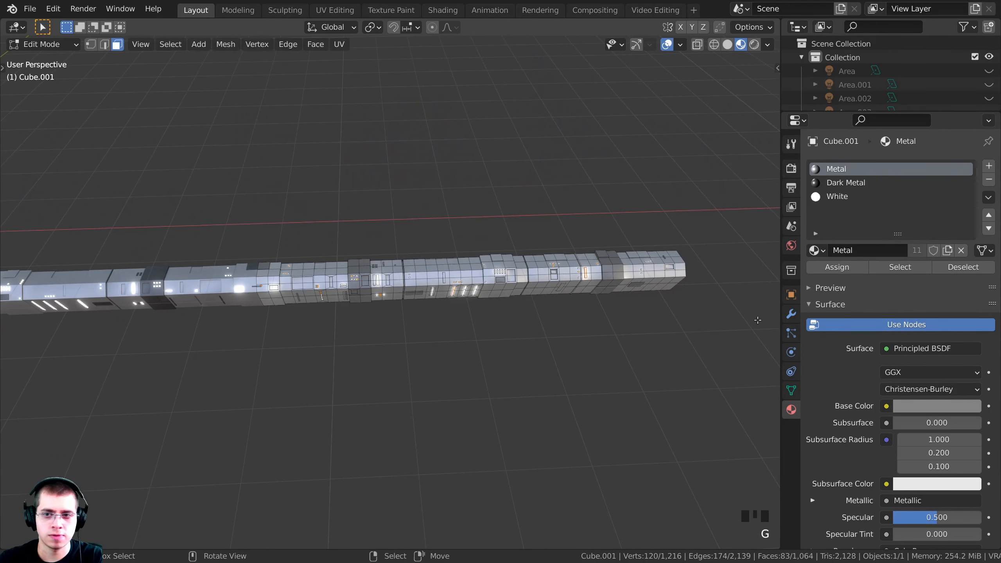
# Add a new material slot with a duplicate of White, renamed to 'Red'
pyautogui.click(839, 198)
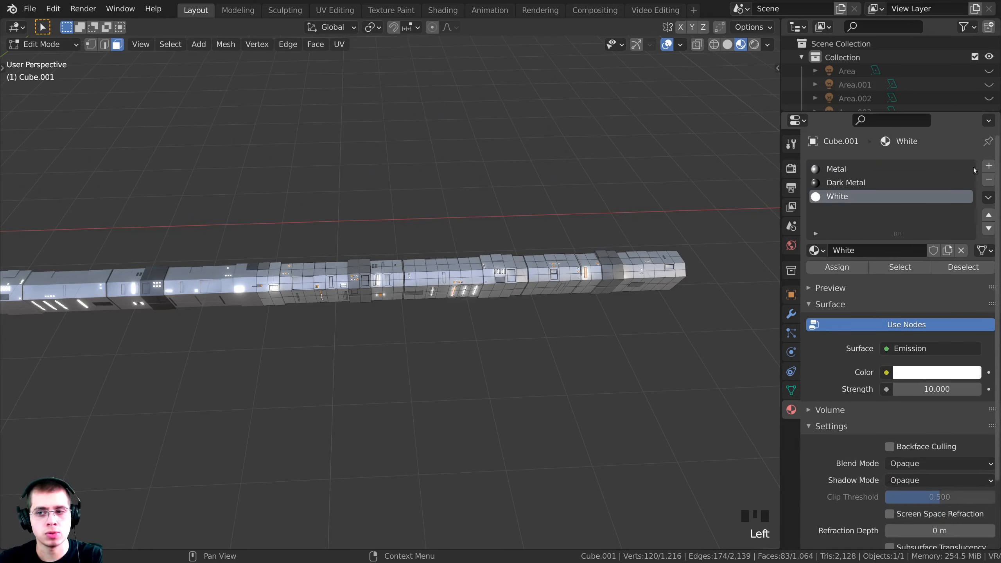
pyautogui.click(989, 166)
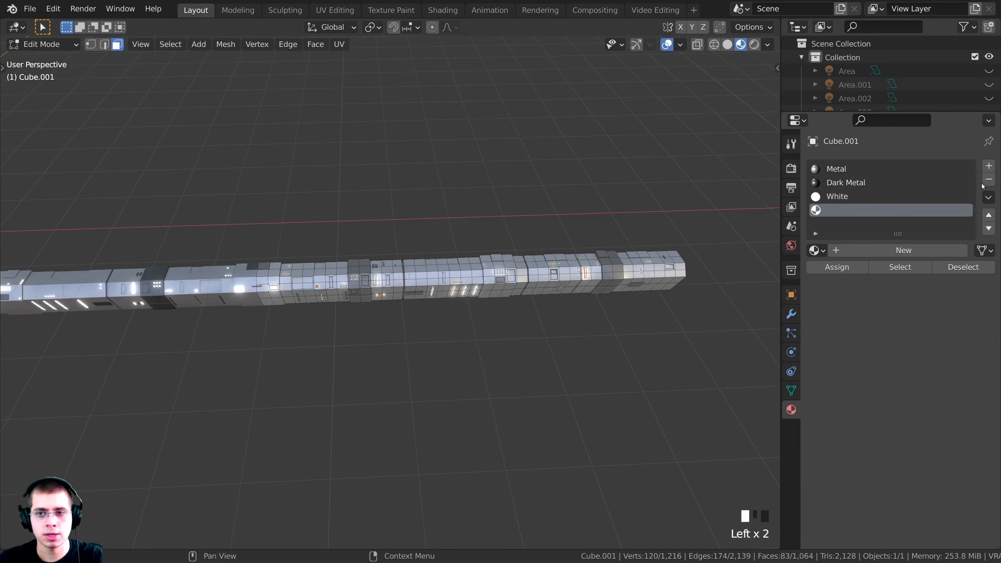
pyautogui.click(814, 251)
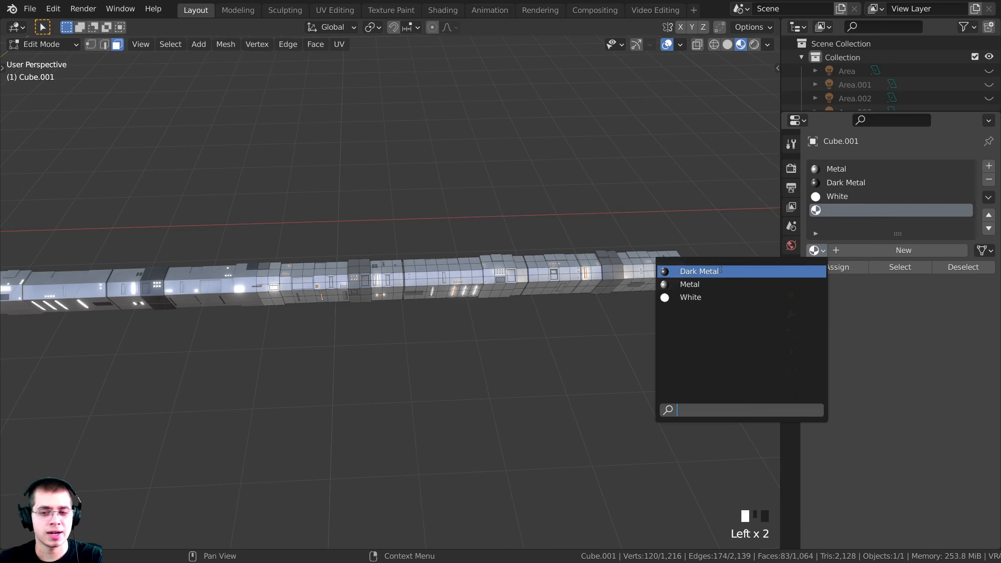
pyautogui.click(685, 297)
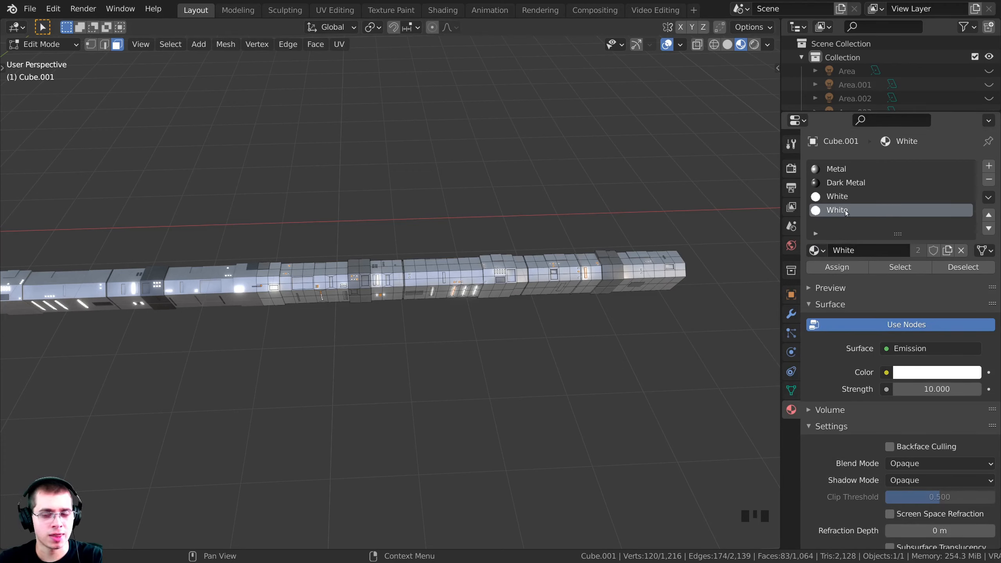
pyautogui.click(949, 251)
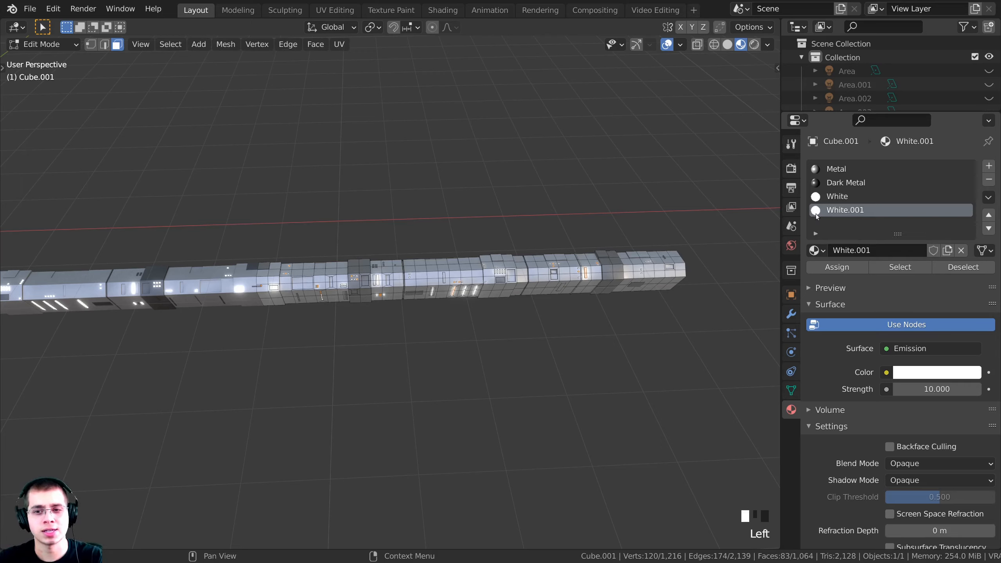
pyautogui.doubleClick(845, 211)
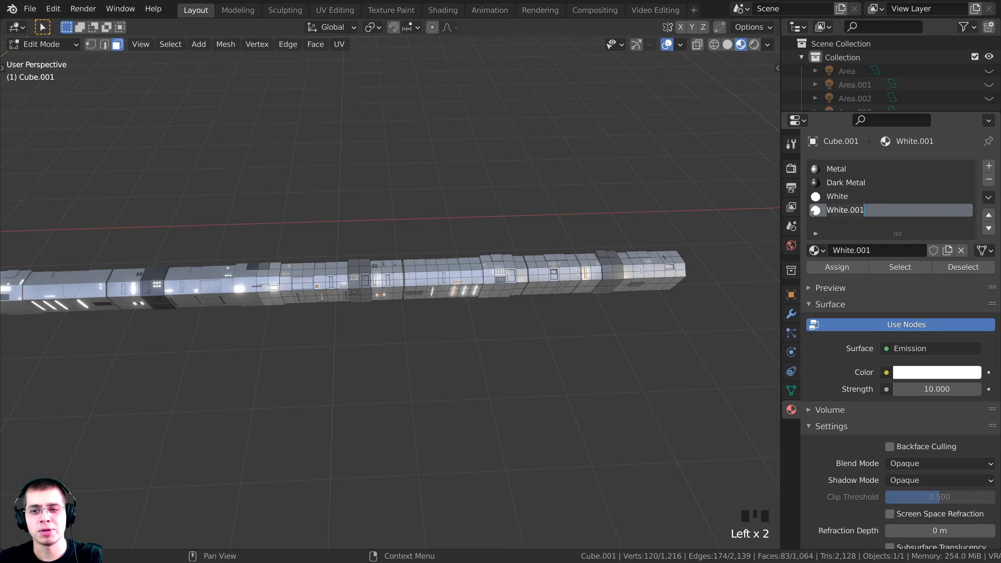
pyautogui.write('Red')
pyautogui.click(824, 217)
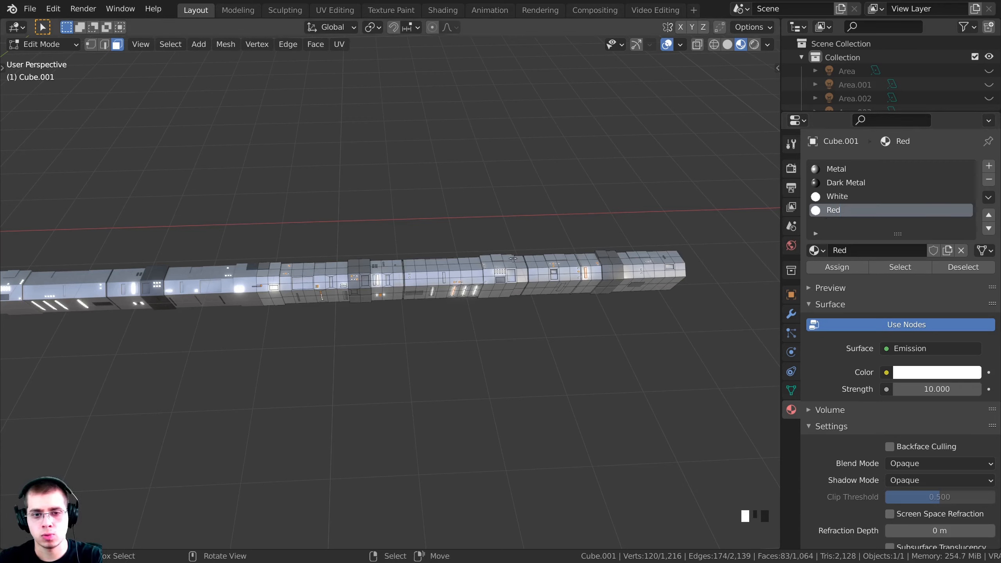
# Assign the Red material to the selected light faces
pyautogui.press('g')
pyautogui.rightClick(401, 293)
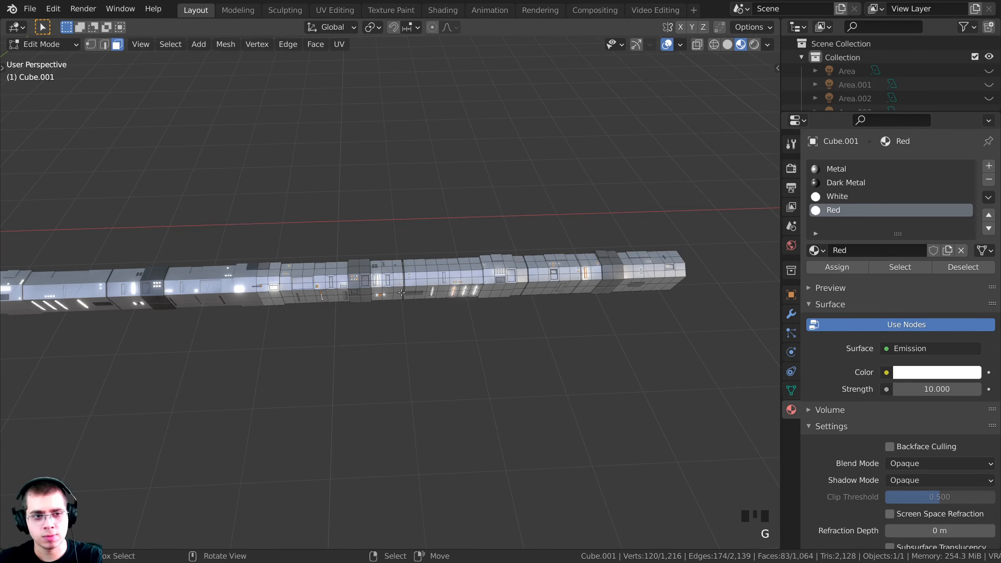
pyautogui.click(837, 268)
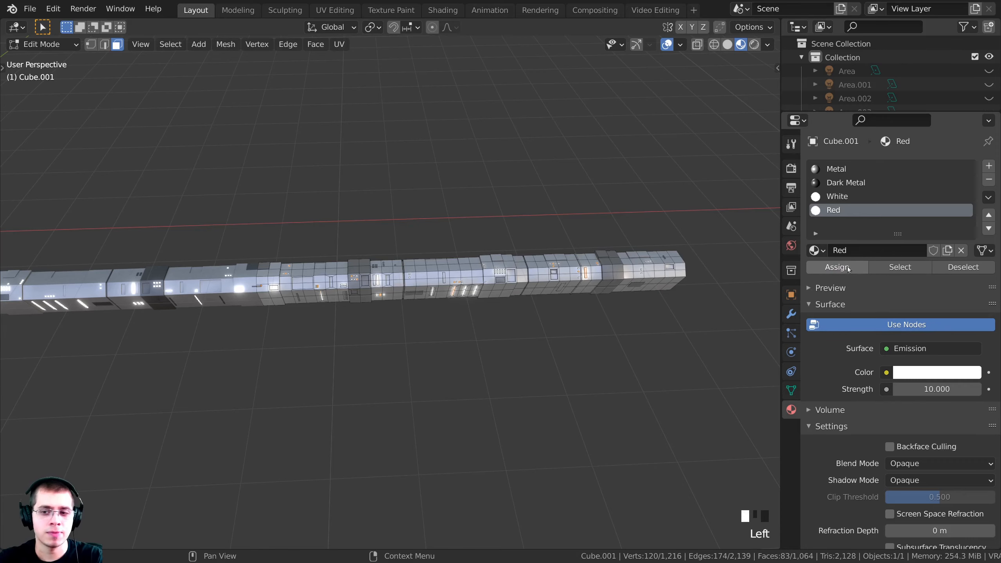
pyautogui.moveTo(734, 200); pyautogui.dragTo(742, 198, button='middle')
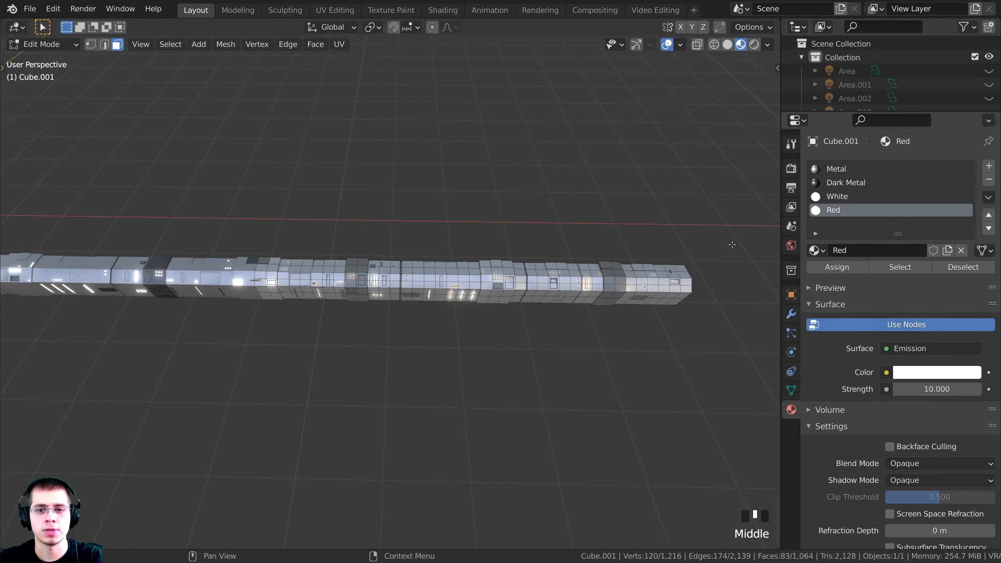
# Set the Red material's emission colour to pure red
pyautogui.scroll(6, 255, 269)
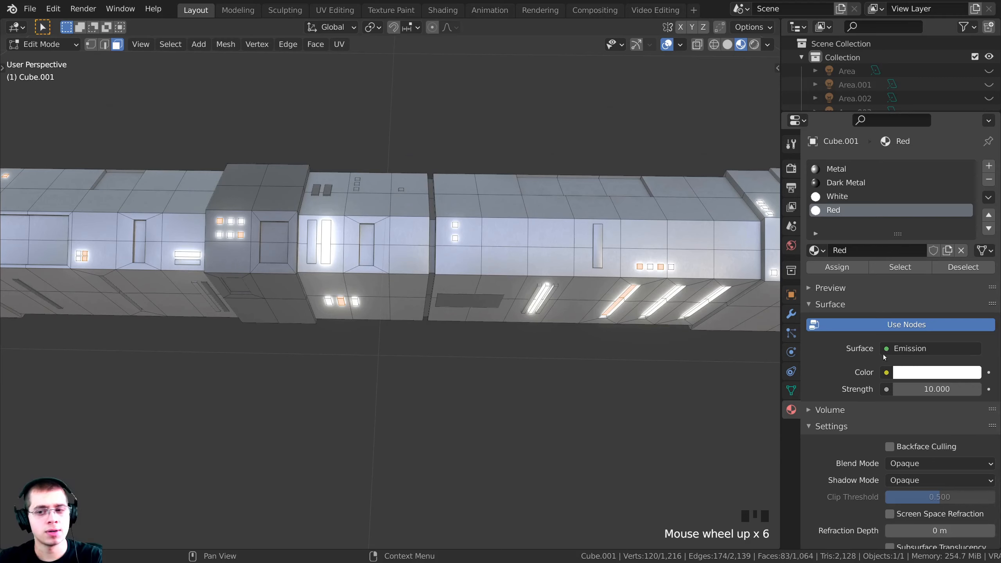
pyautogui.click(920, 373)
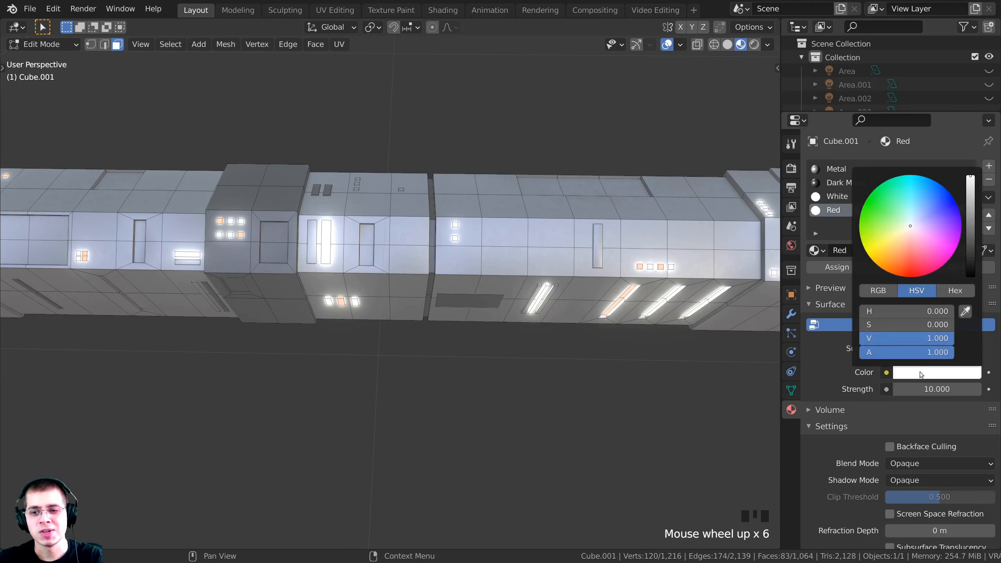
pyautogui.moveTo(906, 267); pyautogui.dragTo(913, 278)
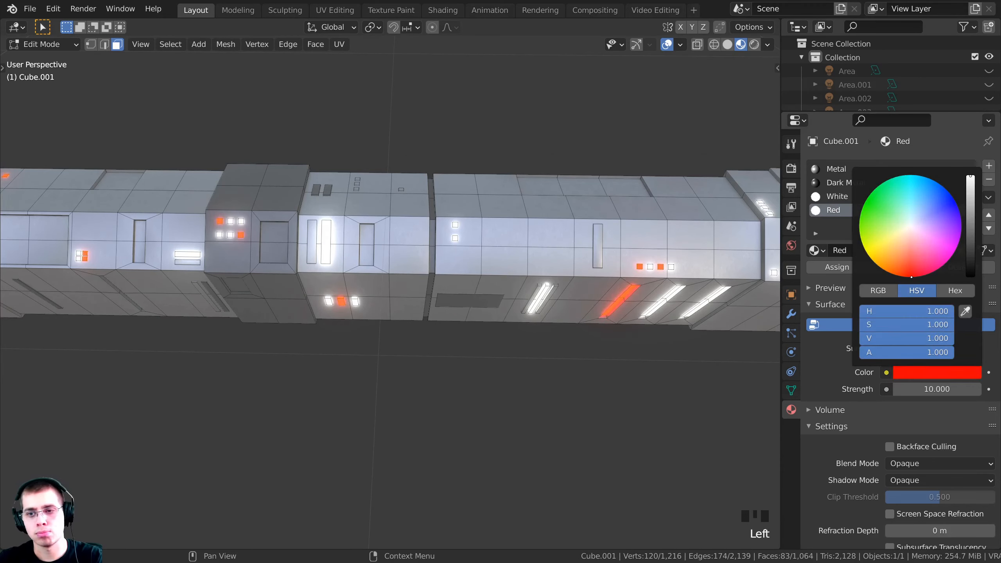
pyautogui.moveTo(480, 239); pyautogui.dragTo(500, 208, button='middle')
pyautogui.scroll(-5, 500, 209)
pyautogui.press('Tab')
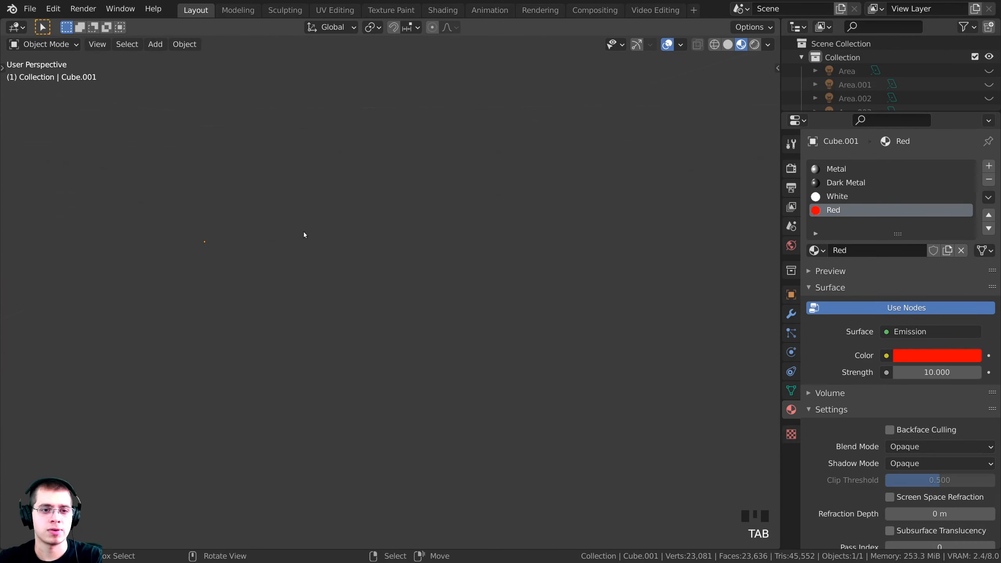
pyautogui.keyDown('shift'); pyautogui.moveTo(303, 233); pyautogui.dragTo(738, 255, button='middle'); pyautogui.keyUp('shift')
pyautogui.keyDown('shift'); pyautogui.moveTo(224, 331); pyautogui.dragTo(520, 359, button='middle'); pyautogui.keyUp('shift')
pyautogui.press('a')
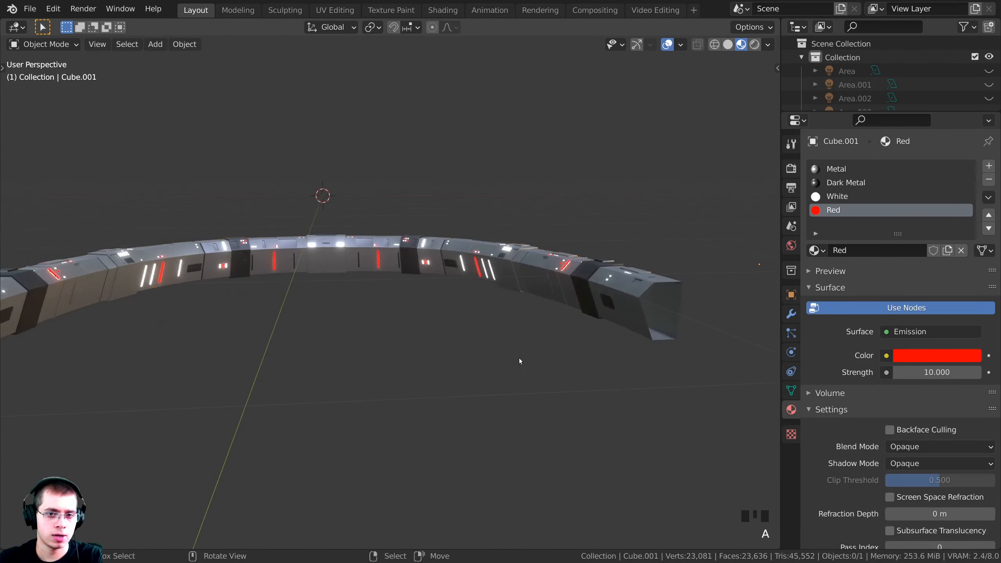
pyautogui.press('z')
pyautogui.moveTo(471, 270)
pyautogui.keyDown('shift'); pyautogui.mouseDown(button='middle')
pyautogui.moveTo(522, 252)
pyautogui.moveTo(482, 277)
pyautogui.moveTo(489, 280)
pyautogui.mouseUp(button='middle'); pyautogui.keyUp('shift')
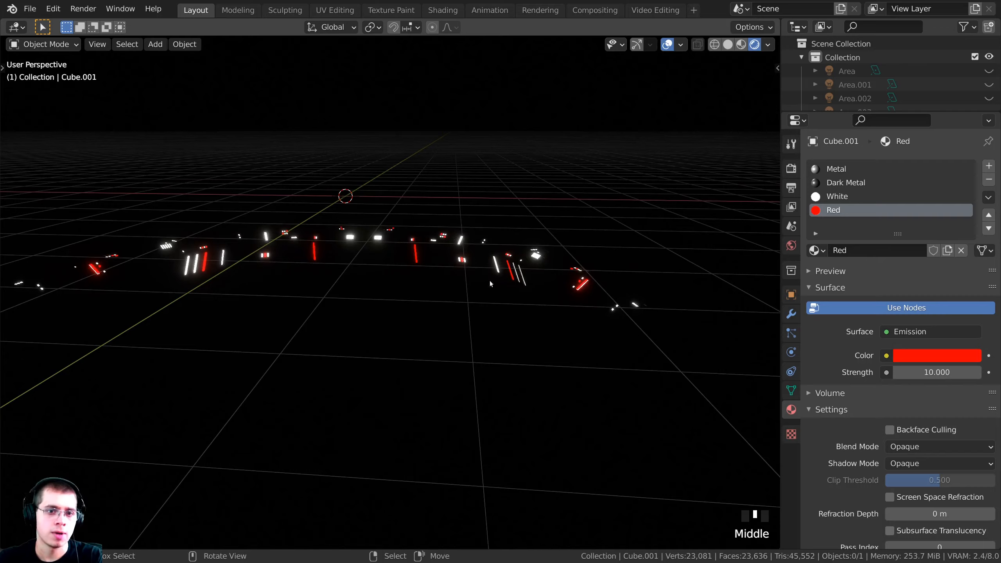
pyautogui.press('z')
pyautogui.press('z')
pyautogui.keyDown('shift'); pyautogui.moveTo(476, 338); pyautogui.dragTo(516, 345, button='middle'); pyautogui.keyUp('shift')
pyautogui.moveTo(568, 329); pyautogui.dragTo(432, 236, button='middle')
pyautogui.scroll(2, 499, 318)
pyautogui.rightClick(432, 236)
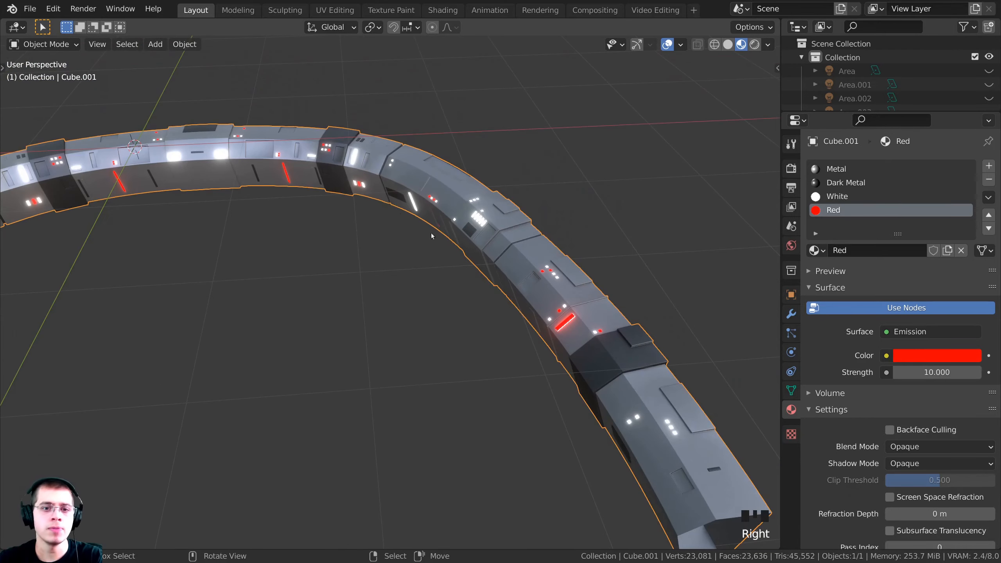
# Enter Edit Mode on the console mesh and orbit to the lit panels on the wall
pyautogui.press('Tab')
pyautogui.keyDown('shift'); pyautogui.moveTo(403, 114); pyautogui.dragTo(87, 277, button='middle'); pyautogui.keyUp('shift')
pyautogui.scroll(2, 237, 300)
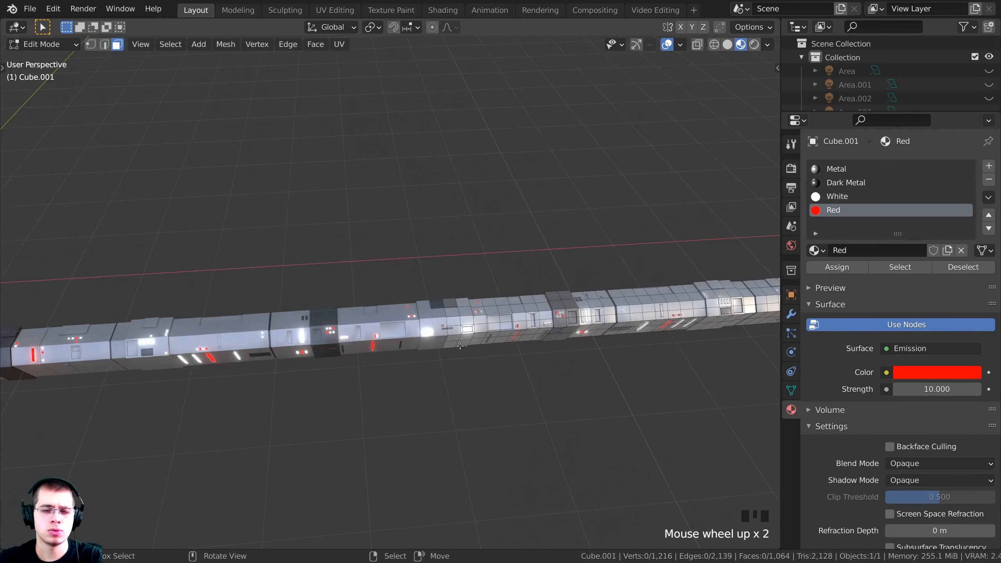
pyautogui.moveTo(236, 300); pyautogui.dragTo(406, 338, button='middle')
pyautogui.scroll(4, 347, 304)
pyautogui.scroll(3, 406, 338)
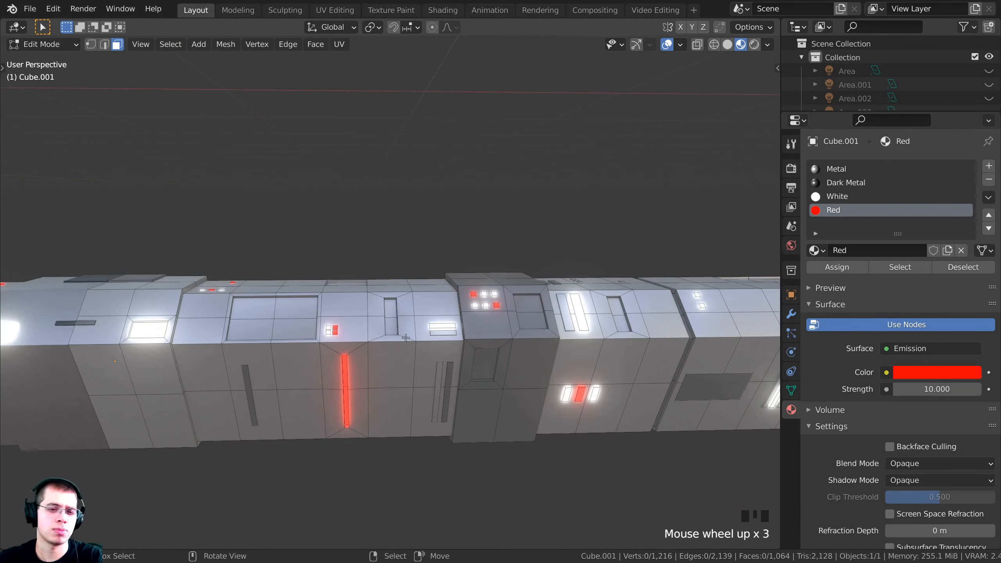
pyautogui.keyDown('shift'); pyautogui.moveTo(226, 410); pyautogui.dragTo(459, 296, button='middle'); pyautogui.keyUp('shift')
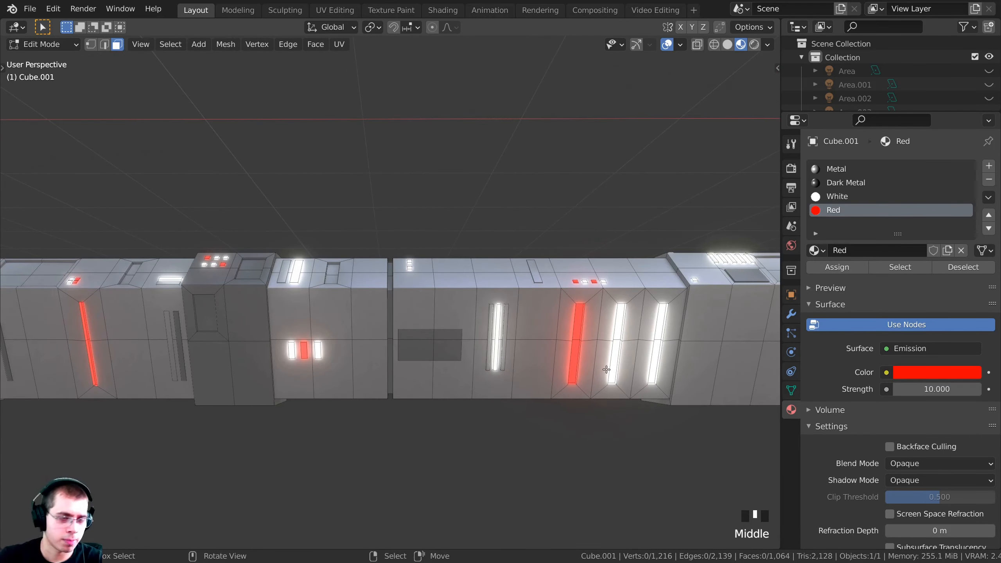
pyautogui.moveTo(708, 348); pyautogui.dragTo(586, 281, button='middle')
pyautogui.scroll(5, 581, 271)
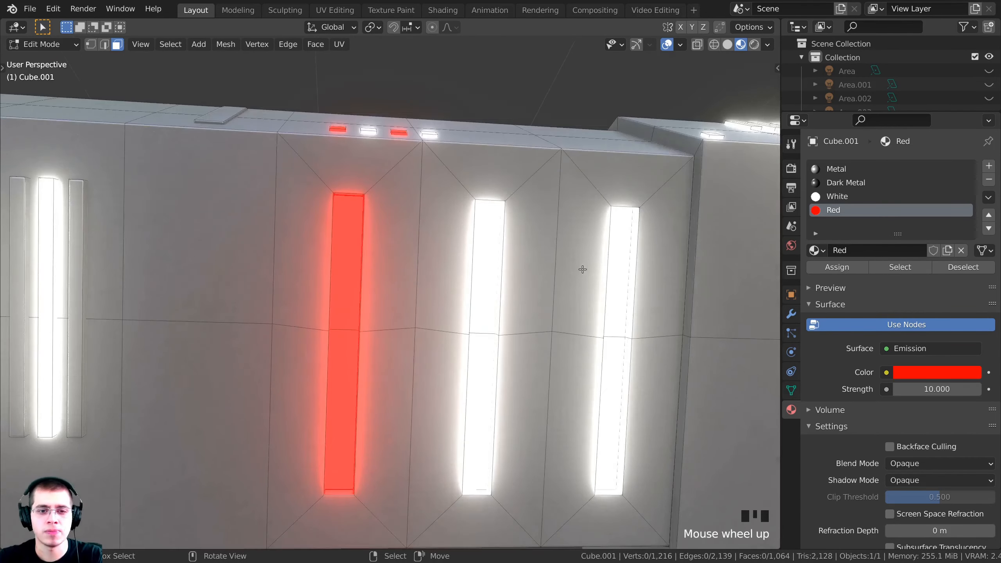
pyautogui.scroll(-4, 477, 283)
pyautogui.moveTo(546, 237); pyautogui.dragTo(598, 281, button='middle')
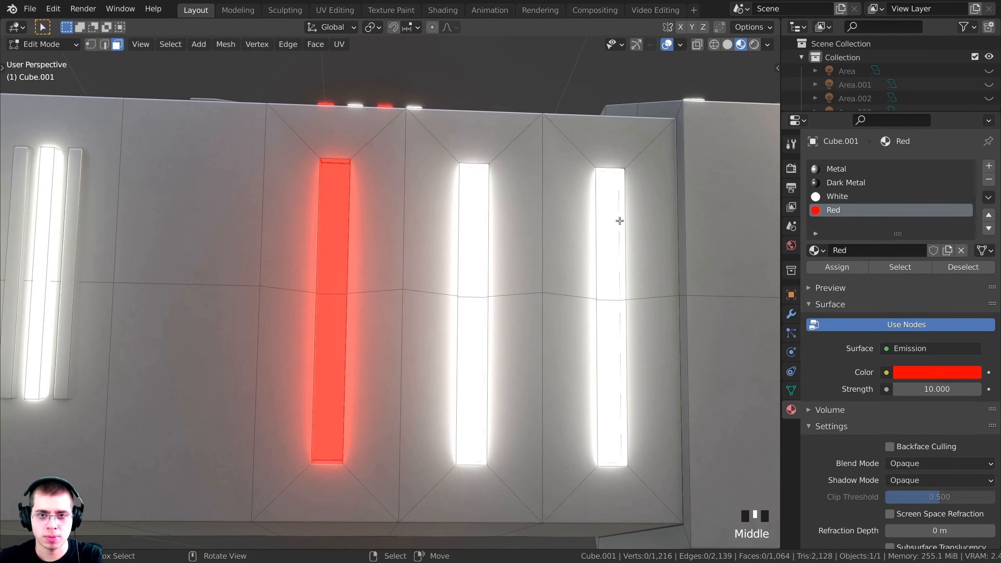
# Assign Dark Metal to the right light strip's upper and lower faces, then return to Object Mode
pyautogui.rightClick(608, 276)
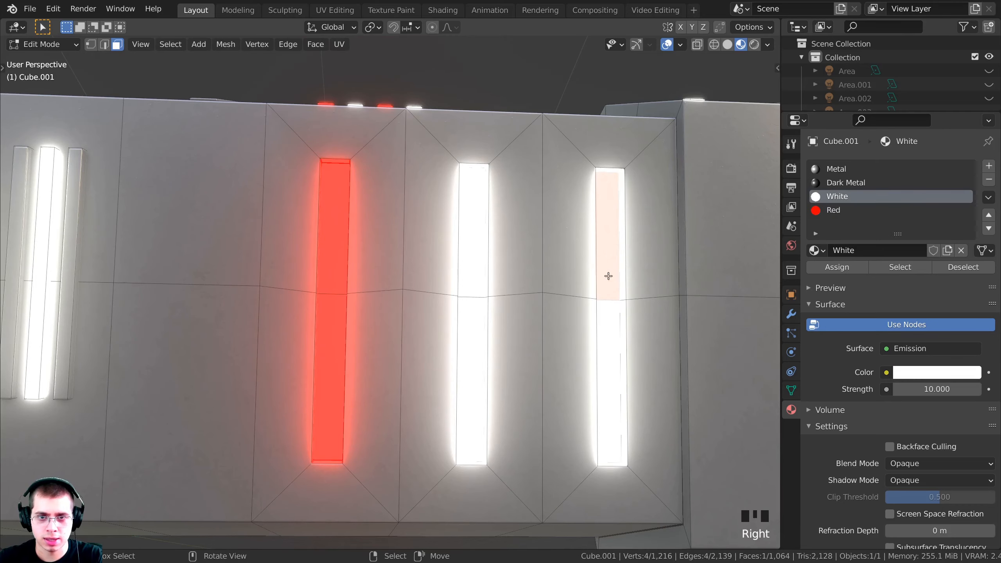
pyautogui.keyDown('shift'); pyautogui.rightClick(611, 347); pyautogui.keyUp('shift')
pyautogui.press('KP_Decimal')
pyautogui.moveTo(615, 340); pyautogui.dragTo(432, 382, button='middle')
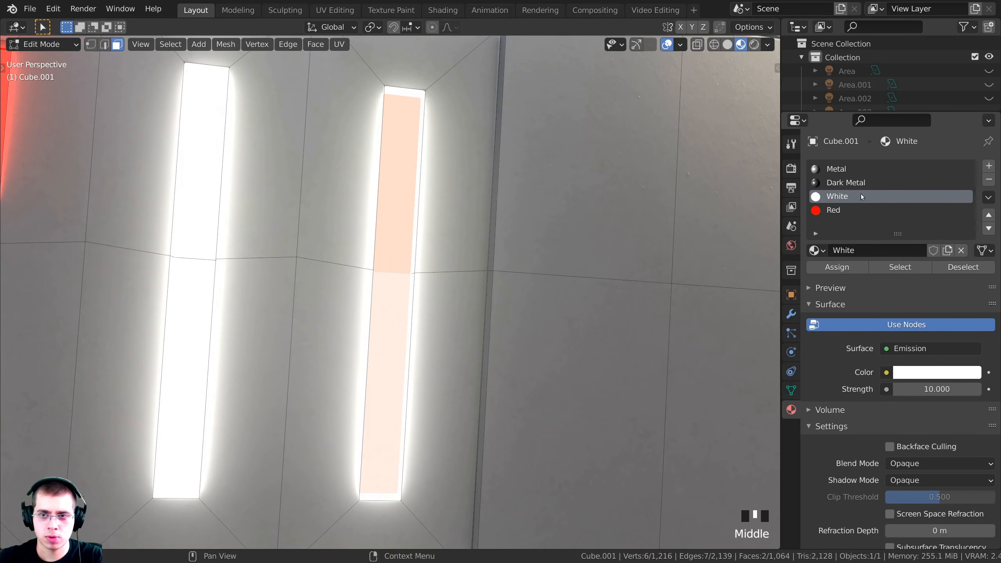
pyautogui.click(850, 183)
pyautogui.click(842, 268)
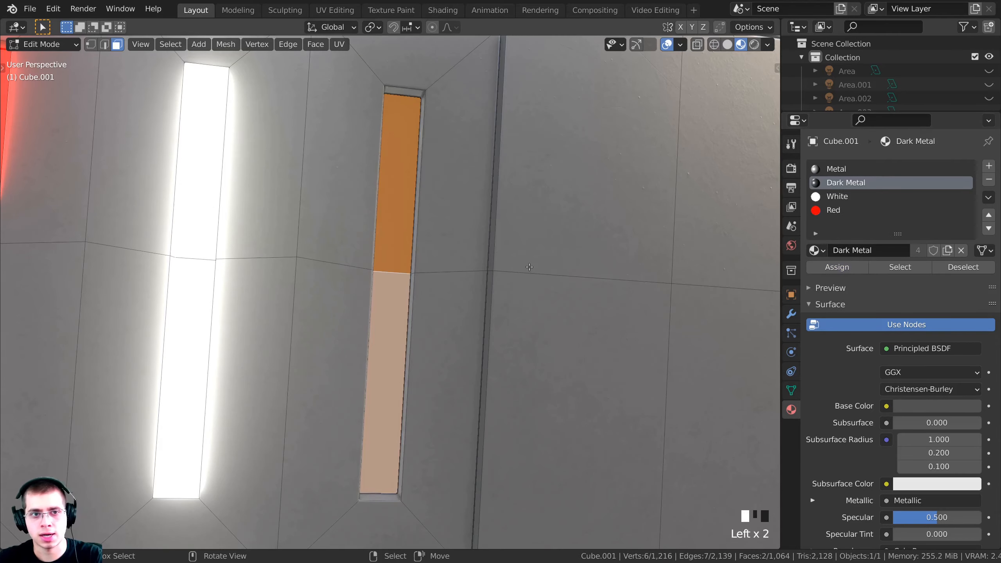
pyautogui.moveTo(591, 272); pyautogui.dragTo(394, 284, button='middle')
pyautogui.press('Tab')
pyautogui.press('Tab')
# Give the two small cubes the Dark Metal material
pyautogui.scroll(-2, 562, 270)
pyautogui.scroll(2, 370, 265)
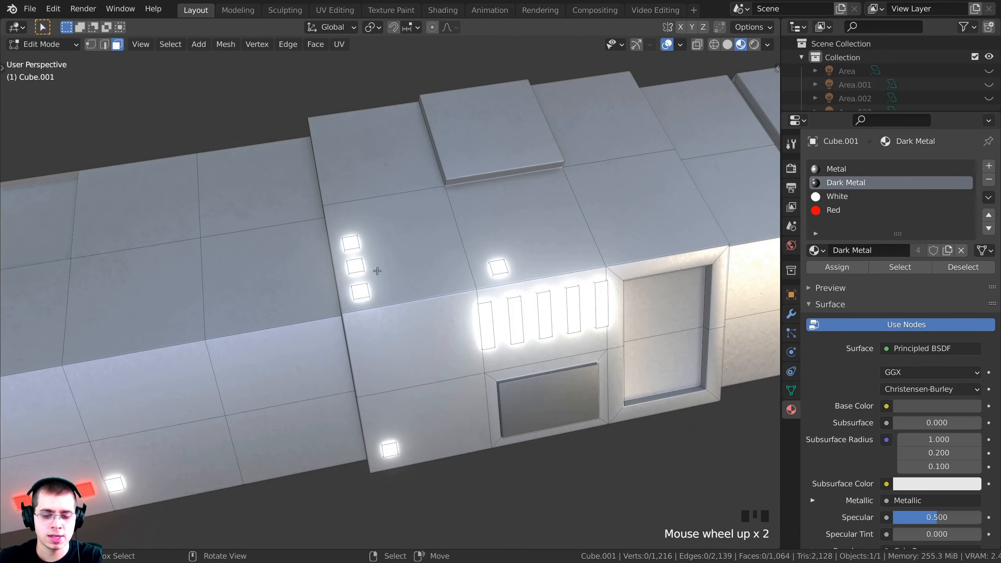
pyautogui.press('l')
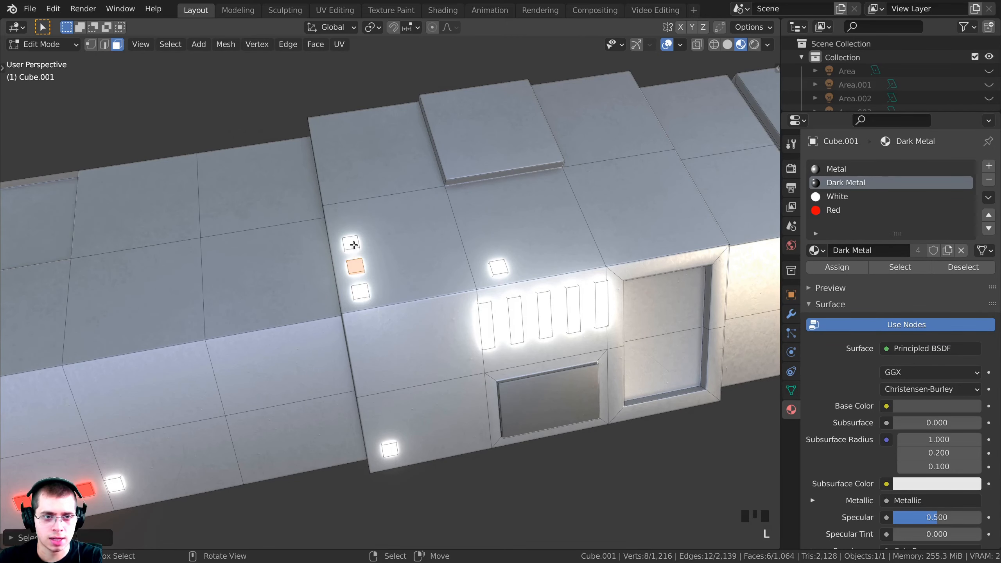
pyautogui.press('l')
pyautogui.click(835, 268)
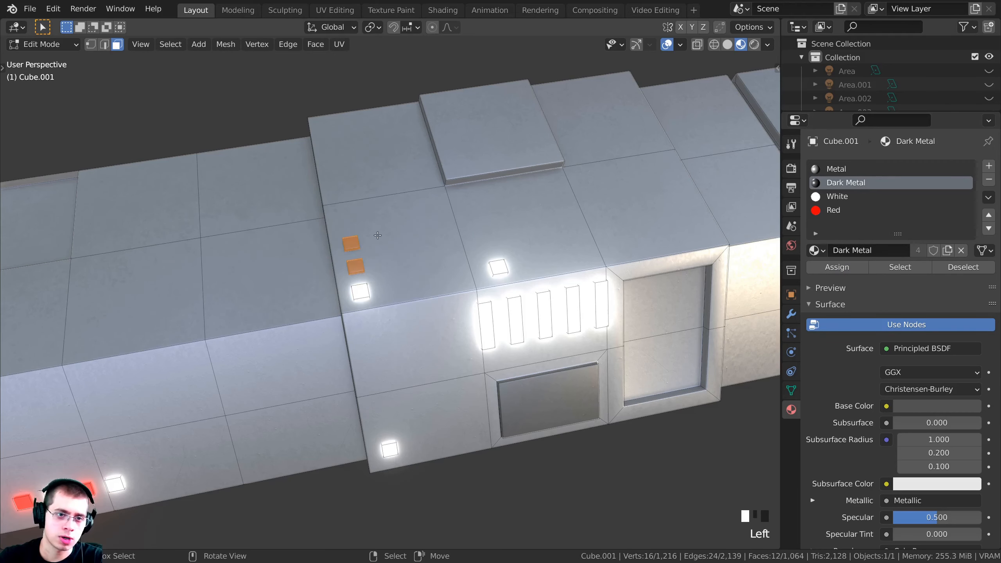
pyautogui.moveTo(560, 299); pyautogui.dragTo(544, 308, button='middle')
# Make the second and fourth vertical light strips glow with the Red material
pyautogui.press('a')
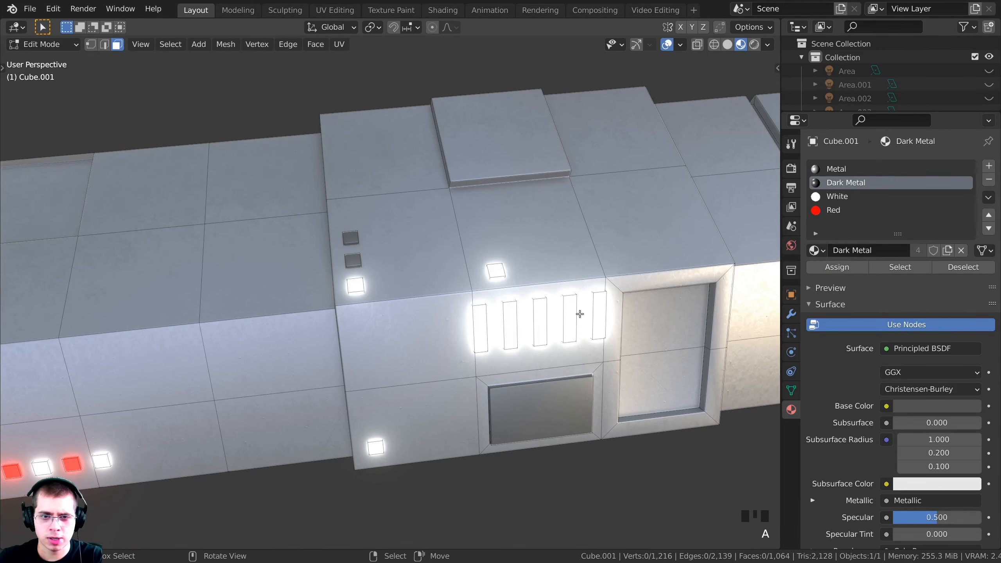
pyautogui.press('l')
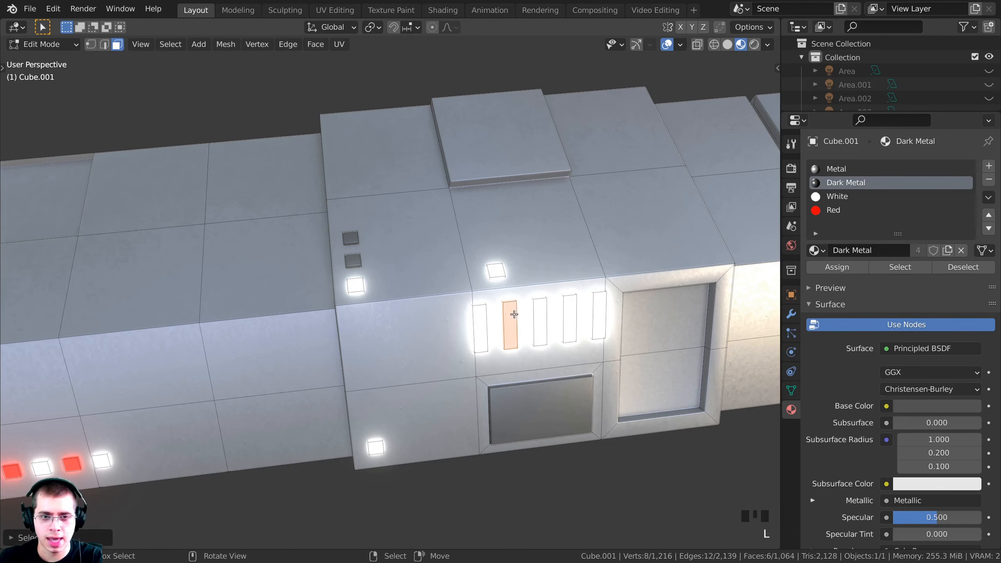
pyautogui.press('l')
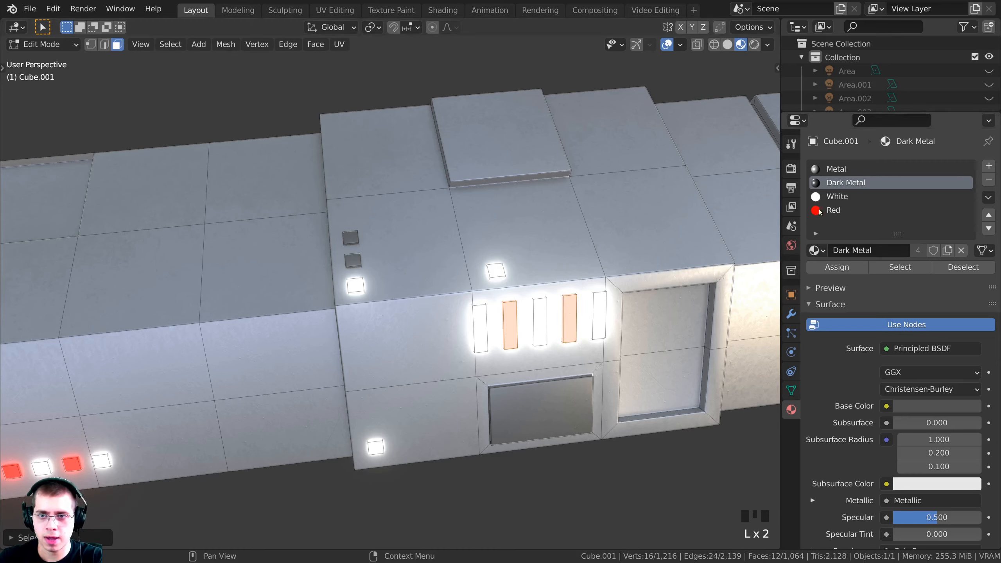
pyautogui.click(842, 210)
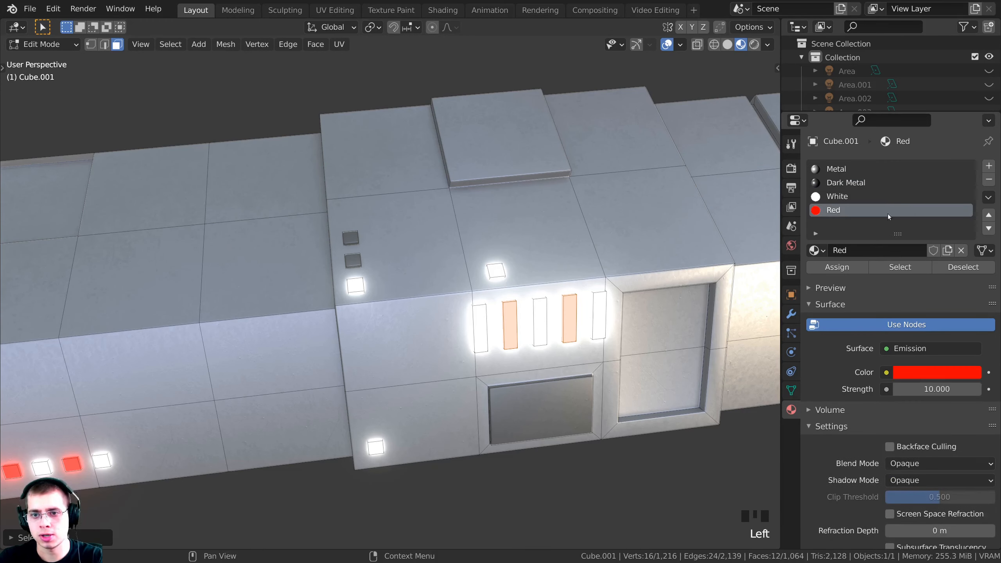
pyautogui.click(837, 267)
pyautogui.scroll(-4, 588, 291)
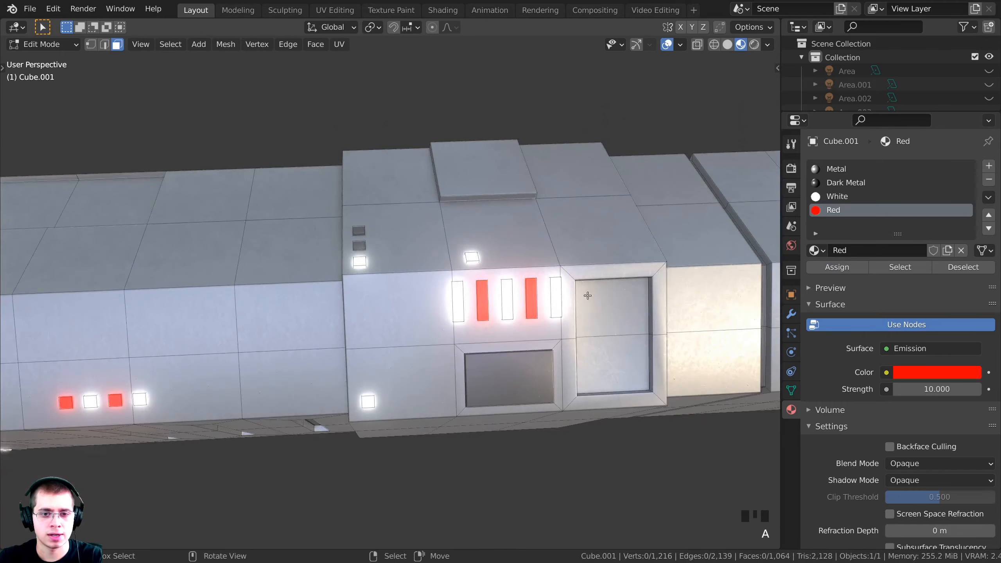
pyautogui.moveTo(524, 272); pyautogui.dragTo(469, 319, button='middle')
pyautogui.scroll(-4, 524, 249)
pyautogui.scroll(3, 477, 332)
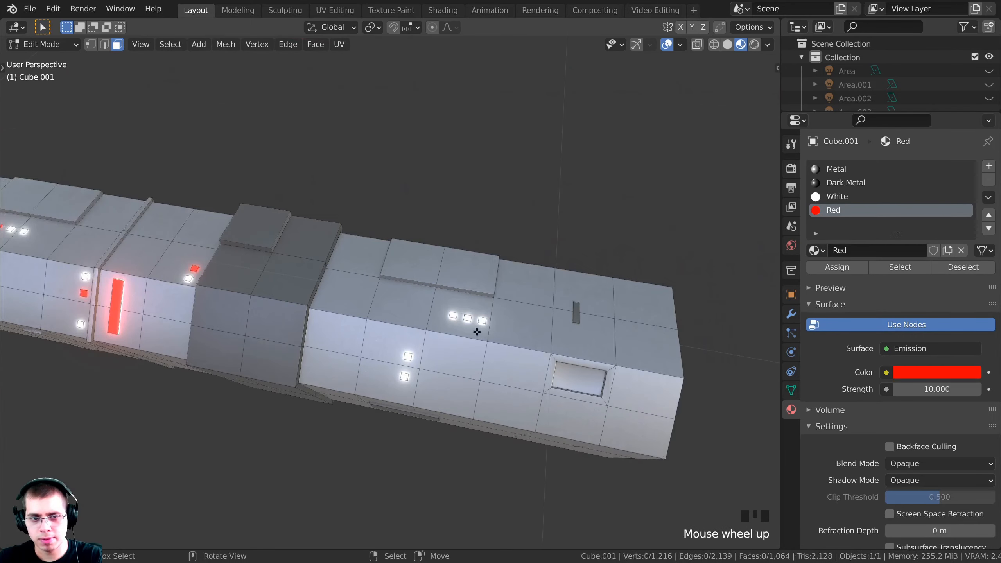
# Delete the middle and left glowing squares and the small glowing square
pyautogui.press('l')
pyautogui.press('l')
pyautogui.scroll(4, 485, 325)
pyautogui.moveTo(566, 317); pyautogui.dragTo(564, 311, button='middle')
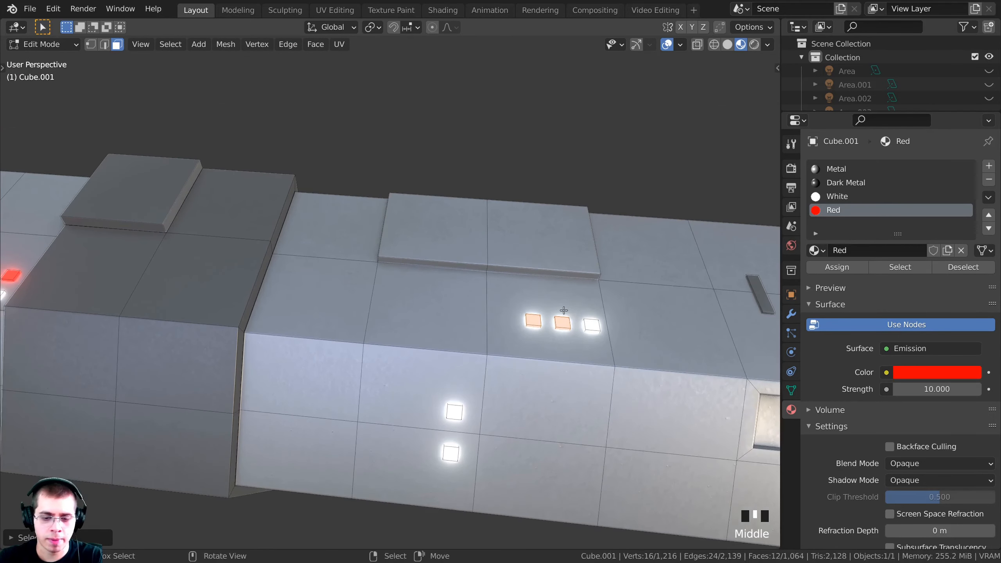
pyautogui.press('x')
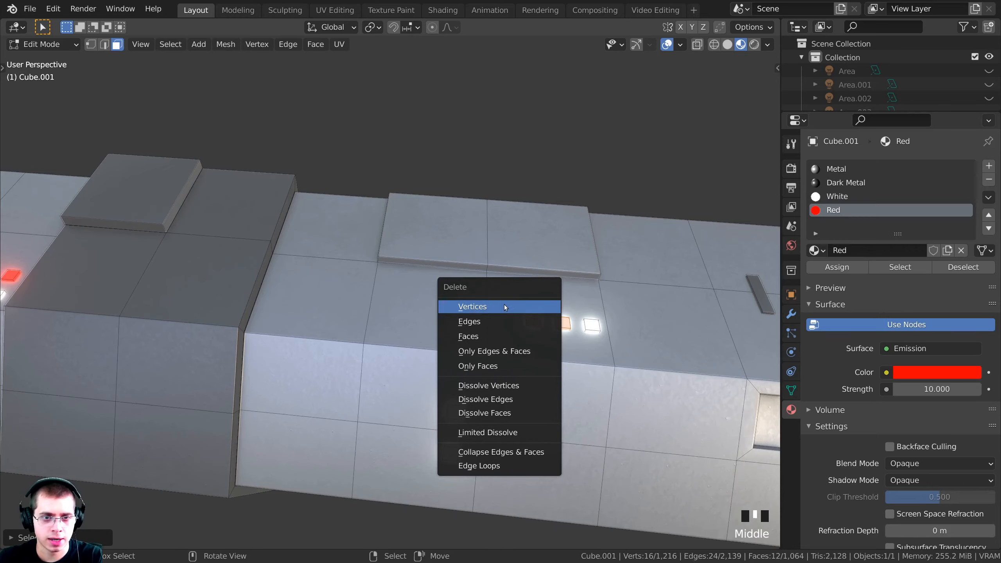
pyautogui.click(495, 310)
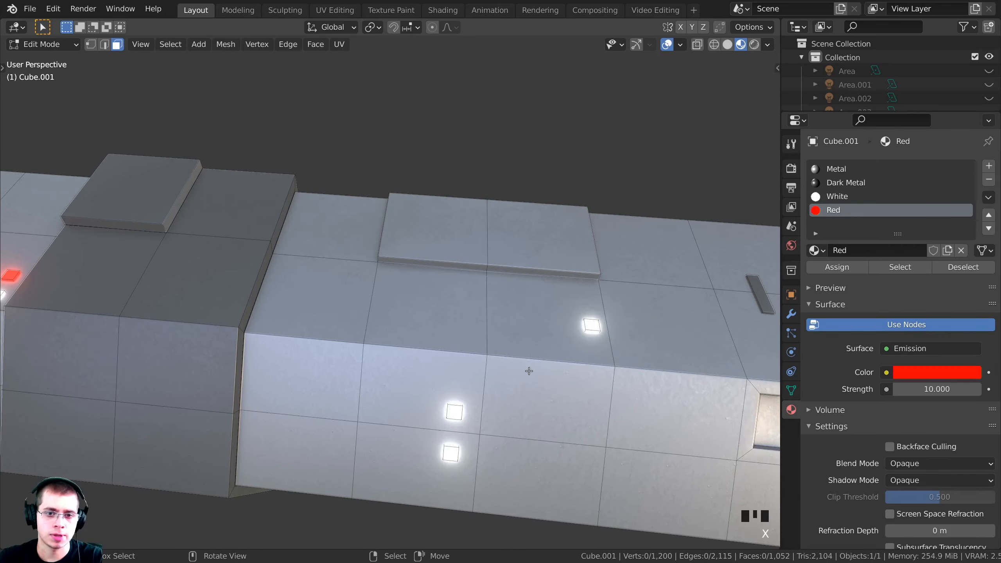
pyautogui.moveTo(529, 371); pyautogui.dragTo(473, 296, button='middle')
pyautogui.scroll(3, 531, 276)
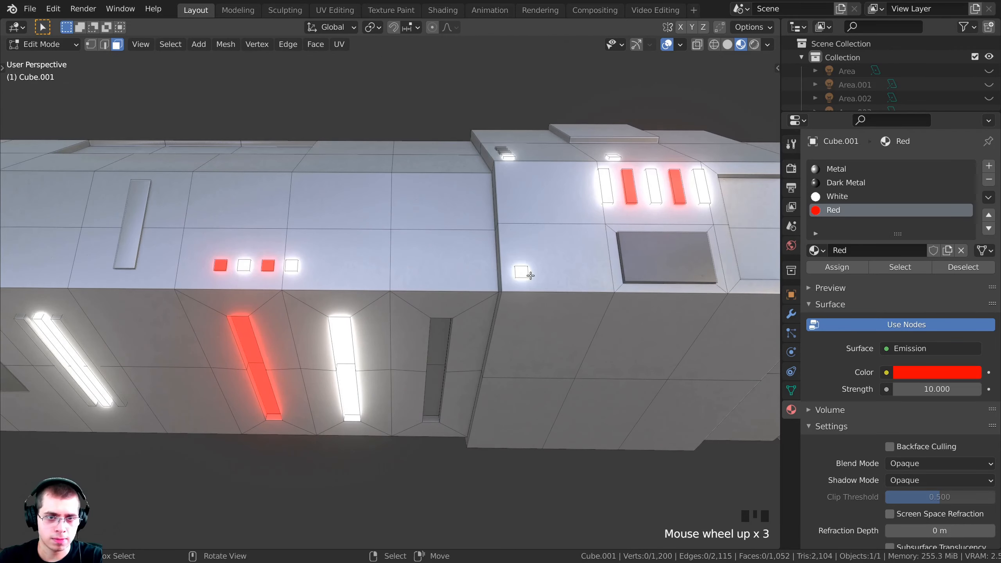
pyautogui.press('l')
pyautogui.press('x')
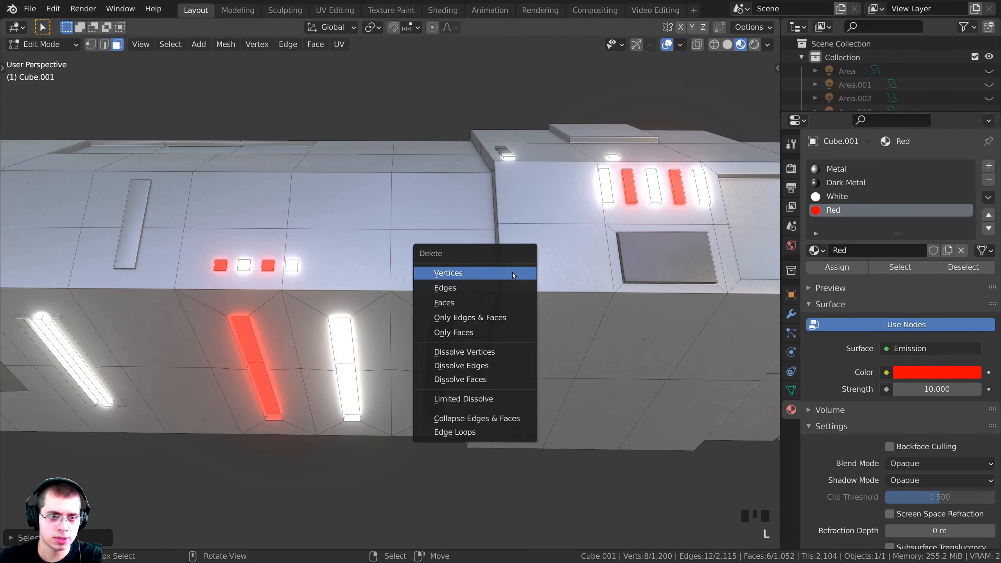
pyautogui.click(512, 272)
pyautogui.keyDown('shift'); pyautogui.moveTo(512, 273); pyautogui.dragTo(552, 265, button='middle'); pyautogui.keyUp('shift')
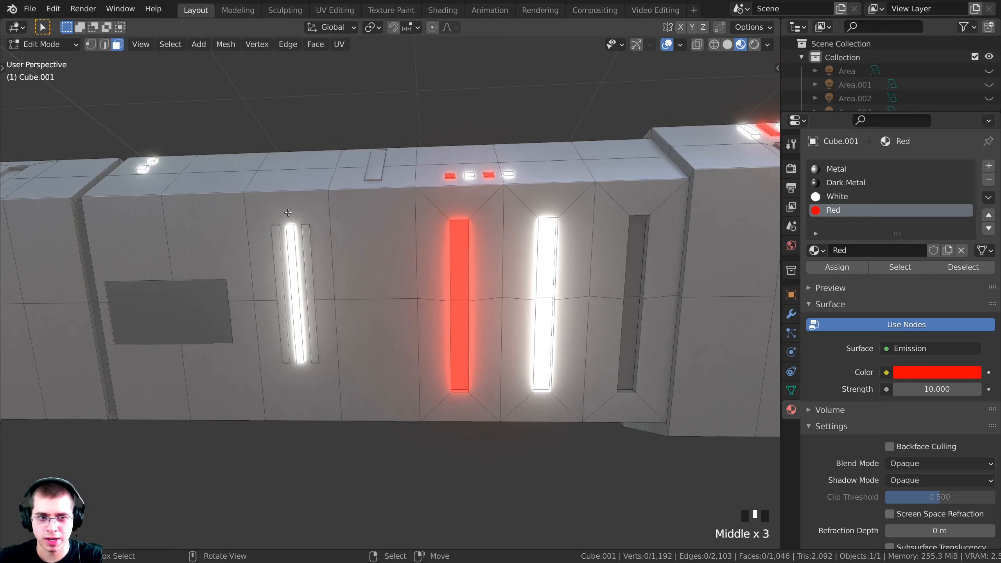
# Apply Dark Metal to the white glowing strip's upper and lower faces
pyautogui.rightClick(548, 247)
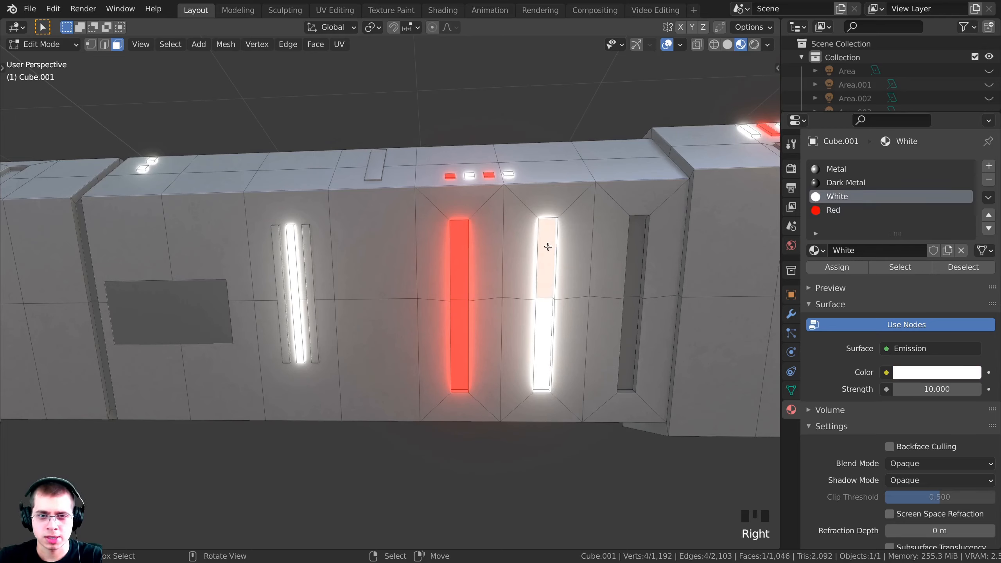
pyautogui.keyDown('shift'); pyautogui.rightClick(547, 331); pyautogui.keyUp('shift')
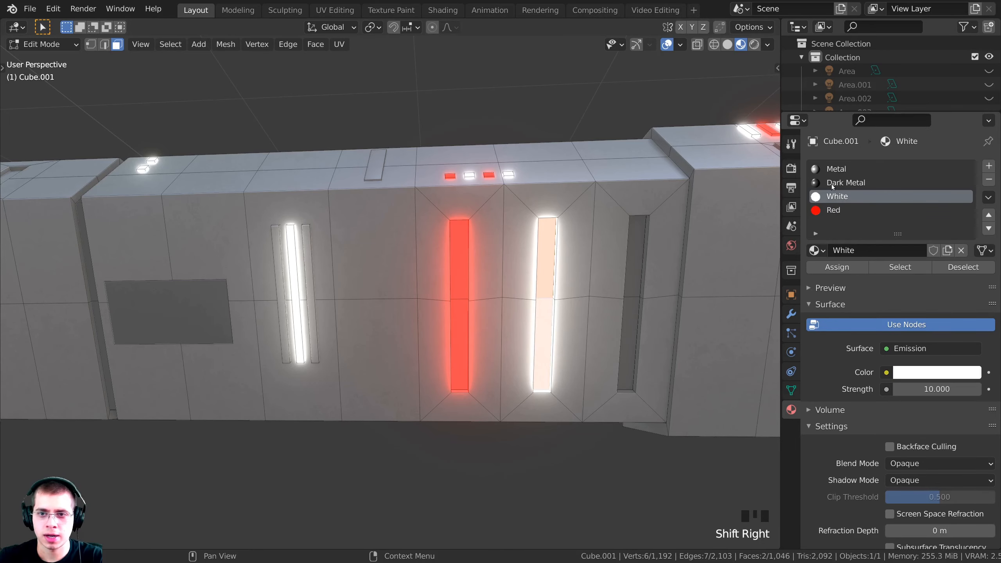
pyautogui.click(844, 182)
pyautogui.click(834, 266)
pyautogui.scroll(-2, 439, 241)
# Look through the scene camera and select the console strip object
pyautogui.press('Tab')
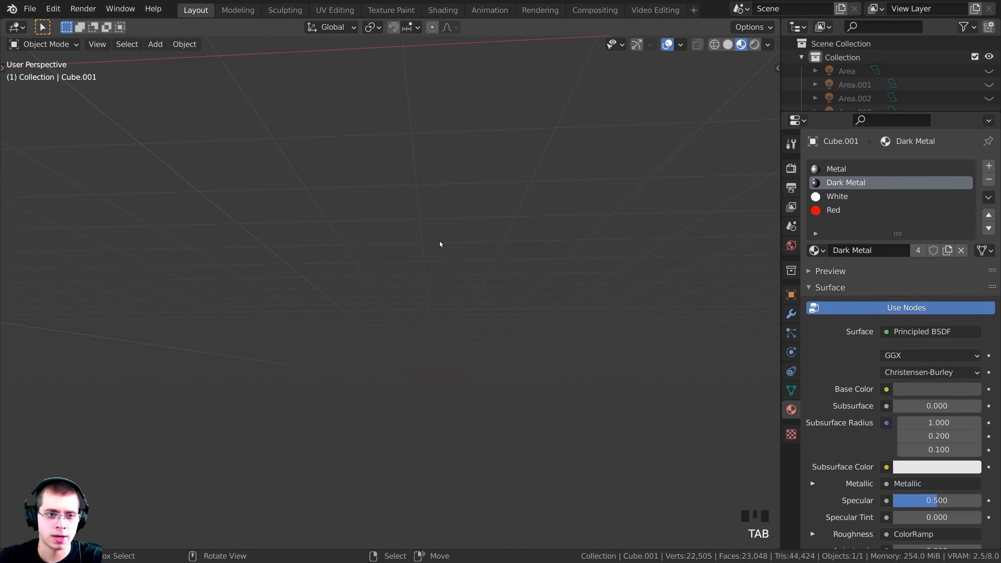
pyautogui.press('KP_0')
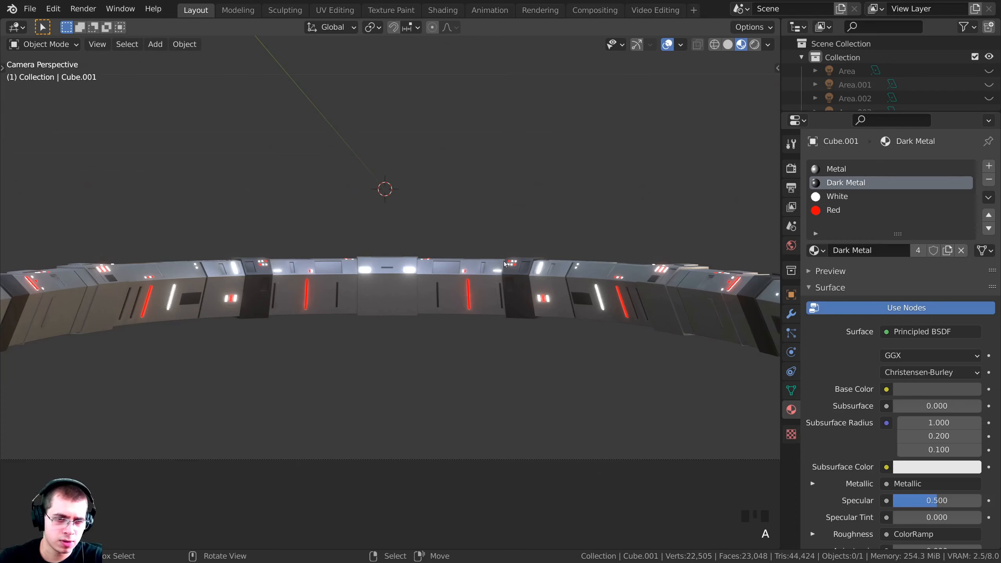
pyautogui.keyDown('shift'); pyautogui.moveTo(528, 279); pyautogui.dragTo(516, 278, button='middle'); pyautogui.keyUp('shift')
pyautogui.scroll(-3, 516, 278)
pyautogui.scroll(7, 355, 326)
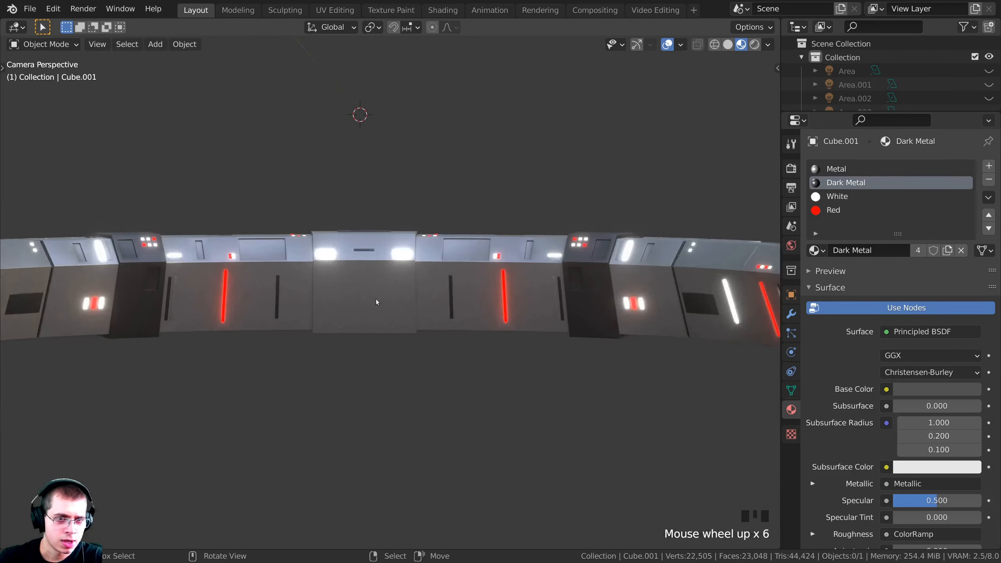
pyautogui.keyDown('shift'); pyautogui.moveTo(523, 272); pyautogui.dragTo(395, 272, button='middle'); pyautogui.keyUp('shift')
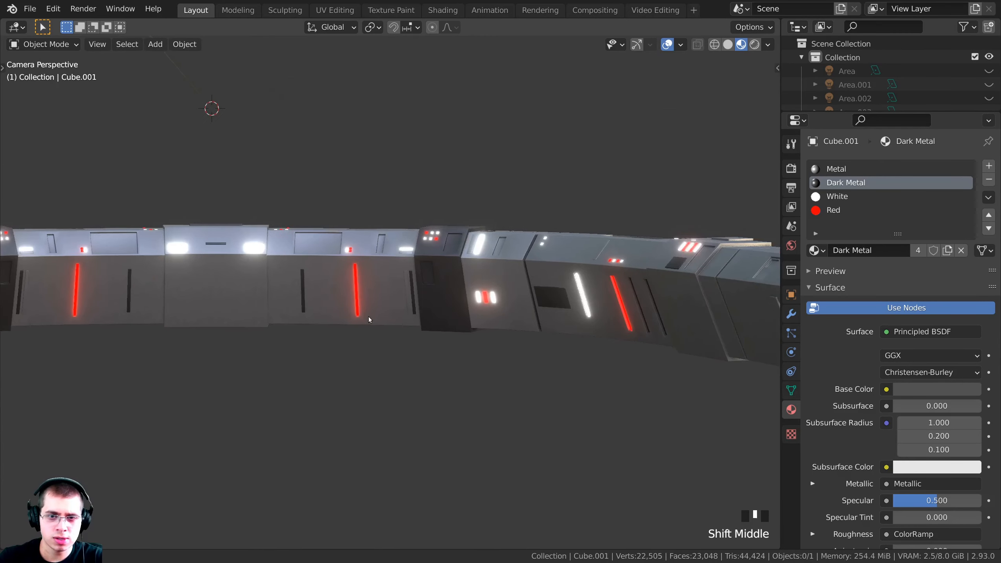
pyautogui.keyDown('shift'); pyautogui.scroll(2, 420, 272); pyautogui.keyUp('shift')
pyautogui.rightClick(420, 272)
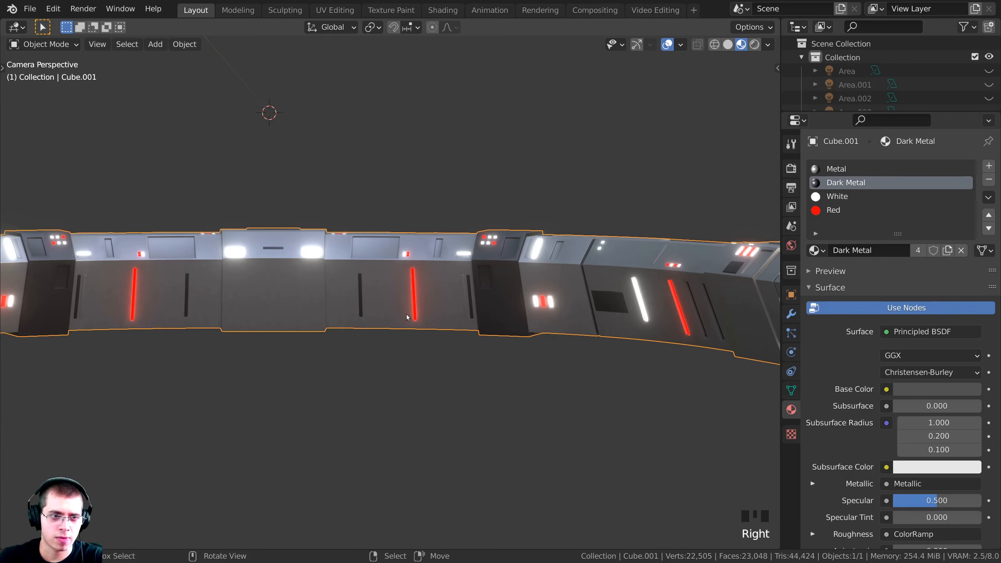
# In Edit Mode, assign Dark Metal to the red strip's upper and lower faces
pyautogui.press('Tab')
pyautogui.keyDown('shift'); pyautogui.moveTo(539, 311); pyautogui.dragTo(340, 314, button='middle'); pyautogui.keyUp('shift')
pyautogui.moveTo(339, 314); pyautogui.dragTo(493, 308, button='middle')
pyautogui.press('a')
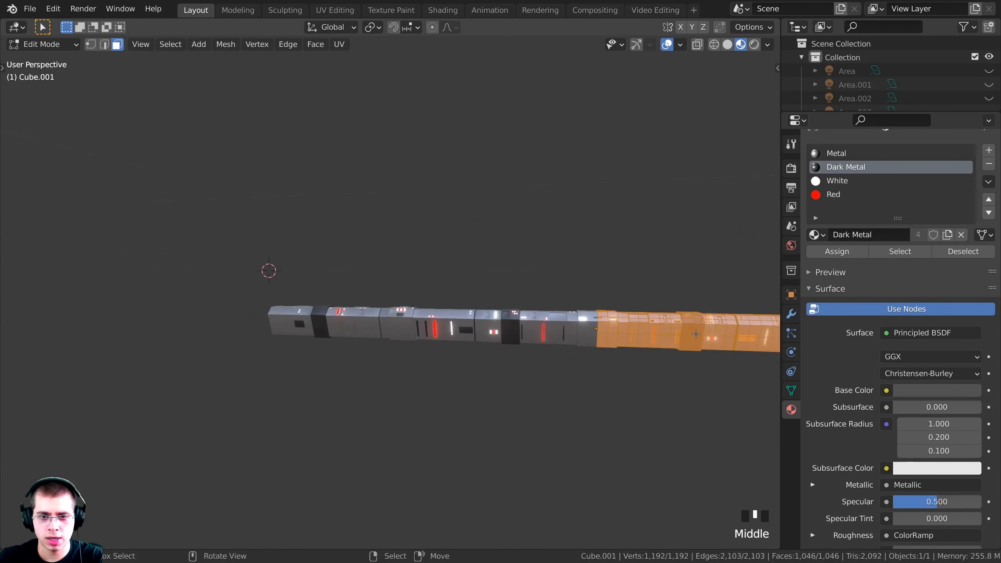
pyautogui.hotkey('alt', 'a')
pyautogui.scroll(3, 512, 312)
pyautogui.keyDown('shift'); pyautogui.moveTo(591, 335); pyautogui.dragTo(553, 196, button='middle'); pyautogui.keyUp('shift')
pyautogui.scroll(4, 547, 319)
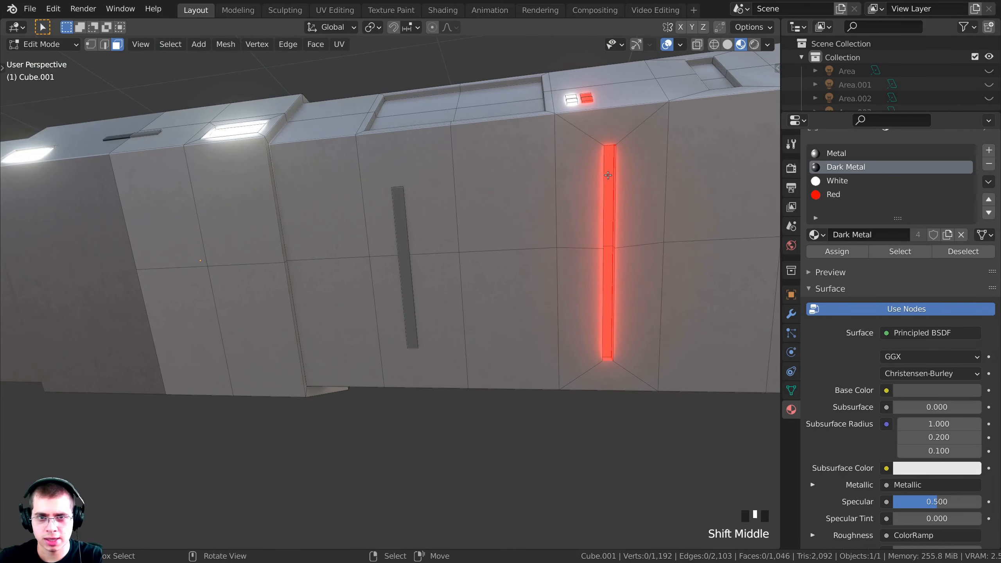
pyautogui.rightClick(609, 186)
pyautogui.keyDown('shift'); pyautogui.rightClick(608, 263); pyautogui.keyUp('shift')
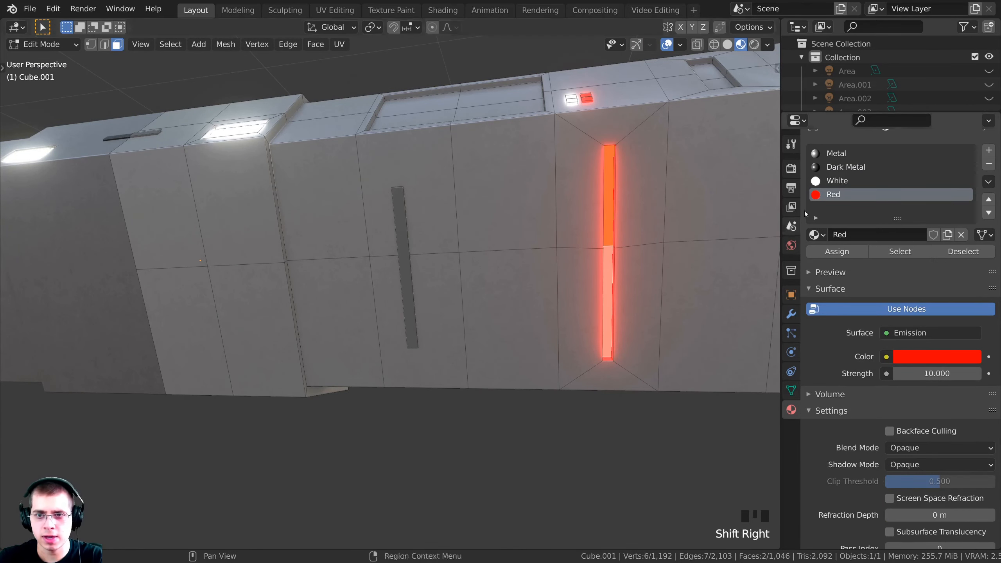
pyautogui.click(840, 168)
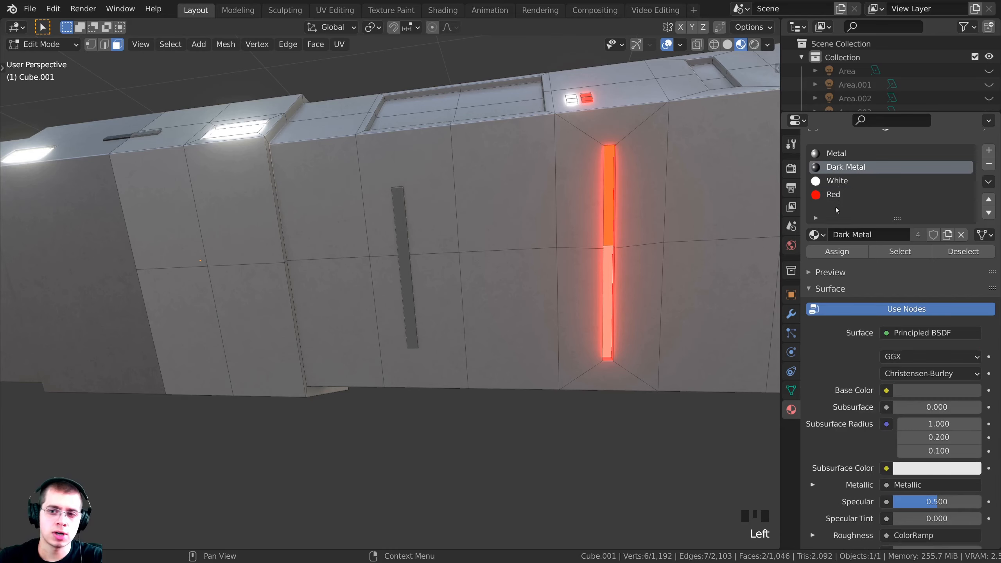
pyautogui.click(836, 251)
pyautogui.press('Tab')
# Return to the camera view and move along to the console's top red bar
pyautogui.press('KP_0')
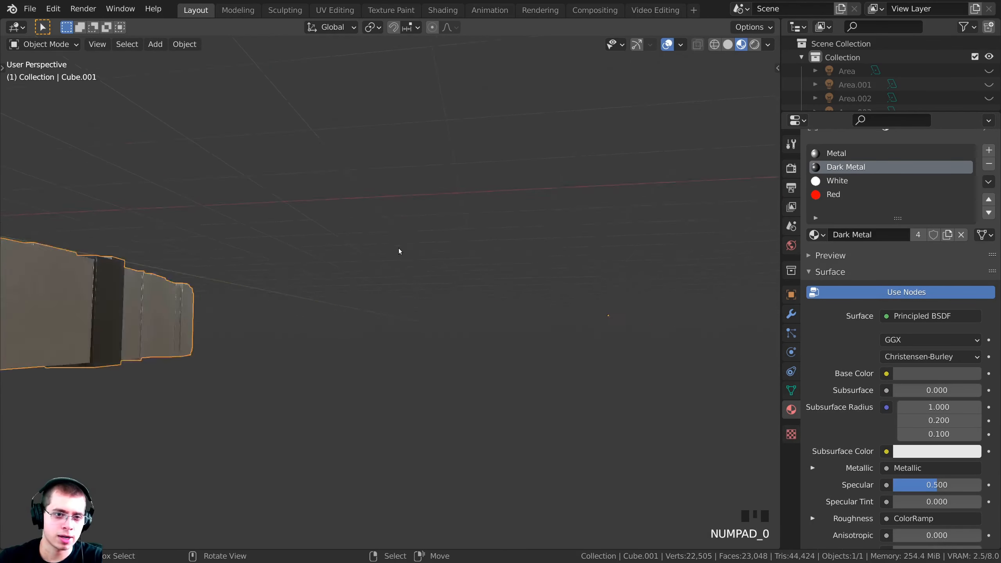
pyautogui.keyDown('shift'); pyautogui.moveTo(398, 251); pyautogui.dragTo(231, 279, button='middle'); pyautogui.keyUp('shift')
pyautogui.scroll(-2, 538, 214)
pyautogui.scroll(-1, 445, 253)
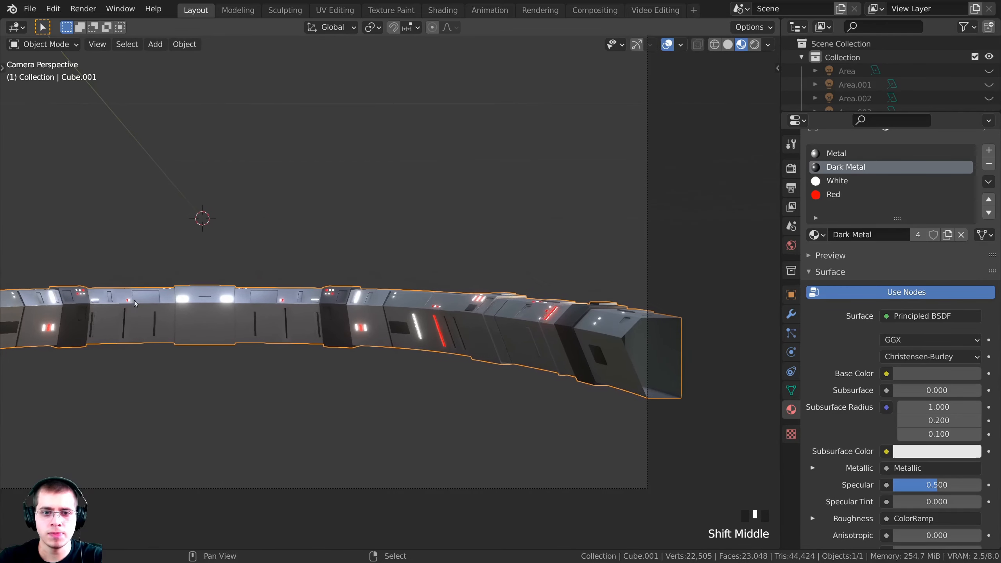
pyautogui.scroll(3, 492, 329)
pyautogui.scroll(3, 493, 331)
pyautogui.scroll(3, 513, 279)
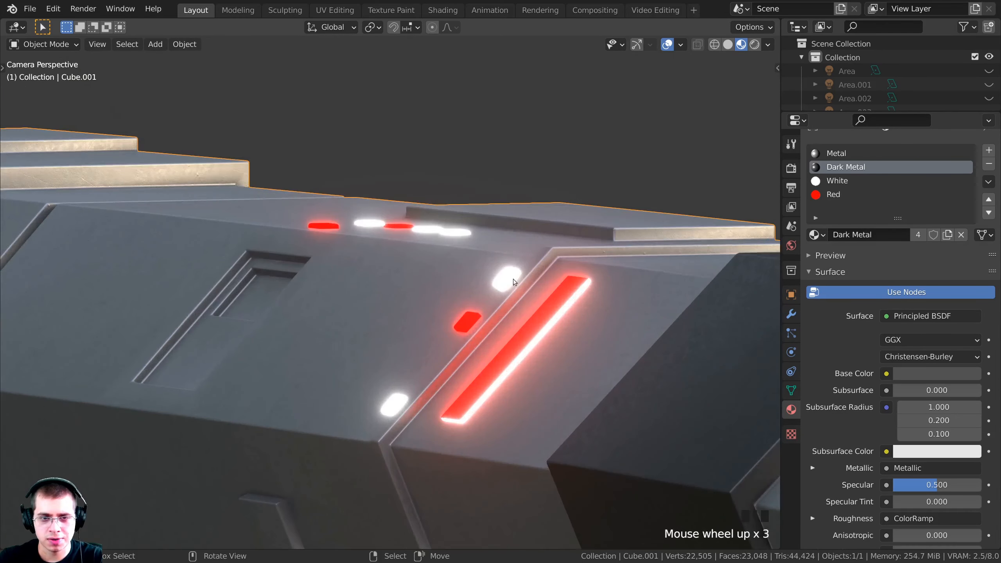
pyautogui.scroll(-1, 488, 340)
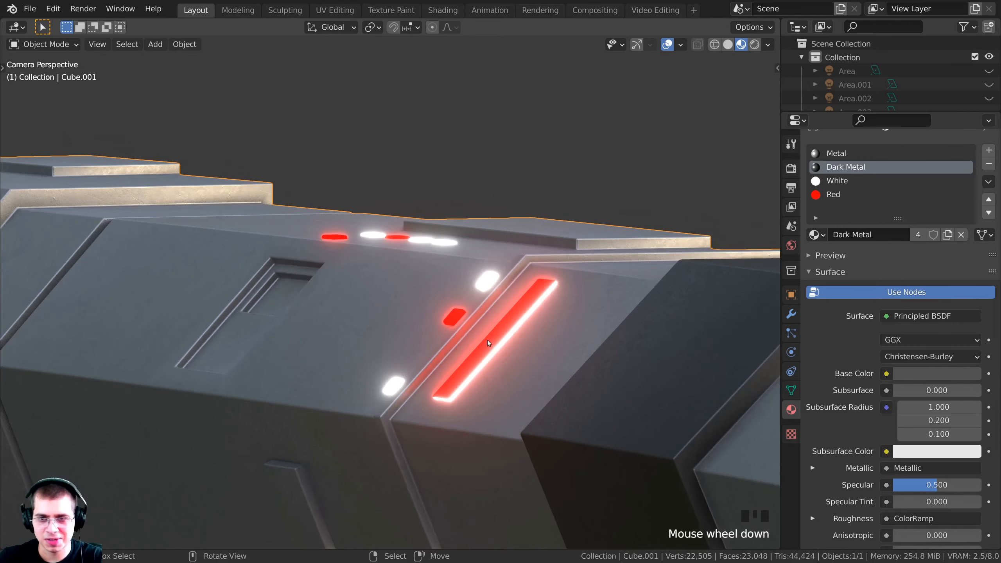
pyautogui.moveTo(364, 256); pyautogui.dragTo(131, 284, button='middle')
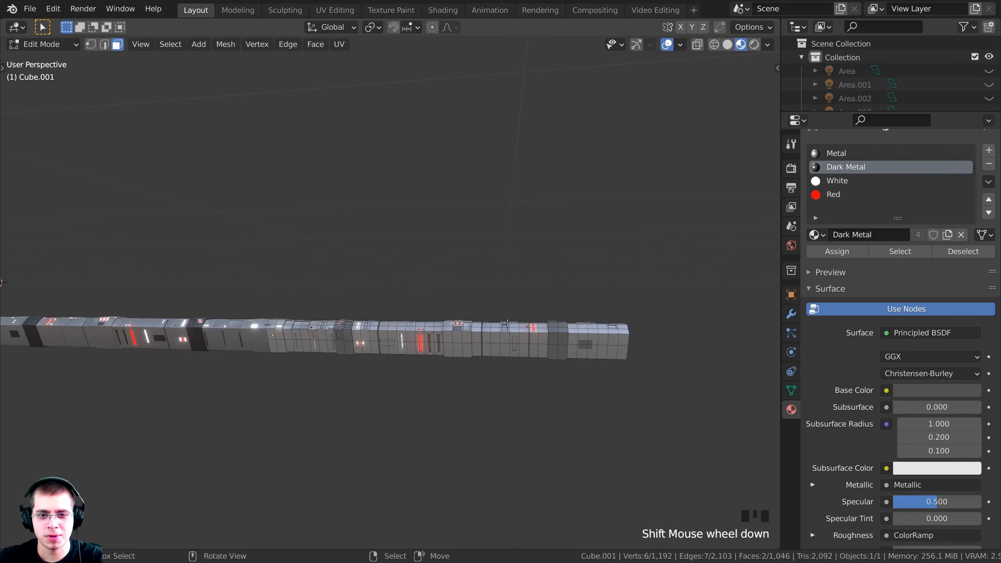
pyautogui.keyDown('ctrl'); pyautogui.moveTo(424, 335); pyautogui.dragTo(338, 282, button='middle'); pyautogui.keyUp('ctrl')
pyautogui.scroll(1, 339, 282)
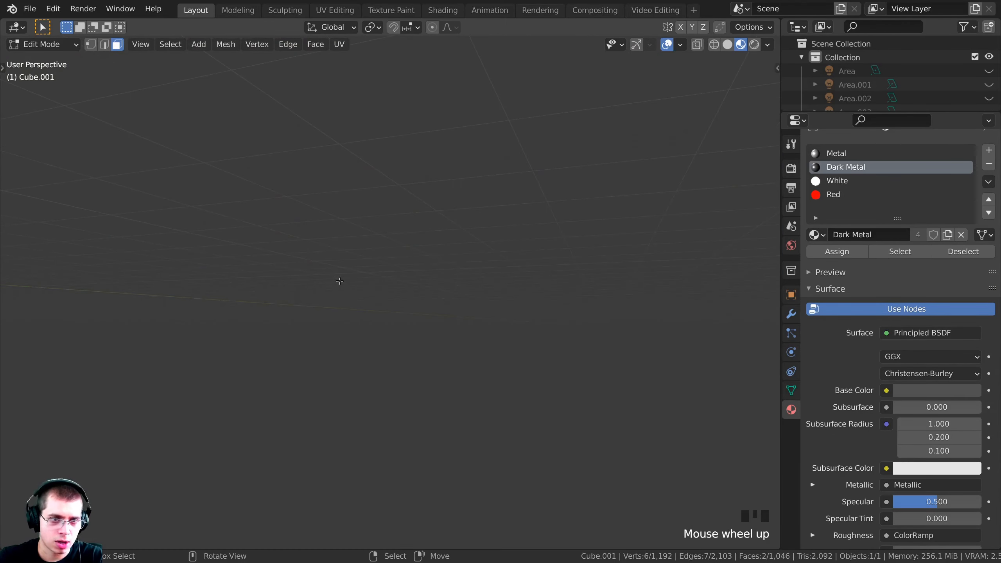
pyautogui.scroll(-1, 356, 285)
# Select the top red bar's face loop and apply the Metal material to it
pyautogui.keyDown('alt'); pyautogui.rightClick(368, 265); pyautogui.keyUp('alt')
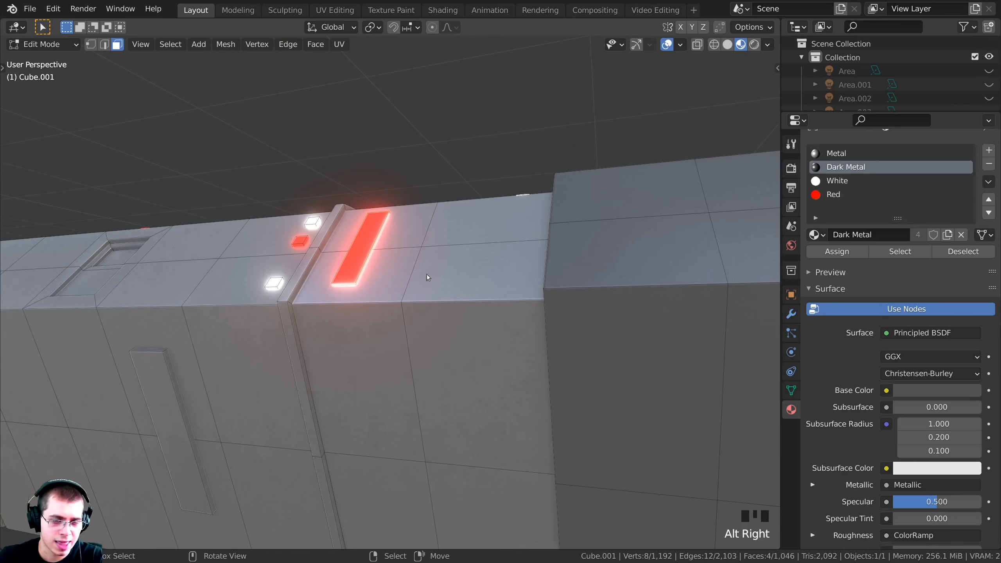
pyautogui.press('z')
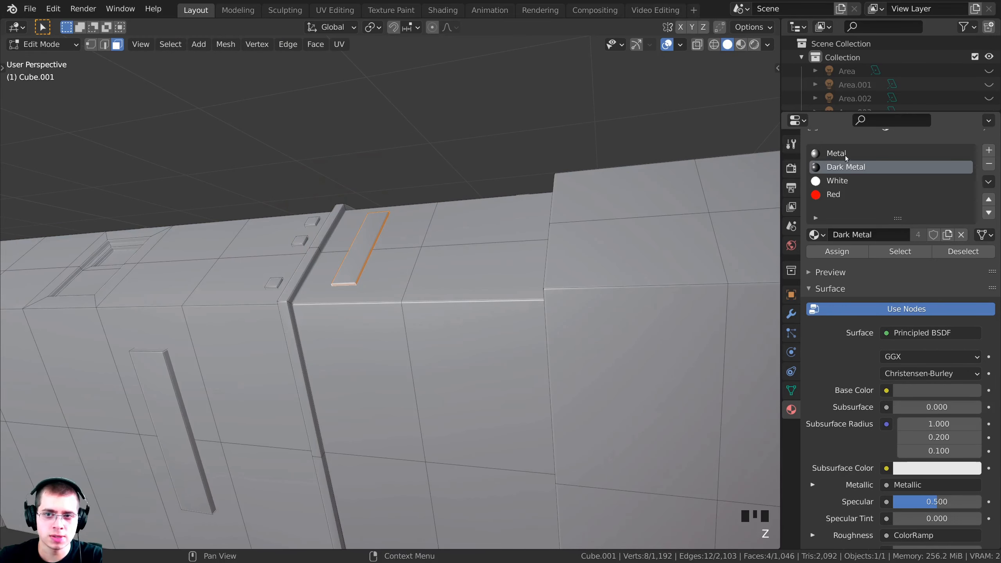
pyautogui.click(812, 154)
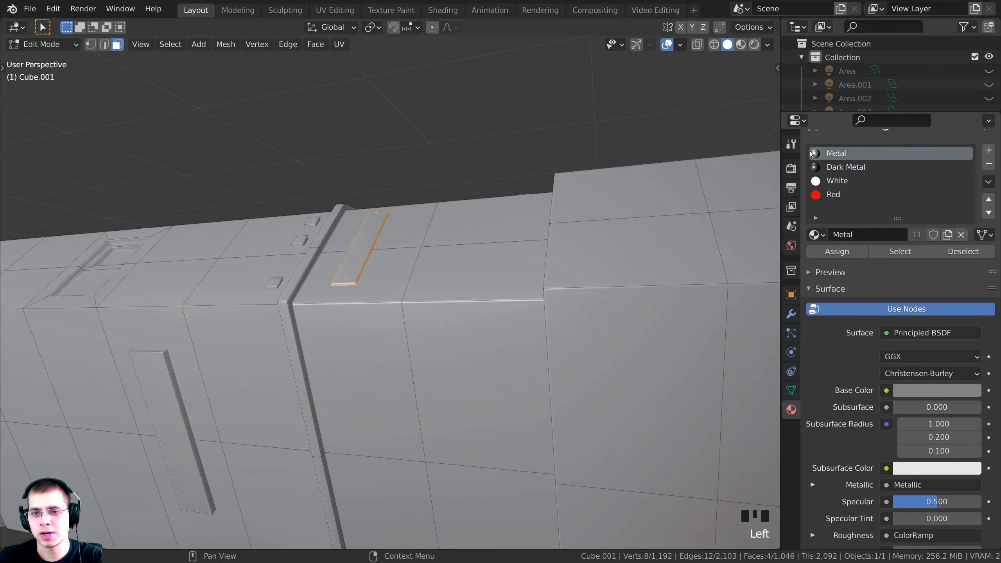
pyautogui.click(814, 254)
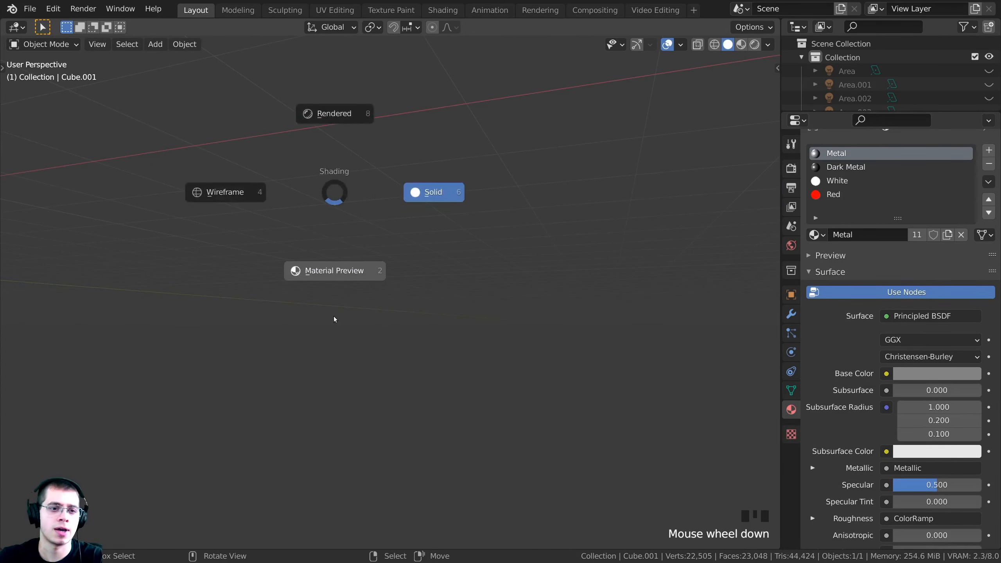
# Restore Material Preview shading and view the wall panels through the scene camera
pyautogui.click(335, 271)
pyautogui.press('KP_0')
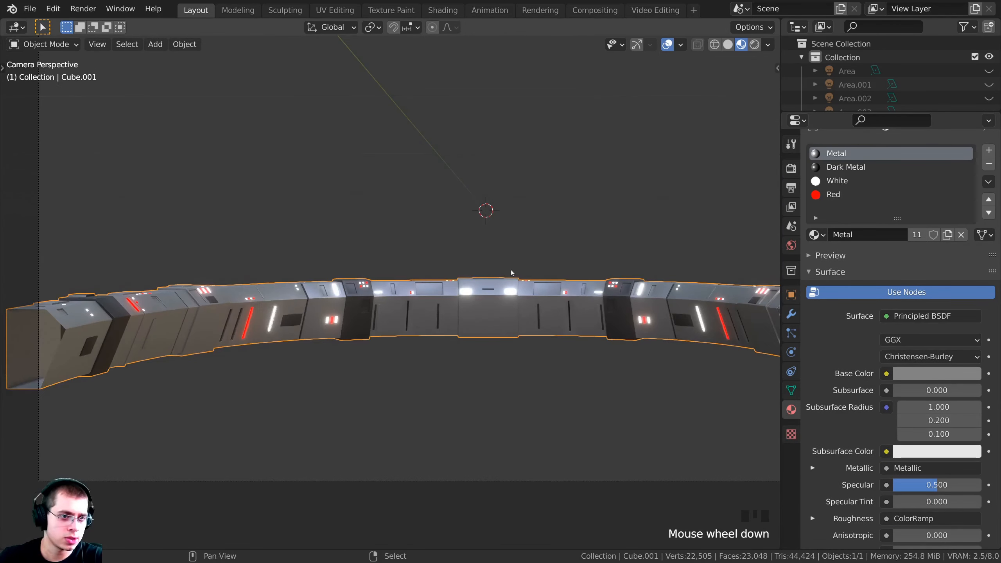
pyautogui.keyDown('shift'); pyautogui.moveTo(487, 210); pyautogui.dragTo(420, 211, button='middle'); pyautogui.keyUp('shift')
pyautogui.scroll(8, 519, 283)
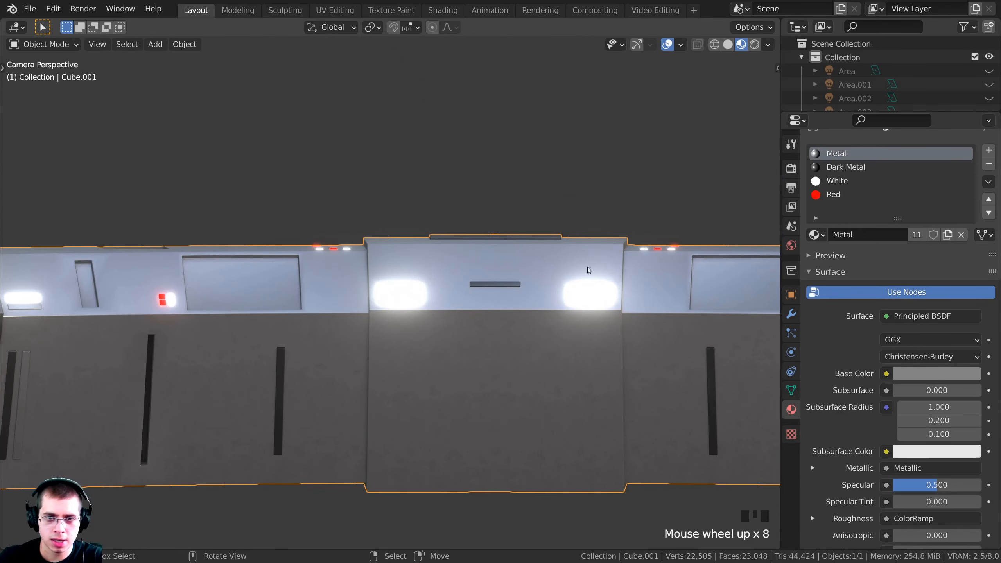
pyautogui.keyDown('shift'); pyautogui.moveTo(589, 270); pyautogui.dragTo(63, 277, button='middle'); pyautogui.keyUp('shift')
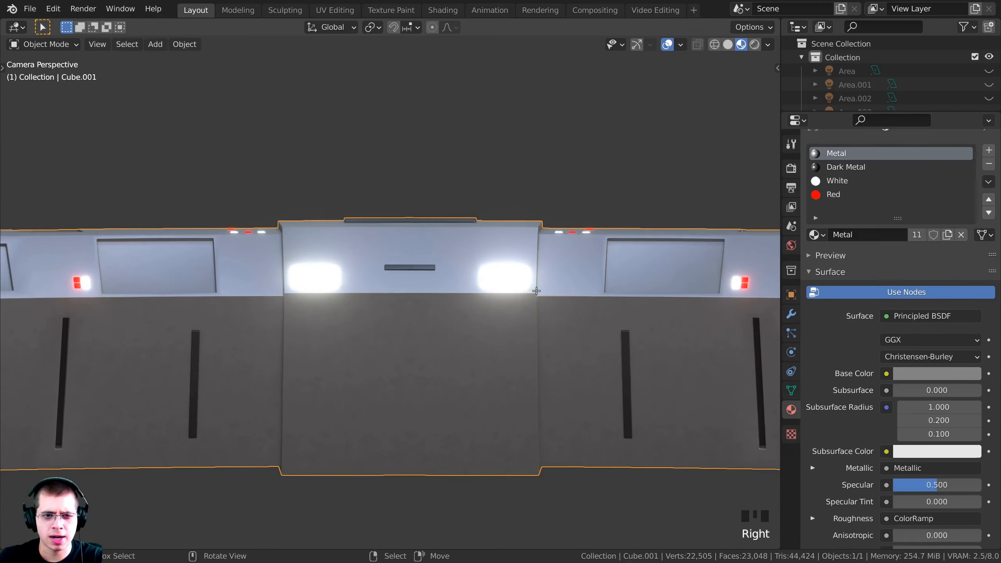
# Select a glowing white panel face, make Dark Metal the active slot, and exit Edit Mode
pyautogui.press('Tab')
pyautogui.scroll(2, 404, 312)
pyautogui.click(405, 311)
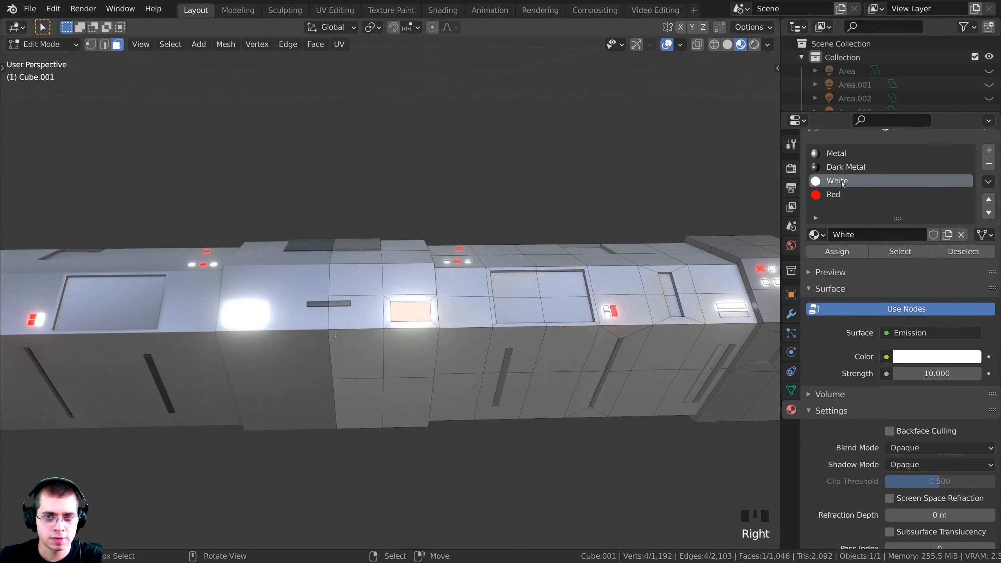
pyautogui.click(852, 167)
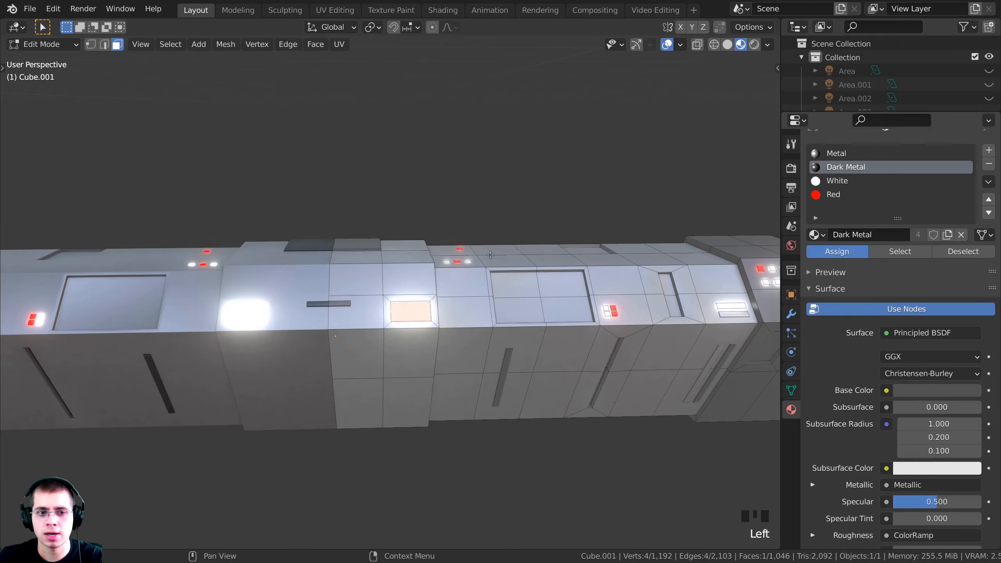
pyautogui.moveTo(490, 255); pyautogui.dragTo(470, 259, button='middle')
pyautogui.press('Tab')
# Orbit to face the bent model and go back to the camera view in Object Mode
pyautogui.scroll(-3, 470, 261)
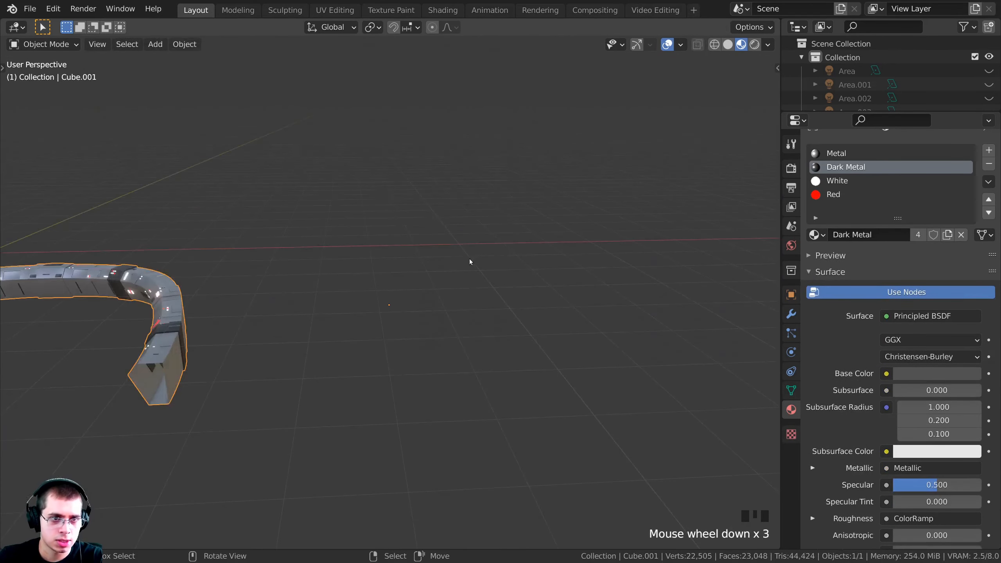
pyautogui.scroll(-1, 470, 262)
pyautogui.moveTo(311, 291); pyautogui.dragTo(442, 278, button='middle')
pyautogui.press('KP_0')
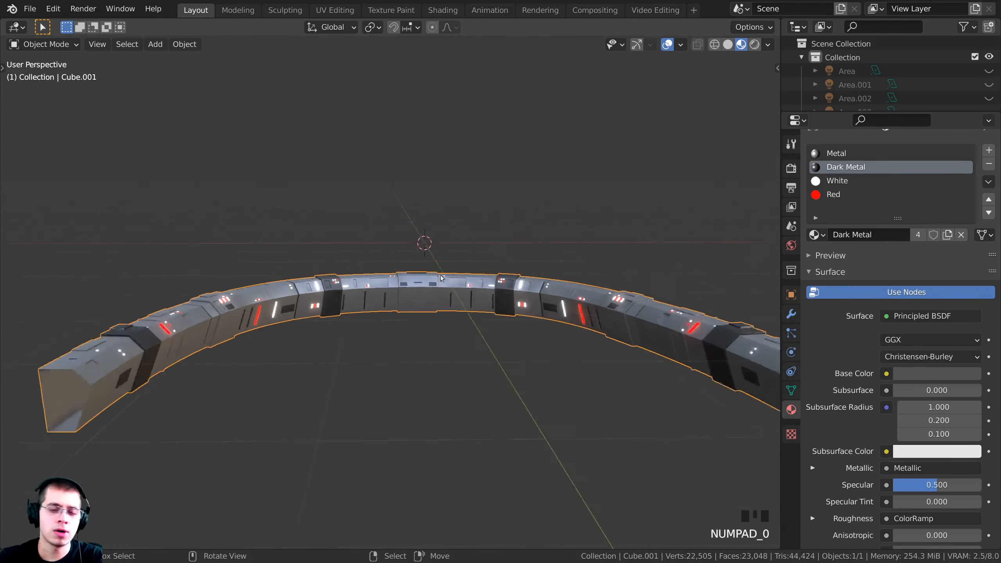
pyautogui.press('Tab')
pyautogui.scroll(-4, 494, 242)
pyautogui.press('Tab')
pyautogui.scroll(-3, 493, 242)
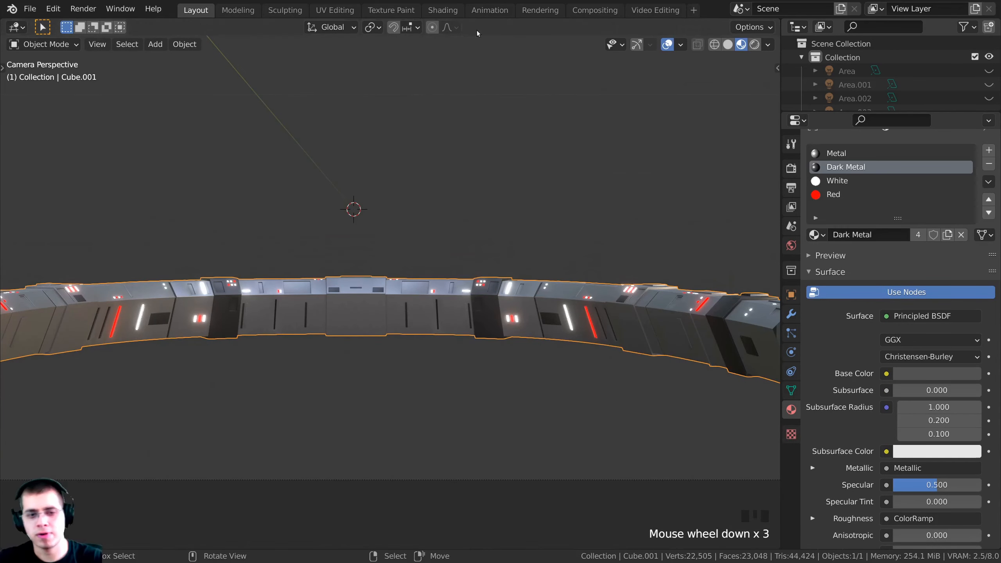
pyautogui.scroll(4, 497, 294)
pyautogui.keyDown('shift'); pyautogui.scroll(2, 500, 295); pyautogui.keyUp('shift')
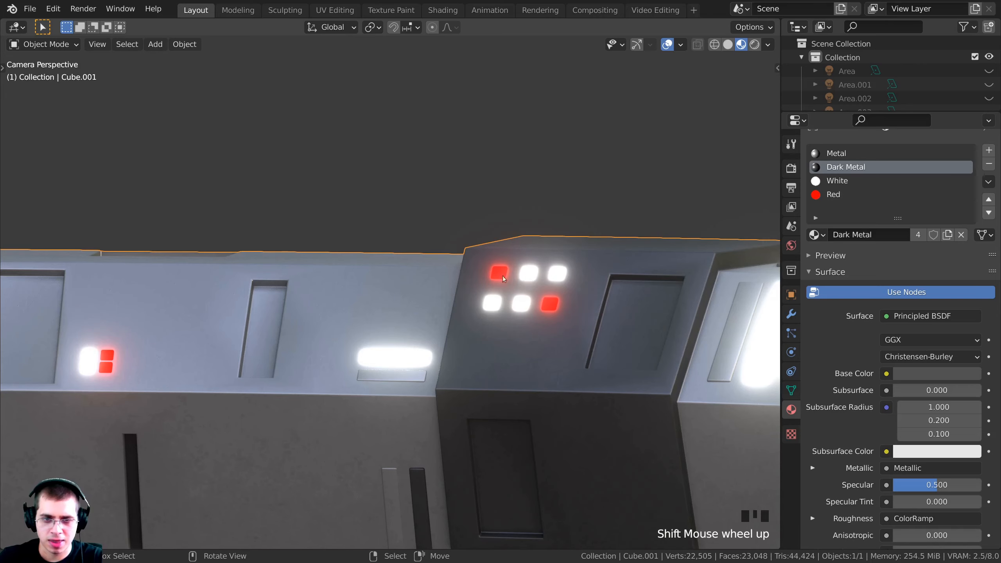
pyautogui.scroll(-3, 503, 277)
pyautogui.scroll(-2, 503, 277)
# Centre the console in the camera view and display its Mirror, Curve and Bevel modifiers
pyautogui.keyDown('shift'); pyautogui.moveTo(631, 273); pyautogui.dragTo(76, 269, button='middle'); pyautogui.keyUp('shift')
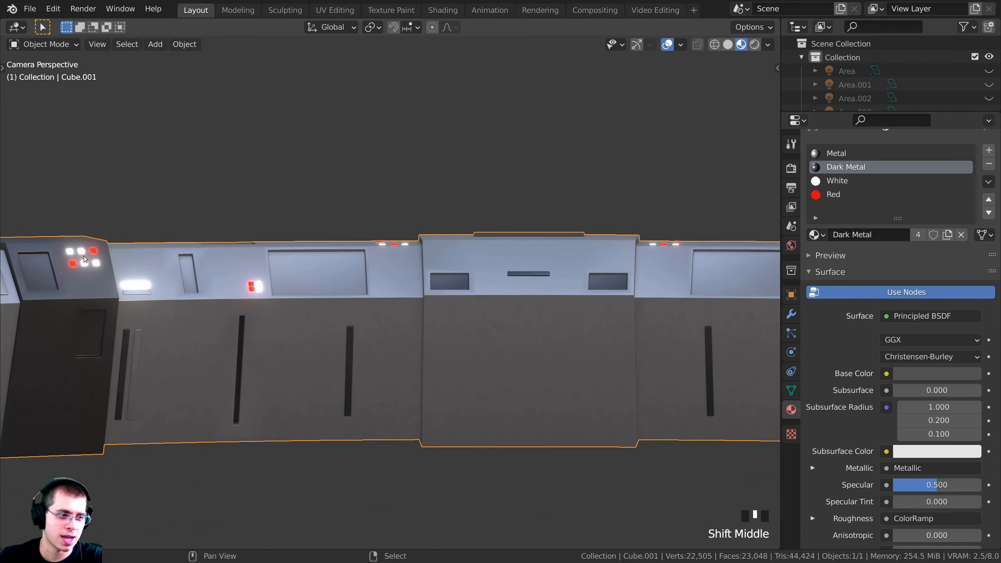
pyautogui.scroll(-5, 505, 119)
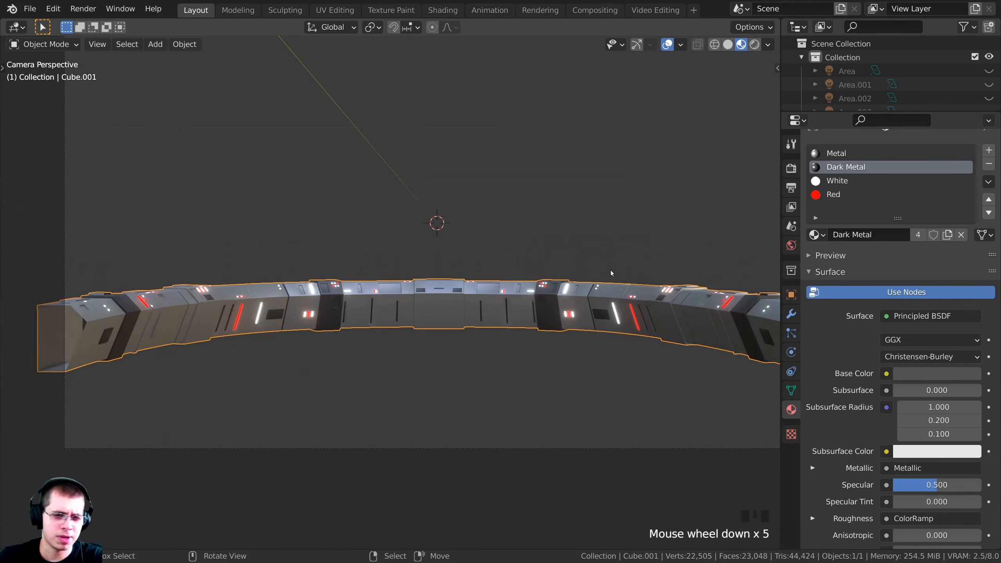
pyautogui.keyDown('shift'); pyautogui.moveTo(612, 273); pyautogui.dragTo(579, 231, button='middle'); pyautogui.keyUp('shift')
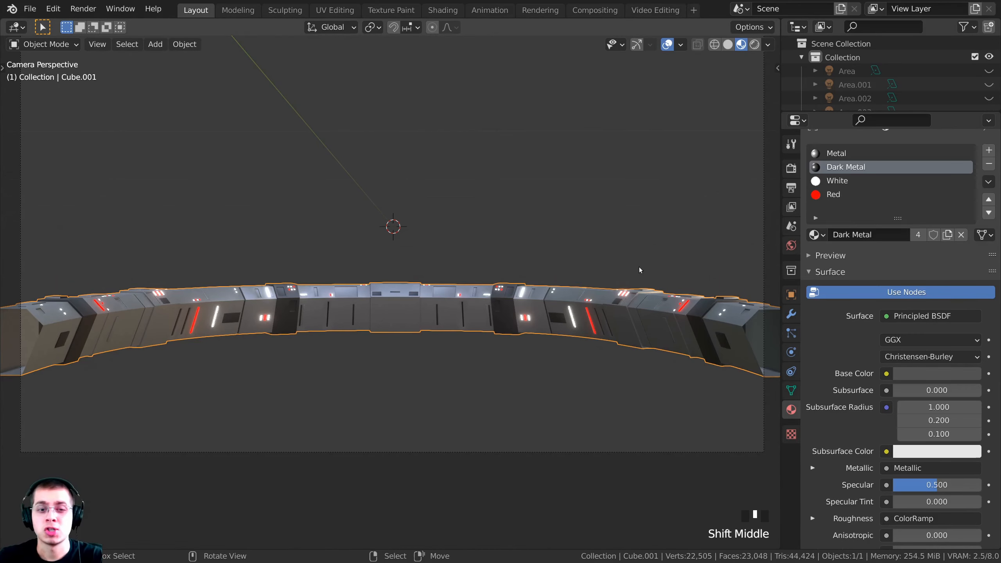
pyautogui.click(791, 314)
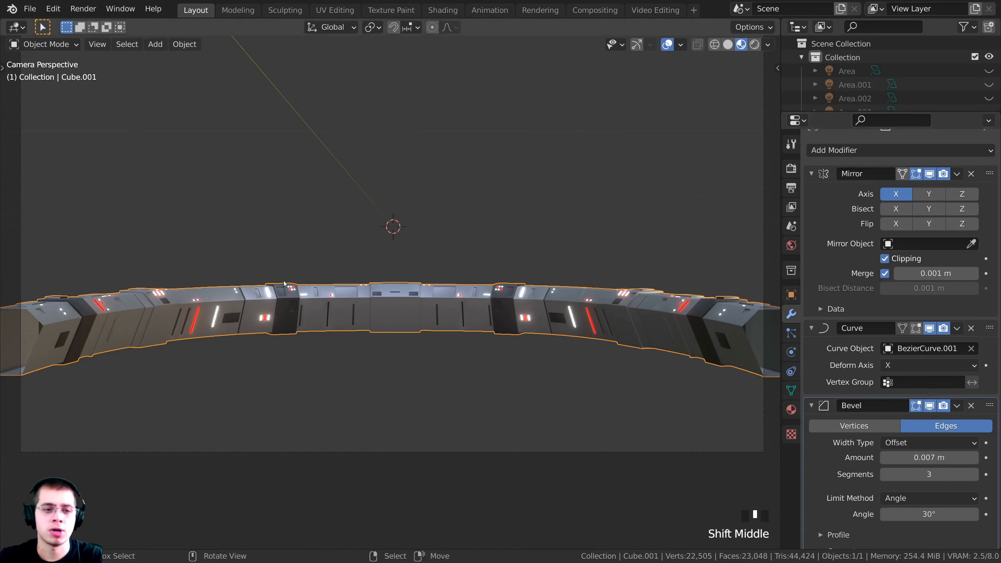
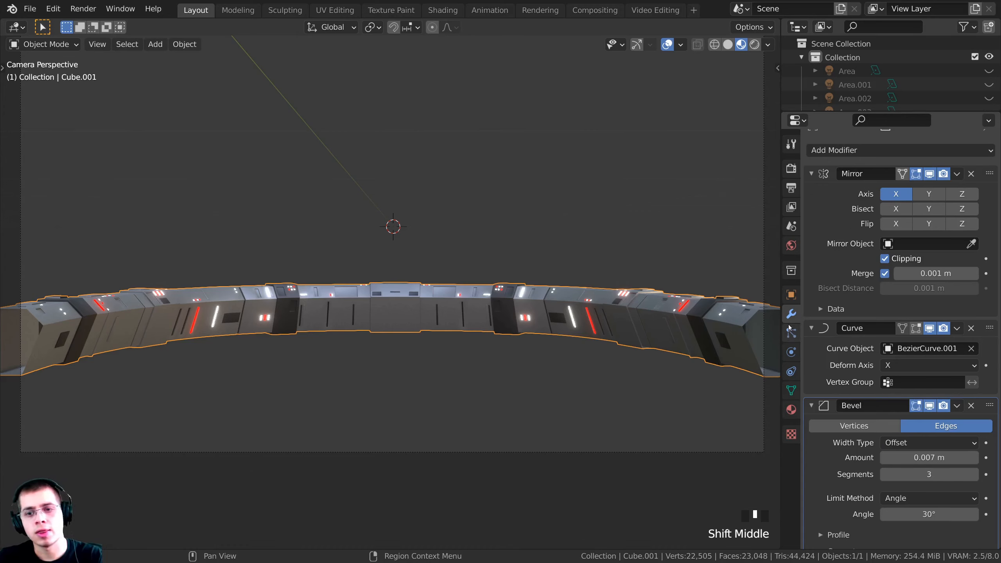
# Make the Mirror modifier active and open its dropdown menu to reach Apply
pyautogui.tripleClick(964, 170)
pyautogui.click(958, 173)
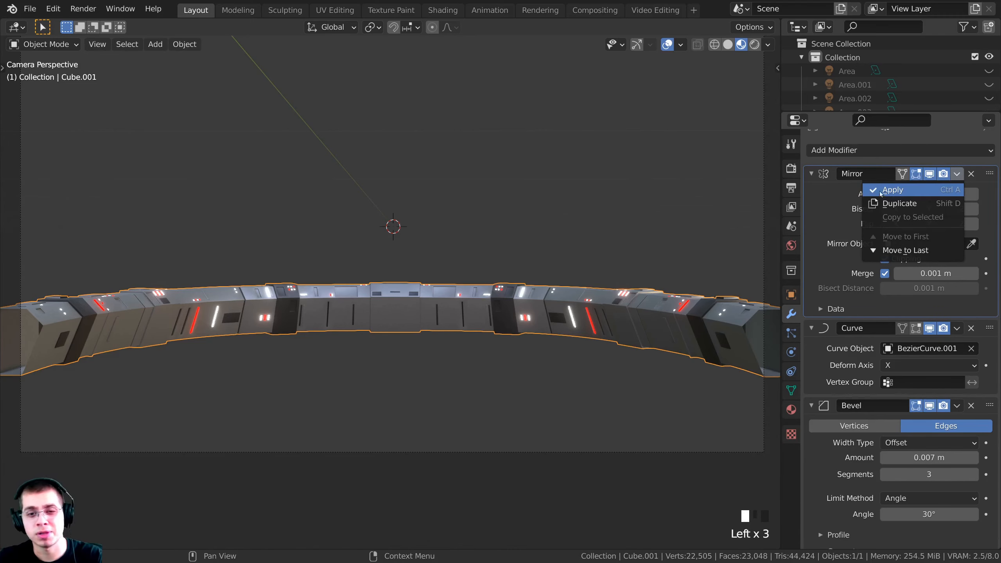
# Apply the Mirror modifier and close in on the tube's red and white strips in Edit Mode
pyautogui.click(892, 190)
pyautogui.press('Tab')
pyautogui.moveTo(530, 177); pyautogui.dragTo(554, 231, button='middle')
pyautogui.keyDown('shift'); pyautogui.moveTo(559, 316); pyautogui.dragTo(427, 243, button='middle'); pyautogui.keyUp('shift')
pyautogui.press('a')
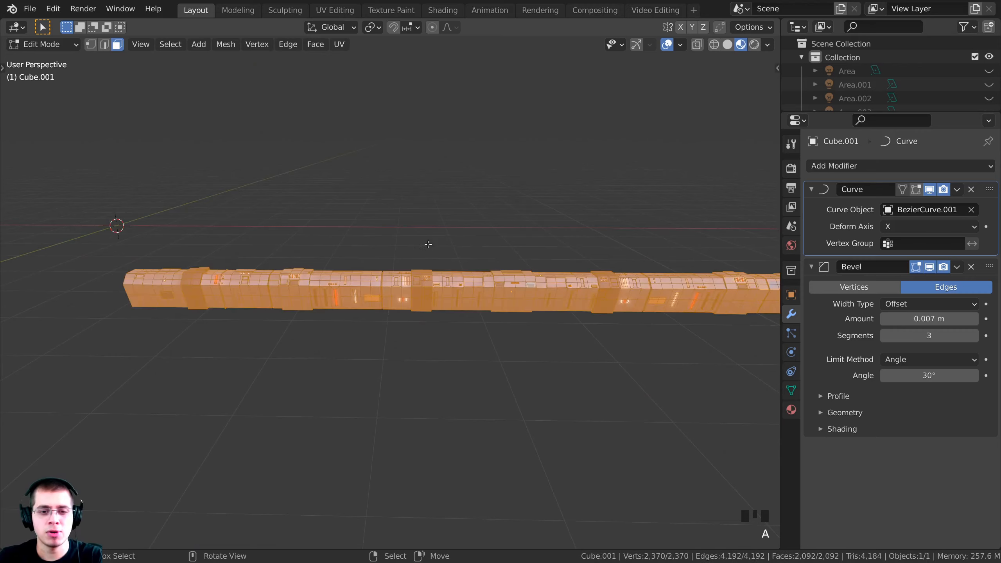
pyautogui.scroll(-1, 427, 244)
pyautogui.keyDown('shift'); pyautogui.moveTo(501, 267); pyautogui.dragTo(440, 260, button='middle'); pyautogui.keyUp('shift')
pyautogui.hotkey('alt', 'a')
pyautogui.scroll(1, 395, 282)
pyautogui.scroll(2, 394, 282)
pyautogui.keyDown('shift'); pyautogui.moveTo(395, 283); pyautogui.dragTo(450, 285, button='middle'); pyautogui.keyUp('shift')
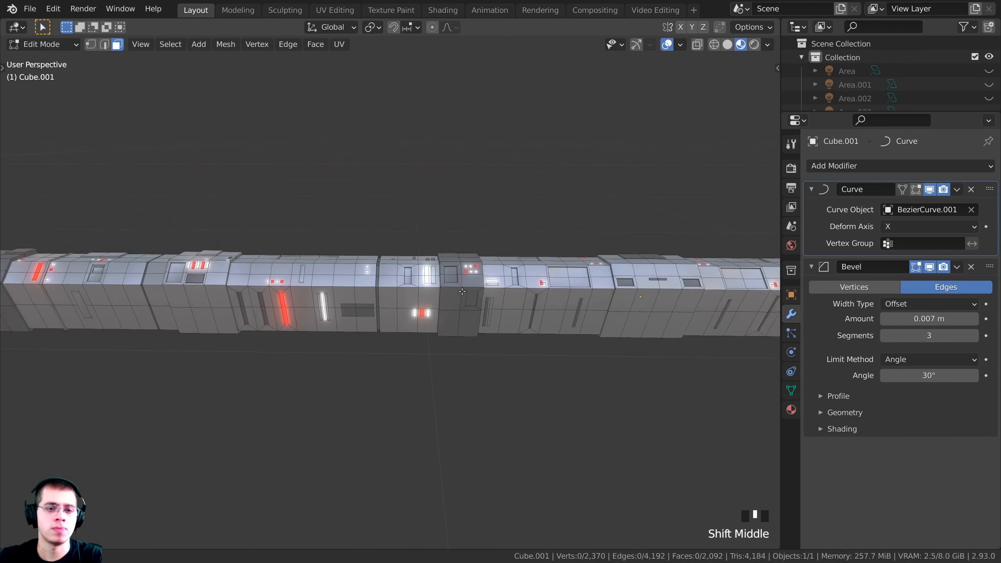
pyautogui.scroll(2, 450, 285)
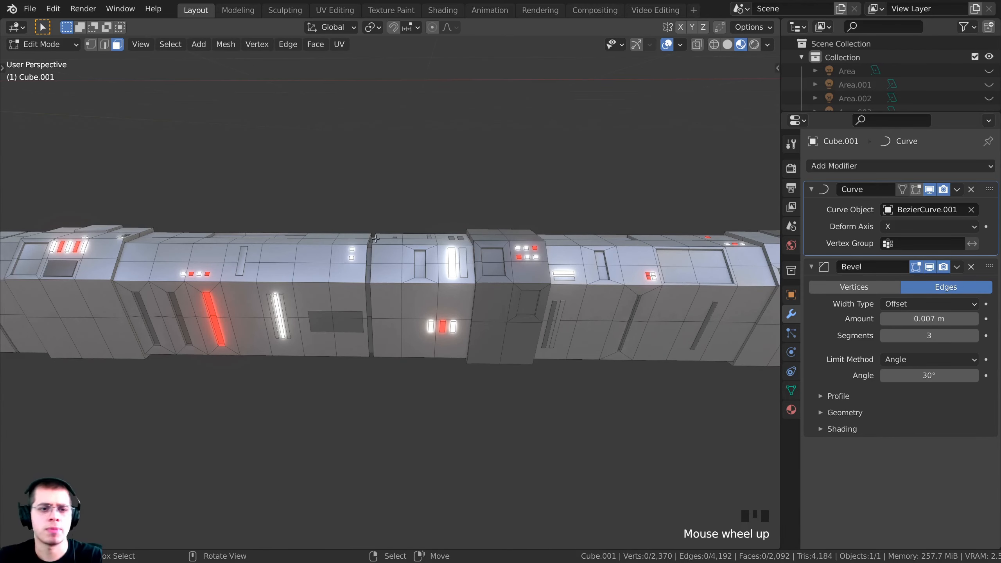
pyautogui.keyDown('shift'); pyautogui.moveTo(375, 238); pyautogui.dragTo(373, 279, button='middle'); pyautogui.keyUp('shift')
pyautogui.scroll(2, 423, 311)
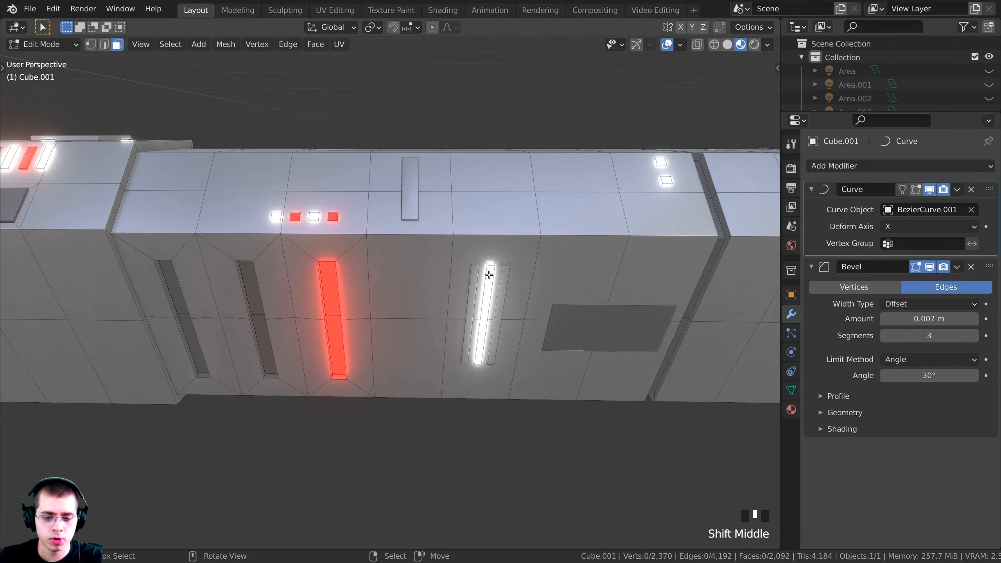
# Slide the glowing white strip and its neighbouring strip further left along X
pyautogui.press('l')
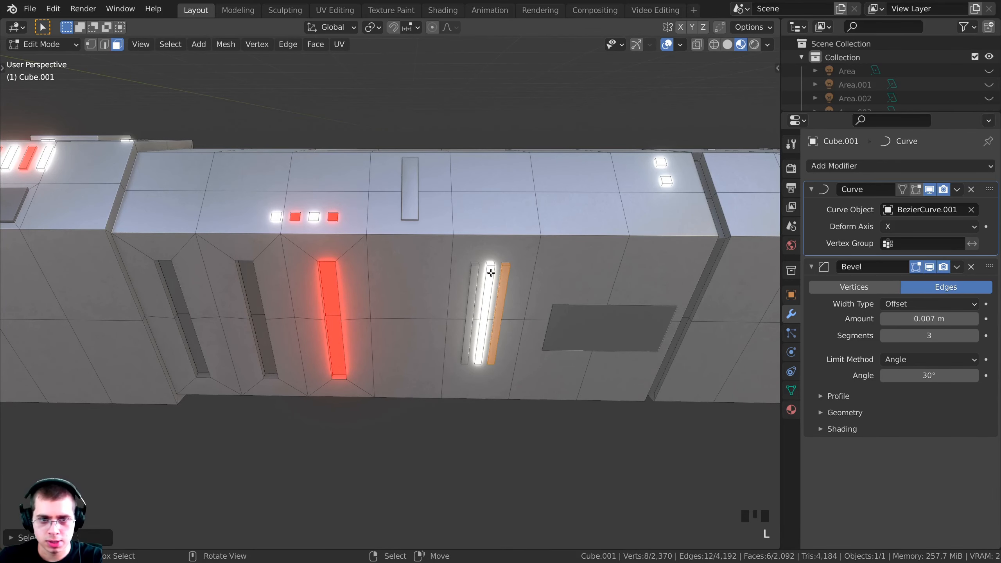
pyautogui.press('l')
pyautogui.keyDown('shift'); pyautogui.moveTo(469, 273); pyautogui.dragTo(72, 221, button='middle'); pyautogui.keyUp('shift')
pyautogui.scroll(-4, 152, 276)
pyautogui.keyDown('shift'); pyautogui.moveTo(152, 277); pyautogui.dragTo(350, 282, button='middle'); pyautogui.keyUp('shift')
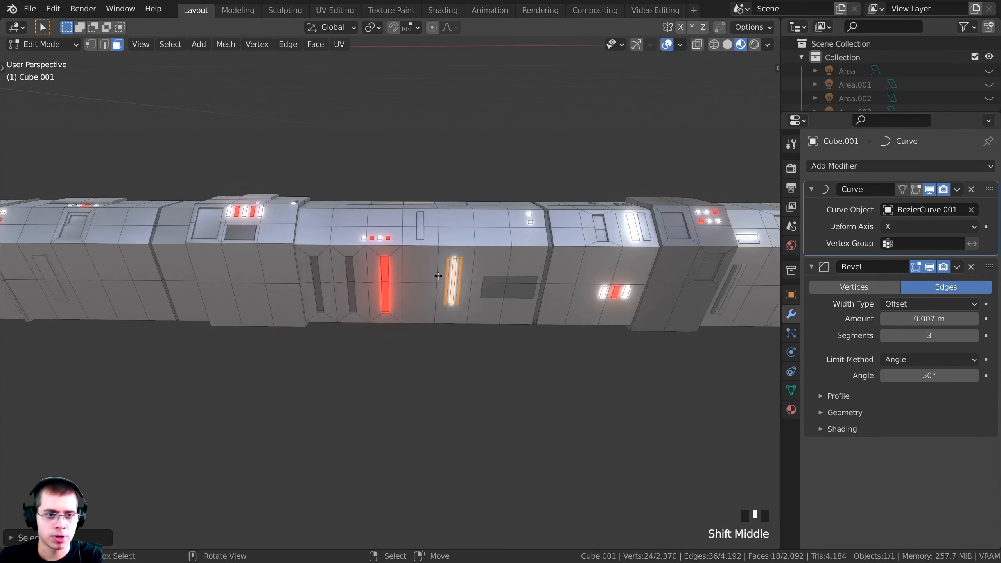
pyautogui.press('g')
pyautogui.press('x')
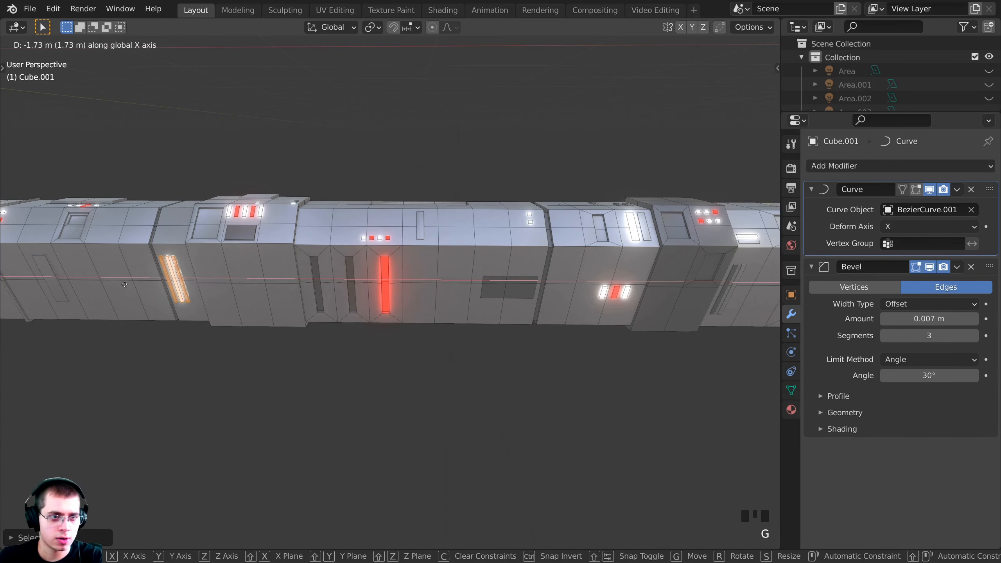
pyautogui.click(95, 282)
pyautogui.press('KP_Decimal')
pyautogui.press('a')
pyautogui.scroll(-1, 411, 195)
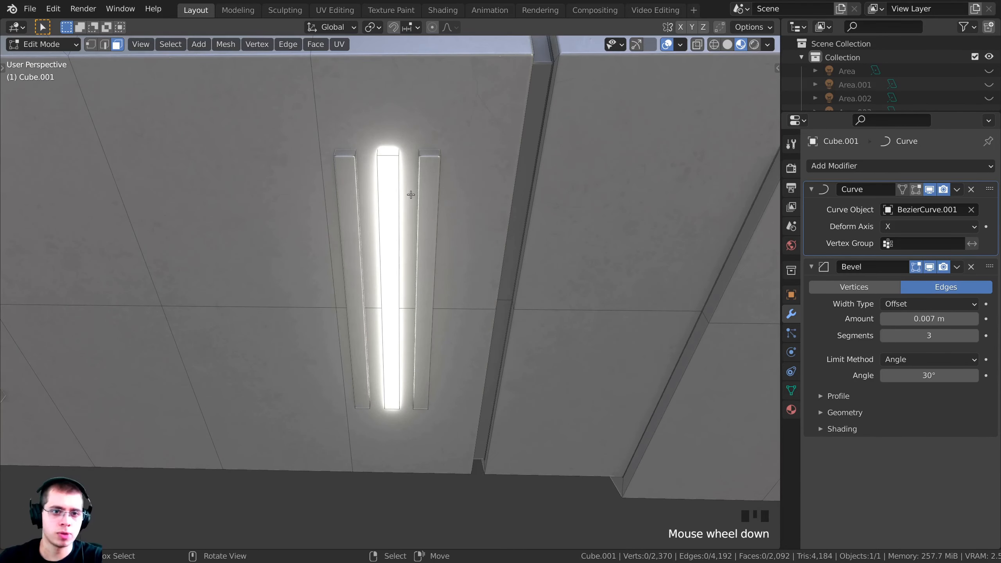
# Delete the right-hand light strip's vertices
pyautogui.press('l')
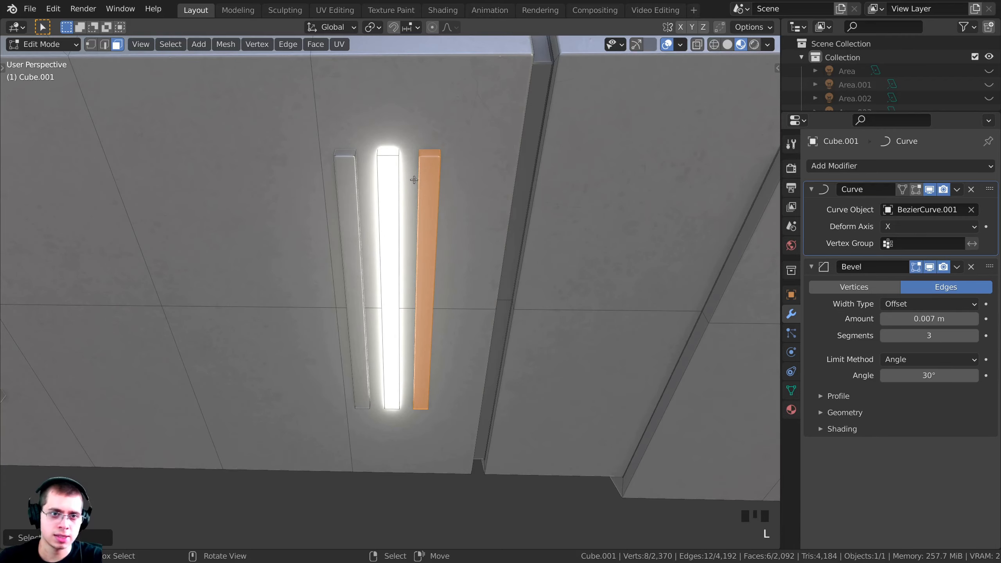
pyautogui.press('x')
pyautogui.click(414, 180)
pyautogui.moveTo(414, 180); pyautogui.dragTo(490, 253, button='middle')
pyautogui.scroll(3, 615, 221)
pyautogui.scroll(-1, 332, 267)
pyautogui.moveTo(333, 267); pyautogui.dragTo(443, 232, button='middle')
pyautogui.scroll(2, 445, 229)
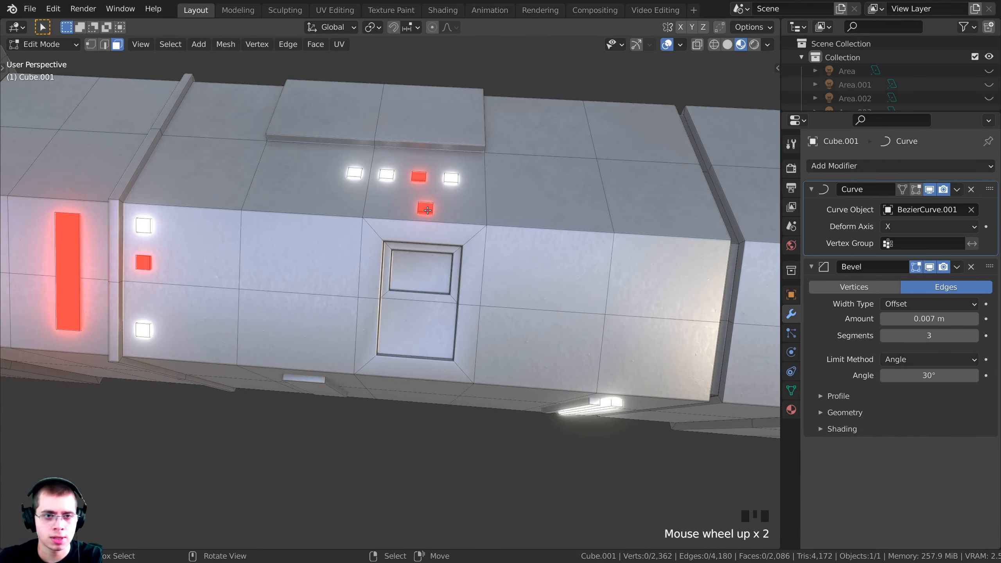
# Slide the red square lights to a new position along X
pyautogui.press('l')
pyautogui.press('l')
pyautogui.press('l')
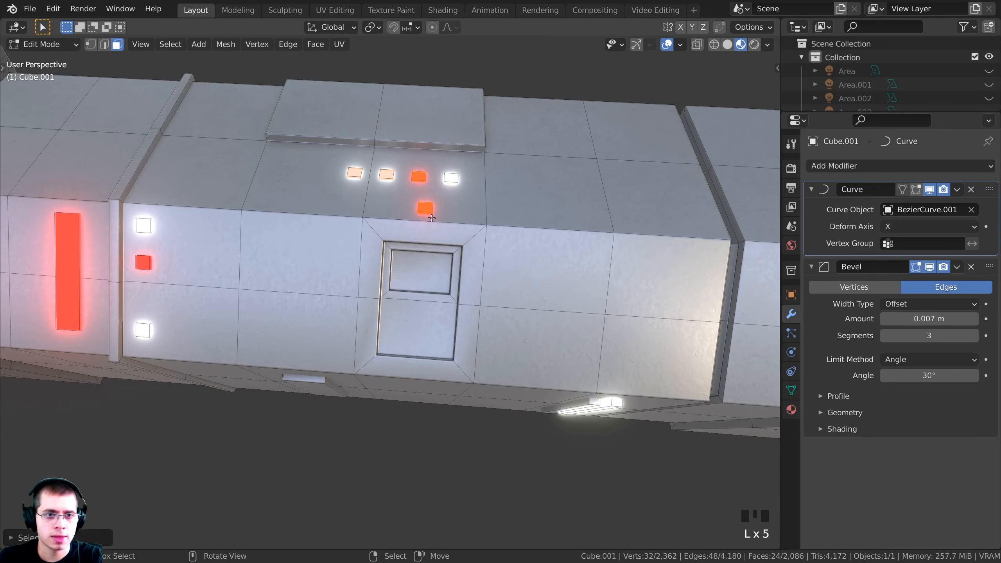
pyautogui.keyDown('shift'); pyautogui.moveTo(432, 218); pyautogui.dragTo(490, 242, button='middle'); pyautogui.keyUp('shift')
pyautogui.press('g')
pyautogui.press('x')
pyautogui.click(615, 239)
pyautogui.scroll(3, 473, 245)
pyautogui.press('a')
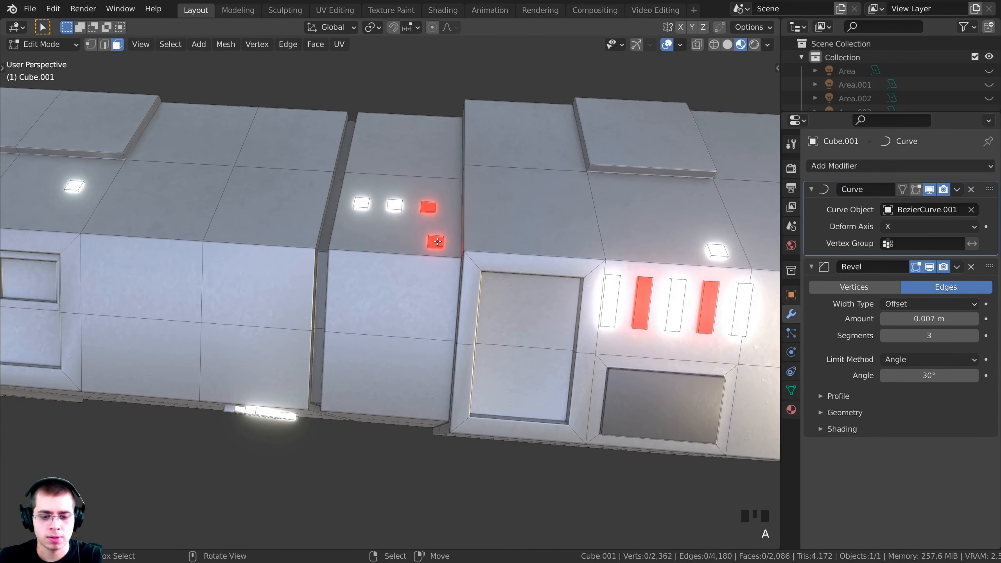
# Delete two red square lights from the hull
pyautogui.press('x')
pyautogui.click(424, 241)
pyautogui.keyDown('shift'); pyautogui.moveTo(424, 241); pyautogui.dragTo(591, 339, button='middle'); pyautogui.keyUp('shift')
pyautogui.scroll(3, 498, 300)
pyautogui.press('l')
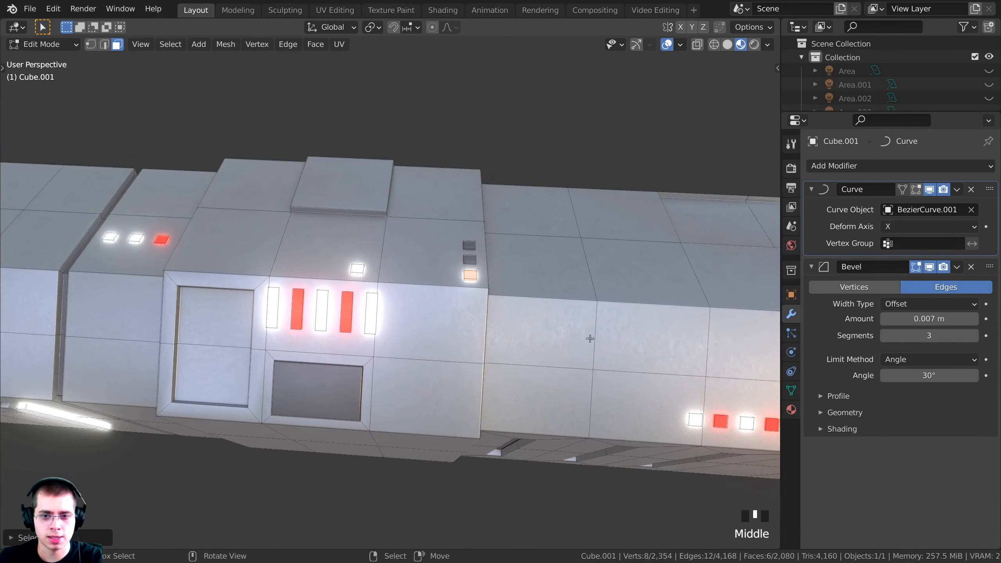
pyautogui.moveTo(687, 424); pyautogui.dragTo(413, 317, button='middle')
pyautogui.press('x')
pyautogui.click(621, 308)
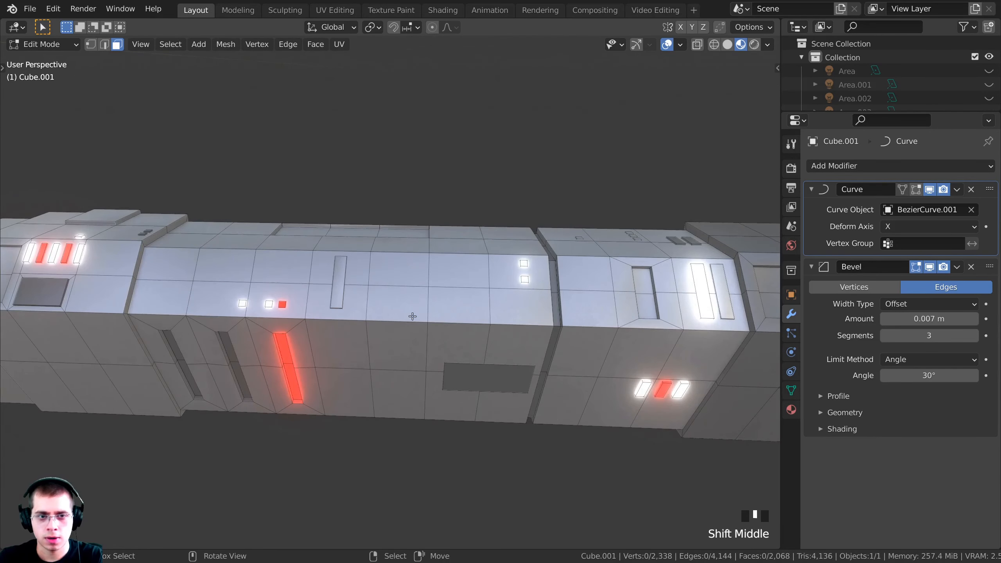
# Duplicate the recessed wall panel twice, placing the copies in a row
pyautogui.click(341, 276)
pyautogui.scroll(2, 341, 276)
pyautogui.hotkey('shift', 'd')
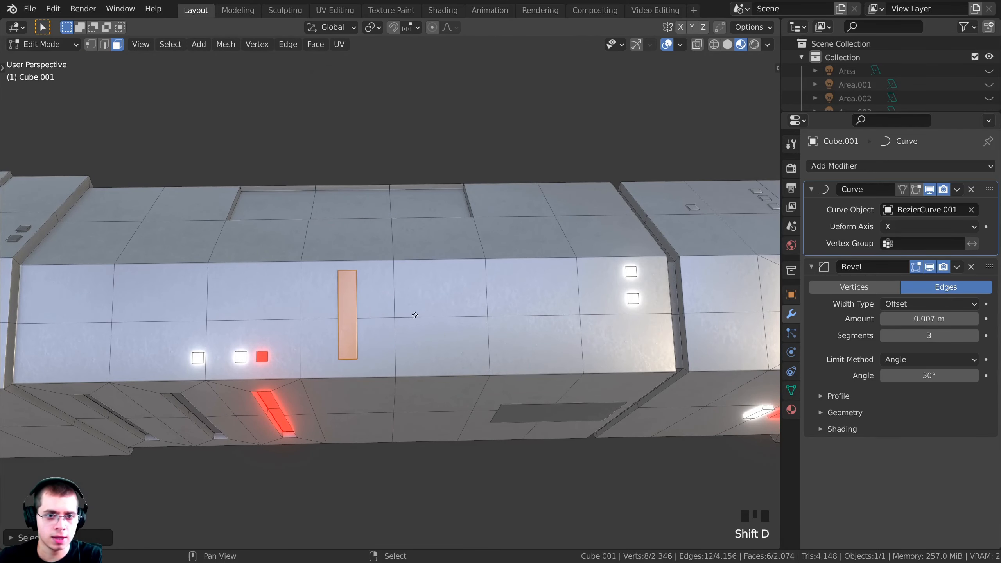
pyautogui.click(417, 316)
pyautogui.hotkey('shift', 'd')
pyautogui.click(463, 313)
pyautogui.press('a')
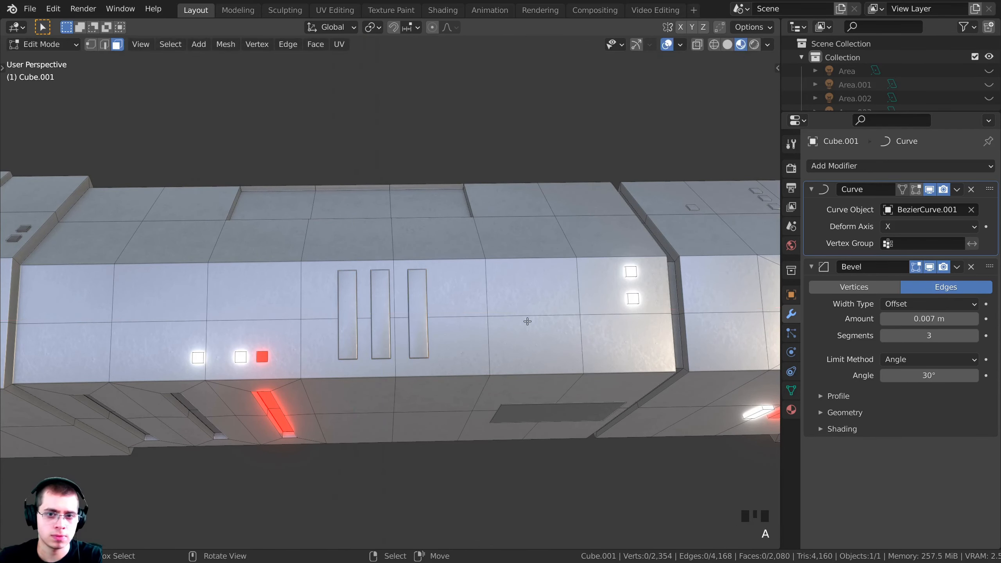
# Reposition the red and white console light squares on the block
pyautogui.scroll(-3, 528, 320)
pyautogui.keyDown('shift'); pyautogui.moveTo(528, 320); pyautogui.dragTo(438, 336, button='middle'); pyautogui.keyUp('shift')
pyautogui.scroll(-4, 490, 316)
pyautogui.scroll(-2, 486, 292)
pyautogui.scroll(-2, 438, 335)
pyautogui.keyDown('shift'); pyautogui.moveTo(552, 343); pyautogui.dragTo(454, 336, button='middle'); pyautogui.keyUp('shift')
pyautogui.scroll(2, 518, 340)
pyautogui.moveTo(453, 335); pyautogui.dragTo(515, 287, button='middle')
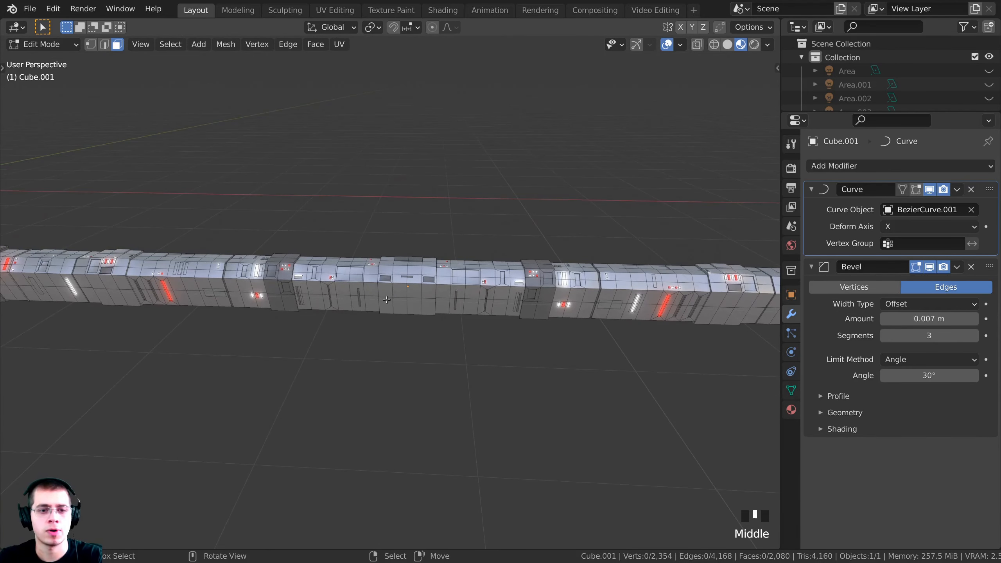
pyautogui.scroll(2, 386, 300)
pyautogui.keyDown('shift'); pyautogui.moveTo(386, 299); pyautogui.dragTo(534, 311, button='middle'); pyautogui.keyUp('shift')
pyautogui.scroll(6, 423, 262)
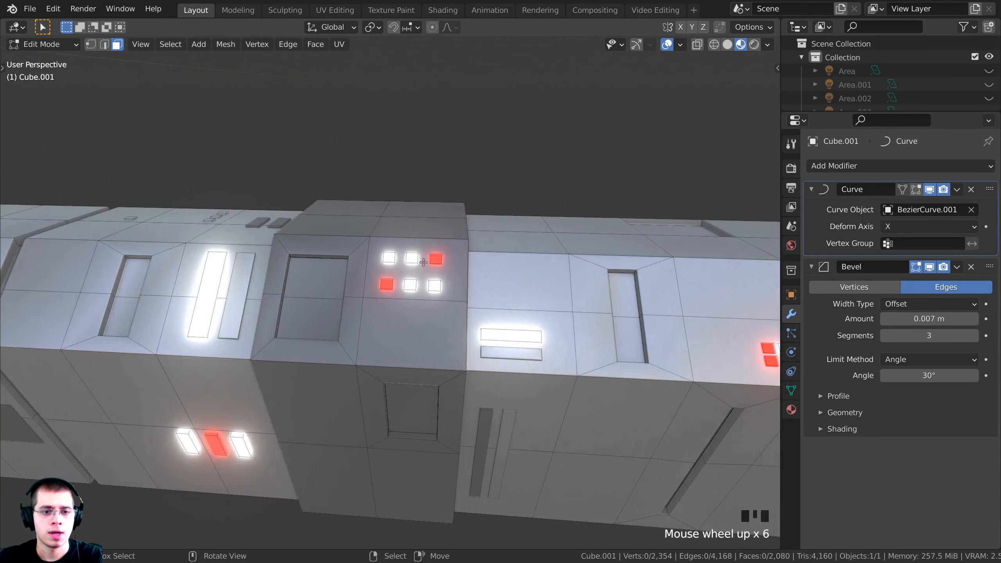
pyautogui.keyDown('shift'); pyautogui.scroll(-2, 432, 259); pyautogui.keyUp('shift')
pyautogui.scroll(-4, 431, 259)
pyautogui.keyDown('shift'); pyautogui.moveTo(432, 260); pyautogui.dragTo(628, 291, button='middle'); pyautogui.keyUp('shift')
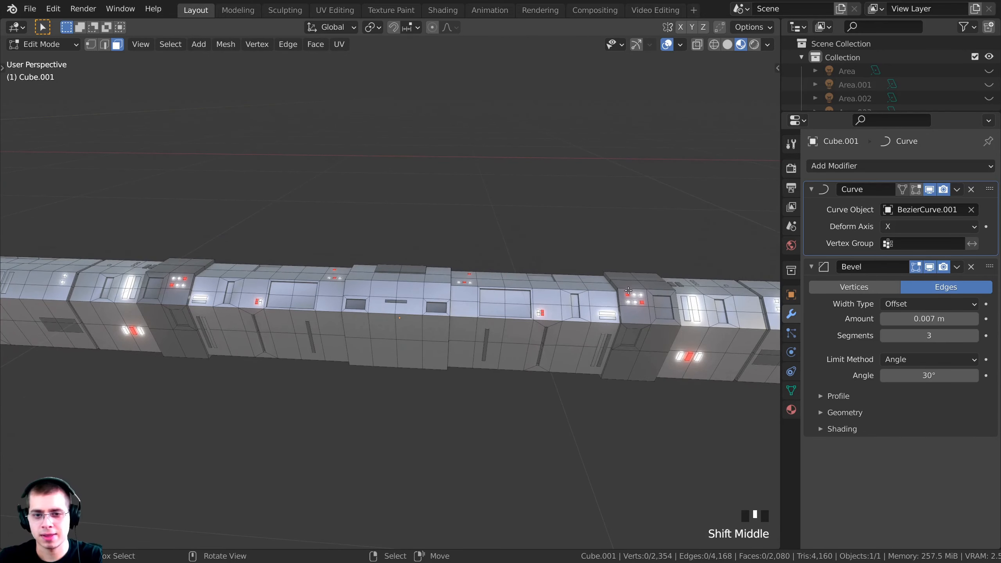
pyautogui.keyDown('shift'); pyautogui.moveTo(414, 313); pyautogui.dragTo(545, 309, button='middle'); pyautogui.keyUp('shift')
pyautogui.scroll(2, 545, 310)
pyautogui.moveTo(394, 292); pyautogui.dragTo(445, 276, button='middle')
pyautogui.scroll(4, 362, 268)
pyautogui.keyDown('shift'); pyautogui.scroll(1, 361, 267); pyautogui.keyUp('shift')
pyautogui.keyDown('shift'); pyautogui.moveTo(359, 265); pyautogui.dragTo(355, 261, button='middle'); pyautogui.keyUp('shift')
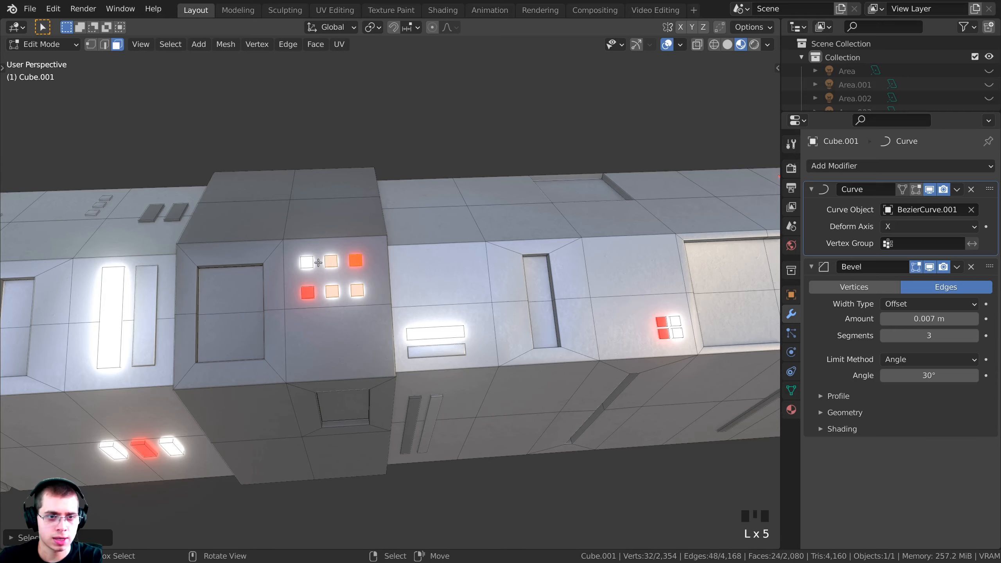
pyautogui.moveTo(330, 287); pyautogui.dragTo(485, 288, button='middle')
pyautogui.press('g')
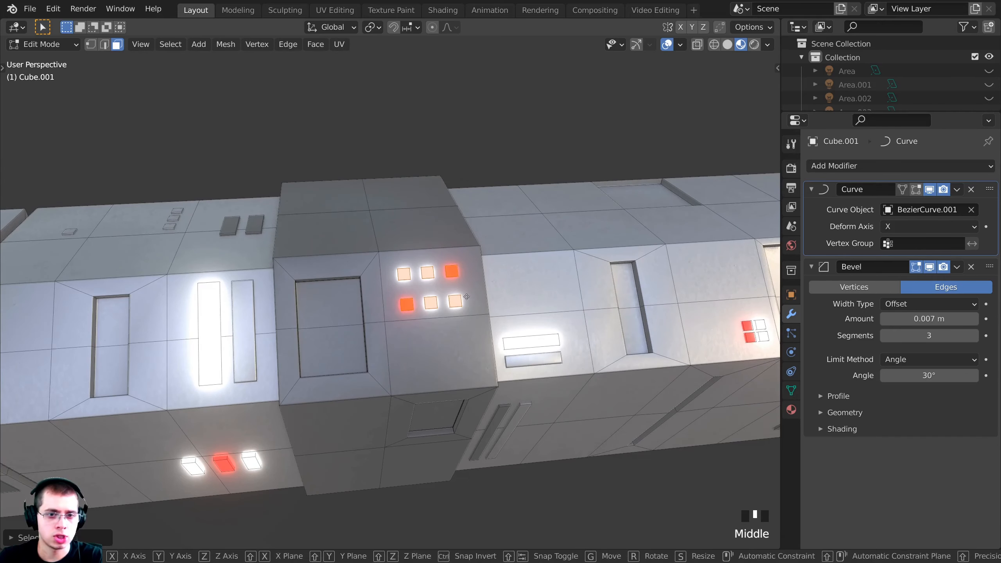
pyautogui.click(633, 286)
pyautogui.keyDown('shift'); pyautogui.moveTo(633, 286); pyautogui.dragTo(481, 273, button='middle'); pyautogui.keyUp('shift')
pyautogui.scroll(3, 417, 244)
pyautogui.press('g')
pyautogui.click(426, 236)
pyautogui.press('g')
pyautogui.click(435, 235)
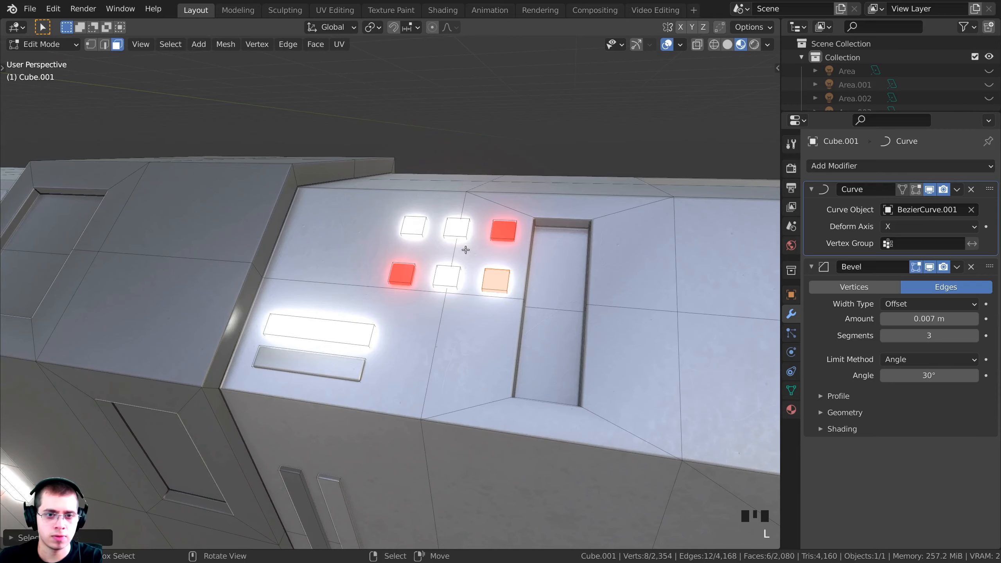
# Delete the selected console lights and glowing white bar, then return to Object Mode camera view
pyautogui.press('x')
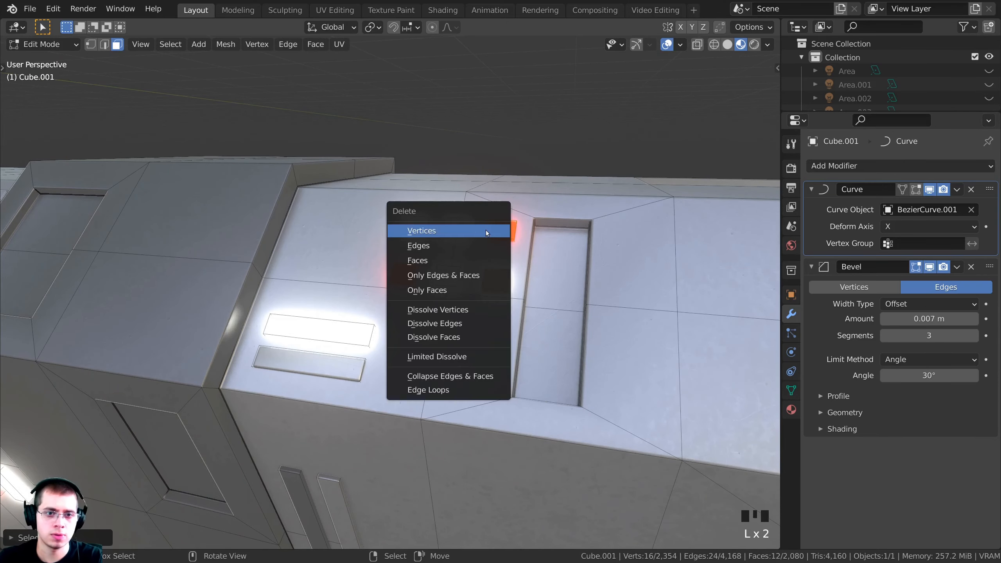
pyautogui.click(459, 233)
pyautogui.moveTo(459, 233); pyautogui.dragTo(313, 327, button='middle')
pyautogui.scroll(3, 313, 327)
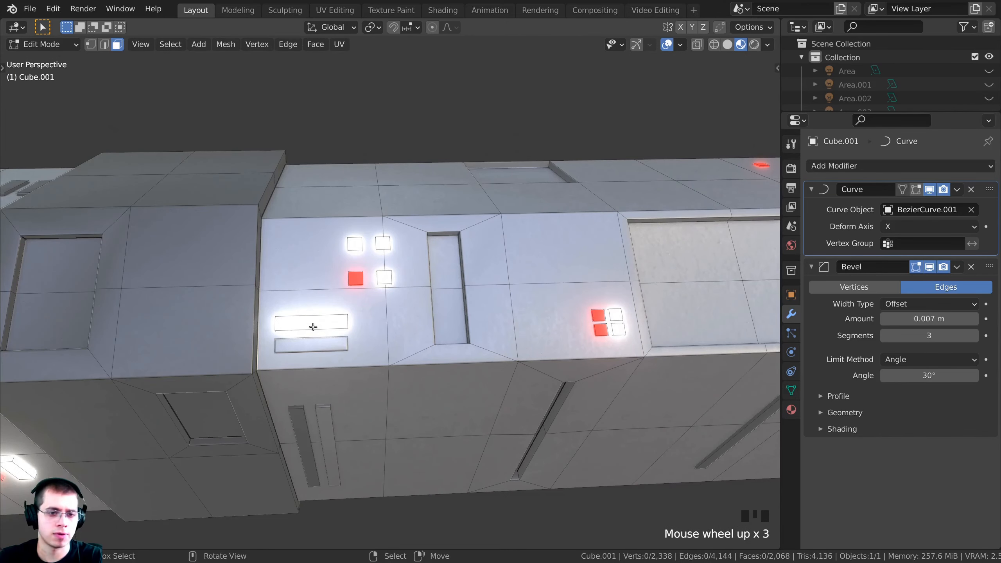
pyautogui.press('x')
pyautogui.click(314, 324)
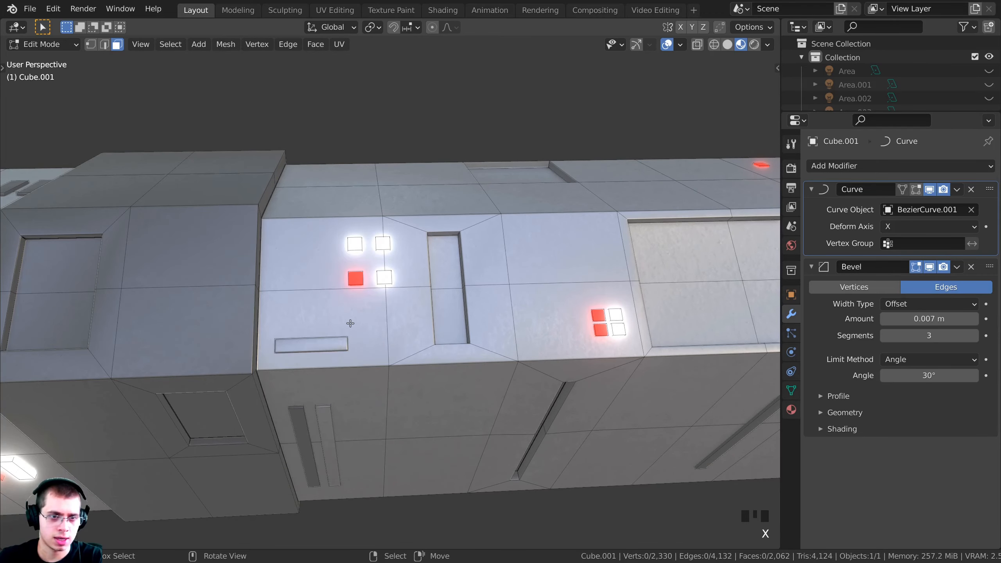
pyautogui.moveTo(314, 324); pyautogui.dragTo(405, 317, button='middle')
pyautogui.scroll(-4, 440, 306)
pyautogui.press('Tab')
pyautogui.press('KP_0')
# Deselect the ring and reframe the view on the console hull
pyautogui.press('a')
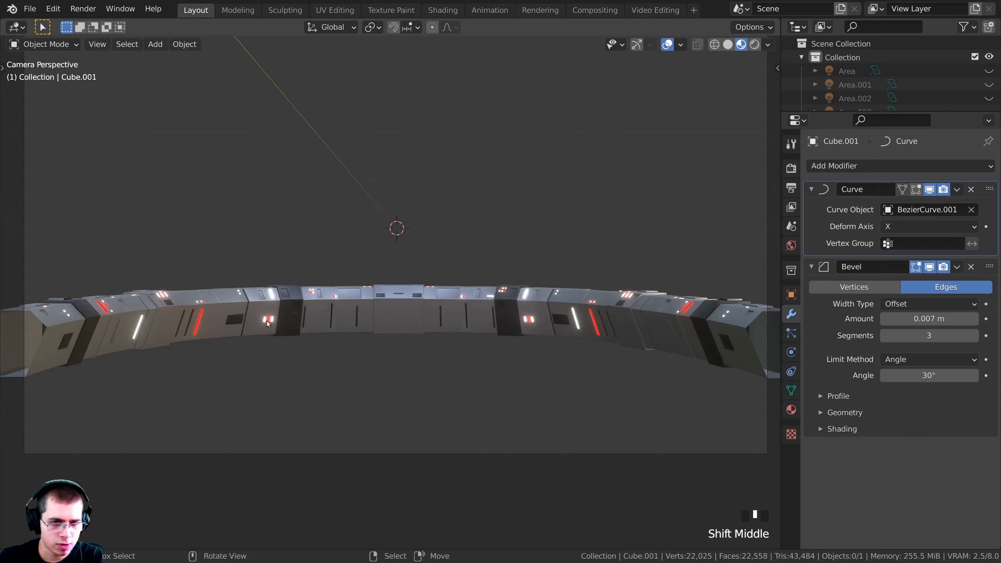
pyautogui.keyDown('shift'); pyautogui.moveTo(273, 329); pyautogui.dragTo(236, 329, button='middle'); pyautogui.keyUp('shift')
pyautogui.scroll(2, 319, 330)
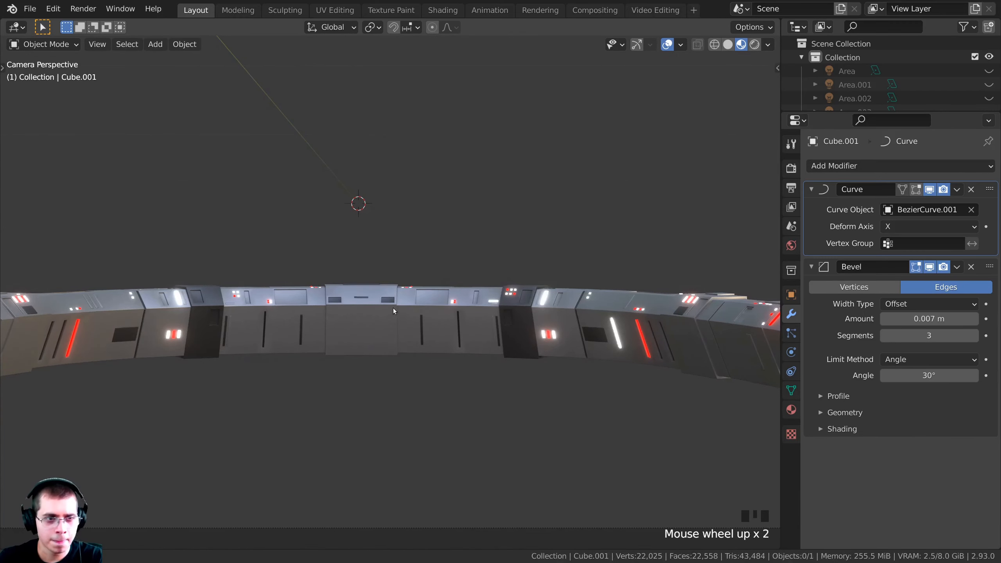
pyautogui.keyDown('shift'); pyautogui.moveTo(393, 309); pyautogui.dragTo(530, 280, button='middle'); pyautogui.keyUp('shift')
pyautogui.scroll(4, 369, 316)
pyautogui.scroll(4, 472, 307)
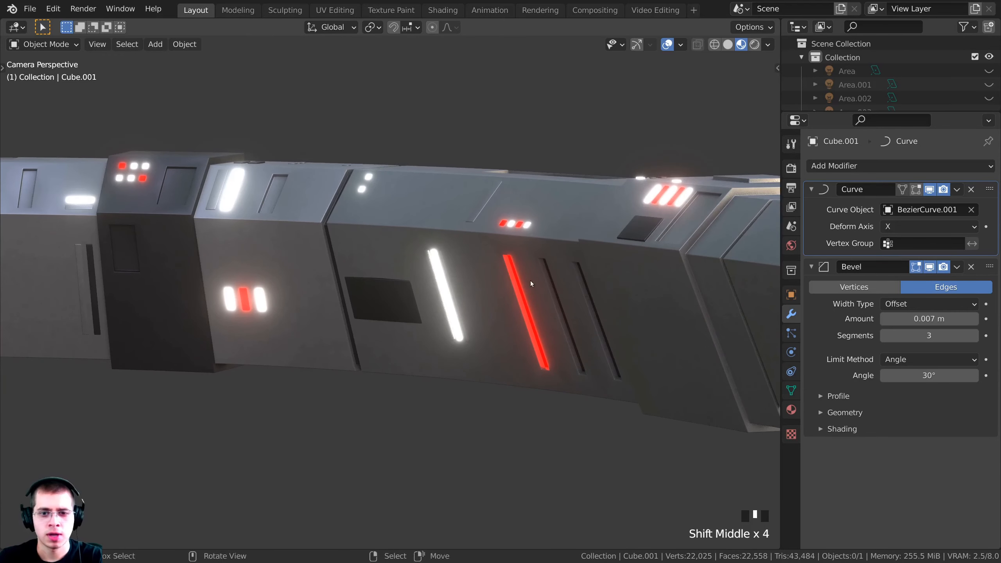
pyautogui.keyDown('shift'); pyautogui.moveTo(386, 316); pyautogui.dragTo(347, 315, button='middle'); pyautogui.keyUp('shift')
pyautogui.scroll(2, 484, 241)
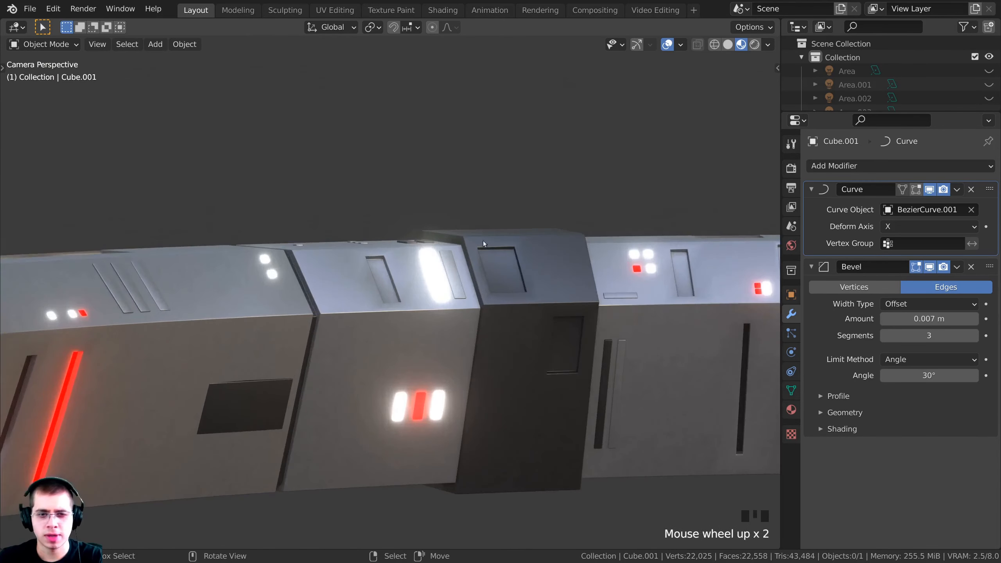
pyautogui.scroll(-3, 525, 293)
pyautogui.keyDown('shift'); pyautogui.moveTo(517, 294); pyautogui.dragTo(471, 221, button='middle'); pyautogui.keyUp('shift')
# Enter Edit Mode on Cube.001, clear the selection, and zoom onto the tall red strip
pyautogui.press('Tab')
pyautogui.scroll(1, 470, 220)
pyautogui.scroll(2, 470, 221)
pyautogui.press('a')
pyautogui.keyDown('shift'); pyautogui.moveTo(453, 394); pyautogui.dragTo(411, 321, button='middle'); pyautogui.keyUp('shift')
pyautogui.hotkey('alt', 'a')
pyautogui.scroll(-3, 378, 345)
pyautogui.scroll(5, 411, 322)
pyautogui.scroll(2, 366, 271)
# Assign the Dark Metal material to the upper and lower faces of the red strip
pyautogui.keyDown('shift'); pyautogui.moveTo(366, 271); pyautogui.dragTo(404, 276, button='middle'); pyautogui.keyUp('shift')
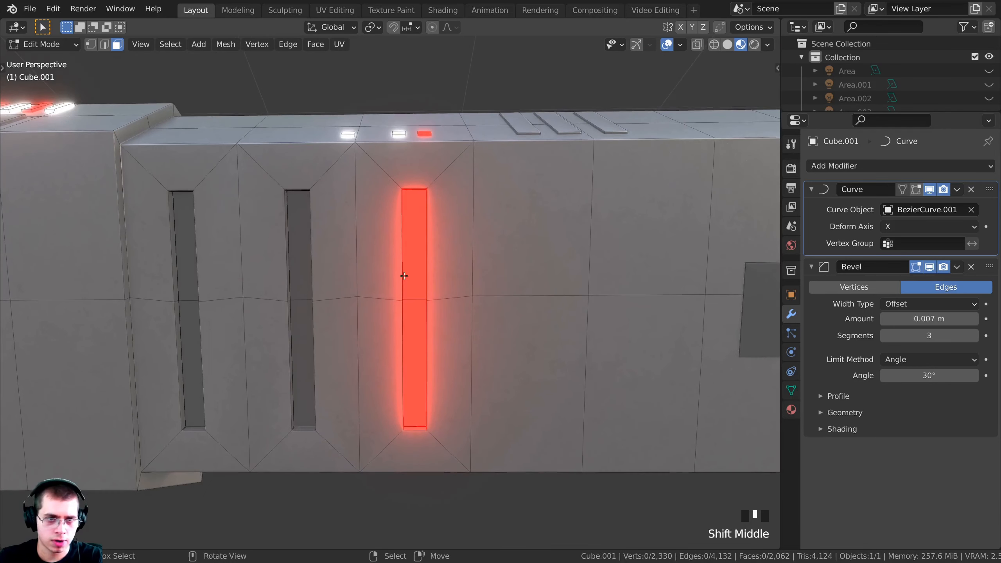
pyautogui.rightClick(410, 245)
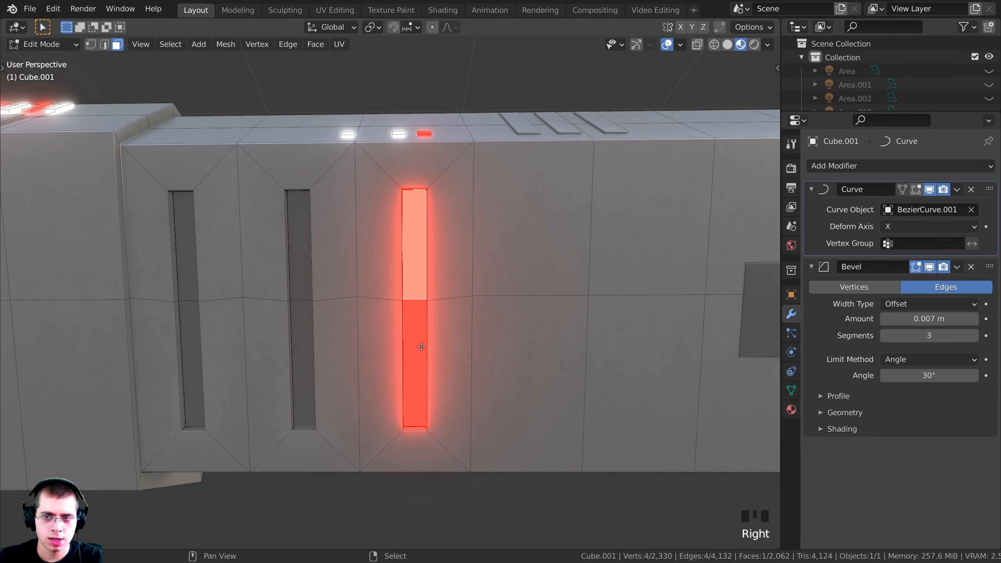
pyautogui.keyDown('shift'); pyautogui.rightClick(422, 347); pyautogui.keyUp('shift')
pyautogui.moveTo(421, 347); pyautogui.dragTo(438, 343, button='middle')
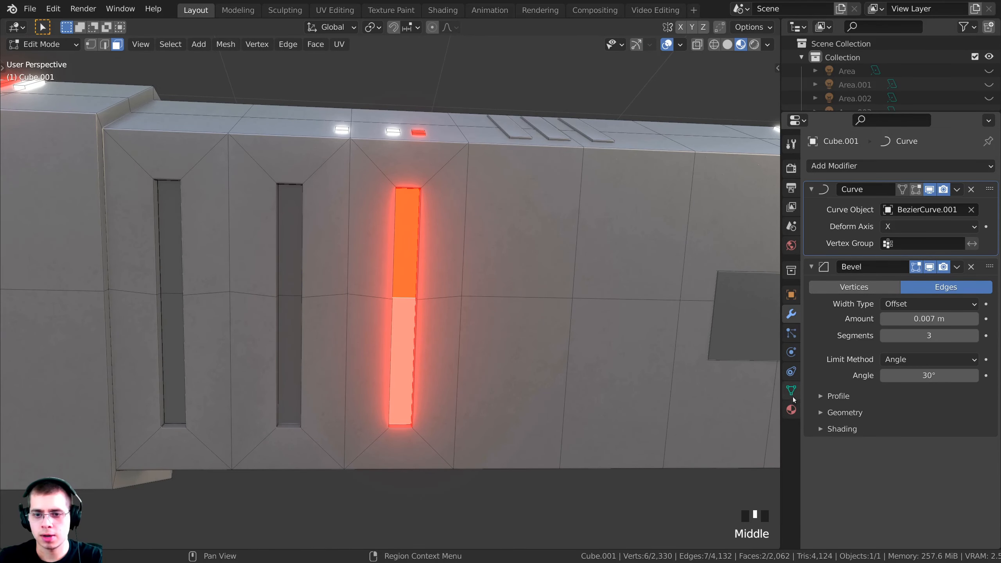
pyautogui.click(793, 410)
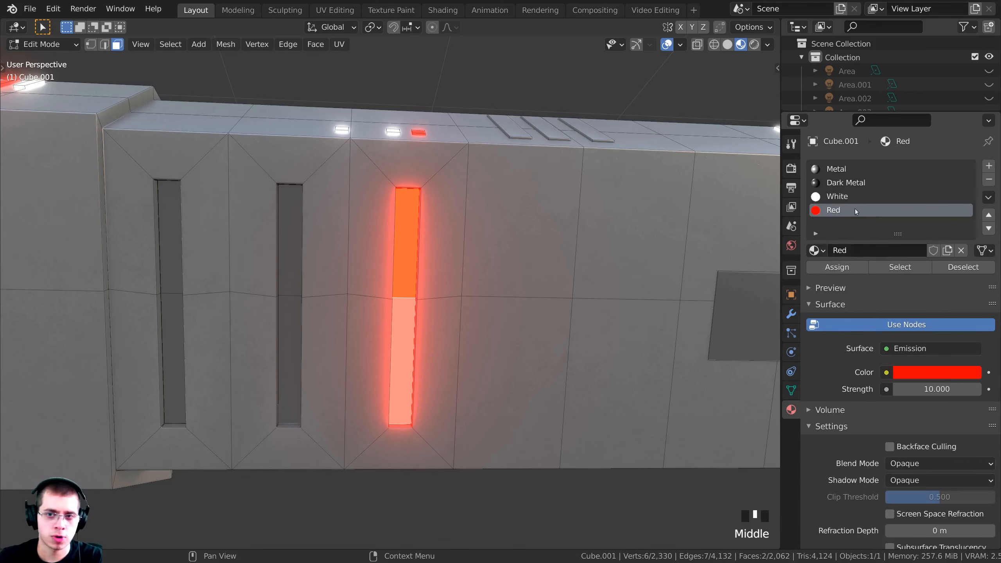
pyautogui.click(842, 186)
pyautogui.click(834, 269)
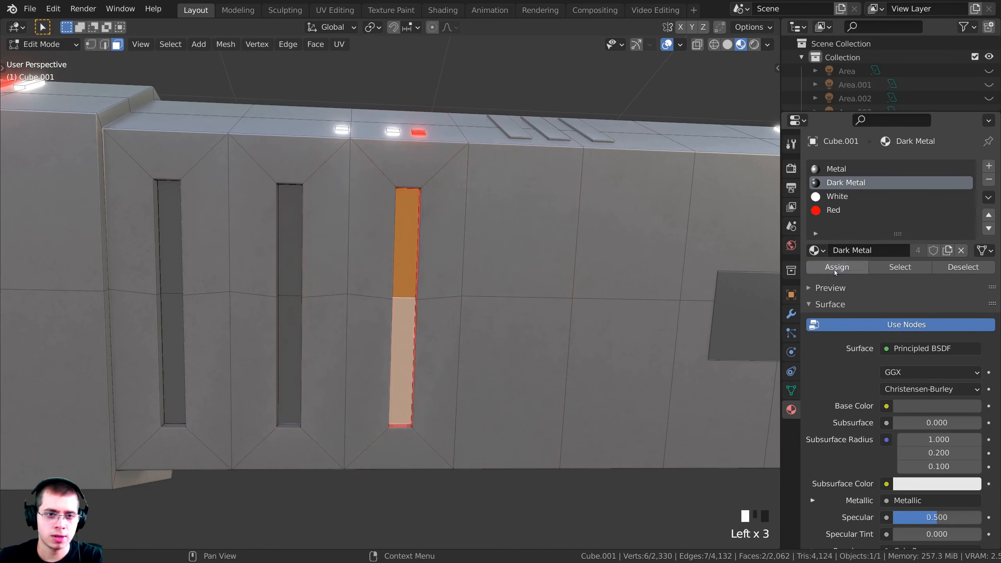
pyautogui.hotkey('alt', 'a')
# Select a linked light strip and slide it along the X axis
pyautogui.scroll(-4, 426, 256)
pyautogui.moveTo(426, 256); pyautogui.dragTo(363, 245, button='middle')
pyautogui.press('l')
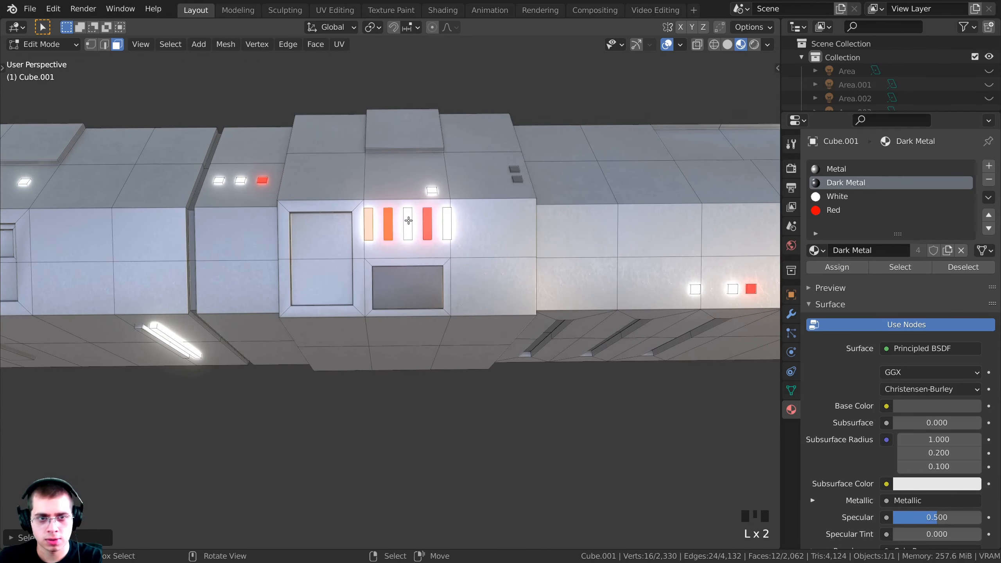
pyautogui.press('g')
pyautogui.press('x')
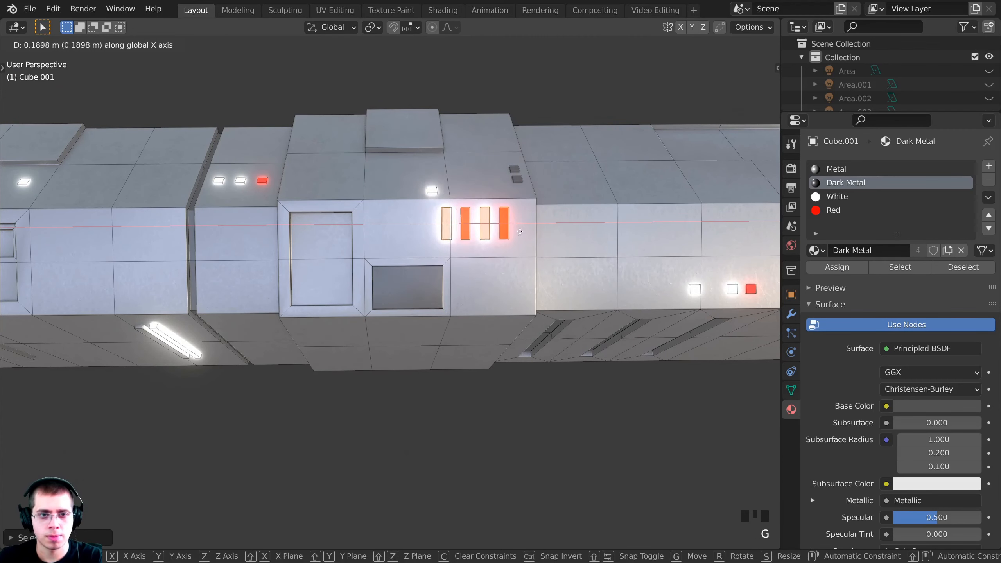
pyautogui.click(451, 228)
# Delete another linked light strip's vertices
pyautogui.hotkey('alt', 'a')
pyautogui.press('l')
pyautogui.press('x')
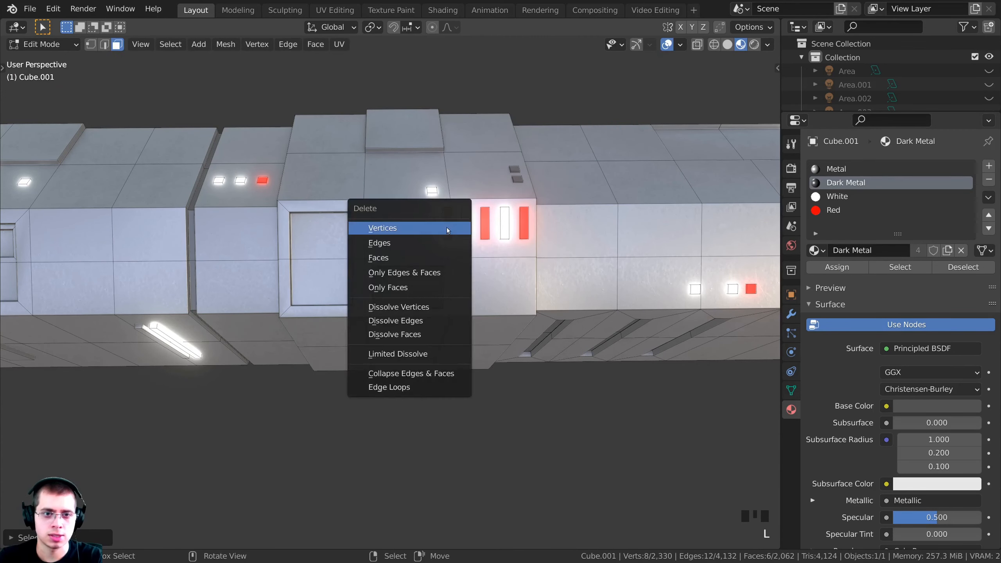
pyautogui.click(447, 228)
# Give the hull's window face the Metal material
pyautogui.keyDown('shift'); pyautogui.moveTo(447, 228); pyautogui.dragTo(560, 233, button='middle'); pyautogui.keyUp('shift')
pyautogui.scroll(-3, 451, 235)
pyautogui.keyDown('shift'); pyautogui.moveTo(560, 233); pyautogui.dragTo(217, 217, button='middle'); pyautogui.keyUp('shift')
pyautogui.scroll(5, 216, 217)
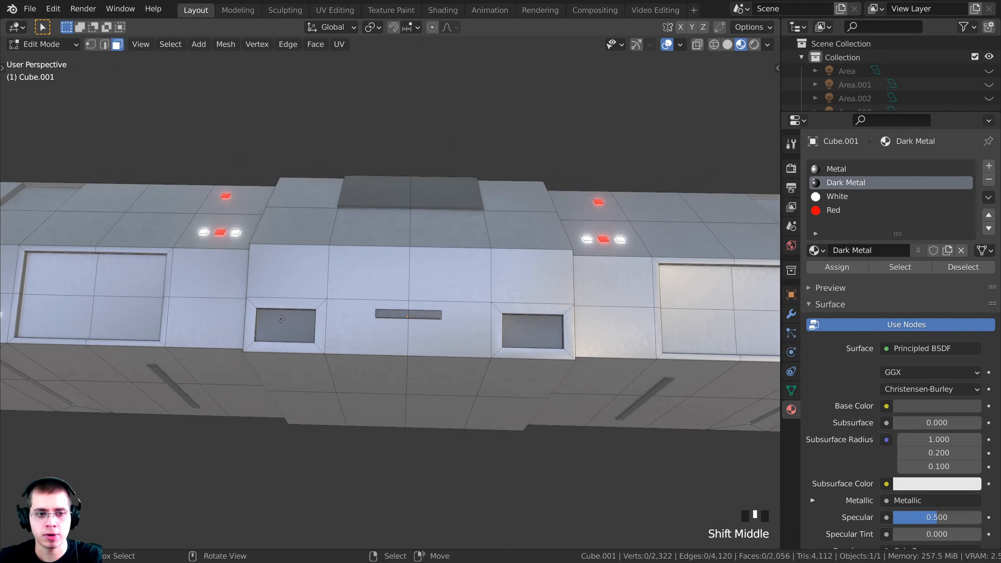
pyautogui.keyDown('shift'); pyautogui.moveTo(281, 319); pyautogui.dragTo(303, 324, button='middle'); pyautogui.keyUp('shift')
pyautogui.hotkey('alt', 'a')
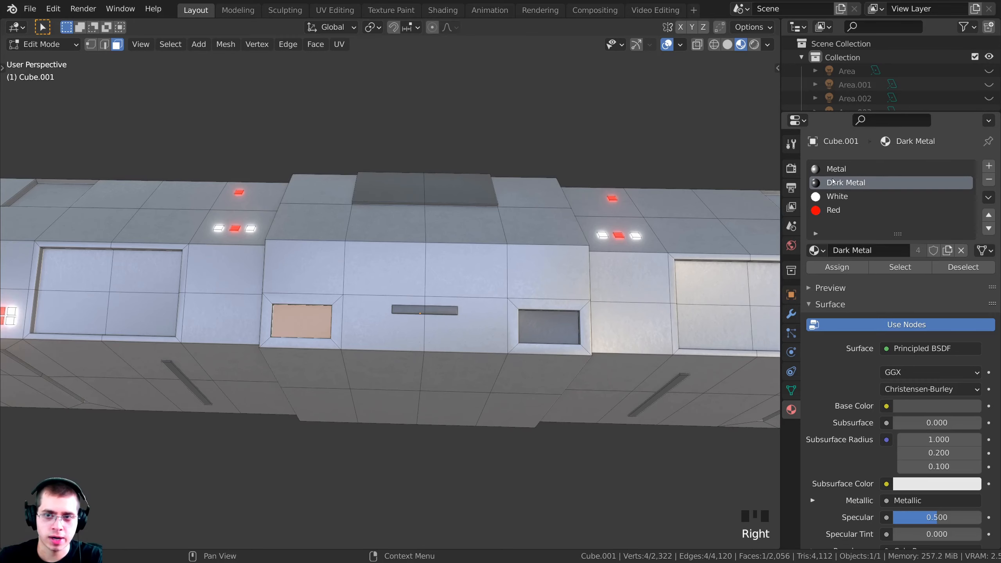
pyautogui.click(837, 169)
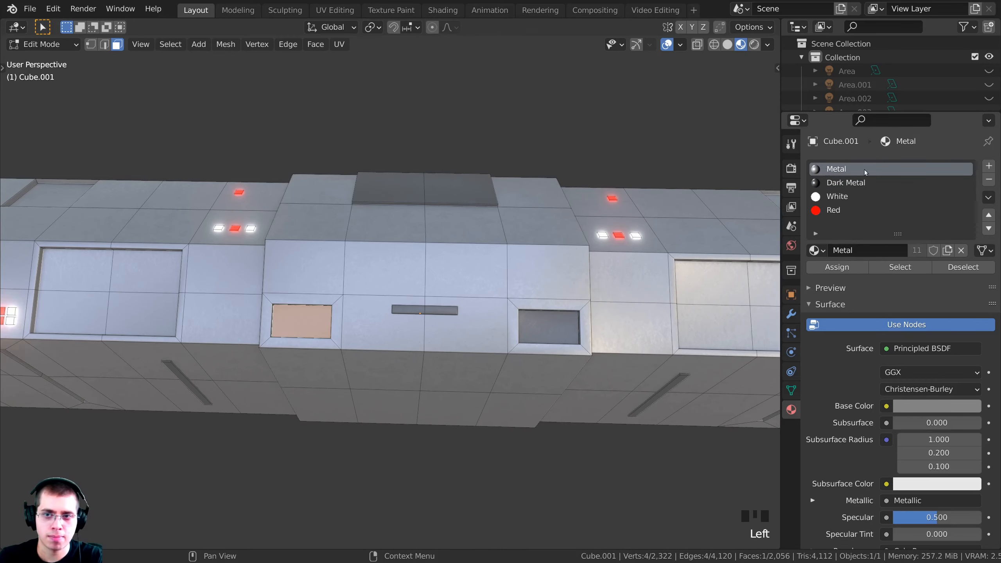
pyautogui.click(837, 272)
# Inset the upper middle hull face and extrude it inward into a recessed panel
pyautogui.moveTo(430, 281); pyautogui.dragTo(396, 348, button='middle')
pyautogui.hotkey('alt', 'a')
pyautogui.click(383, 266)
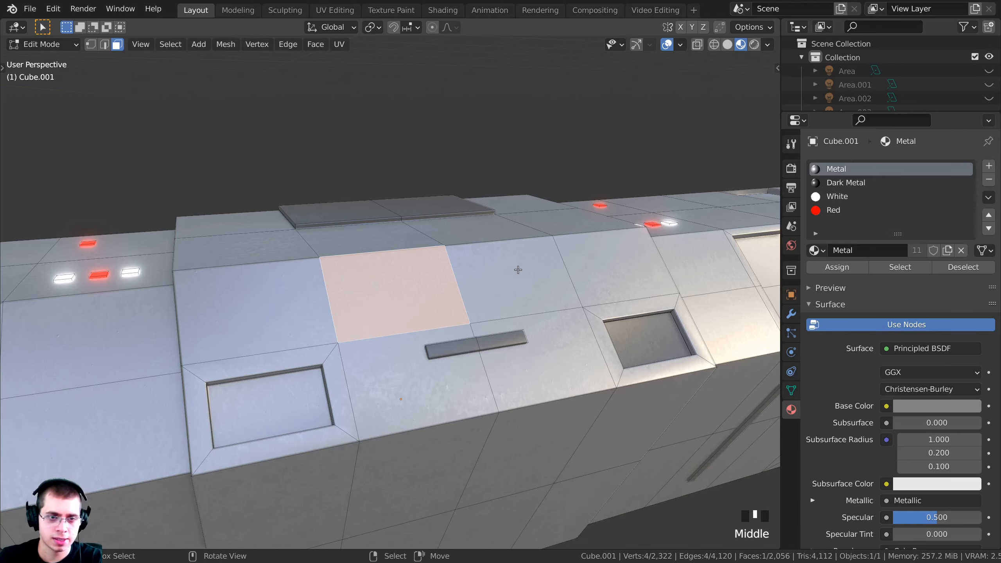
pyautogui.press('i')
pyautogui.click(502, 269)
pyautogui.moveTo(502, 270); pyautogui.dragTo(361, 309, button='middle')
pyautogui.press('e')
pyautogui.click(515, 274)
pyautogui.hotkey('alt', 'a')
pyautogui.keyDown('shift'); pyautogui.moveTo(361, 309); pyautogui.dragTo(364, 312, button='middle'); pyautogui.keyUp('shift')
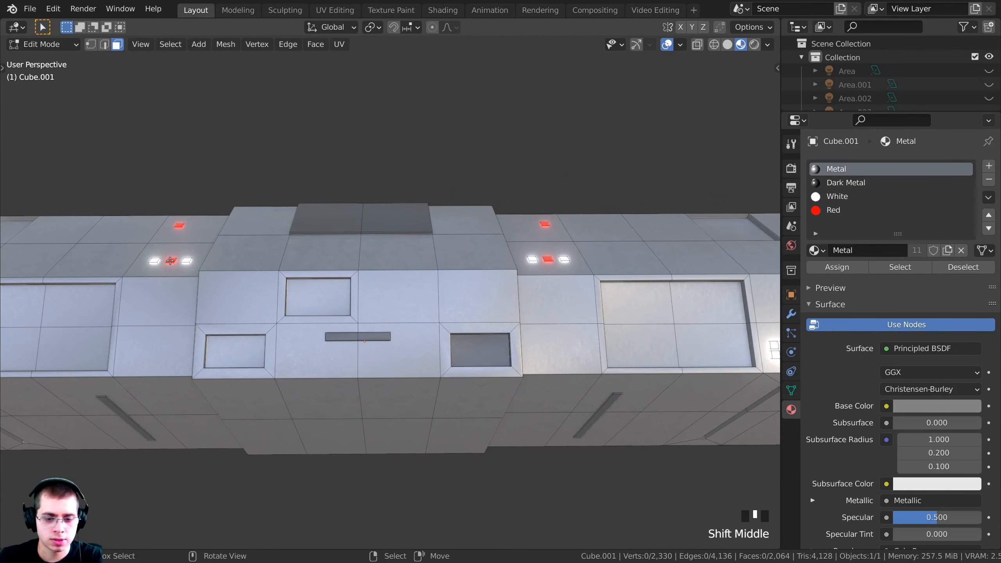
pyautogui.press('k')
pyautogui.rightClick(184, 261)
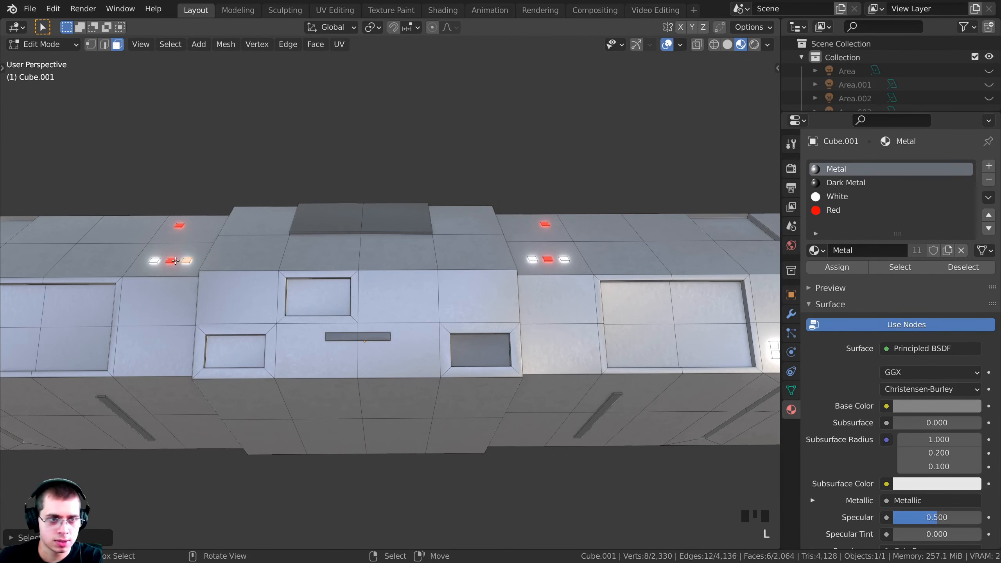
# Select the linked small top lights and move them, checking from the right view
pyautogui.press('l')
pyautogui.moveTo(185, 233); pyautogui.dragTo(379, 257, button='middle')
pyautogui.press('g')
pyautogui.click(478, 251)
pyautogui.moveTo(477, 251); pyautogui.dragTo(259, 254, button='middle')
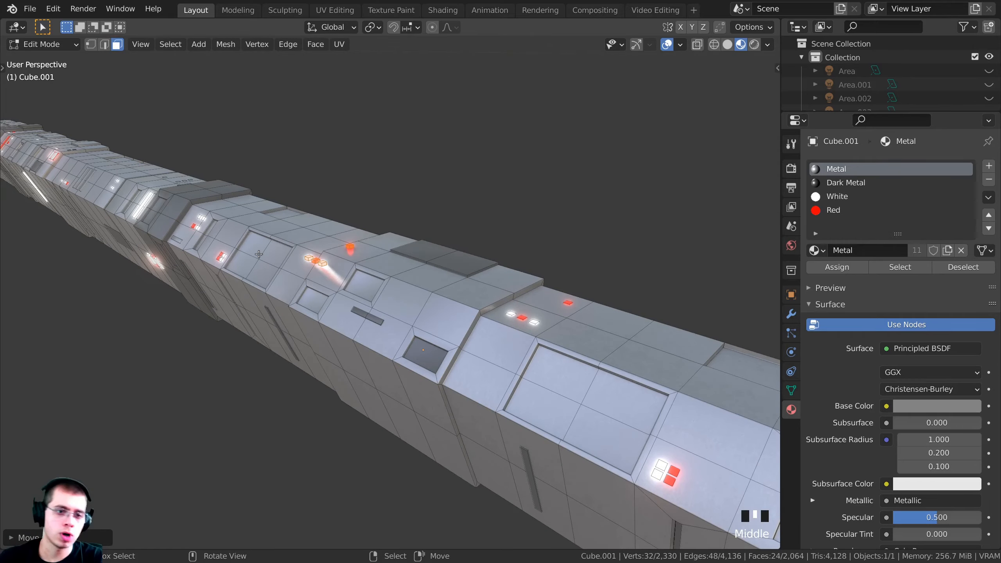
pyautogui.press('KP_3')
pyautogui.scroll(7, 459, 192)
pyautogui.moveTo(459, 193); pyautogui.dragTo(563, 262, button='middle')
# Rotate and reposition the lights in right view to sit along the hull's slope
pyautogui.press('r')
pyautogui.rightClick(556, 271)
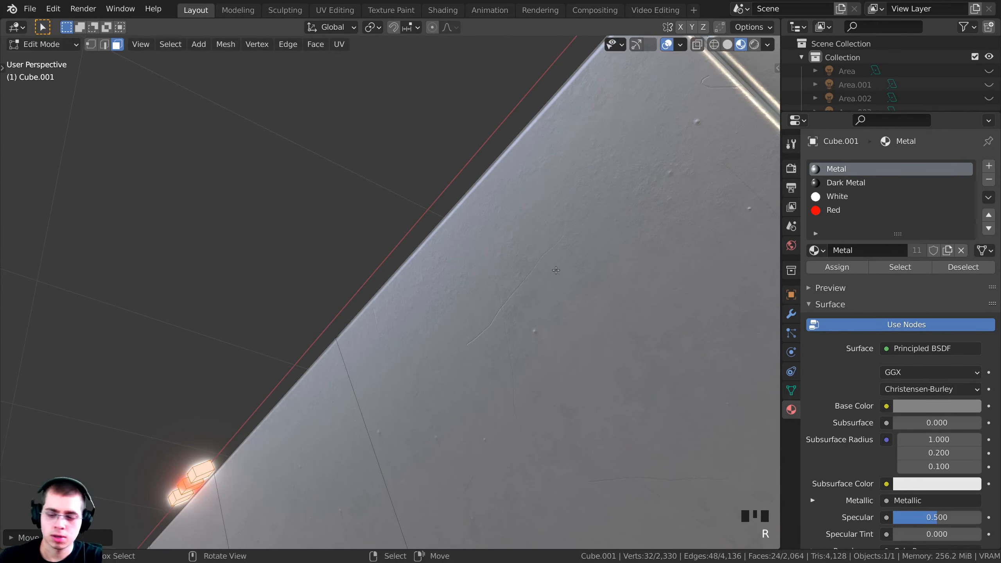
pyautogui.press('KP_3')
pyautogui.keyDown('shift'); pyautogui.moveTo(529, 320); pyautogui.dragTo(577, 271, button='middle'); pyautogui.keyUp('shift')
pyautogui.press('r')
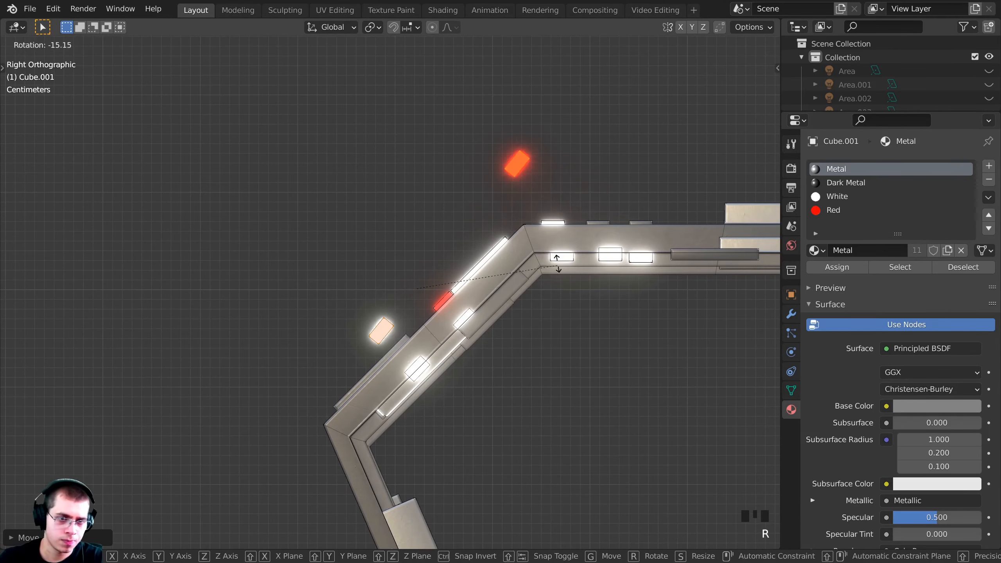
pyautogui.click(577, 272)
pyautogui.press('g')
pyautogui.click(589, 279)
pyautogui.press('r')
pyautogui.click(601, 291)
pyautogui.press('g')
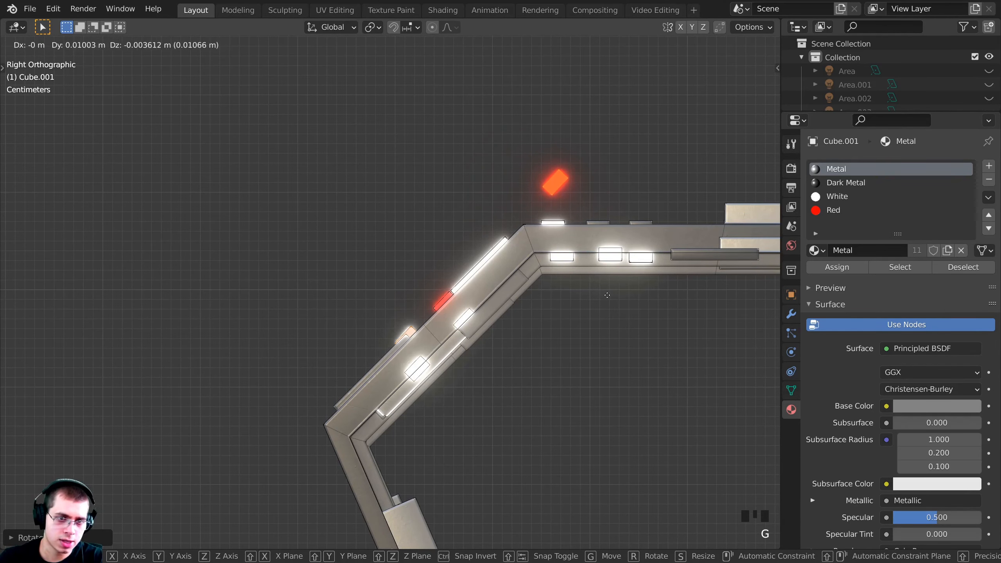
pyautogui.click(612, 295)
# Switch the viewport to solid shading
pyautogui.press('z')
pyautogui.click(778, 326)
pyautogui.moveTo(438, 336)
pyautogui.mouseDown(button='middle')
pyautogui.moveTo(517, 358)
pyautogui.moveTo(450, 351)
pyautogui.moveTo(461, 334)
pyautogui.mouseUp(button='middle')
pyautogui.scroll(1, 450, 351)
# Delete the stray light's vertices, then clear the selection
pyautogui.press('g')
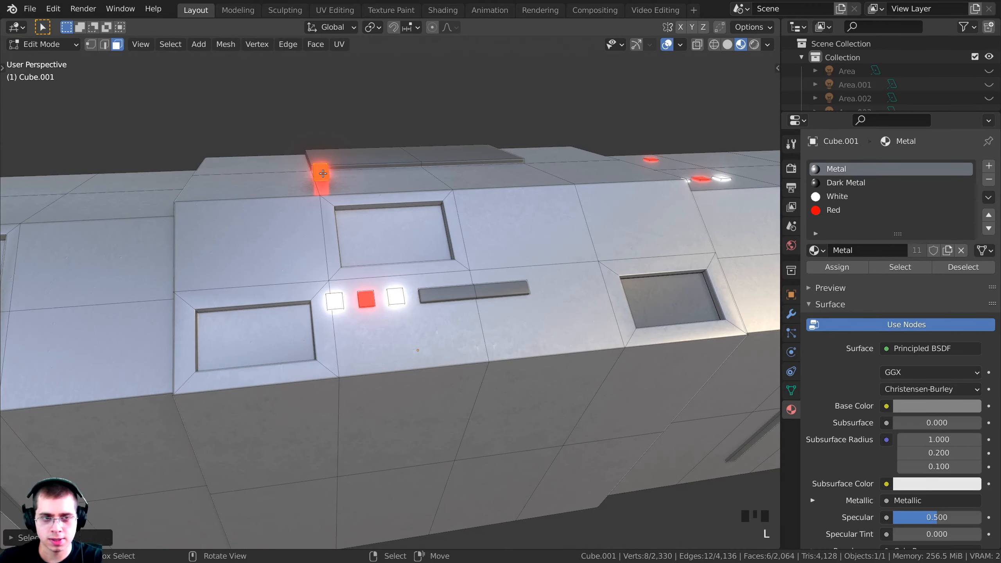
pyautogui.press('x')
pyautogui.moveTo(323, 173); pyautogui.dragTo(423, 302, button='middle')
pyautogui.click(415, 190)
pyautogui.scroll(-5, 377, 311)
pyautogui.press('a')
pyautogui.moveTo(307, 301); pyautogui.dragTo(497, 251, button='middle')
pyautogui.hotkey('alt', 'a')
pyautogui.scroll(6, 347, 304)
pyautogui.scroll(4, 373, 262)
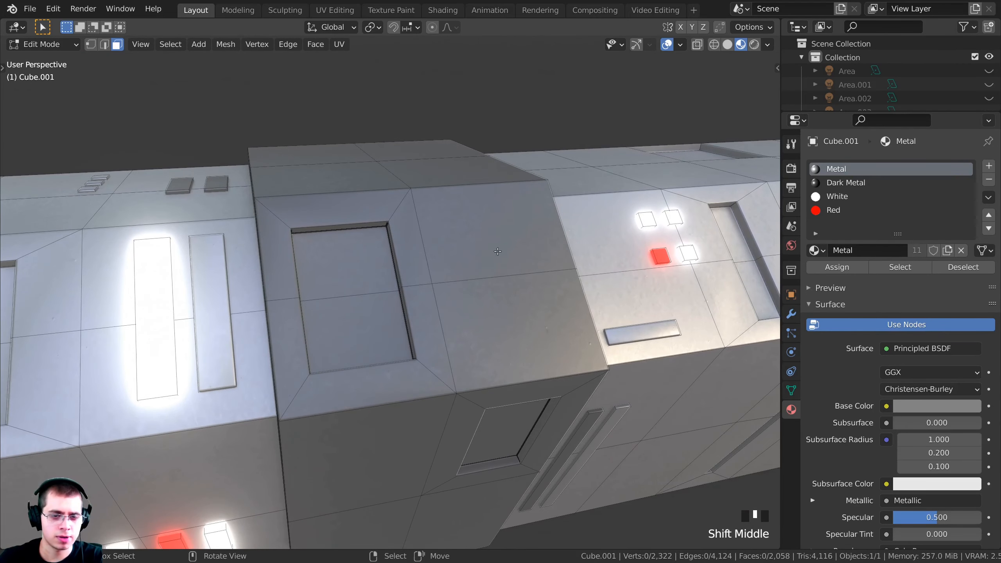
# Inset two faces on the dark block's side and narrow them along X
pyautogui.rightClick(493, 241)
pyautogui.keyDown('shift'); pyautogui.rightClick(496, 322); pyautogui.keyUp('shift')
pyautogui.keyDown('shift'); pyautogui.moveTo(497, 322); pyautogui.dragTo(555, 336, button='middle'); pyautogui.keyUp('shift')
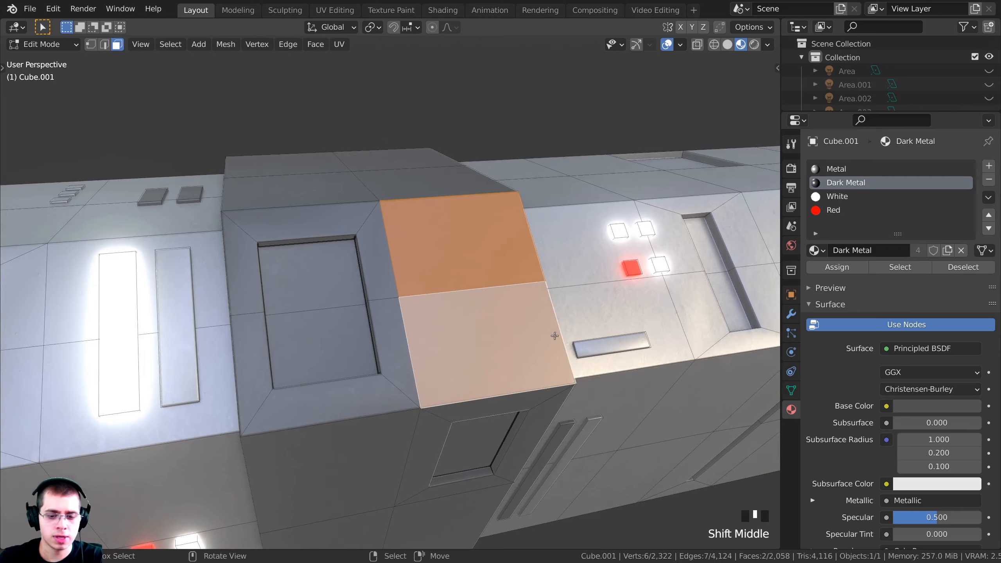
pyautogui.press('i')
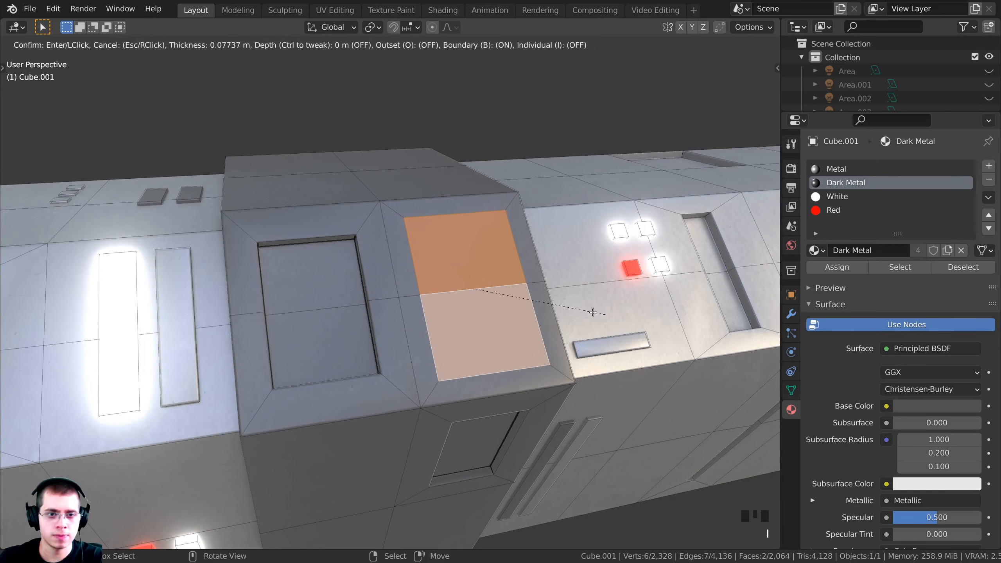
pyautogui.click(585, 309)
pyautogui.press('s')
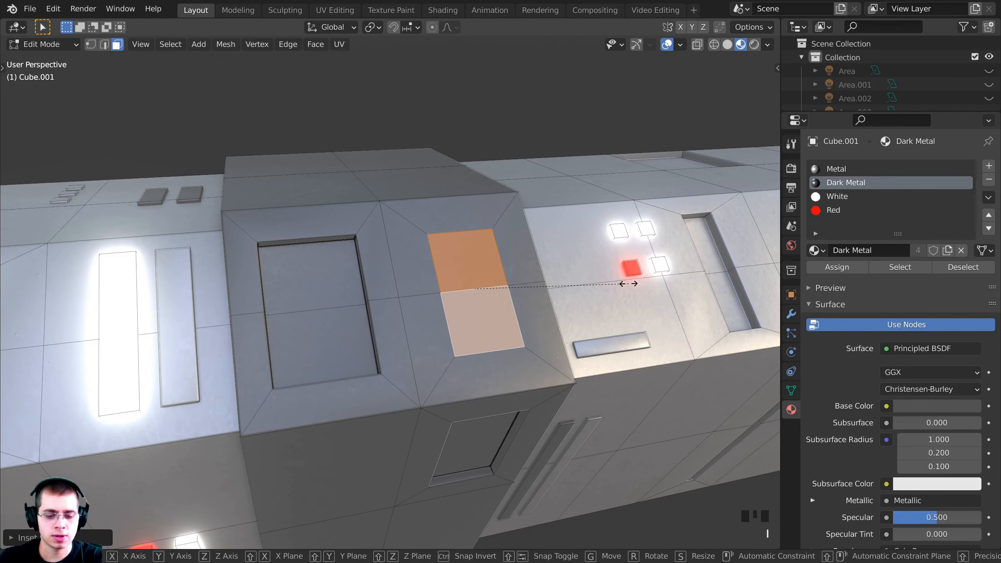
pyautogui.press('y')
pyautogui.press('x')
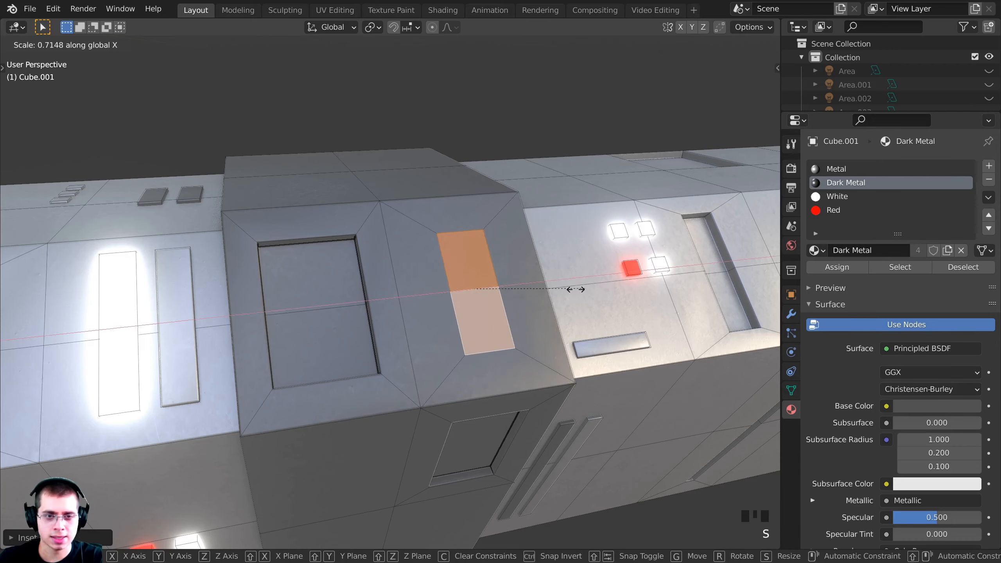
pyautogui.click(550, 293)
# Extrude the narrowed faces inward to form the slot, then deselect and inspect
pyautogui.press('e')
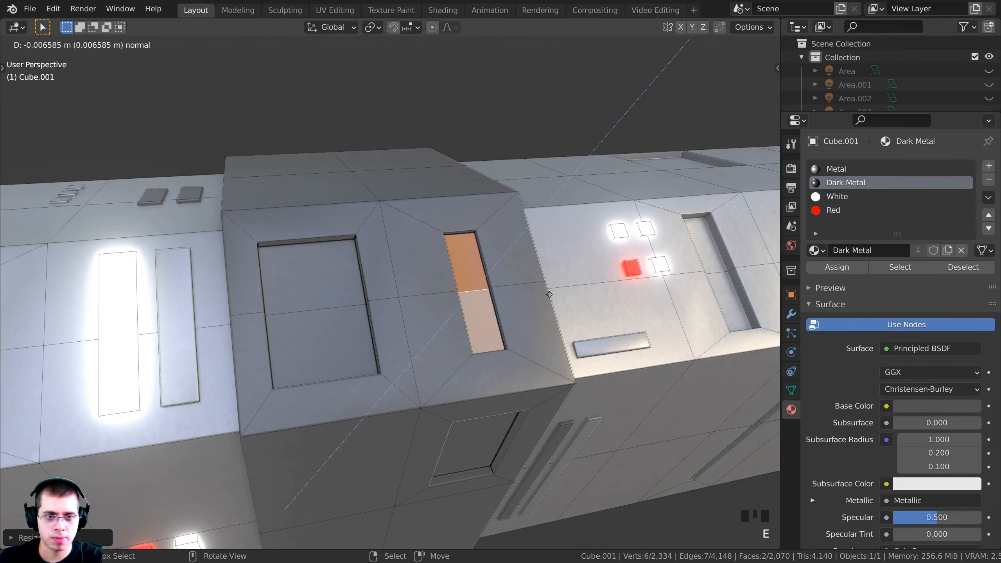
pyautogui.click(500, 293)
pyautogui.moveTo(500, 293); pyautogui.dragTo(552, 295, button='middle')
pyautogui.hotkey('alt', 'a')
pyautogui.moveTo(552, 295); pyautogui.dragTo(606, 297, button='middle')
pyautogui.scroll(-7, 607, 296)
pyautogui.moveTo(354, 320); pyautogui.dragTo(420, 307, button='middle')
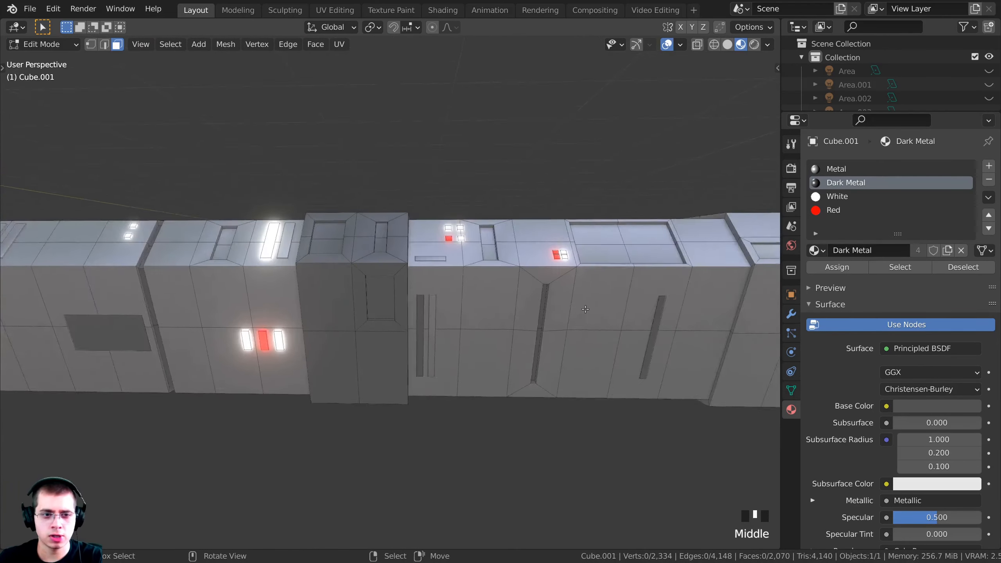
pyautogui.scroll(6, 420, 308)
pyautogui.moveTo(367, 236); pyautogui.dragTo(342, 258, button='middle')
# Delete the recessed panel face to open a hole
pyautogui.moveTo(312, 291); pyautogui.dragTo(309, 293, button='middle')
pyautogui.keyDown('shift'); pyautogui.moveTo(309, 294); pyautogui.dragTo(467, 260, button='middle'); pyautogui.keyUp('shift')
pyautogui.rightClick(370, 286)
pyautogui.scroll(3, 467, 259)
pyautogui.press('x')
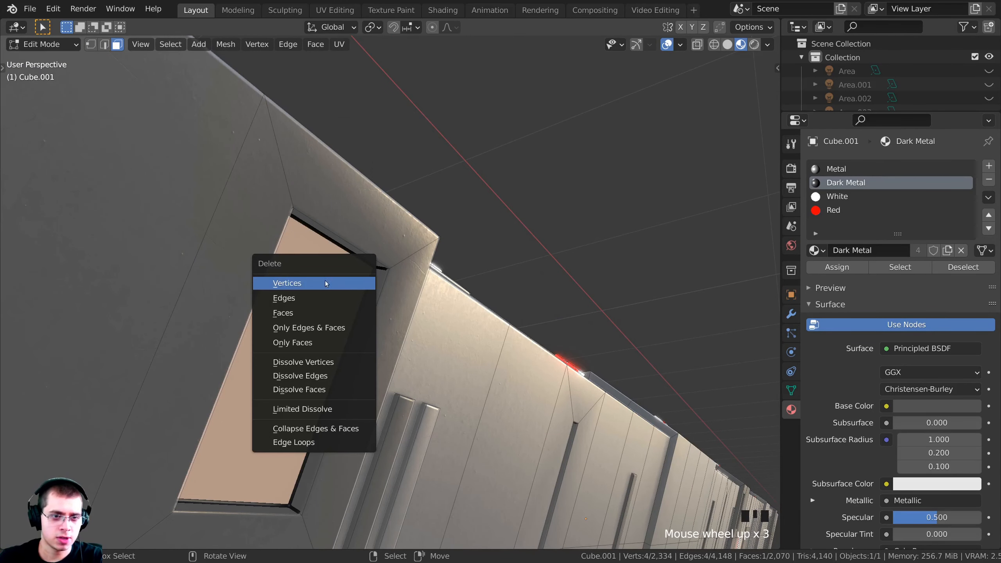
pyautogui.click(320, 313)
# Delete the loop of border faces around the hole
pyautogui.keyDown('shift'); pyautogui.moveTo(379, 276); pyautogui.dragTo(397, 264, button='middle'); pyautogui.keyUp('shift')
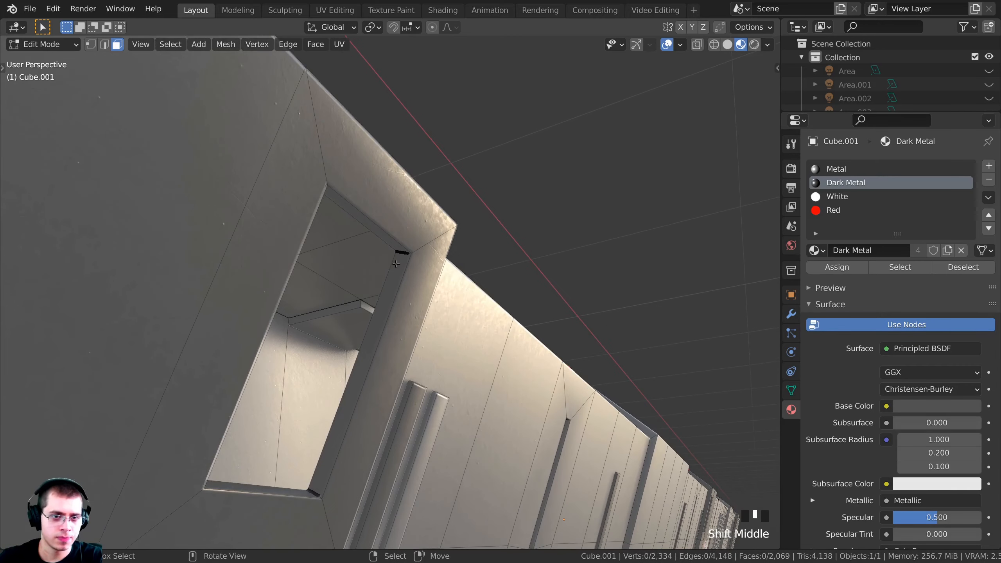
pyautogui.keyDown('alt'); pyautogui.rightClick(401, 254); pyautogui.keyUp('alt')
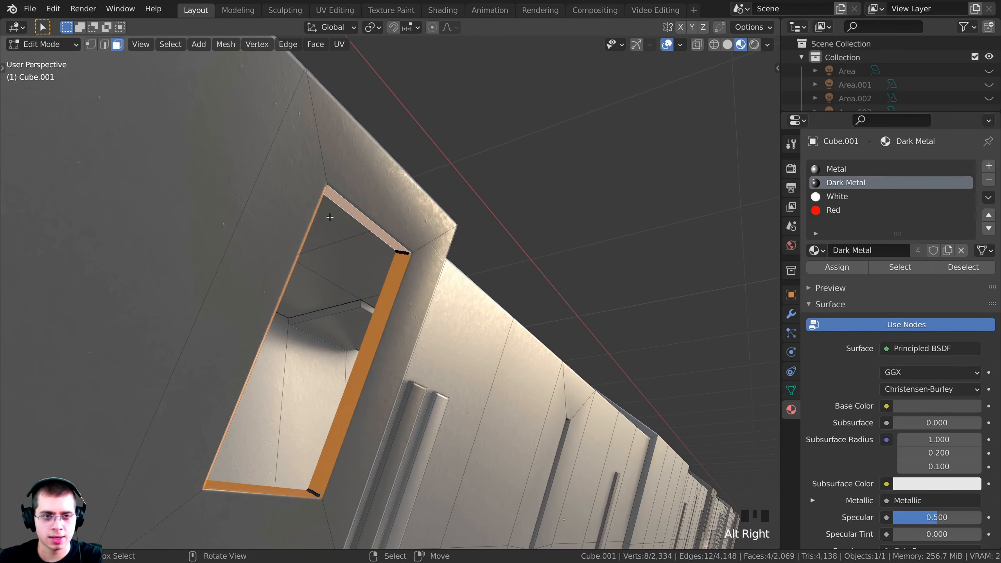
pyautogui.moveTo(413, 310); pyautogui.dragTo(358, 189, button='middle')
pyautogui.press('x')
pyautogui.click(309, 240)
# Select the opening's corner vertices and fill them with one new face
pyautogui.press('1')
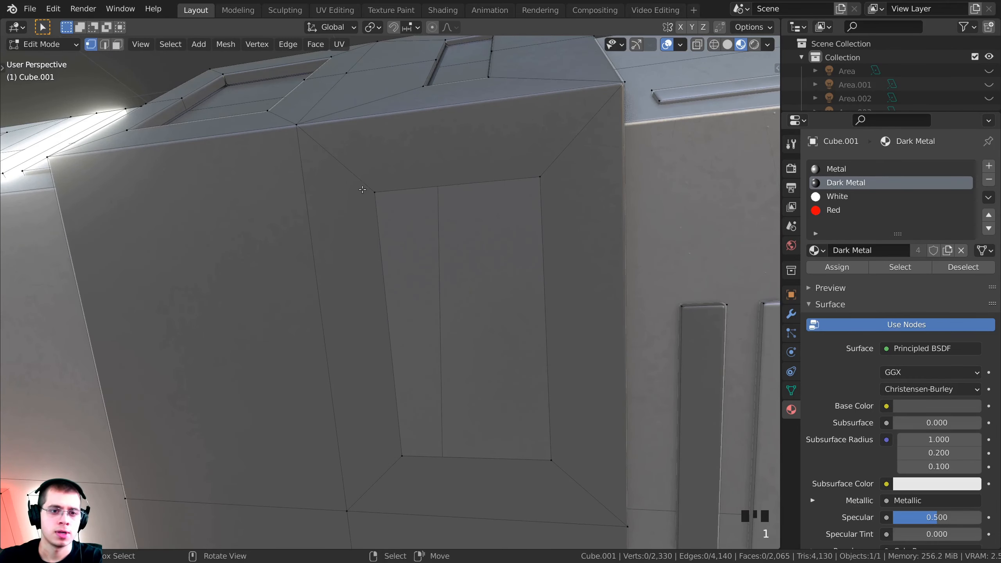
pyautogui.scroll(3, 227, 141)
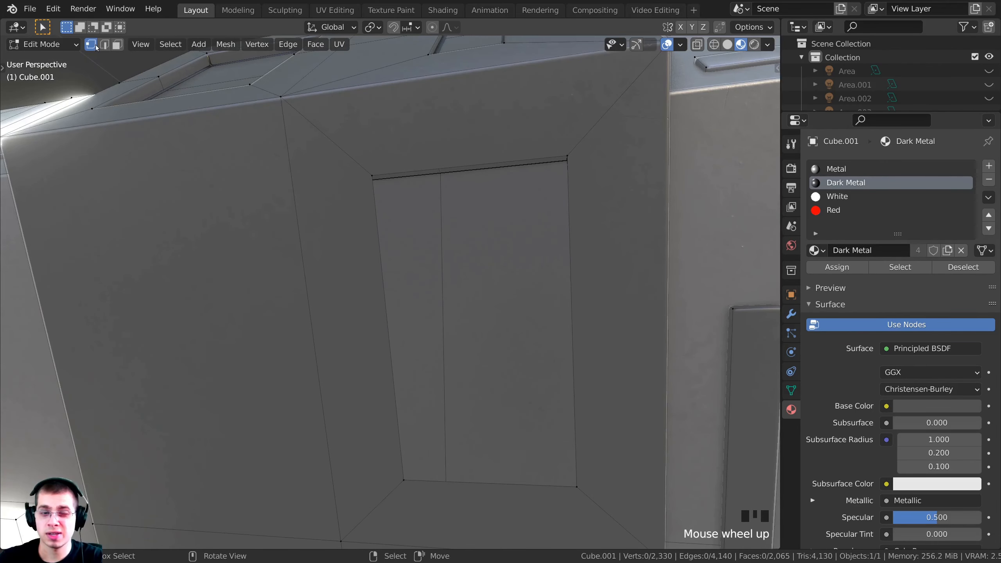
pyautogui.keyDown('shift'); pyautogui.rightClick(567, 159); pyautogui.keyUp('shift')
pyautogui.moveTo(568, 154); pyautogui.dragTo(567, 139, button='middle')
pyautogui.scroll(-4, 493, 158)
pyautogui.moveTo(493, 159); pyautogui.dragTo(397, 194, button='middle')
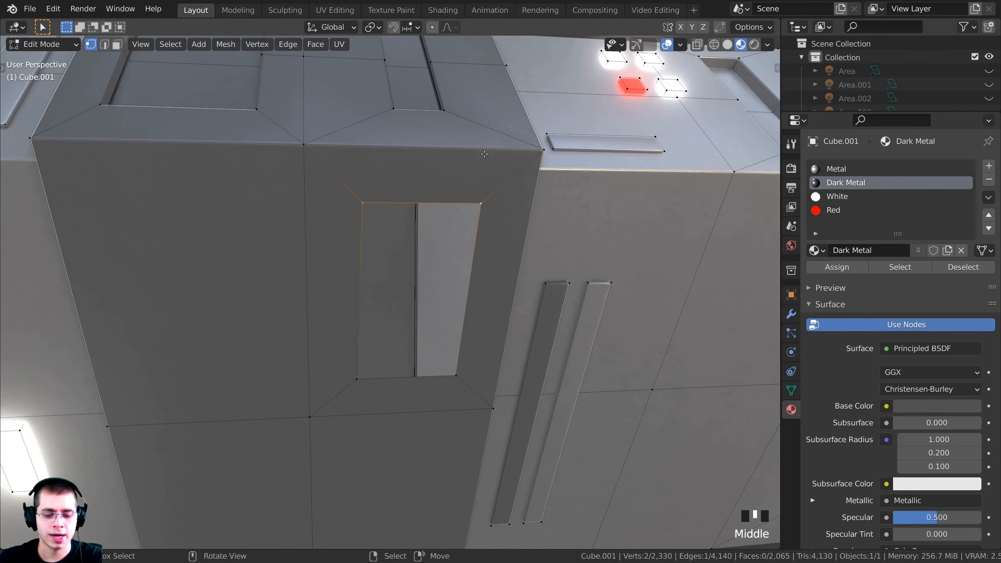
pyautogui.press('f')
pyautogui.scroll(-4, 397, 195)
pyautogui.press('a')
pyautogui.scroll(-3, 394, 252)
pyautogui.moveTo(394, 252); pyautogui.dragTo(449, 384, button='middle')
pyautogui.scroll(-3, 367, 324)
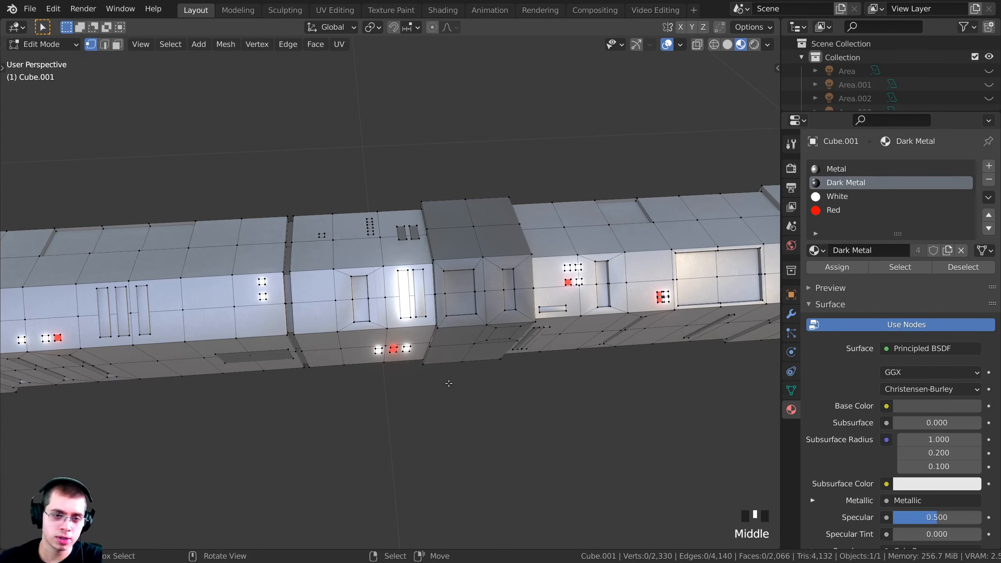
# In top ortho wireframe, box-select the thin divider column and slide it along X
pyautogui.press('KP_7')
pyautogui.press('z')
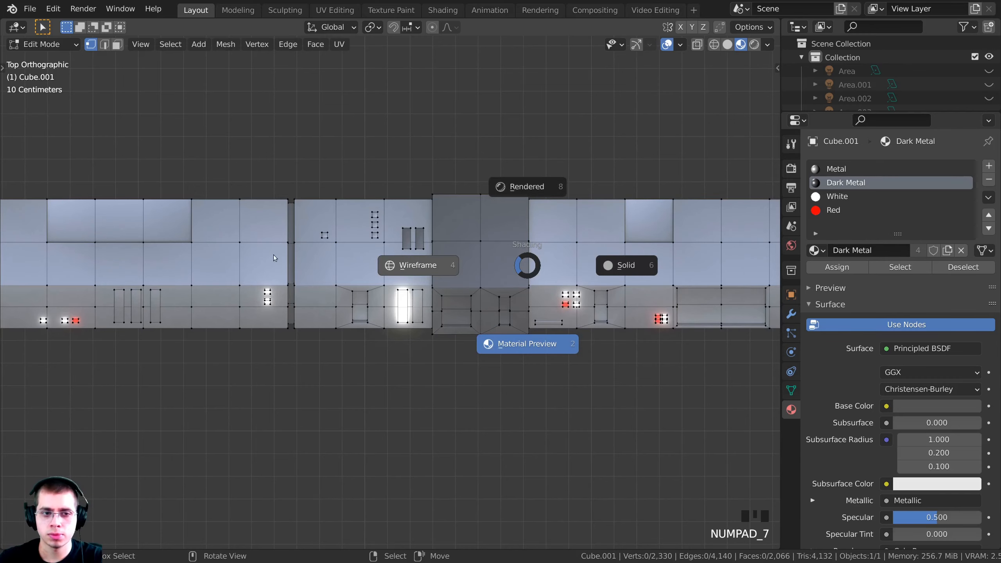
pyautogui.click(274, 255)
pyautogui.press('b')
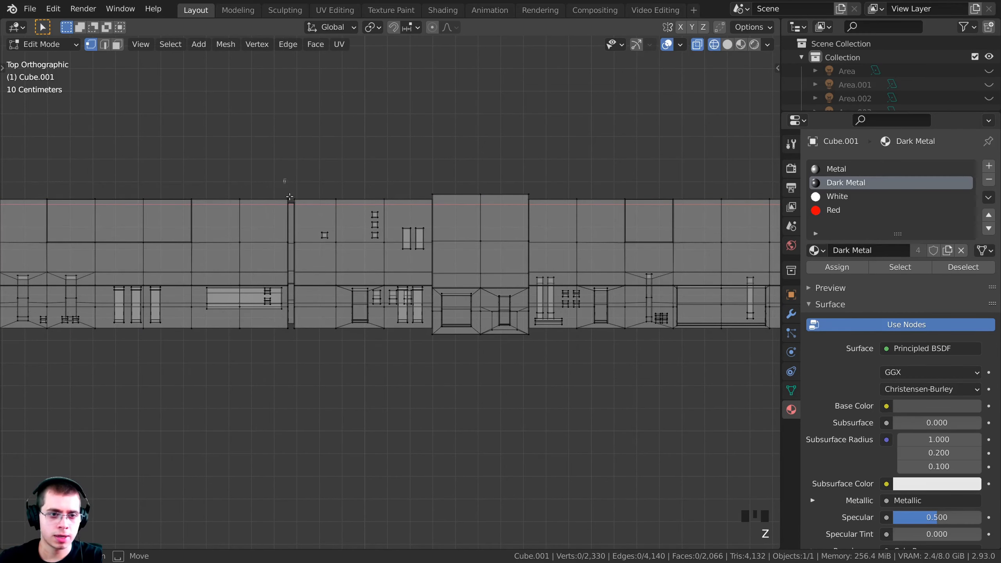
pyautogui.moveTo(310, 396); pyautogui.dragTo(310, 396)
pyautogui.keyDown('shift'); pyautogui.moveTo(311, 396); pyautogui.dragTo(337, 399, button='middle'); pyautogui.keyUp('shift')
pyautogui.scroll(3, 361, 252)
pyautogui.press('g')
pyautogui.press('x')
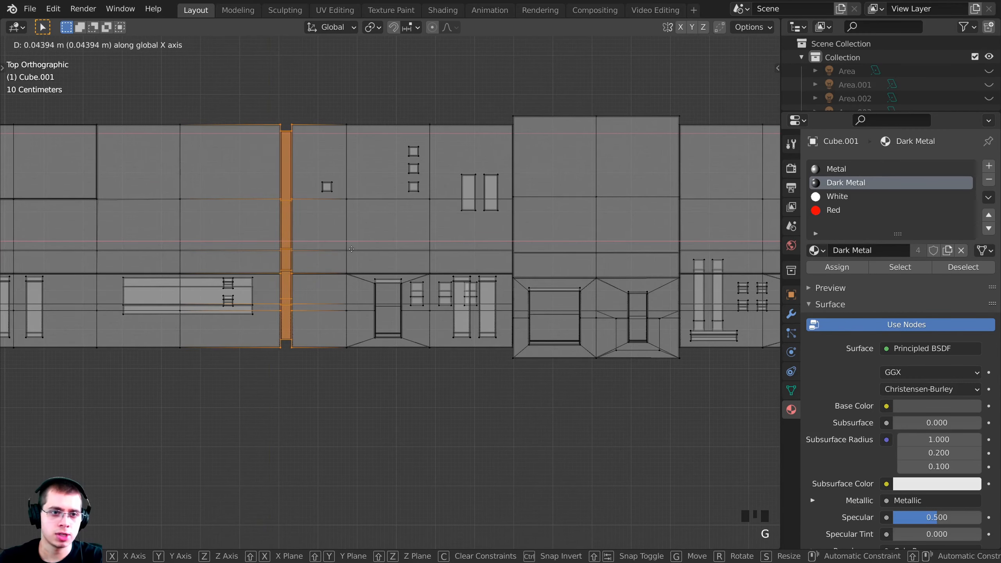
pyautogui.click(363, 252)
# Box-select the panel and vent vertices and slide them along X
pyautogui.press('a')
pyautogui.press('a')
pyautogui.keyDown('shift'); pyautogui.moveTo(362, 252); pyautogui.dragTo(445, 251, button='middle'); pyautogui.keyUp('shift')
pyautogui.press('b')
pyautogui.moveTo(346, 75); pyautogui.dragTo(286, 433)
pyautogui.press('g')
pyautogui.press('x')
pyautogui.click(241, 425)
# Check the result in solid shading, then select the next three panels and shift them along X
pyautogui.press('z')
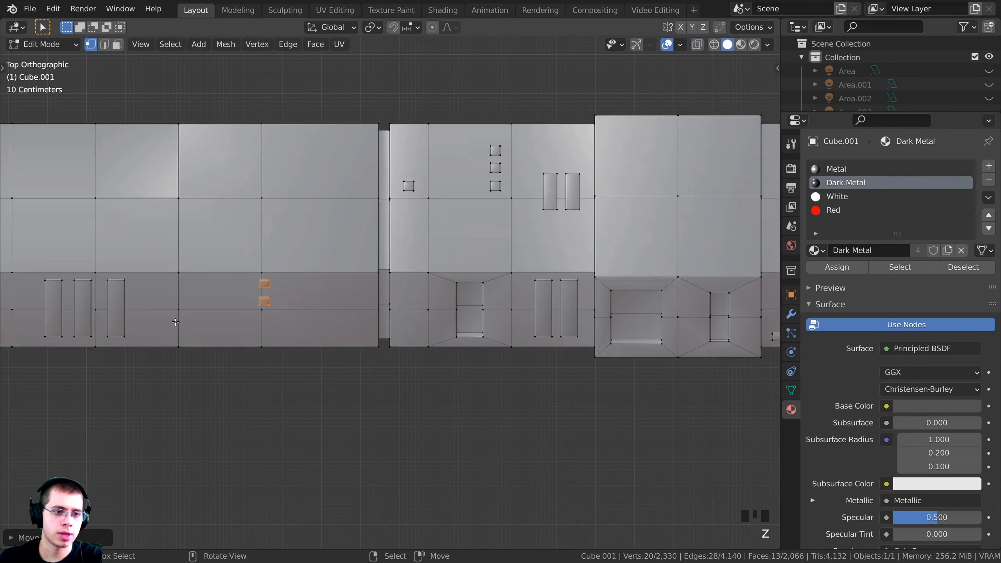
pyautogui.keyDown('shift'); pyautogui.moveTo(145, 320); pyautogui.dragTo(514, 295, button='middle'); pyautogui.keyUp('shift')
pyautogui.press('z')
pyautogui.press('a')
pyautogui.press('a')
pyautogui.scroll(-2, 383, 291)
pyautogui.scroll(5, 386, 267)
pyautogui.moveTo(460, 268)
pyautogui.keyDown('shift'); pyautogui.mouseDown(button='middle')
pyautogui.moveTo(386, 267)
pyautogui.moveTo(332, 294)
pyautogui.mouseUp(button='middle'); pyautogui.keyUp('shift')
pyautogui.press('l')
pyautogui.scroll(-3, 266, 268)
pyautogui.press('g')
pyautogui.press('x')
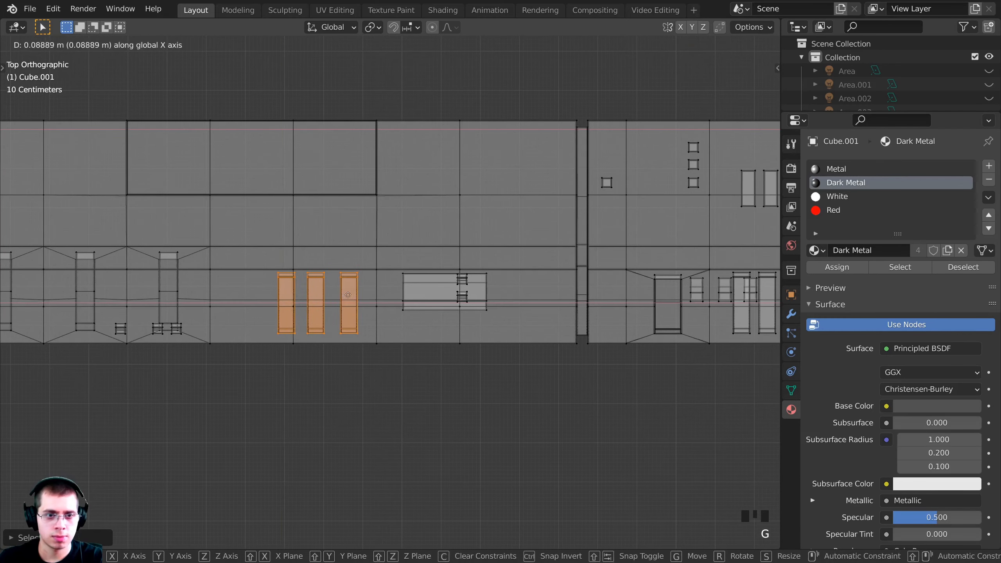
pyautogui.click(363, 295)
# Select the thin column and three small squares and move them left along X
pyautogui.press('a')
pyautogui.press('a')
pyautogui.scroll(3, 362, 299)
pyautogui.moveTo(310, 140); pyautogui.dragTo(363, 312)
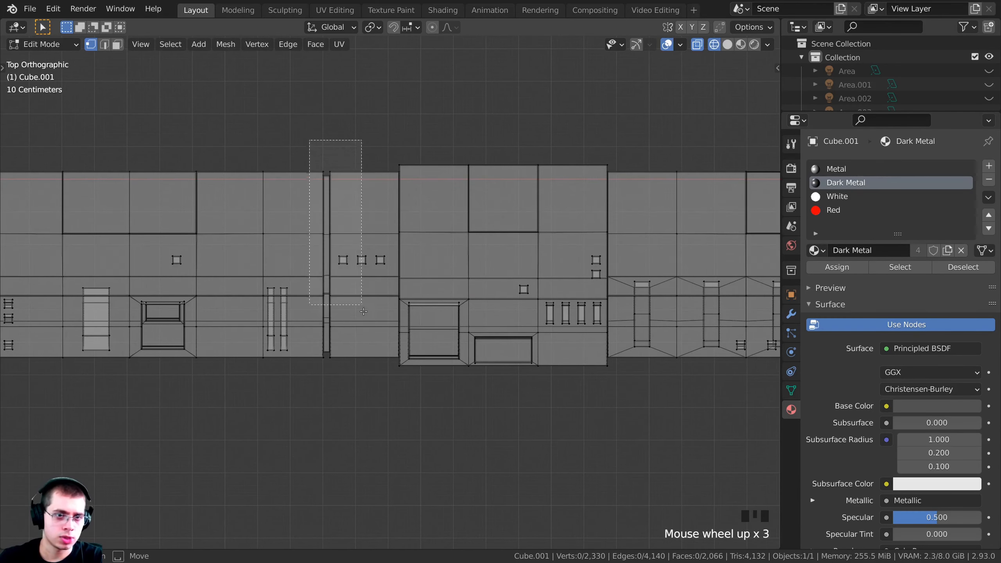
pyautogui.moveTo(388, 393); pyautogui.dragTo(392, 379)
pyautogui.keyDown('shift'); pyautogui.scroll(1, 379, 375); pyautogui.keyUp('shift')
pyautogui.press('b')
pyautogui.press('g')
pyautogui.press('x')
pyautogui.click(349, 377)
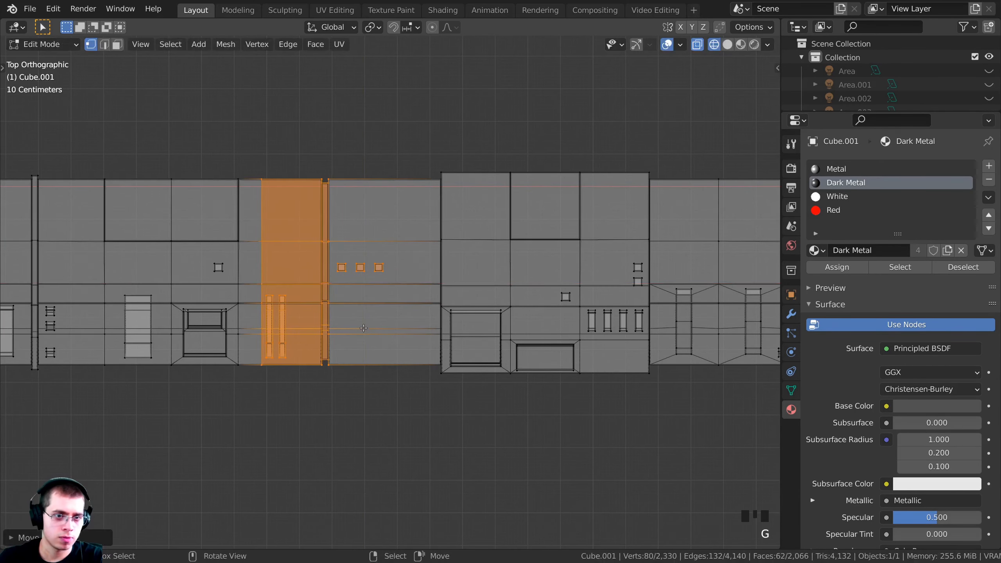
# Switch to solid shading, orbit out of top view, and return the console to Object Mode
pyautogui.hotkey('shift', 'z')
pyautogui.scroll(-2, 469, 348)
pyautogui.moveTo(469, 348); pyautogui.dragTo(418, 239, button='middle')
pyautogui.press('Tab')
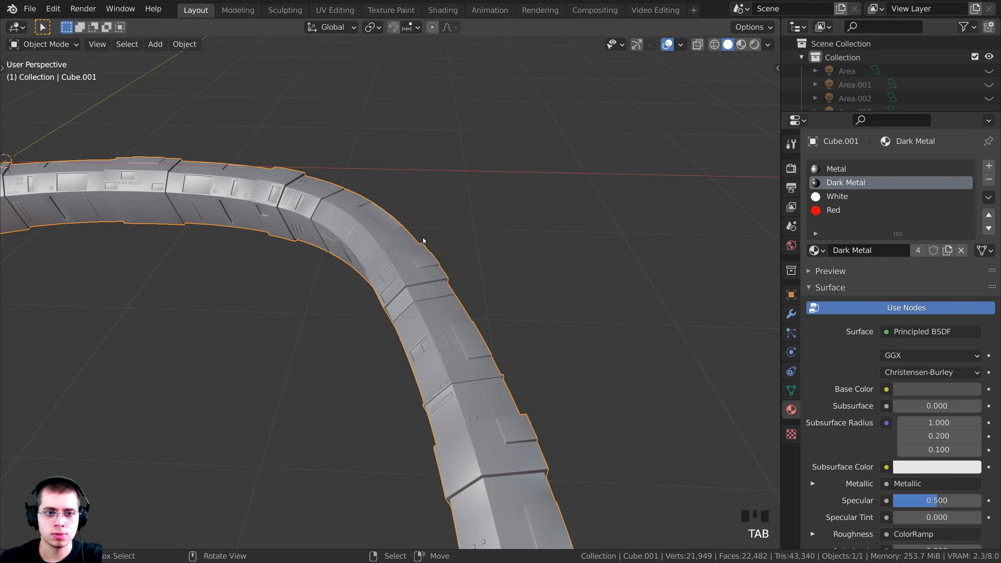
# View through the scene camera in material preview and save as Star Destroyer Bridge Tutorial.blend
pyautogui.press('KP_0')
pyautogui.scroll(-4, 497, 210)
pyautogui.hotkey('shift', 'z')
pyautogui.keyDown('shift'); pyautogui.moveTo(497, 210); pyautogui.dragTo(478, 200, button='middle'); pyautogui.keyUp('shift')
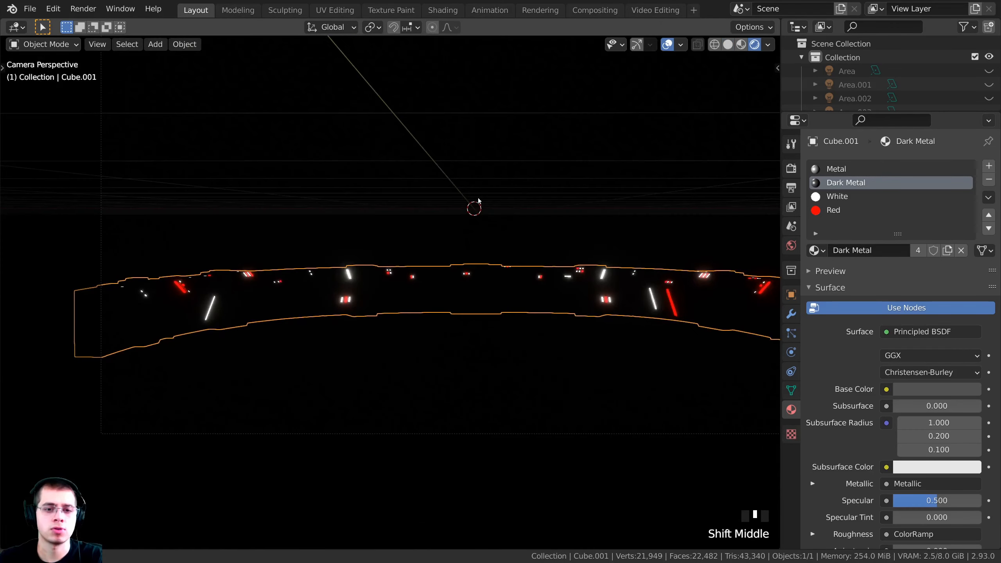
pyautogui.scroll(1, 509, 251)
pyautogui.press('z')
pyautogui.press('z')
pyautogui.scroll(-2, 470, 350)
pyautogui.keyDown('shift'); pyautogui.moveTo(525, 368); pyautogui.dragTo(469, 359, button='middle'); pyautogui.keyUp('shift')
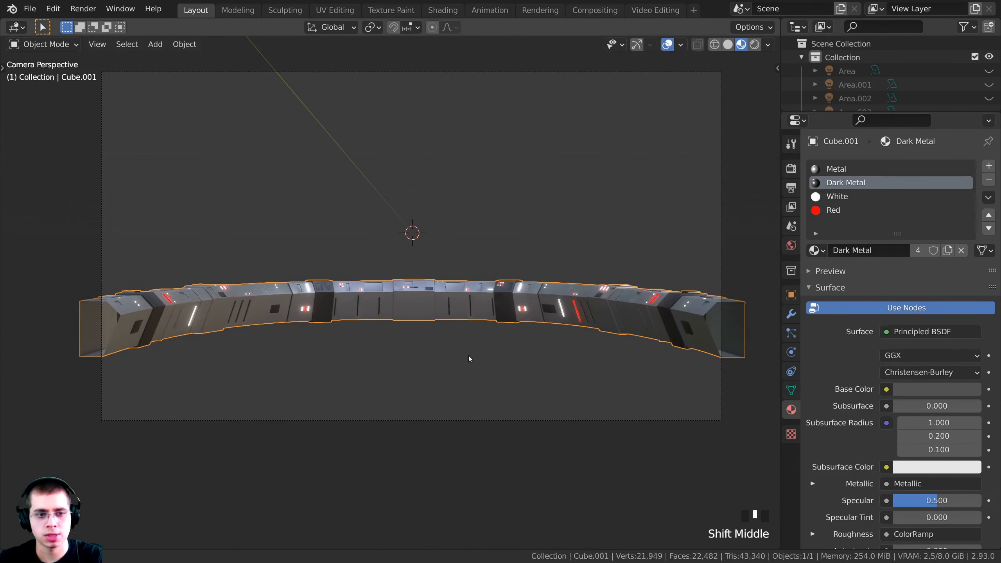
pyautogui.hotkey('ctrl', 's')
# Pan and zoom the camera view to frame the curved console
pyautogui.scroll(1, 242, 323)
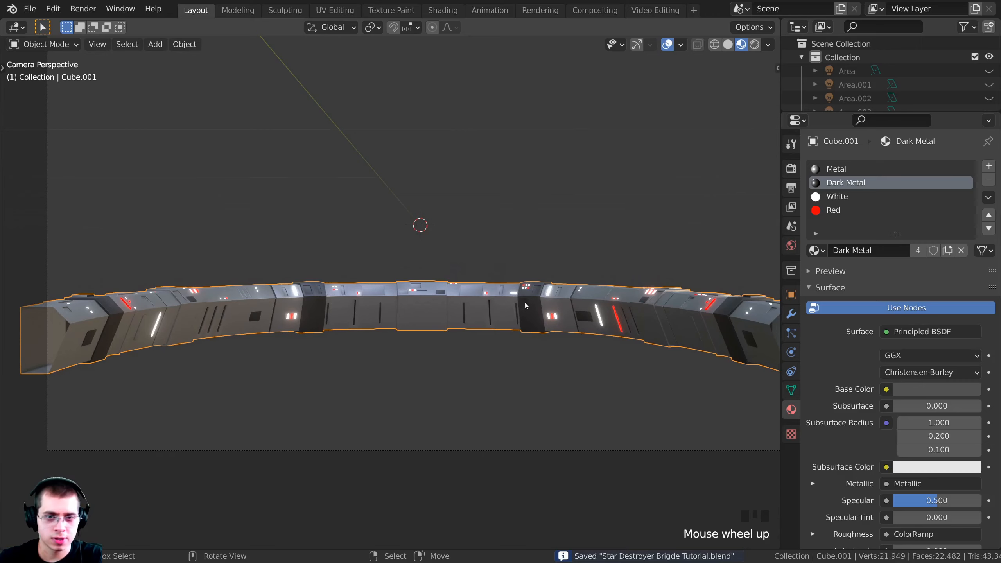
pyautogui.keyDown('shift'); pyautogui.moveTo(525, 306); pyautogui.dragTo(514, 307, button='middle'); pyautogui.keyUp('shift')
pyautogui.scroll(7, 514, 307)
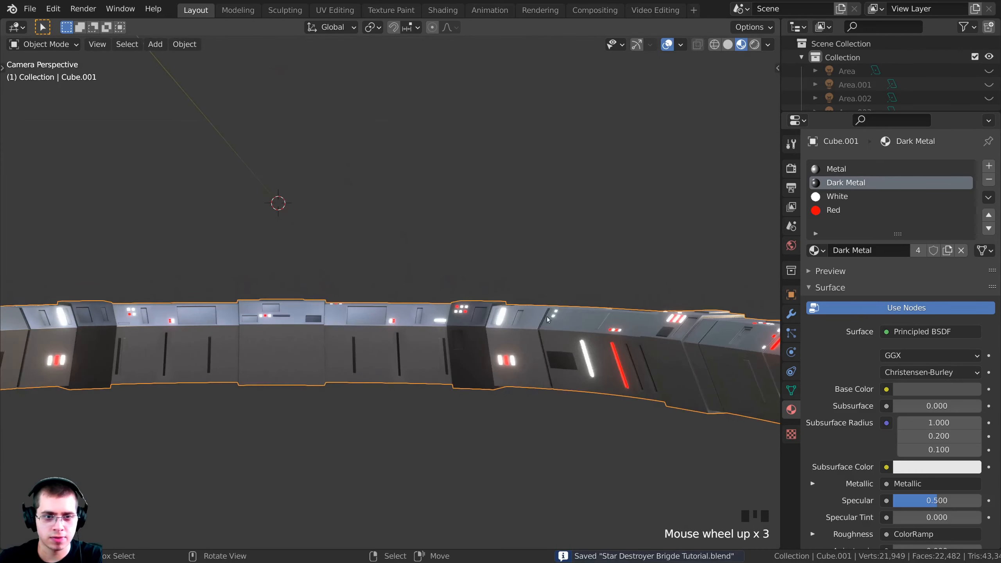
pyautogui.keyDown('shift'); pyautogui.moveTo(315, 336); pyautogui.dragTo(95, 320, button='middle'); pyautogui.keyUp('shift')
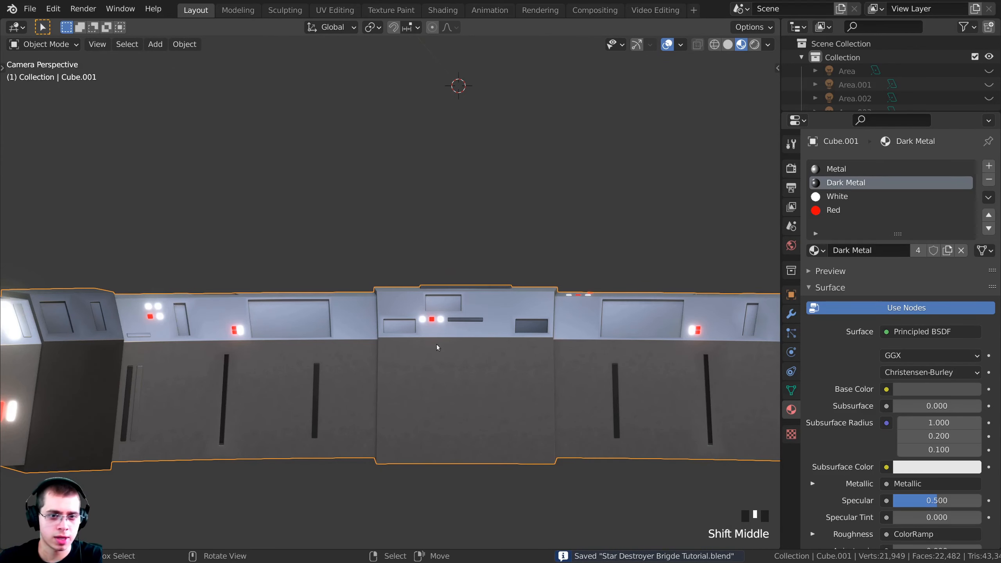
pyautogui.scroll(-6, 450, 303)
pyautogui.keyDown('shift'); pyautogui.moveTo(451, 303); pyautogui.dragTo(310, 280, button='middle'); pyautogui.keyUp('shift')
pyautogui.keyDown('shift'); pyautogui.moveTo(137, 284); pyautogui.dragTo(307, 273, button='middle'); pyautogui.keyUp('shift')
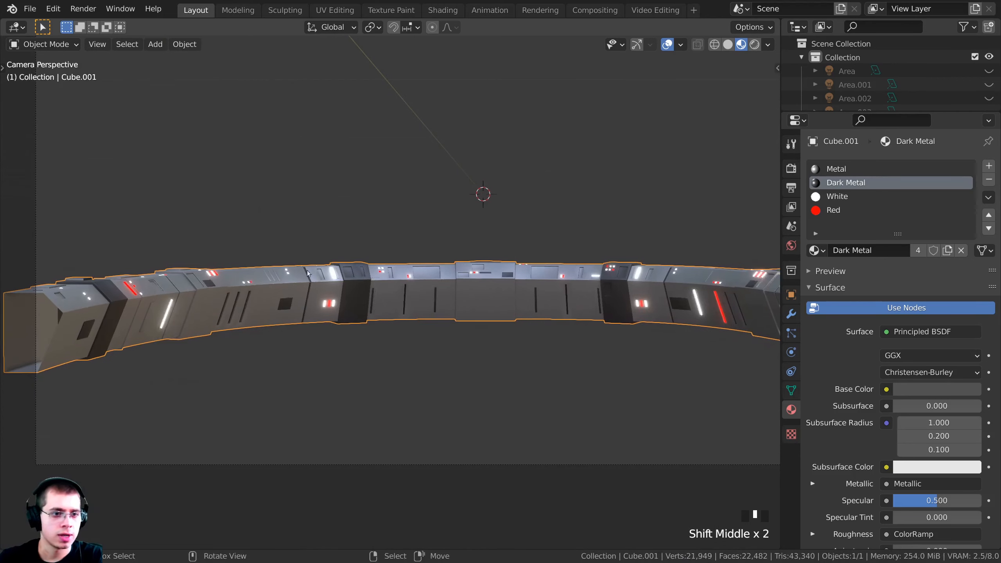
pyautogui.keyDown('shift'); pyautogui.moveTo(402, 292); pyautogui.dragTo(367, 295, button='middle'); pyautogui.keyUp('shift')
pyautogui.scroll(-1, 366, 295)
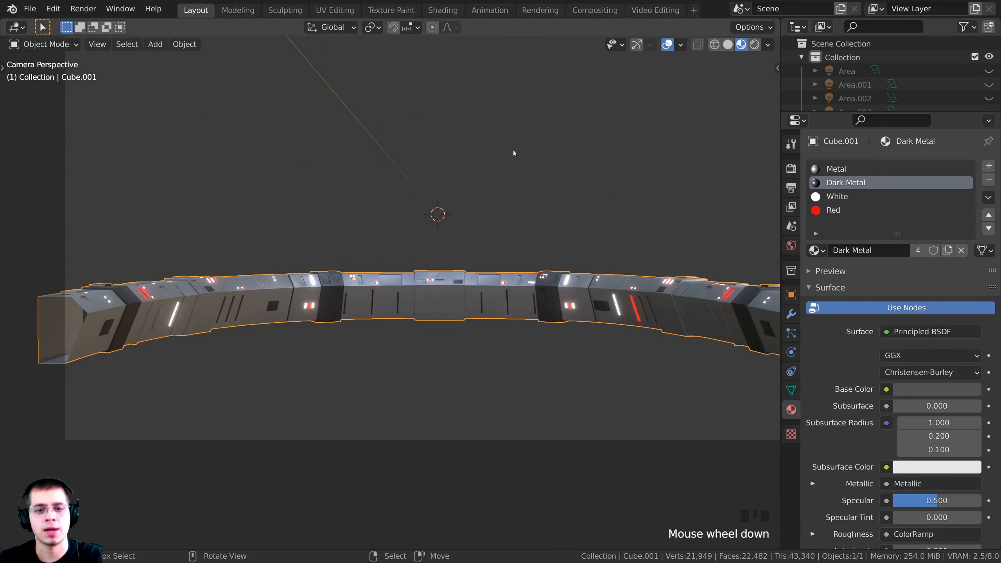
pyautogui.keyDown('shift'); pyautogui.moveTo(492, 247); pyautogui.dragTo(471, 250, button='middle'); pyautogui.keyUp('shift')
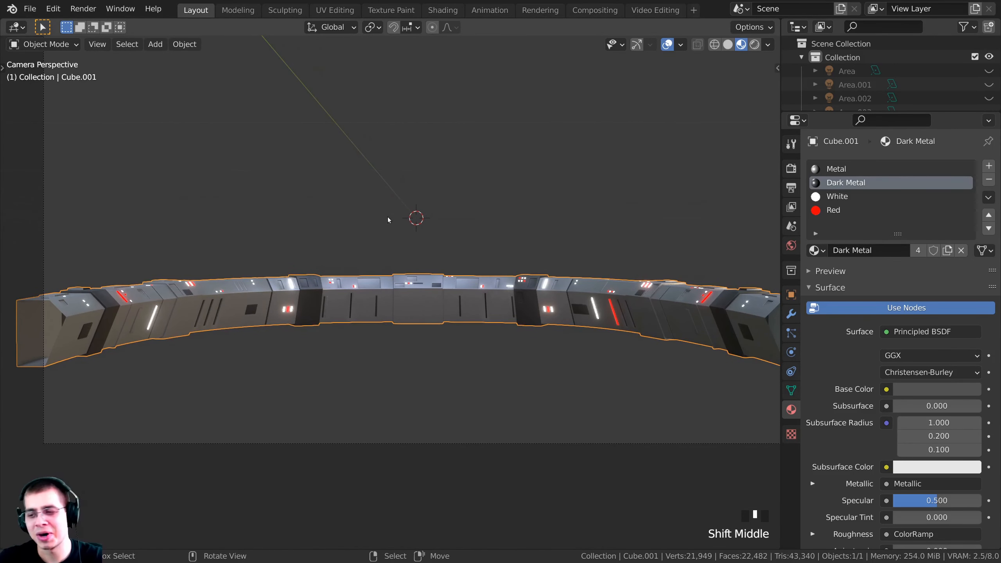
pyautogui.keyDown('shift'); pyautogui.moveTo(362, 257); pyautogui.dragTo(343, 274, button='middle'); pyautogui.keyUp('shift')
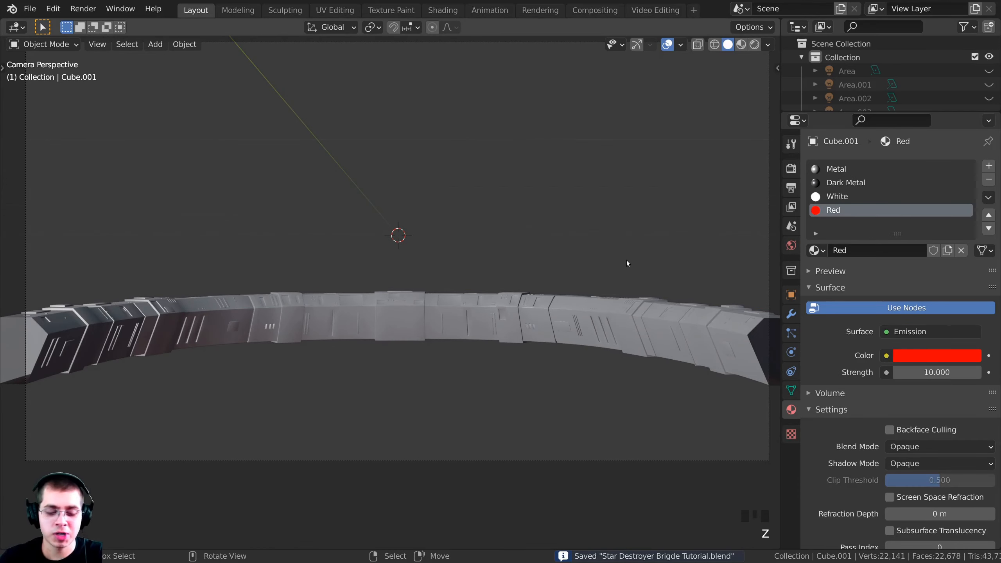
# Unhide all bridge geometry, deselect it, and view the bridge in rendered shading
pyautogui.hotkey('alt', 'h')
pyautogui.hotkey('alt', 'a')
pyautogui.scroll(-4, 512, 392)
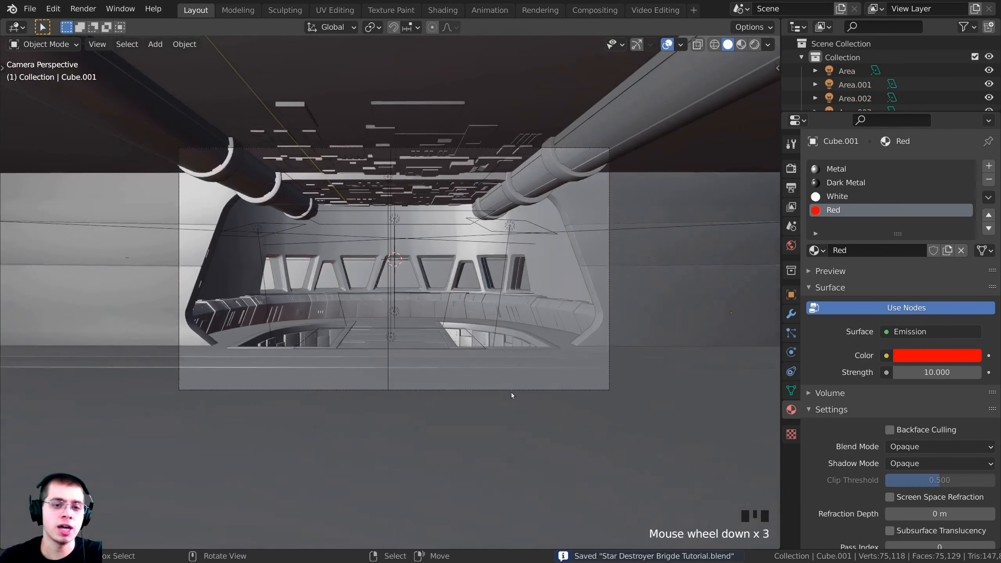
pyautogui.press('z')
pyautogui.scroll(3, 464, 395)
pyautogui.keyDown('shift'); pyautogui.moveTo(464, 395); pyautogui.dragTo(505, 442, button='middle'); pyautogui.keyUp('shift')
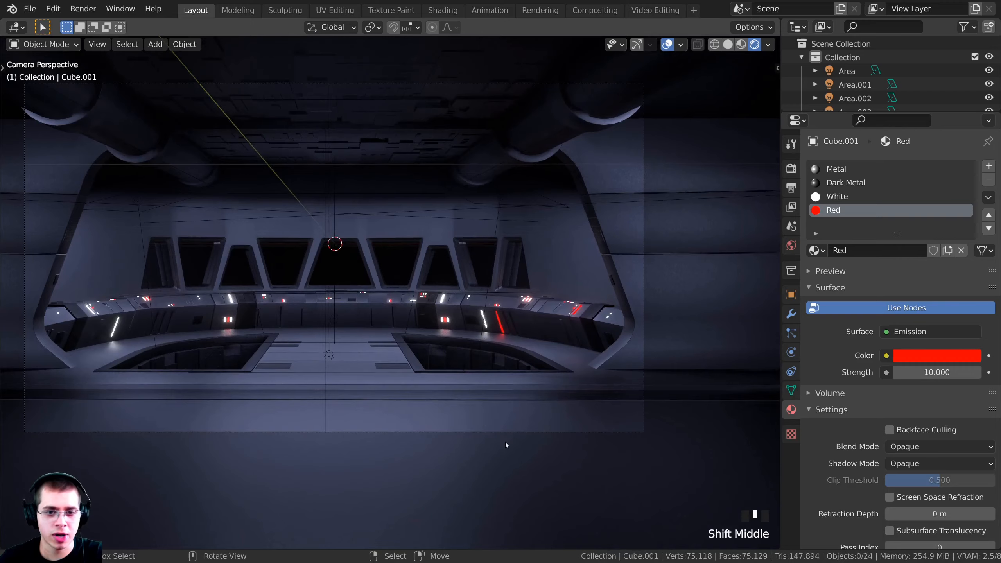
pyautogui.scroll(1, 506, 450)
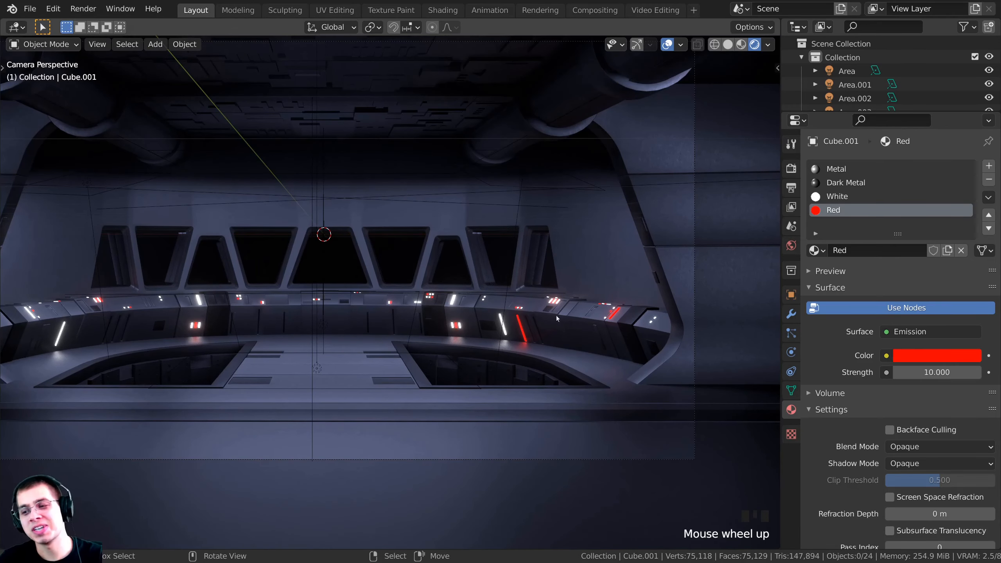
pyautogui.scroll(4, 491, 265)
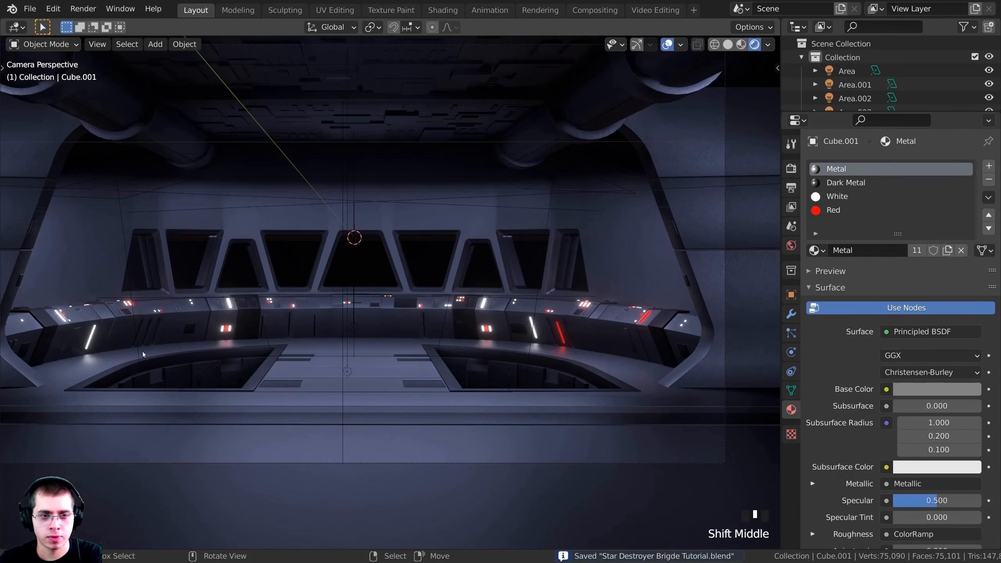
# Select the console, the dark metal pit, an area light, and the ceiling panel Cube.003
pyautogui.rightClick(279, 317)
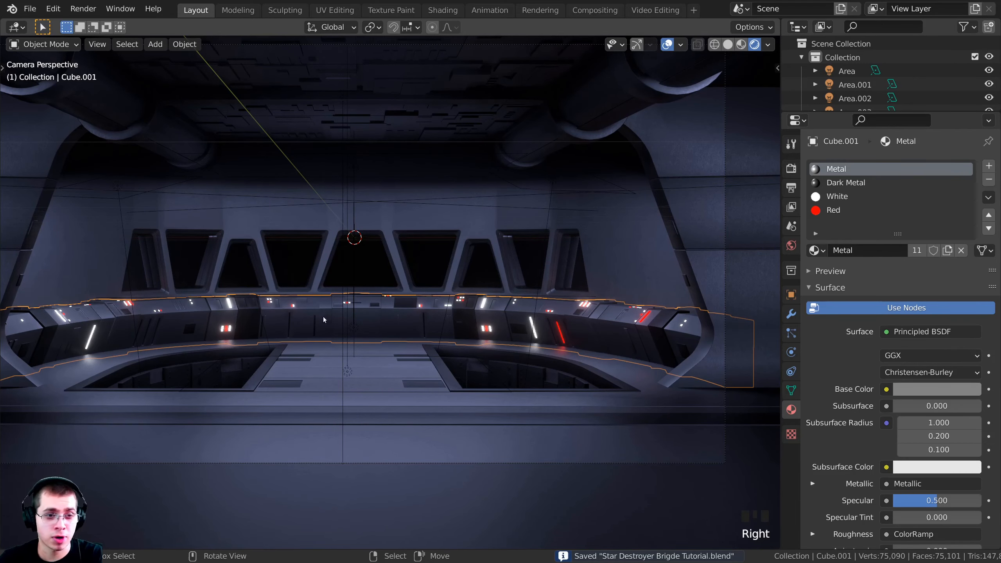
pyautogui.keyDown('shift'); pyautogui.moveTo(324, 319); pyautogui.dragTo(288, 312, button='middle'); pyautogui.keyUp('shift')
pyautogui.rightClick(409, 370)
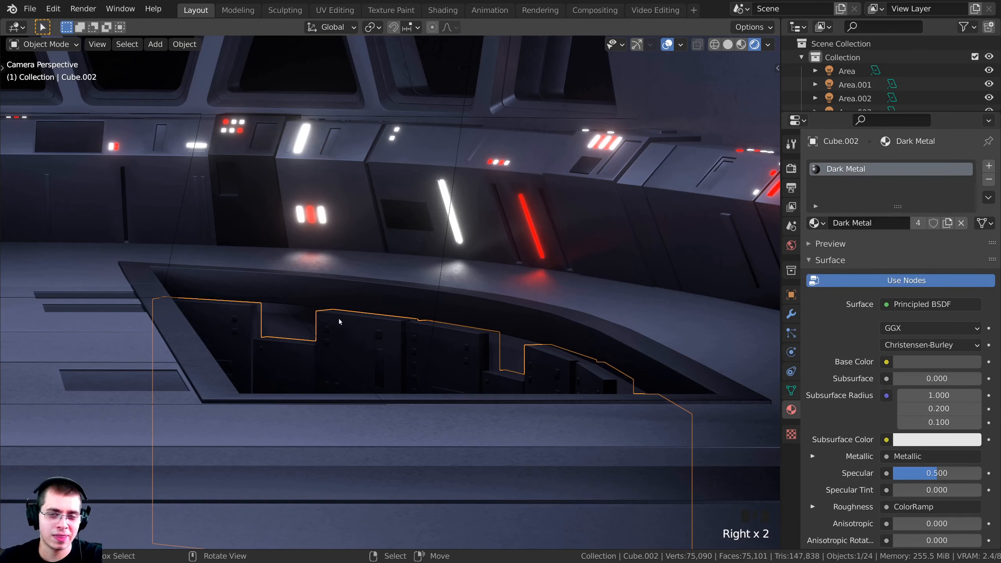
pyautogui.scroll(2, 318, 359)
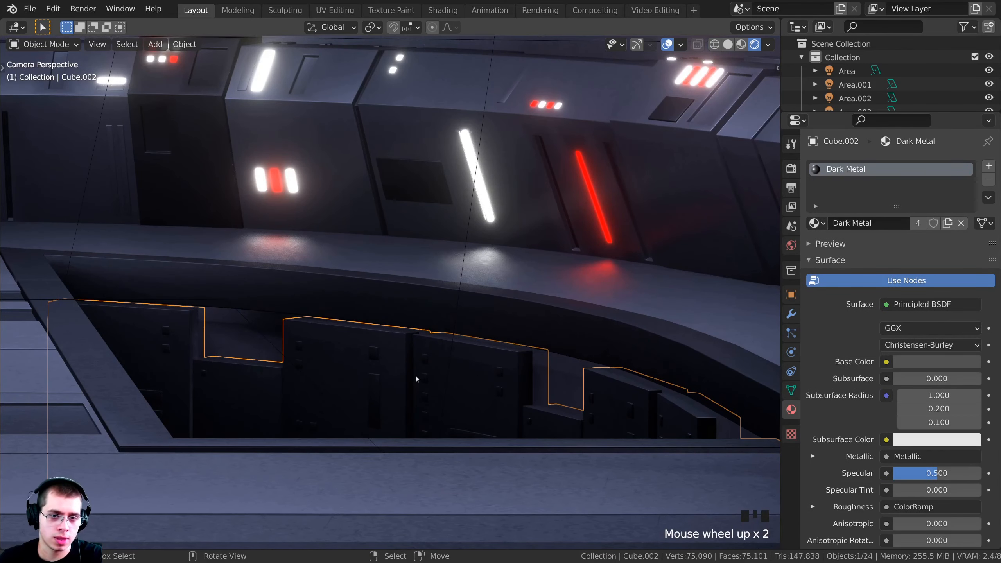
pyautogui.scroll(-4, 380, 249)
pyautogui.keyDown('shift'); pyautogui.scroll(-1, 381, 185); pyautogui.keyUp('shift')
pyautogui.scroll(-3, 392, 199)
pyautogui.keyDown('shift'); pyautogui.moveTo(392, 199); pyautogui.dragTo(396, 191, button='middle'); pyautogui.keyUp('shift')
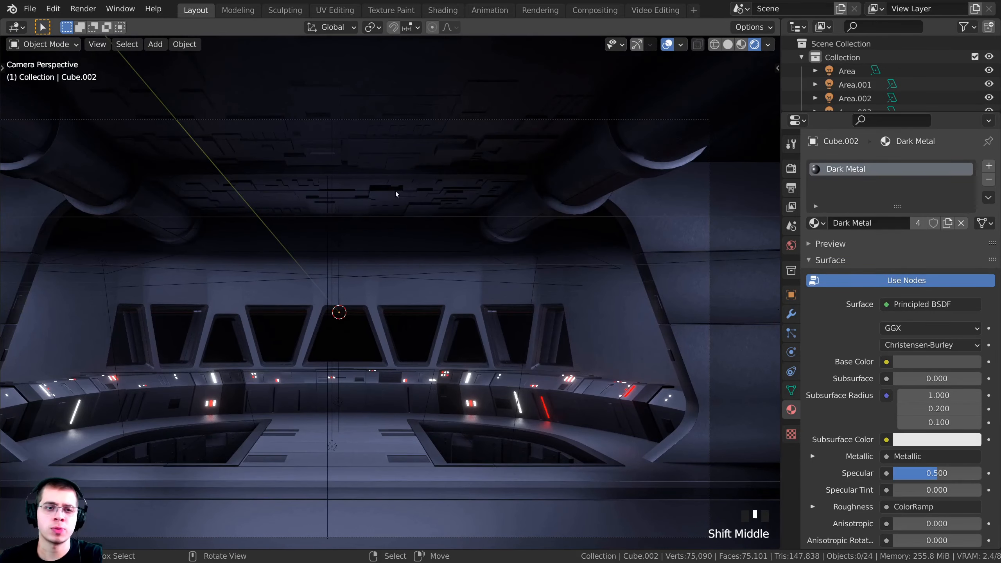
pyautogui.rightClick(387, 196)
pyautogui.rightClick(388, 196)
# Cancel the ceiling panel move, select and frame the pit object Cube.002, and enter Edit Mode
pyautogui.press('g')
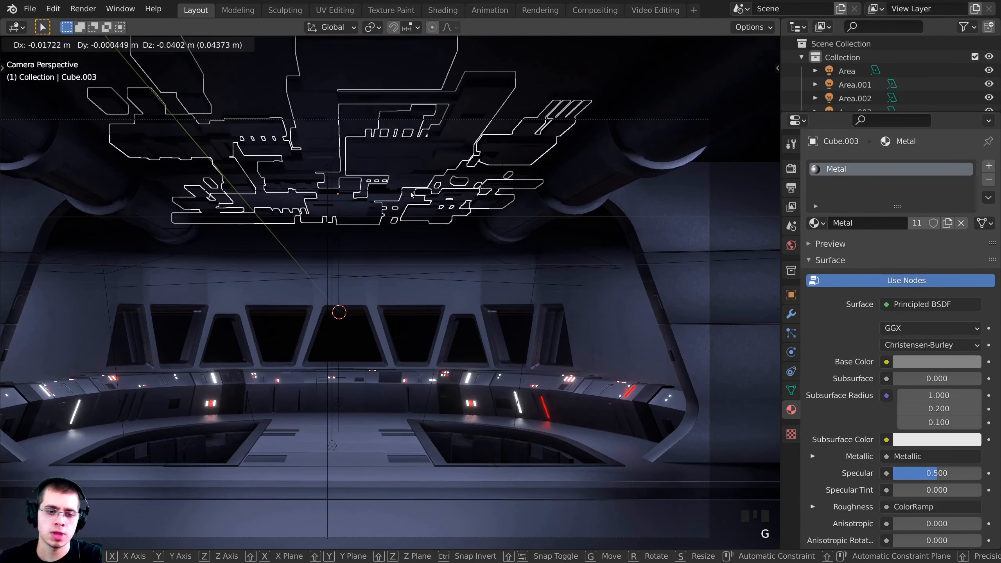
pyautogui.rightClick(411, 194)
pyautogui.keyDown('shift'); pyautogui.moveTo(483, 448); pyautogui.dragTo(458, 349, button='middle'); pyautogui.keyUp('shift')
pyautogui.rightClick(479, 354)
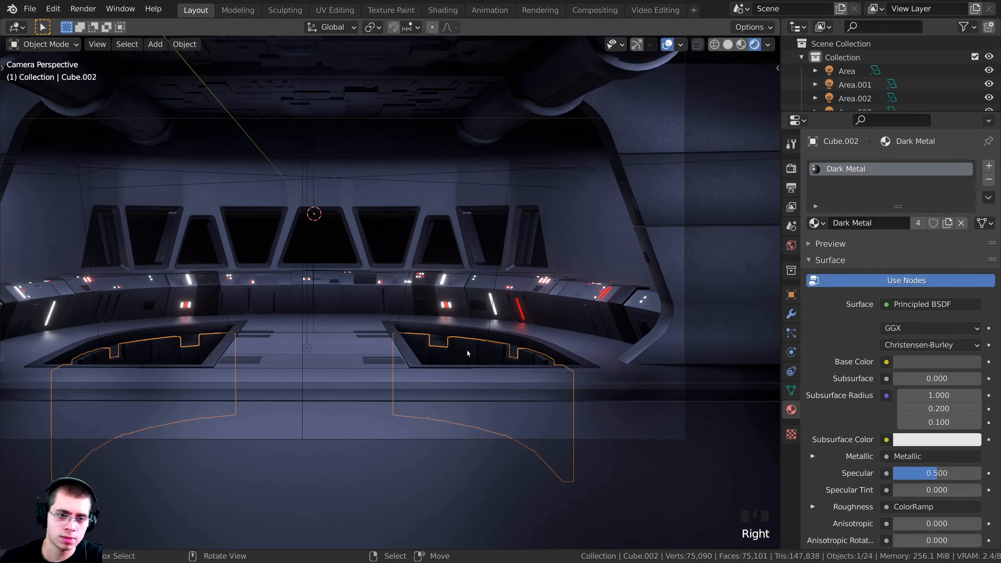
pyautogui.press('KP_Decimal')
pyautogui.moveTo(467, 351)
pyautogui.keyDown('shift'); pyautogui.mouseDown(button='middle')
pyautogui.moveTo(417, 318)
pyautogui.moveTo(336, 357)
pyautogui.moveTo(454, 321)
pyautogui.moveTo(480, 347)
pyautogui.mouseUp(button='middle'); pyautogui.keyUp('shift')
pyautogui.keyDown('shift'); pyautogui.scroll(2, 336, 357); pyautogui.keyUp('shift')
pyautogui.press('Tab')
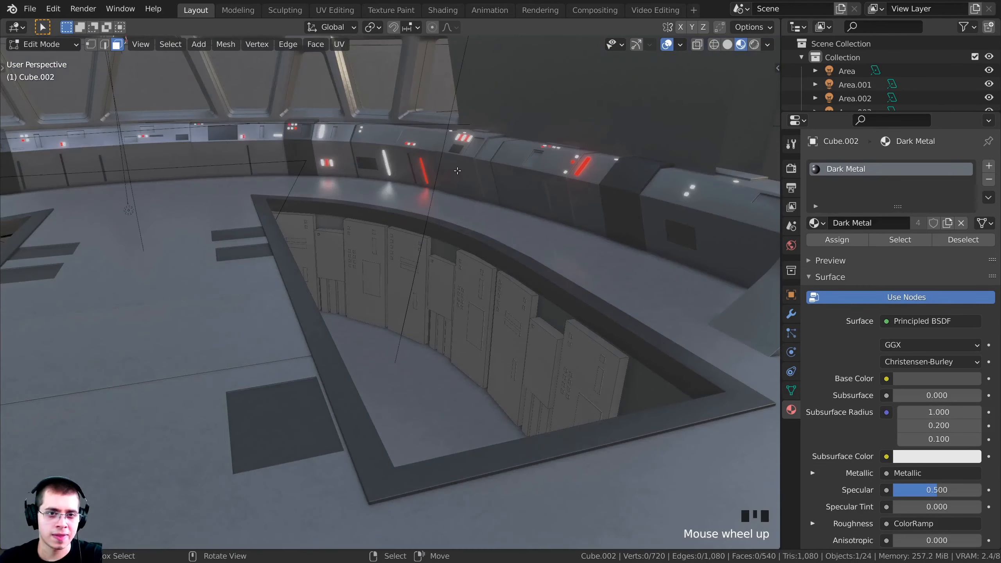
# Select-linked the small square windows and angled stripes on the pit panel, undoing wrong picks
pyautogui.moveTo(458, 171); pyautogui.dragTo(442, 275, button='middle')
pyautogui.scroll(3, 374, 333)
pyautogui.scroll(2, 431, 332)
pyautogui.press('l')
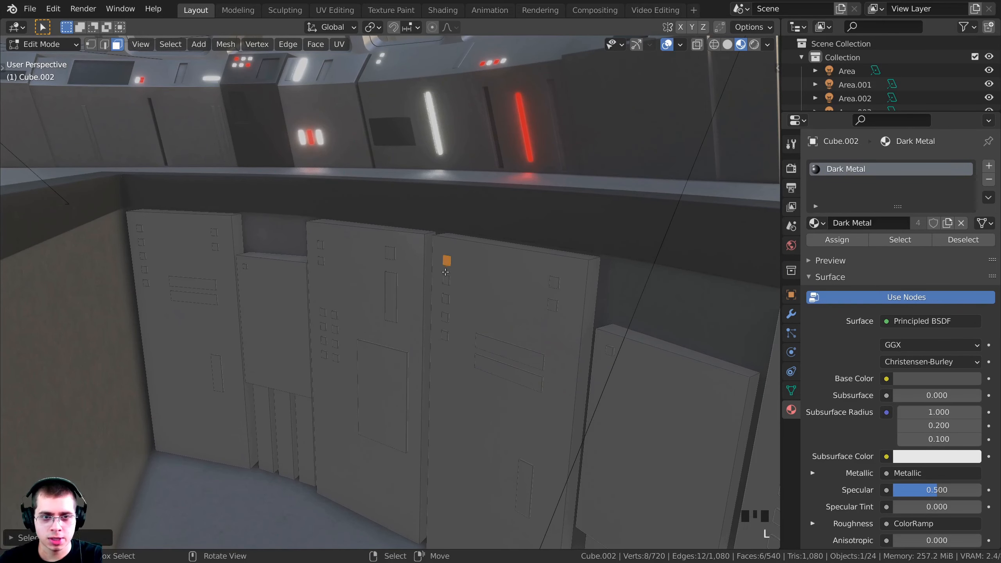
pyautogui.press('l')
pyautogui.press('l')
pyautogui.press('l')
pyautogui.press('l')
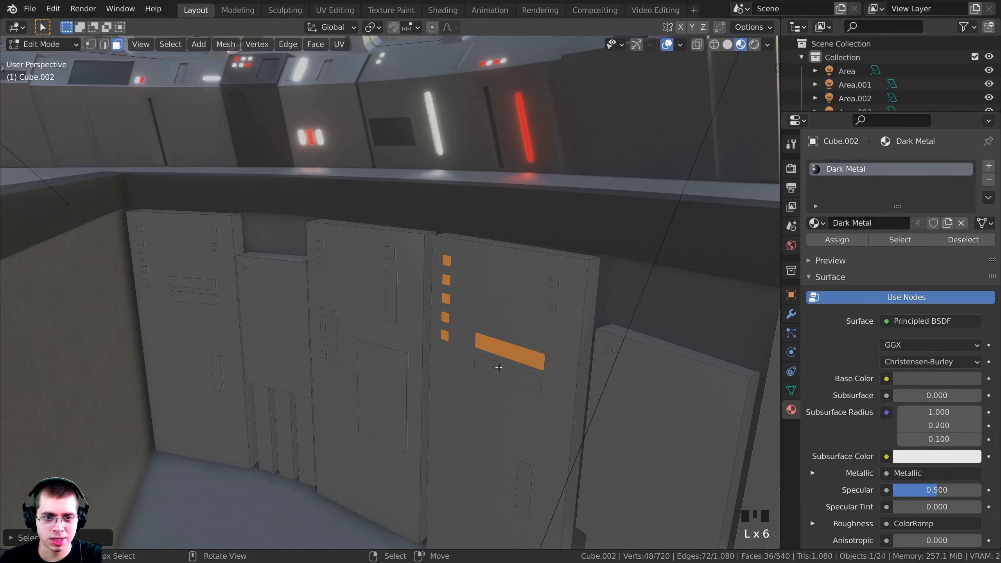
pyautogui.press('l')
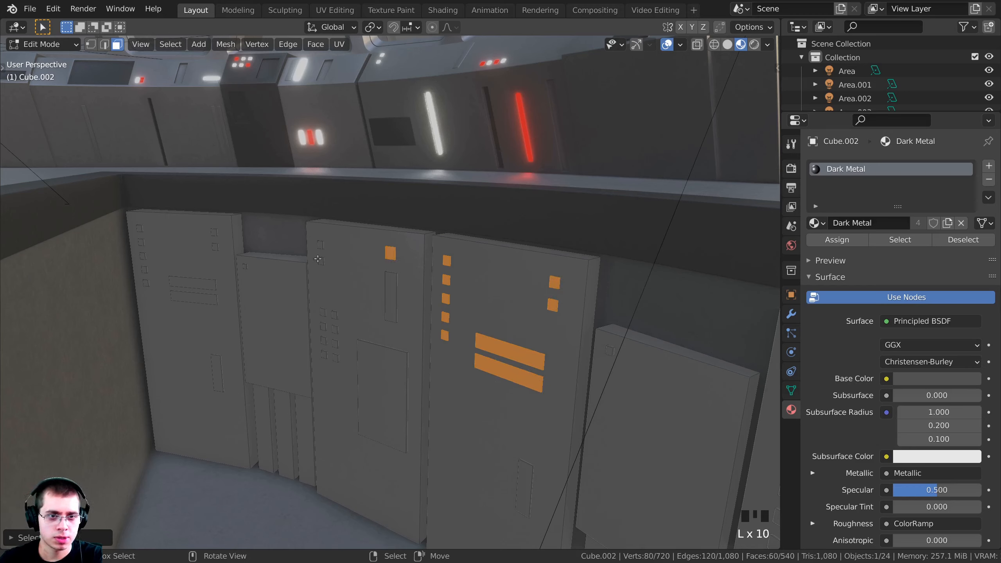
pyautogui.press('l')
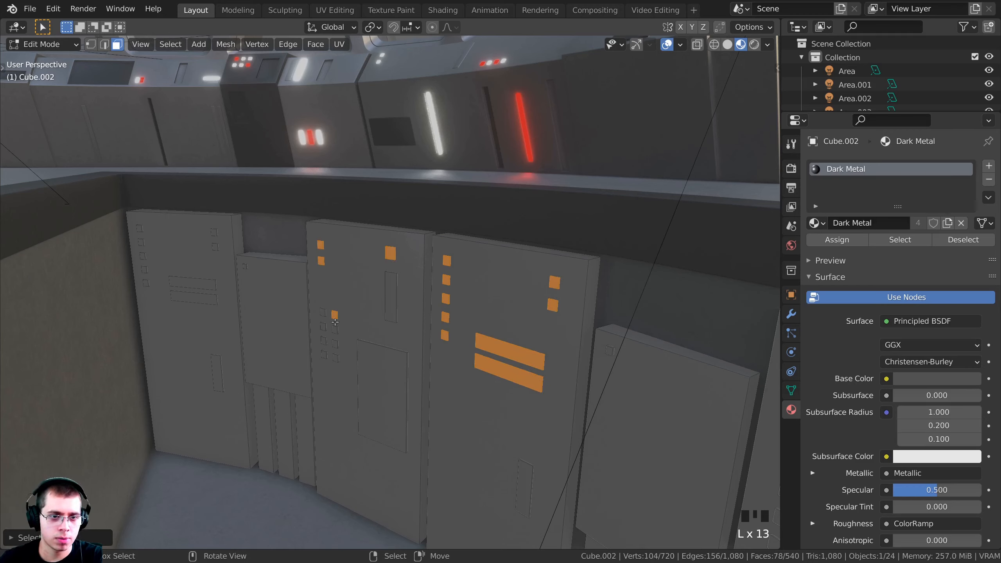
pyautogui.press('l')
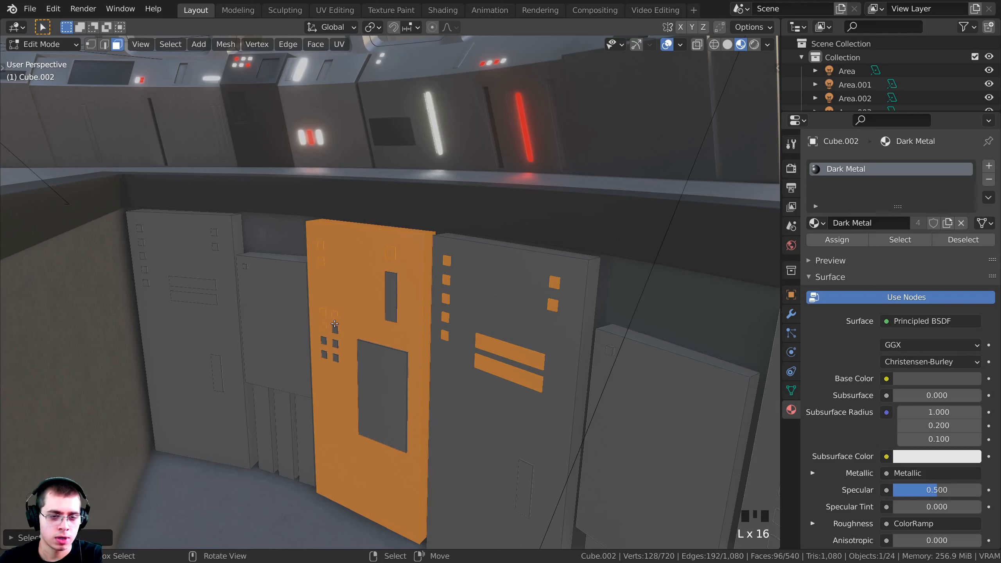
pyautogui.hotkey('ctrl', 'z')
pyautogui.hotkey('ctrl', 'z')
pyautogui.hotkey('ctrl', 'z')
pyautogui.hotkey('ctrl', 'z')
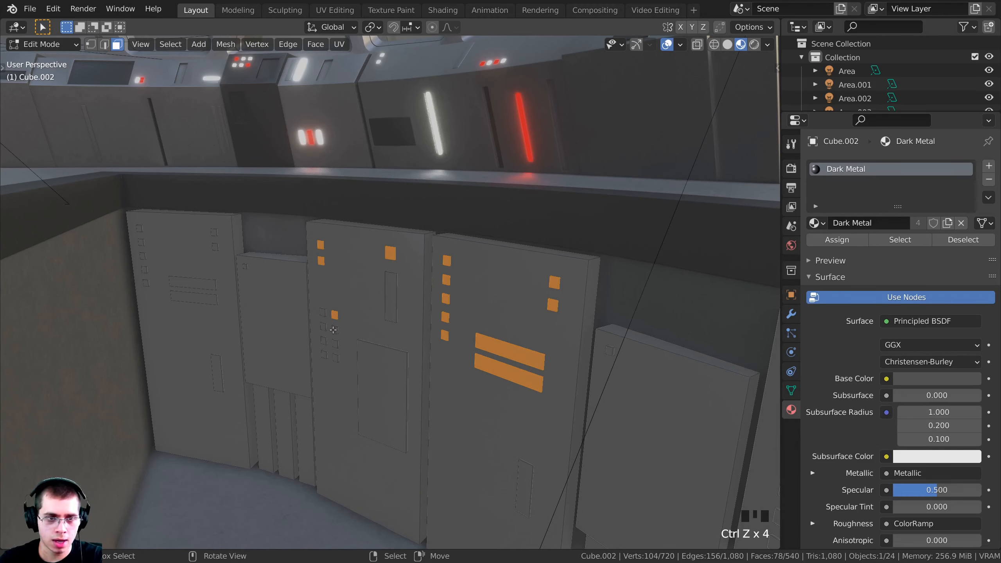
pyautogui.press('l')
pyautogui.press('l')
pyautogui.press('l')
pyautogui.press('l')
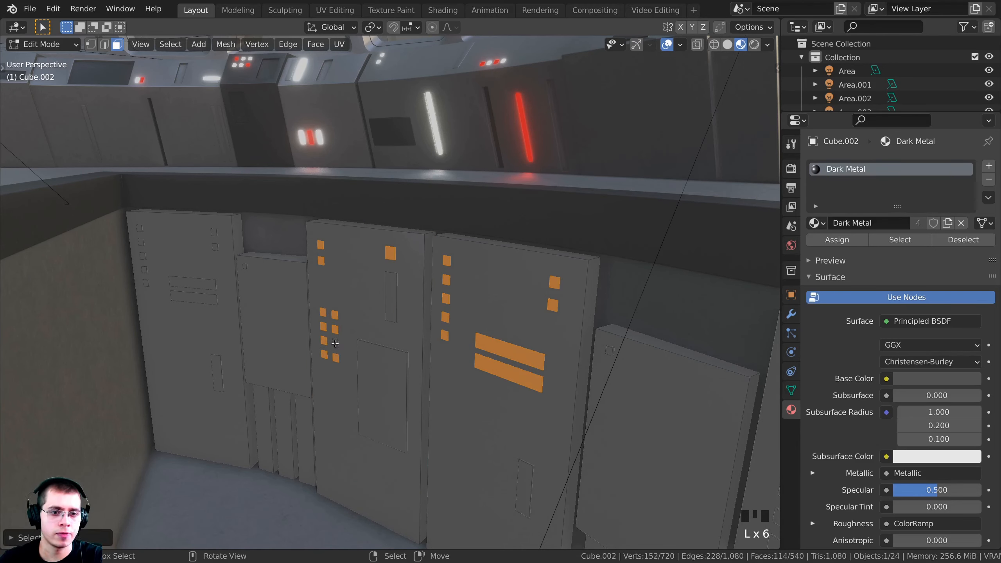
pyautogui.press('l')
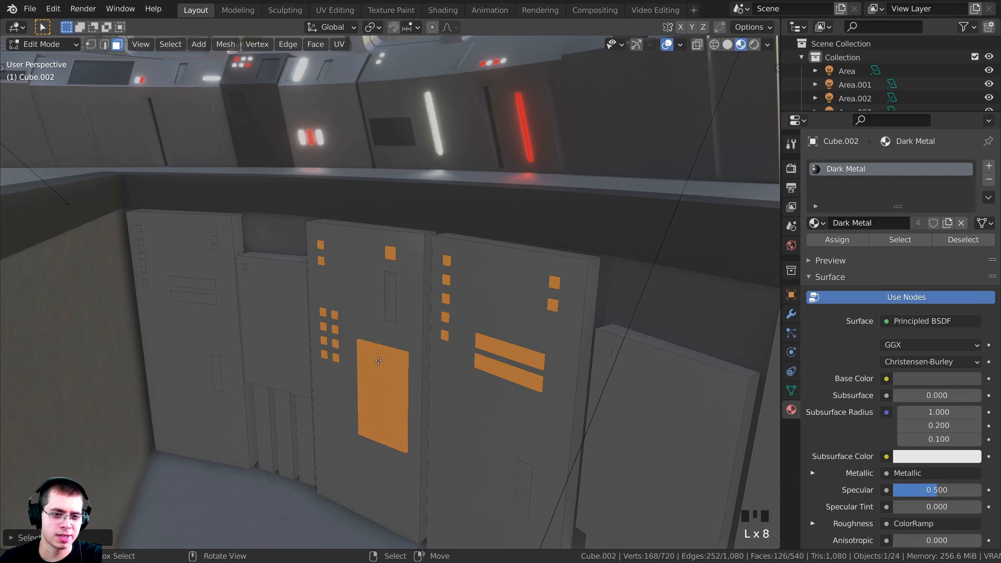
pyautogui.hotkey('ctrl', 'z')
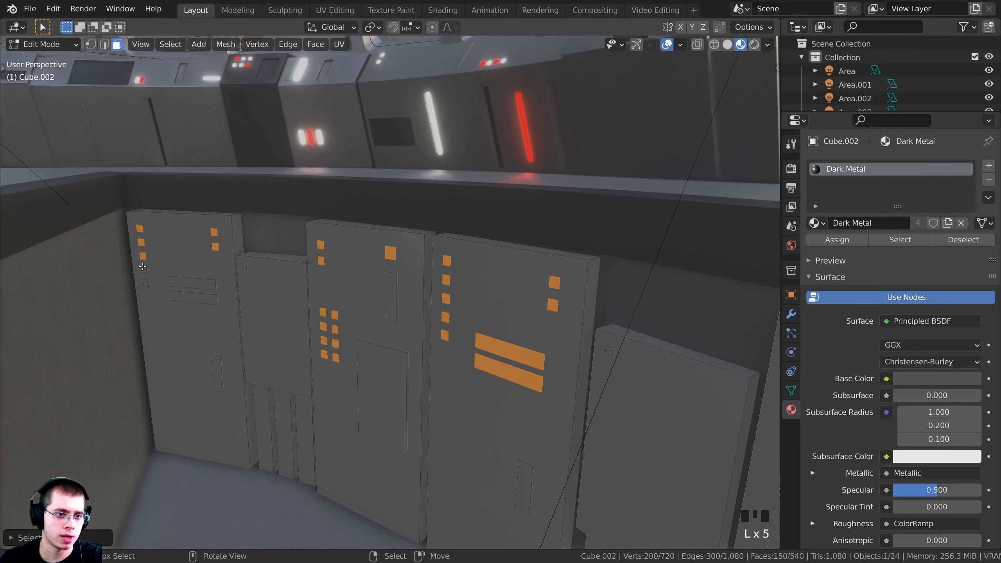
# Add the rectangular and tall window faces on panels further along the wall
pyautogui.press('l')
pyautogui.press('l')
pyautogui.scroll(-2, 179, 283)
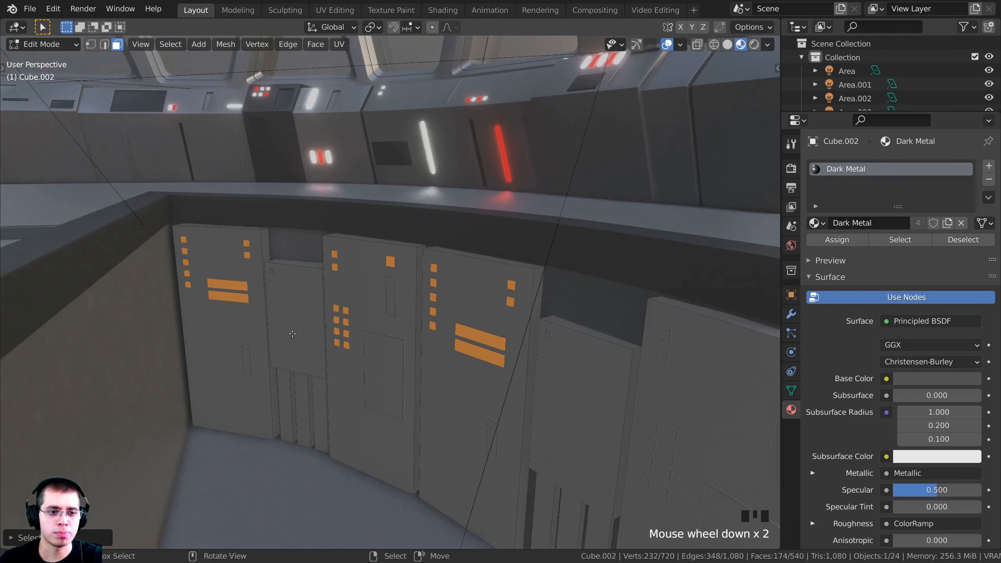
pyautogui.moveTo(178, 284); pyautogui.dragTo(584, 310, button='middle')
pyautogui.press('l')
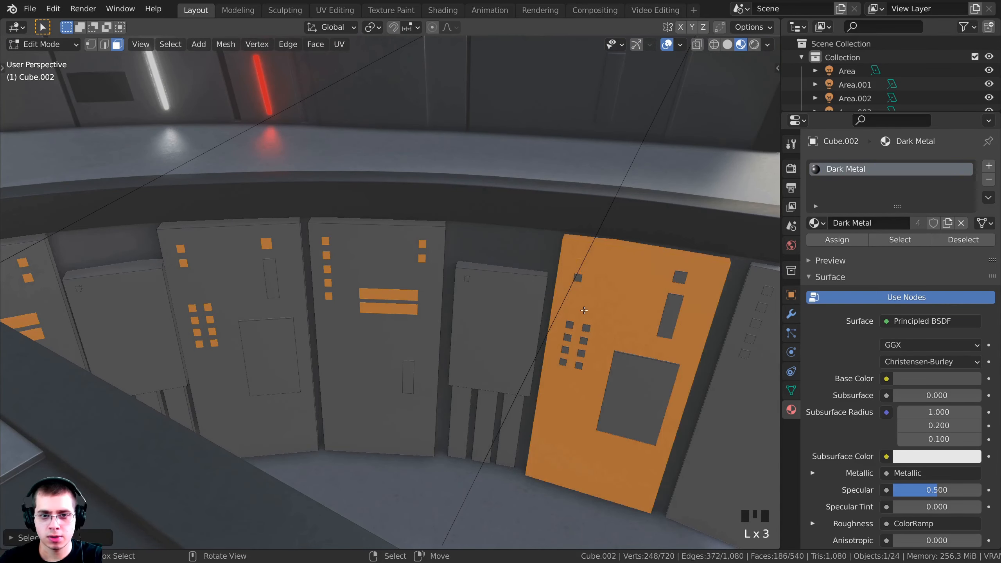
pyautogui.press('z')
pyautogui.hotkey('ctrl', 'z')
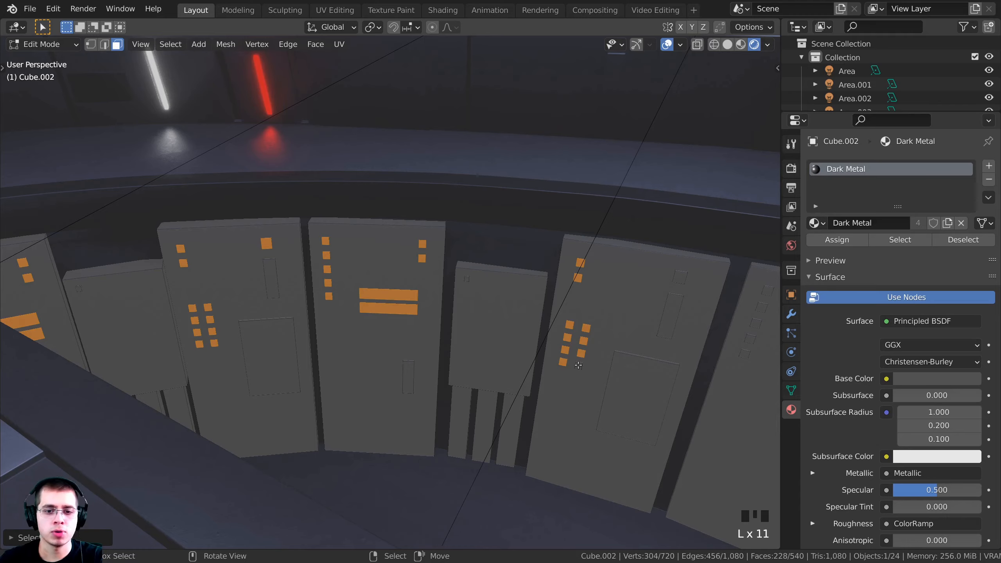
pyautogui.press('l')
# From the camera view, orbit over the right-hand panels and add their window faces
pyautogui.press('KP_0')
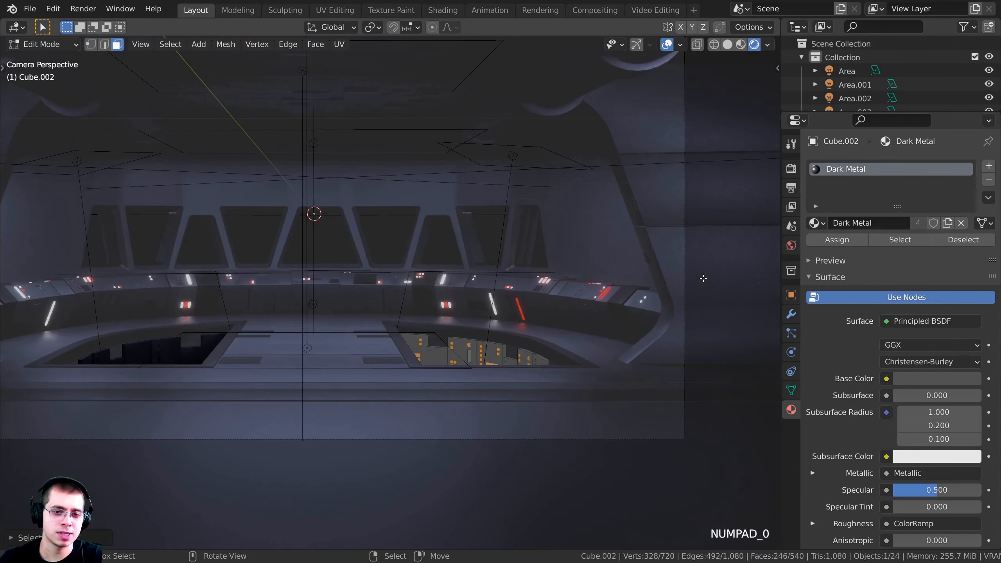
pyautogui.scroll(6, 208, 116)
pyautogui.keyDown('shift'); pyautogui.moveTo(221, 166); pyautogui.dragTo(251, 305, button='middle'); pyautogui.keyUp('shift')
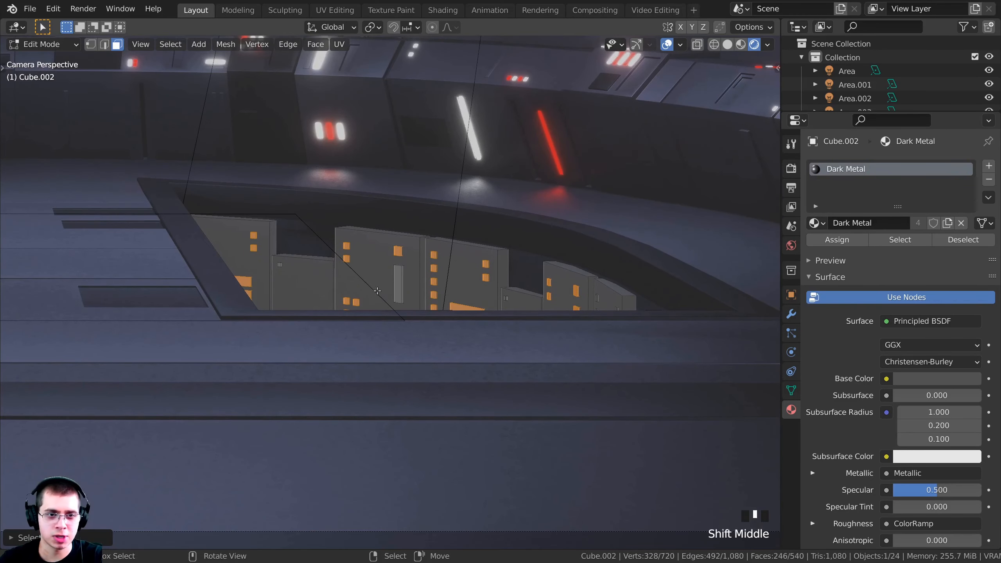
pyautogui.moveTo(378, 291); pyautogui.dragTo(386, 335, button='middle')
pyautogui.scroll(4, 386, 335)
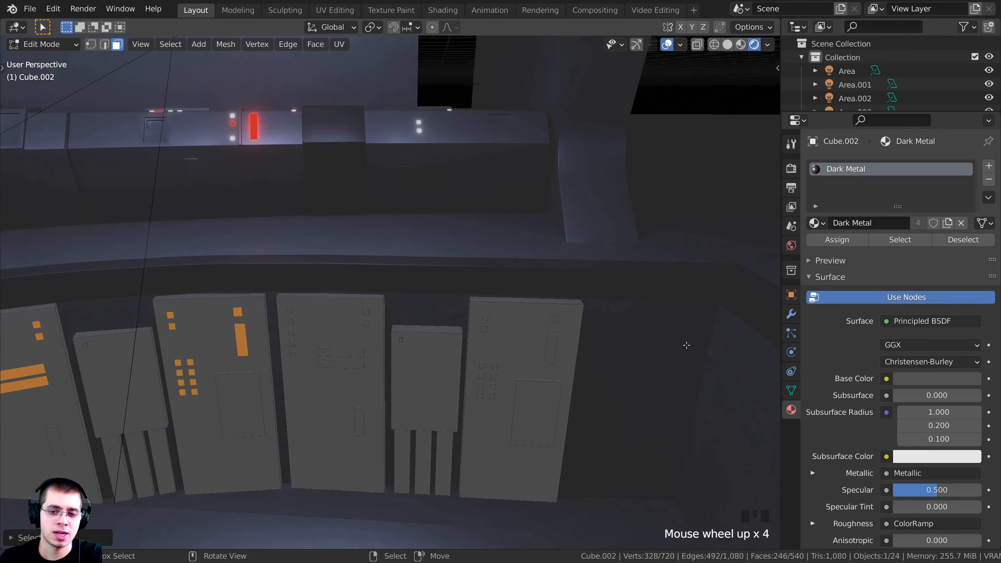
pyautogui.moveTo(687, 345); pyautogui.dragTo(697, 401, button='middle')
pyautogui.scroll(1, 320, 297)
pyautogui.keyDown('shift'); pyautogui.moveTo(317, 298); pyautogui.dragTo(364, 278, button='middle'); pyautogui.keyUp('shift')
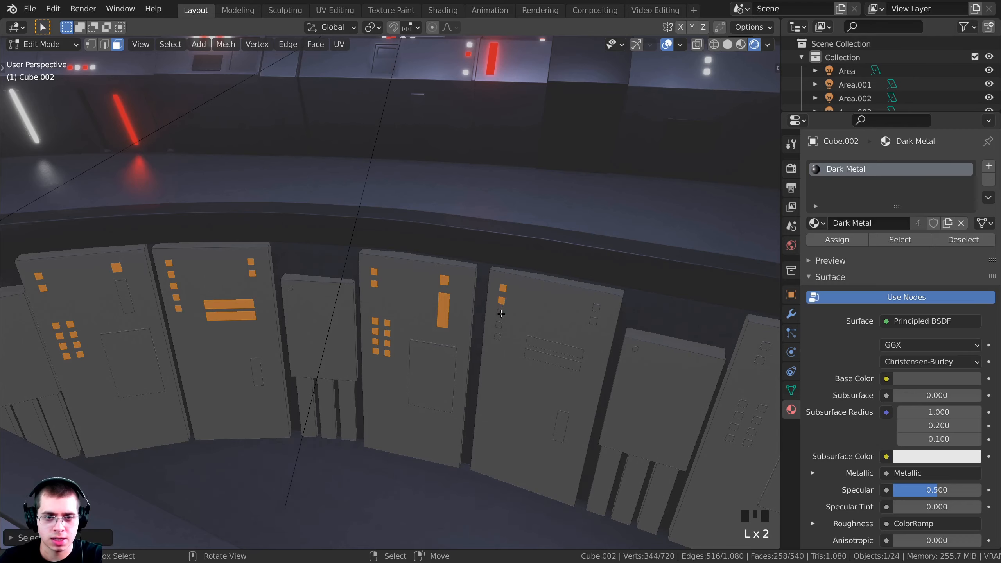
pyautogui.press('l')
pyautogui.press('l')
pyautogui.press('l')
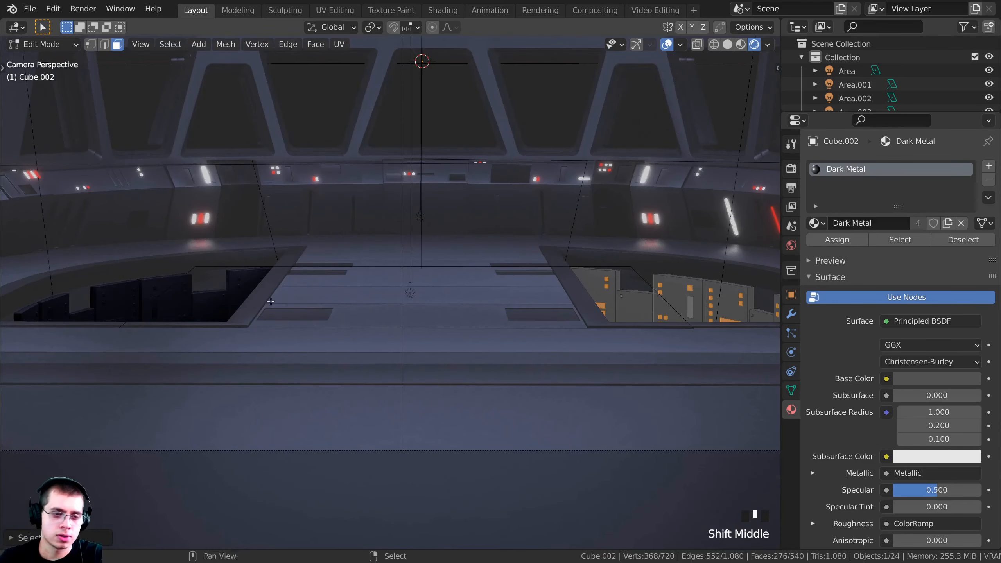
# Shift the camera view across the bridge to frame the right-hand pit opening
pyautogui.scroll(1, 454, 318)
pyautogui.keyDown('shift'); pyautogui.moveTo(189, 328); pyautogui.dragTo(326, 303, button='middle'); pyautogui.keyUp('shift')
pyautogui.scroll(4, 325, 303)
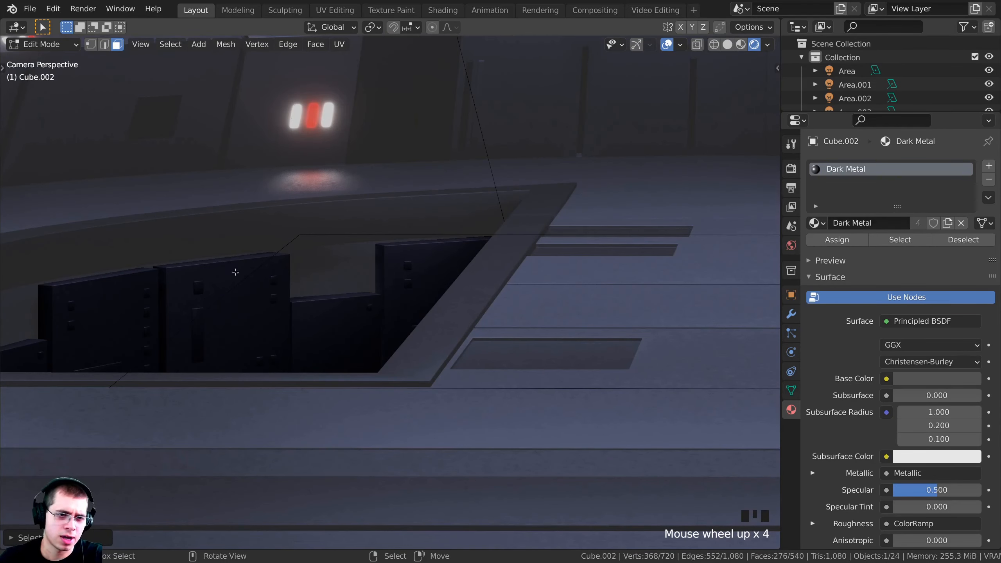
pyautogui.scroll(-3, 236, 272)
pyautogui.keyDown('shift'); pyautogui.moveTo(270, 284); pyautogui.dragTo(193, 313, button='middle'); pyautogui.keyUp('shift')
pyautogui.scroll(-2, 193, 314)
pyautogui.keyDown('shift'); pyautogui.moveTo(655, 281); pyautogui.dragTo(420, 296, button='middle'); pyautogui.keyUp('shift')
pyautogui.keyDown('shift'); pyautogui.moveTo(662, 306); pyautogui.dragTo(573, 294, button='middle'); pyautogui.keyUp('shift')
pyautogui.scroll(2, 573, 294)
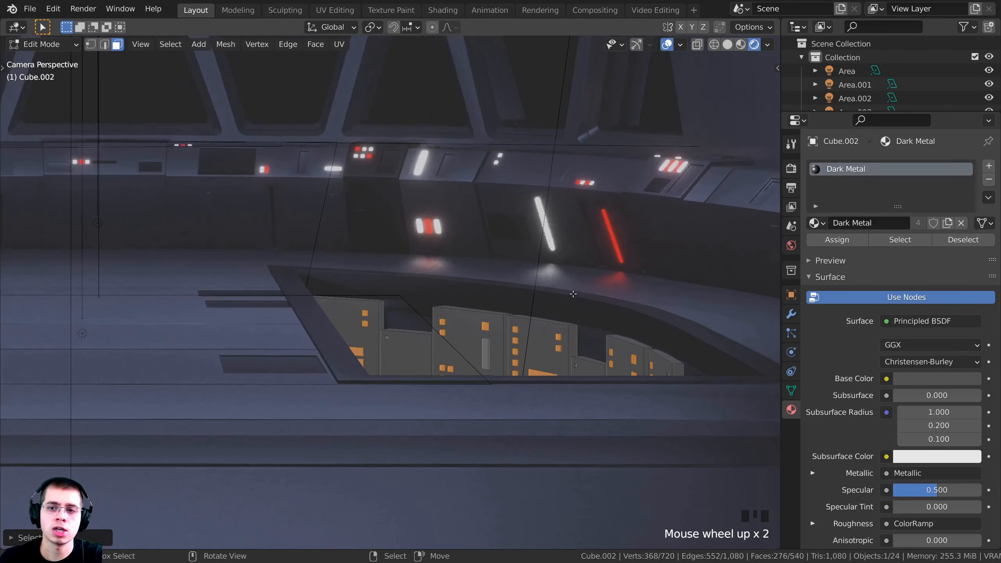
# Add a second material slot, assign White emission to the window faces, and return to Object Mode
pyautogui.click(989, 166)
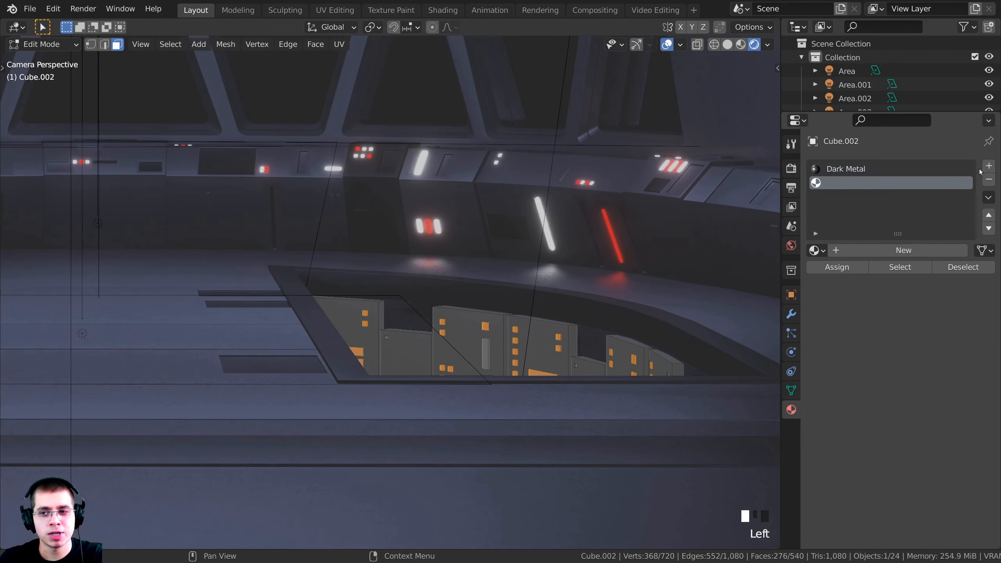
pyautogui.click(816, 250)
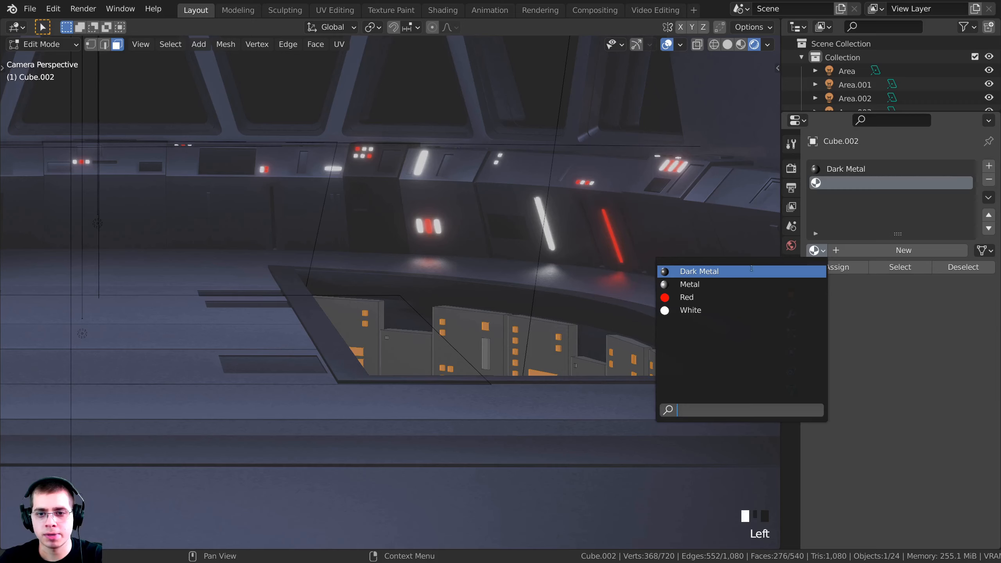
pyautogui.click(710, 310)
pyautogui.keyDown('shift'); pyautogui.moveTo(709, 278); pyautogui.dragTo(696, 271, button='middle'); pyautogui.keyUp('shift')
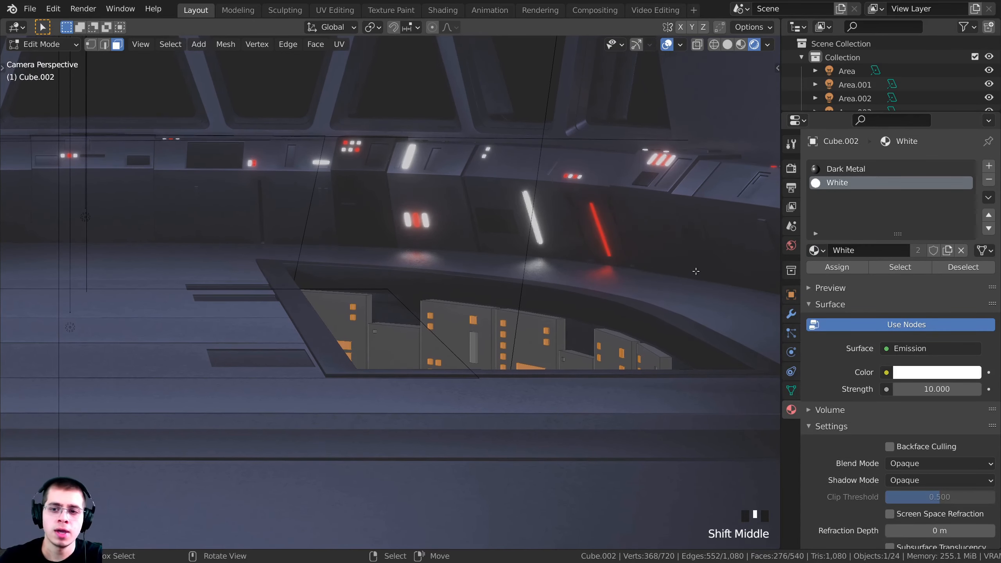
pyautogui.doubleClick(816, 271)
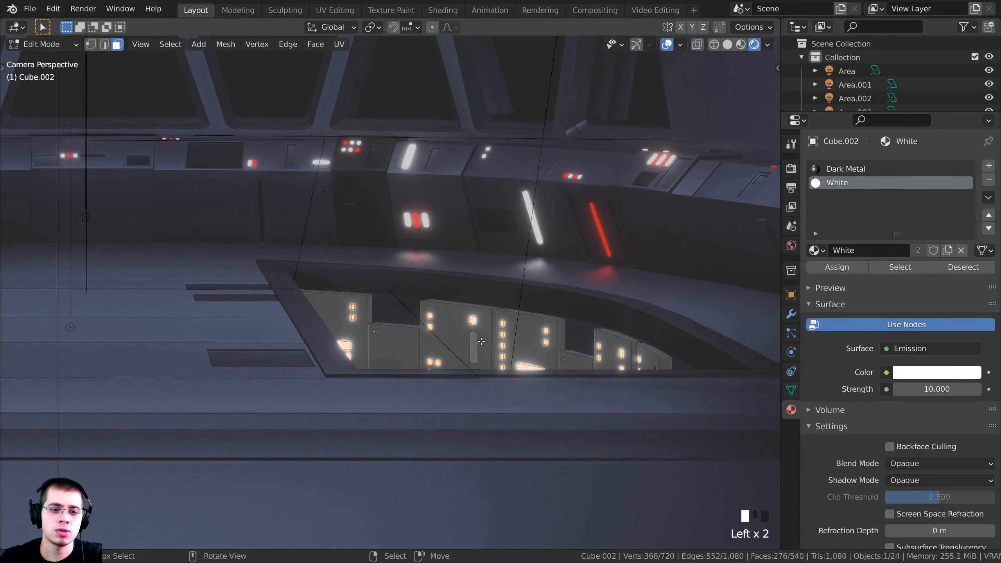
pyautogui.press('Tab')
pyautogui.keyDown('shift'); pyautogui.moveTo(471, 349); pyautogui.dragTo(483, 282, button='middle'); pyautogui.keyUp('shift')
pyautogui.scroll(-3, 483, 281)
pyautogui.keyDown('shift'); pyautogui.moveTo(486, 317); pyautogui.dragTo(581, 356, button='middle'); pyautogui.keyUp('shift')
pyautogui.scroll(2, 492, 351)
pyautogui.scroll(2, 491, 350)
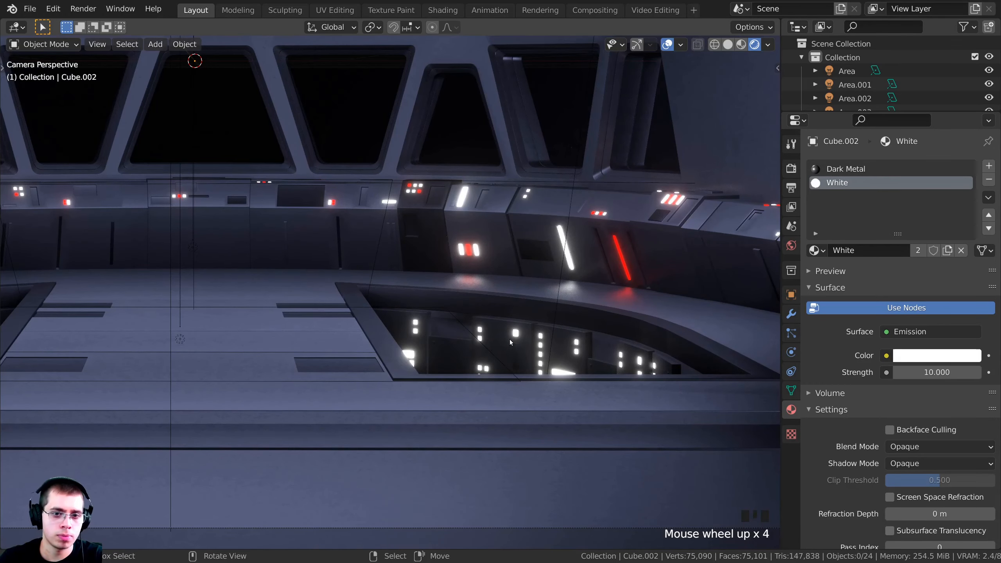
pyautogui.scroll(-5, 508, 339)
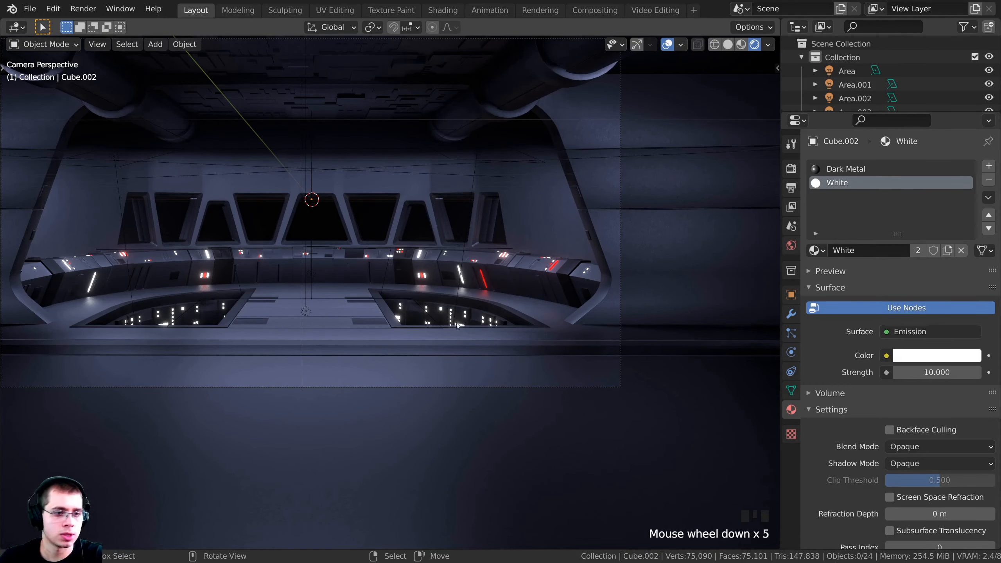
# Enter Edit Mode on Cube.002, frame the whole mesh, and clear the selection
pyautogui.rightClick(445, 313)
pyautogui.press('Tab')
pyautogui.scroll(1, 445, 314)
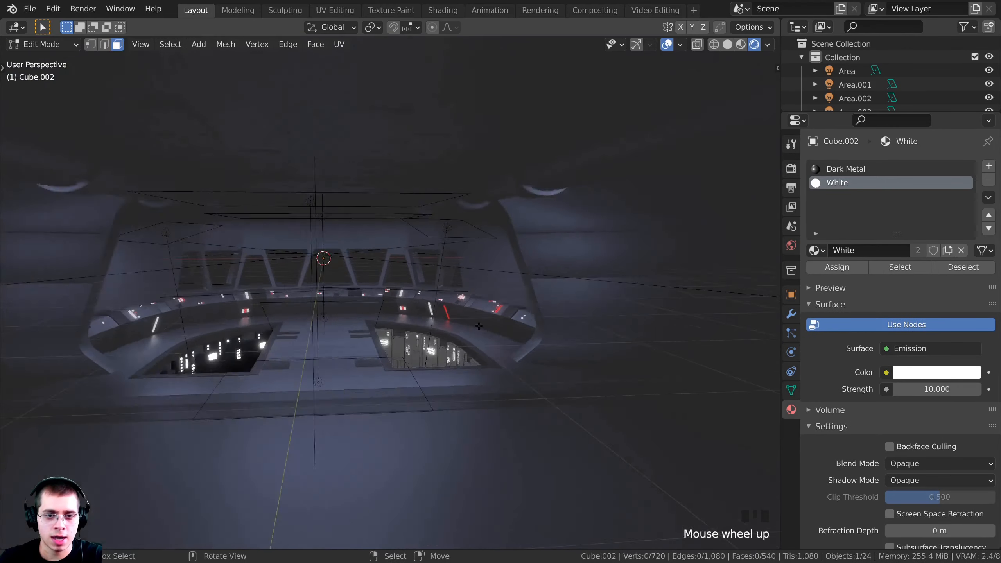
pyautogui.keyDown('shift'); pyautogui.moveTo(444, 314); pyautogui.dragTo(568, 292, button='middle'); pyautogui.keyUp('shift')
pyautogui.press('a')
pyautogui.press('KP_Decimal')
pyautogui.hotkey('alt', 'a')
pyautogui.scroll(4, 517, 297)
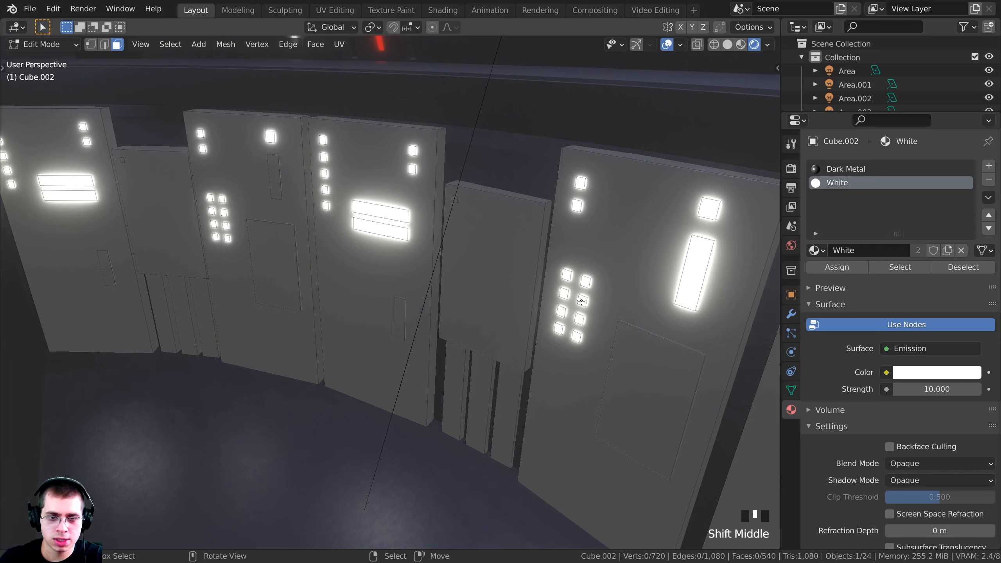
# Select the small glowing window and light-square faces on the console panels
pyautogui.press('l')
pyautogui.press('l')
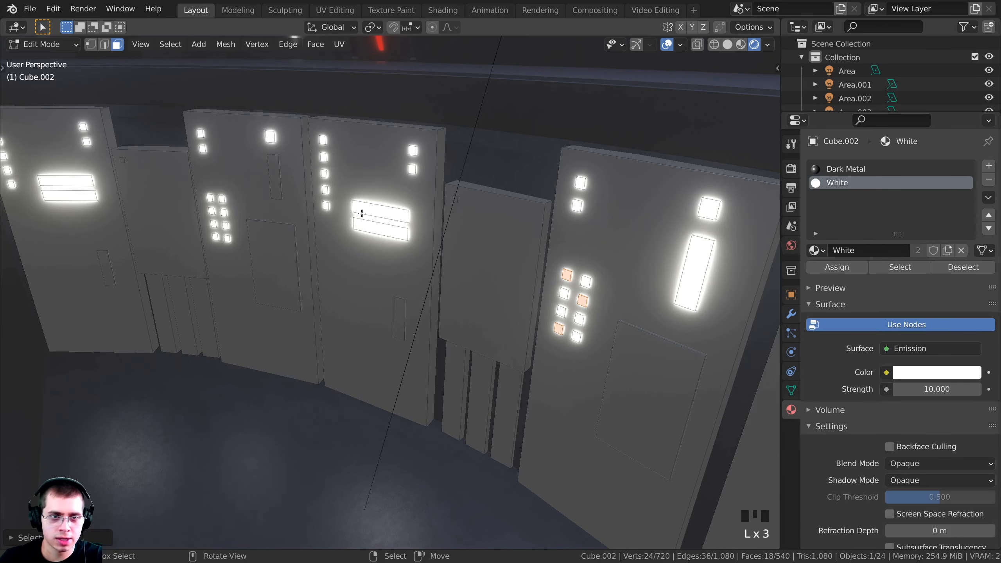
pyautogui.press('l')
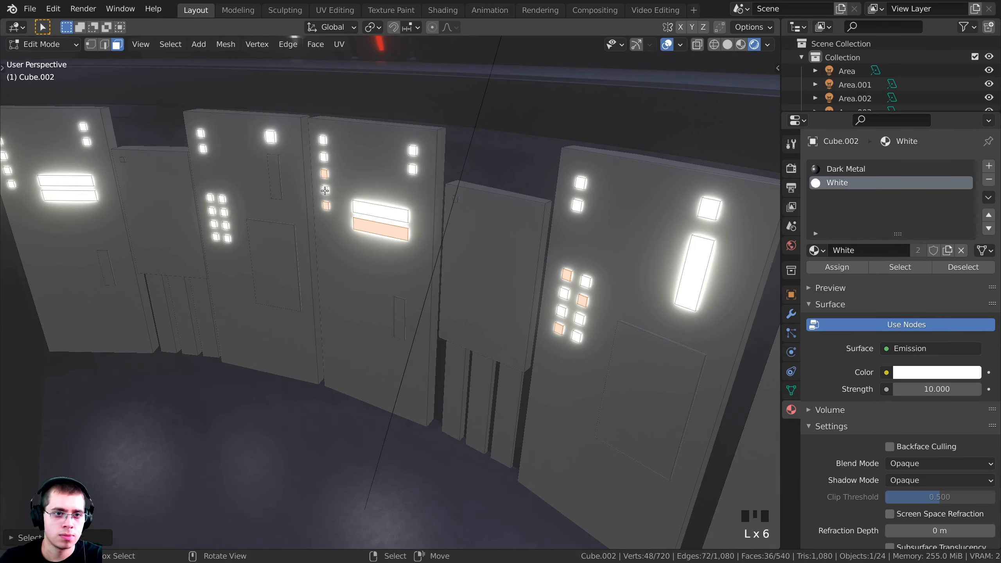
pyautogui.press('l')
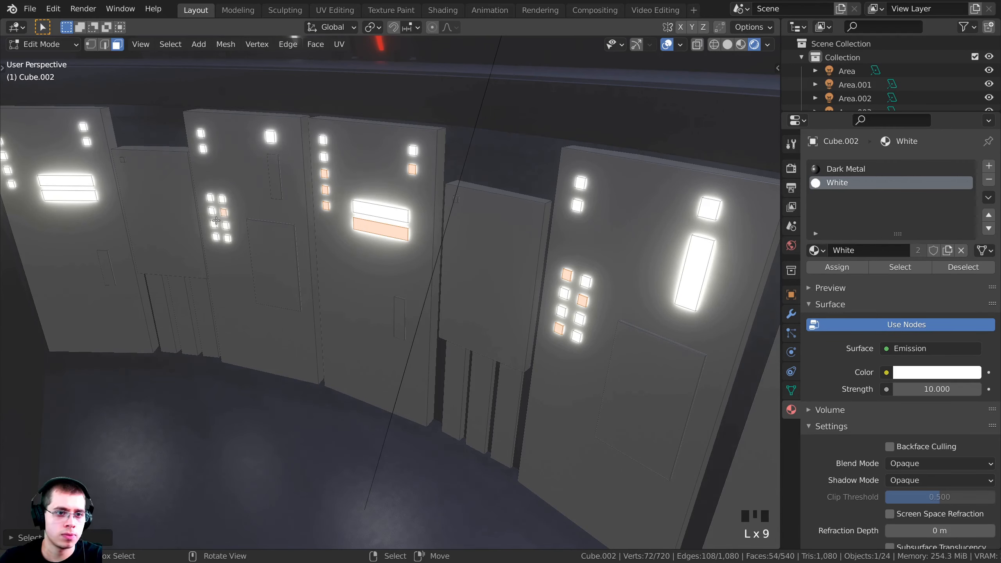
pyautogui.press('l')
pyautogui.press('l')
pyautogui.scroll(-1, 174, 232)
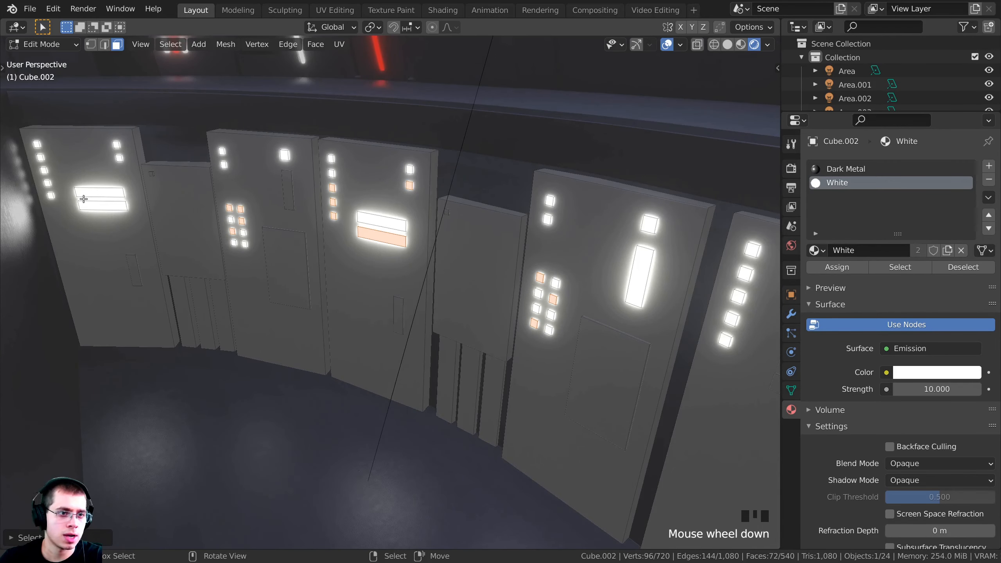
pyautogui.press('l')
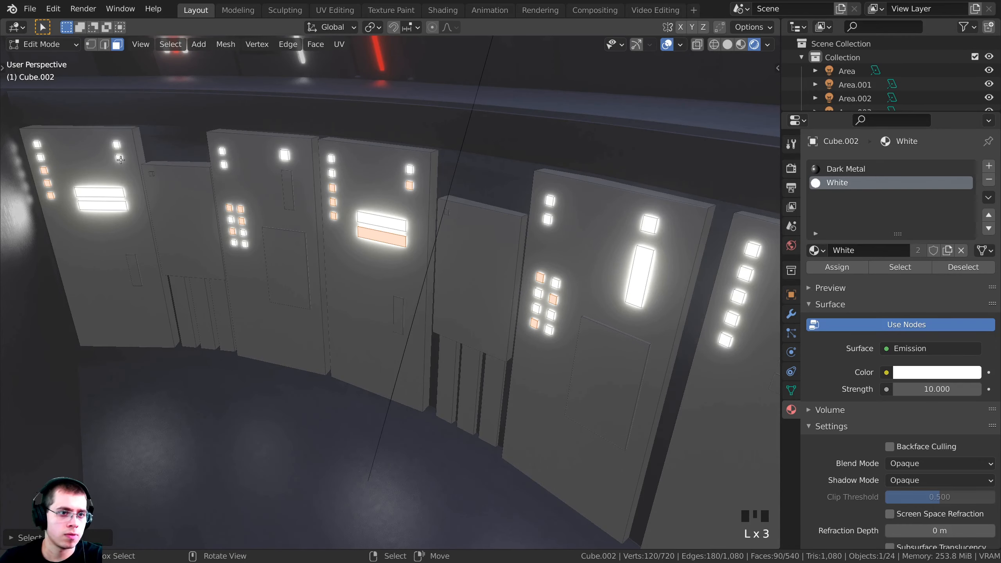
pyautogui.press('l')
pyautogui.scroll(-2, 300, 221)
pyautogui.moveTo(647, 307); pyautogui.dragTo(646, 308, button='middle')
pyautogui.press('l')
pyautogui.press('l')
pyautogui.press('l')
pyautogui.press('l')
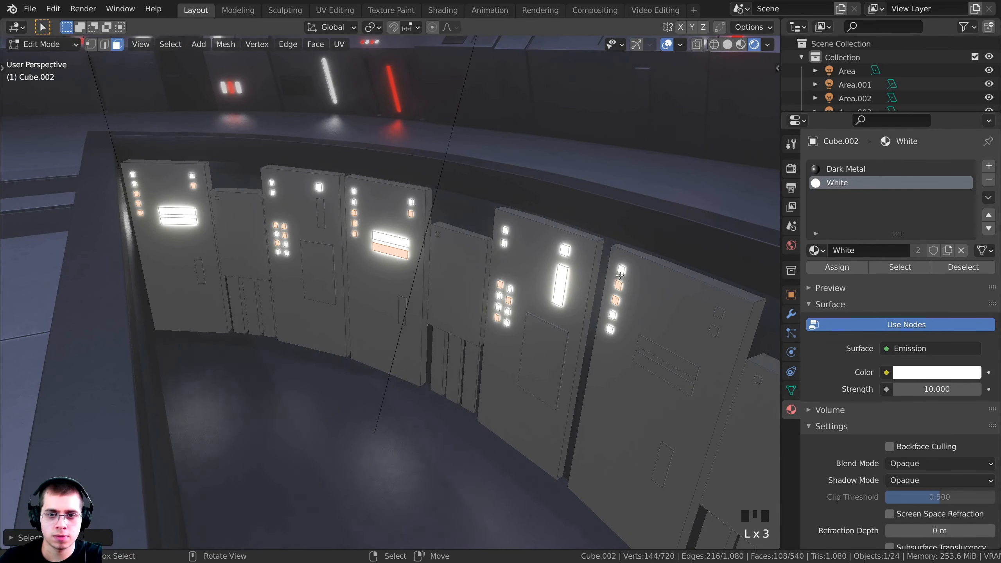
# Add a third material slot to Cube.002 and assign the Red material to those faces
pyautogui.click(989, 166)
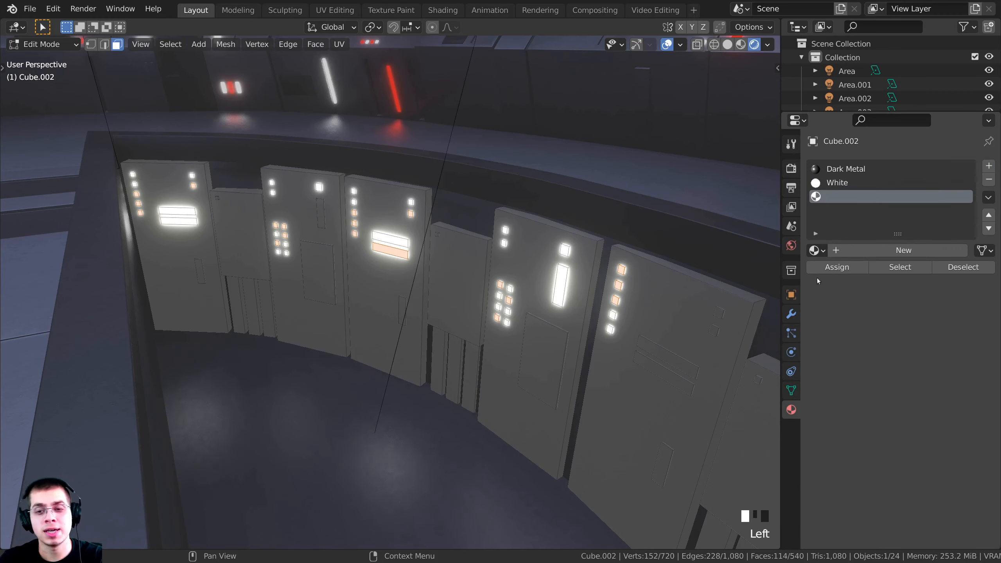
pyautogui.click(815, 251)
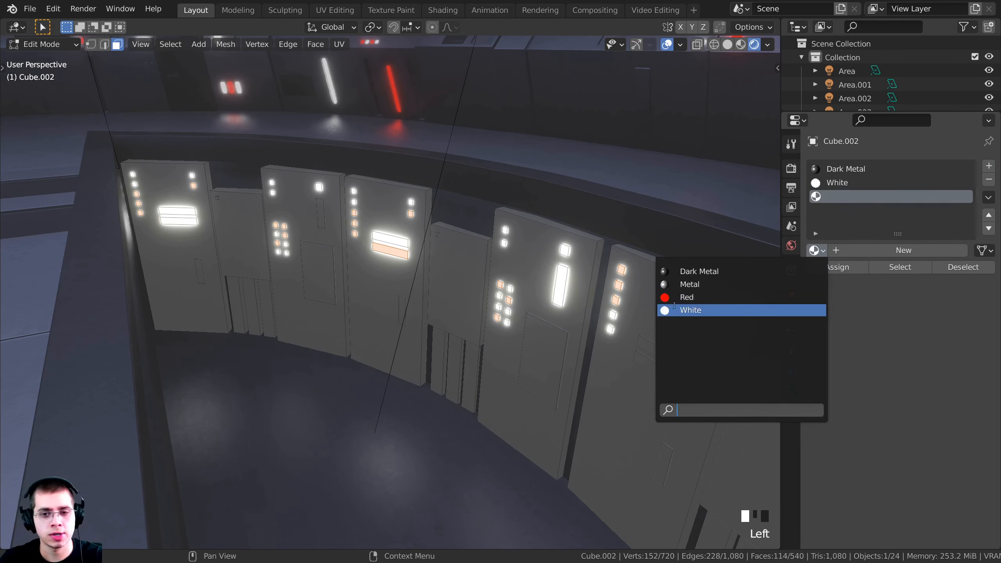
pyautogui.click(712, 297)
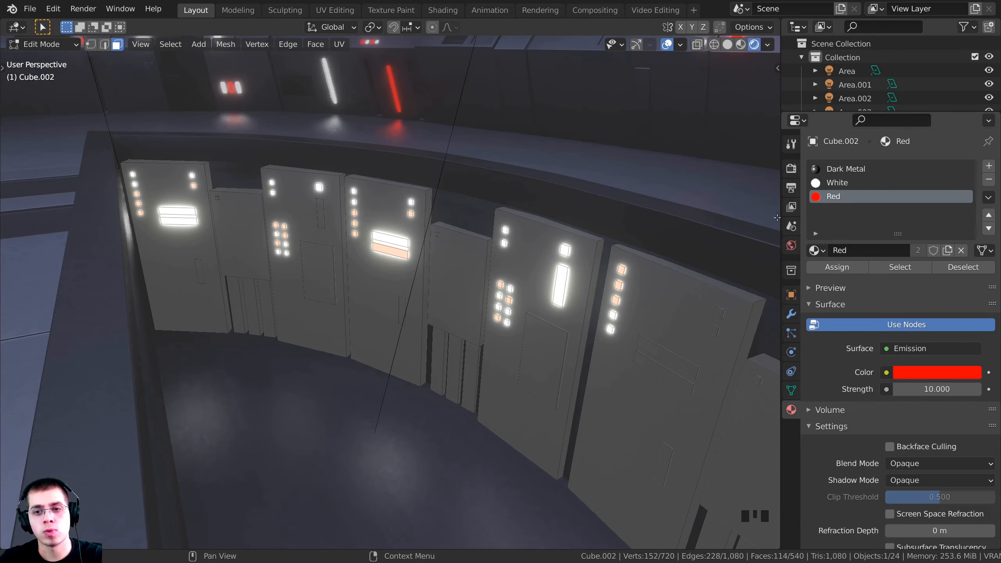
pyautogui.click(837, 268)
# Deselect, return to object mode in the camera view, and save the blend file
pyautogui.moveTo(438, 247); pyautogui.dragTo(452, 264, button='middle')
pyautogui.press('a')
pyautogui.press('a')
pyautogui.press('KP_0')
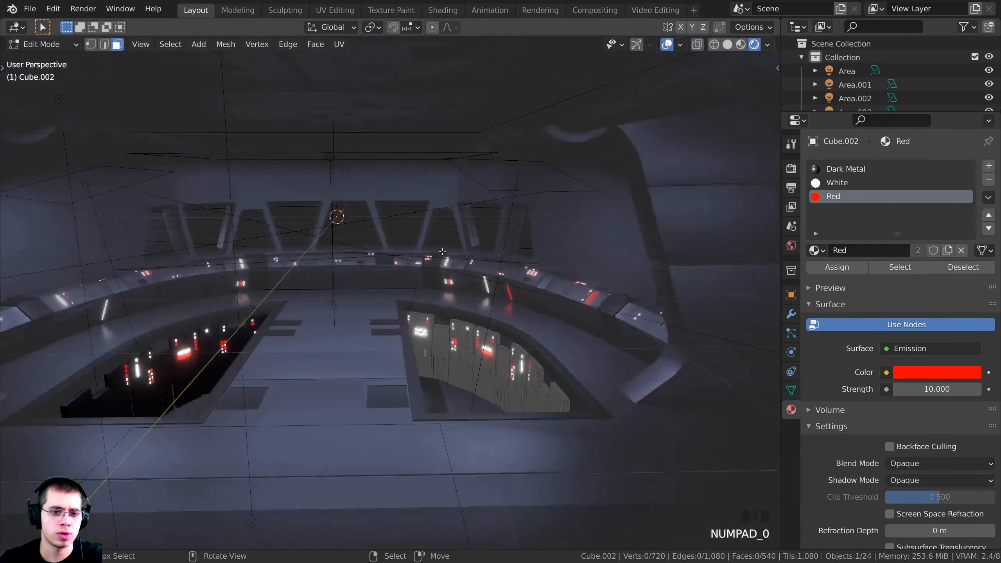
pyautogui.press('Tab')
pyautogui.keyDown('shift'); pyautogui.moveTo(488, 304); pyautogui.dragTo(485, 283, button='middle'); pyautogui.keyUp('shift')
pyautogui.hotkey('ctrl', 's')
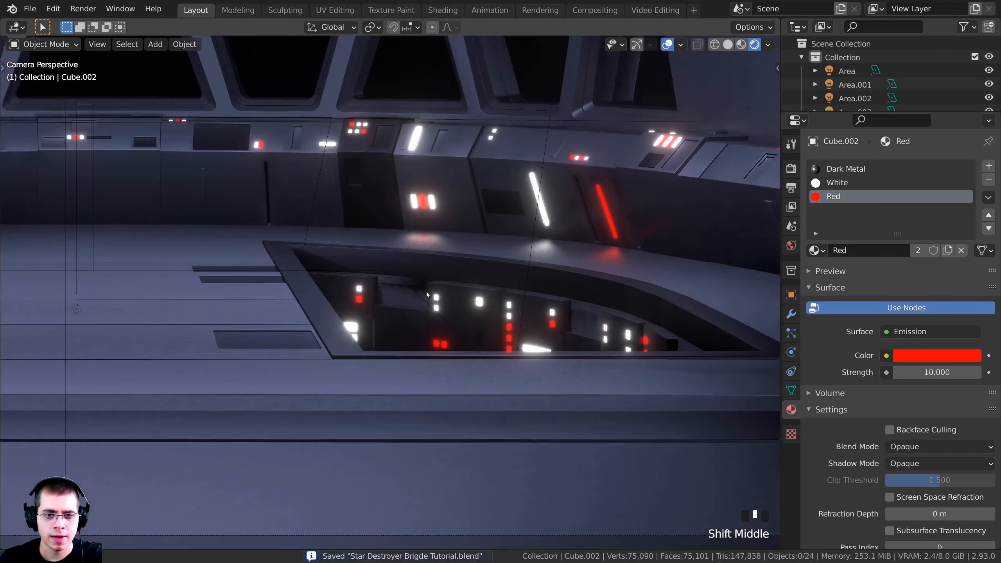
# Cycle through the overlapping objects to reselect the console panel object Cube.002
pyautogui.scroll(4, 485, 283)
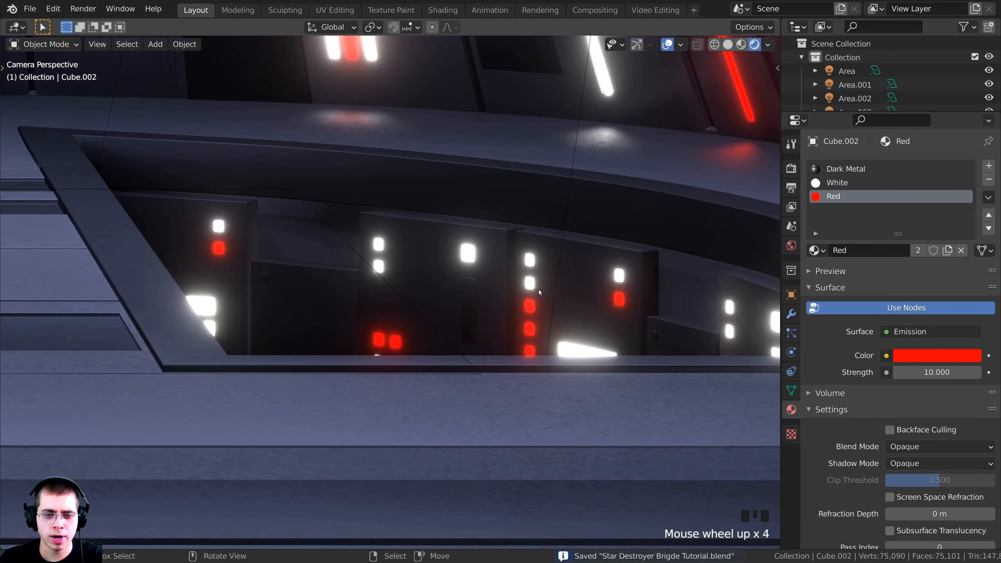
pyautogui.scroll(-7, 633, 275)
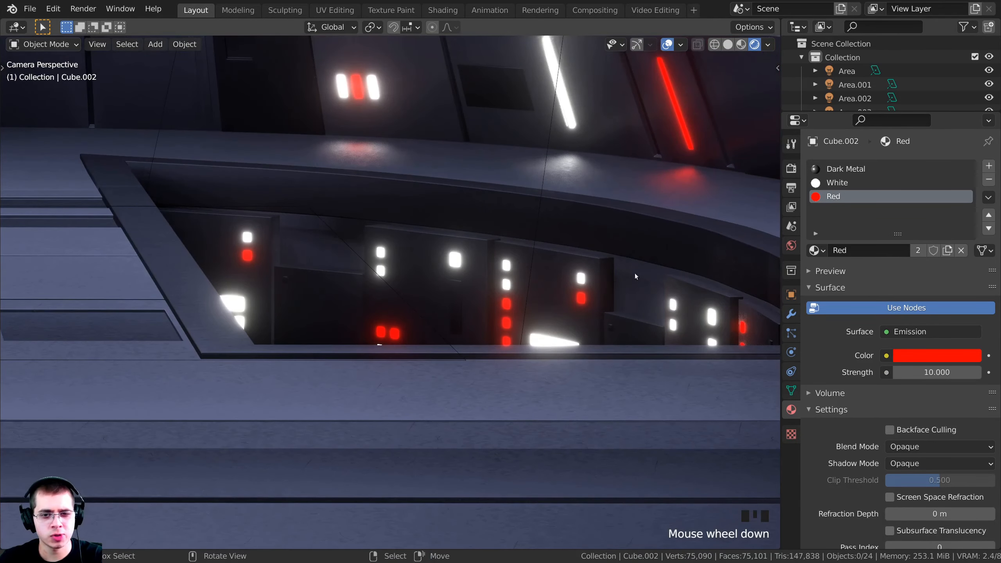
pyautogui.keyDown('shift'); pyautogui.moveTo(633, 275); pyautogui.dragTo(580, 324, button='middle'); pyautogui.keyUp('shift')
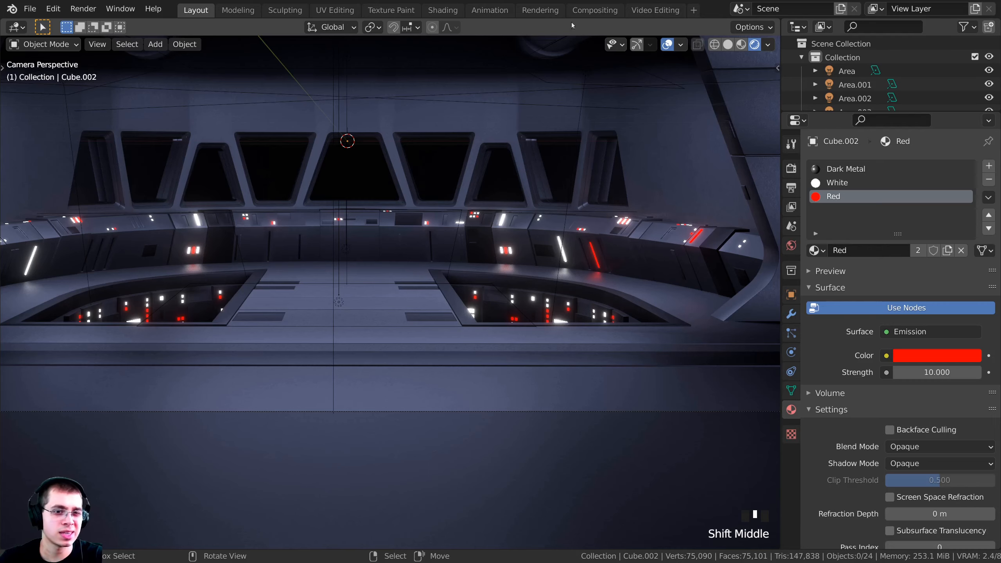
pyautogui.rightClick(532, 302)
pyautogui.rightClick(532, 304)
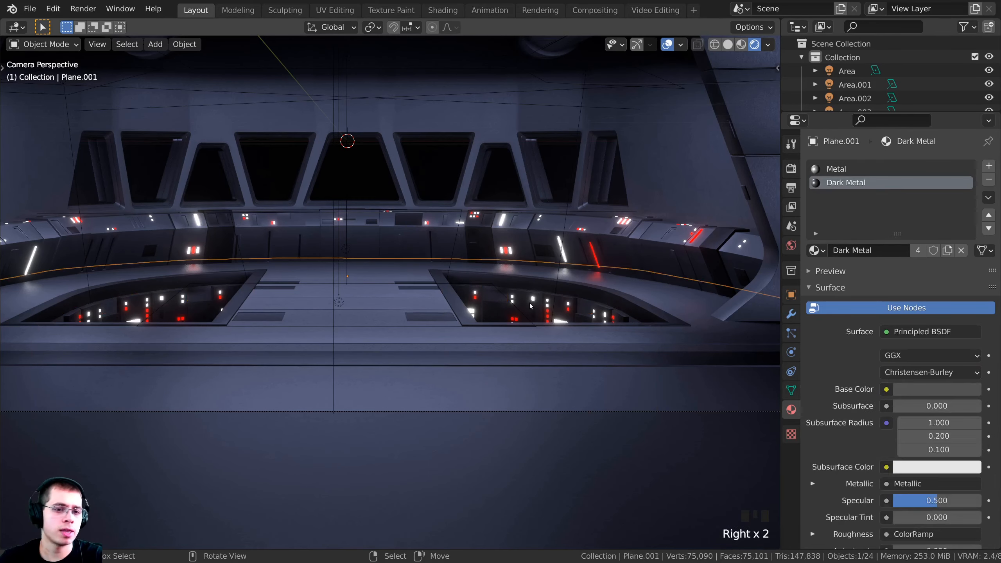
pyautogui.rightClick(534, 307)
pyautogui.press('Tab')
pyautogui.press('Tab')
pyautogui.rightClick(530, 301)
pyautogui.press('Tab')
# Switch between solid and material preview shading and zoom in on the lit pit panels
pyautogui.moveTo(530, 301)
pyautogui.mouseDown(button='middle')
pyautogui.moveTo(516, 367)
pyautogui.moveTo(486, 323)
pyautogui.mouseUp(button='middle')
pyautogui.scroll(3, 517, 367)
pyautogui.press('z')
pyautogui.click(673, 380)
pyautogui.moveTo(615, 355); pyautogui.dragTo(532, 330, button='middle')
pyautogui.press('z')
pyautogui.click(505, 381)
pyautogui.moveTo(506, 371); pyautogui.dragTo(499, 339, button='middle')
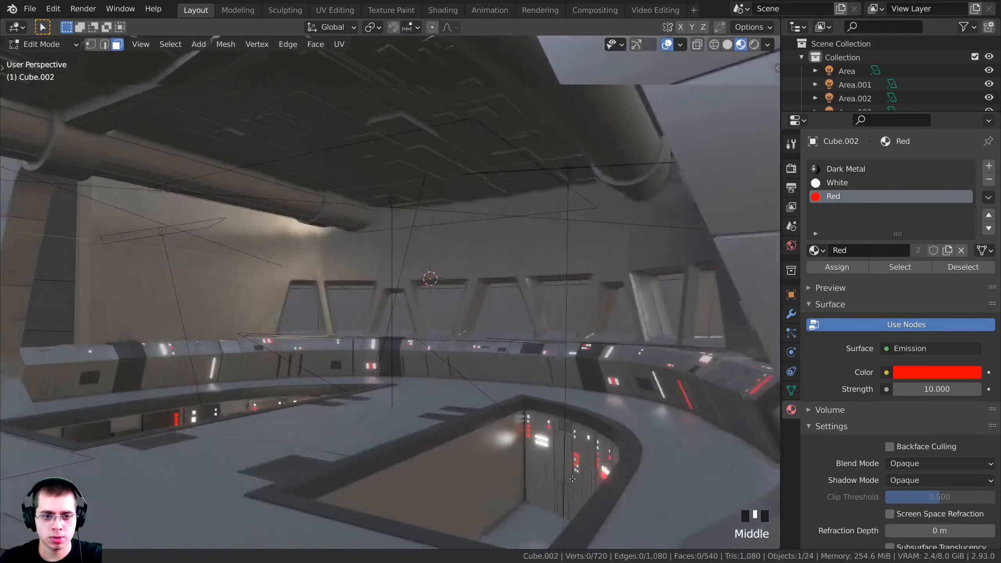
pyautogui.keyDown('shift'); pyautogui.scroll(2, 493, 308); pyautogui.keyUp('shift')
pyautogui.moveTo(493, 300); pyautogui.dragTo(489, 338, button='middle')
pyautogui.scroll(5, 489, 339)
pyautogui.scroll(1, 501, 340)
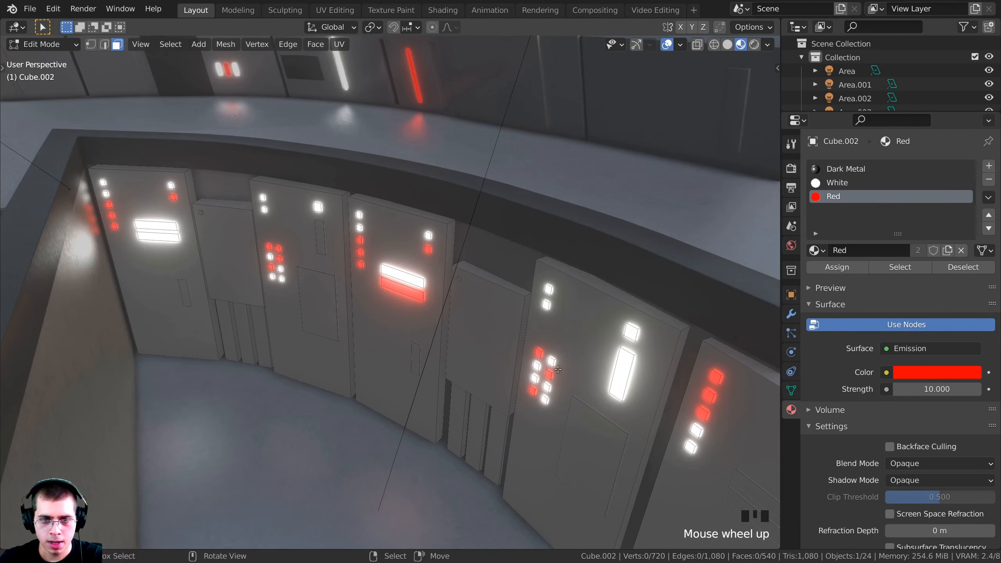
pyautogui.moveTo(558, 370); pyautogui.dragTo(552, 358, button='middle')
pyautogui.scroll(2, 549, 350)
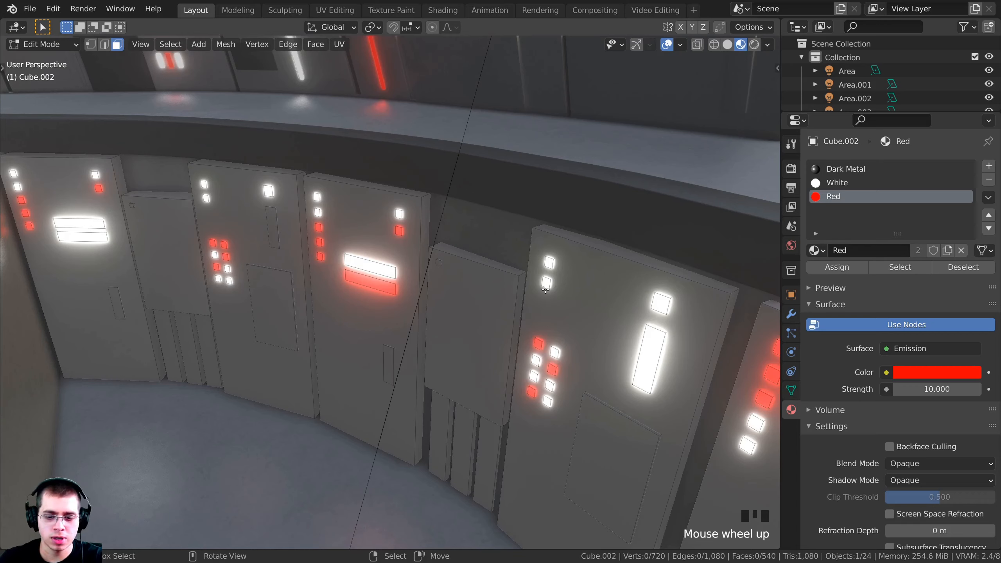
# Delete the two small light squares from the panel
pyautogui.press('l')
pyautogui.press('l')
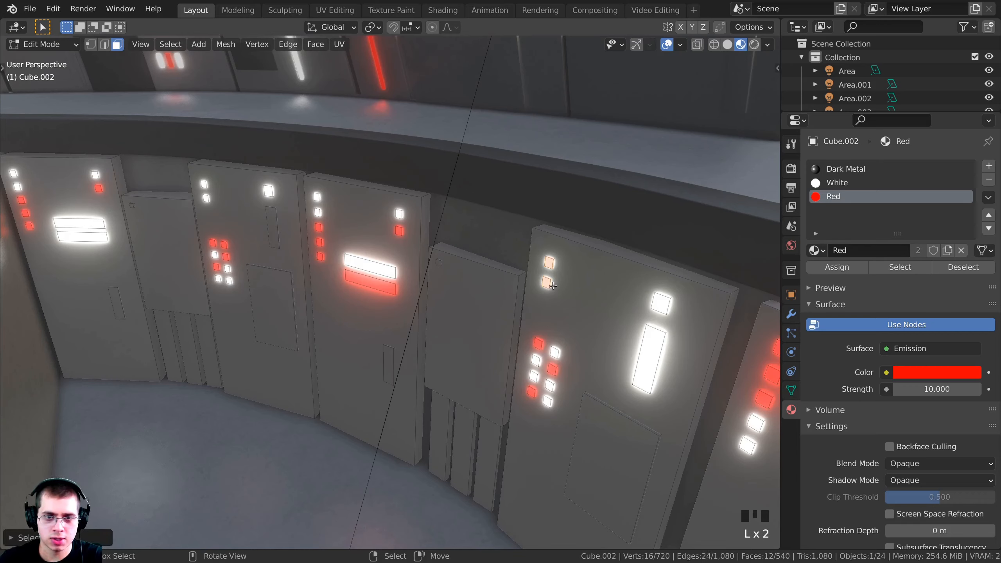
pyautogui.press('x')
pyautogui.click(551, 283)
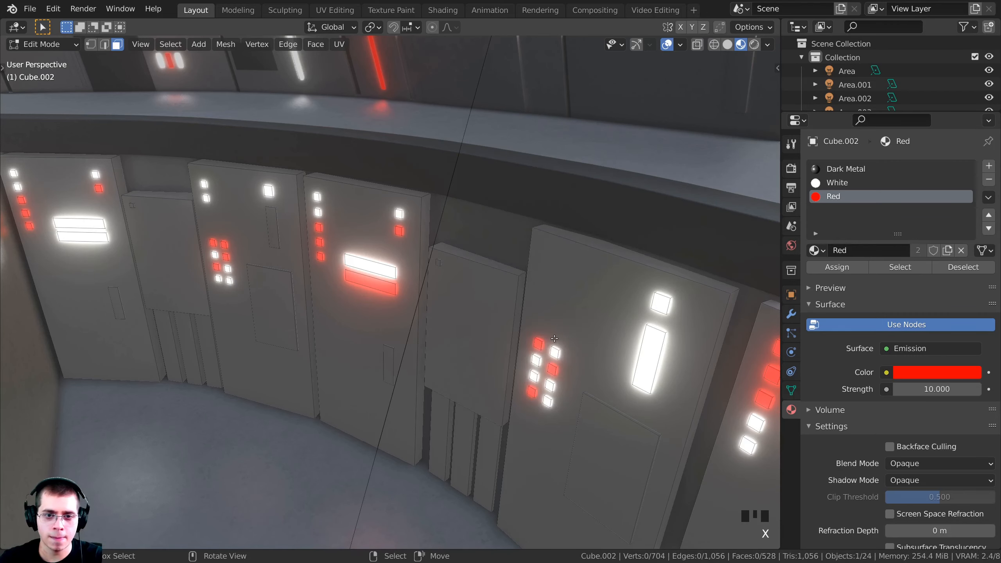
# Move the selected light squares straight up along Z, then return to object mode
pyautogui.press('l')
pyautogui.press('l')
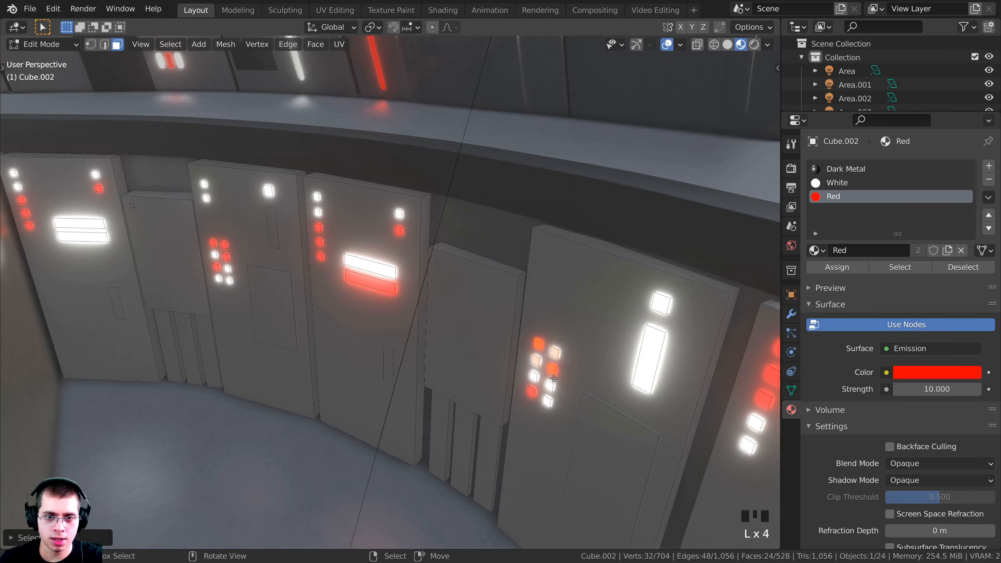
pyautogui.press('l')
pyautogui.press('l')
pyautogui.hotkey('ctrl', 'z')
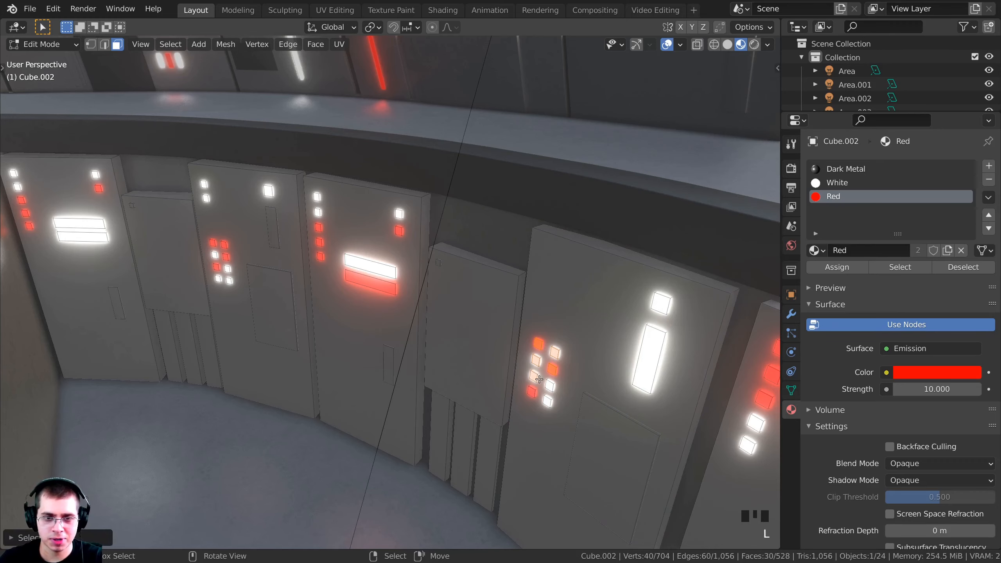
pyautogui.press('g')
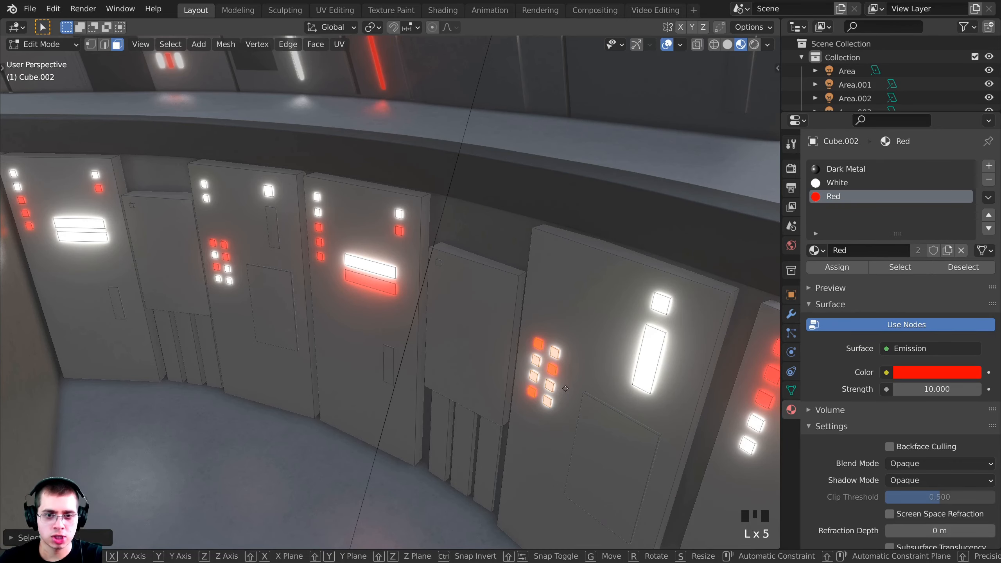
pyautogui.press('z')
pyautogui.click(567, 305)
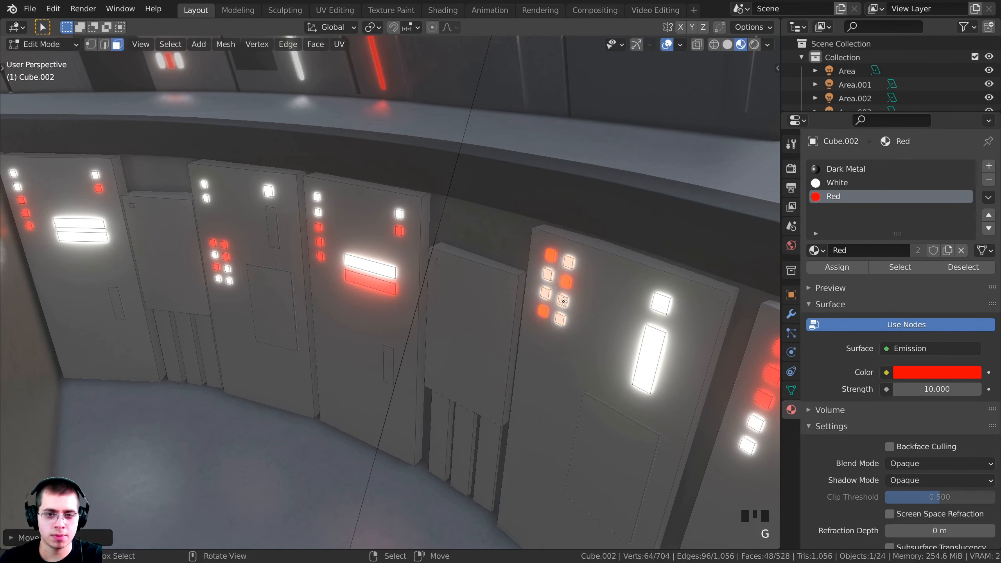
pyautogui.press('KP_0')
pyautogui.press('Tab')
pyautogui.scroll(4, 700, 320)
pyautogui.scroll(2, 475, 312)
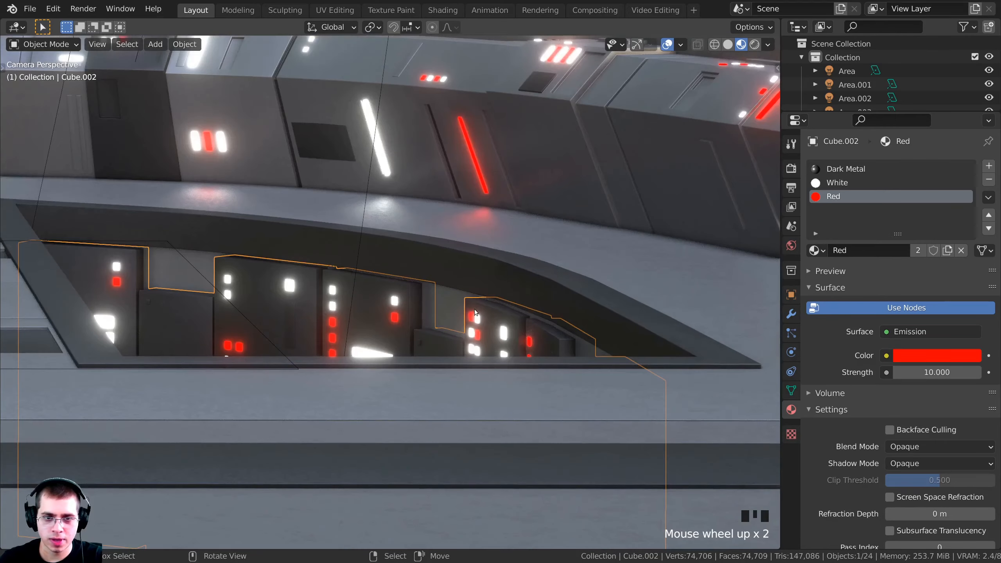
pyautogui.scroll(-2, 430, 333)
pyautogui.keyDown('shift'); pyautogui.moveTo(430, 332); pyautogui.dragTo(442, 403, button='middle'); pyautogui.keyUp('shift')
# Delete the lower light strip from the right pit panels
pyautogui.press('Tab')
pyautogui.scroll(4, 410, 371)
pyautogui.press('a')
pyautogui.moveTo(399, 355); pyautogui.dragTo(441, 343, button='middle')
pyautogui.keyDown('shift'); pyautogui.moveTo(442, 344); pyautogui.dragTo(376, 353, button='middle'); pyautogui.keyUp('shift')
pyautogui.press('a')
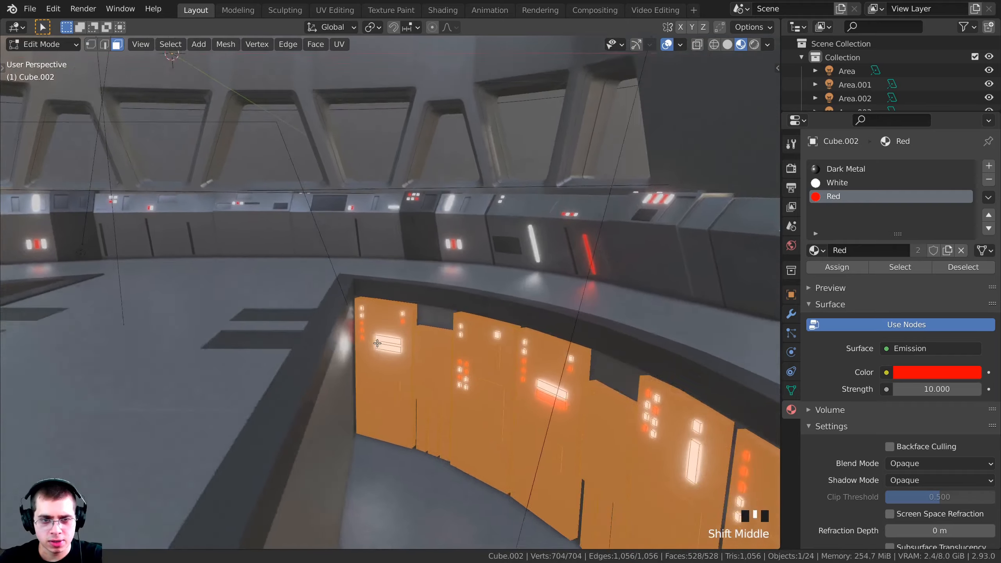
pyautogui.scroll(2, 375, 354)
pyautogui.press('a')
pyautogui.press('l')
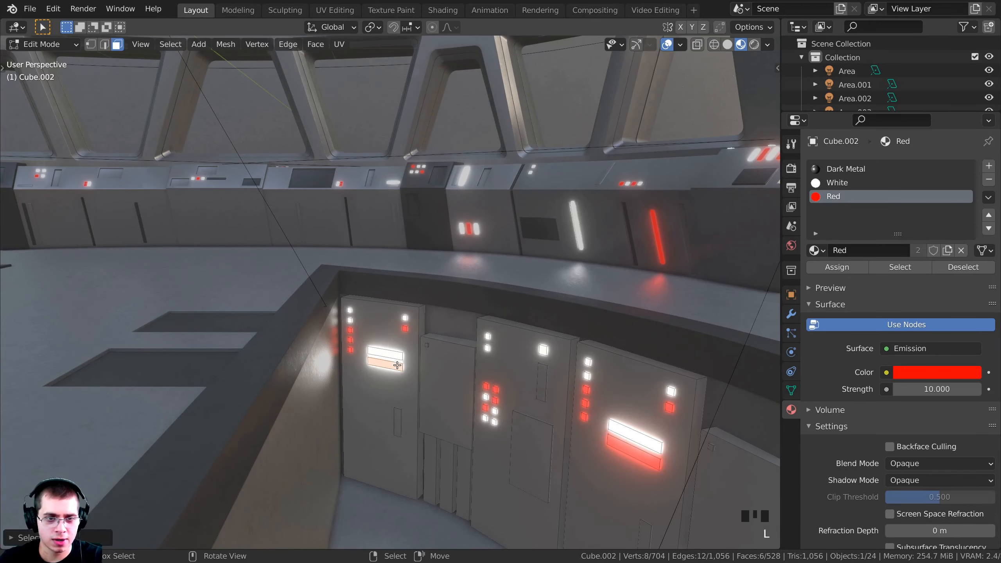
pyautogui.press('x')
pyautogui.click(398, 363)
# Delete the red light button and another light button from the panels
pyautogui.keyDown('shift'); pyautogui.moveTo(398, 363); pyautogui.dragTo(471, 377, button='middle'); pyautogui.keyUp('shift')
pyautogui.press('l')
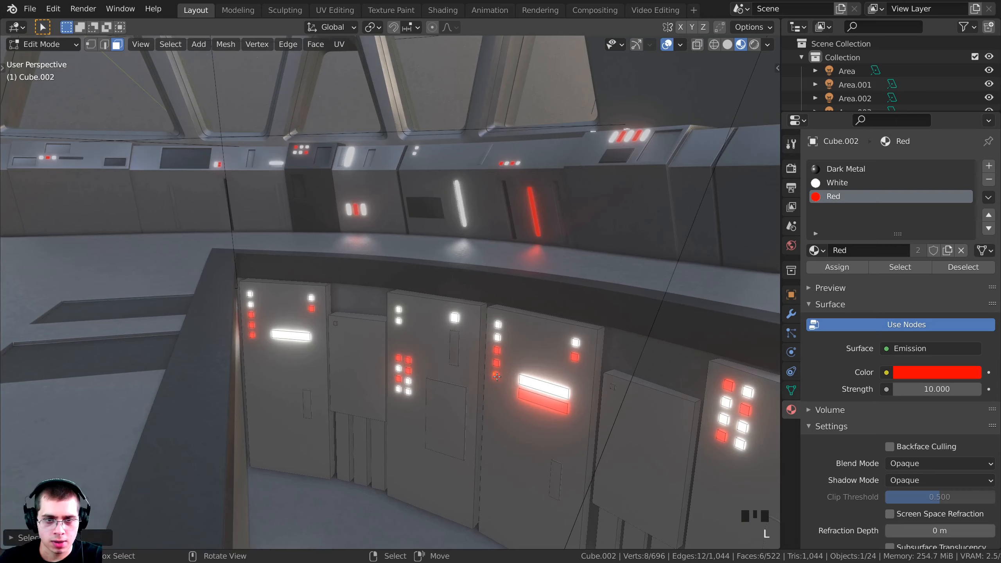
pyautogui.press('x')
pyautogui.click(574, 340)
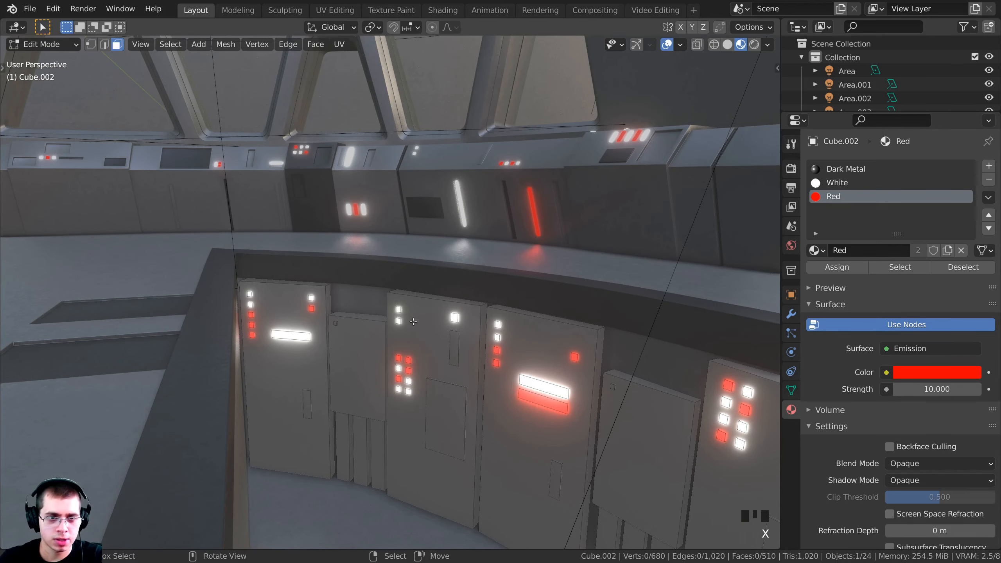
pyautogui.press('l')
pyautogui.press('x')
pyautogui.click(454, 319)
pyautogui.keyDown('shift'); pyautogui.moveTo(410, 363); pyautogui.dragTo(457, 357, button='middle'); pyautogui.keyUp('shift')
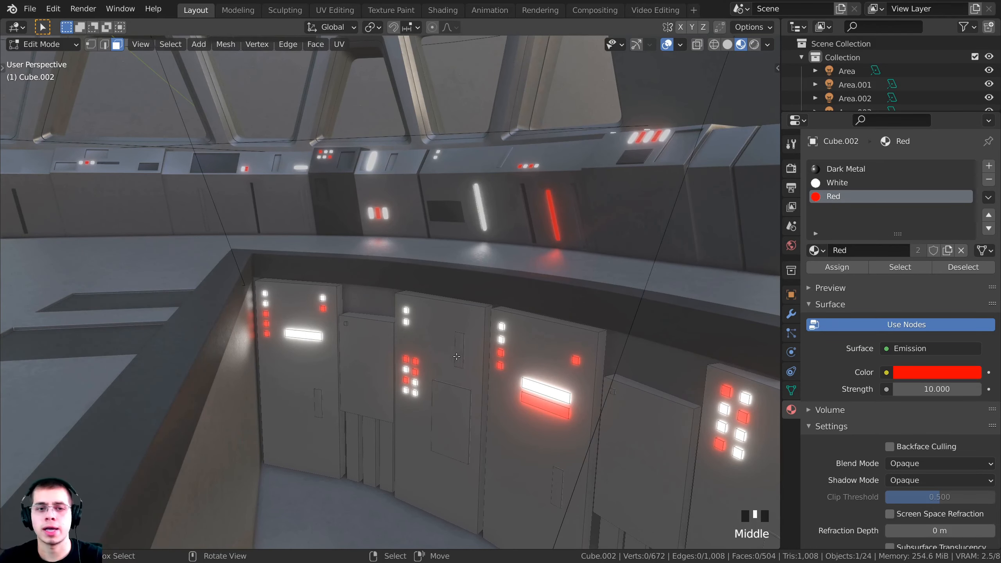
pyautogui.press('a')
pyautogui.press('a')
pyautogui.press('a')
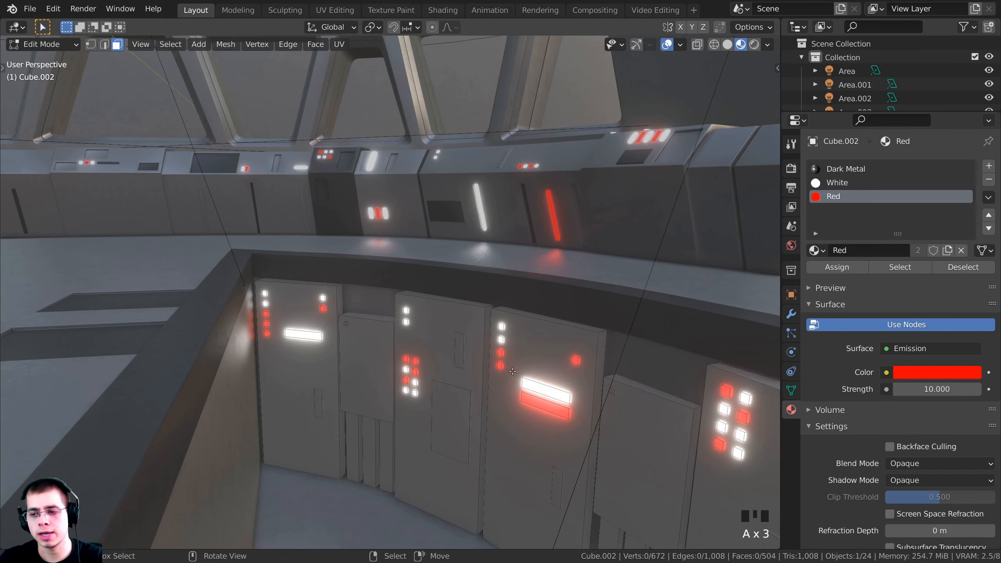
pyautogui.moveTo(503, 113); pyautogui.dragTo(666, 338, button='middle')
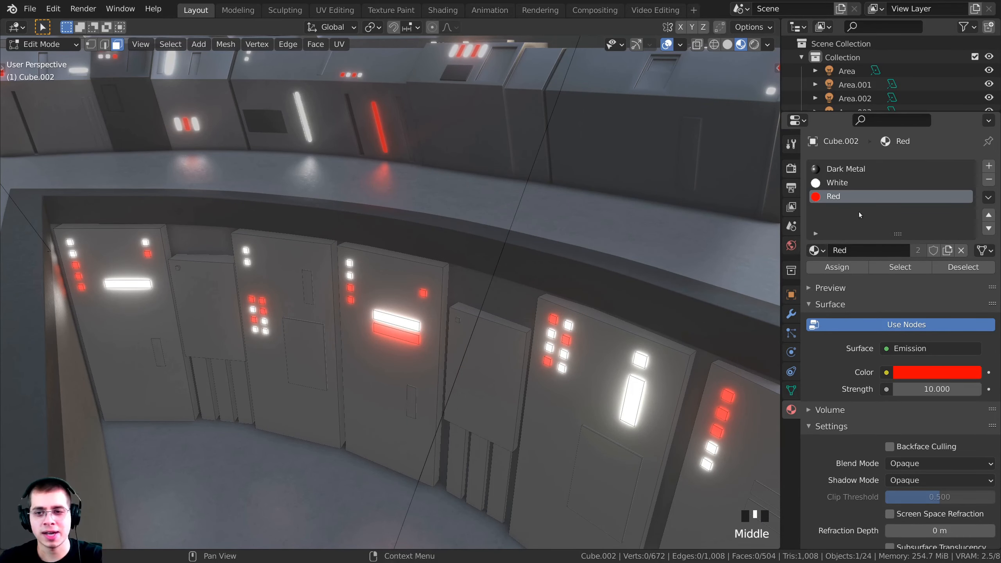
# Select all of Cube.002's faces that use the White material
pyautogui.click(898, 272)
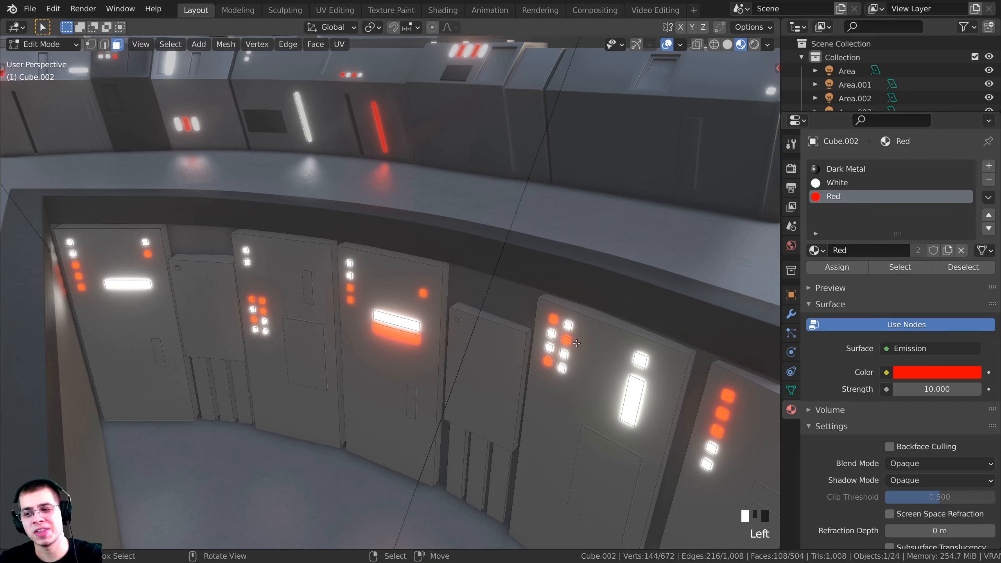
pyautogui.click(827, 184)
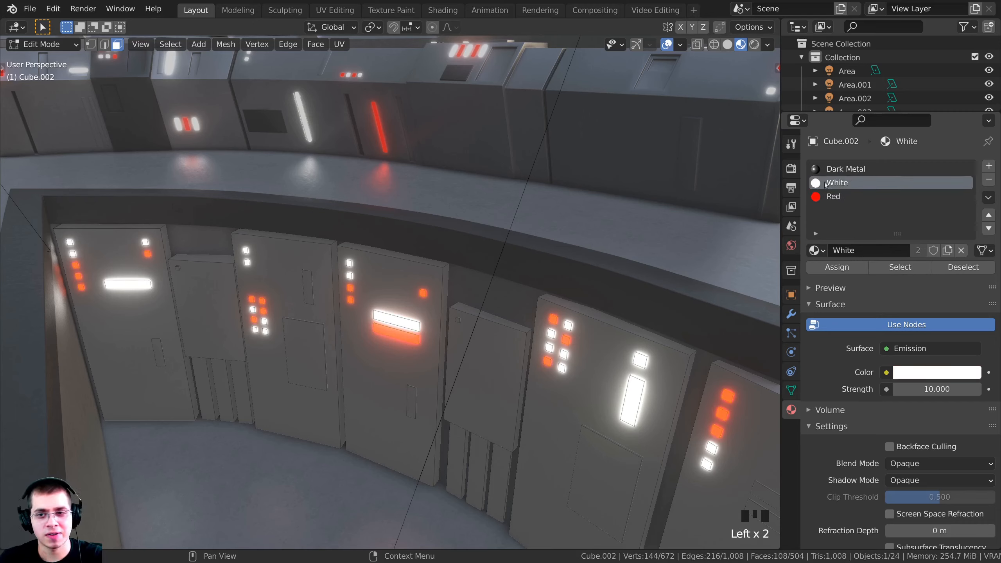
pyautogui.click(897, 268)
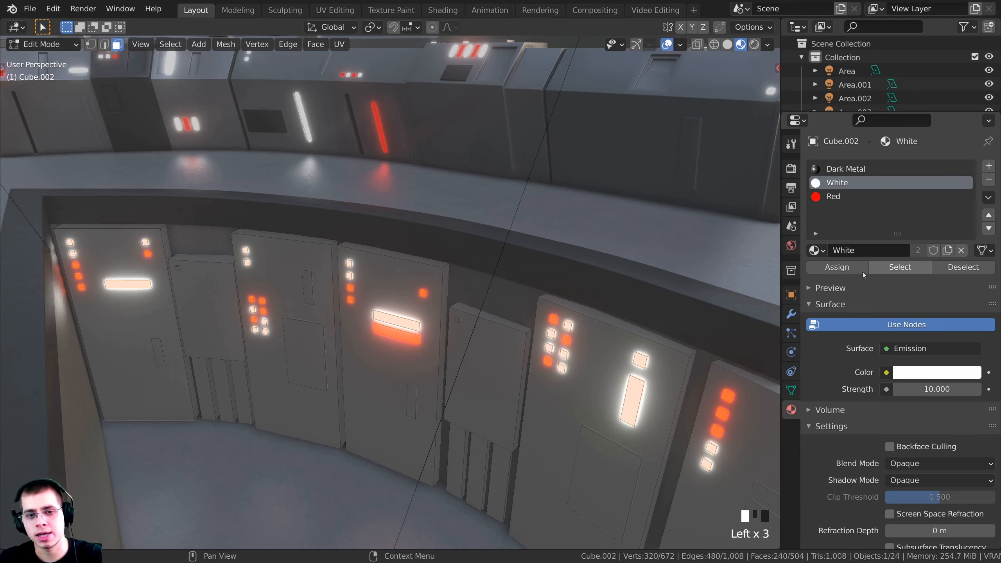
pyautogui.press('g')
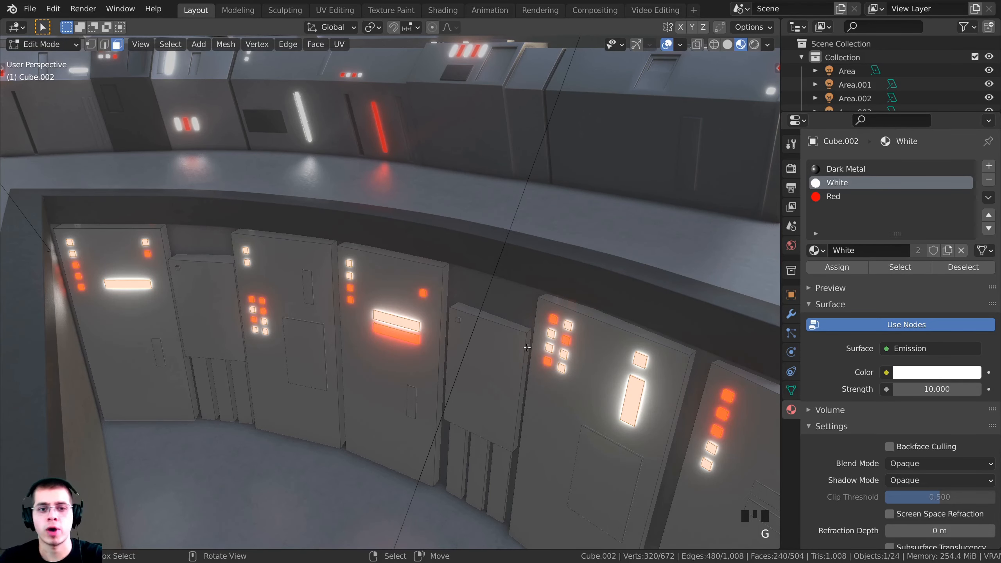
pyautogui.press('s')
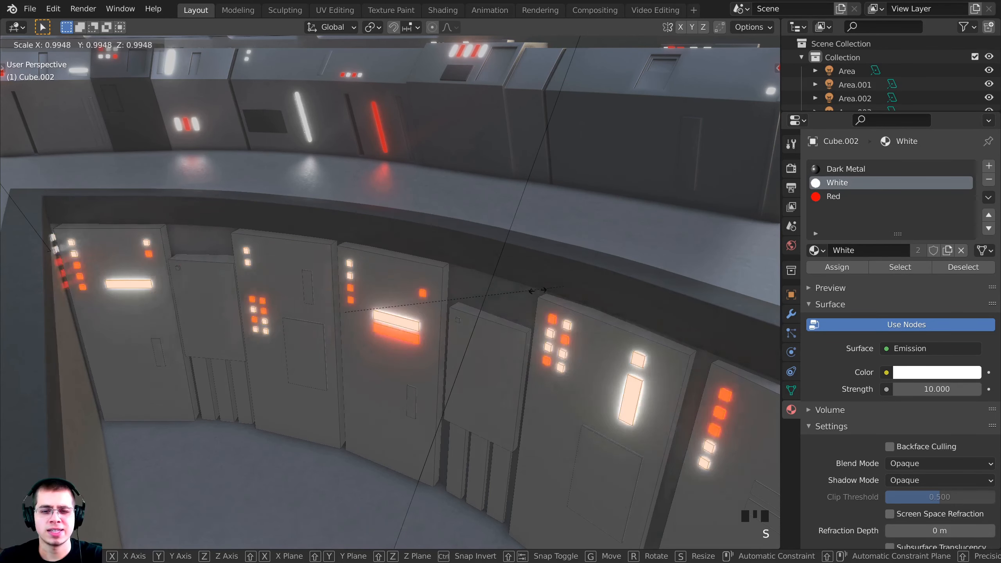
pyautogui.rightClick(513, 223)
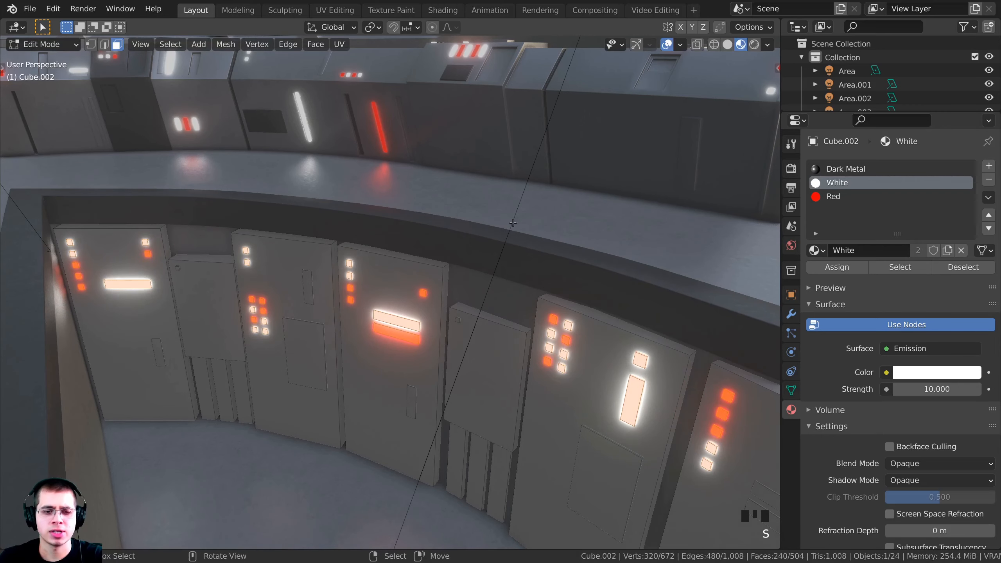
# With Individual Origins as pivot, scale each white light face down to about 0.83
pyautogui.click(372, 27)
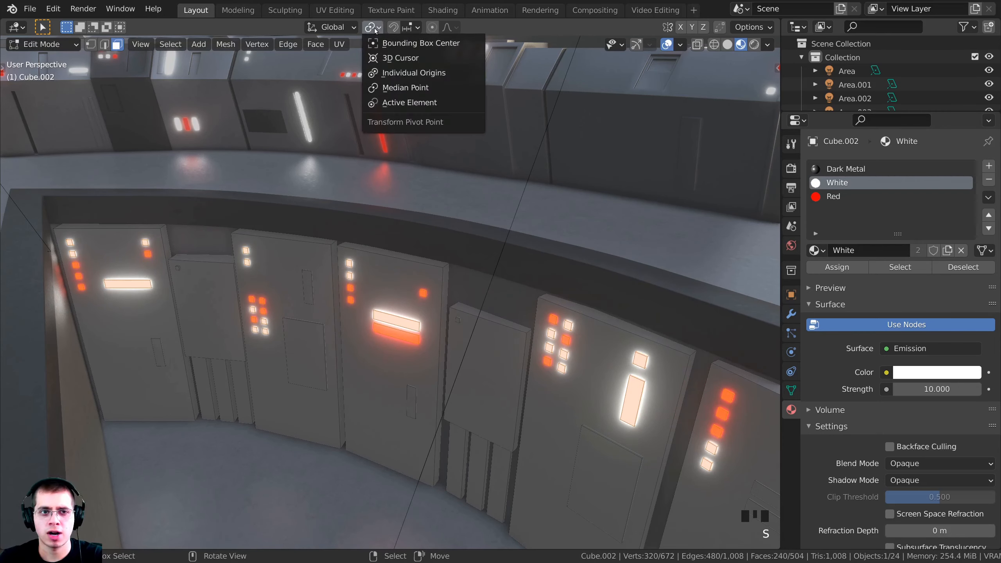
pyautogui.click(396, 73)
pyautogui.press('KP_0')
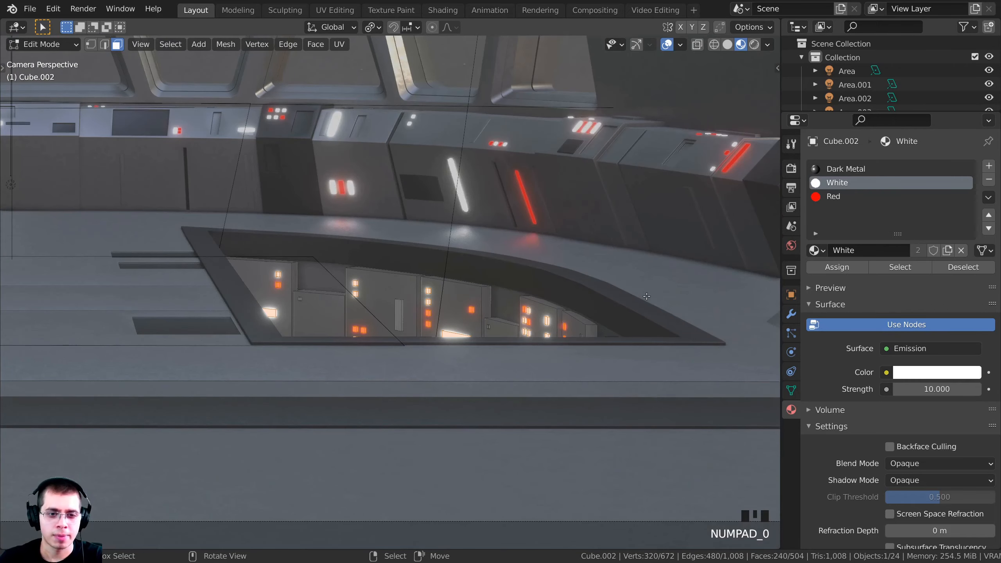
pyautogui.scroll(2, 567, 148)
pyautogui.press('s')
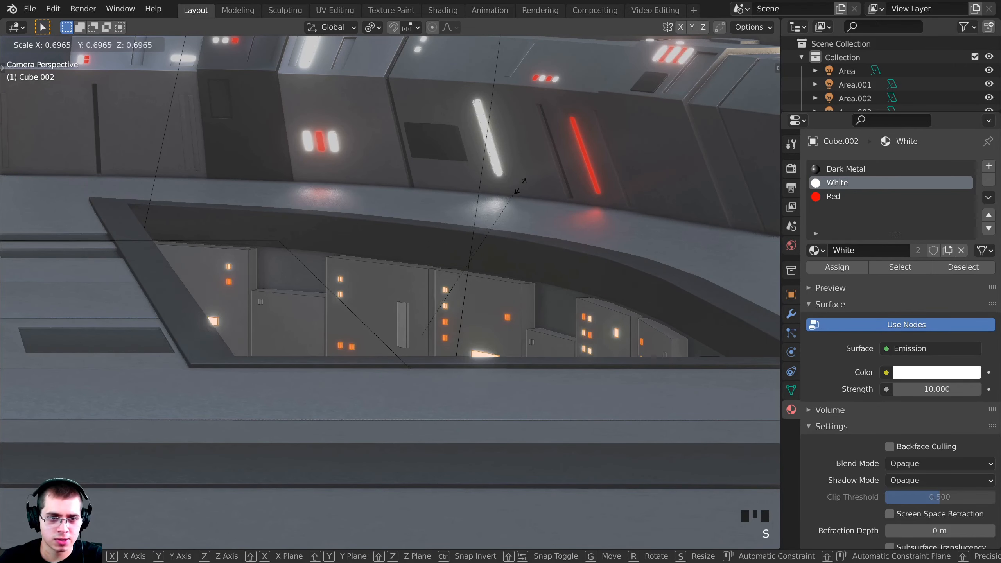
pyautogui.click(528, 186)
pyautogui.press('s')
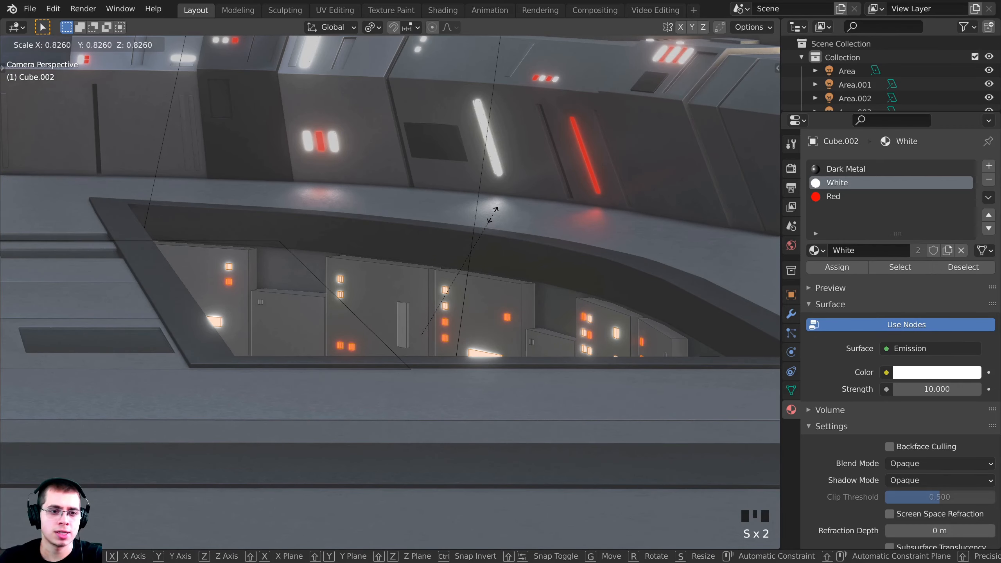
pyautogui.click(493, 209)
# Return to object mode, save the blend file, and reframe the bridge
pyautogui.press('Tab')
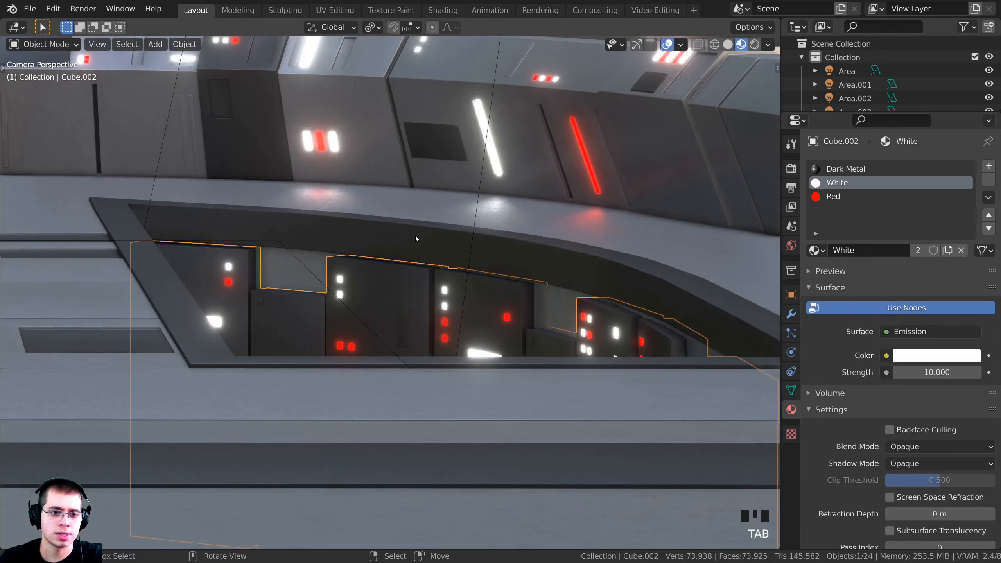
pyautogui.hotkey('ctrl', 's')
pyautogui.scroll(-6, 483, 340)
pyautogui.keyDown('shift'); pyautogui.moveTo(365, 323); pyautogui.dragTo(375, 338, button='middle'); pyautogui.keyUp('shift')
# Switch the viewport to rendered shading
pyautogui.press('z')
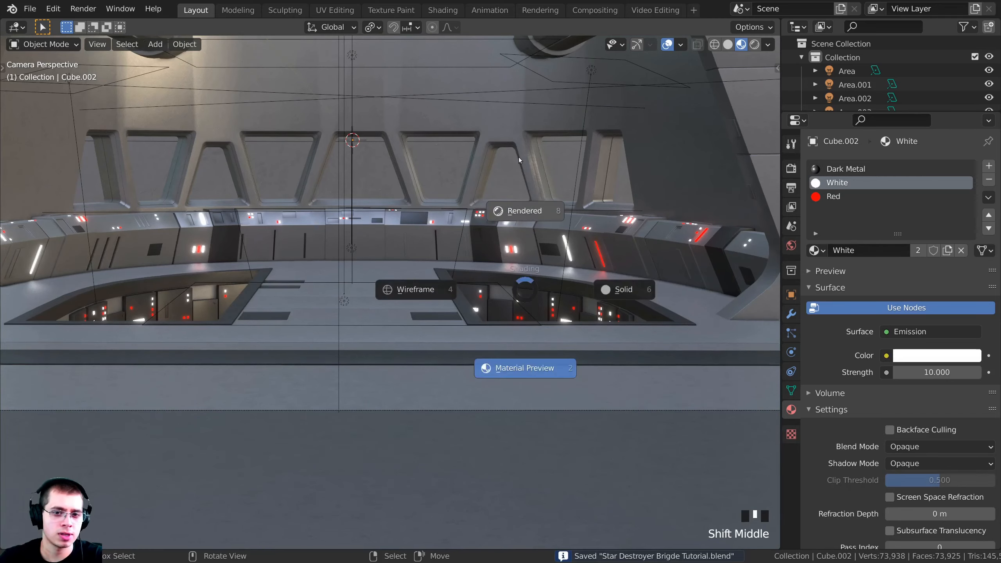
pyautogui.click(520, 213)
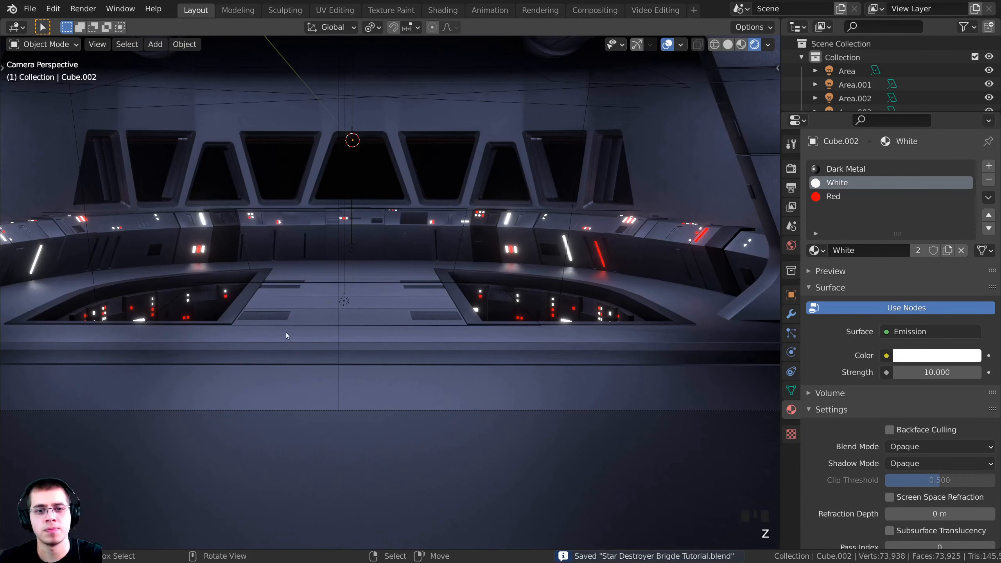
pyautogui.scroll(2, 286, 332)
# Select Cube.002 and apply its Mirror modifier, leaving only Bevel
pyautogui.rightClick(309, 300)
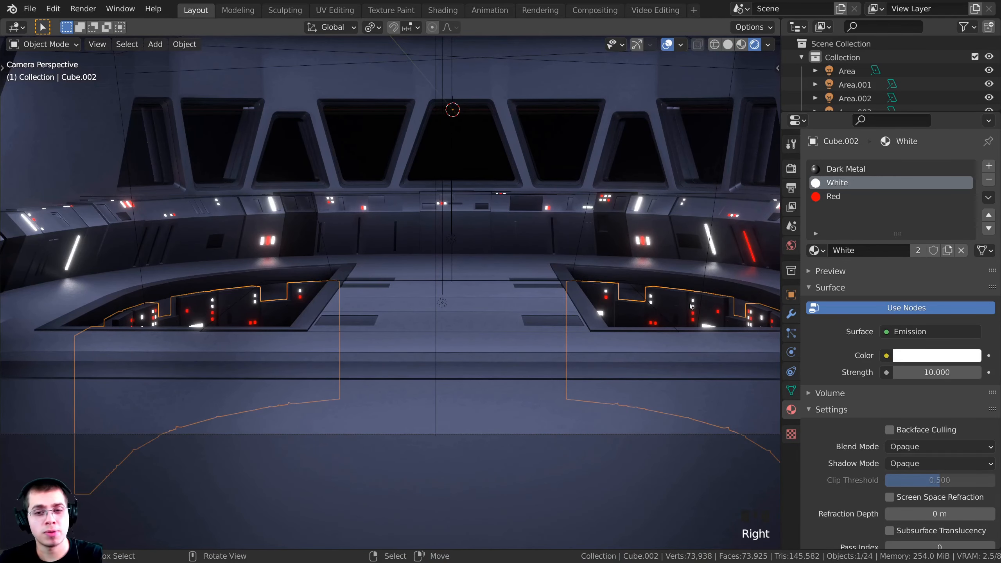
pyautogui.rightClick(612, 265)
pyautogui.rightClick(763, 329)
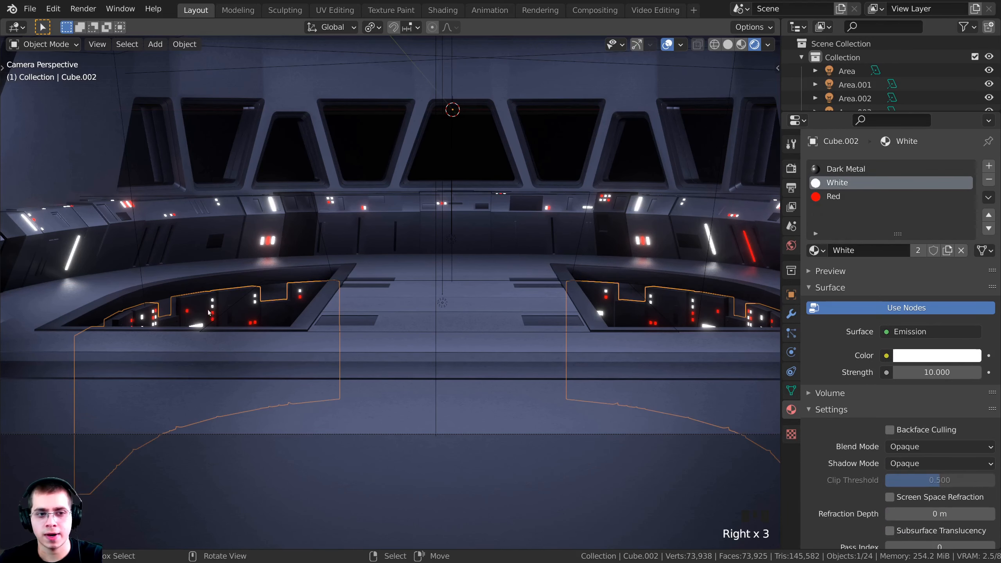
pyautogui.click(792, 315)
pyautogui.click(870, 404)
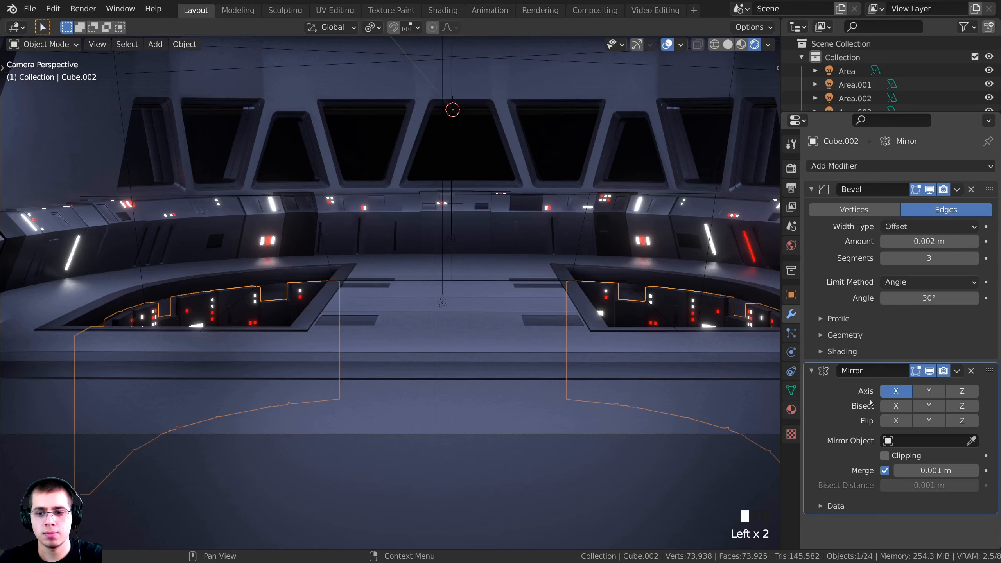
pyautogui.click(958, 373)
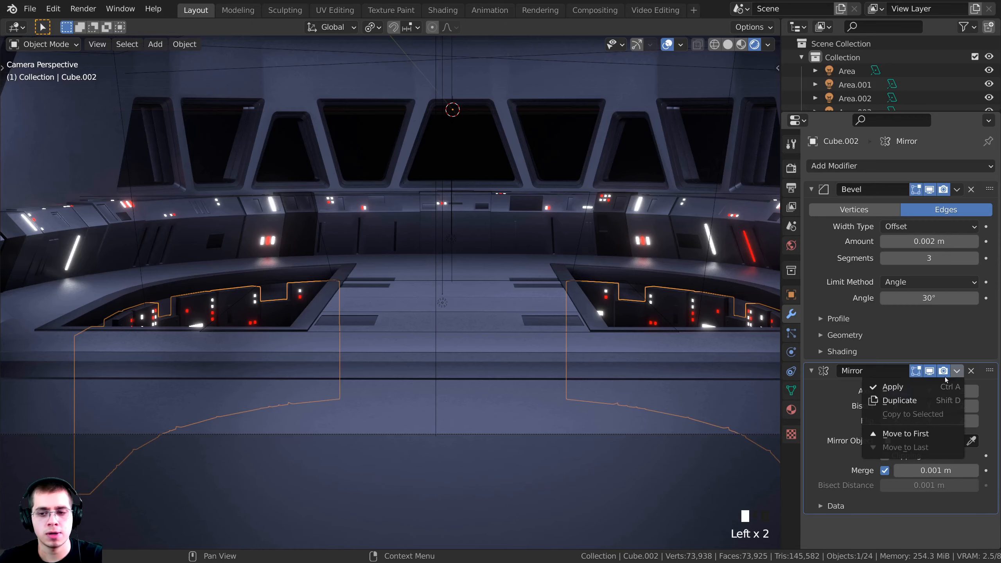
pyautogui.click(927, 389)
# In Edit Mode, select the linked red and white light strips, raise them, then sink them into the panel
pyautogui.press('Tab')
pyautogui.moveTo(362, 300); pyautogui.dragTo(307, 263, button='middle')
pyautogui.scroll(-4, 463, 243)
pyautogui.press('a')
pyautogui.hotkey('alt', 'a')
pyautogui.scroll(3, 308, 263)
pyautogui.keyDown('shift'); pyautogui.moveTo(308, 263); pyautogui.dragTo(290, 319, button='middle'); pyautogui.keyUp('shift')
pyautogui.scroll(4, 471, 347)
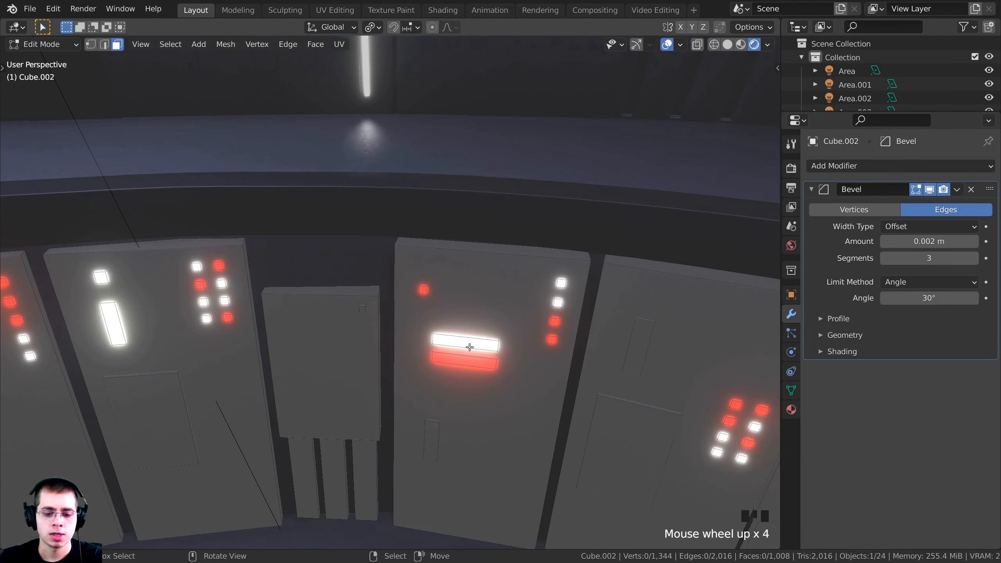
pyautogui.press('l')
pyautogui.press('l')
pyautogui.press('l')
pyautogui.press('g')
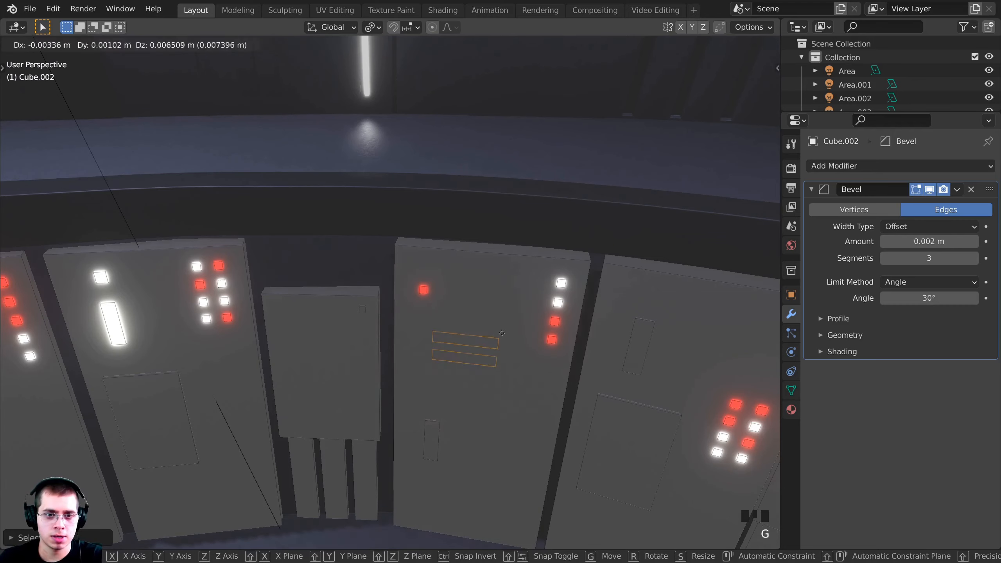
pyautogui.press('z')
pyautogui.click(509, 289)
pyautogui.press('g')
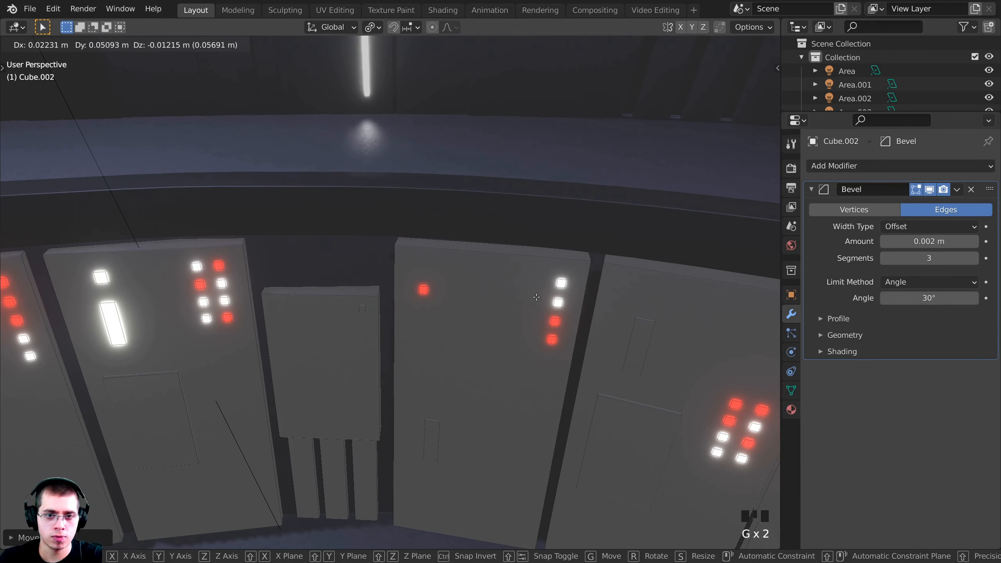
pyautogui.click(532, 307)
# Assign the White material to two small light cubes on the wall panels
pyautogui.press('a')
pyautogui.moveTo(532, 307); pyautogui.dragTo(515, 310, button='middle')
pyautogui.moveTo(525, 314); pyautogui.dragTo(775, 314, button='middle')
pyautogui.press('l')
pyautogui.press('l')
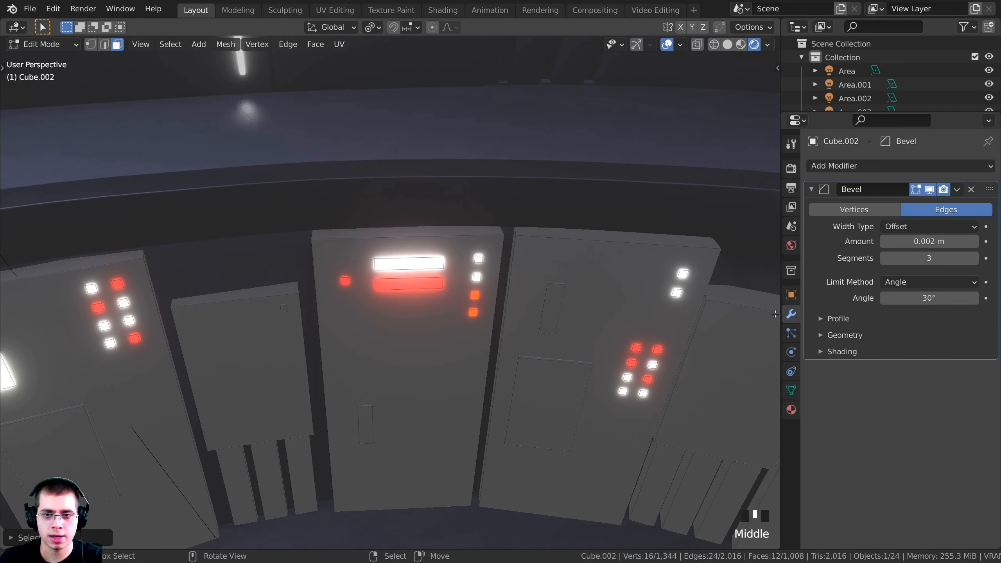
pyautogui.click(792, 412)
pyautogui.click(837, 267)
# Assign the Red material to two other small light cubes
pyautogui.press('a')
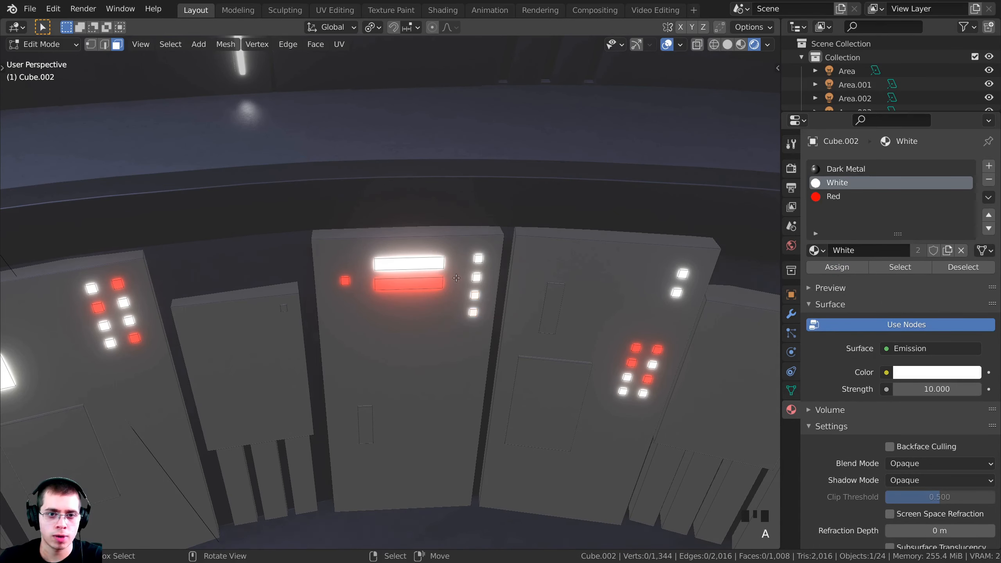
pyautogui.press('l')
pyautogui.press('l')
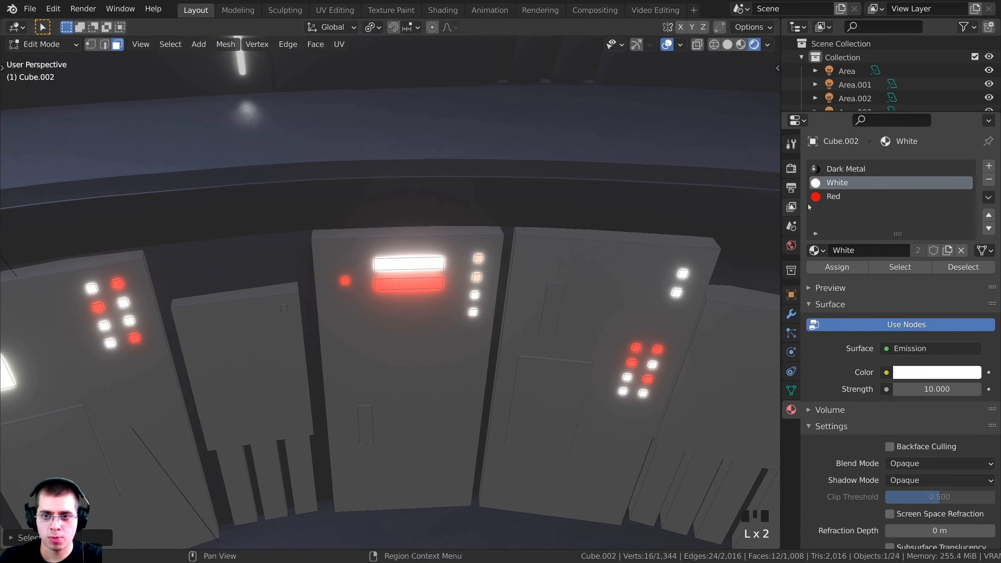
pyautogui.click(832, 197)
pyautogui.click(837, 267)
# Raise the eight light cubes vertically and shift them further left
pyautogui.press('a')
pyautogui.keyDown('shift'); pyautogui.moveTo(643, 363); pyautogui.dragTo(564, 363, button='middle'); pyautogui.keyUp('shift')
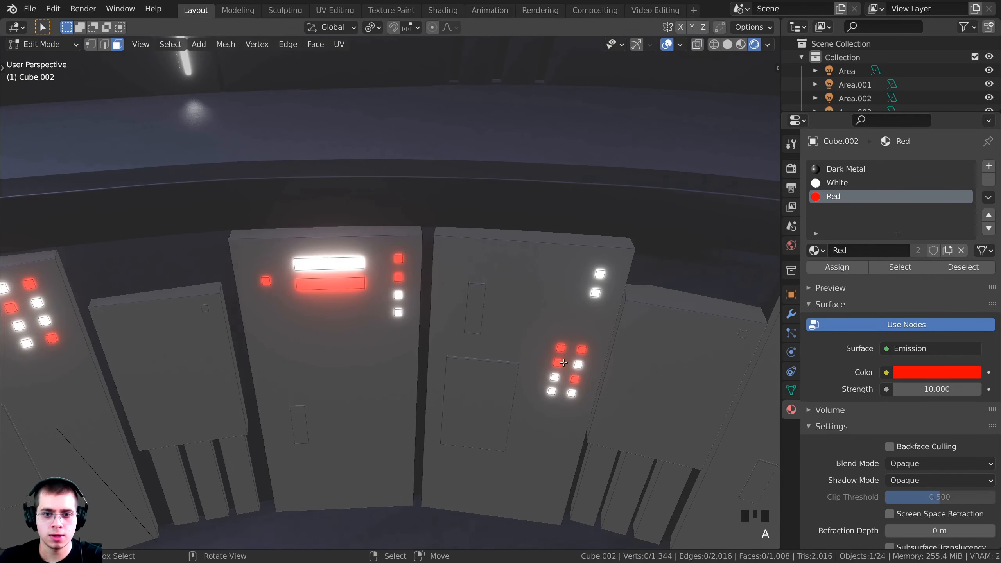
pyautogui.press('l')
pyautogui.press('l')
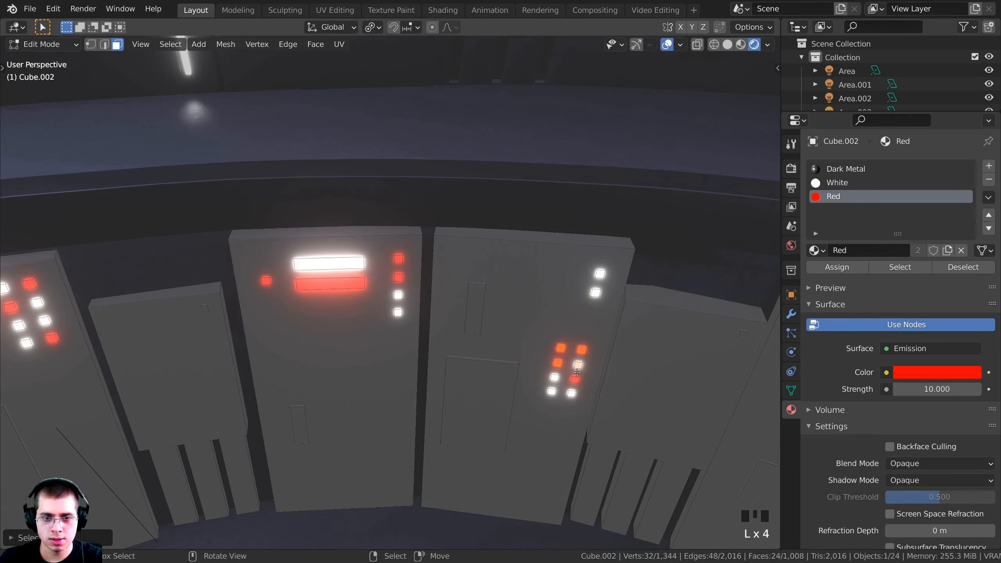
pyautogui.moveTo(619, 377); pyautogui.dragTo(493, 343, button='middle')
pyautogui.hotkey('ctrl', 'z')
pyautogui.press('g')
pyautogui.press('z')
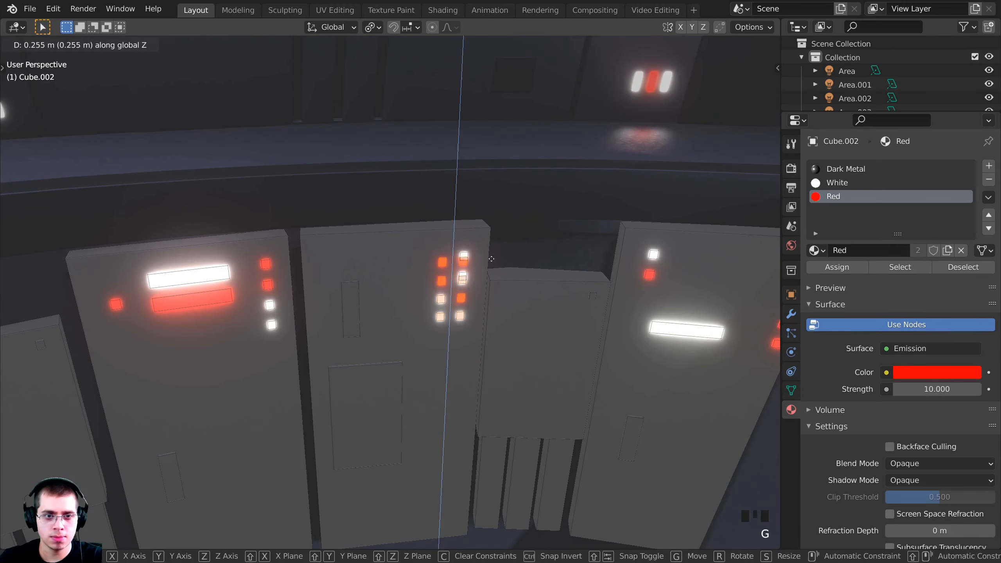
pyautogui.click(489, 249)
pyautogui.press('g')
pyautogui.moveTo(489, 249); pyautogui.dragTo(586, 263, button='middle')
pyautogui.click(414, 256)
# Delete the white bar and three red lights on the right panel
pyautogui.hotkey('alt', 'a')
pyautogui.press('l')
pyautogui.press('l')
pyautogui.press('l')
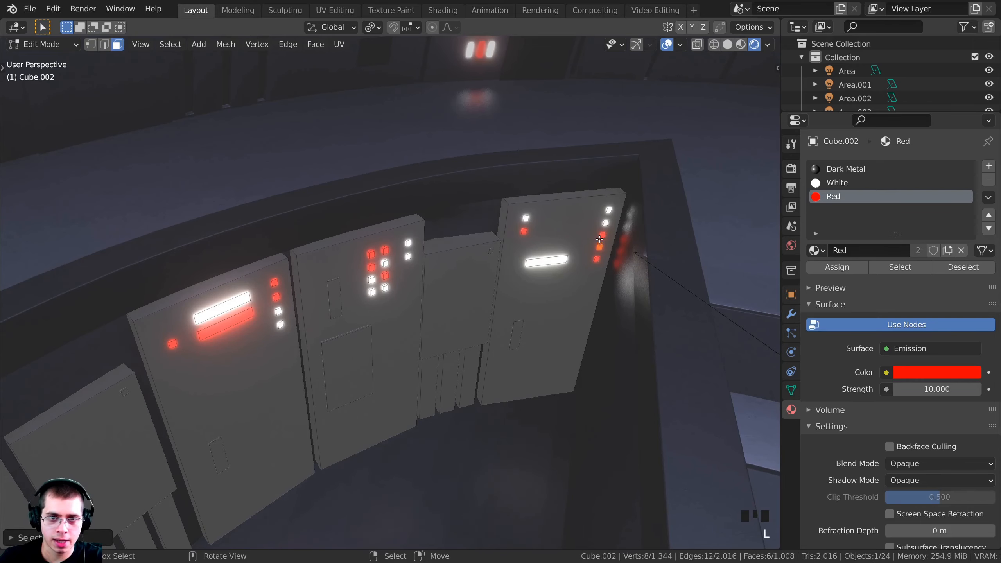
pyautogui.press('l')
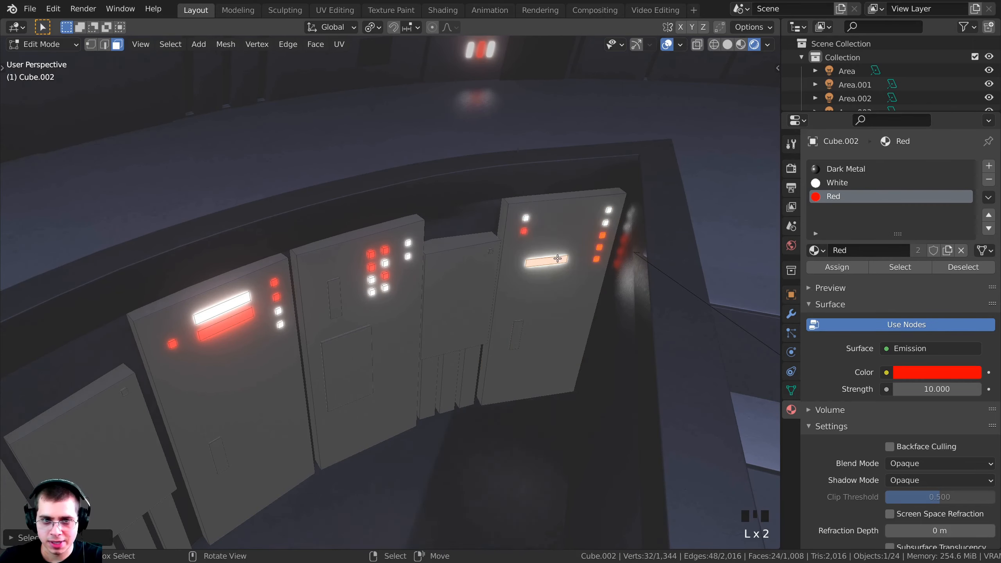
pyautogui.moveTo(600, 264); pyautogui.dragTo(442, 263, button='middle')
pyautogui.press('x')
pyautogui.click(515, 261)
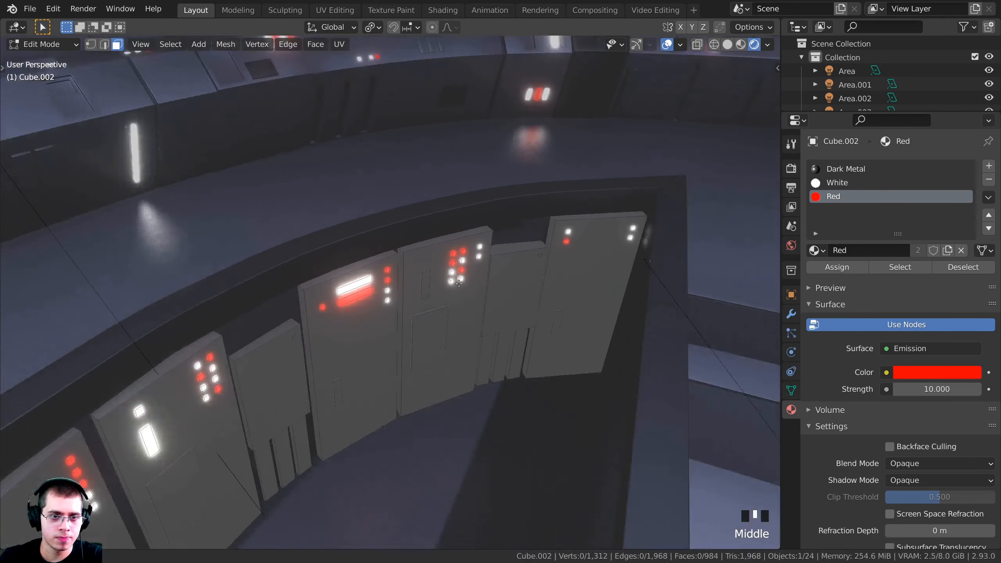
# From the camera view, delete two small linked pieces on the console
pyautogui.scroll(2, 442, 263)
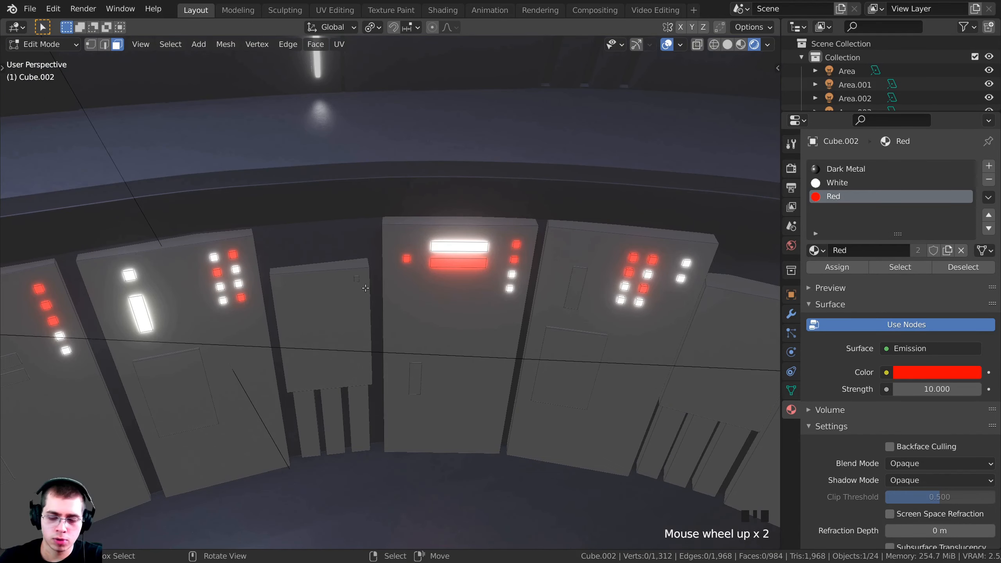
pyautogui.press('KP_0')
pyautogui.keyDown('shift'); pyautogui.moveTo(636, 313); pyautogui.dragTo(617, 313, button='middle'); pyautogui.keyUp('shift')
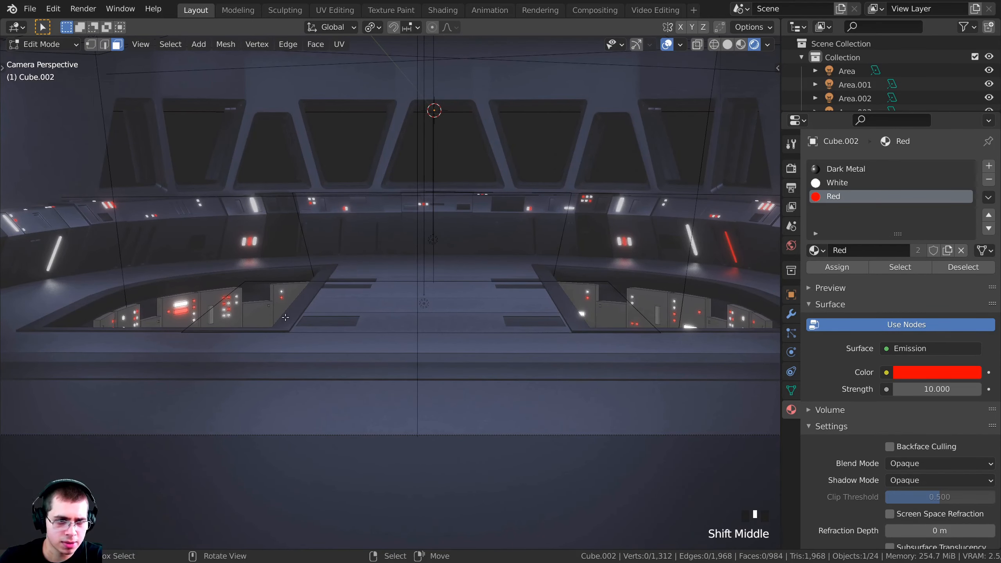
pyautogui.keyDown('shift'); pyautogui.moveTo(80, 310); pyautogui.dragTo(266, 311, button='middle'); pyautogui.keyUp('shift')
pyautogui.scroll(6, 169, 311)
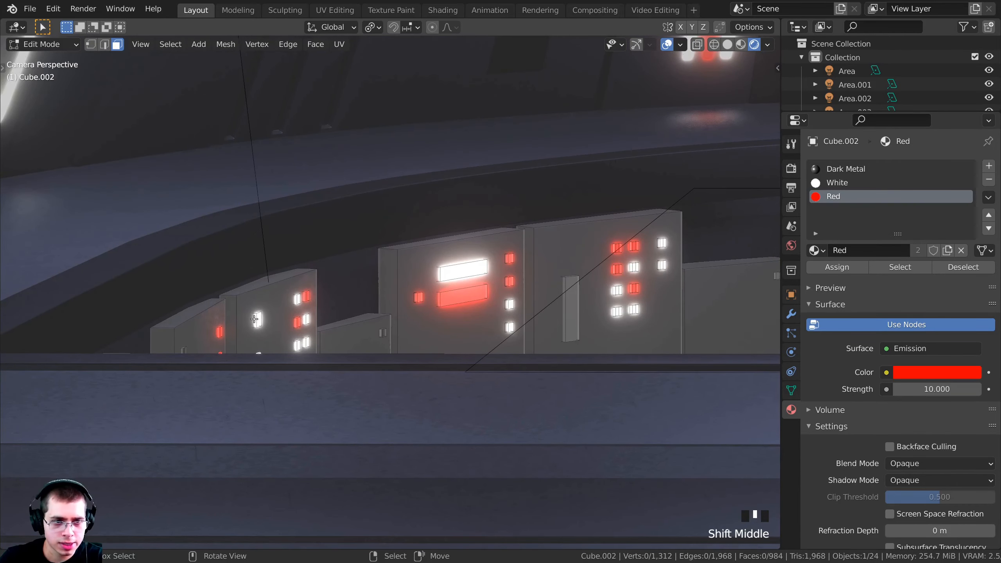
pyautogui.press('l')
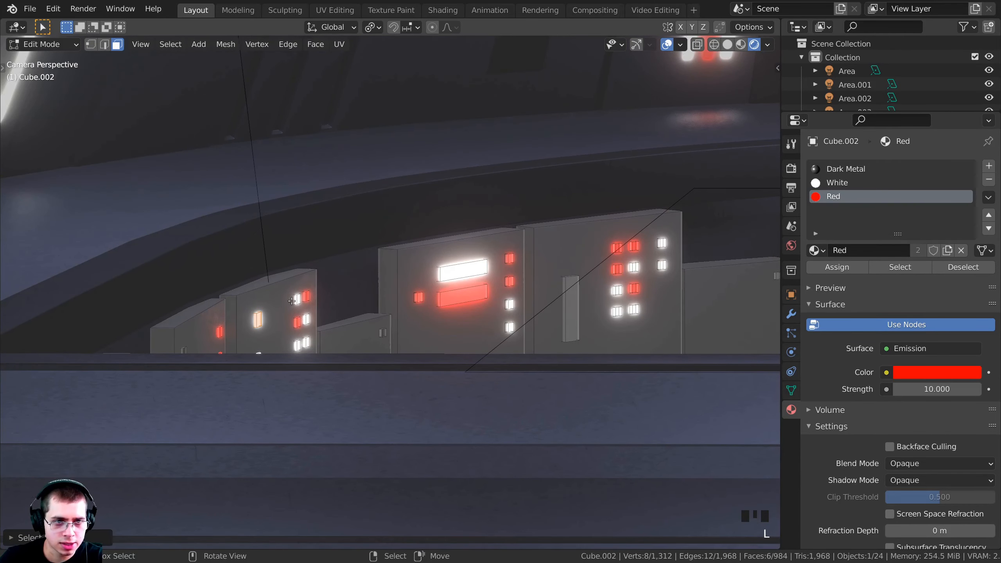
pyautogui.press('l')
pyautogui.press('x')
pyautogui.click(322, 294)
# Move the red strip lower along Z and leave Edit Mode
pyautogui.keyDown('shift'); pyautogui.moveTo(454, 312); pyautogui.dragTo(404, 312, button='middle'); pyautogui.keyUp('shift')
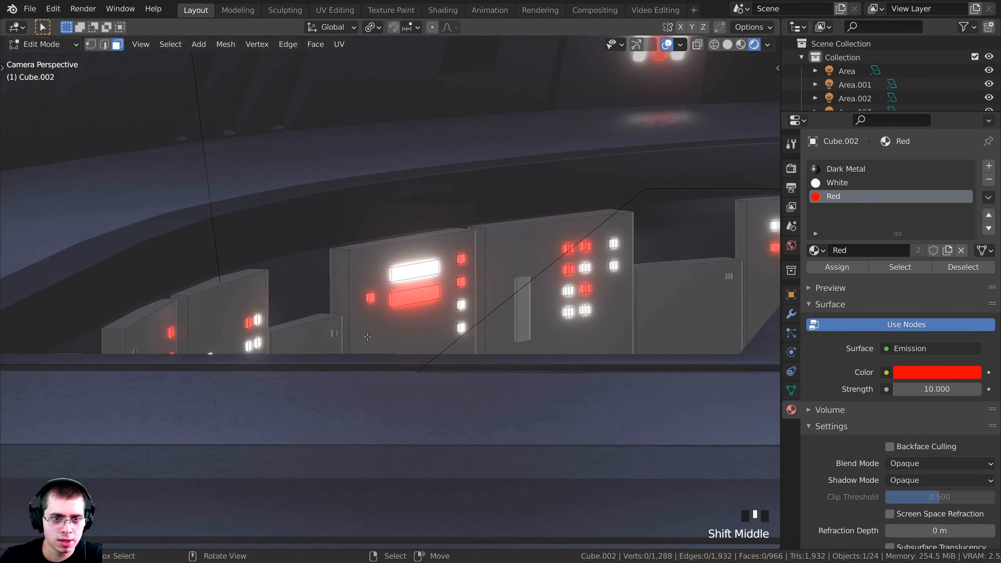
pyautogui.scroll(3, 404, 312)
pyautogui.scroll(-2, 405, 310)
pyautogui.press('g')
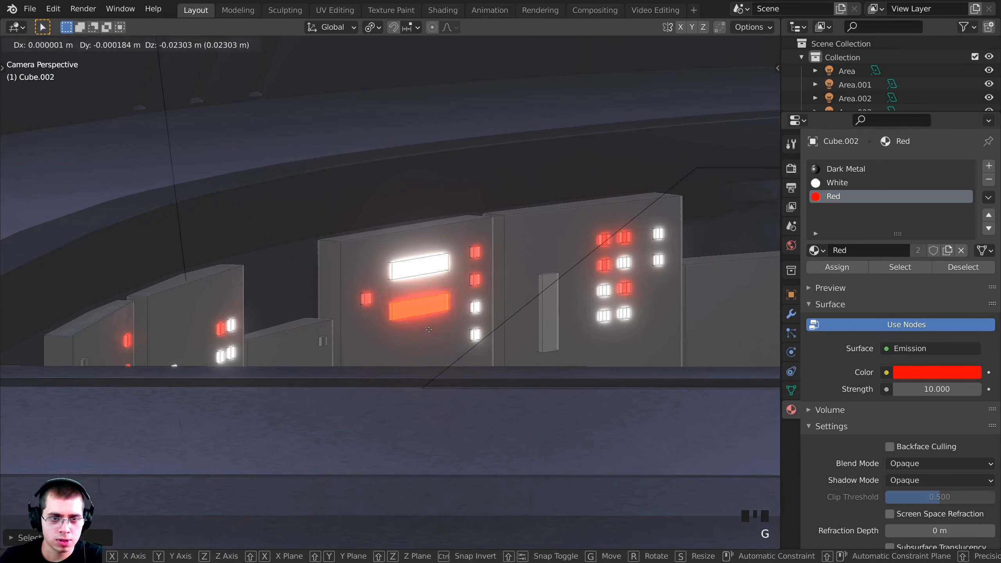
pyautogui.press('z')
pyautogui.click(491, 346)
pyautogui.scroll(-1, 491, 346)
pyautogui.press('Tab')
pyautogui.scroll(-8, 492, 346)
# On the left console, select the wide white and red bars and scale them to 0.7022
pyautogui.keyDown('shift'); pyautogui.moveTo(492, 346); pyautogui.dragTo(252, 343, button='middle'); pyautogui.keyUp('shift')
pyautogui.keyDown('shift'); pyautogui.moveTo(650, 311); pyautogui.dragTo(662, 315, button='middle'); pyautogui.keyUp('shift')
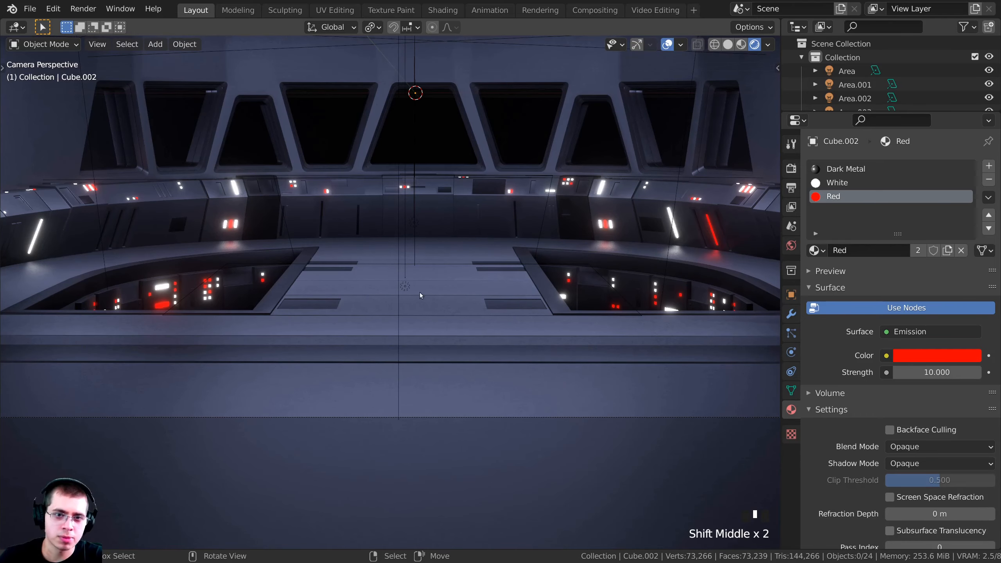
pyautogui.scroll(-3, 414, 290)
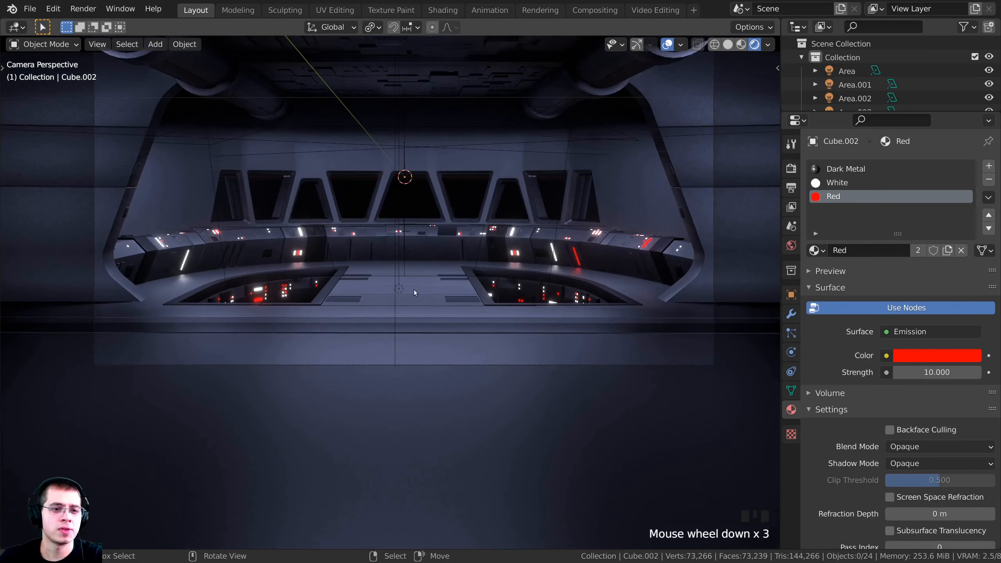
pyautogui.keyDown('shift'); pyautogui.moveTo(414, 291); pyautogui.dragTo(491, 319, button='middle'); pyautogui.keyUp('shift')
pyautogui.scroll(5, 404, 354)
pyautogui.scroll(2, 404, 355)
pyautogui.press('Tab')
pyautogui.scroll(4, 425, 353)
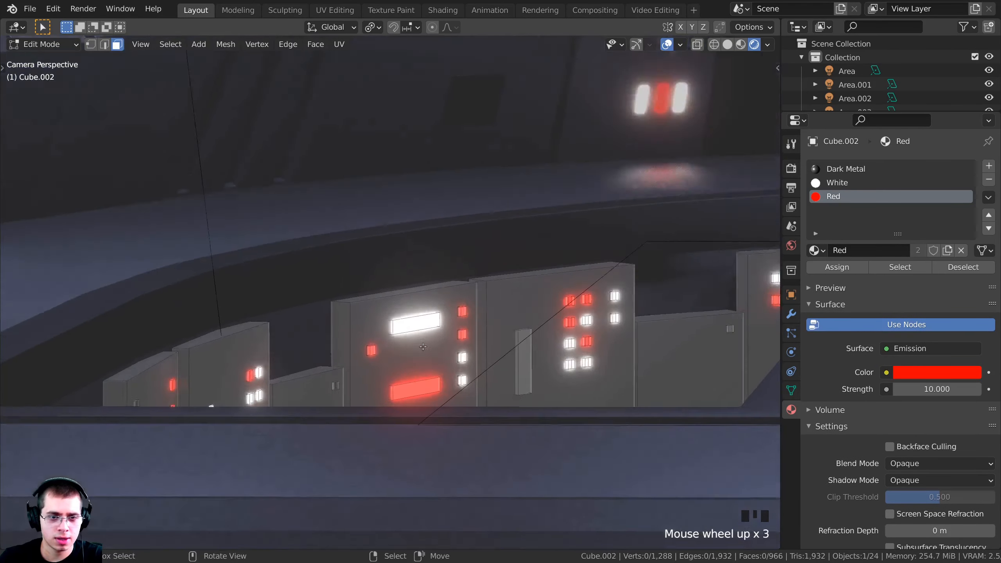
pyautogui.press('a')
pyautogui.press('a')
pyautogui.keyDown('shift'); pyautogui.moveTo(424, 353); pyautogui.dragTo(372, 247, button='middle'); pyautogui.keyUp('shift')
pyautogui.press('l')
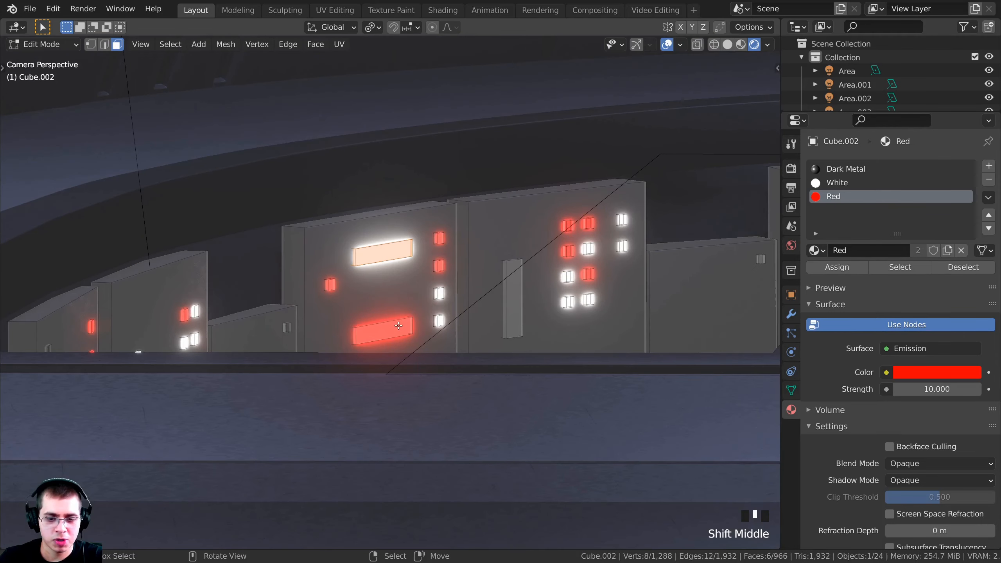
pyautogui.press('l')
pyautogui.press('s')
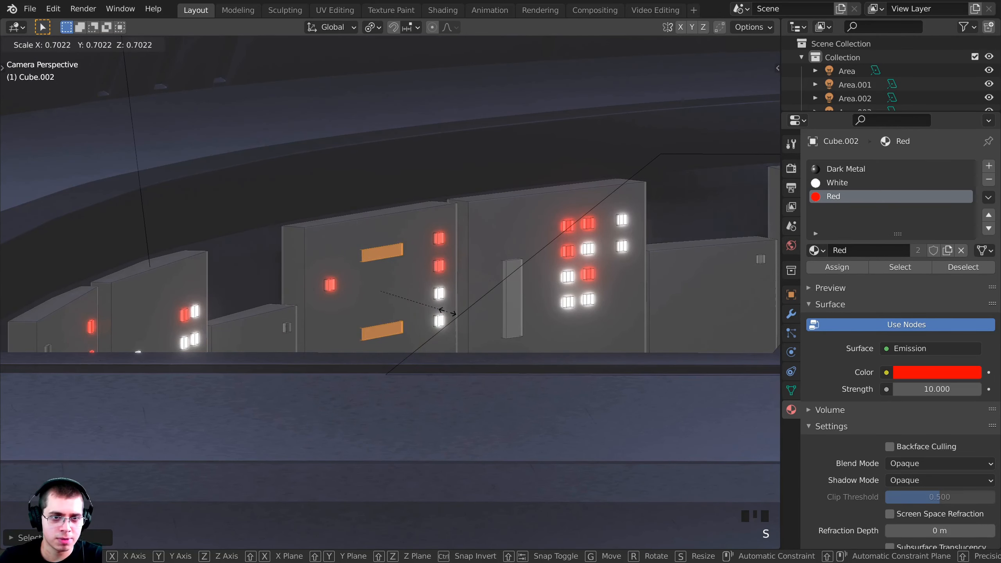
pyautogui.click(486, 314)
# Reposition the shrunken bars, return to the camera view, exit Edit Mode and save
pyautogui.press('KP_Decimal')
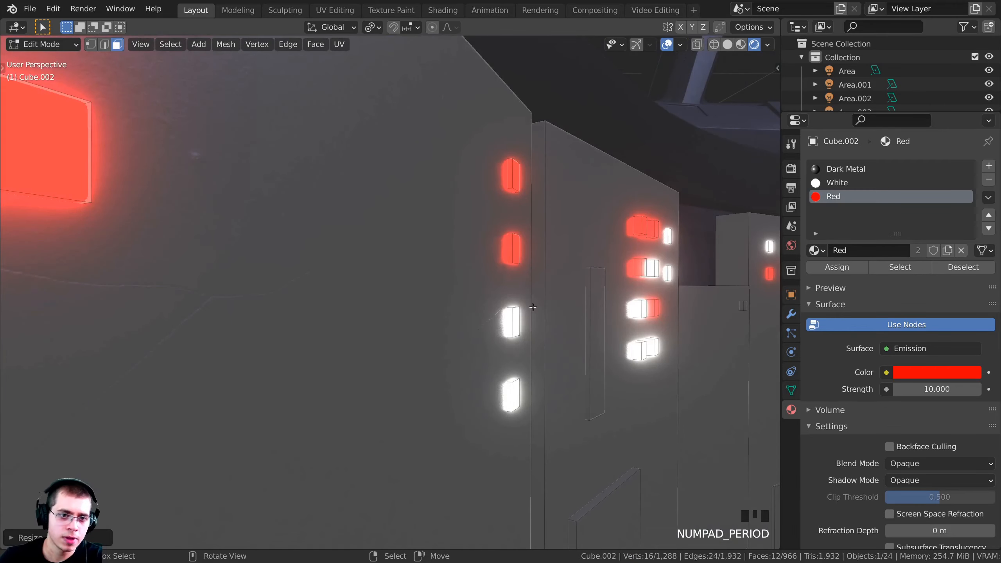
pyautogui.moveTo(534, 308); pyautogui.dragTo(573, 322, button='middle')
pyautogui.press('g')
pyautogui.click(584, 322)
pyautogui.press('a')
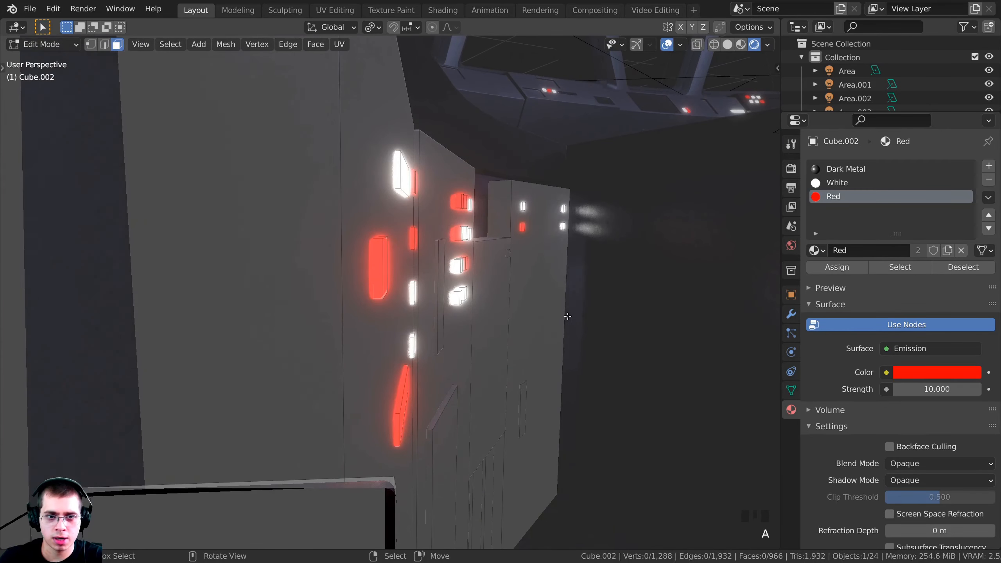
pyautogui.press('KP_0')
pyautogui.press('Tab')
pyautogui.hotkey('ctrl', 's')
pyautogui.scroll(-2, 573, 322)
pyautogui.scroll(2, 576, 141)
# In Render Properties, toggle Bloom to compare the glow, expand its settings and leave it on
pyautogui.press('a')
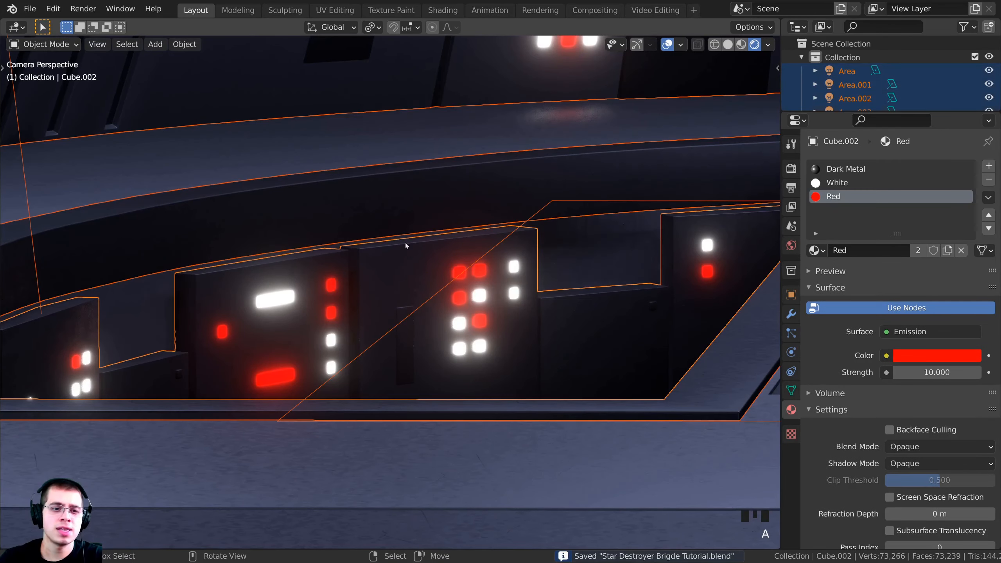
pyautogui.press('a')
pyautogui.keyDown('shift'); pyautogui.moveTo(536, 112); pyautogui.dragTo(445, 260, button='middle'); pyautogui.keyUp('shift')
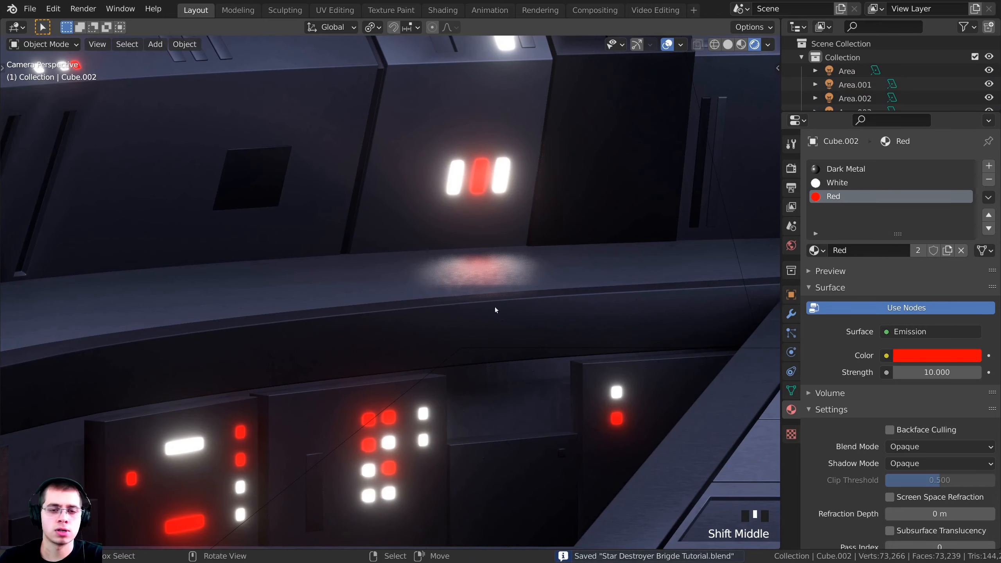
pyautogui.scroll(-3, 496, 310)
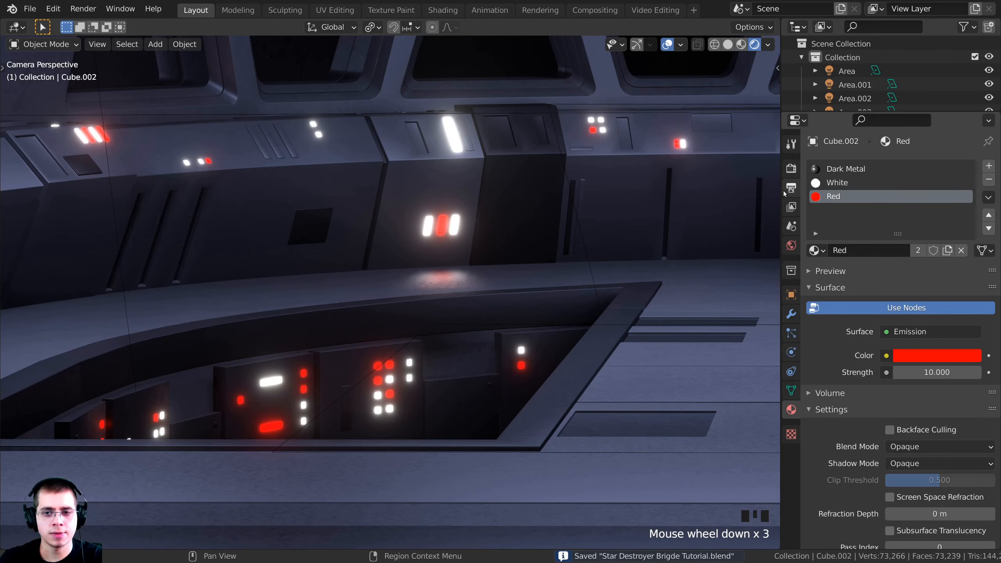
pyautogui.click(789, 189)
pyautogui.click(790, 178)
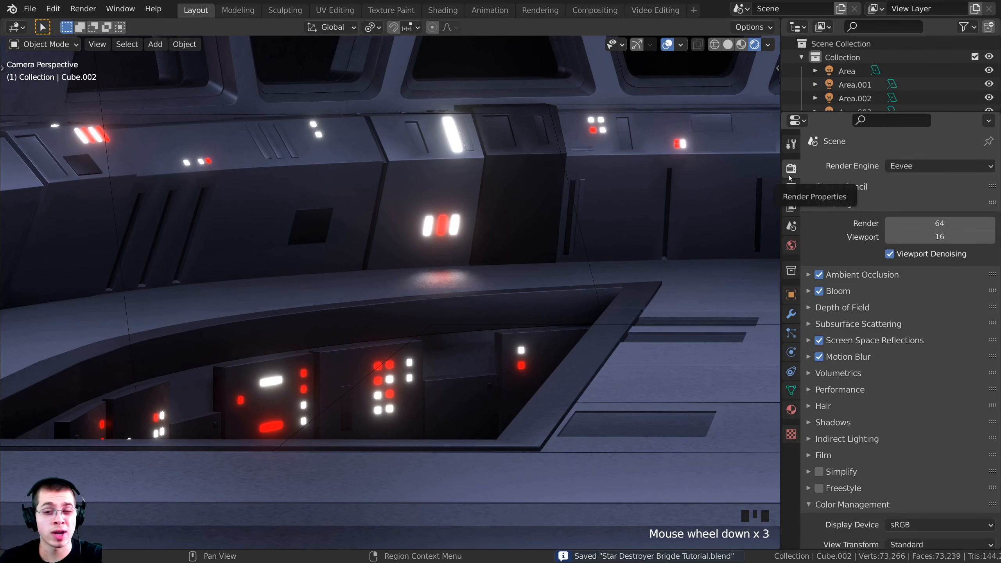
pyautogui.click(820, 292)
pyautogui.doubleClick(820, 292)
pyautogui.click(820, 291)
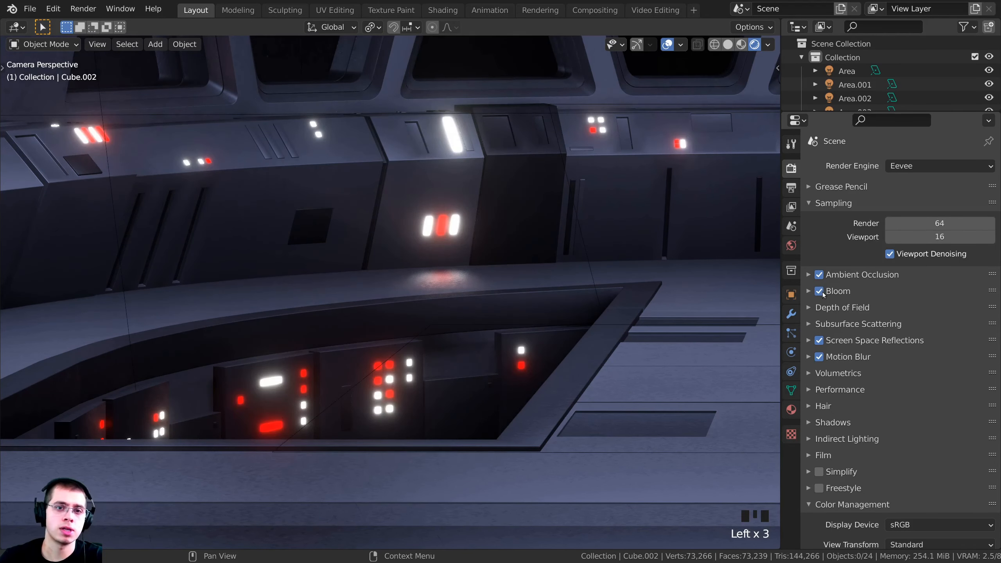
pyautogui.click(820, 291)
pyautogui.click(820, 291)
pyautogui.click(820, 291)
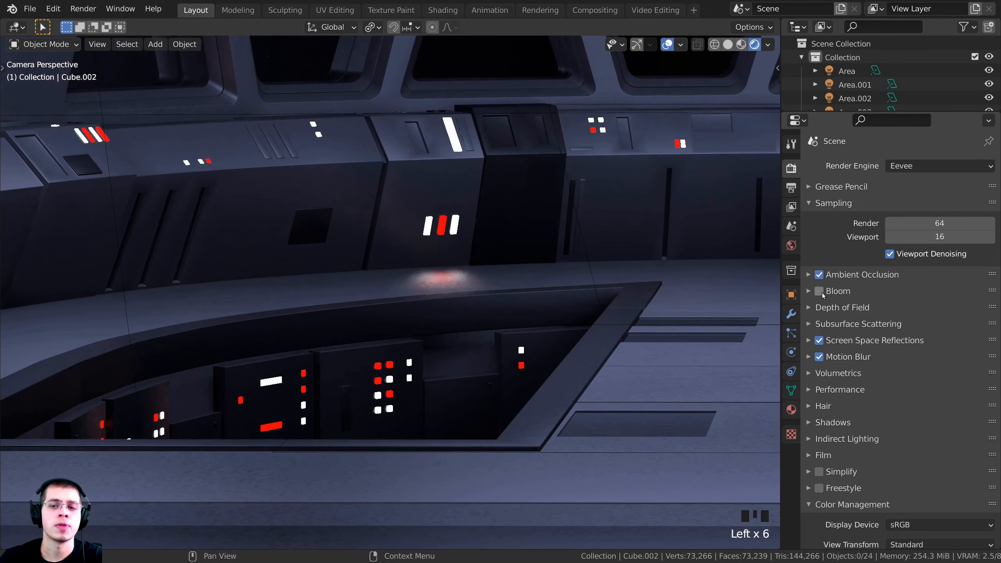
pyautogui.click(809, 291)
pyautogui.click(820, 291)
# Adjust the Bloom intensity while watching a close-up of the console lights
pyautogui.keyDown('shift'); pyautogui.moveTo(483, 285); pyautogui.dragTo(470, 279, button='middle'); pyautogui.keyUp('shift')
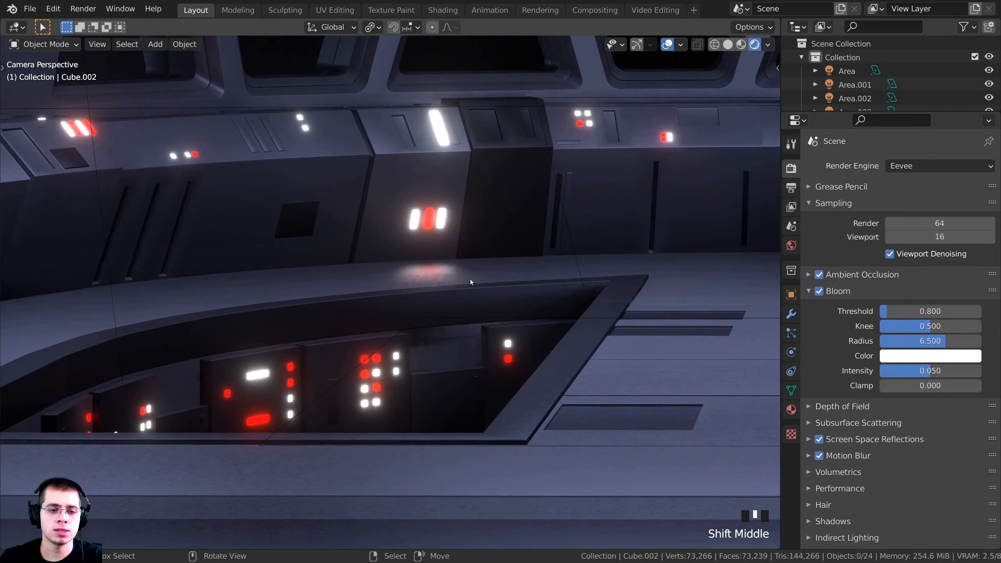
pyautogui.scroll(-4, 417, 302)
pyautogui.keyDown('shift'); pyautogui.moveTo(417, 302); pyautogui.dragTo(358, 295, button='middle'); pyautogui.keyUp('shift')
pyautogui.scroll(8, 392, 218)
pyautogui.keyDown('shift'); pyautogui.moveTo(392, 219); pyautogui.dragTo(454, 212, button='middle'); pyautogui.keyUp('shift')
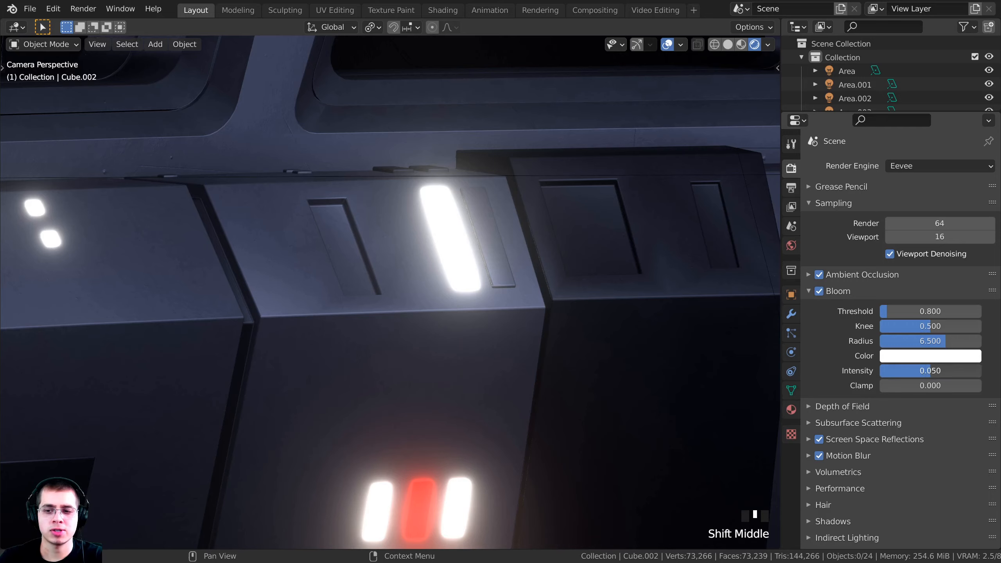
pyautogui.moveTo(946, 371)
pyautogui.mouseDown()
pyautogui.moveTo(922, 370)
pyautogui.moveTo(940, 341)
pyautogui.moveTo(930, 341)
pyautogui.moveTo(961, 341)
pyautogui.moveTo(934, 370)
pyautogui.mouseUp()
pyautogui.keyDown('shift'); pyautogui.moveTo(513, 387); pyautogui.dragTo(443, 400, button='middle'); pyautogui.keyUp('shift')
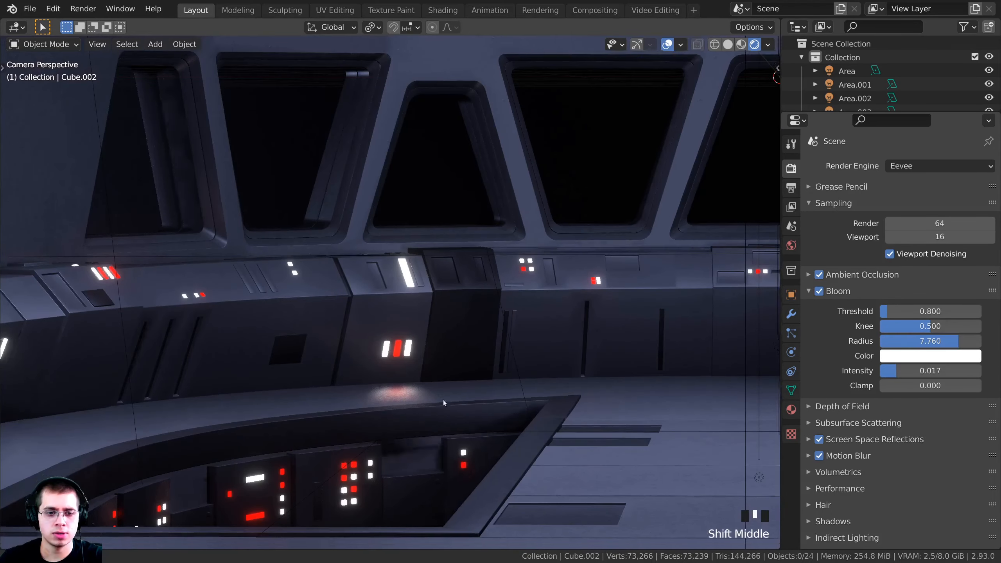
pyautogui.scroll(2, 413, 340)
pyautogui.scroll(1, 414, 342)
pyautogui.moveTo(933, 371); pyautogui.dragTo(949, 370)
# Save the file, raise Bloom intensity to 0.051, and select the ceiling panel object
pyautogui.press('z')
pyautogui.press('z')
pyautogui.scroll(-7, 488, 259)
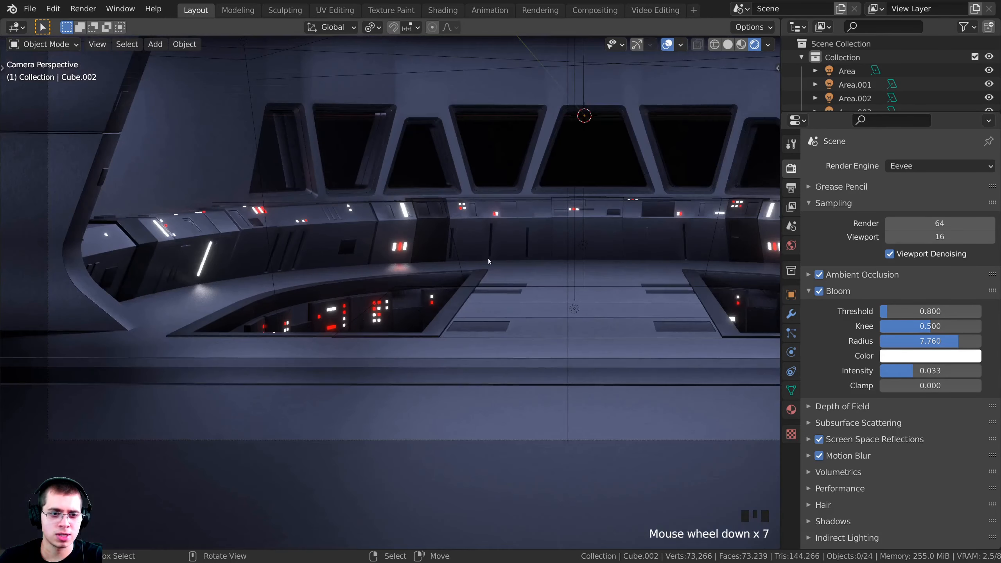
pyautogui.keyDown('shift'); pyautogui.moveTo(488, 259); pyautogui.dragTo(388, 262, button='middle'); pyautogui.keyUp('shift')
pyautogui.hotkey('ctrl', 's')
pyautogui.moveTo(935, 374); pyautogui.dragTo(941, 375)
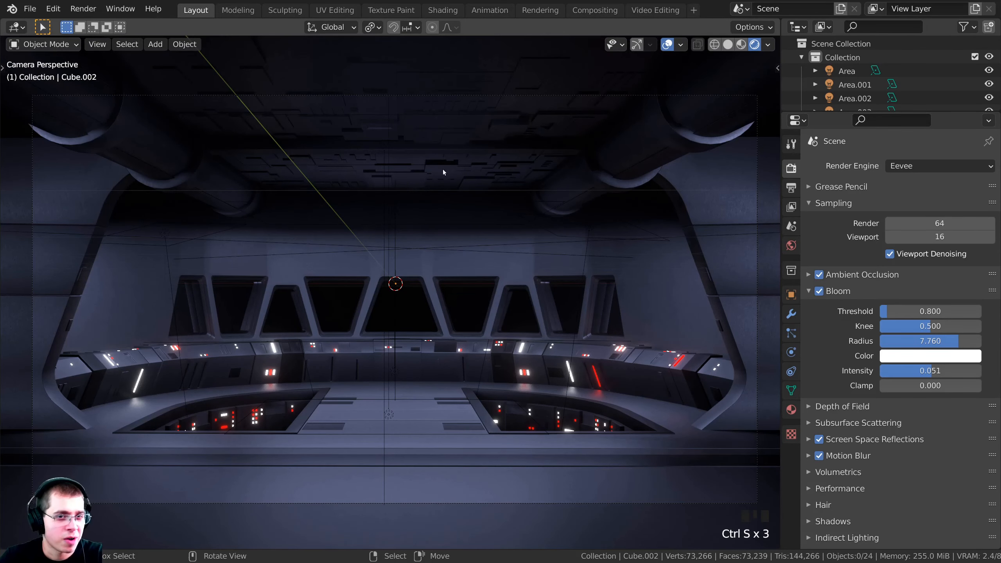
pyautogui.rightClick(436, 174)
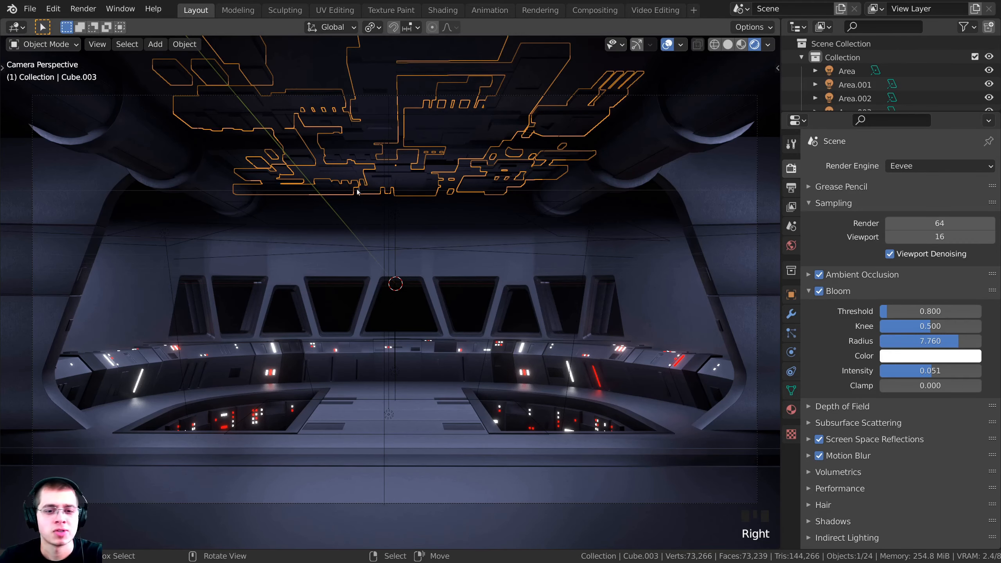
# Edit the ceiling panel mesh in material preview shading with nothing selected
pyautogui.press('Tab')
pyautogui.press('z')
pyautogui.press('z')
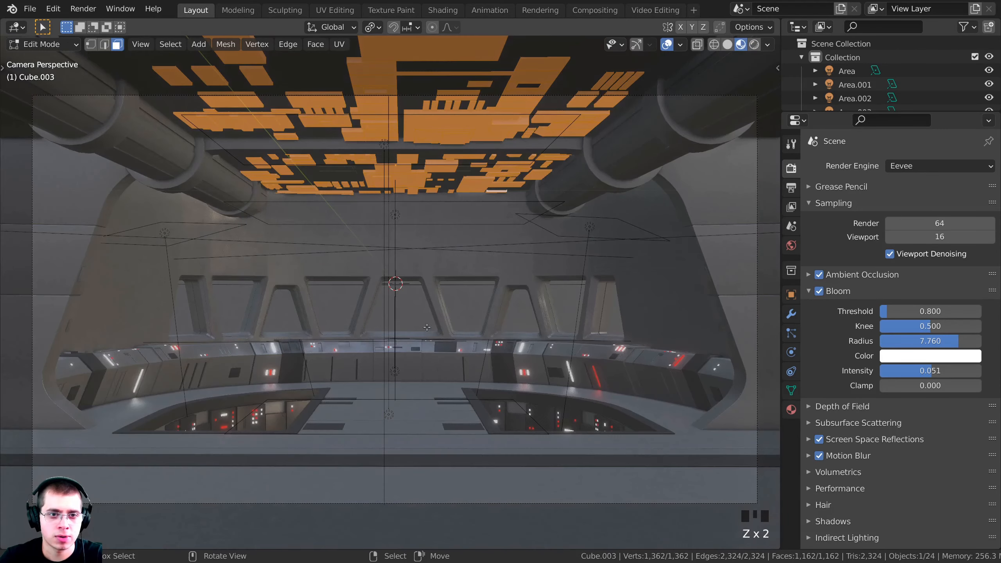
pyautogui.moveTo(442, 205)
pyautogui.keyDown('shift'); pyautogui.mouseDown(button='middle')
pyautogui.moveTo(440, 341)
pyautogui.moveTo(383, 279)
pyautogui.moveTo(481, 281)
pyautogui.moveTo(367, 306)
pyautogui.mouseUp(button='middle'); pyautogui.keyUp('shift')
pyautogui.hotkey('alt', 'a')
pyautogui.scroll(1, 440, 341)
pyautogui.scroll(4, 382, 279)
pyautogui.scroll(1, 367, 306)
pyautogui.scroll(-2, 367, 306)
pyautogui.scroll(2, 366, 306)
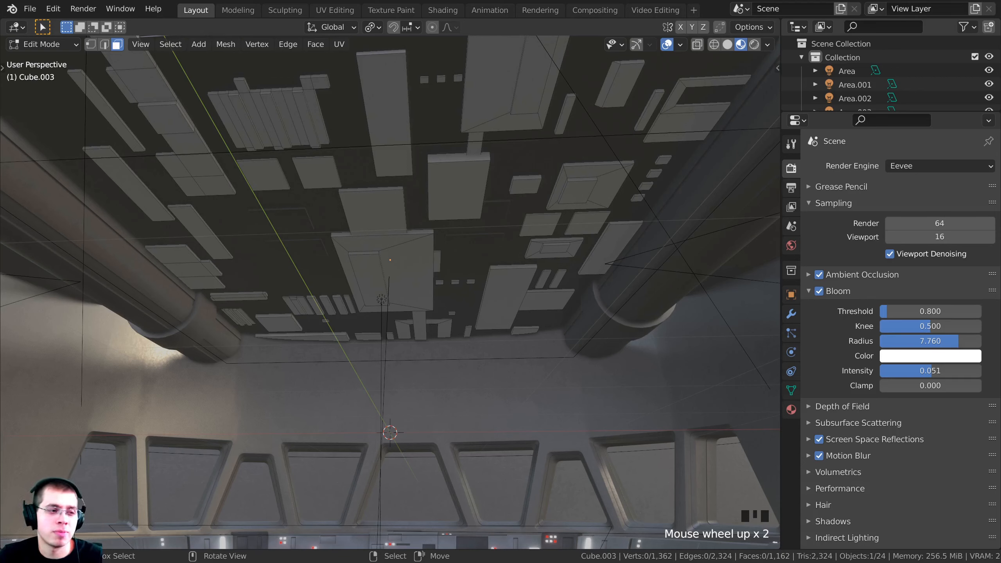
pyautogui.moveTo(591, 232); pyautogui.dragTo(605, 232, button='middle')
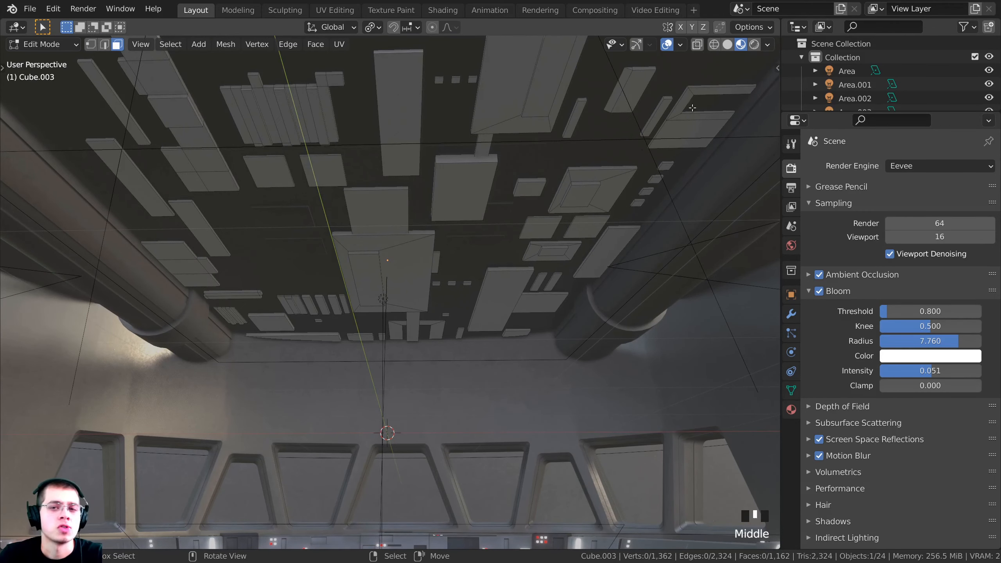
# Select a thin ceiling slat and two small ceiling blocks as future lights
pyautogui.press('l')
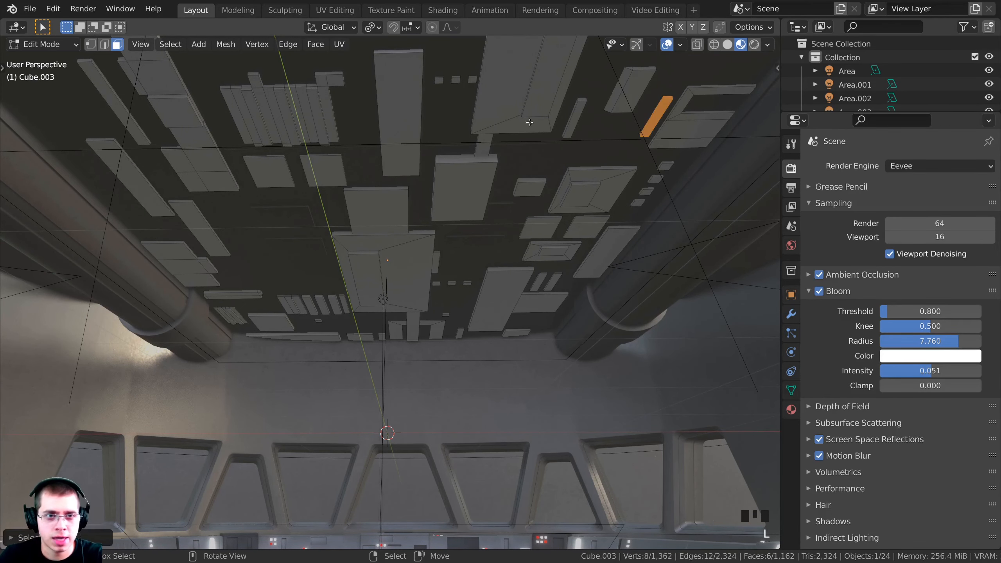
pyautogui.press('l')
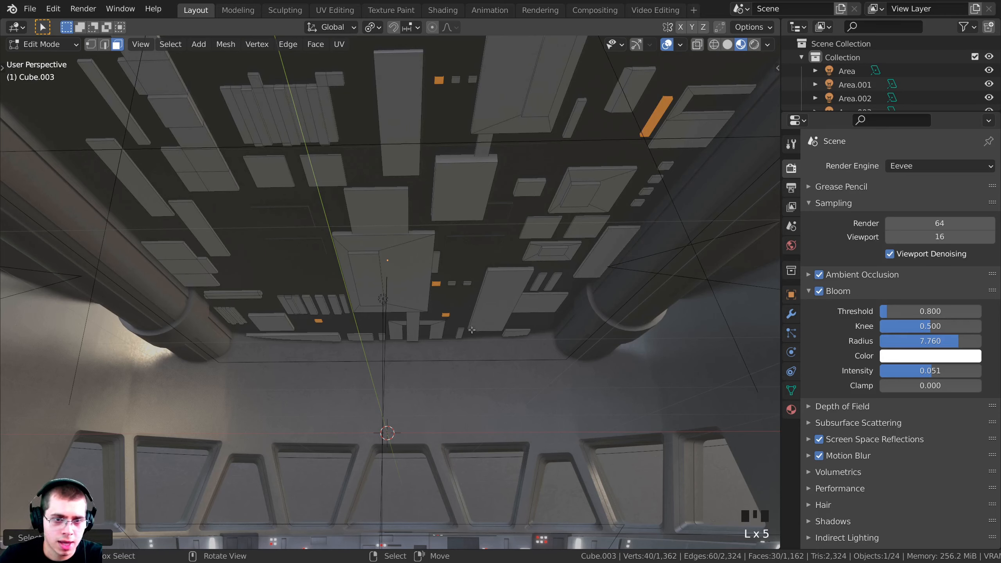
pyautogui.press('l')
pyautogui.scroll(-3, 556, 282)
pyautogui.scroll(1, 560, 274)
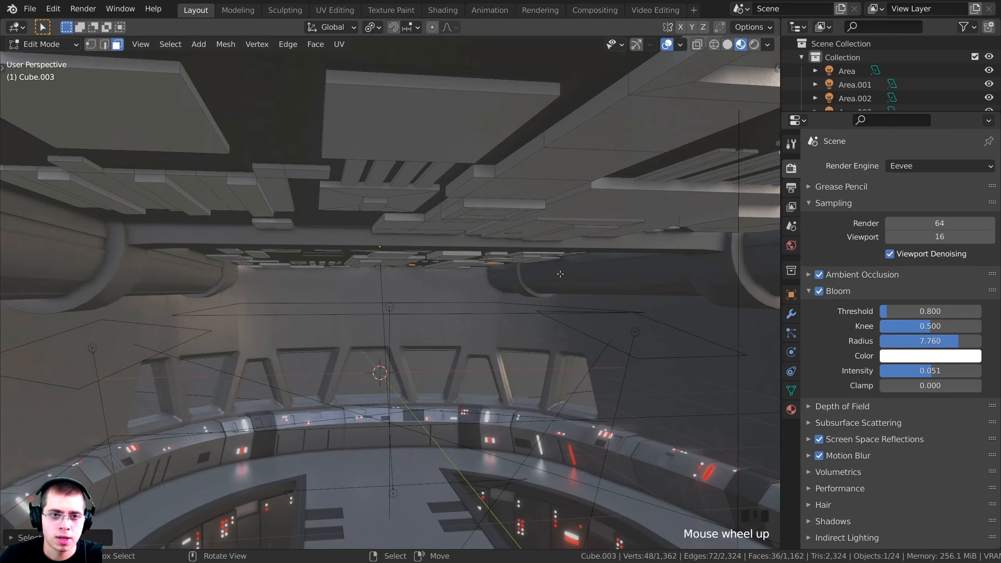
pyautogui.press('KP_Decimal')
pyautogui.press('KP_0')
pyautogui.scroll(-2, 292, 206)
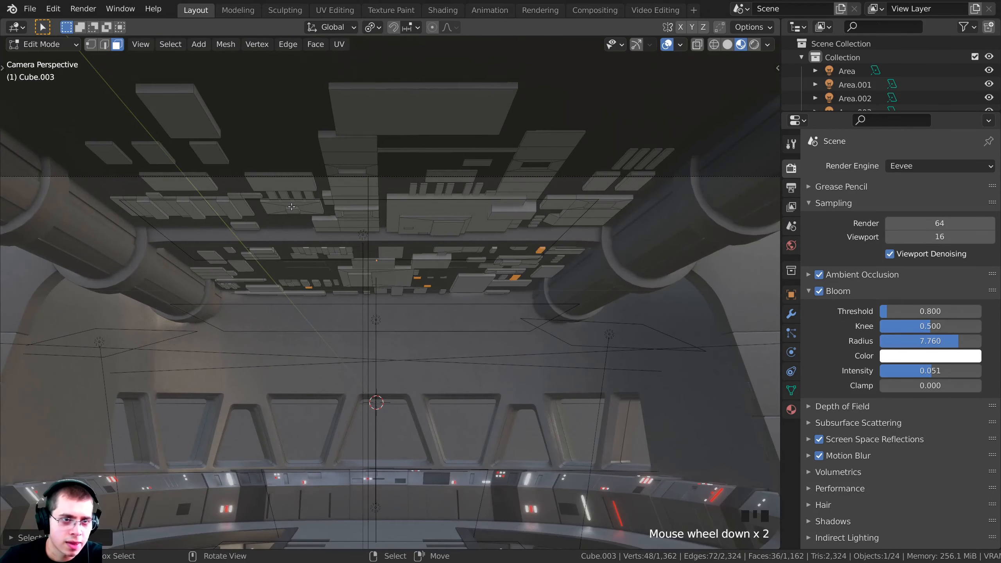
# Add two more small ceiling pieces and show the ceiling's Metal material settings
pyautogui.press('l')
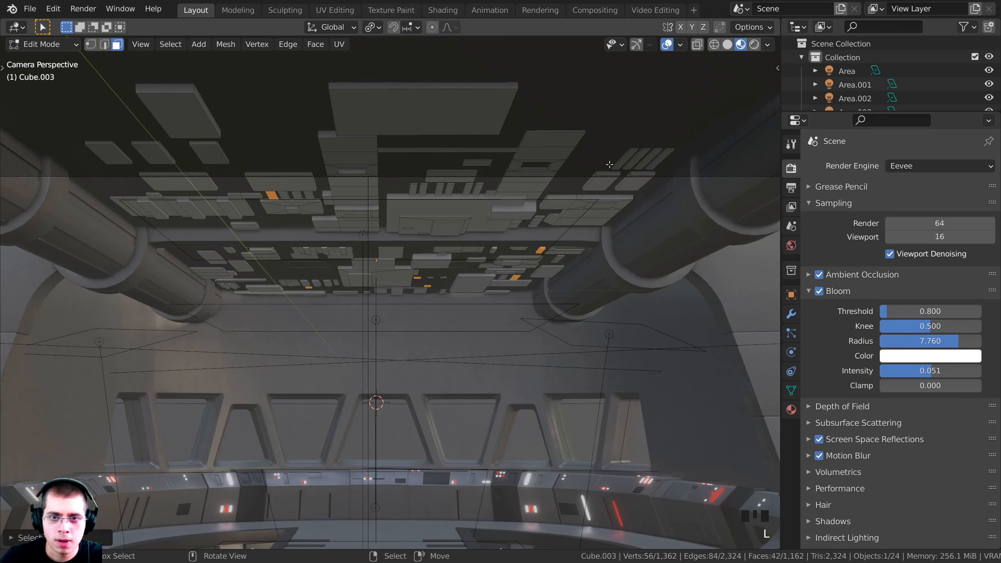
pyautogui.scroll(1, 216, 248)
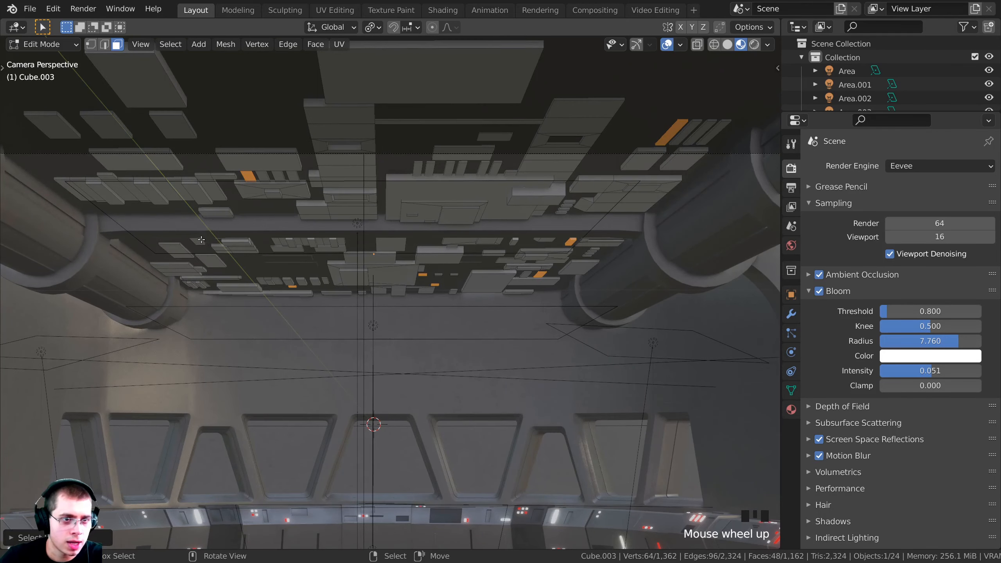
pyautogui.press('l')
pyautogui.keyDown('shift'); pyautogui.moveTo(410, 177); pyautogui.dragTo(416, 210, button='middle'); pyautogui.keyUp('shift')
pyautogui.scroll(1, 425, 209)
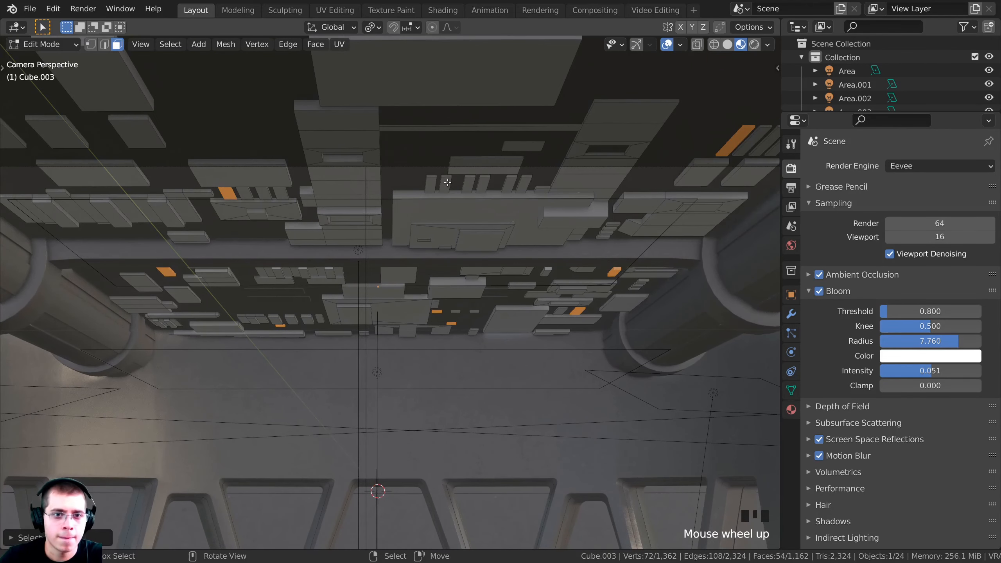
pyautogui.scroll(-1, 473, 198)
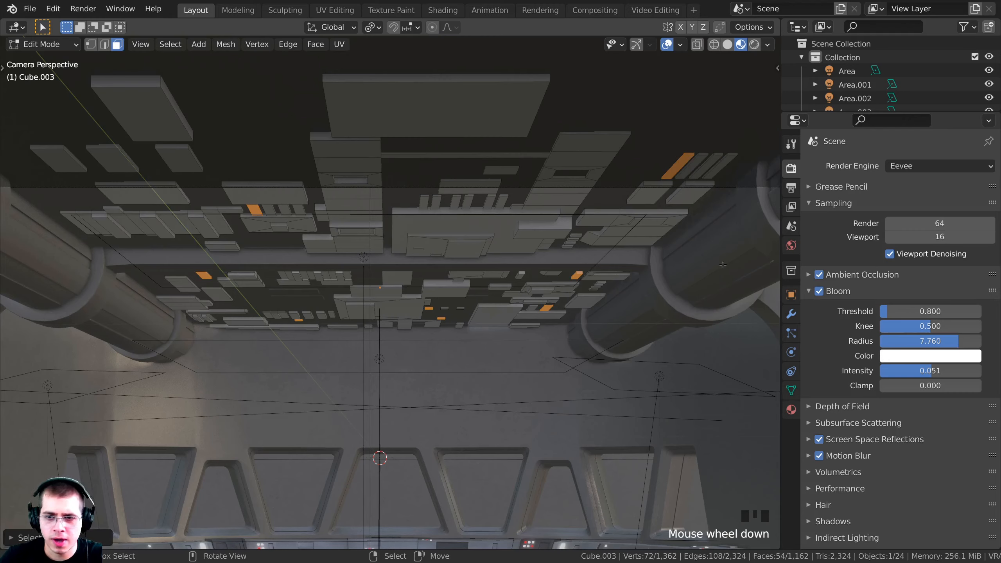
pyautogui.click(791, 410)
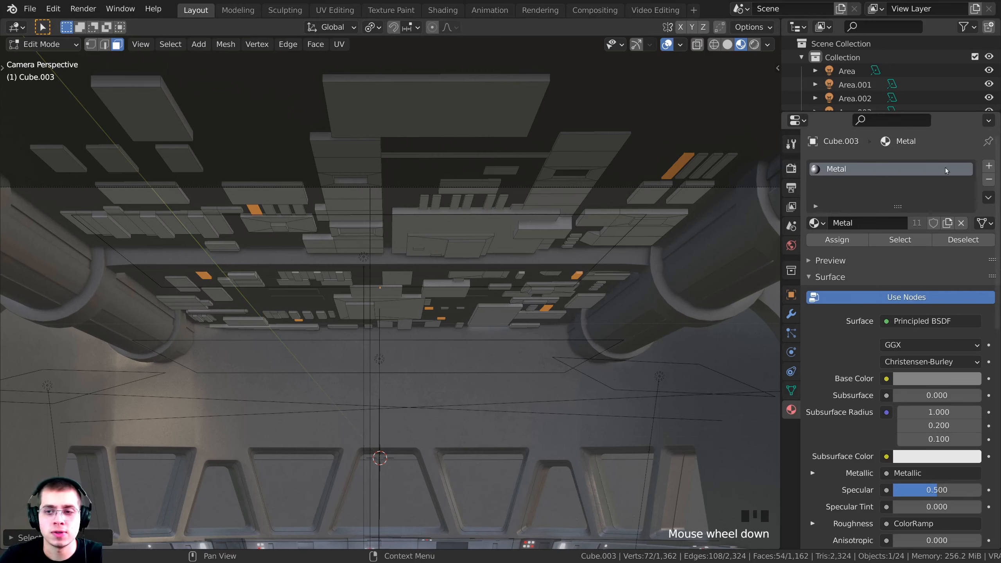
# Add a second material slot with the White emission material and assign it to the selected ceiling pieces
pyautogui.click(989, 167)
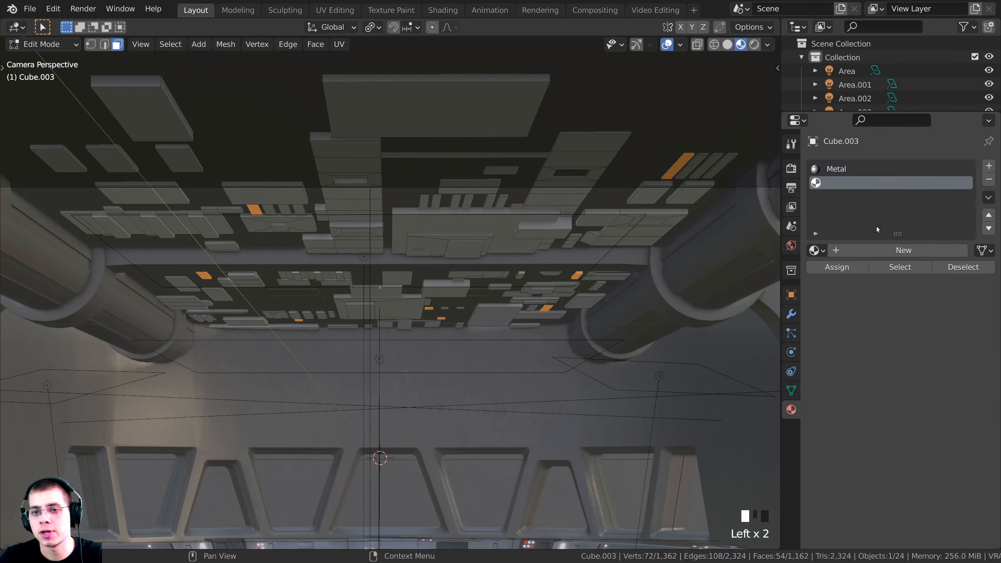
pyautogui.click(819, 250)
pyautogui.click(723, 311)
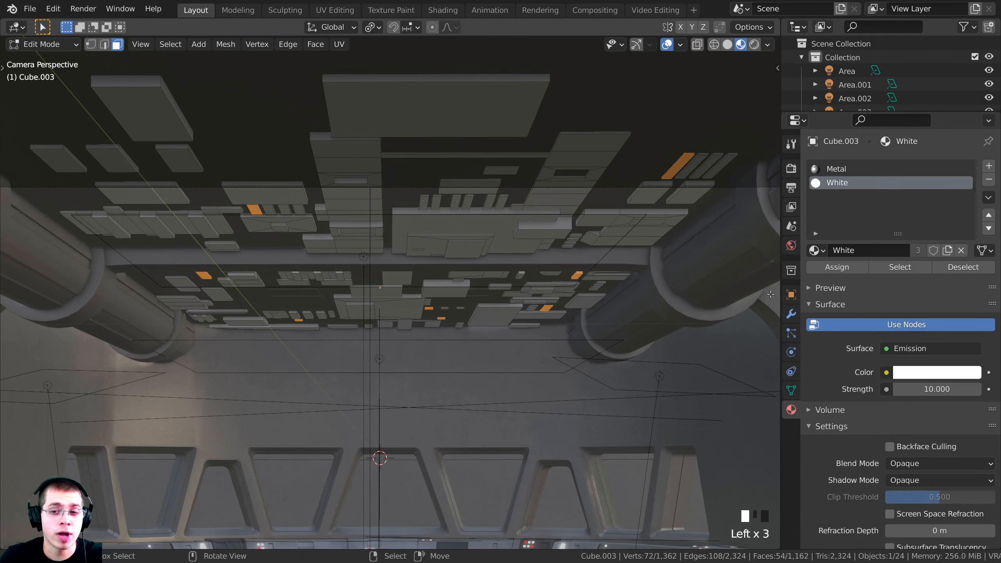
pyautogui.click(826, 268)
# Preview the white-glowing ceiling pieces in rendered view with nothing selected
pyautogui.click(540, 225)
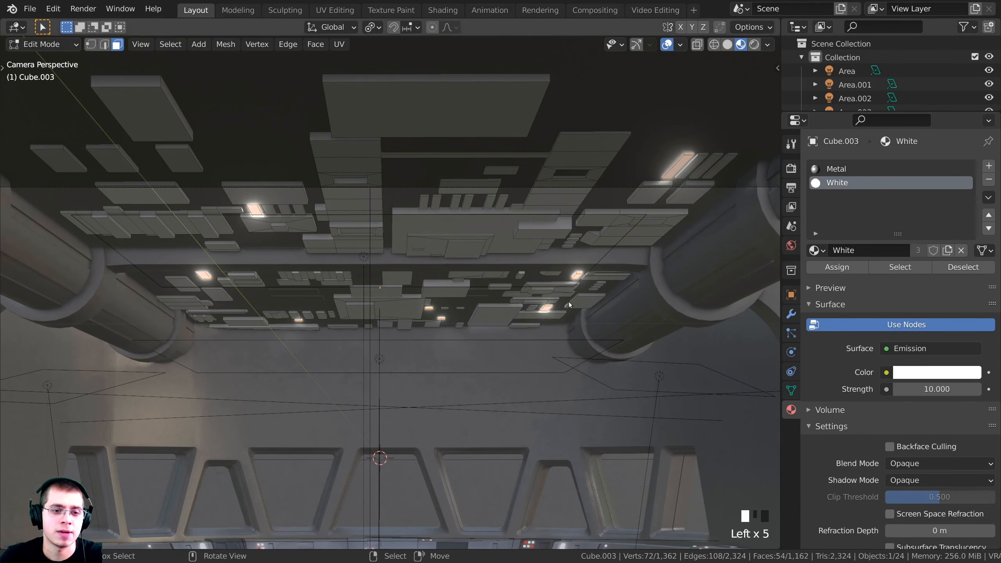
pyautogui.press('Tab')
pyautogui.scroll(-4, 538, 355)
pyautogui.press('z')
pyautogui.keyDown('shift'); pyautogui.moveTo(527, 216); pyautogui.dragTo(528, 208, button='middle'); pyautogui.keyUp('shift')
pyautogui.scroll(2, 529, 221)
pyautogui.press('a')
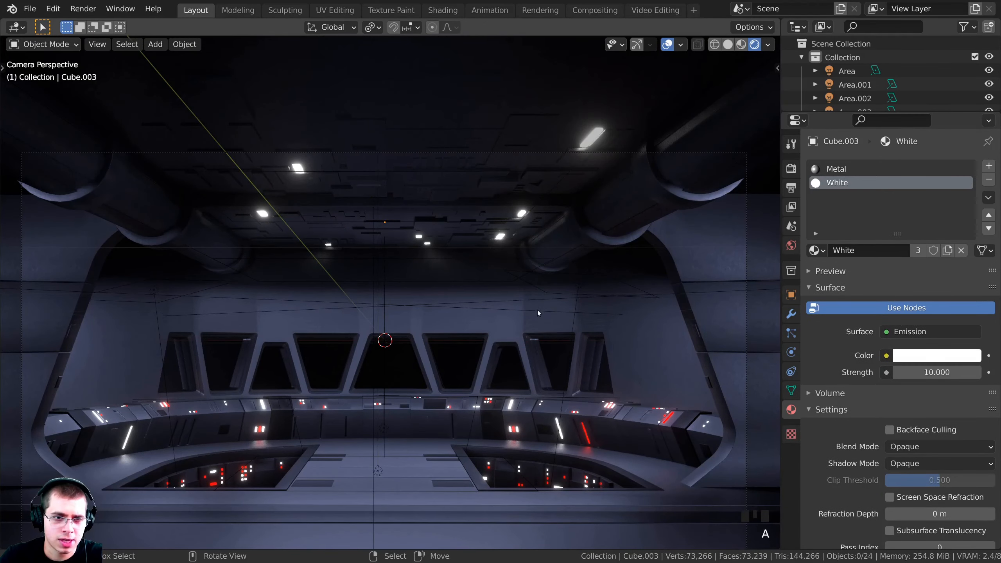
pyautogui.scroll(-1, 537, 312)
# On Cube.003, select all White-material faces and shrink them to about 0.44 scale
pyautogui.rightClick(379, 218)
pyautogui.rightClick(375, 214)
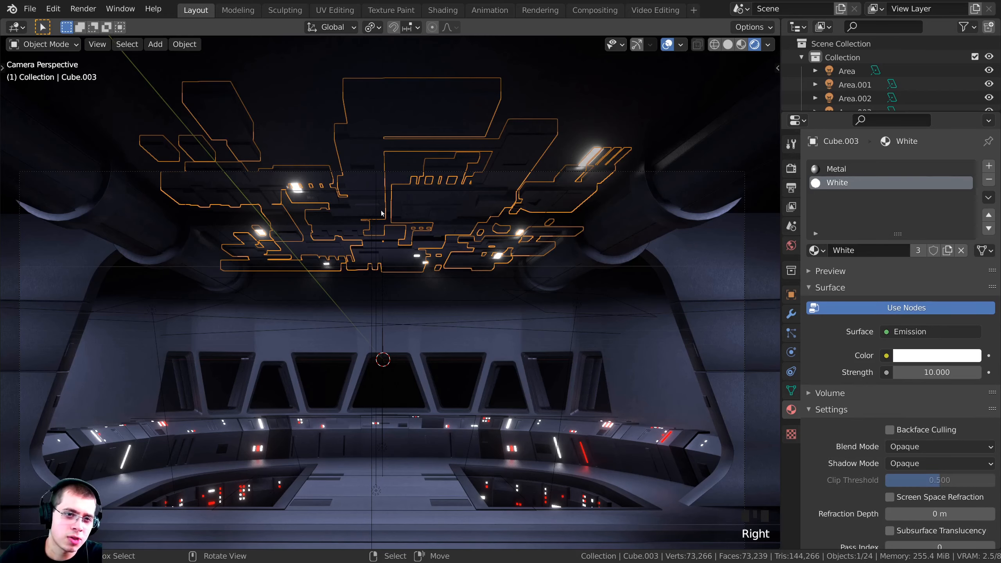
pyautogui.press('Tab')
pyautogui.scroll(1, 528, 193)
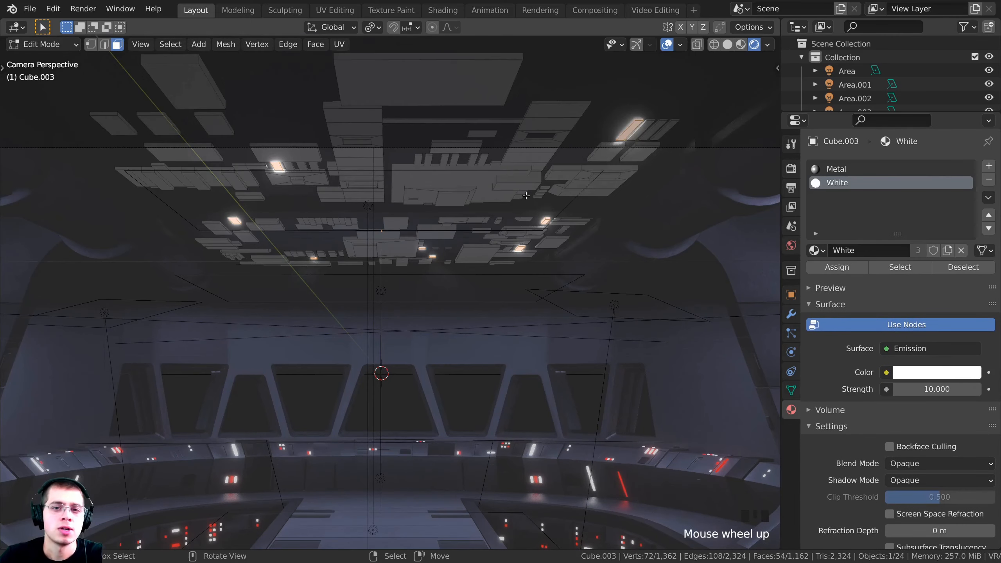
pyautogui.scroll(1, 603, 244)
pyautogui.click(818, 184)
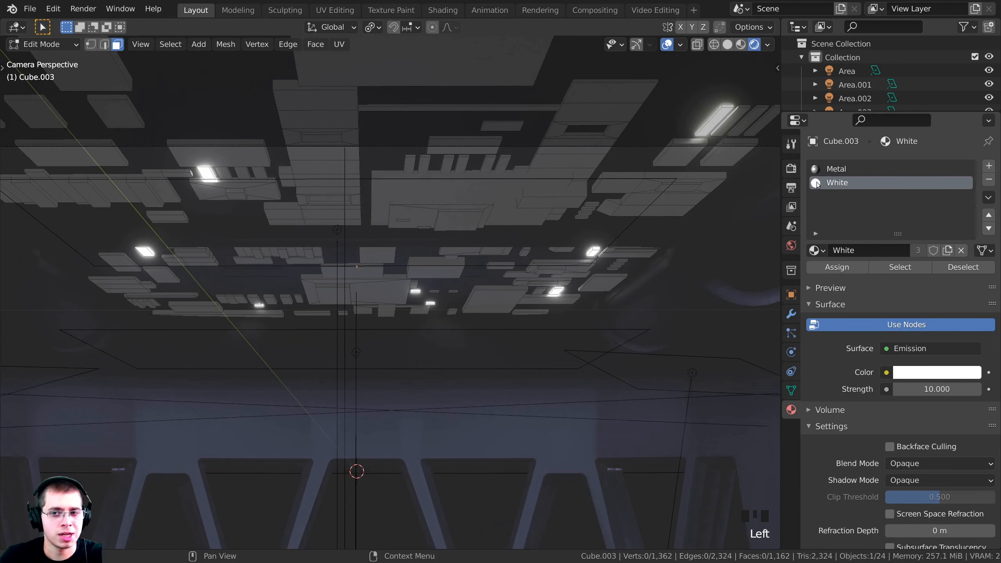
pyautogui.click(888, 268)
pyautogui.press('s')
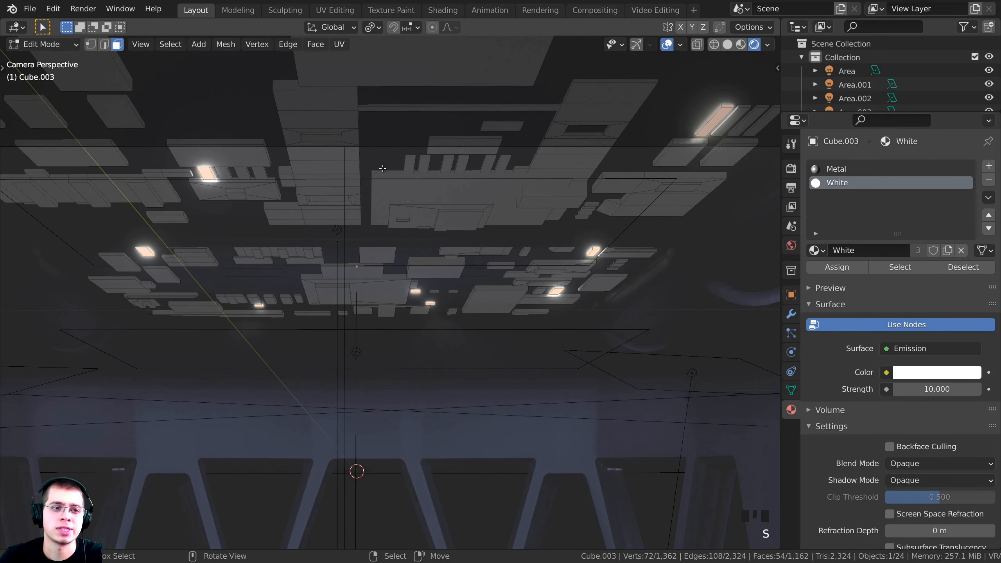
pyautogui.press('s')
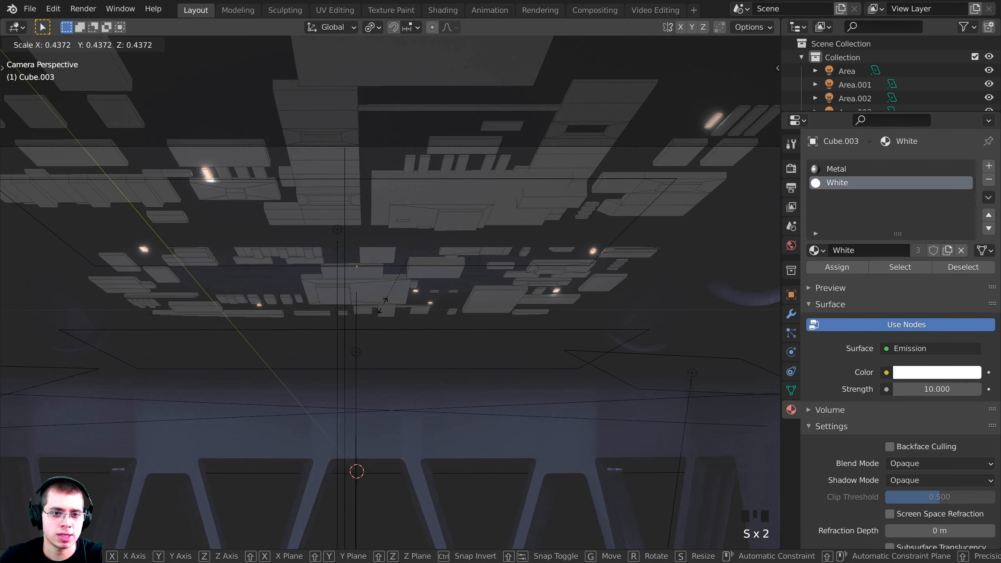
pyautogui.click(384, 311)
# Return to object mode and view the ceiling in material preview
pyautogui.press('Tab')
pyautogui.scroll(-2, 422, 325)
pyautogui.press('a')
pyautogui.scroll(-1, 447, 308)
pyautogui.moveTo(428, 265)
pyautogui.keyDown('shift'); pyautogui.mouseDown(button='middle')
pyautogui.moveTo(431, 239)
pyautogui.moveTo(418, 251)
pyautogui.mouseUp(button='middle'); pyautogui.keyUp('shift')
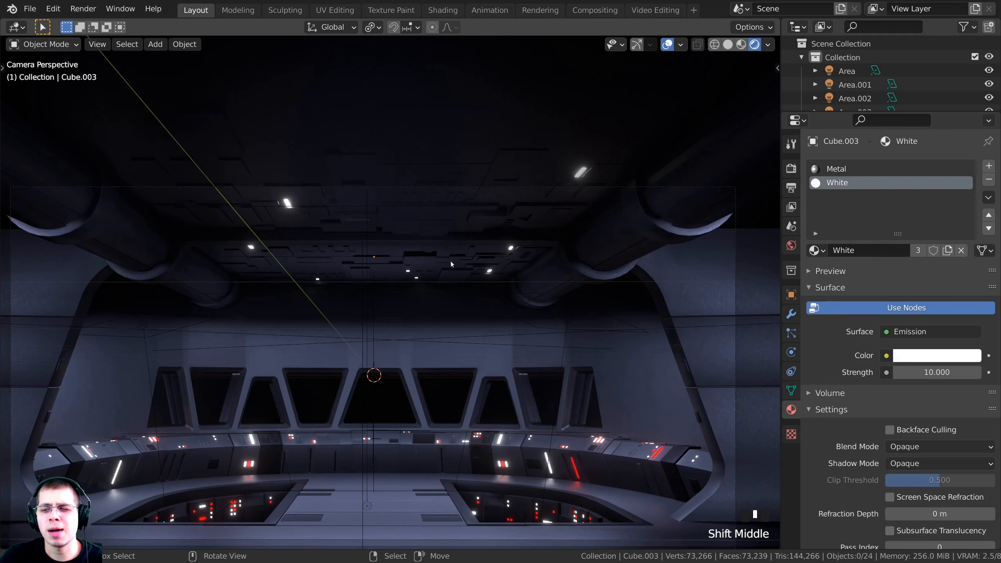
pyautogui.scroll(1, 382, 237)
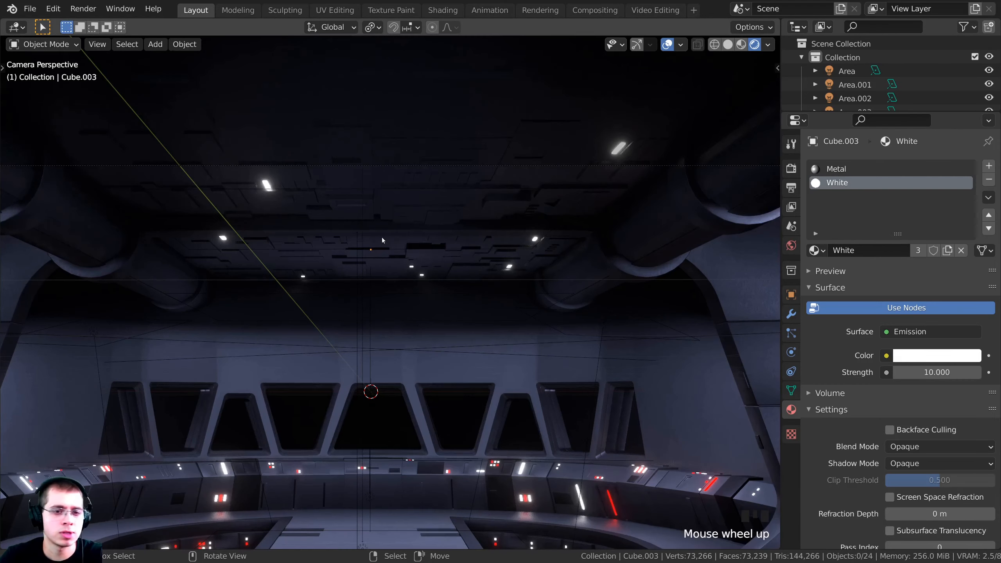
pyautogui.moveTo(382, 237)
pyautogui.keyDown('shift'); pyautogui.mouseDown(button='middle')
pyautogui.moveTo(462, 271)
pyautogui.moveTo(394, 370)
pyautogui.mouseUp(button='middle'); pyautogui.keyUp('shift')
pyautogui.scroll(4, 454, 280)
pyautogui.press('z')
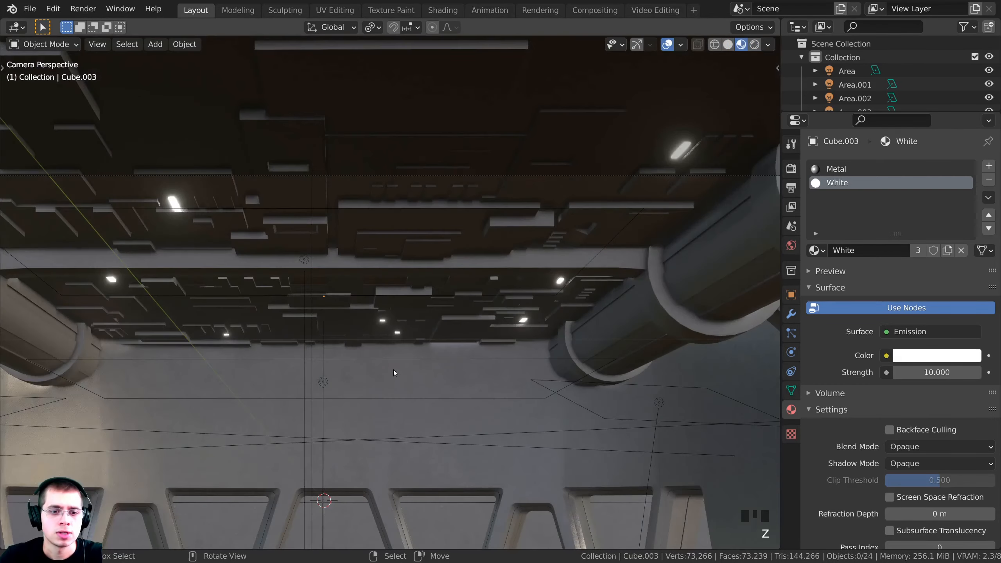
pyautogui.scroll(3, 408, 330)
pyautogui.keyDown('shift'); pyautogui.moveTo(407, 330); pyautogui.dragTo(416, 372, button='middle'); pyautogui.keyUp('shift')
pyautogui.scroll(2, 398, 307)
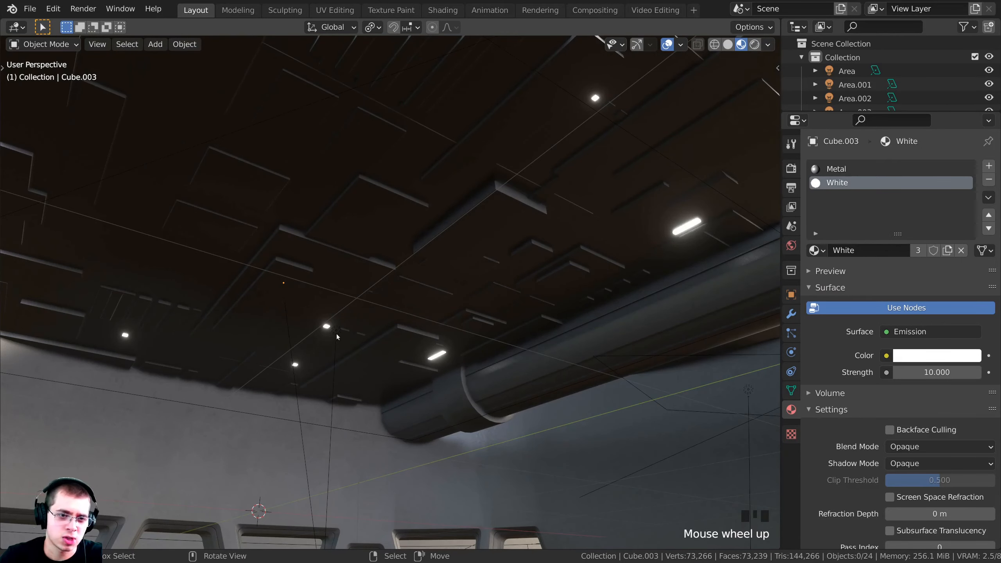
# Duplicate one small white light box on Cube.003 along Y further across the ceiling
pyautogui.rightClick(365, 287)
pyautogui.scroll(-1, 365, 286)
pyautogui.press('Tab')
pyautogui.press('a')
pyautogui.moveTo(276, 304); pyautogui.dragTo(366, 326, button='middle')
pyautogui.scroll(2, 313, 292)
pyautogui.scroll(1, 313, 293)
pyautogui.press('l')
pyautogui.scroll(-1, 366, 326)
pyautogui.hotkey('shift', 'd')
pyautogui.press('y')
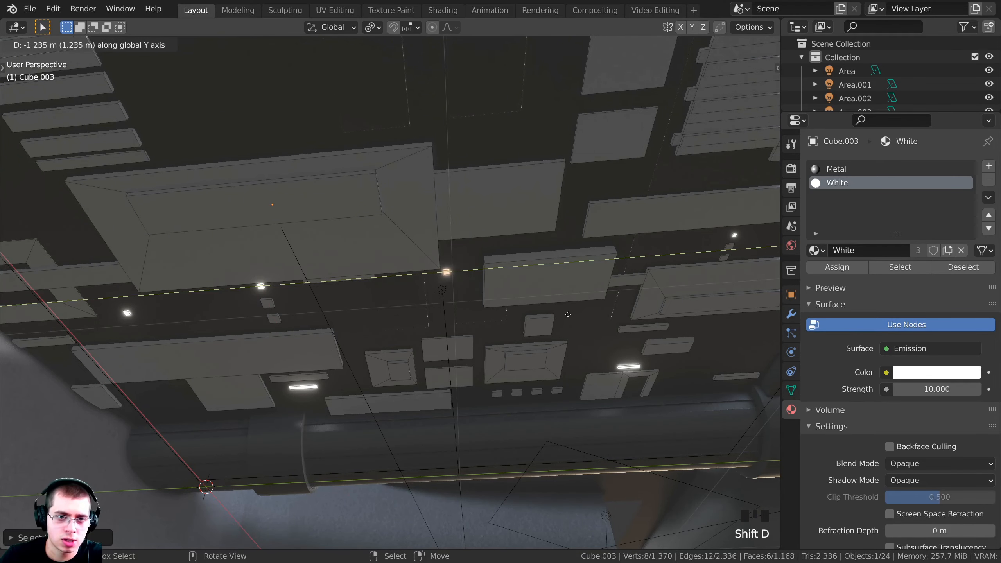
pyautogui.click(778, 261)
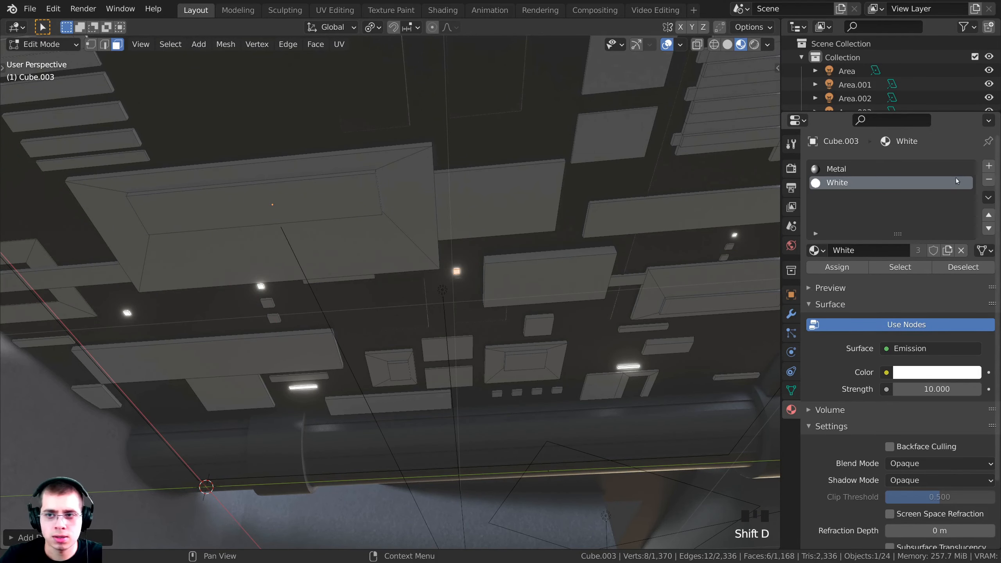
# Add a third material slot to Cube.003 filled with the Red emission material
pyautogui.click(989, 166)
pyautogui.click(825, 249)
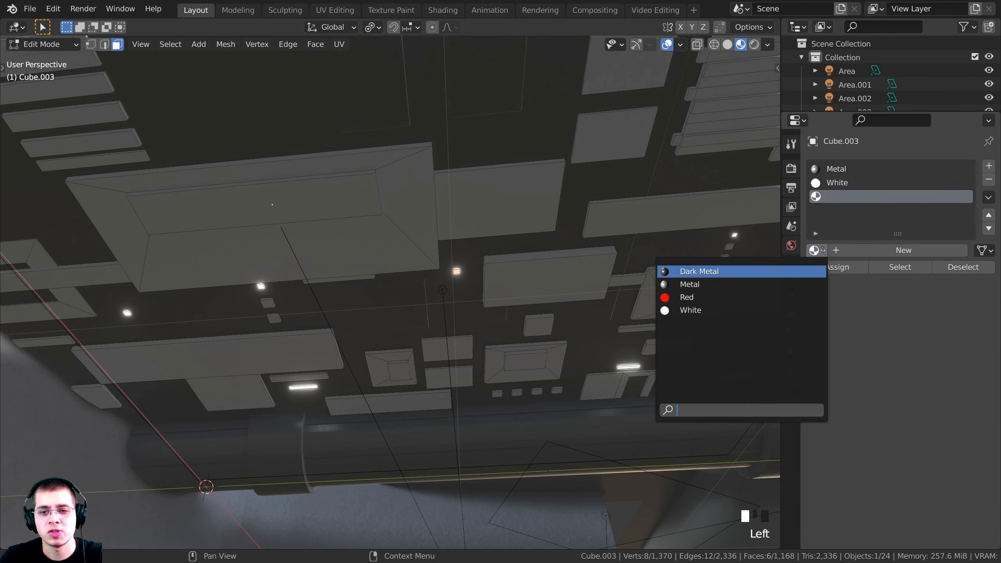
pyautogui.click(725, 301)
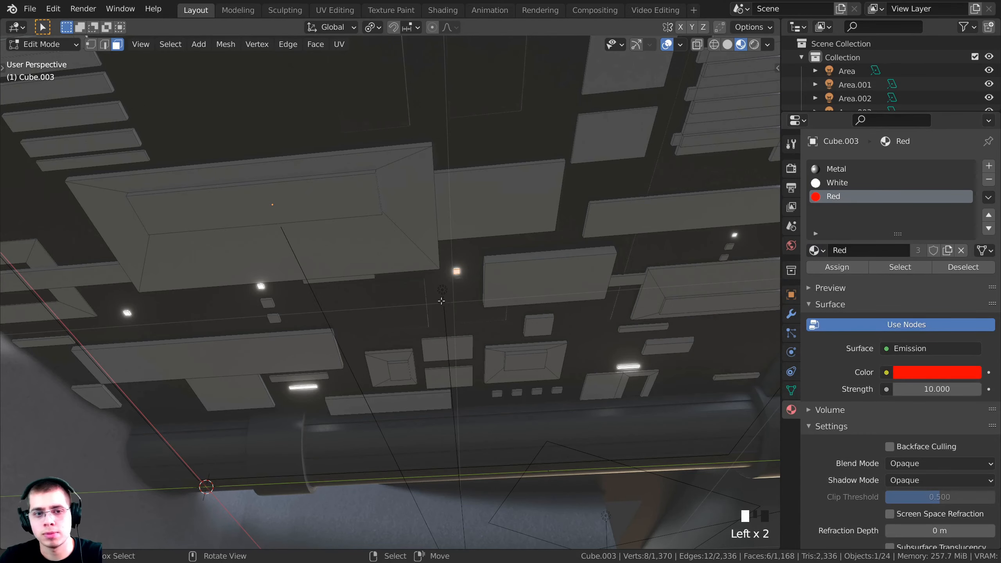
pyautogui.moveTo(473, 276); pyautogui.dragTo(436, 286, button='middle')
# Move the red light along X and duplicate a copy along X to the right
pyautogui.press('g')
pyautogui.press('x')
pyautogui.click(124, 281)
pyautogui.hotkey('shift', 'd')
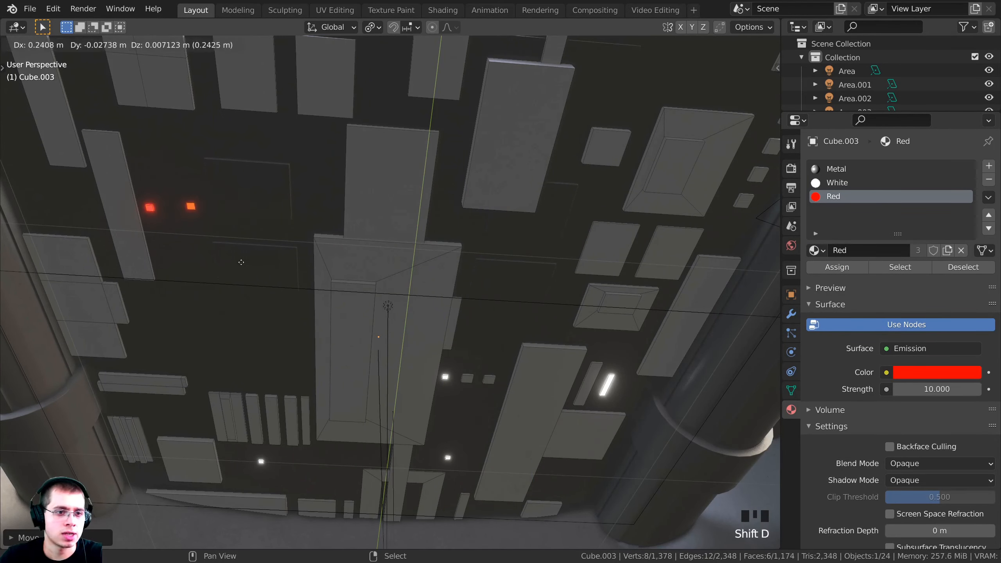
pyautogui.press('x')
pyautogui.click(608, 283)
pyautogui.moveTo(608, 283); pyautogui.dragTo(560, 272, button='middle')
pyautogui.keyDown('shift'); pyautogui.moveTo(560, 272); pyautogui.dragTo(473, 256, button='middle'); pyautogui.keyUp('shift')
pyautogui.scroll(4, 469, 174)
pyautogui.scroll(-3, 477, 236)
# Duplicate another red light further left along X and shift it along Y
pyautogui.hotkey('shift', 'd')
pyautogui.press('x')
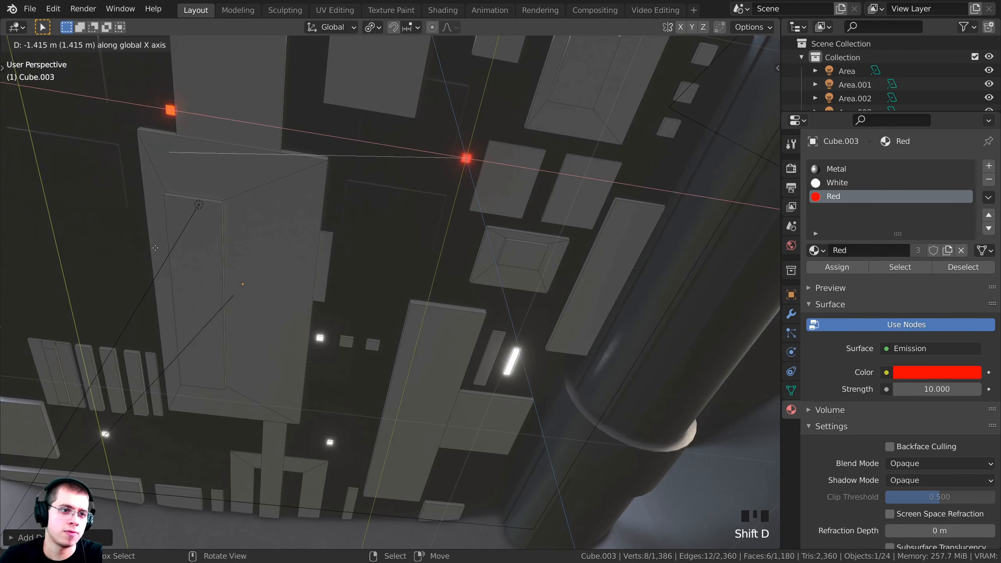
pyautogui.click(114, 201)
pyautogui.press('g')
pyautogui.press('y')
pyautogui.click(220, 280)
# Stretch the red light into a strip along Y and reposition it
pyautogui.keyDown('shift'); pyautogui.moveTo(253, 273); pyautogui.dragTo(546, 188, button='middle'); pyautogui.keyUp('shift')
pyautogui.press('s')
pyautogui.press('y')
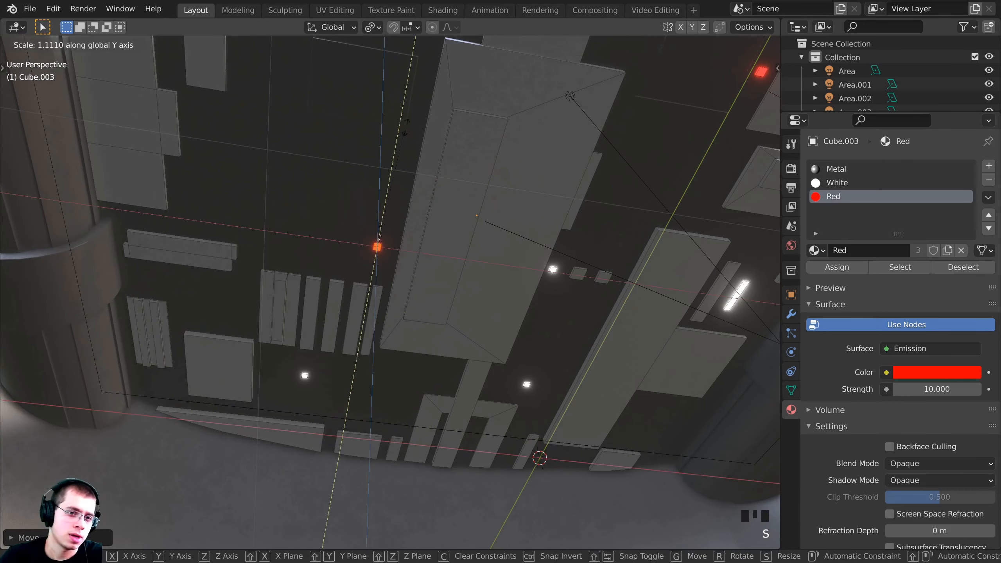
pyautogui.click(513, 238)
pyautogui.moveTo(512, 238); pyautogui.dragTo(452, 242, button='middle')
pyautogui.press('g')
pyautogui.click(514, 221)
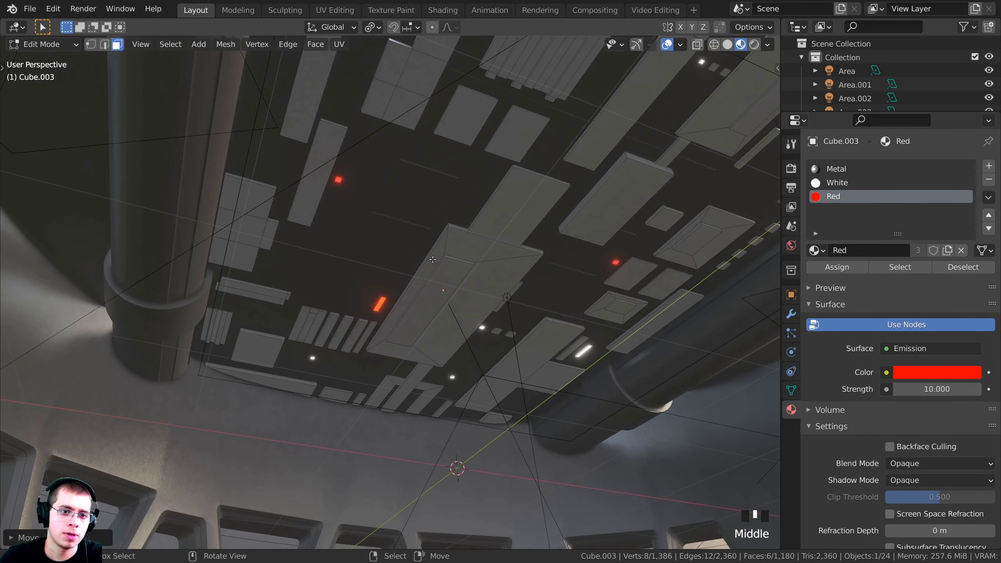
# Duplicate the red strip further along Y and adjust it along X and Y
pyautogui.hotkey('shift', 'd')
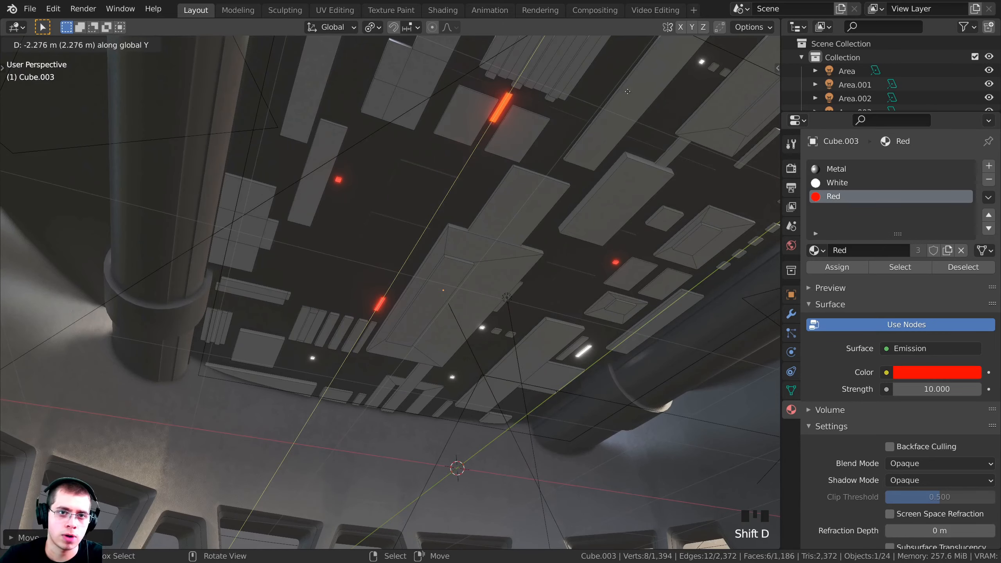
pyautogui.click(607, 75)
pyautogui.keyDown('shift'); pyautogui.moveTo(608, 75); pyautogui.dragTo(438, 189, button='middle'); pyautogui.keyUp('shift')
pyautogui.press('g')
pyautogui.press('x')
pyautogui.click(495, 217)
pyautogui.moveTo(495, 217); pyautogui.dragTo(512, 174, button='middle')
pyautogui.keyDown('shift'); pyautogui.moveTo(513, 173); pyautogui.dragTo(479, 249, button='middle'); pyautogui.keyUp('shift')
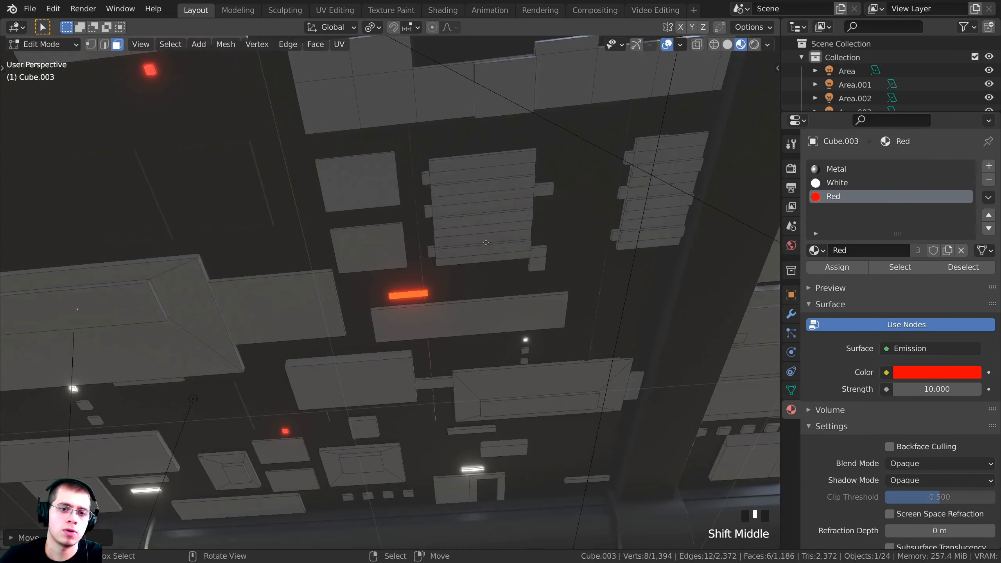
pyautogui.press('g')
pyautogui.press('y')
pyautogui.click(574, 242)
# Check the red ceiling lights through the scene camera in rendered view
pyautogui.press('KP_0')
pyautogui.keyDown('shift'); pyautogui.moveTo(579, 239); pyautogui.dragTo(377, 279, button='middle'); pyautogui.keyUp('shift')
pyautogui.press('Tab')
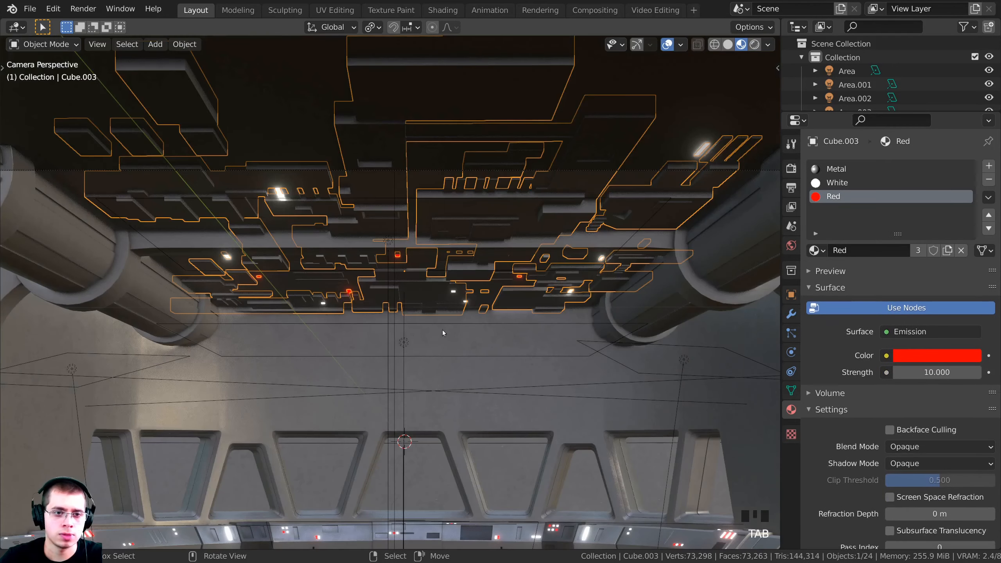
pyautogui.scroll(-1, 460, 342)
pyautogui.press('z')
pyautogui.click(455, 306)
pyautogui.keyDown('shift'); pyautogui.moveTo(442, 312); pyautogui.dragTo(439, 234, button='middle'); pyautogui.keyUp('shift')
pyautogui.hotkey('alt', 'a')
pyautogui.scroll(-1, 468, 411)
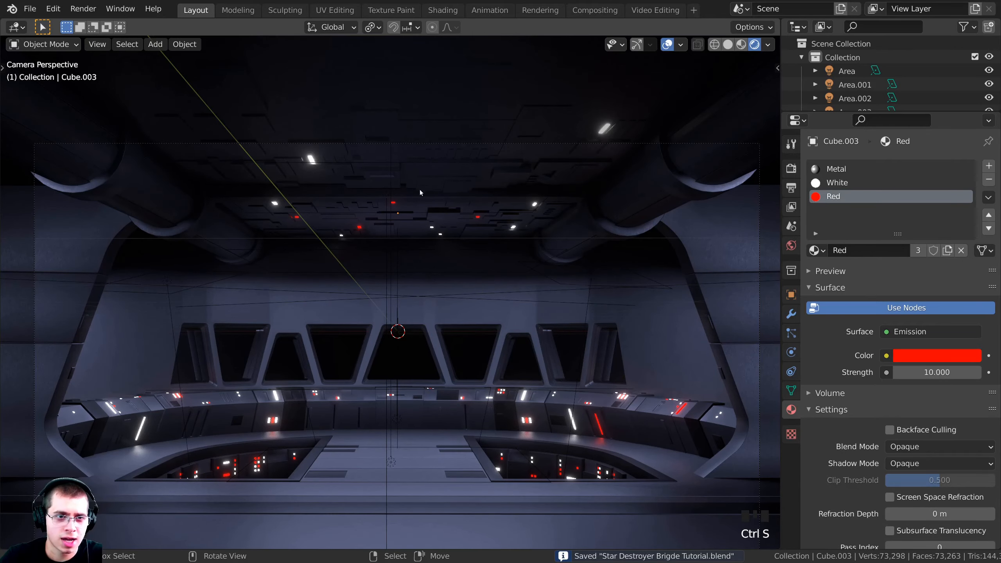
# Back in solid edit mode, reposition the selected ceiling light pieces with several moves
pyautogui.press('z')
pyautogui.click(512, 229)
pyautogui.press('Tab')
pyautogui.moveTo(537, 221)
pyautogui.mouseDown(button='middle')
pyautogui.moveTo(435, 183)
pyautogui.moveTo(382, 261)
pyautogui.moveTo(465, 197)
pyautogui.moveTo(443, 224)
pyautogui.moveTo(450, 240)
pyautogui.mouseUp(button='middle')
pyautogui.press('g')
pyautogui.moveTo(457, 239); pyautogui.dragTo(490, 236, button='middle')
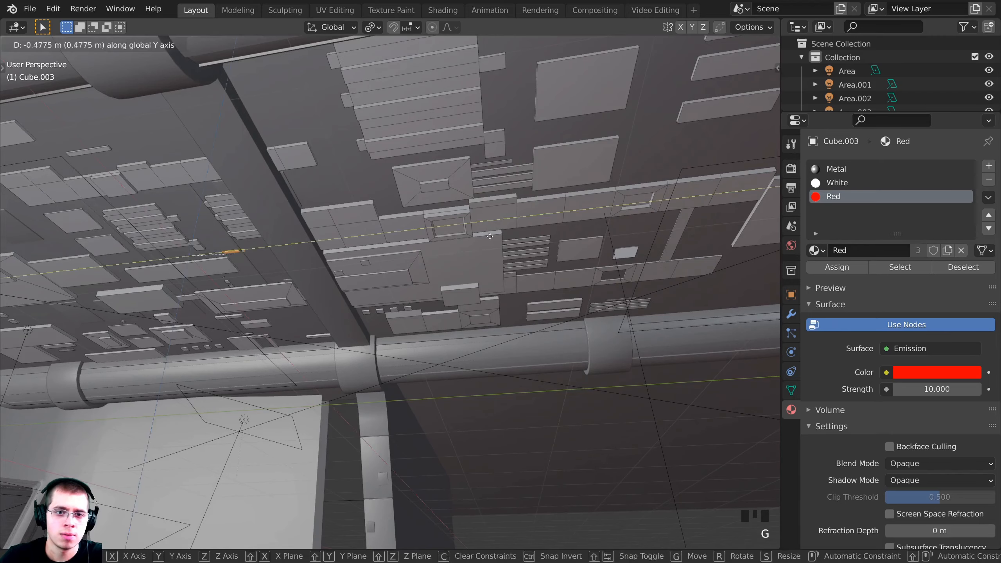
pyautogui.click(5, 235)
pyautogui.press('g')
pyautogui.click(20, 239)
pyautogui.press('g')
pyautogui.moveTo(19, 239)
pyautogui.mouseDown(button='middle')
pyautogui.moveTo(745, 248)
pyautogui.moveTo(547, 271)
pyautogui.moveTo(577, 273)
pyautogui.moveTo(372, 329)
pyautogui.mouseUp(button='middle')
pyautogui.click(729, 252)
pyautogui.press('g')
pyautogui.click(538, 283)
# Zoom to the selected red light panel and move it to a new position
pyautogui.press('z')
pyautogui.press('KP_Decimal')
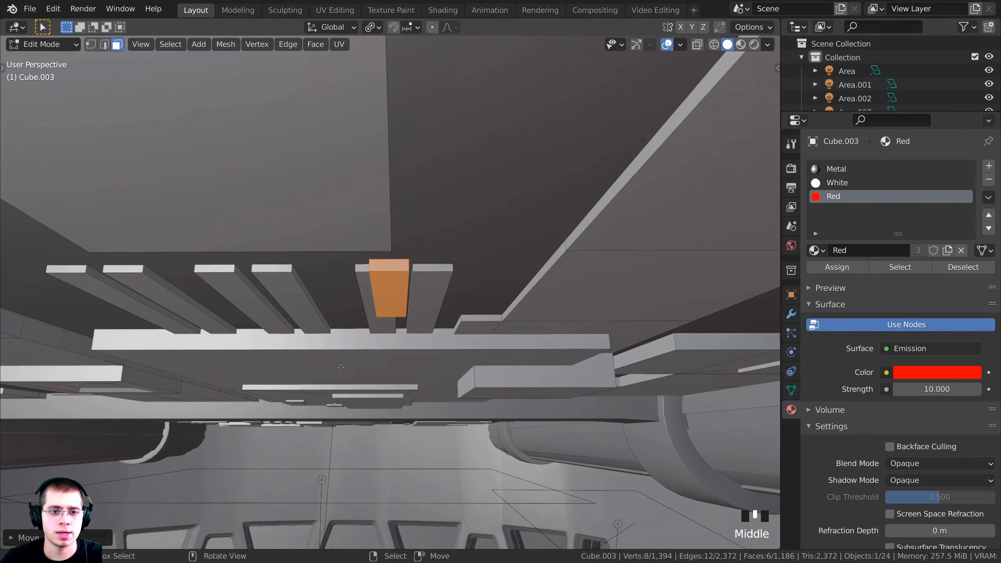
pyautogui.press('g')
pyautogui.click(374, 332)
pyautogui.press('KP_0')
pyautogui.scroll(4, 493, 252)
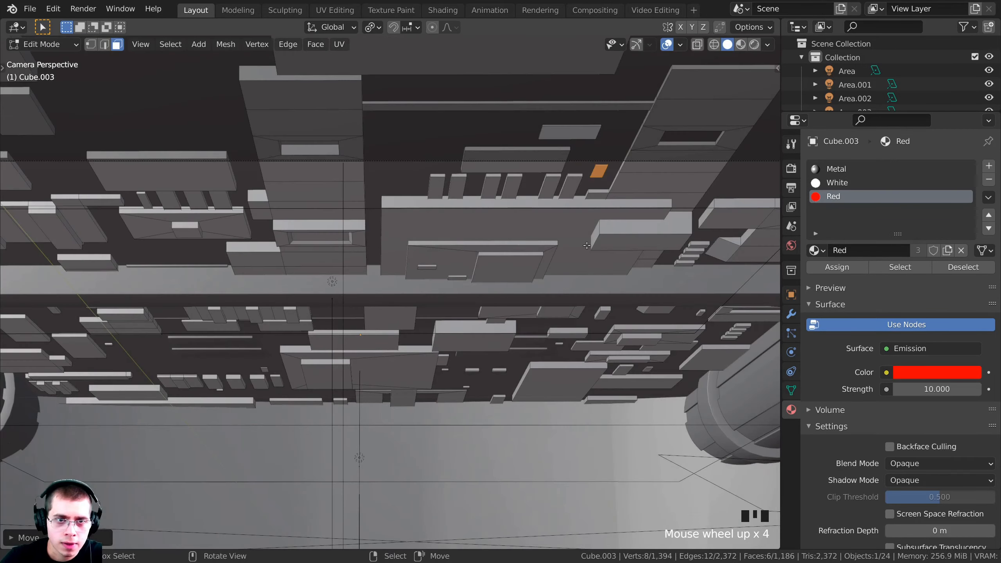
# Duplicate the red light panel along X to the left, narrow it along Y, and reposition it
pyautogui.hotkey('shift', 'd')
pyautogui.press('x')
pyautogui.click(382, 251)
pyautogui.press('s')
pyautogui.press('y')
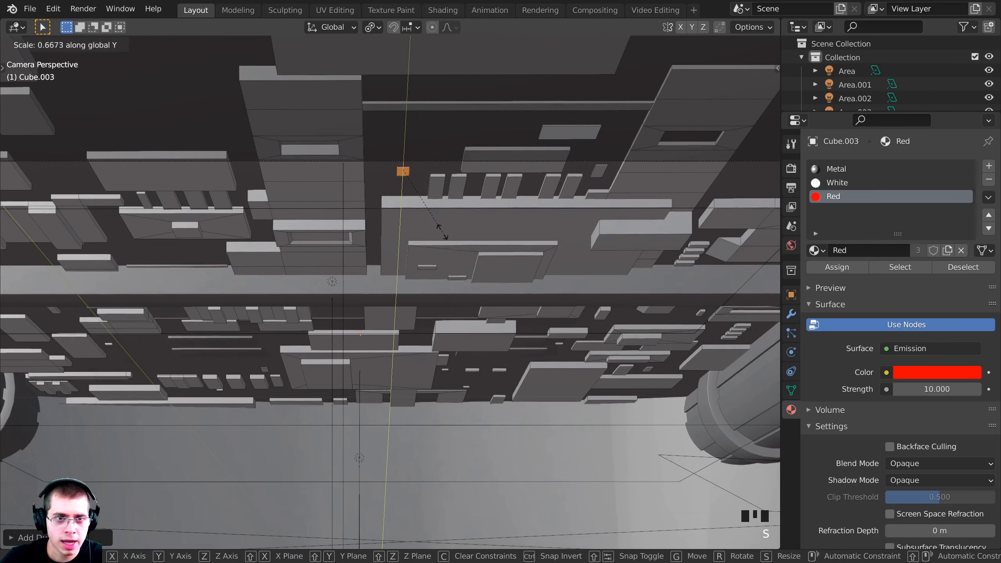
pyautogui.click(432, 213)
pyautogui.press('g')
pyautogui.click(428, 220)
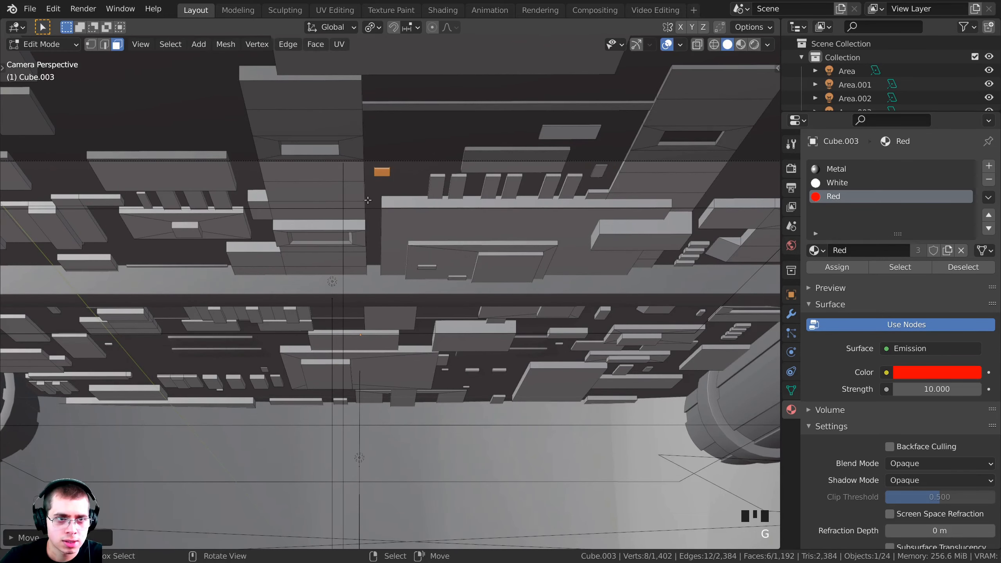
# Add another red light copy further left along X on the ceiling
pyautogui.scroll(-3, 614, 183)
pyautogui.hotkey('shift', 'd')
pyautogui.press('x')
pyautogui.click(256, 188)
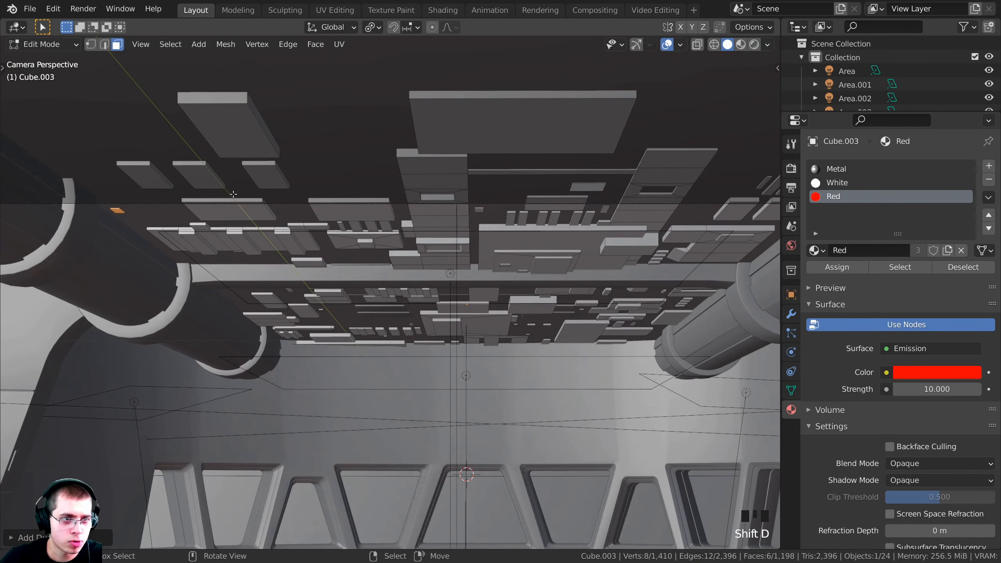
# Preview the bridge with rendered lighting and save the blend file
pyautogui.press('Tab')
pyautogui.press('z')
pyautogui.click(330, 191)
pyautogui.keyDown('shift'); pyautogui.moveTo(330, 191); pyautogui.dragTo(455, 110, button='middle'); pyautogui.keyUp('shift')
pyautogui.hotkey('ctrl', 's')
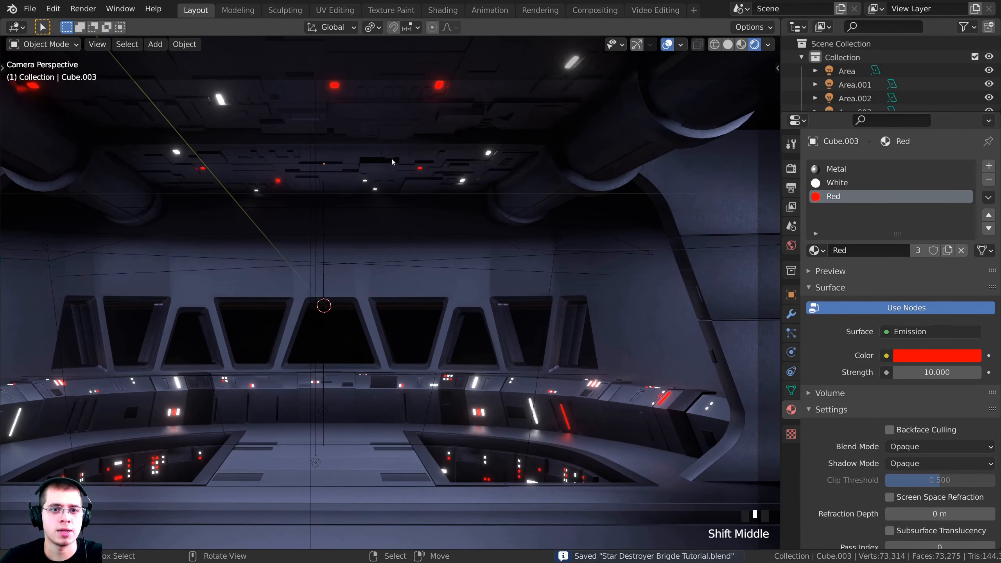
# Add a fourth material slot to the ceiling object and set it to Dark Metal
pyautogui.keyDown('shift'); pyautogui.moveTo(315, 138); pyautogui.dragTo(310, 148, button='middle'); pyautogui.keyUp('shift')
pyautogui.moveTo(401, 134)
pyautogui.keyDown('shift'); pyautogui.mouseDown(button='middle')
pyautogui.moveTo(425, 171)
pyautogui.moveTo(458, 156)
pyautogui.moveTo(452, 169)
pyautogui.mouseUp(button='middle'); pyautogui.keyUp('shift')
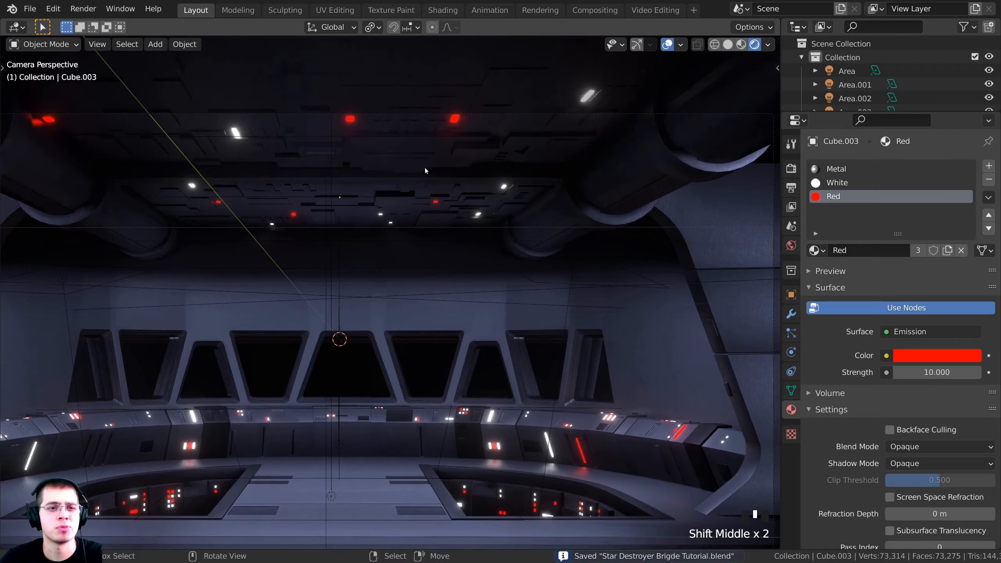
pyautogui.press('z')
pyautogui.scroll(1, 379, 196)
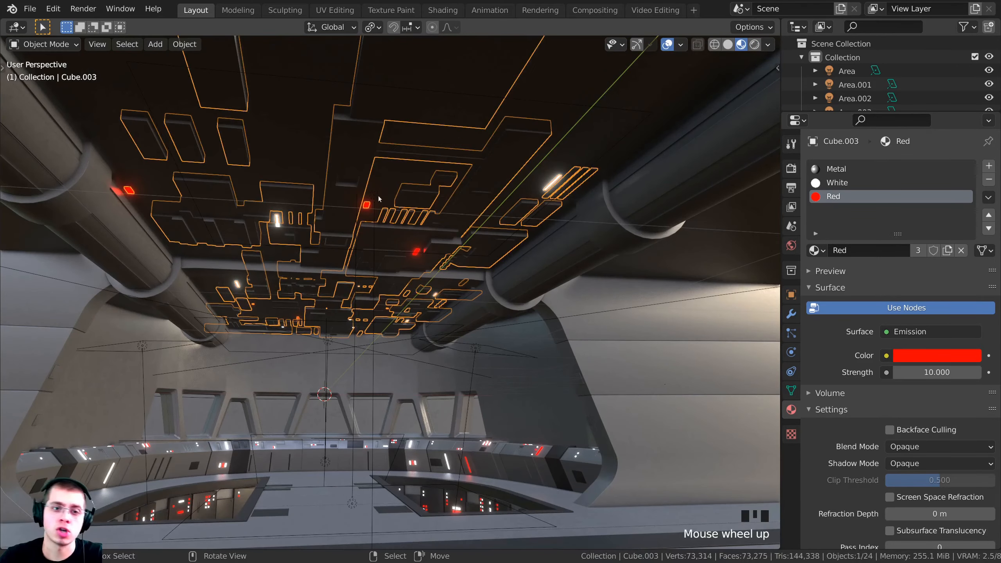
pyautogui.hotkey('alt', 'a')
pyautogui.moveTo(378, 195); pyautogui.dragTo(383, 196, button='middle')
pyautogui.click(836, 170)
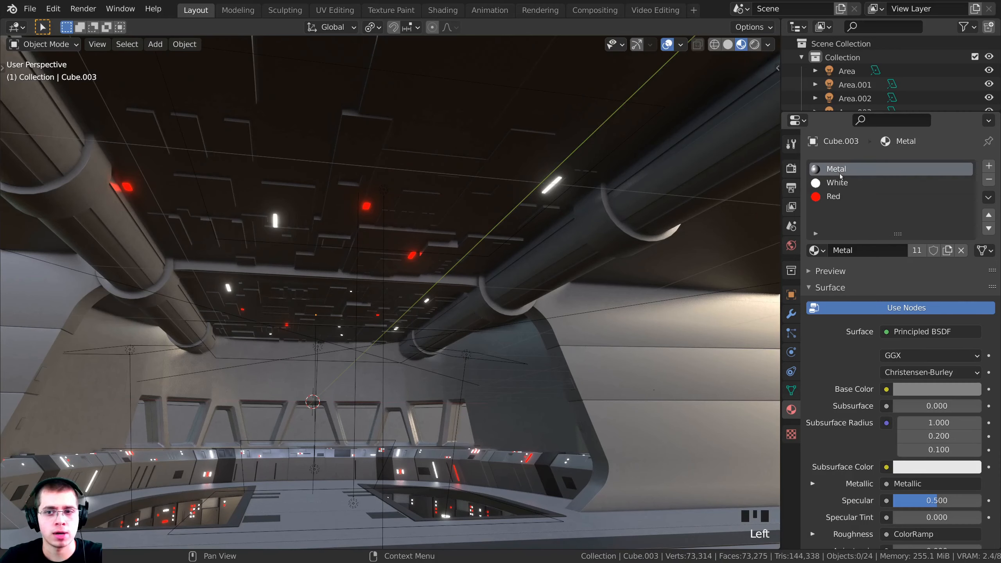
pyautogui.click(989, 166)
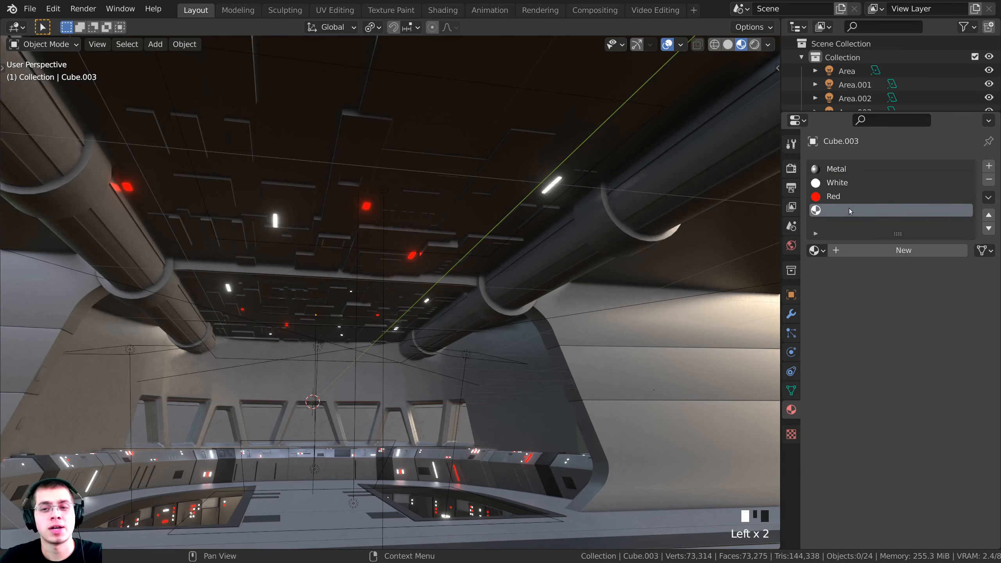
pyautogui.click(818, 250)
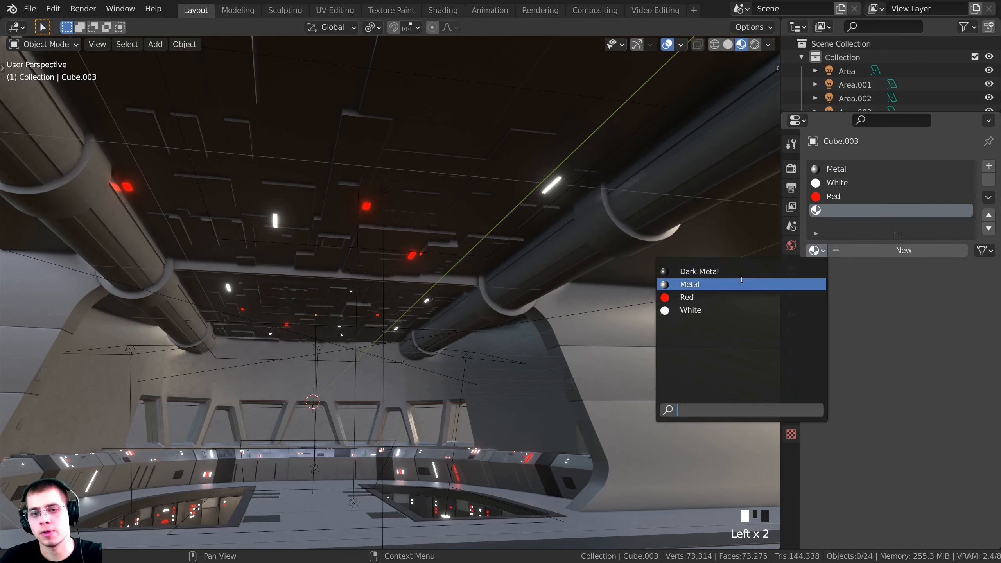
pyautogui.click(702, 271)
pyautogui.moveTo(550, 243); pyautogui.dragTo(467, 220, button='middle')
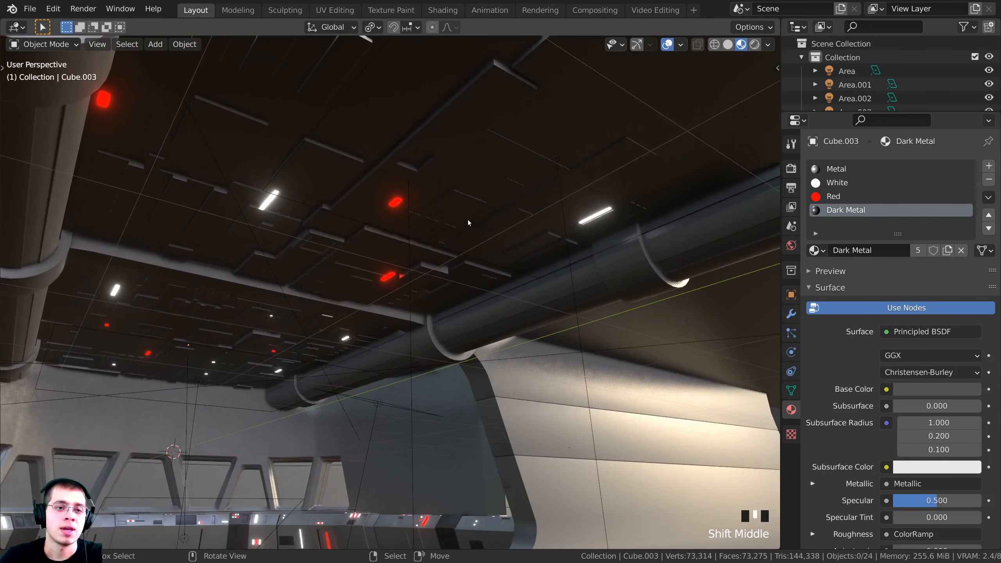
# In Edit Mode, clear the selection and select the first linked ceiling panels
pyautogui.press('Tab')
pyautogui.press('a')
pyautogui.press('a')
pyautogui.press('a')
pyautogui.press('a')
pyautogui.keyDown('shift'); pyautogui.moveTo(315, 190); pyautogui.dragTo(219, 397, button='middle'); pyautogui.keyUp('shift')
pyautogui.press('l')
pyautogui.press('l')
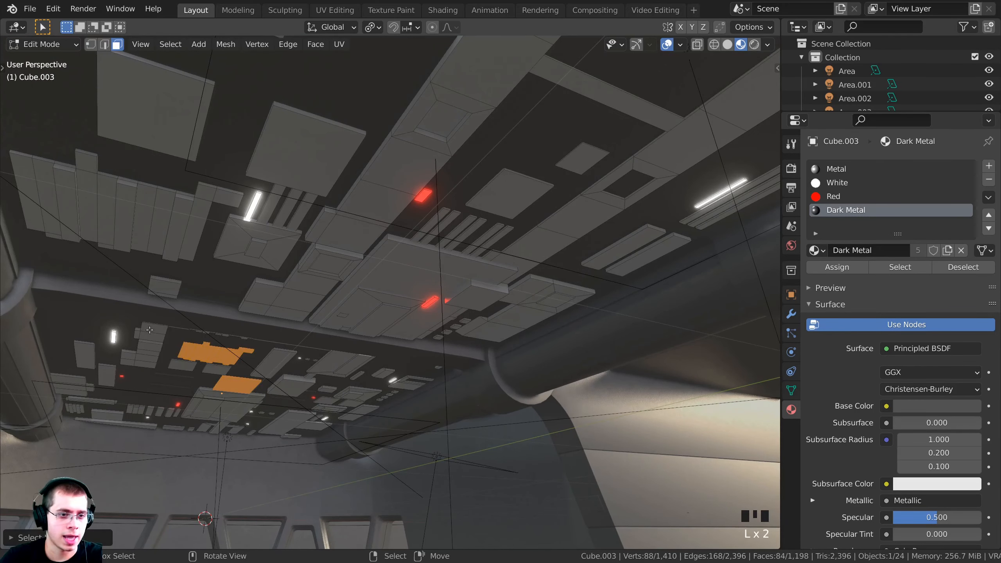
pyautogui.press('l')
pyautogui.press('l')
pyautogui.press('l')
pyautogui.press('l')
pyautogui.press('l')
pyautogui.press('l')
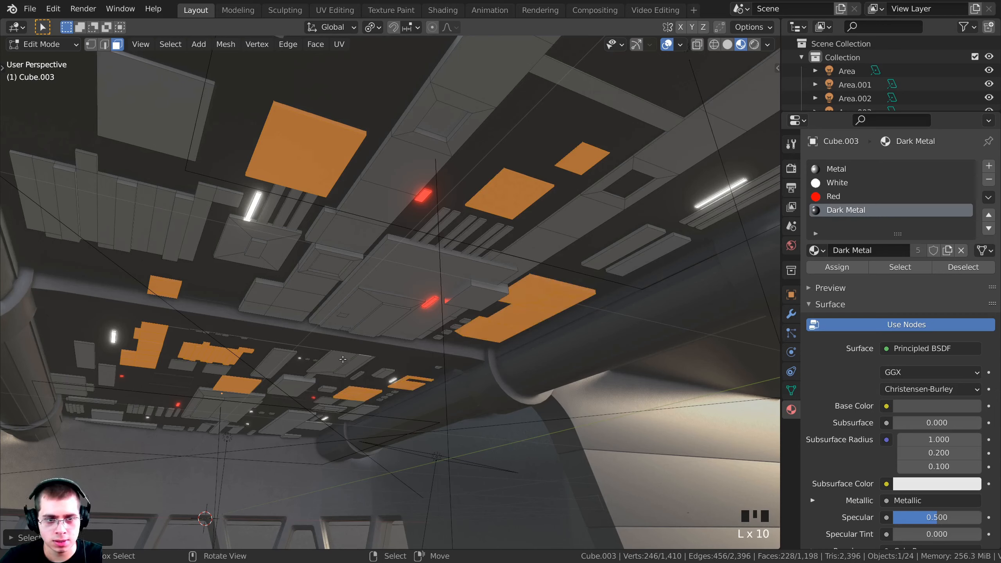
pyautogui.press('l')
pyautogui.press('l')
pyautogui.press('l')
pyautogui.press('l')
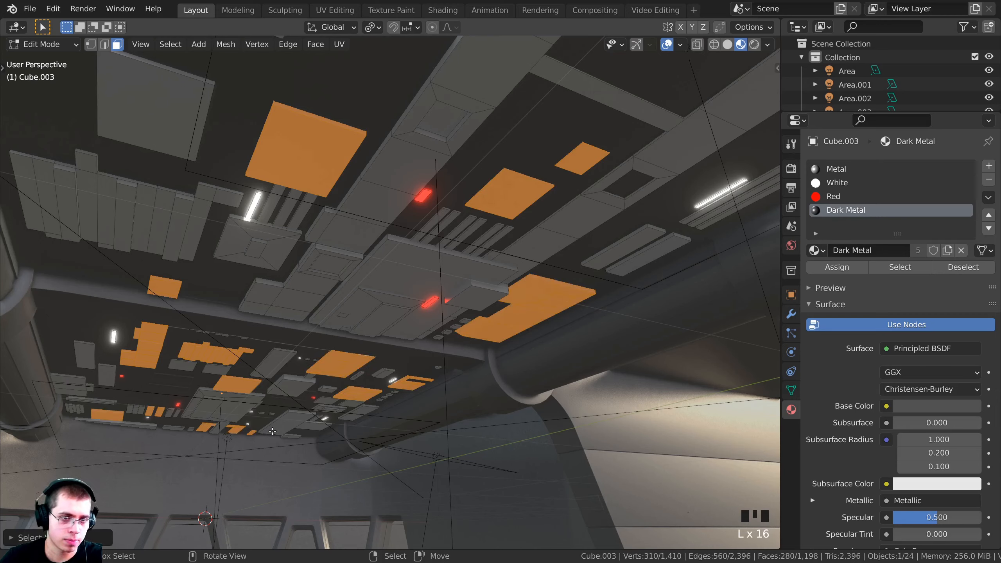
pyautogui.press('l')
pyautogui.press('l')
pyautogui.press('l')
pyautogui.press('l')
# Select more ceiling panels, assign them Dark Metal, and return to Object Mode
pyautogui.moveTo(131, 119); pyautogui.dragTo(405, 286, button='middle')
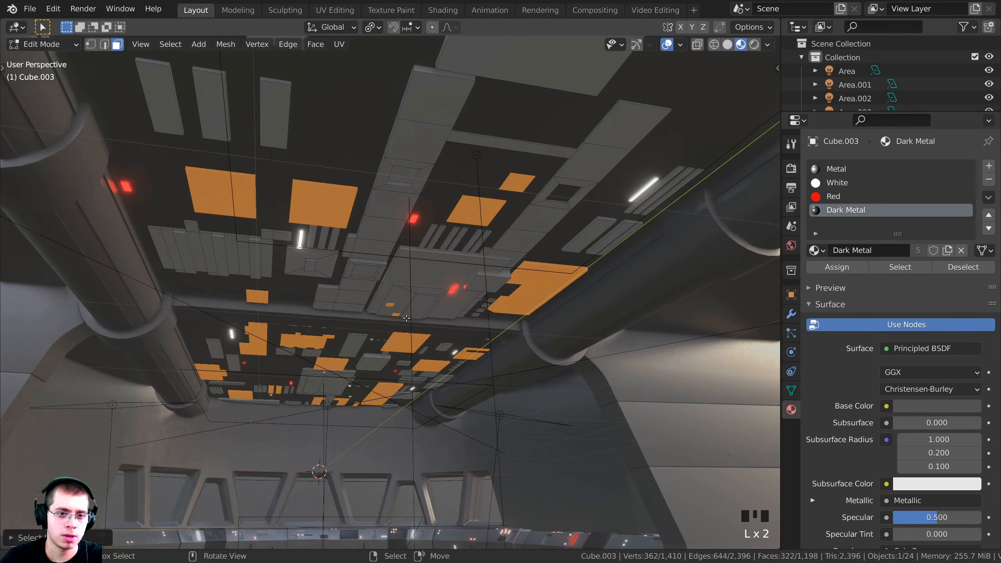
pyautogui.press('l')
pyautogui.press('KP_0')
pyautogui.scroll(-3, 381, 81)
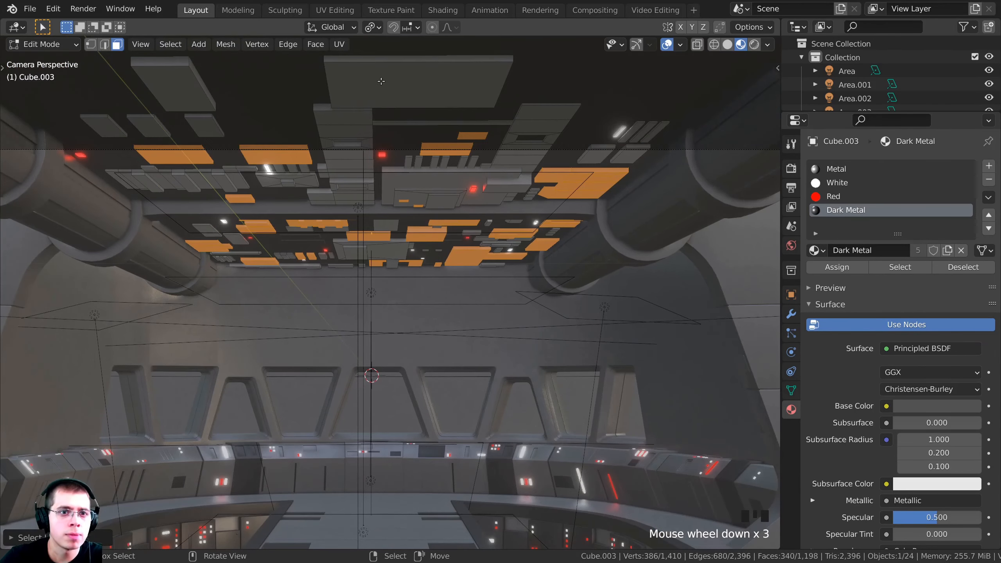
pyautogui.press('l')
pyautogui.press('l')
pyautogui.press('l')
pyautogui.press('l')
pyautogui.press('l')
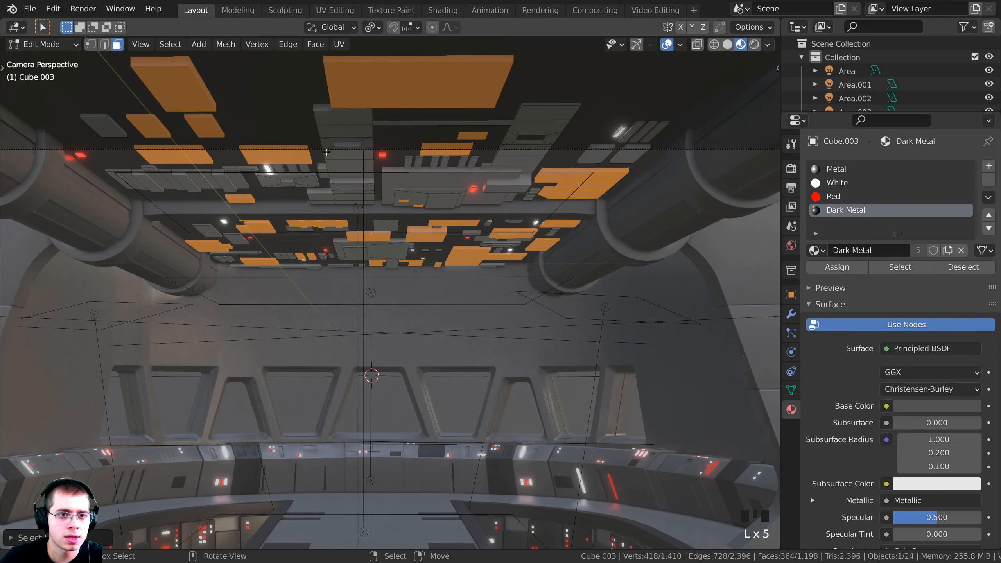
pyautogui.press('l')
pyautogui.scroll(2, 466, 157)
pyautogui.press('l')
pyautogui.scroll(-2, 565, 140)
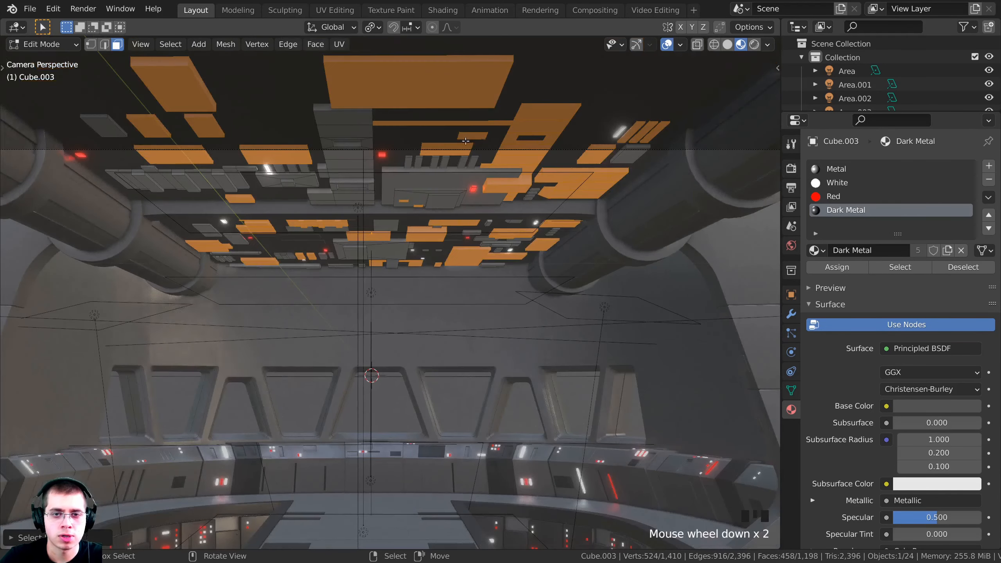
pyautogui.keyDown('shift'); pyautogui.moveTo(565, 140); pyautogui.dragTo(484, 81, button='middle'); pyautogui.keyUp('shift')
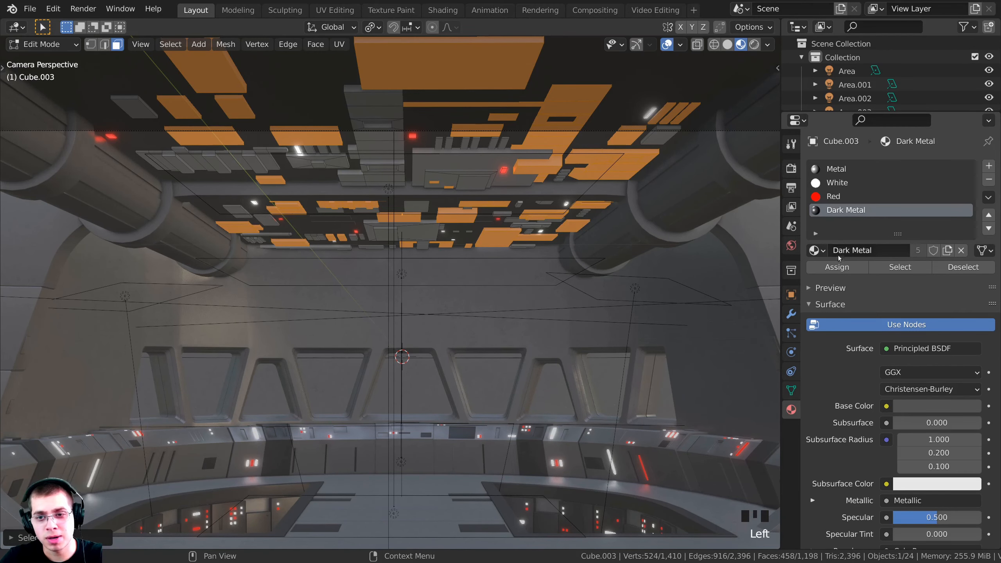
pyautogui.click(837, 267)
pyautogui.press('Tab')
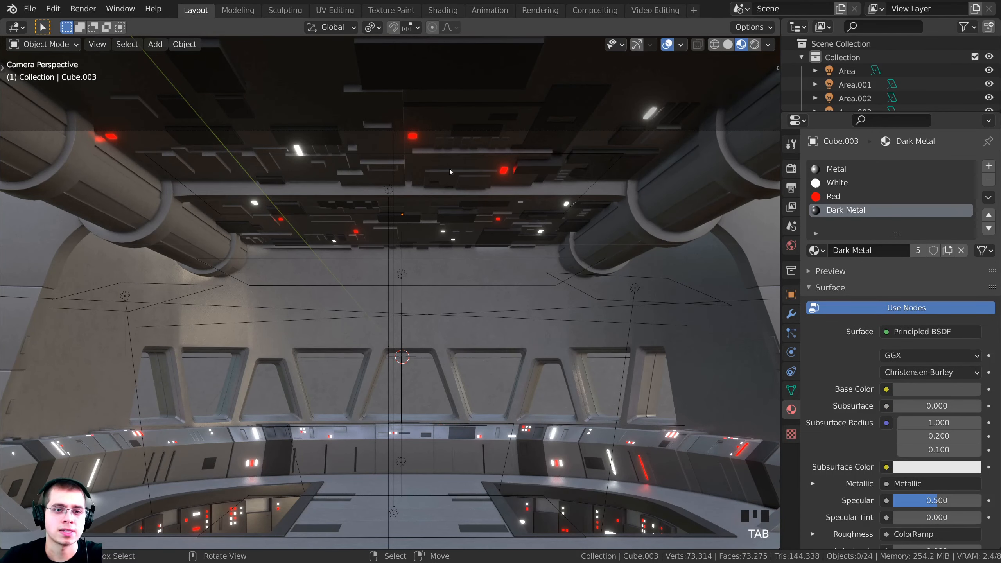
# Preview the bridge in rendered shading and save the blend file
pyautogui.press('z')
pyautogui.moveTo(465, 202)
pyautogui.keyDown('shift'); pyautogui.mouseDown(button='middle')
pyautogui.moveTo(468, 217)
pyautogui.moveTo(442, 213)
pyautogui.moveTo(439, 224)
pyautogui.mouseUp(button='middle'); pyautogui.keyUp('shift')
pyautogui.scroll(3, 468, 217)
pyautogui.hotkey('ctrl', 's')
pyautogui.scroll(-4, 444, 198)
# Assign Dark Metal to two more linked ceiling panels, then view the bridge rendered
pyautogui.press('z')
pyautogui.click(513, 218)
pyautogui.press('Tab')
pyautogui.press('l')
pyautogui.press('l')
pyautogui.press('l')
pyautogui.press('l')
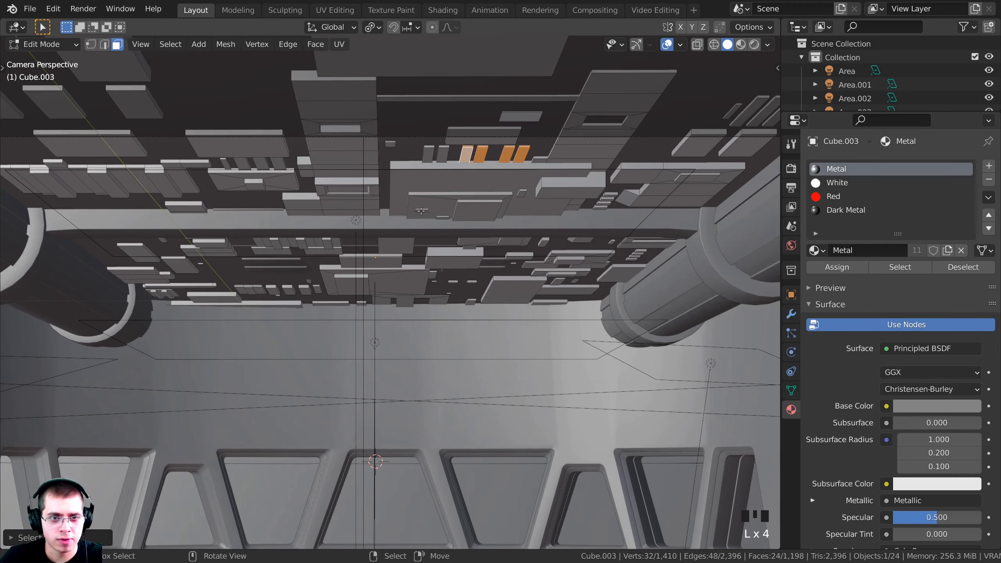
pyautogui.press('z')
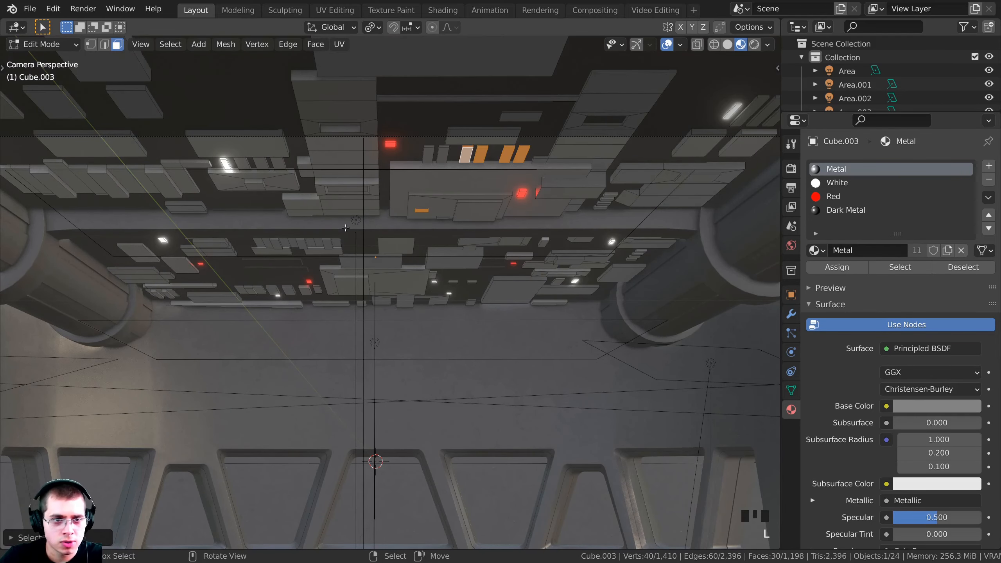
pyautogui.press('l')
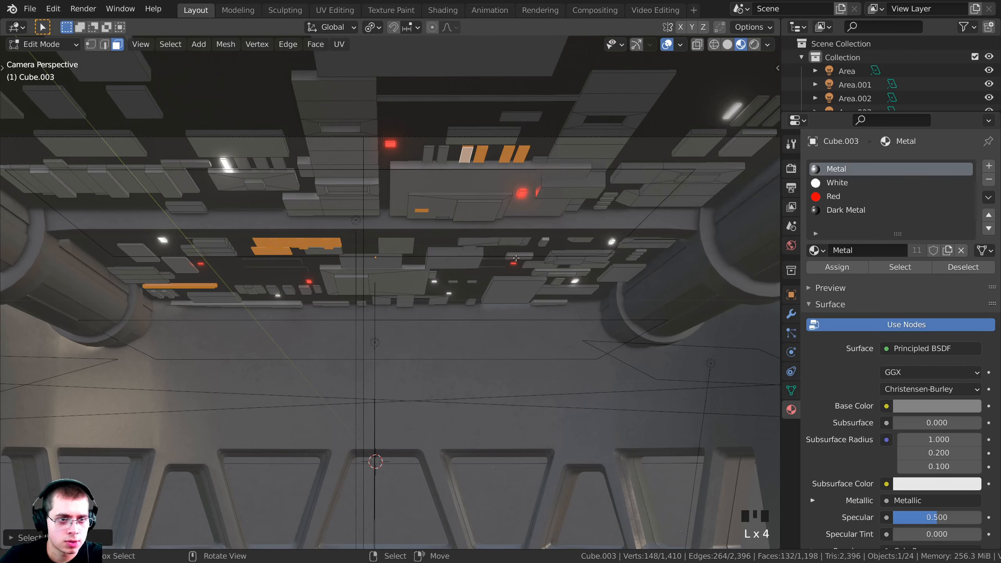
pyautogui.click(847, 209)
pyautogui.click(837, 268)
pyautogui.press('Tab')
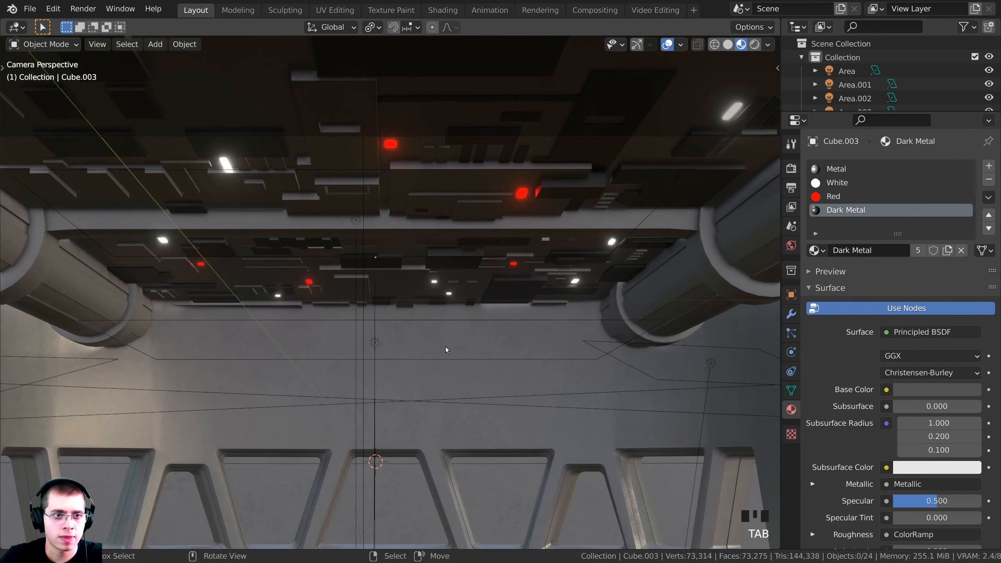
pyautogui.press('z')
pyautogui.press('z')
pyautogui.press('Tab')
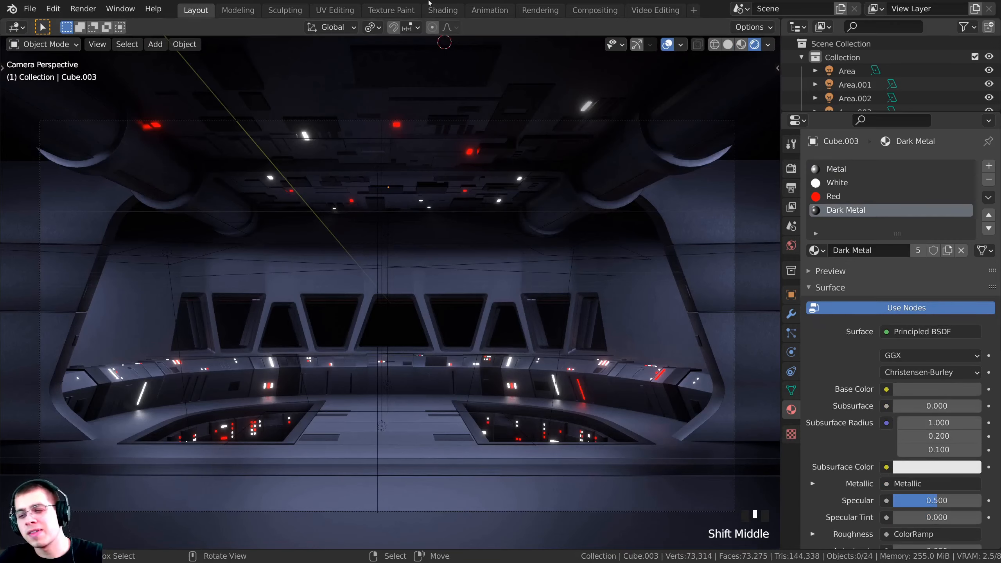
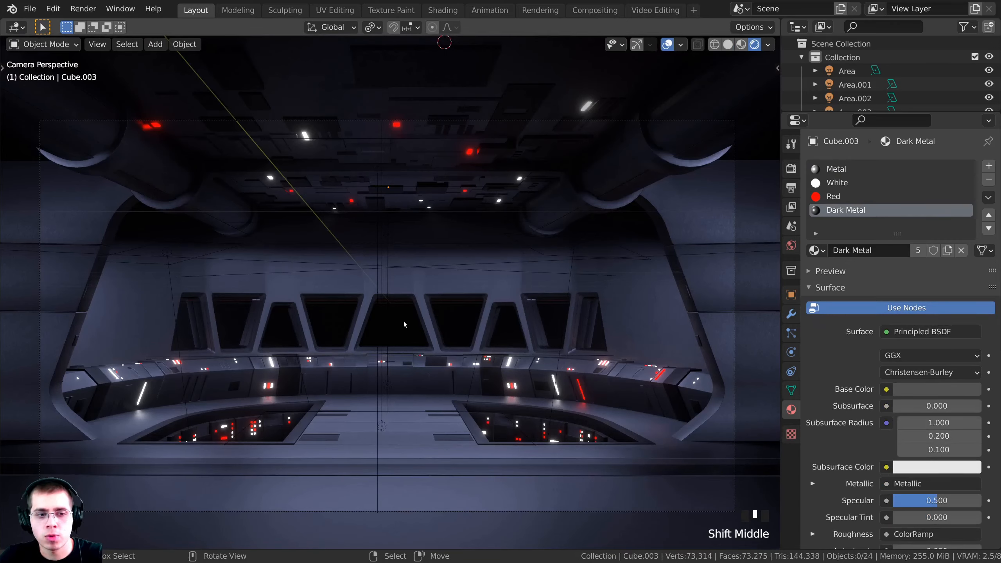
# Select the plane behind the bridge windows, leave it in place, and return to camera view
pyautogui.click(457, 320)
pyautogui.moveTo(457, 320); pyautogui.dragTo(386, 255, button='middle')
pyautogui.scroll(-3, 386, 256)
pyautogui.press('g')
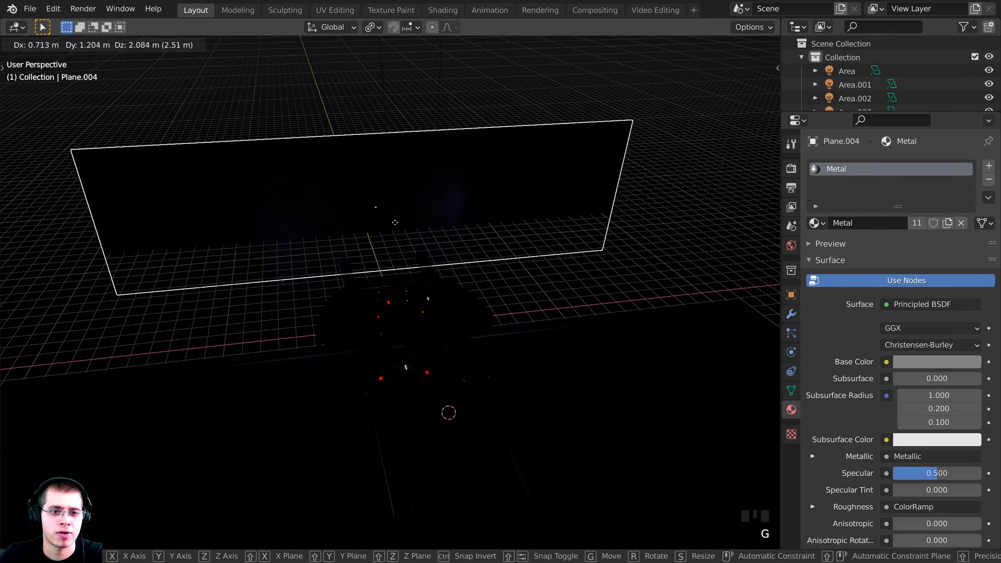
pyautogui.rightClick(402, 223)
pyautogui.press('KP_0')
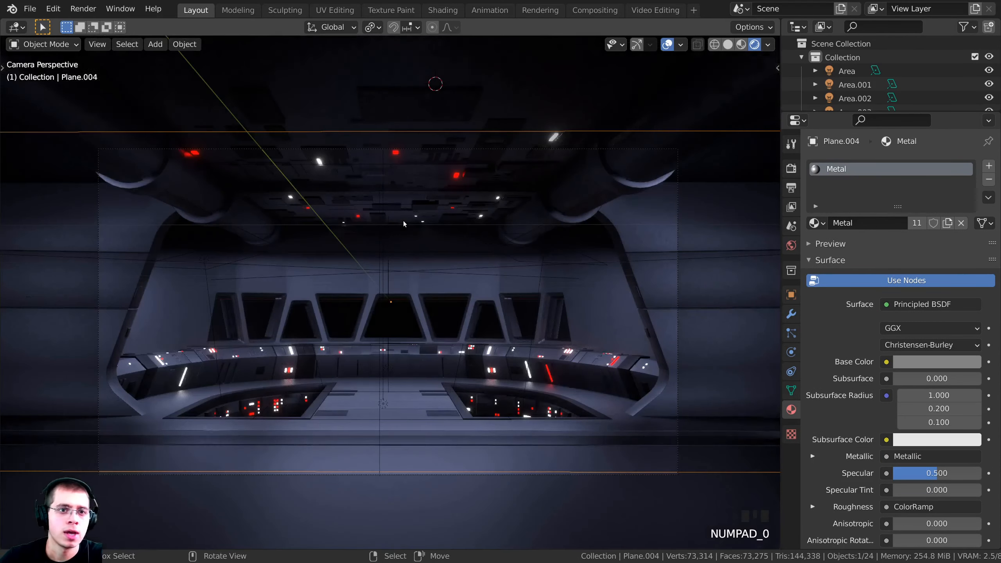
# In the Shading workspace, replace the plane's Metal material with a new material named Space
pyautogui.click(446, 11)
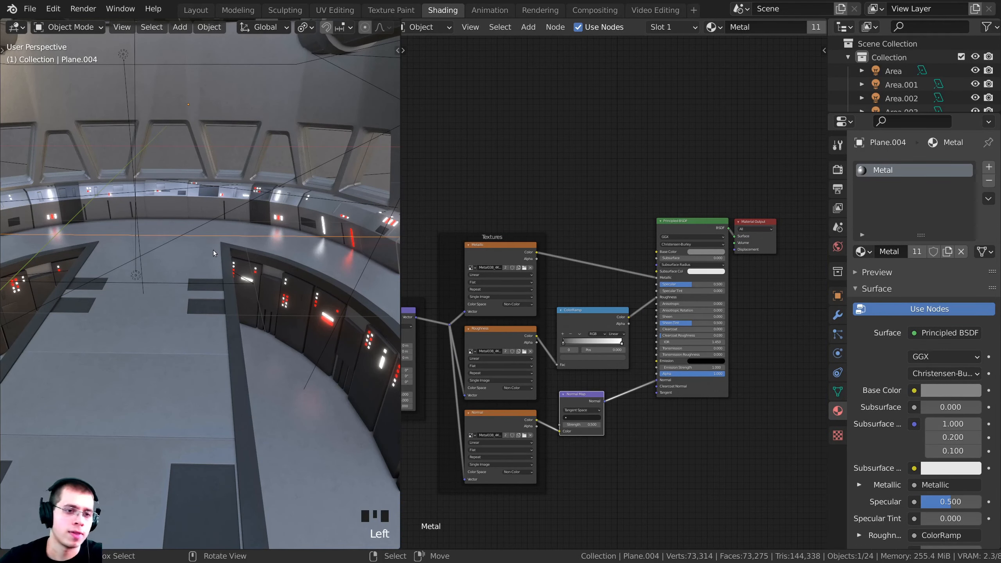
pyautogui.press('KP_0')
pyautogui.scroll(4, 226, 257)
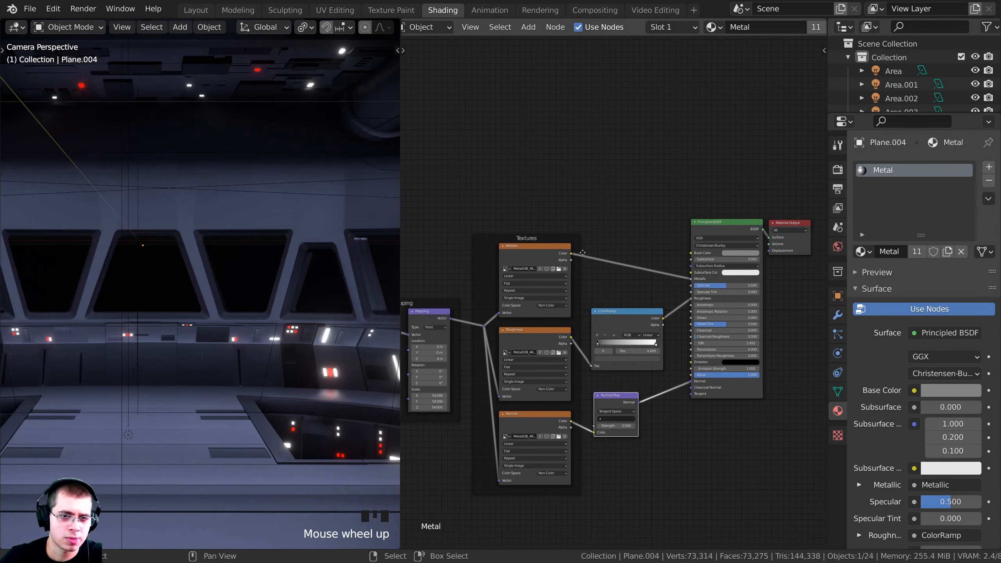
pyautogui.scroll(-2, 311, 273)
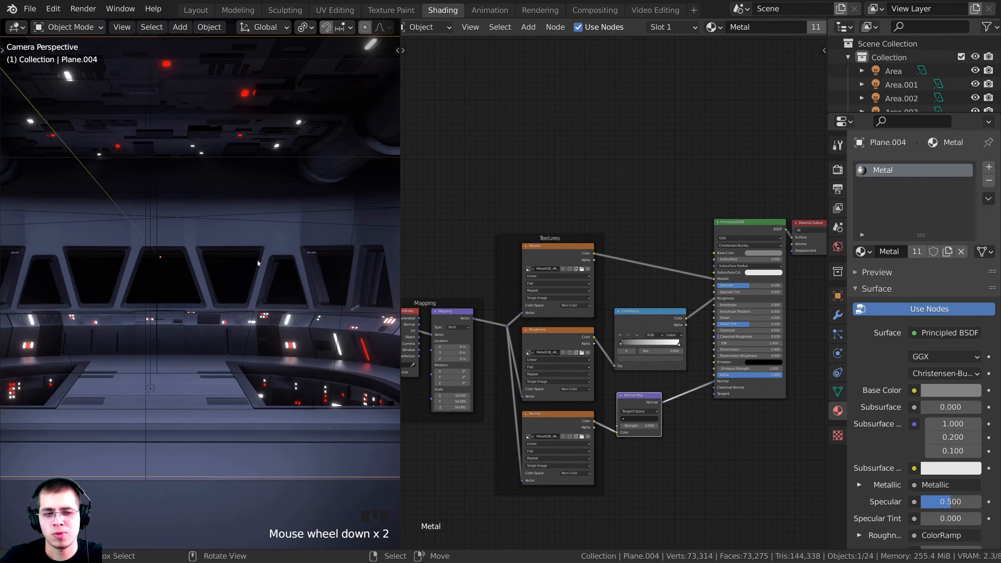
pyautogui.click(989, 182)
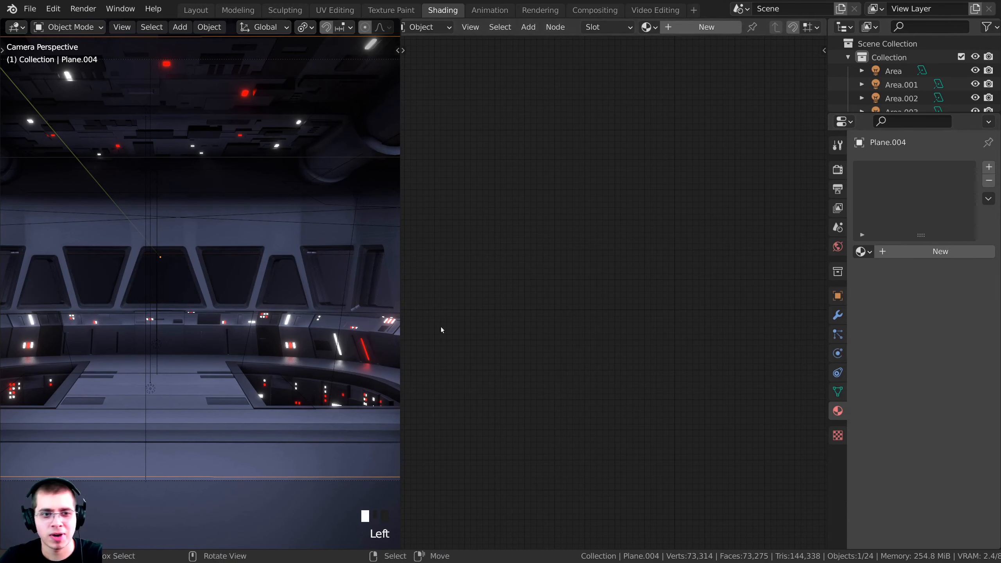
pyautogui.click(927, 253)
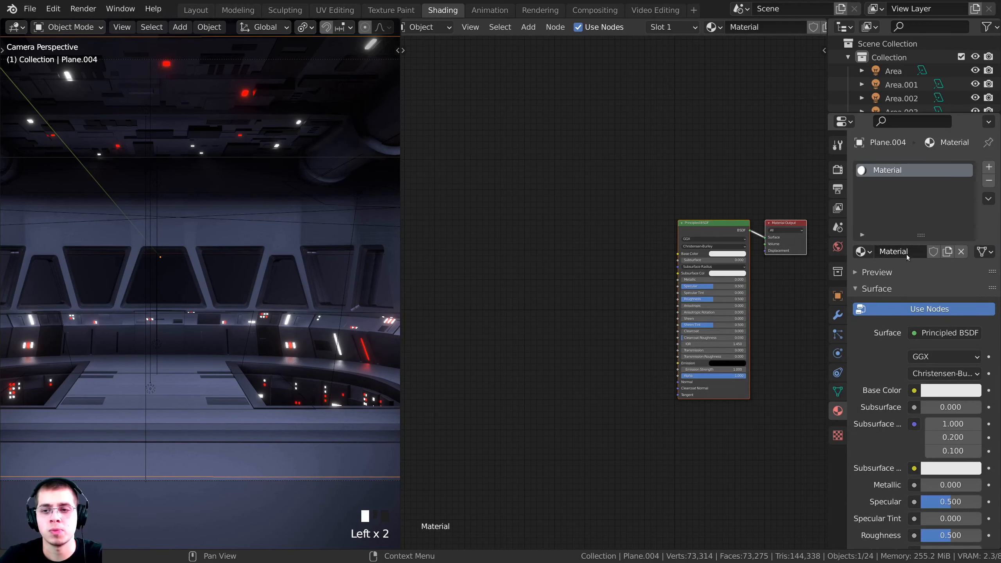
pyautogui.click(917, 255)
pyautogui.write('Spa')
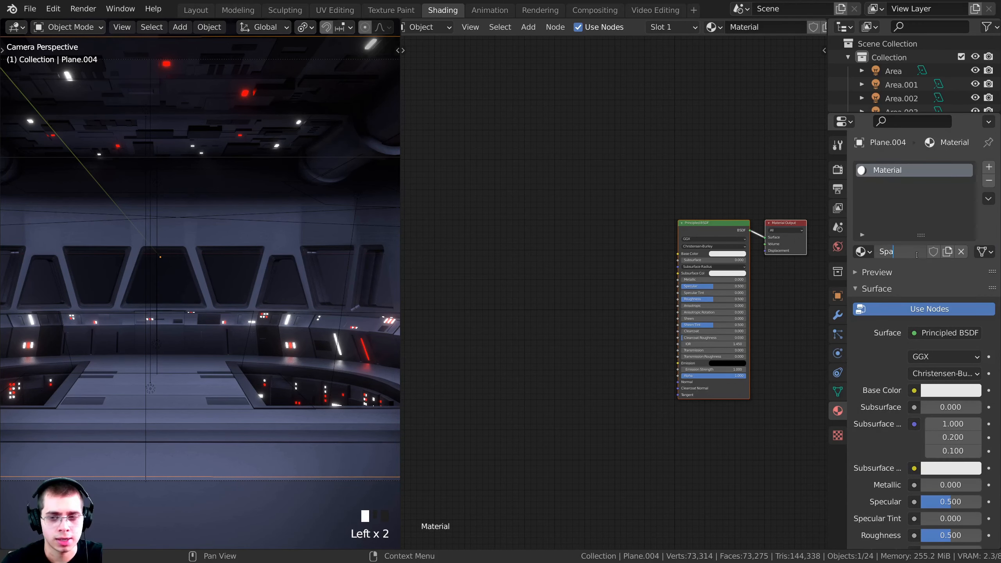
pyautogui.write('ce')
pyautogui.press('Return')
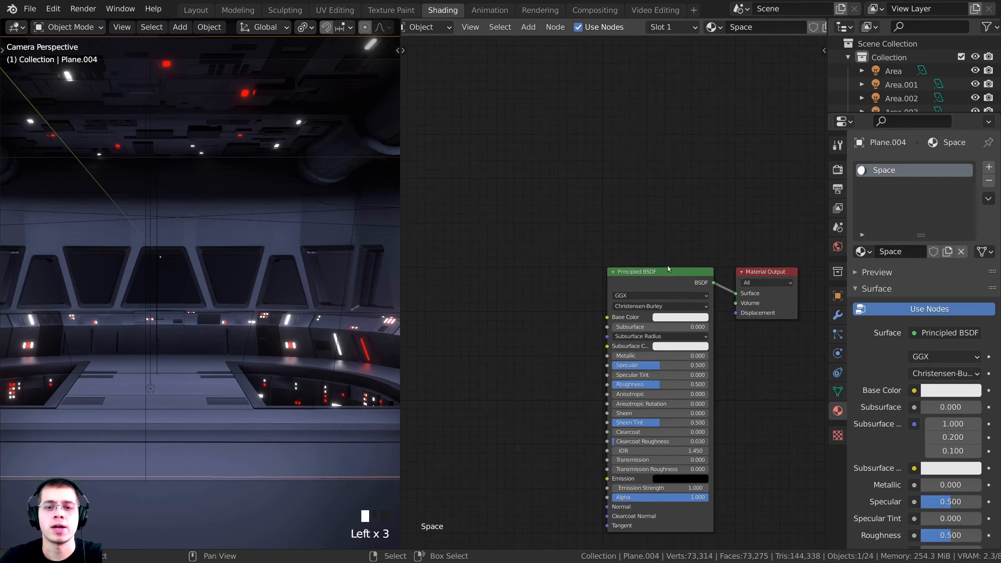
# Change the Space material's surface shader to Emission
pyautogui.scroll(1, 668, 268)
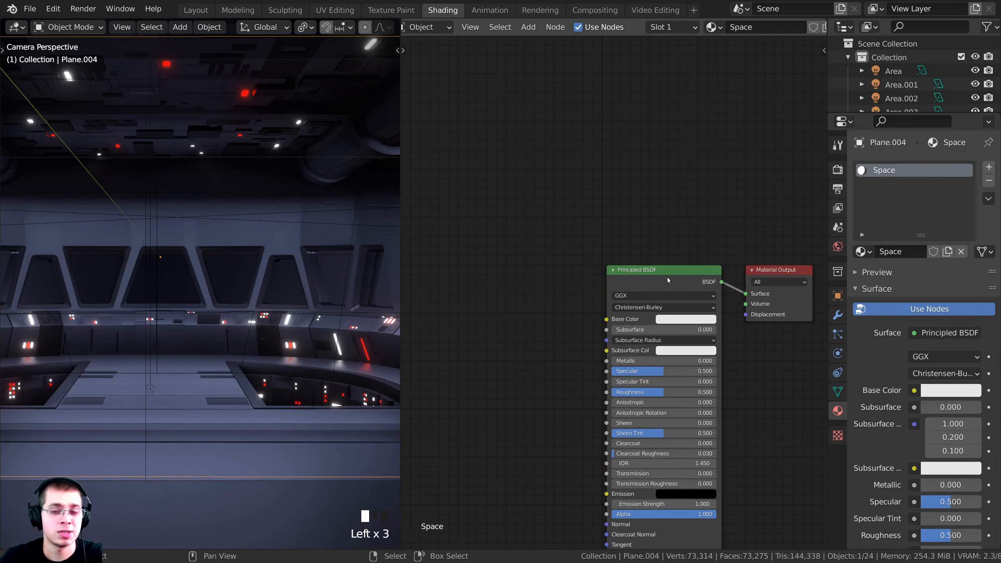
pyautogui.scroll(3, 667, 277)
pyautogui.click(928, 334)
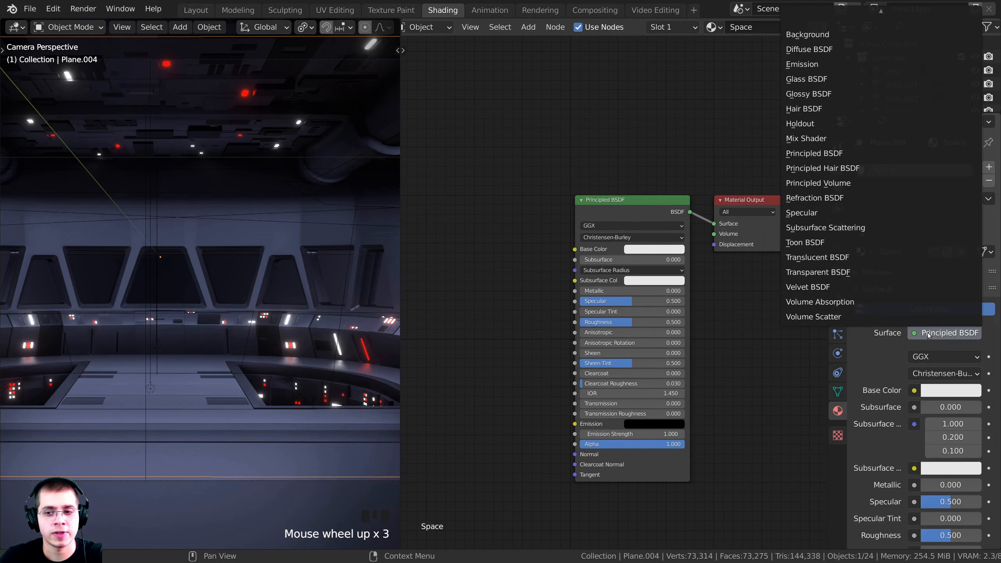
pyautogui.click(826, 65)
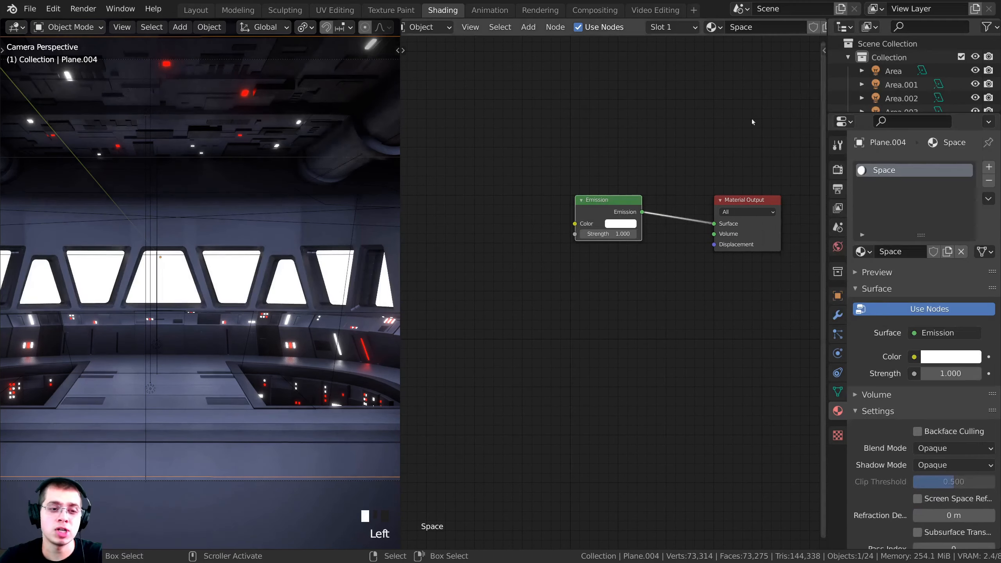
pyautogui.scroll(3, 453, 238)
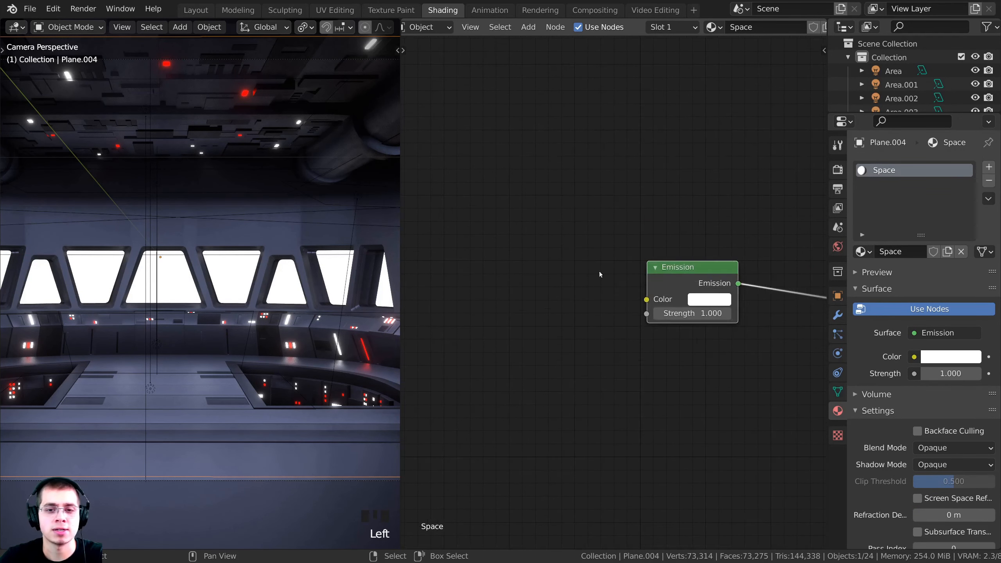
# Reposition the Emission node and bring the Material Output node into view
pyautogui.click(698, 247)
pyautogui.click(707, 252)
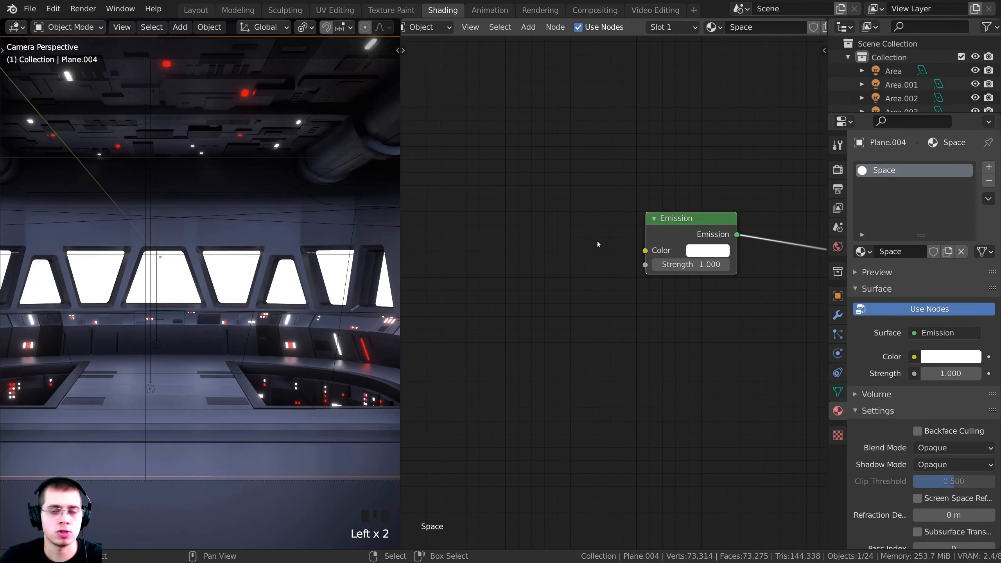
pyautogui.moveTo(674, 232); pyautogui.dragTo(690, 239)
pyautogui.scroll(-3, 607, 286)
pyautogui.moveTo(554, 236); pyautogui.dragTo(588, 237, button='middle')
# Add a Voronoi Texture node and connect its Distance output to the Emission Color
pyautogui.hotkey('shift', 'a')
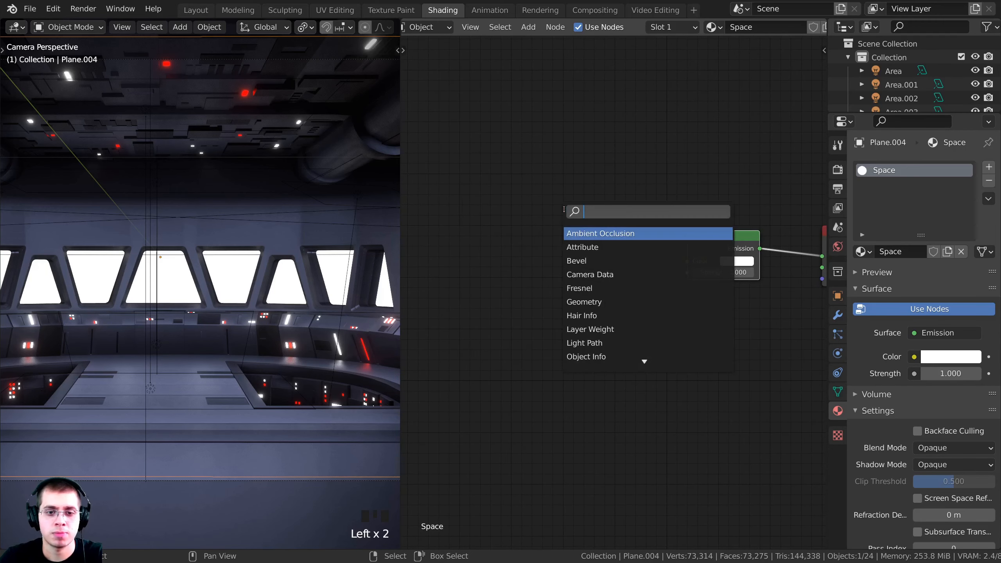
pyautogui.write('vor')
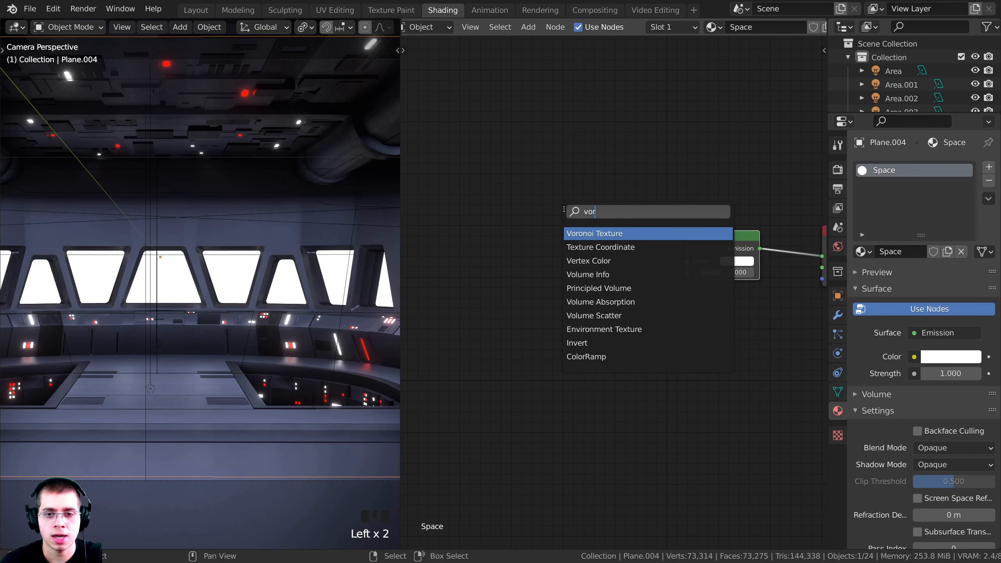
pyautogui.click(590, 233)
pyautogui.moveTo(555, 233); pyautogui.dragTo(555, 240)
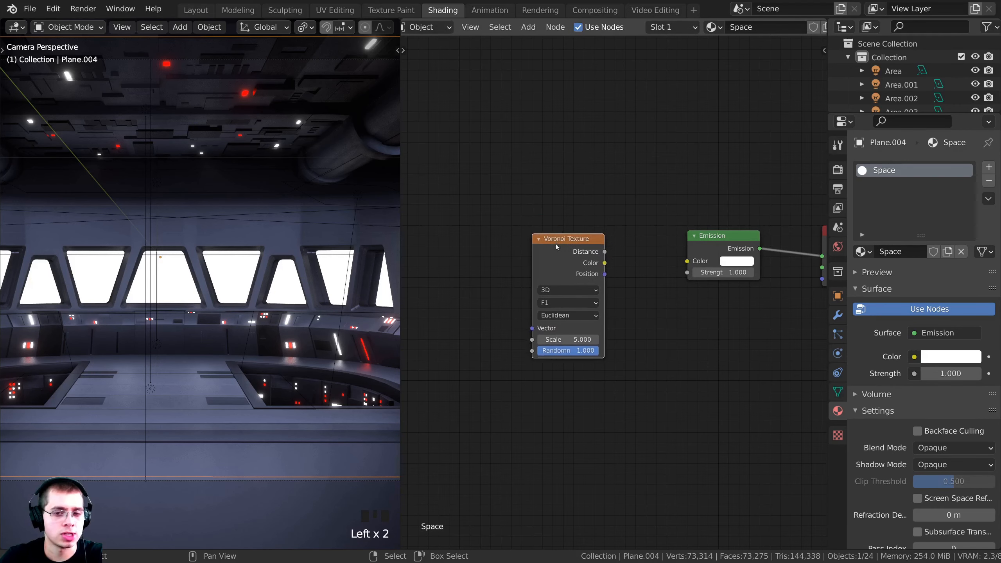
pyautogui.moveTo(619, 250); pyautogui.dragTo(631, 251, button='middle')
pyautogui.scroll(1, 631, 250)
pyautogui.moveTo(617, 250); pyautogui.dragTo(658, 196)
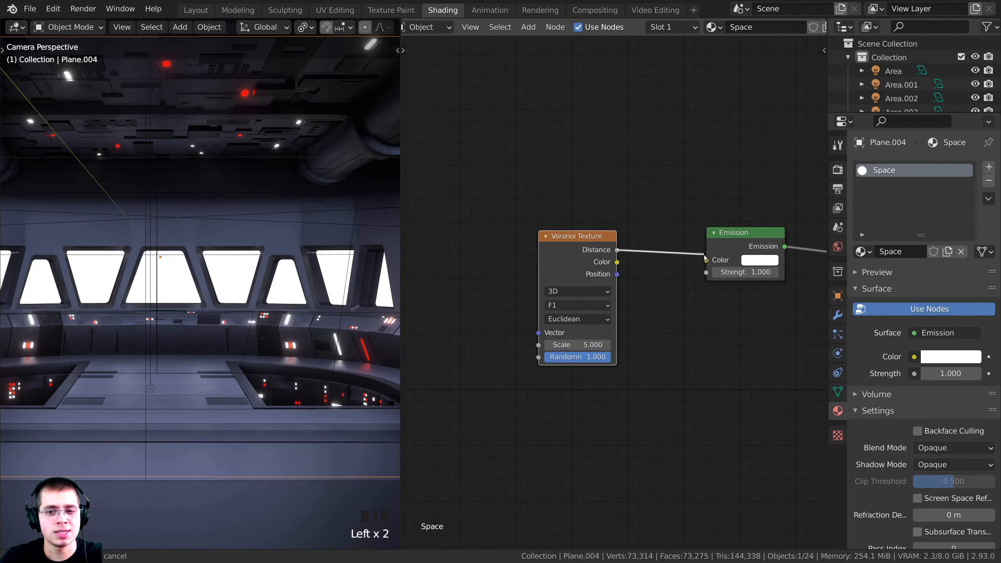
pyautogui.moveTo(708, 260); pyautogui.dragTo(708, 261)
pyautogui.moveTo(578, 246); pyautogui.dragTo(618, 241, button='middle')
pyautogui.scroll(1, 618, 242)
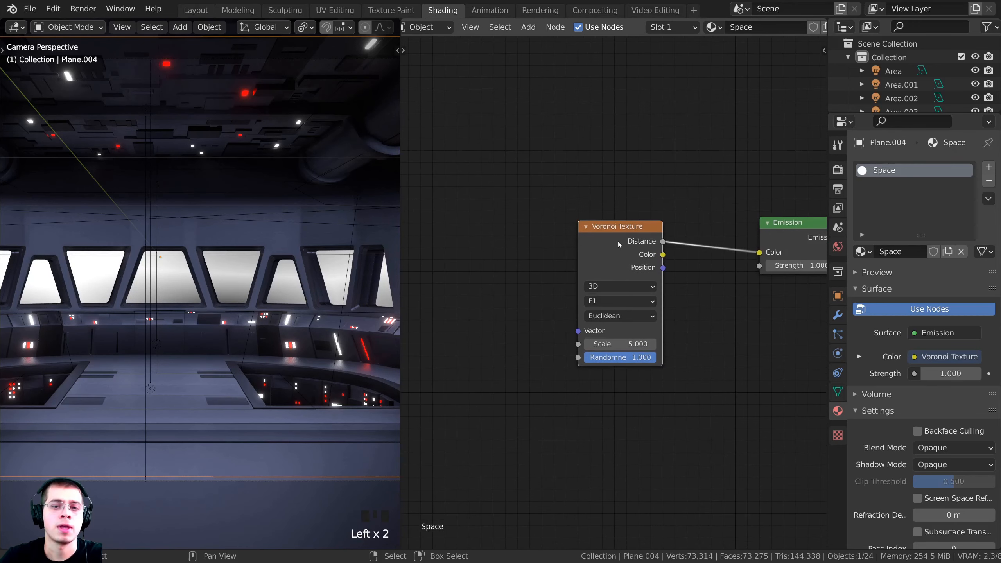
pyautogui.moveTo(624, 249); pyautogui.dragTo(616, 231)
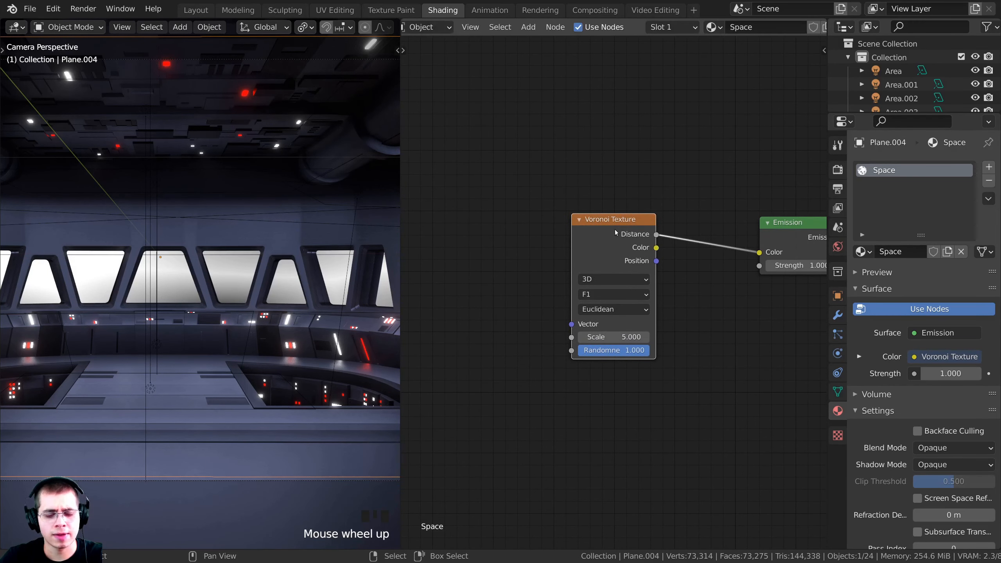
# Add Texture Coordinate and Mapping nodes to the Voronoi, linking the Object output to Mapping Vector
pyautogui.hotkey('ctrl', 't')
pyautogui.scroll(-1, 543, 271)
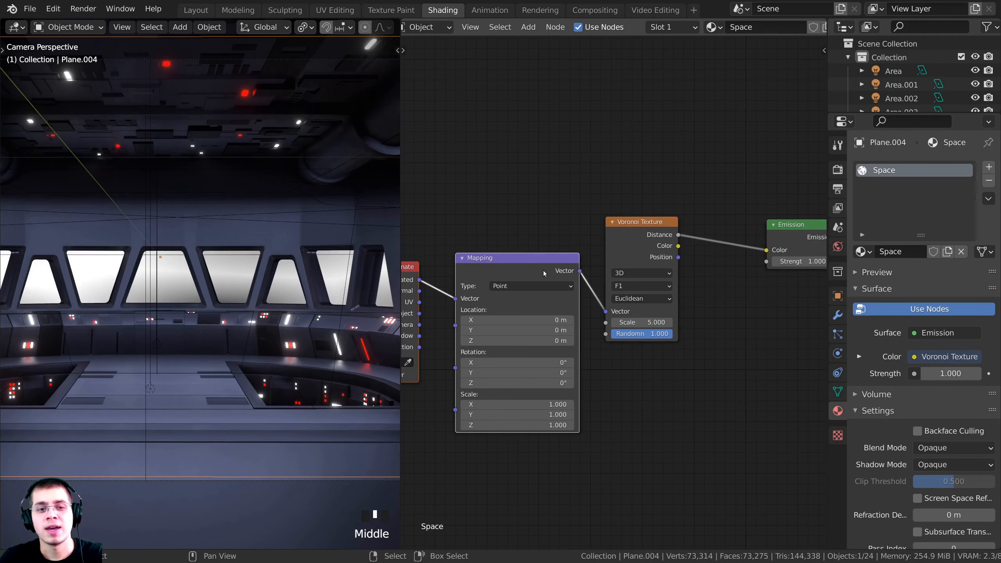
pyautogui.moveTo(543, 271); pyautogui.dragTo(652, 239, button='middle')
pyautogui.click(501, 252)
pyautogui.moveTo(589, 241); pyautogui.dragTo(584, 228)
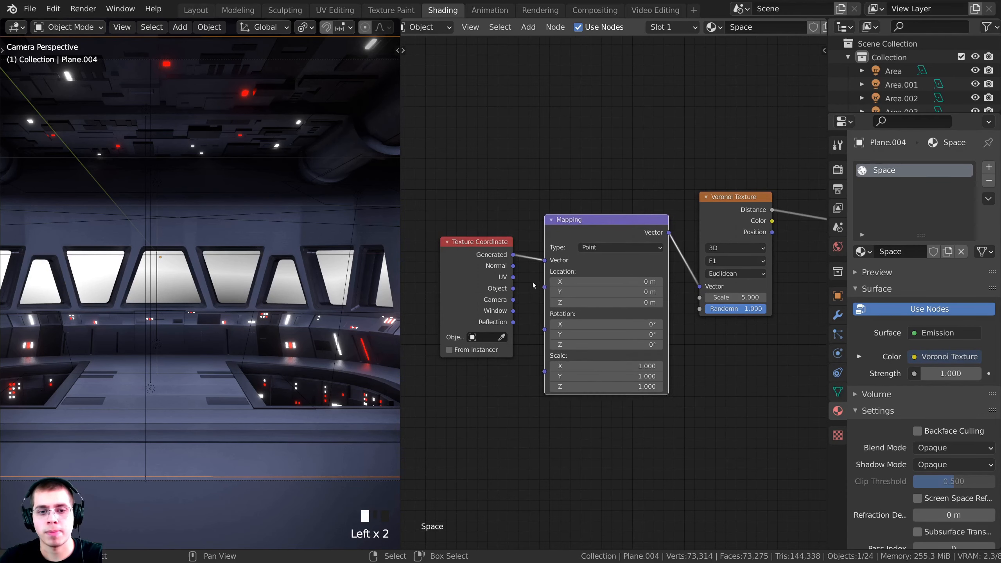
pyautogui.scroll(1, 513, 286)
pyautogui.moveTo(498, 288); pyautogui.dragTo(462, 250)
pyautogui.moveTo(565, 262); pyautogui.dragTo(563, 246)
pyautogui.keyDown('shift'); pyautogui.moveTo(145, 155); pyautogui.dragTo(165, 194, button='middle'); pyautogui.keyUp('shift')
pyautogui.moveTo(581, 243); pyautogui.dragTo(575, 239)
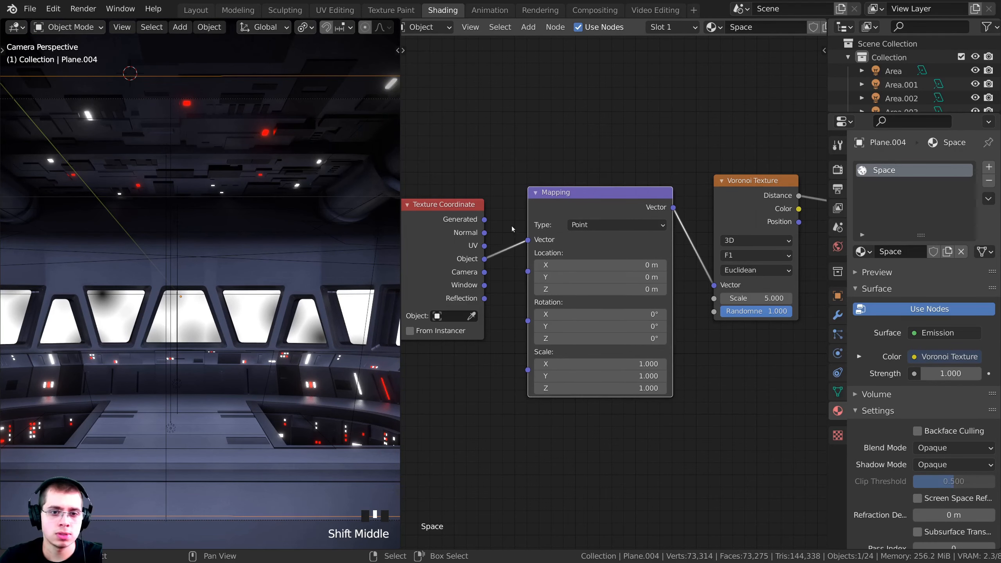
pyautogui.moveTo(468, 214); pyautogui.dragTo(473, 215)
pyautogui.keyDown('shift'); pyautogui.moveTo(590, 277); pyautogui.dragTo(548, 272, button='middle'); pyautogui.keyUp('shift')
pyautogui.scroll(5, 592, 273)
# Raise the Voronoi Texture scale to 38.3 and deselect the nodes
pyautogui.click(678, 167)
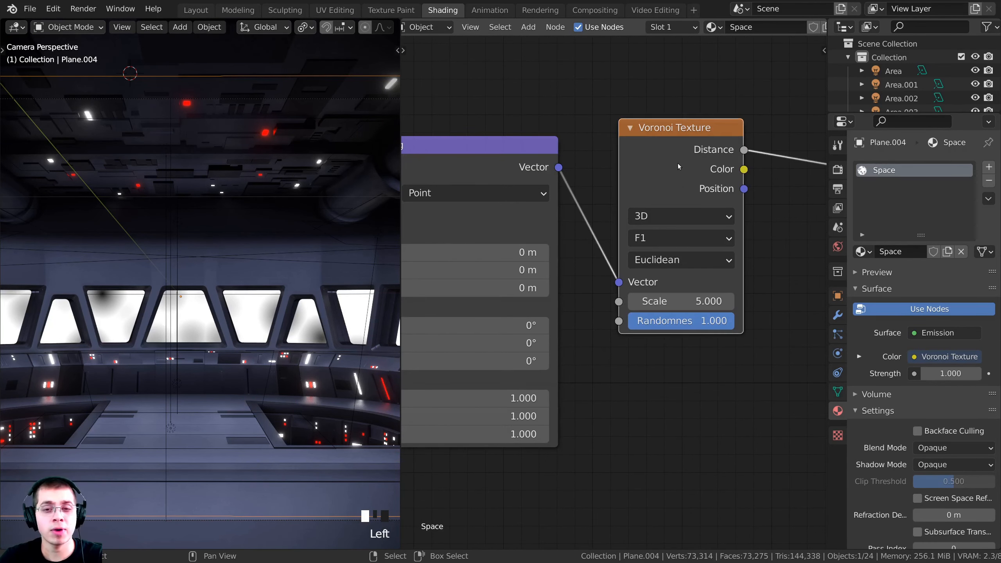
pyautogui.scroll(1, 678, 167)
pyautogui.moveTo(672, 301); pyautogui.dragTo(710, 315)
pyautogui.scroll(5, 204, 264)
pyautogui.keyDown('shift'); pyautogui.moveTo(186, 374); pyautogui.dragTo(186, 351, button='middle'); pyautogui.keyUp('shift')
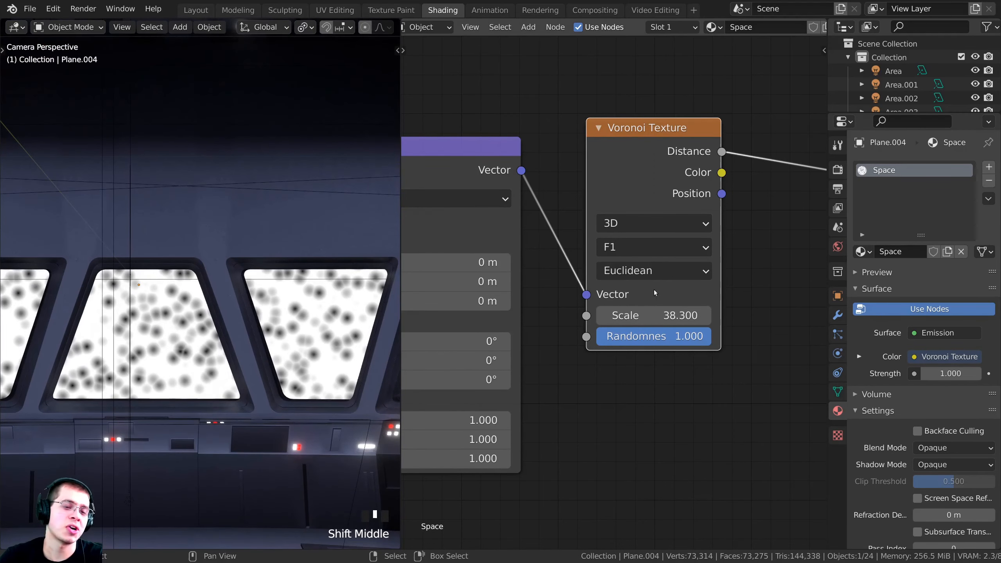
pyautogui.scroll(-4, 647, 189)
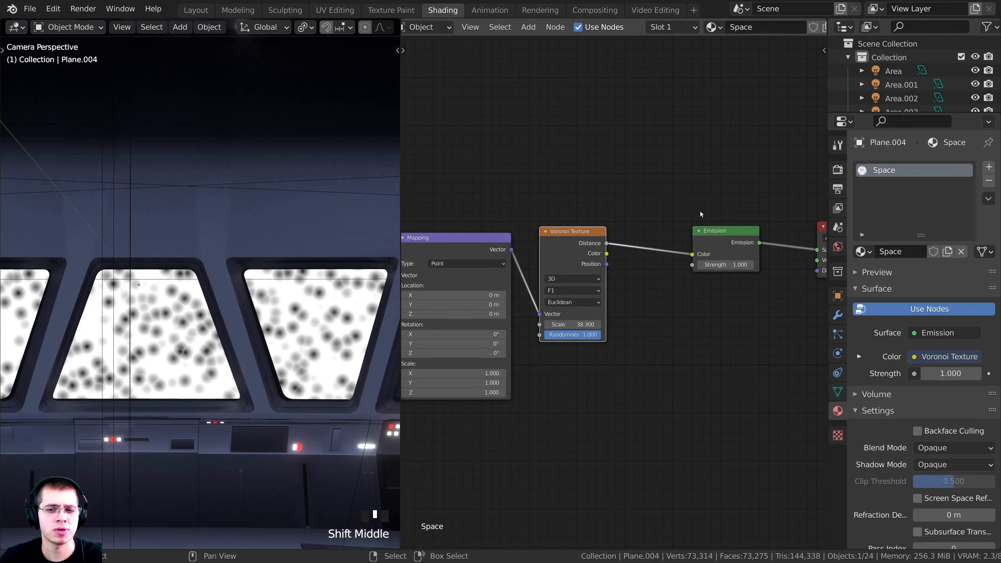
pyautogui.click(671, 199)
pyautogui.hotkey('shift', 'a')
# Insert a ColorRamp node between Voronoi Distance and the Emission Color
pyautogui.click(643, 185)
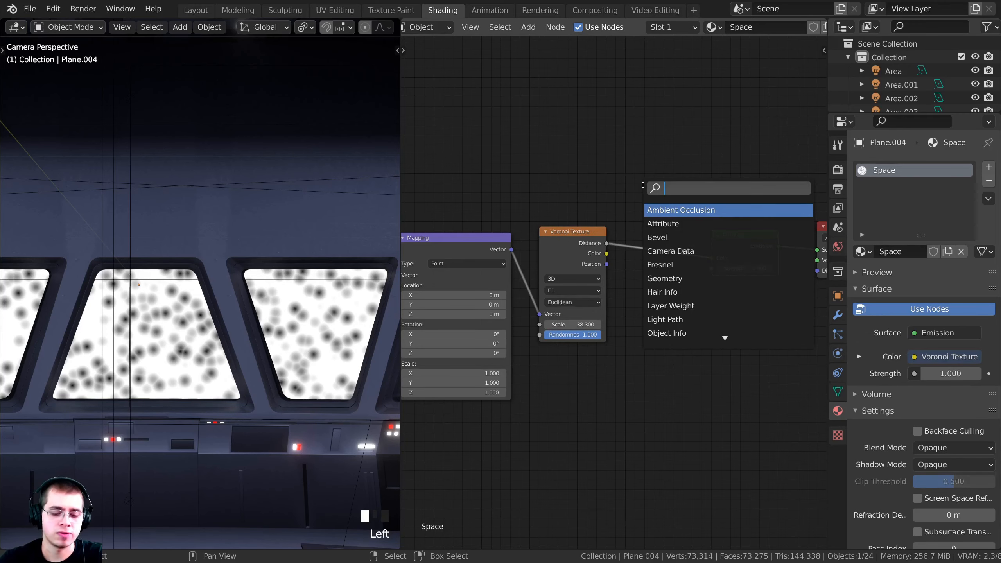
pyautogui.write('col')
pyautogui.click(664, 209)
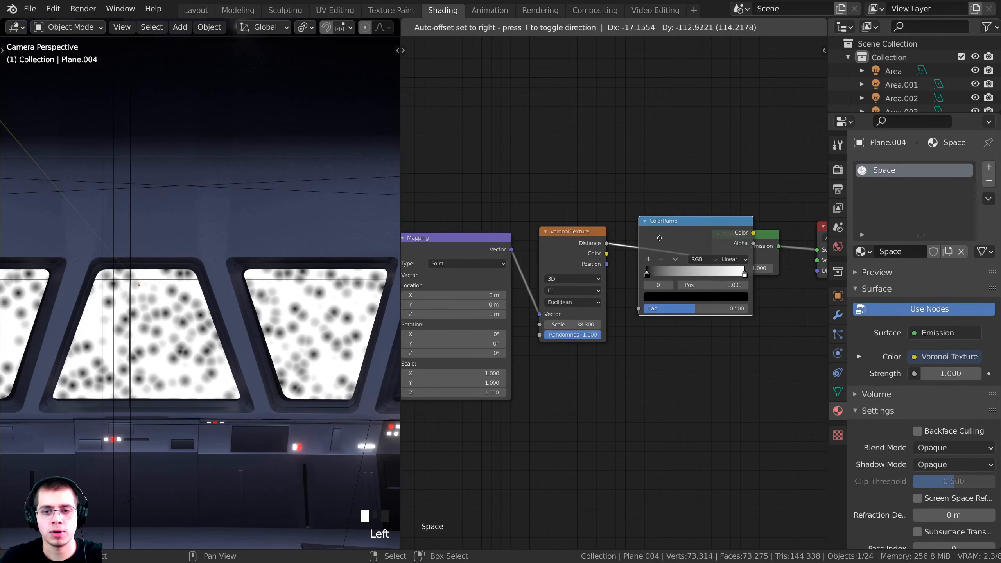
pyautogui.click(606, 258)
pyautogui.scroll(1, 586, 297)
# Tighten the ColorRamp stops into small white spots and set Emission Strength to 5
pyautogui.moveTo(585, 295); pyautogui.dragTo(640, 296)
pyautogui.moveTo(710, 296); pyautogui.dragTo(571, 306)
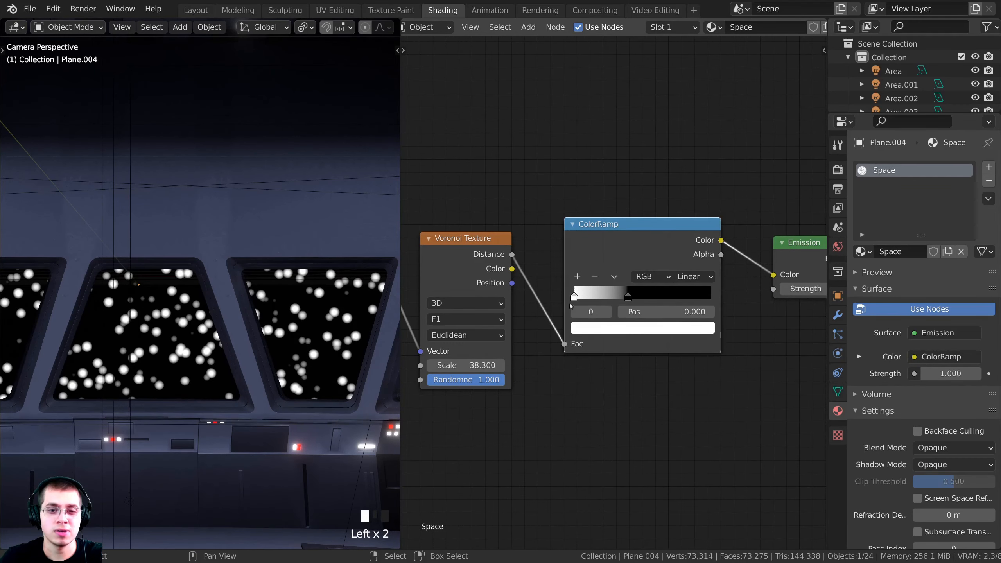
pyautogui.scroll(1, 645, 308)
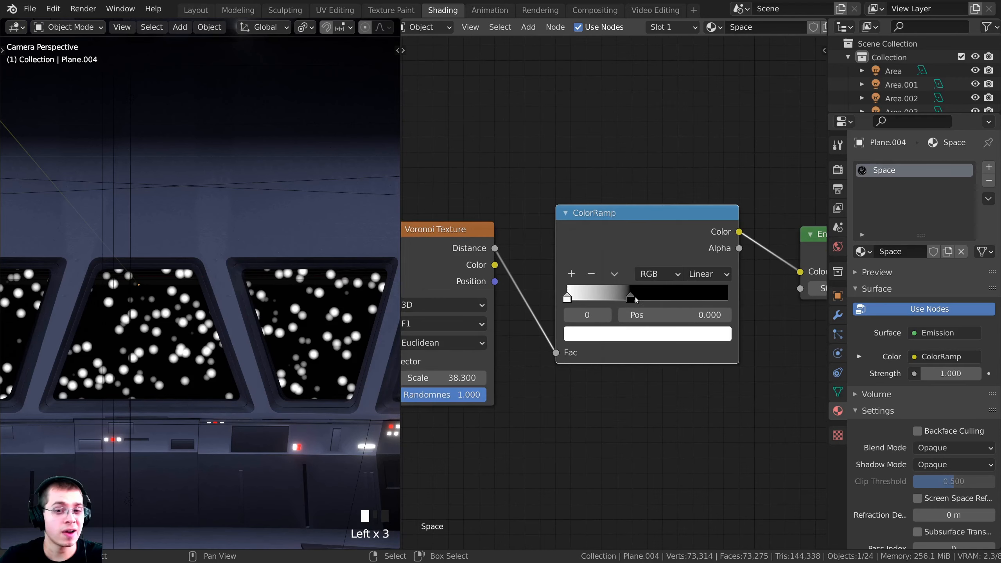
pyautogui.moveTo(632, 297); pyautogui.dragTo(573, 295)
pyautogui.scroll(3, 99, 310)
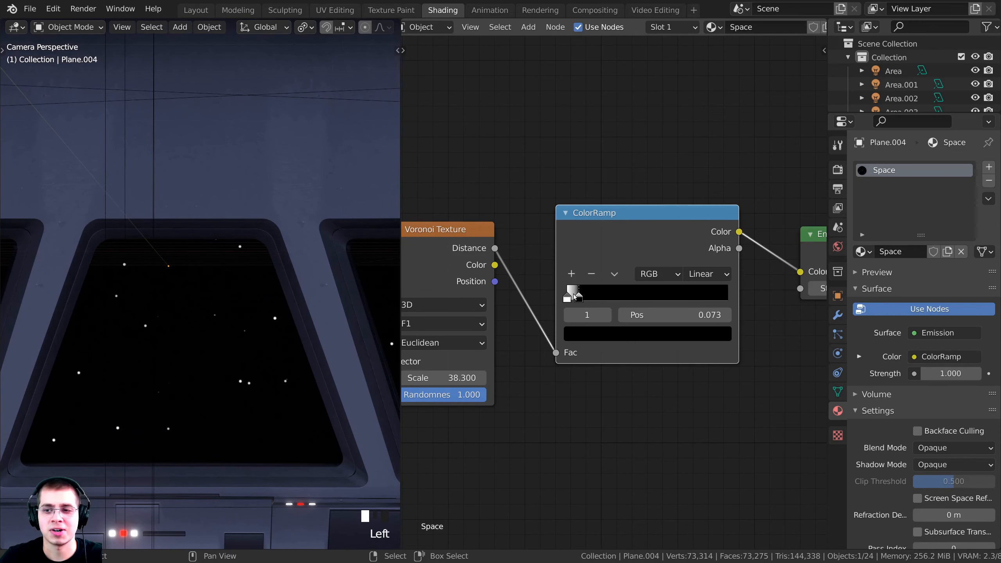
pyautogui.scroll(-2, 574, 298)
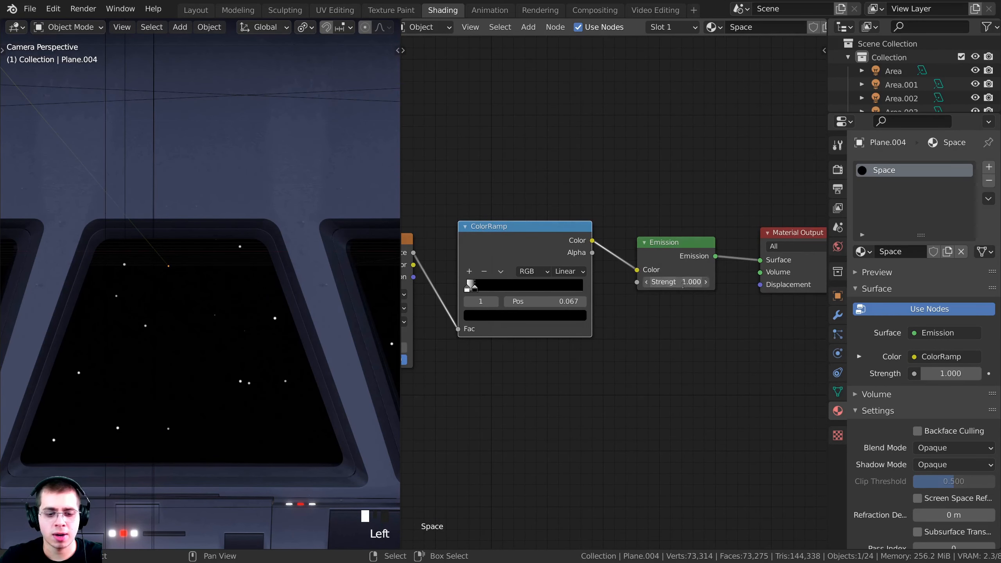
pyautogui.press('Return')
# Slide the ColorRamp black stop left to shrink the stars, checking the camera view
pyautogui.keyDown('shift'); pyautogui.moveTo(221, 343); pyautogui.dragTo(254, 321, button='middle'); pyautogui.keyUp('shift')
pyautogui.scroll(5, 253, 321)
pyautogui.moveTo(484, 295); pyautogui.dragTo(535, 297, button='middle')
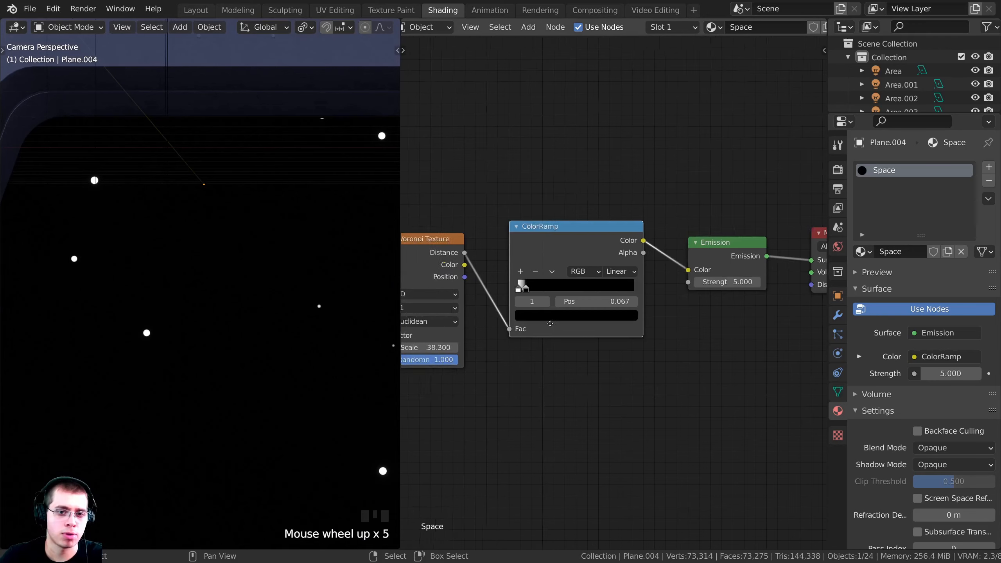
pyautogui.scroll(6, 535, 297)
pyautogui.moveTo(517, 287); pyautogui.dragTo(513, 287)
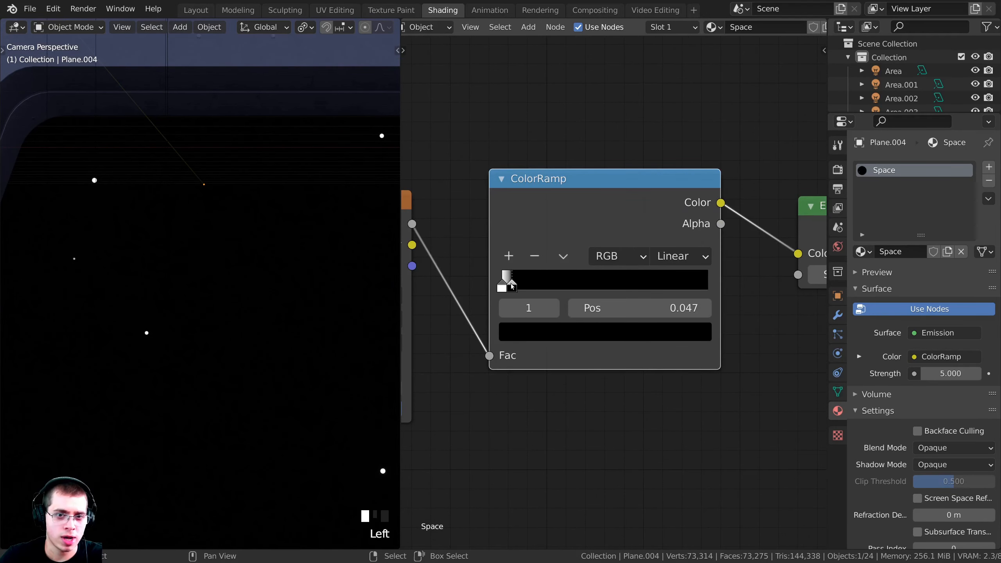
pyautogui.scroll(-4, 233, 324)
pyautogui.keyDown('shift'); pyautogui.scroll(2, 227, 324); pyautogui.keyUp('shift')
pyautogui.keyDown('shift'); pyautogui.moveTo(227, 324); pyautogui.dragTo(237, 339, button='middle'); pyautogui.keyUp('shift')
pyautogui.scroll(2, 485, 316)
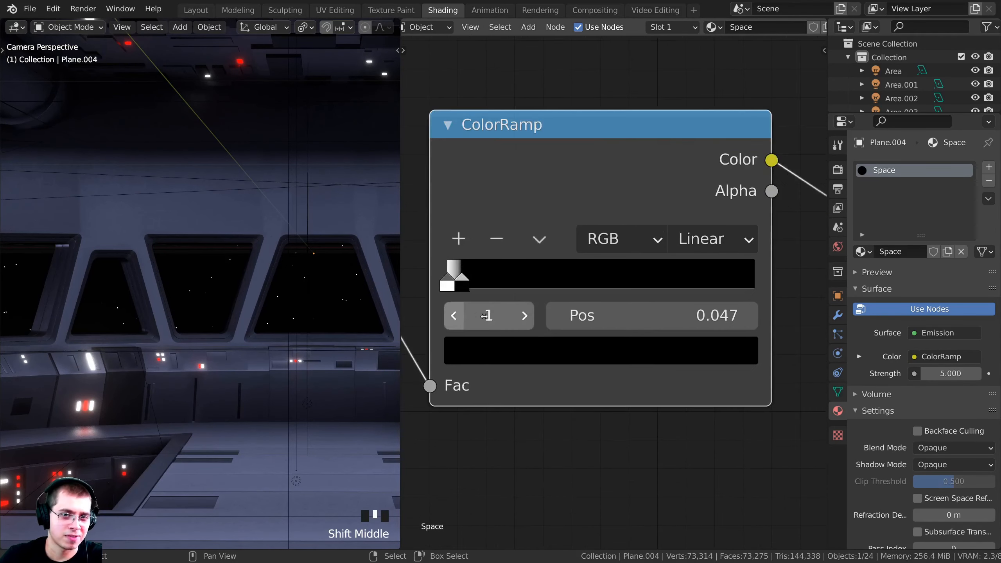
pyautogui.scroll(1, 484, 317)
pyautogui.keyDown('shift'); pyautogui.moveTo(485, 317); pyautogui.dragTo(586, 310, button='middle'); pyautogui.keyUp('shift')
pyautogui.moveTo(558, 272); pyautogui.dragTo(554, 272)
# Check the whole bridge in the Layout workspace, then return to the Shading nodes
pyautogui.click(196, 10)
pyautogui.keyDown('shift'); pyautogui.moveTo(134, 221); pyautogui.dragTo(131, 245, button='middle'); pyautogui.keyUp('shift')
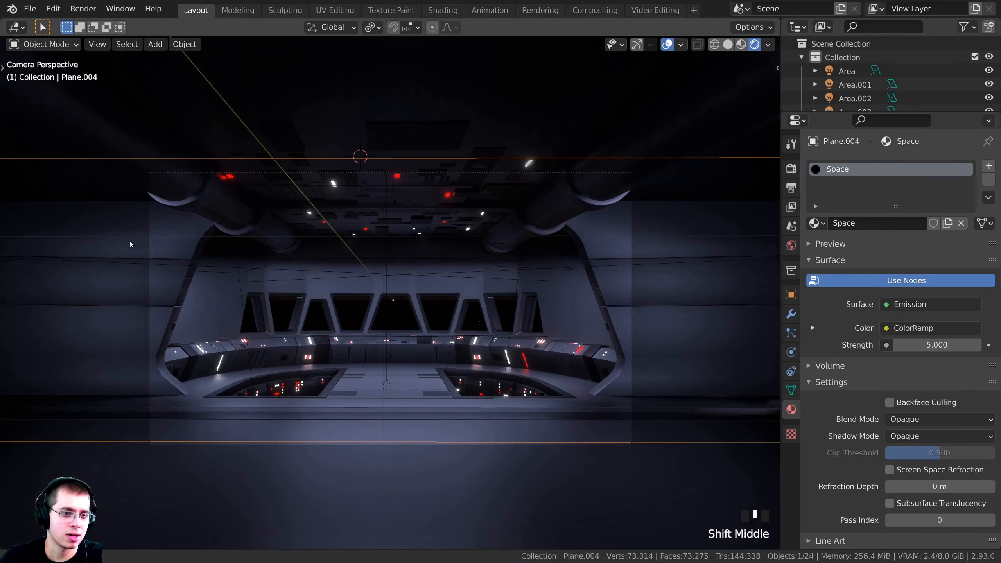
pyautogui.scroll(4, 131, 244)
pyautogui.click(443, 10)
pyautogui.scroll(1, 593, 350)
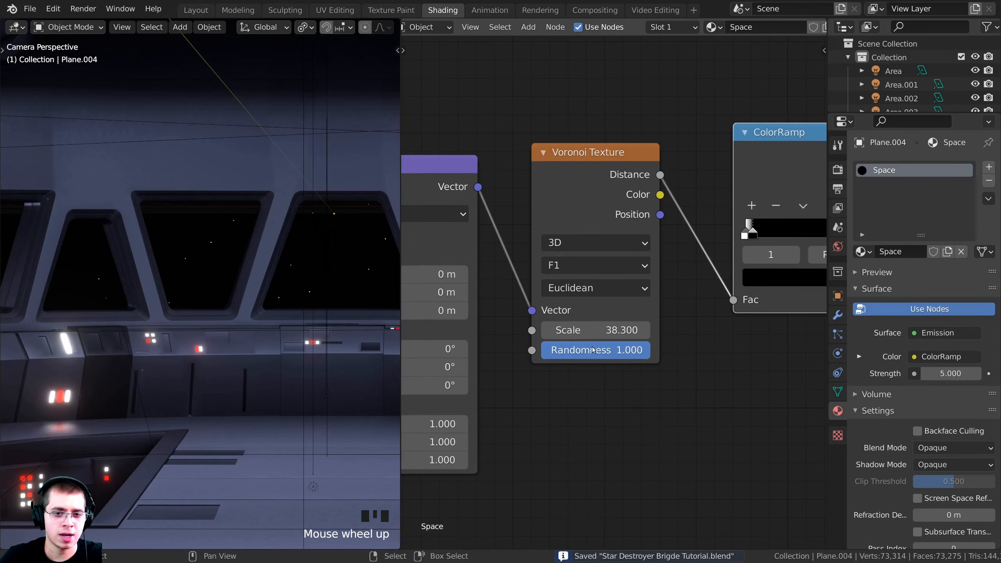
# Raise the Voronoi scale to about 76 and readjust the ColorRamp stops
pyautogui.moveTo(593, 330); pyautogui.dragTo(606, 330)
pyautogui.scroll(3, 315, 291)
pyautogui.moveTo(753, 234); pyautogui.dragTo(752, 233)
pyautogui.click(746, 231)
pyautogui.moveTo(752, 233); pyautogui.dragTo(714, 284, button='middle')
pyautogui.scroll(5, 714, 283)
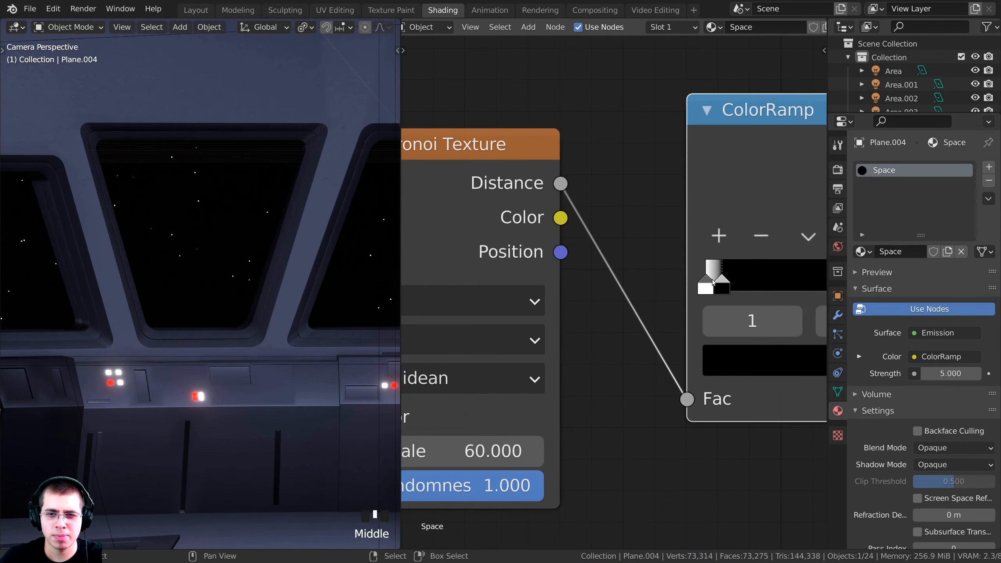
pyautogui.moveTo(719, 284)
pyautogui.mouseDown()
pyautogui.moveTo(814, 284)
pyautogui.moveTo(720, 286)
pyautogui.mouseUp()
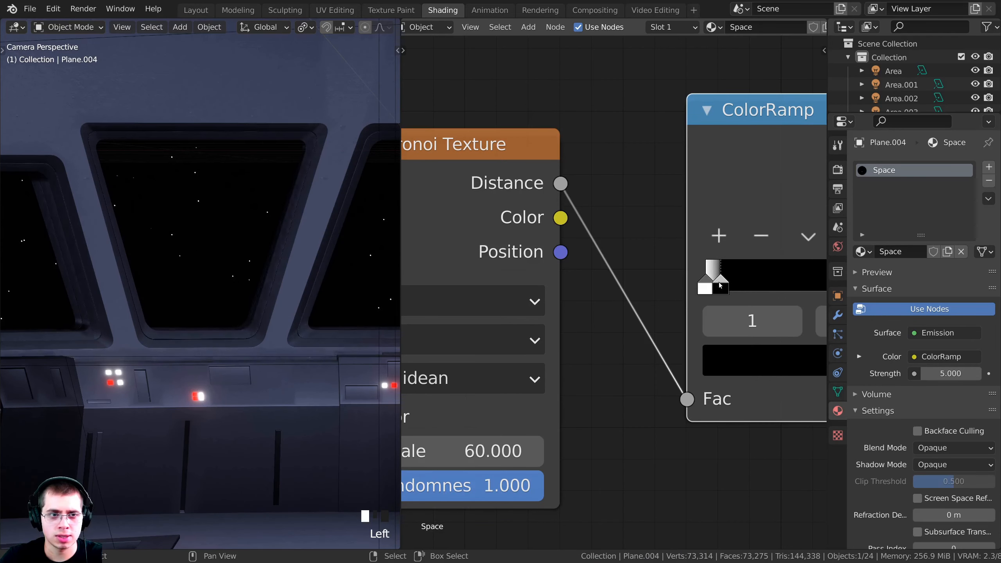
pyautogui.click(705, 287)
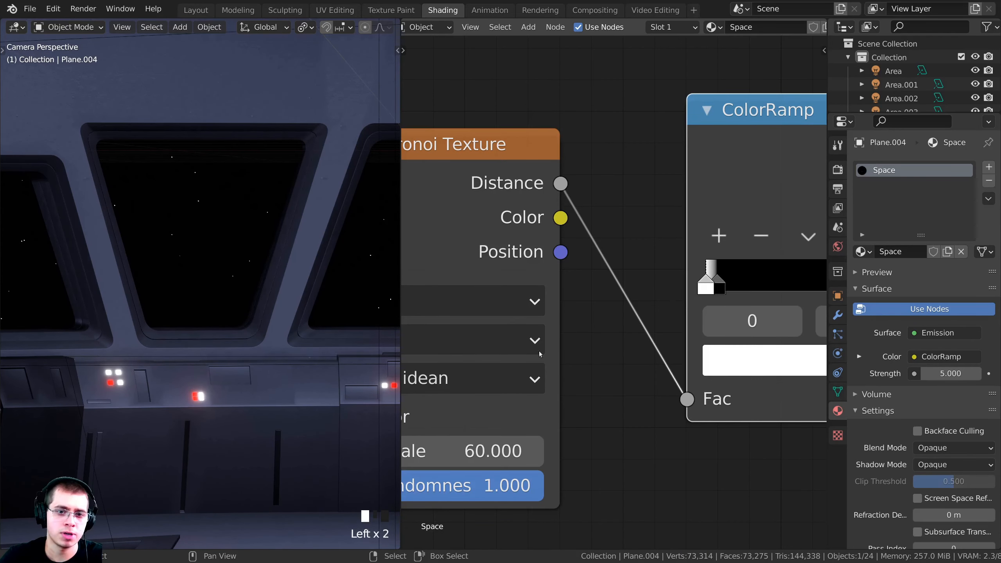
pyautogui.moveTo(473, 451); pyautogui.dragTo(632, 306, button='middle')
pyautogui.scroll(-1, 632, 305)
pyautogui.moveTo(631, 306); pyautogui.dragTo(655, 305)
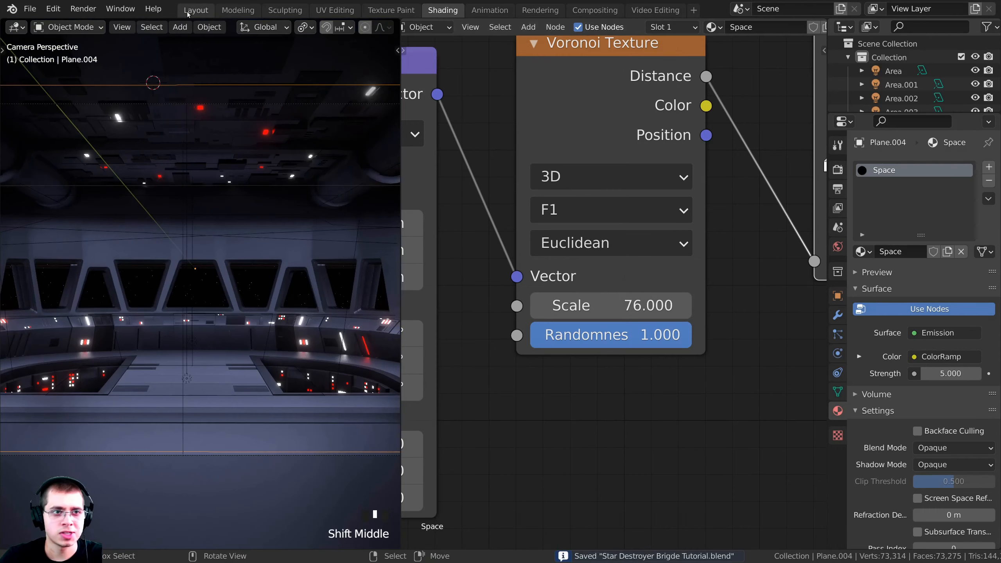
# Inspect the finished bridge and its starry windows in the Layout viewport
pyautogui.click(196, 11)
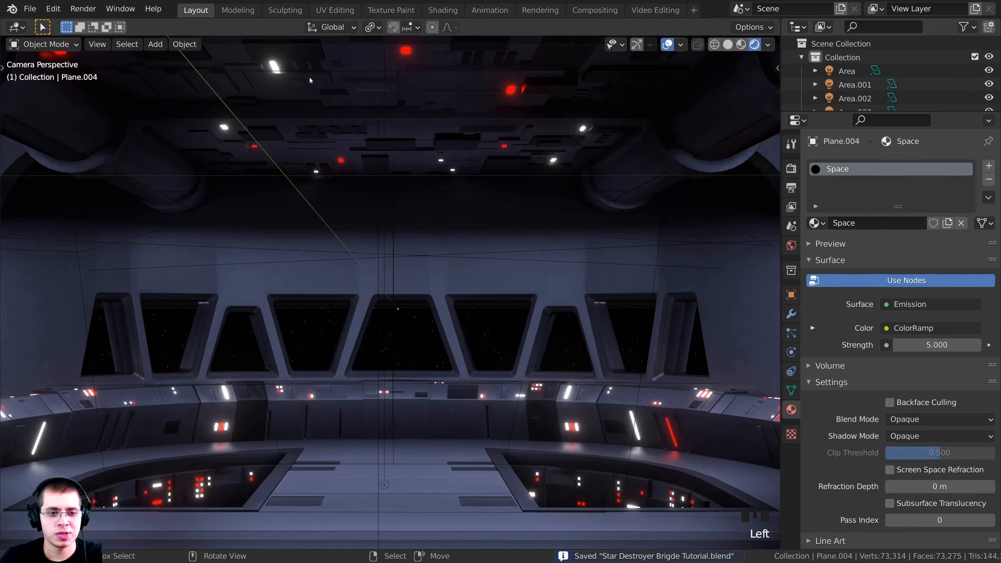
pyautogui.keyDown('shift'); pyautogui.moveTo(440, 339); pyautogui.dragTo(413, 302, button='middle'); pyautogui.keyUp('shift')
pyautogui.scroll(-2, 471, 355)
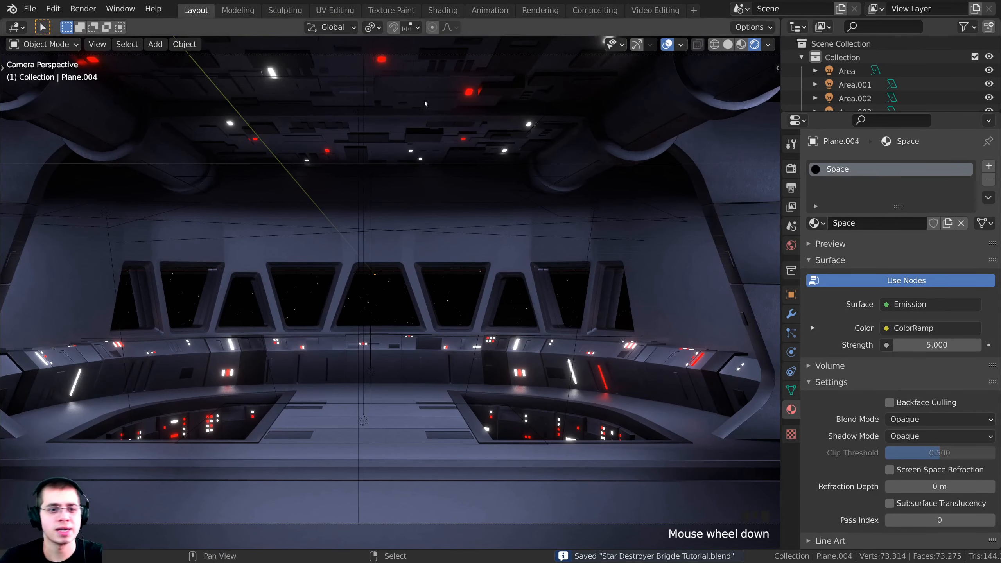
pyautogui.scroll(-1, 496, 394)
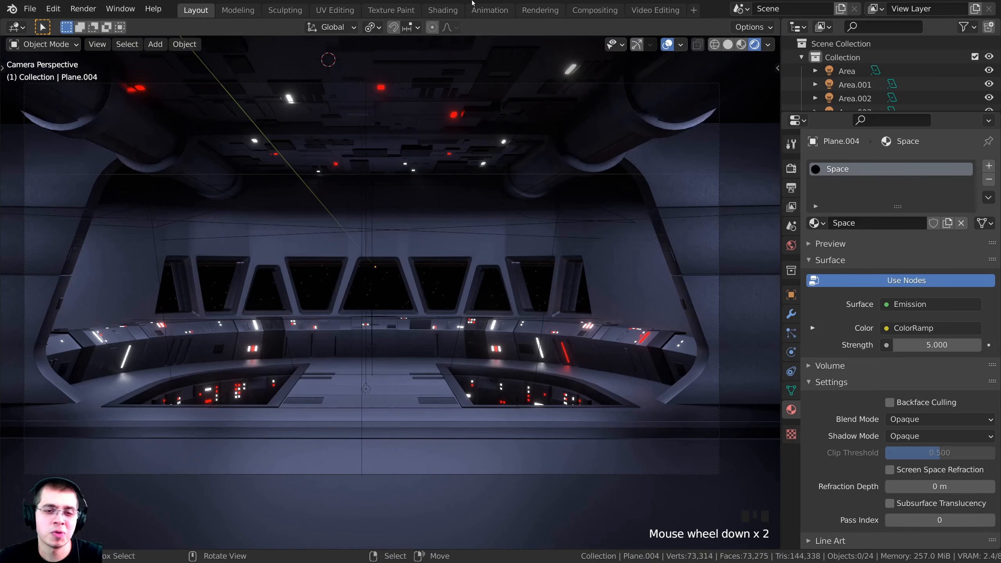
pyautogui.scroll(1, 491, 192)
# Save the project as 'Star Destroyer Brigde Tutorial.blend'
pyautogui.hotkey('ctrl', 's')
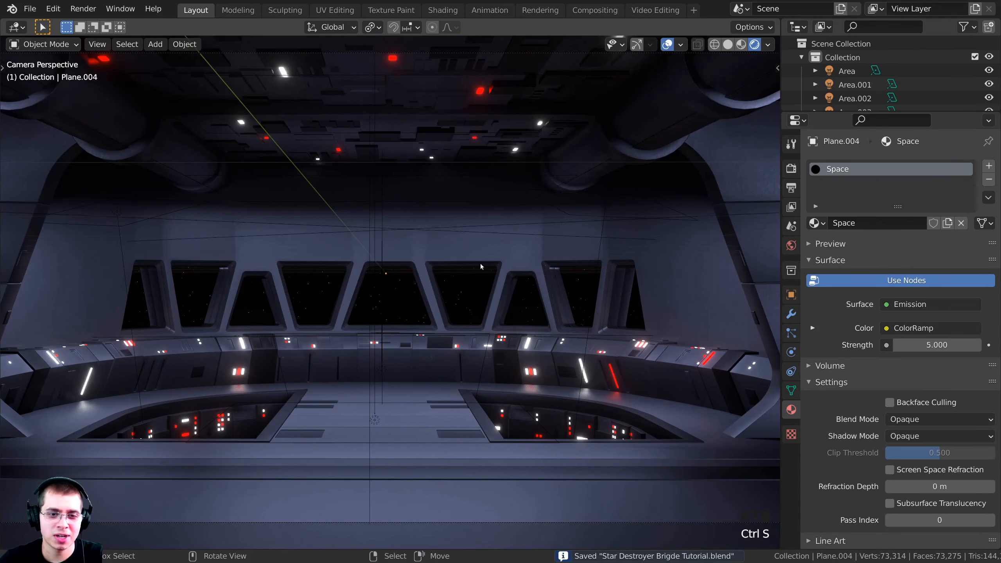
pyautogui.scroll(-1, 568, 247)
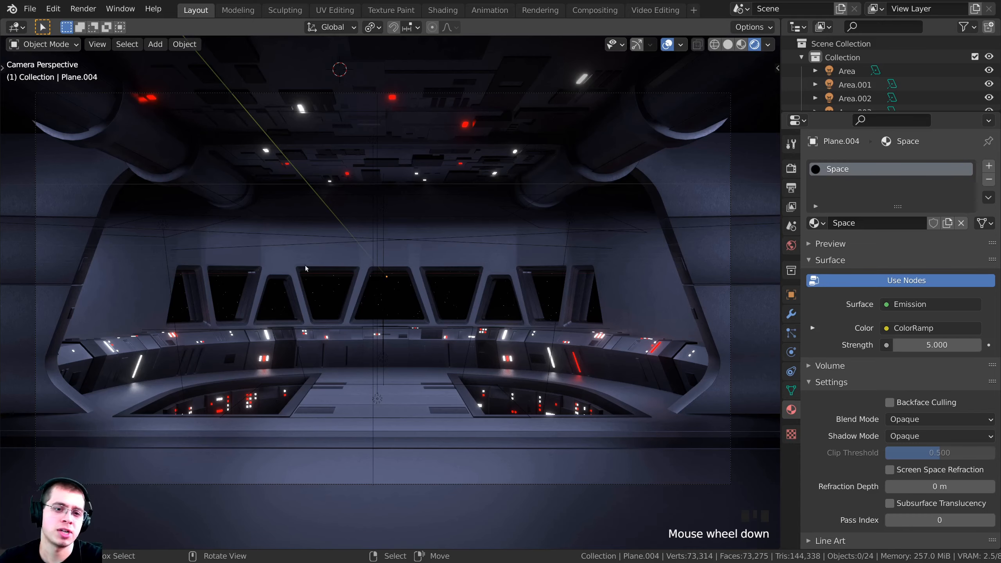
pyautogui.scroll(3, 377, 296)
pyautogui.scroll(-3, 408, 343)
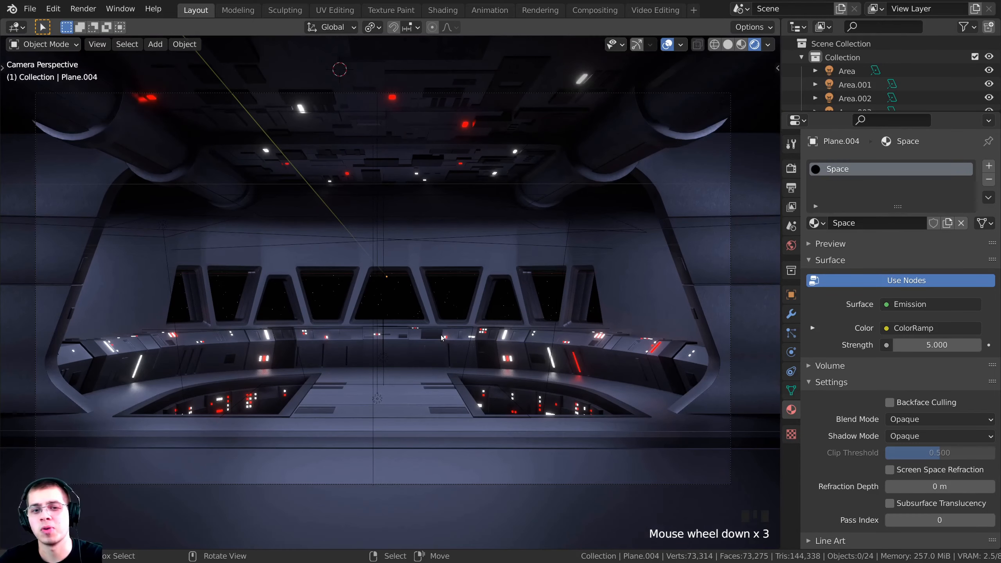